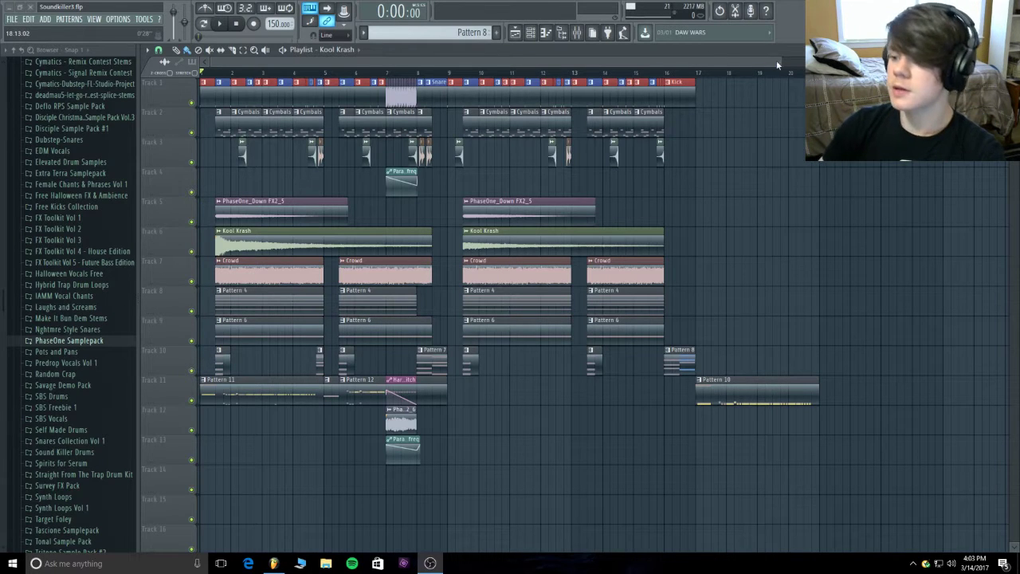
- Play the arrangement from the beginning, and play its ending from about the middle of bar 15
click(220, 24)
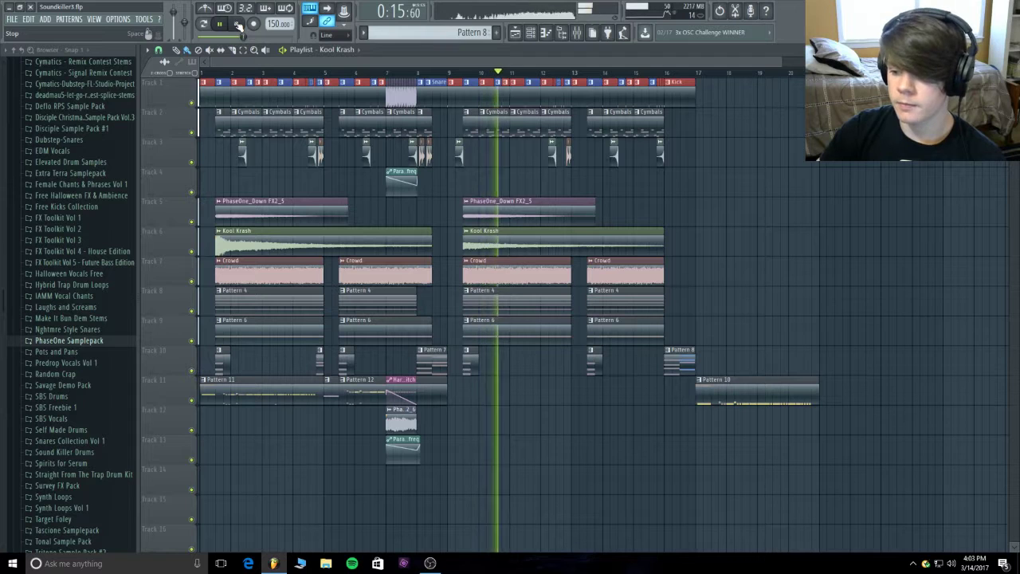
click(239, 25)
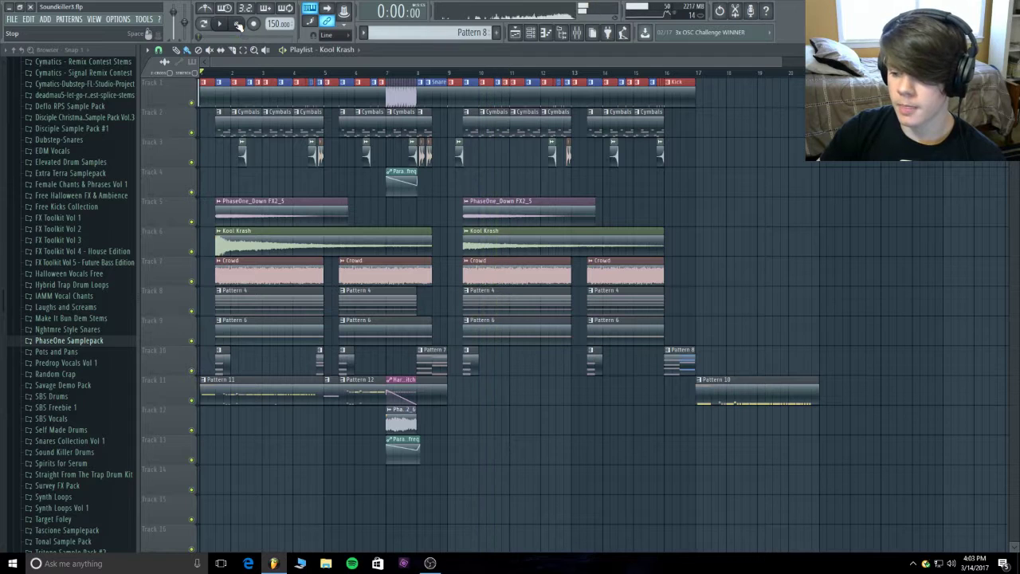
click(650, 74)
click(221, 24)
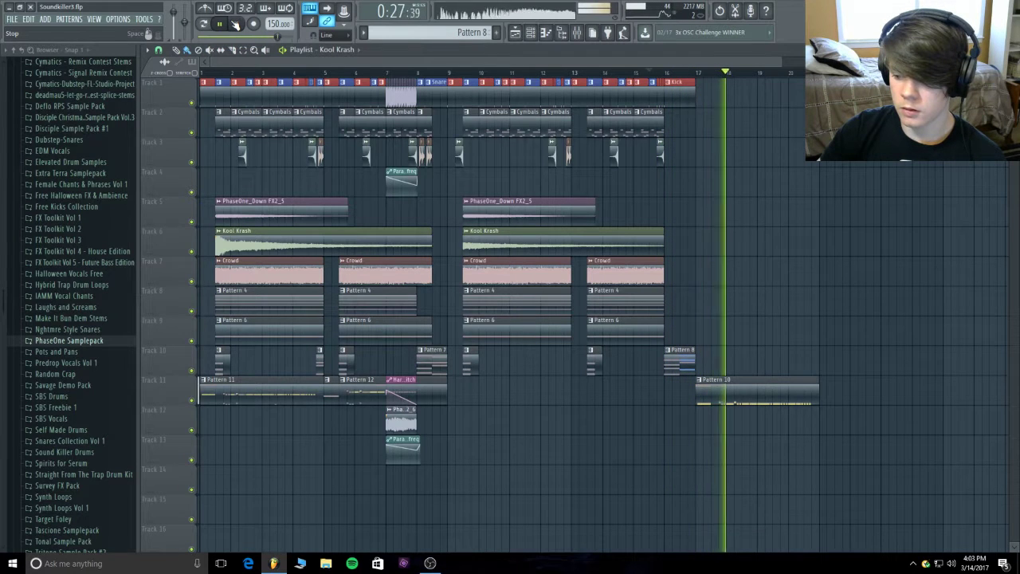
click(235, 24)
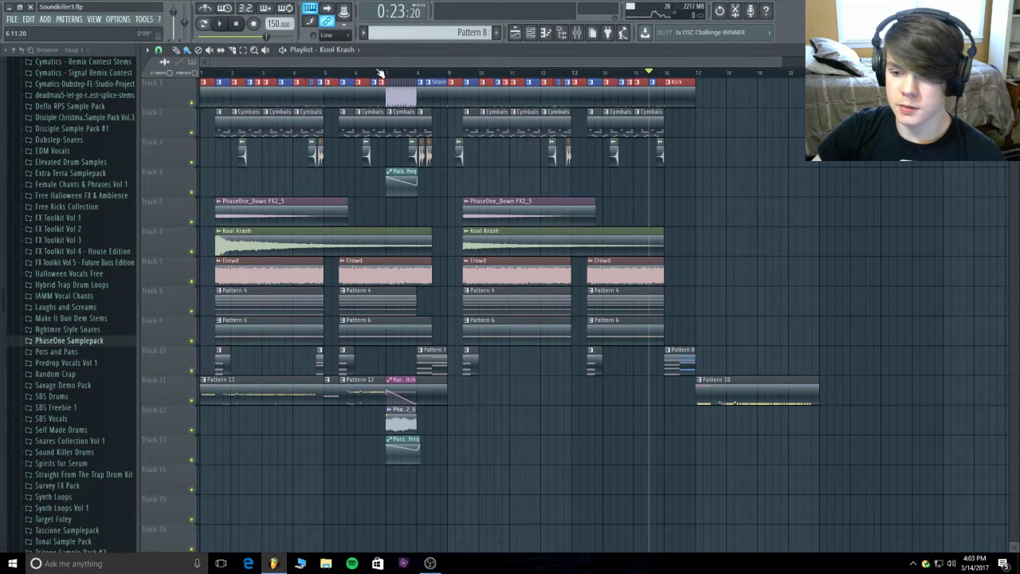
- Audition the opening bar of the arrangement several times, from the song start and from the middle of bar 1
drag(265, 36, 198, 36)
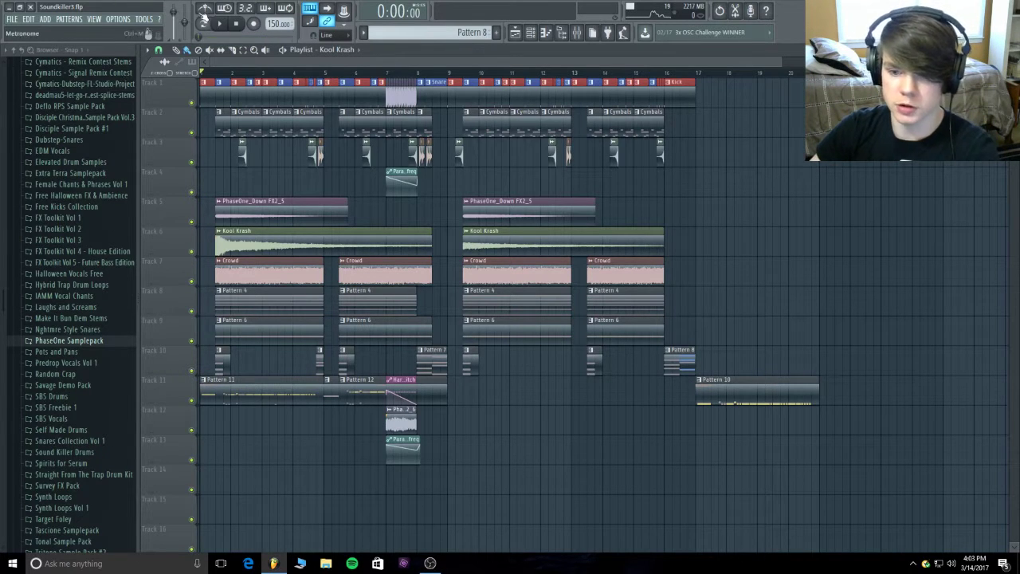
click(216, 25)
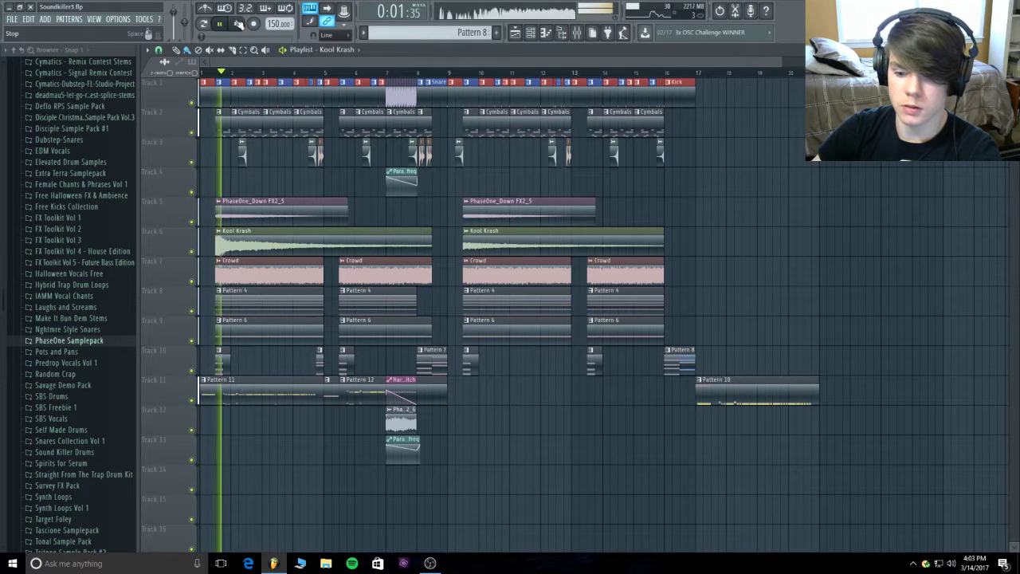
click(236, 25)
click(216, 72)
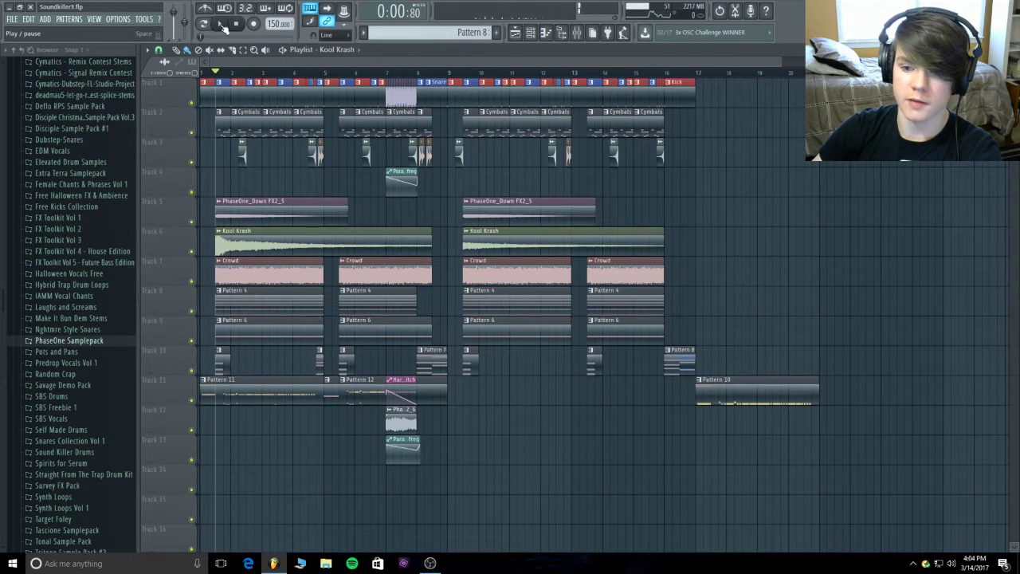
drag(216, 70, 160, 76)
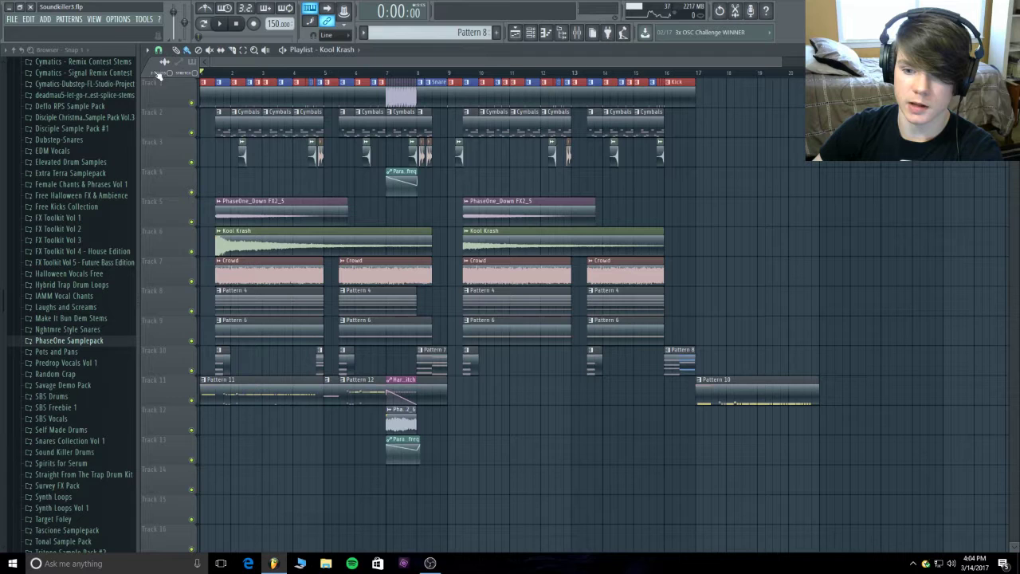
click(216, 24)
click(217, 25)
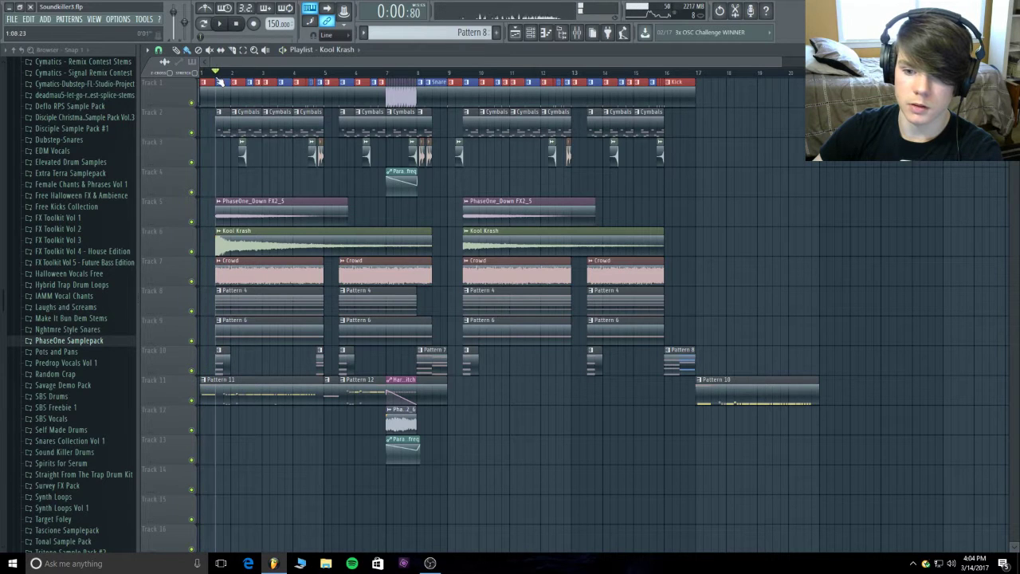
click(223, 26)
click(223, 26)
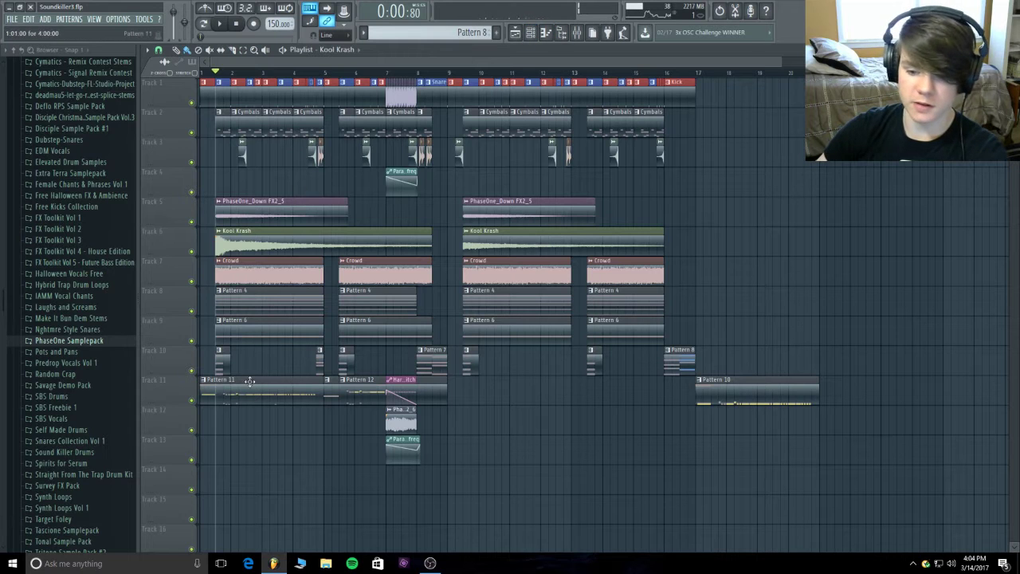
- Inspect the chord notes of the first short pattern clip on Track 10 and browse the plugins available for a new channel
double_click(226, 368)
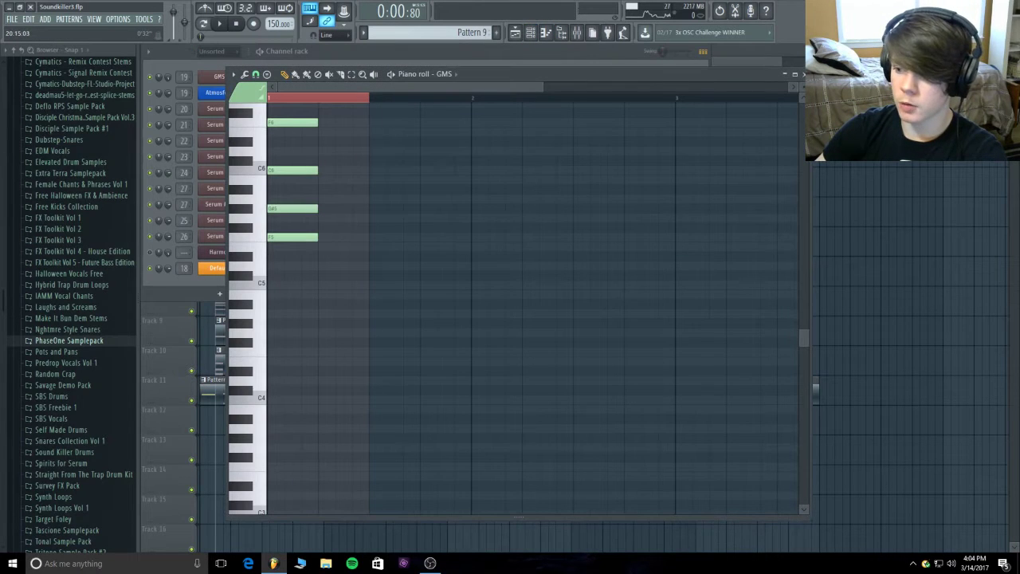
click(803, 74)
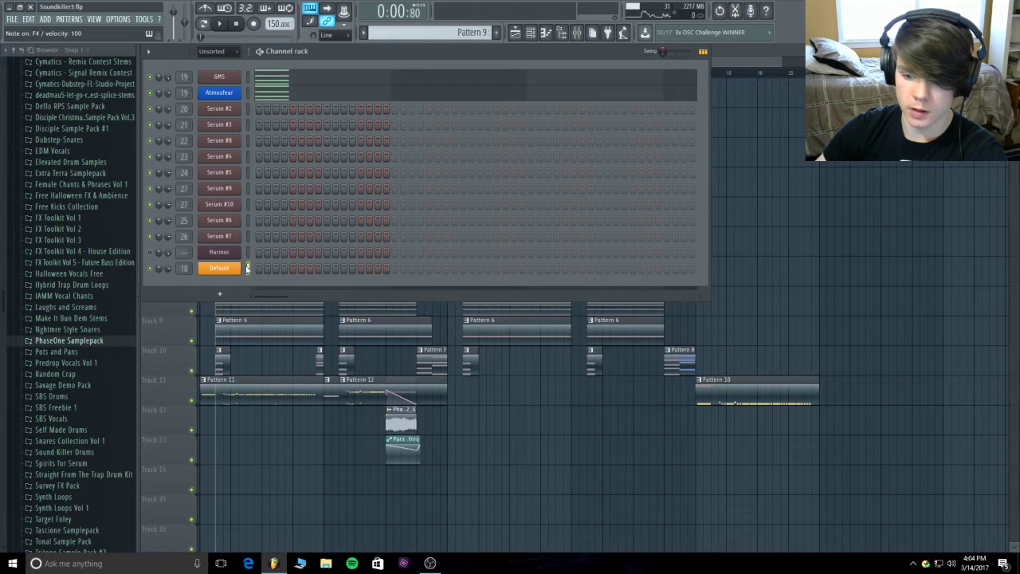
click(220, 294)
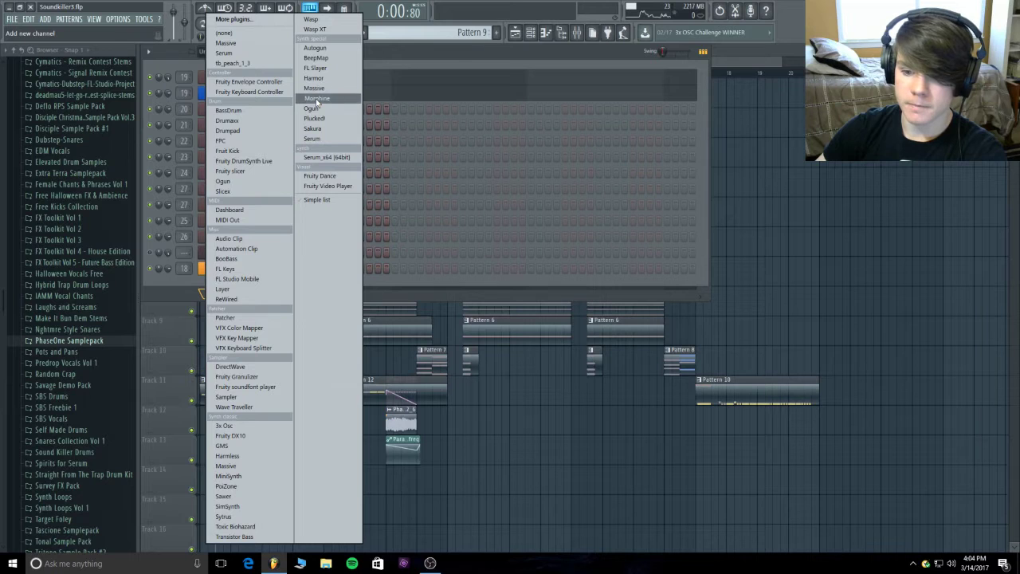
click(395, 124)
- Open the Harmor synth, audition a note, and close both it and the channel rack
click(224, 253)
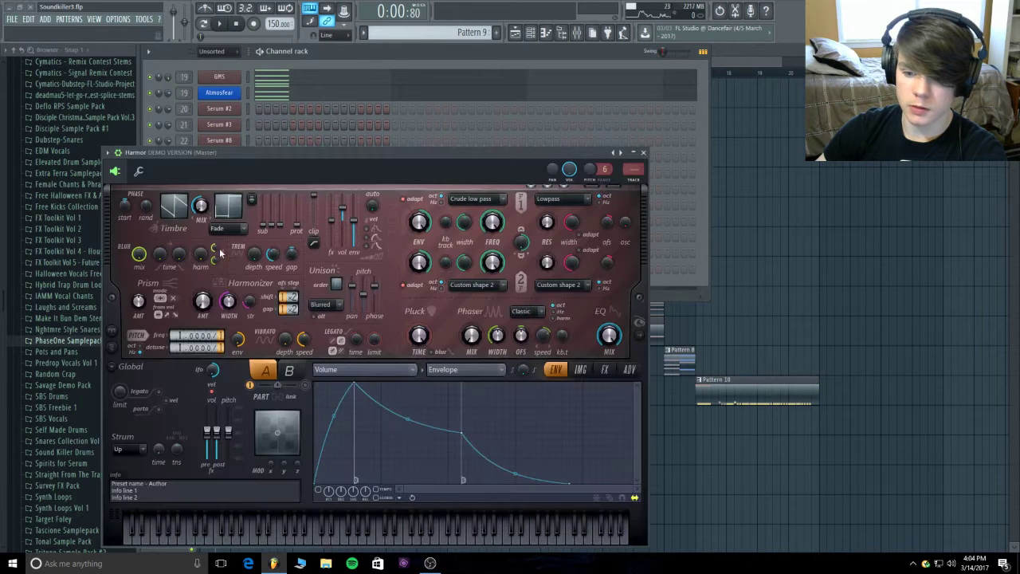
drag(289, 161, 295, 94)
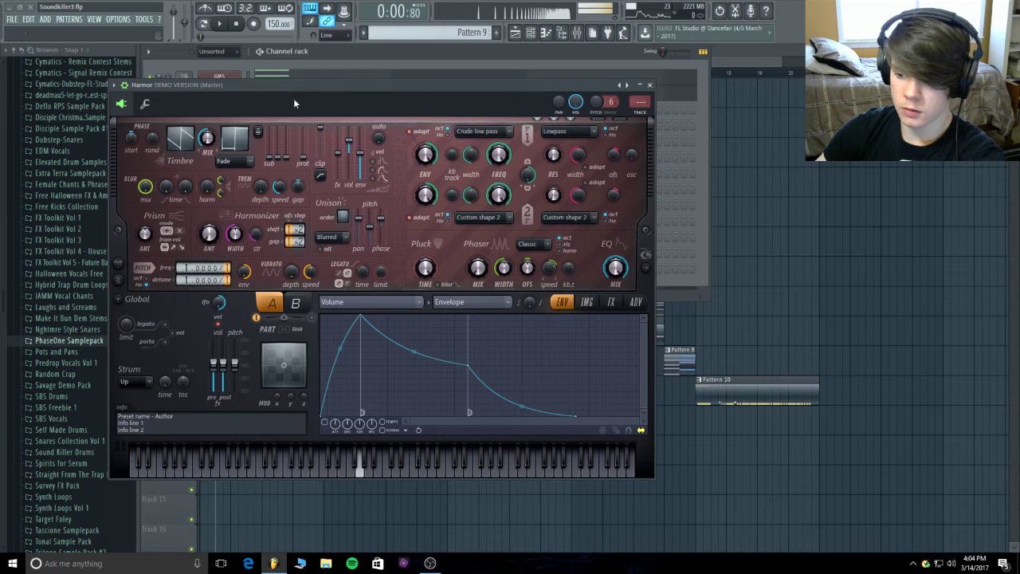
click(652, 86)
click(702, 51)
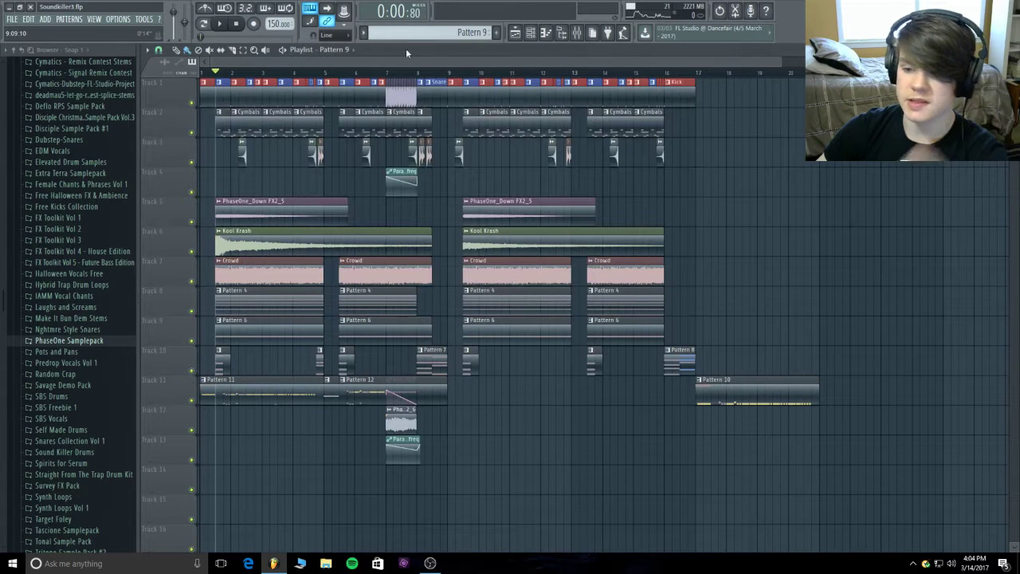
- Play the arrangement briefly from bar 7 to hear the section with the pitch automation
click(390, 73)
key(space)
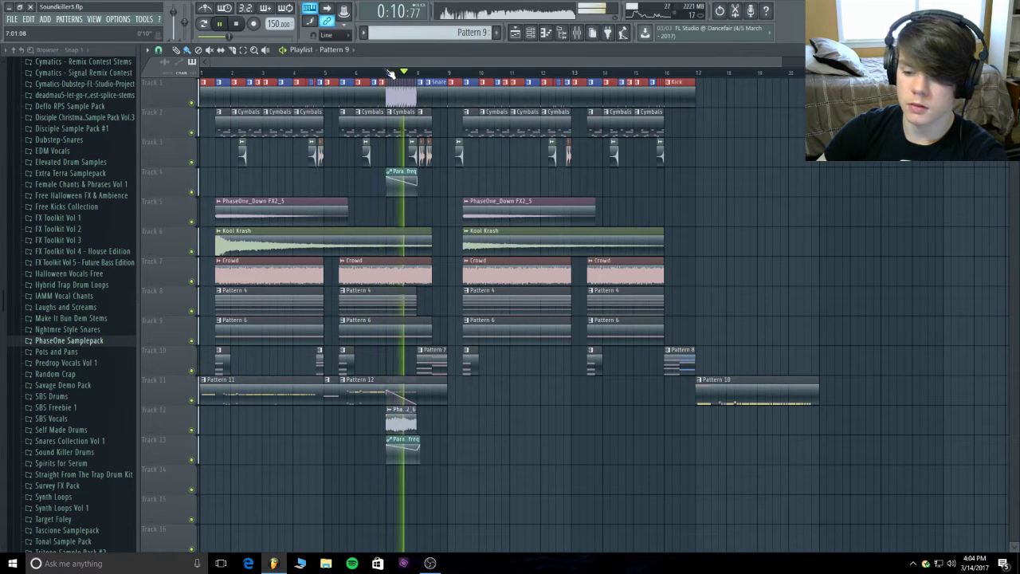
key(space)
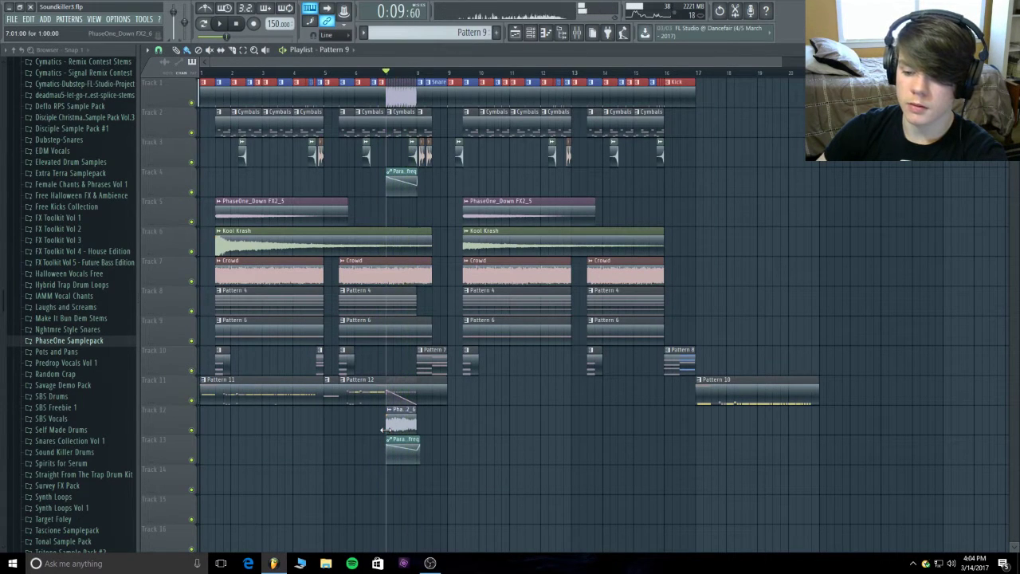
- Reopen Harmor from the channel rack to test another note, and review the list of addable plugins
click(531, 33)
click(220, 266)
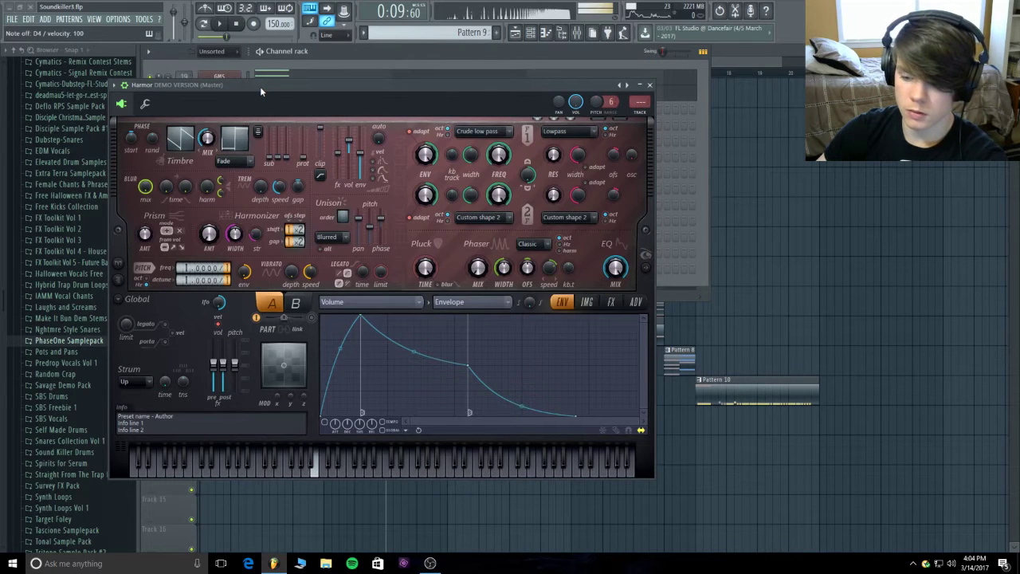
click(650, 85)
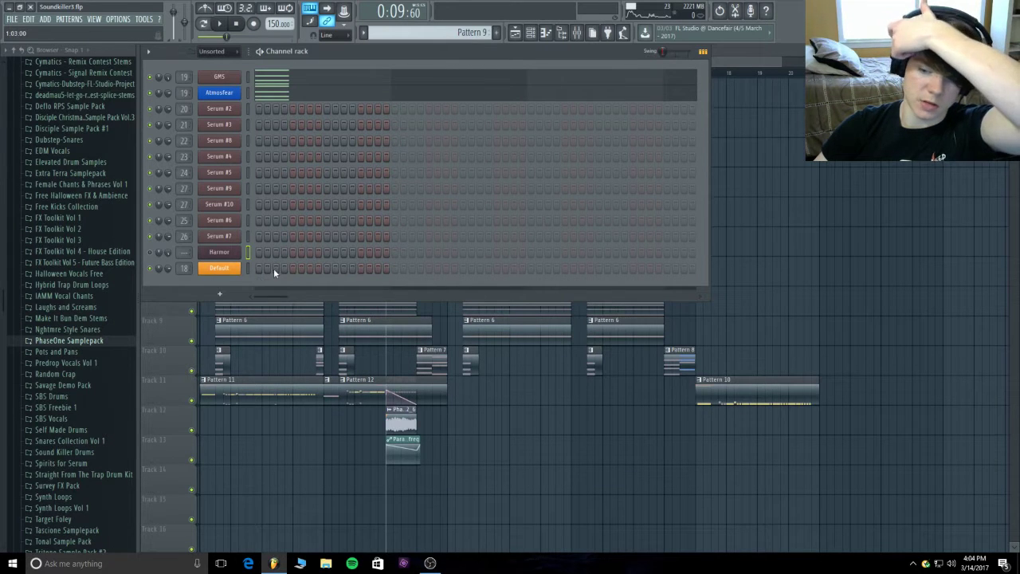
click(220, 294)
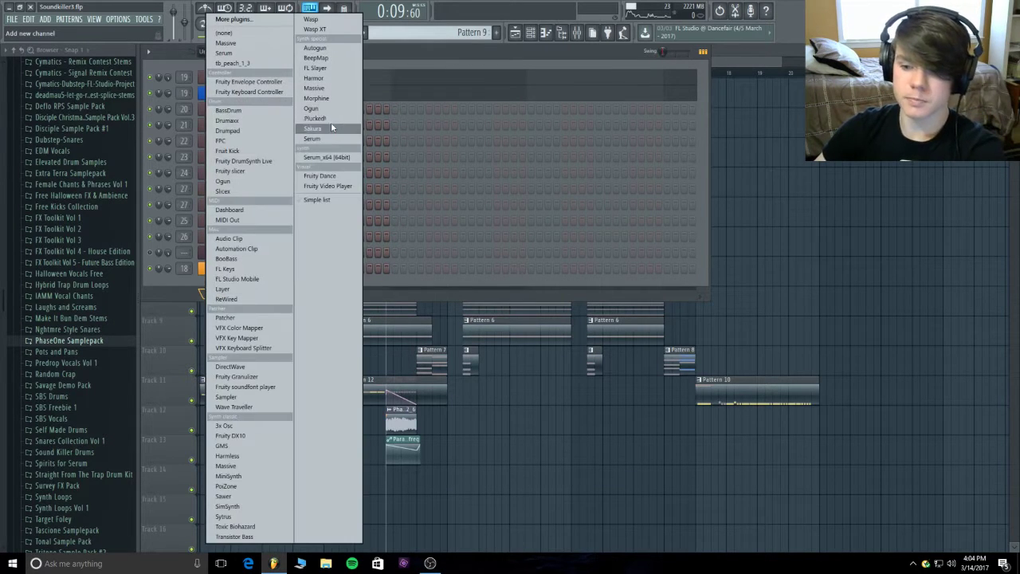
click(151, 289)
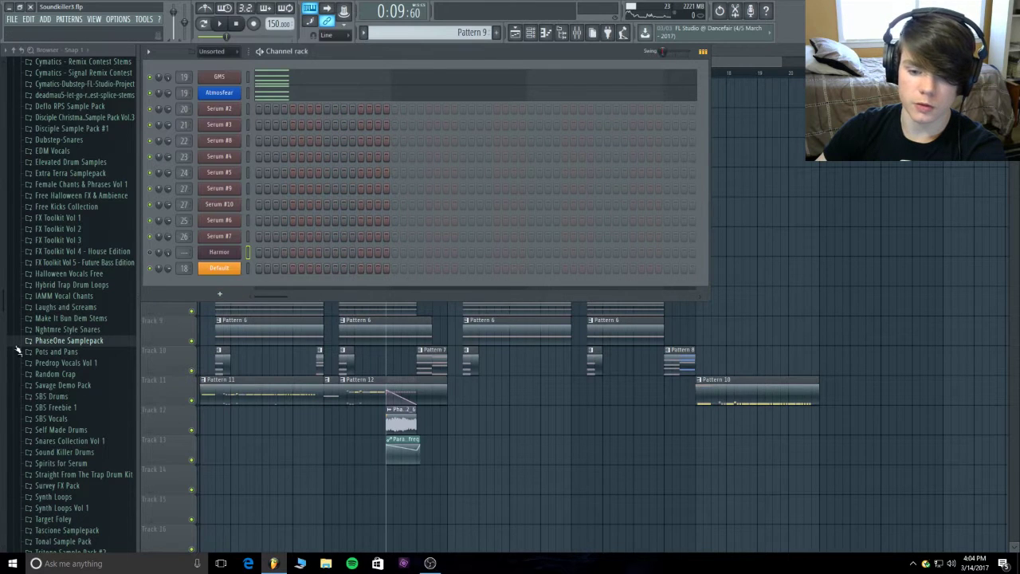
- Add the PhaseOne_Foley4 sample from the PhaseOne Samplepack's FX & Extras folder as a new channel above Serum #2
click(51, 341)
click(52, 363)
click(57, 386)
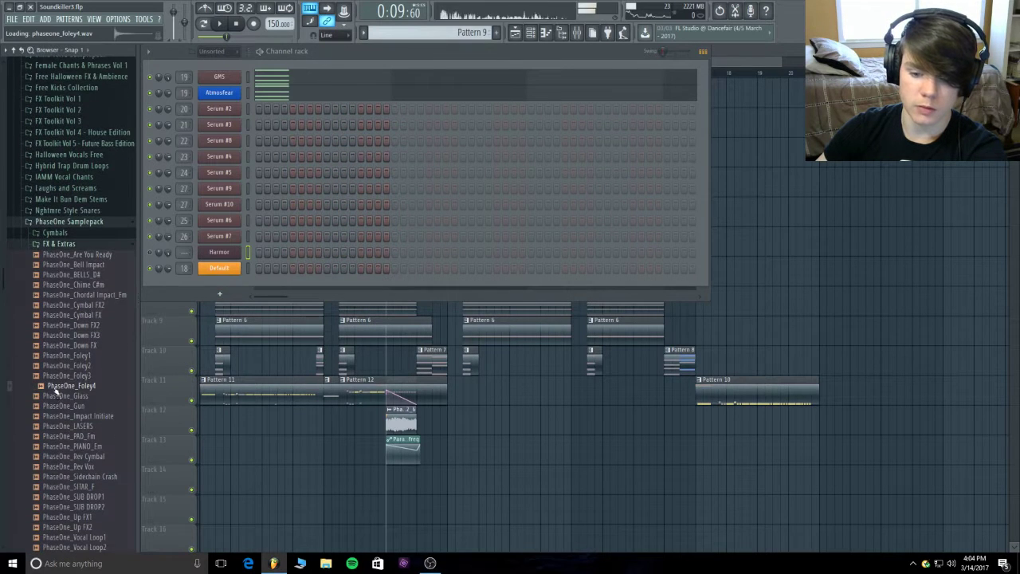
drag(58, 389, 230, 108)
- Replace the PhaseOne_Foley4 channel with the Massive synth and move its window clear of the screen's lower area
right_click(229, 108)
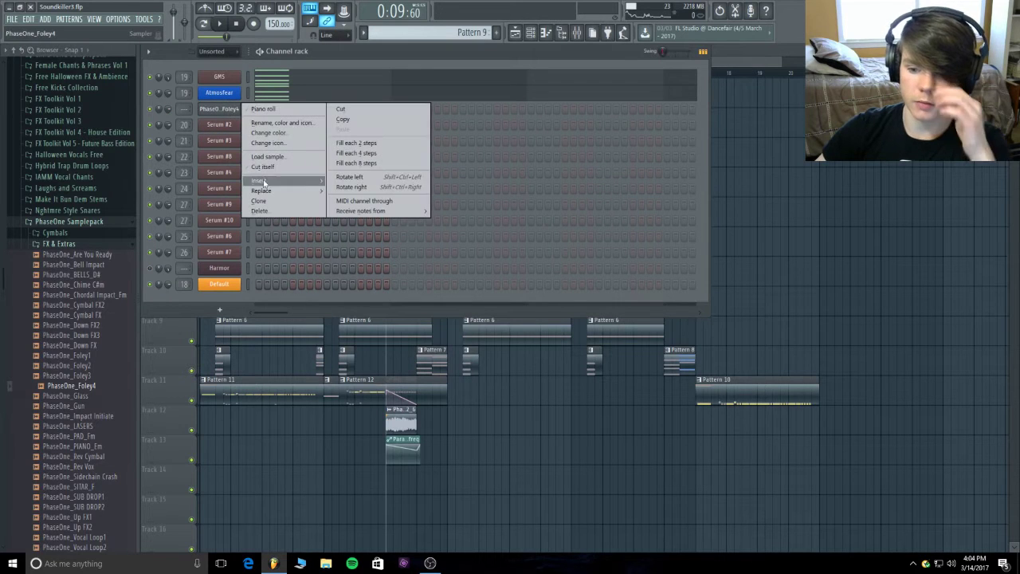
mouse_move(268, 200)
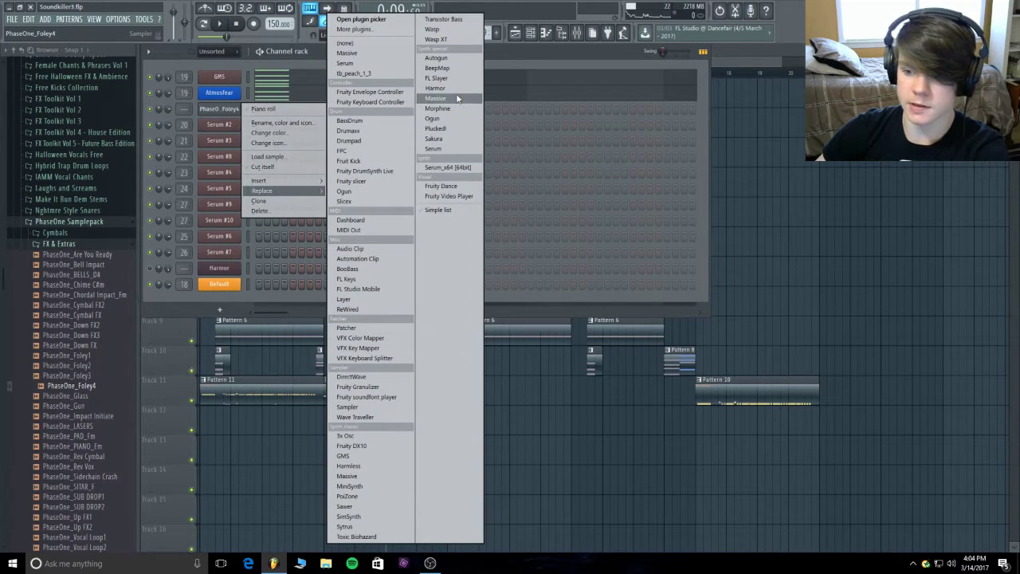
click(451, 98)
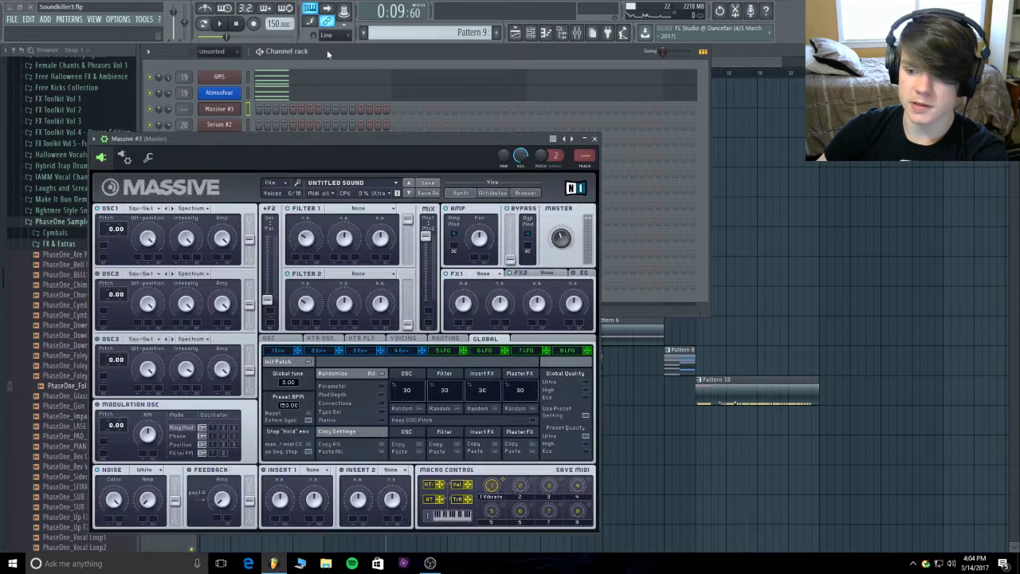
drag(262, 140, 345, 75)
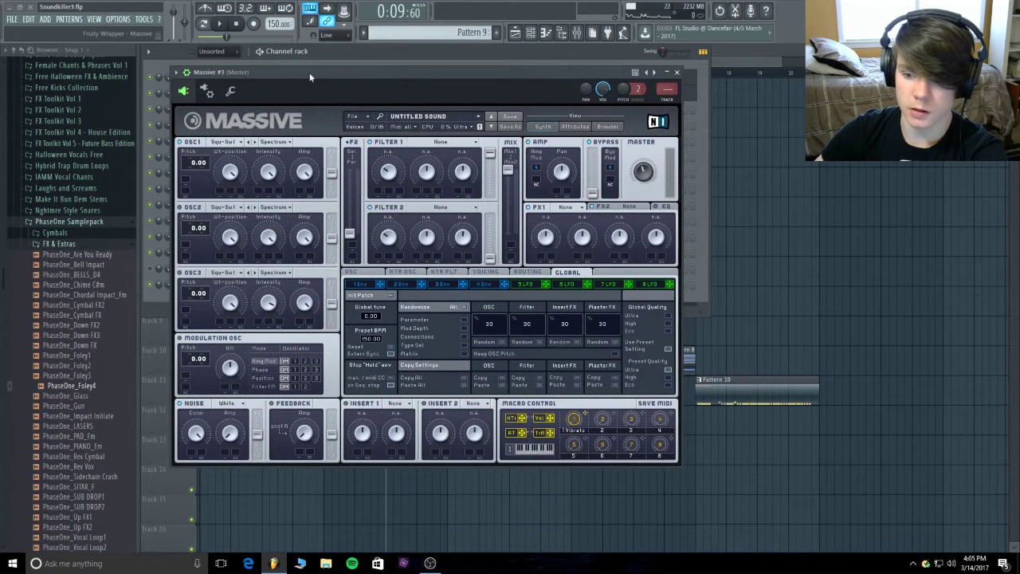
click(353, 117)
click(363, 127)
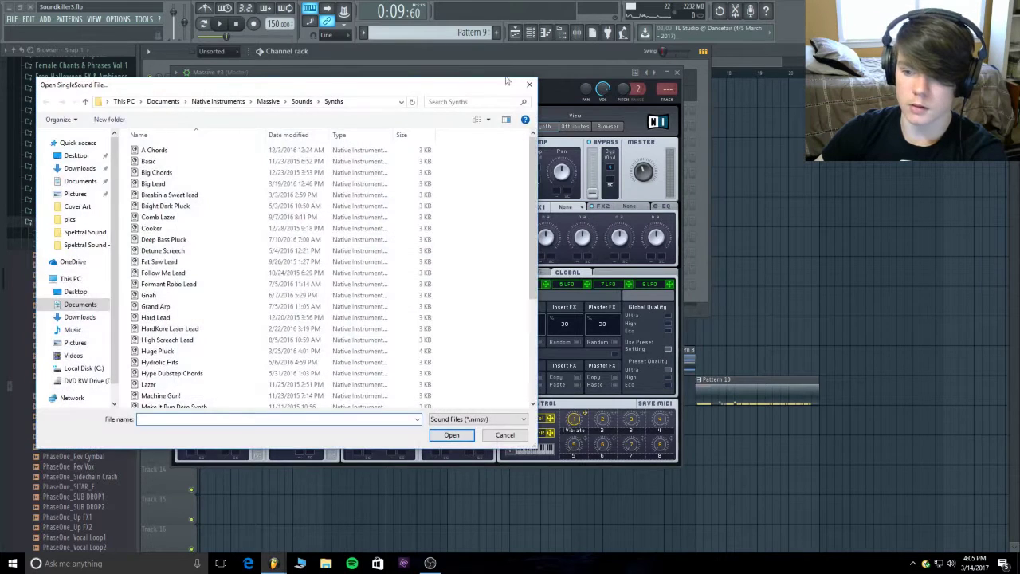
click(529, 85)
- Start a new blank sound in Massive and load the Brauner Tube effect into FX1
click(364, 117)
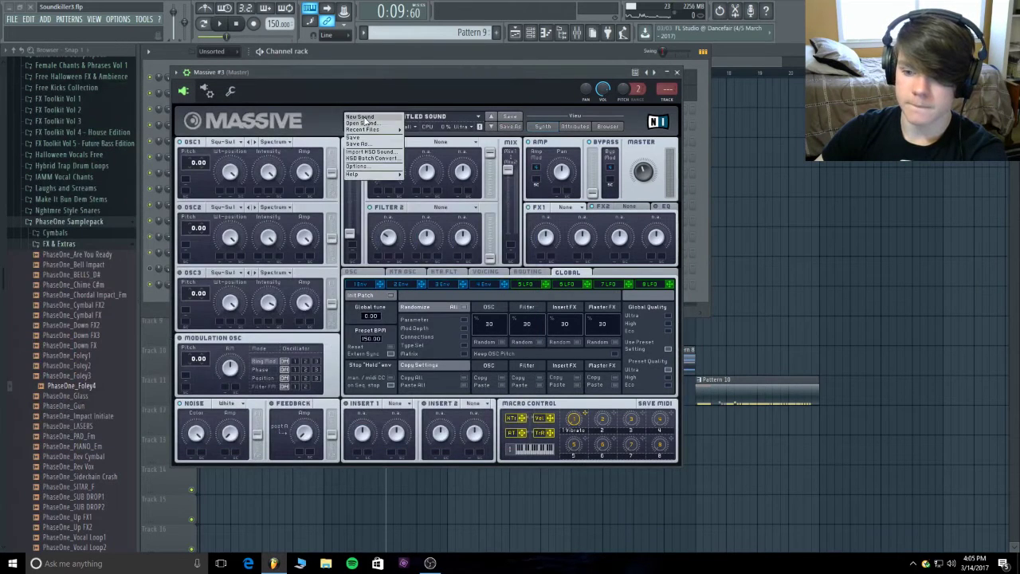
click(364, 117)
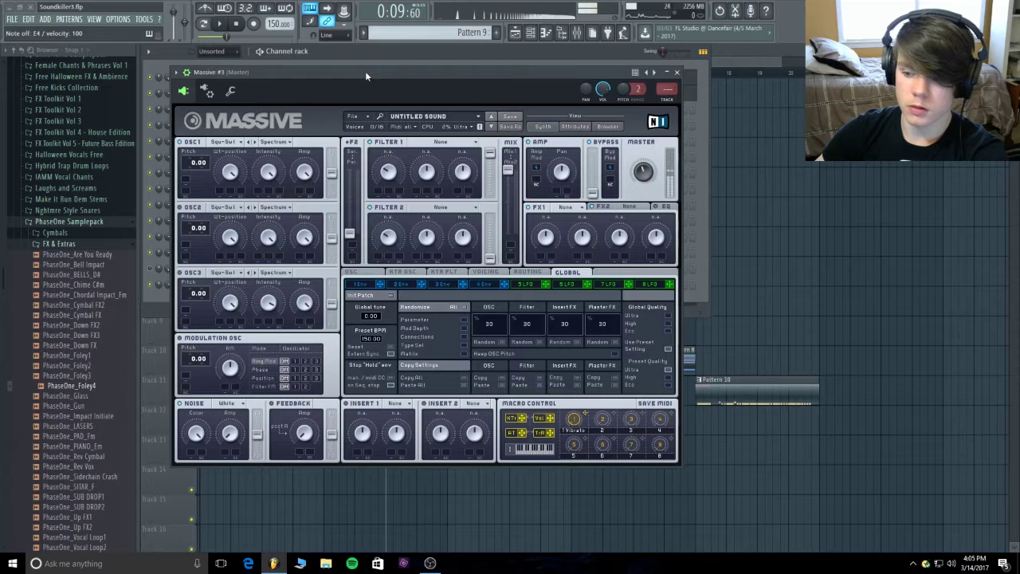
click(570, 208)
click(576, 274)
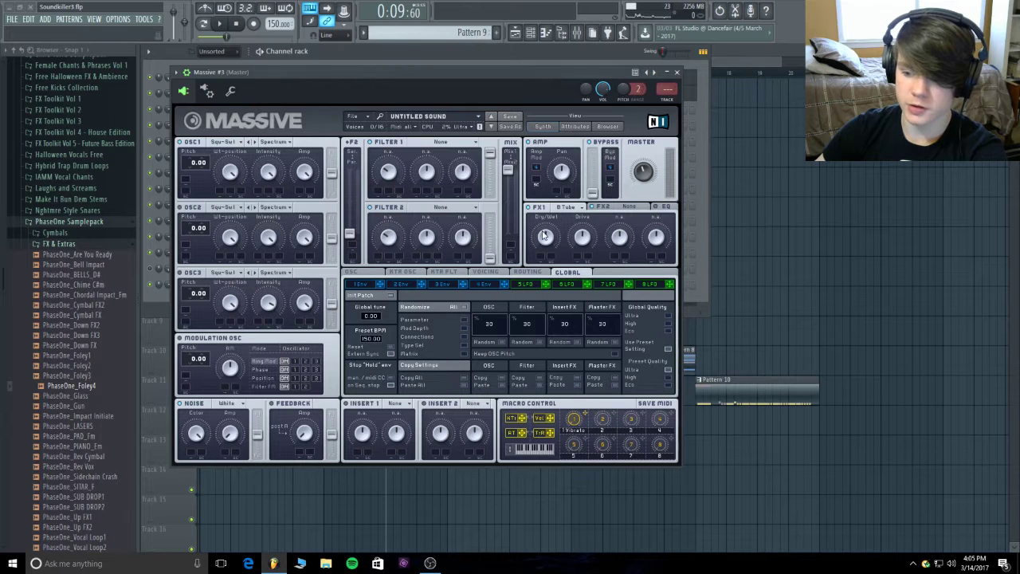
click(545, 236)
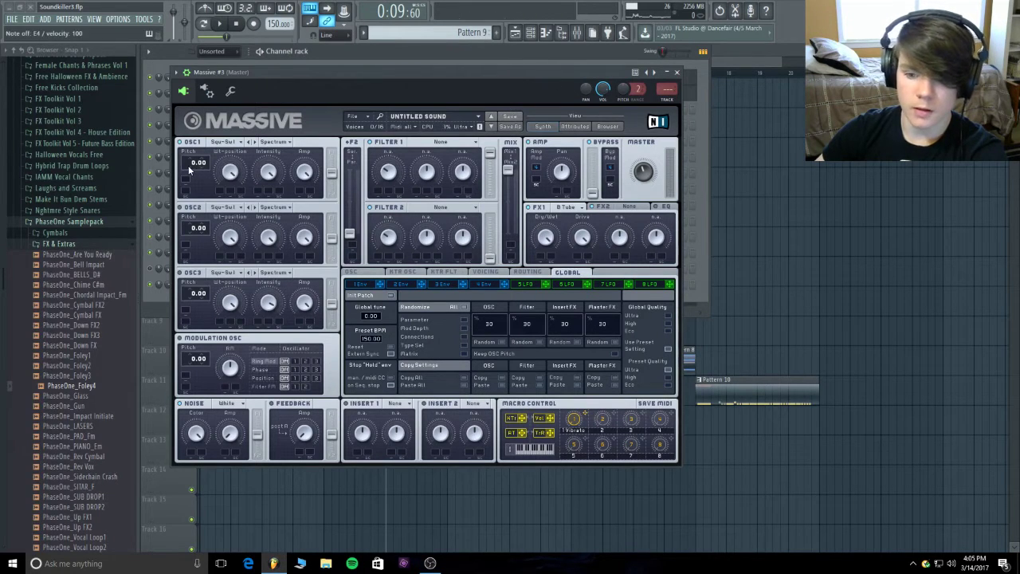
- Lower oscillator 1's pitch to -24.00 and change FX1 to Classic Tube
scroll(190, 168, down, 2)
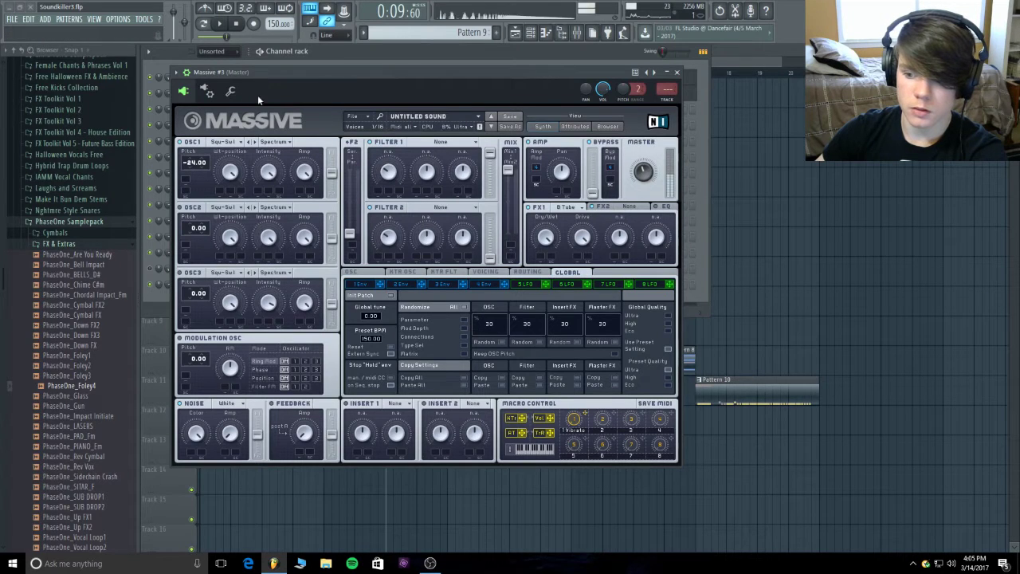
click(567, 207)
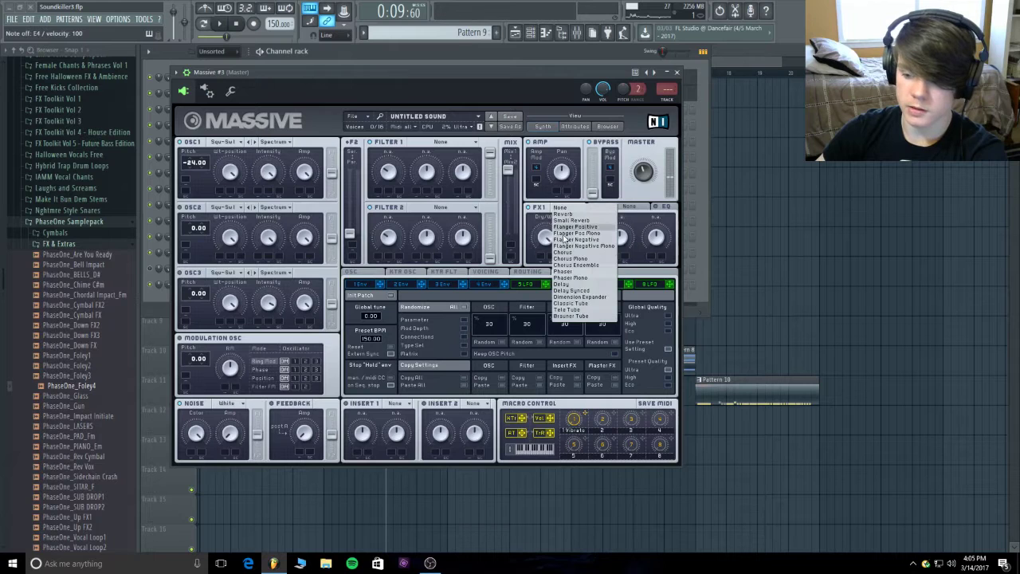
click(571, 303)
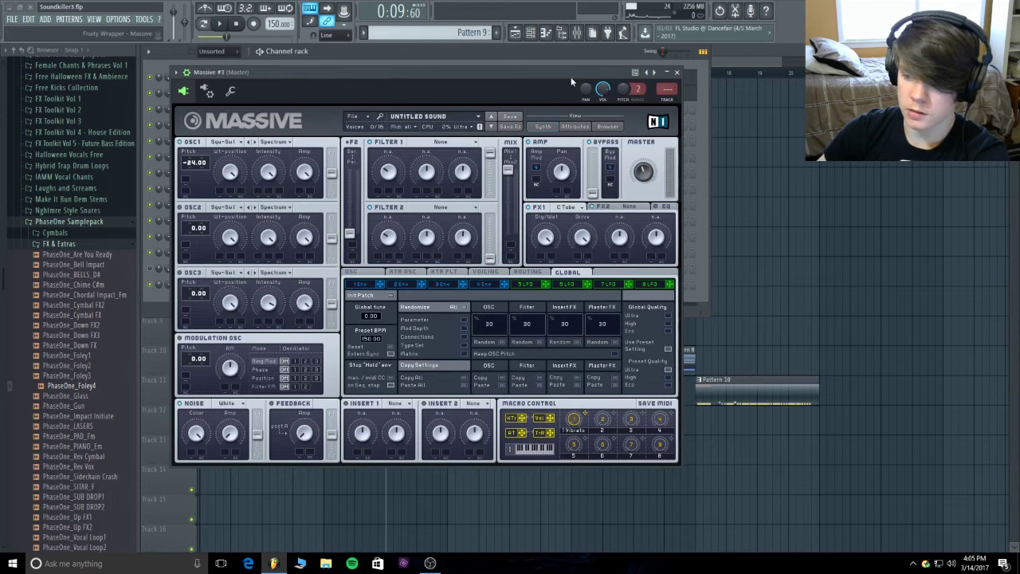
- Try Tele Tube and then Brauner Tube as the FX1 effect in Massive, keep Brauner Tube, and play test notes
click(568, 206)
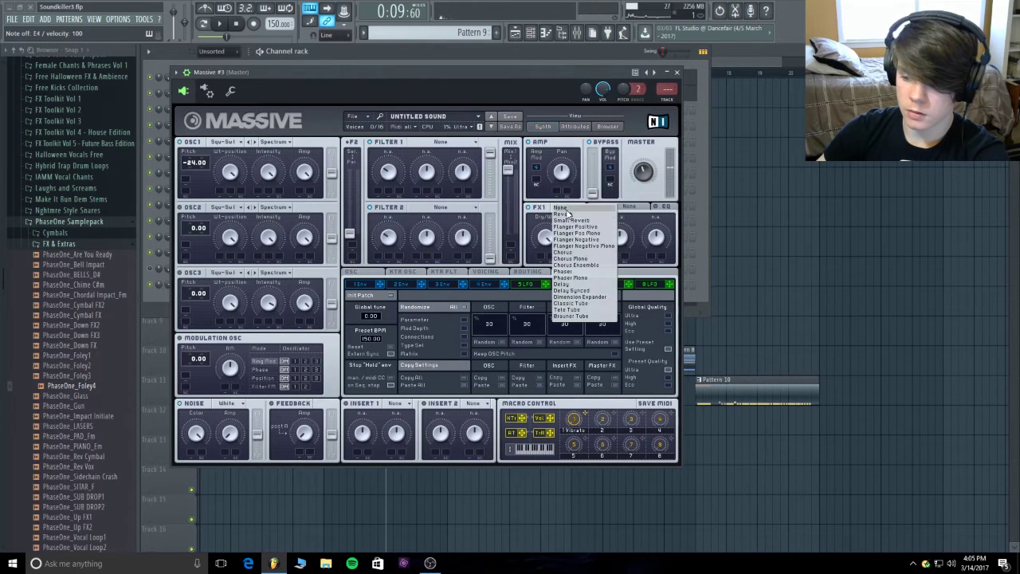
click(574, 312)
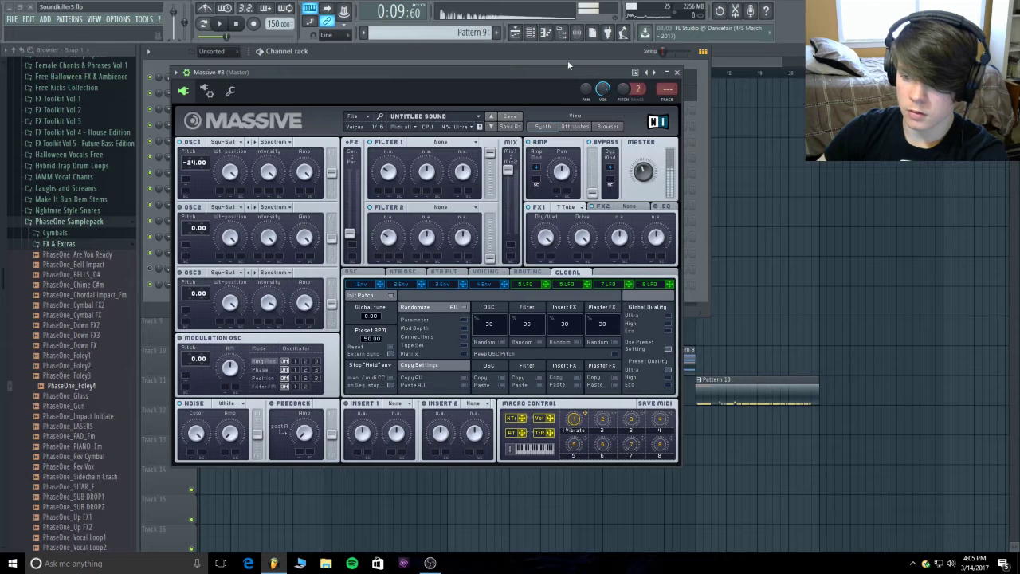
click(567, 206)
click(575, 322)
key(x)
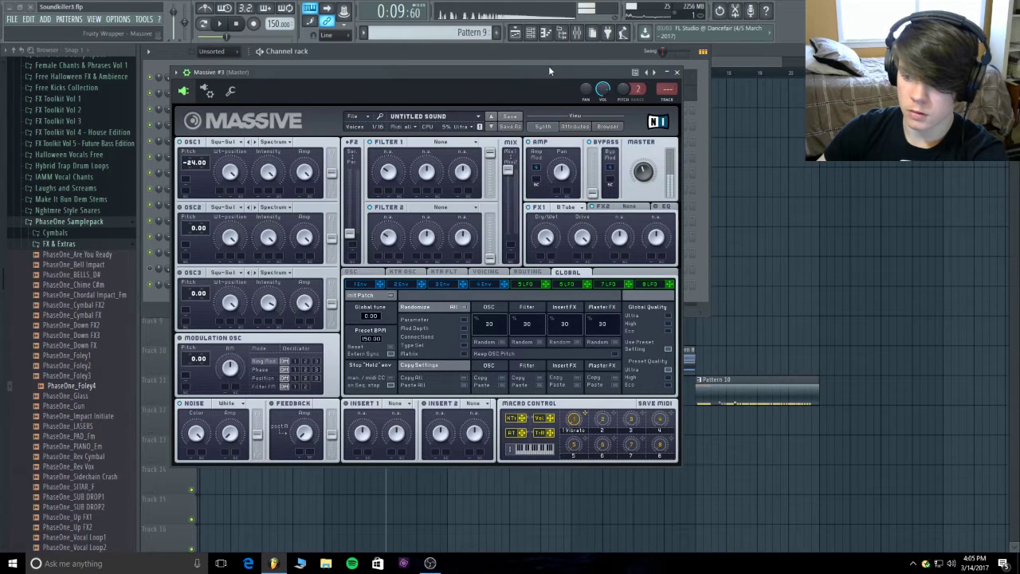
key(v)
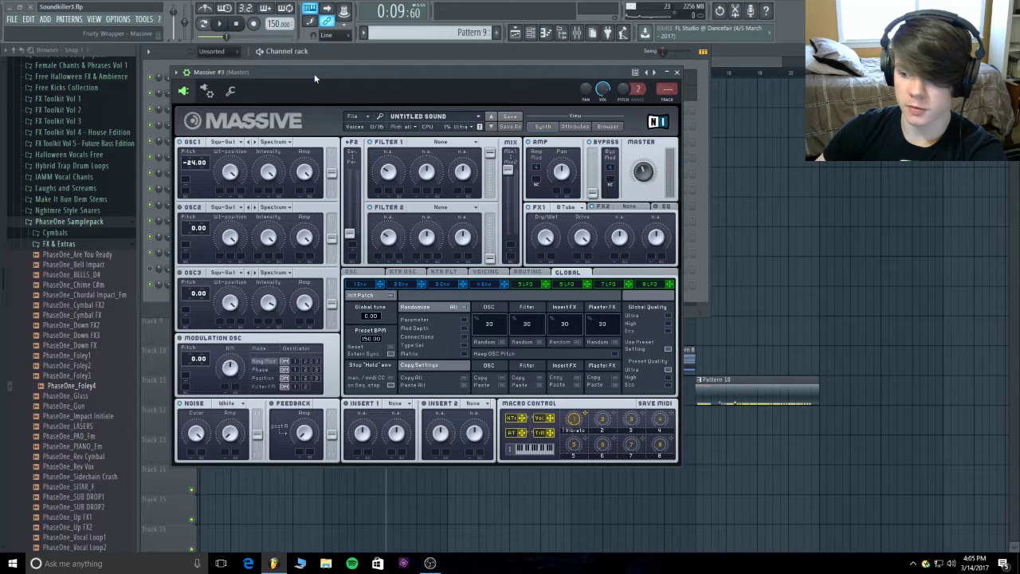
key(c)
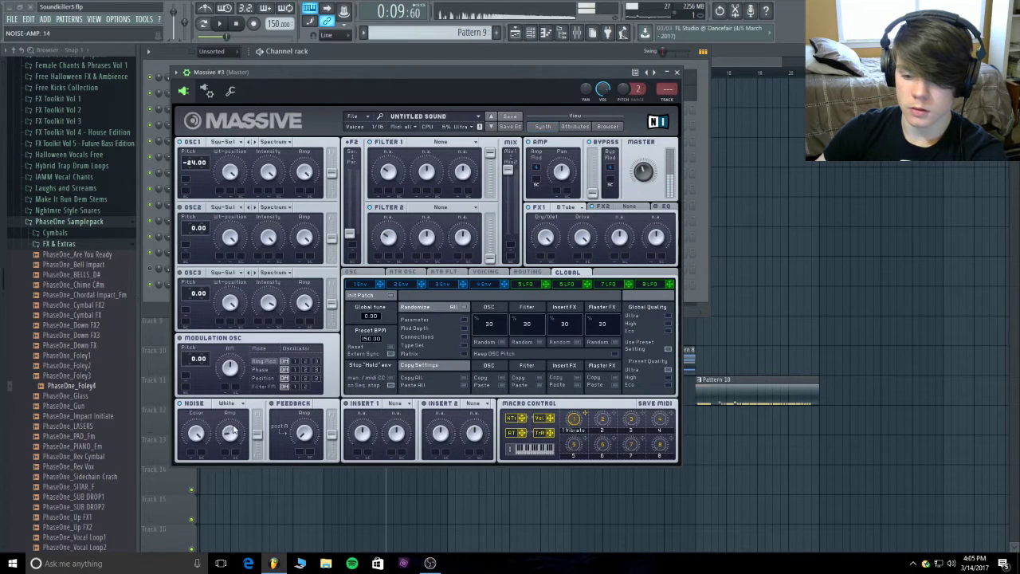
- Raise Massive's noise amp, and enable the EQ with its low shelf adjusted while auditioning notes
drag(235, 408, 233, 422)
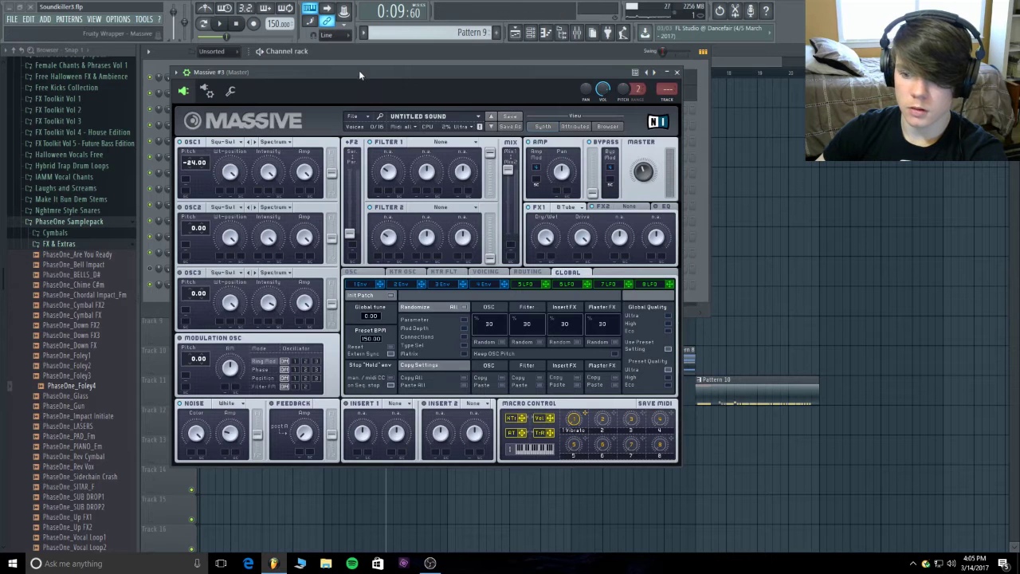
key(c)
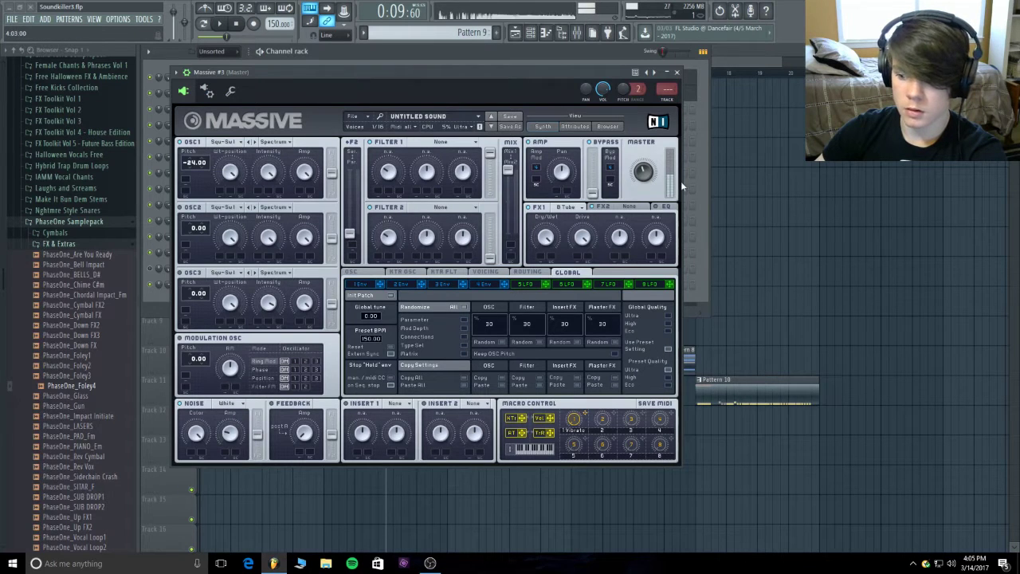
click(664, 207)
drag(563, 235, 556, 231)
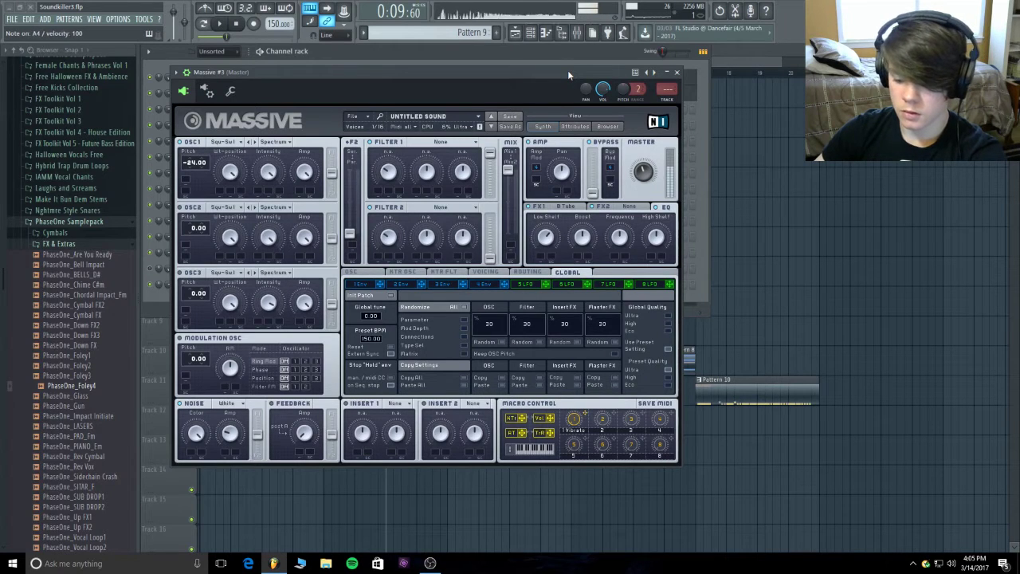
drag(574, 419, 624, 22)
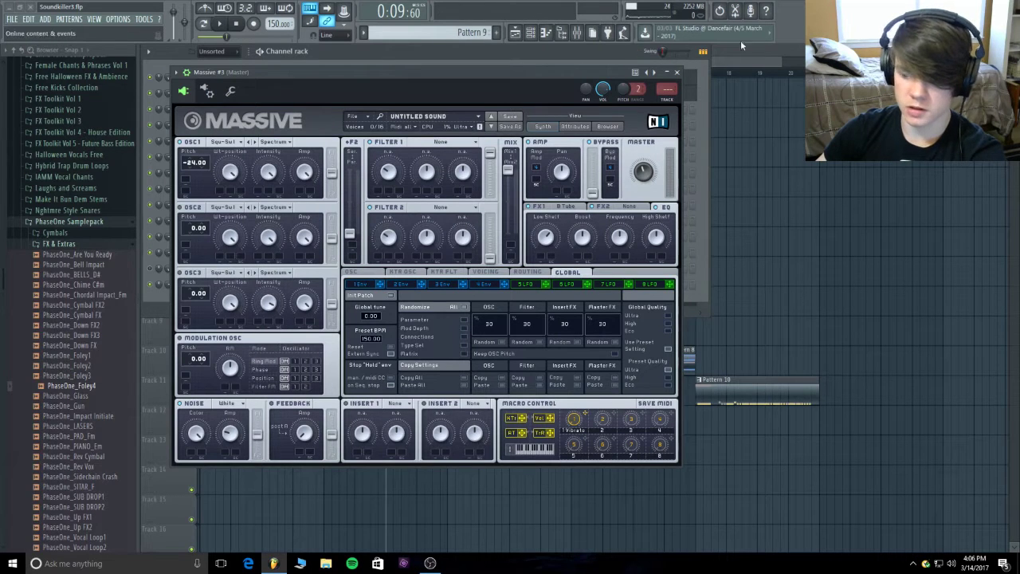
- Close Massive, open the Massive #3 piano roll for Pattern 9, and draw an F5 note at the start
click(678, 73)
right_click(238, 107)
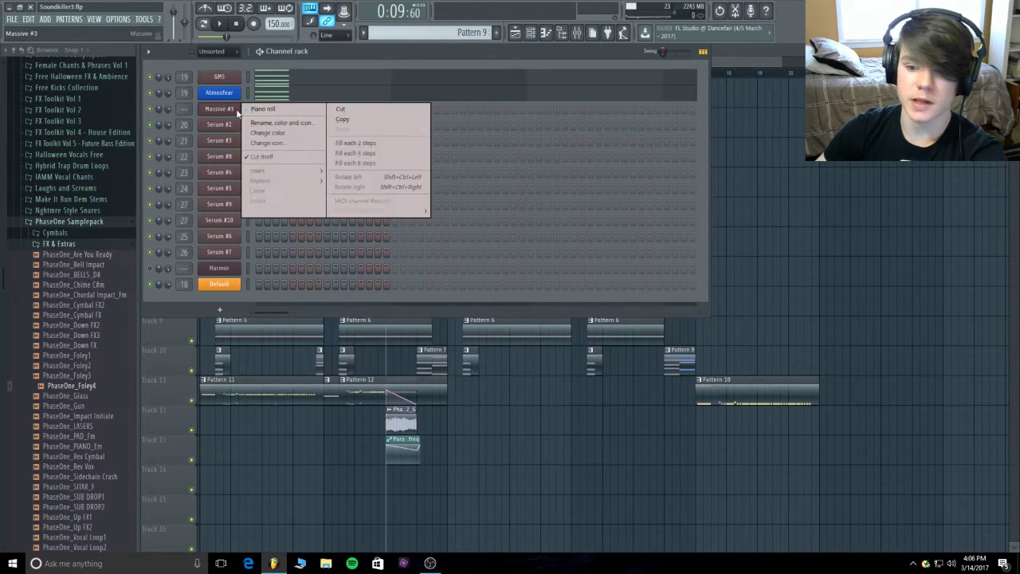
click(257, 112)
click(278, 238)
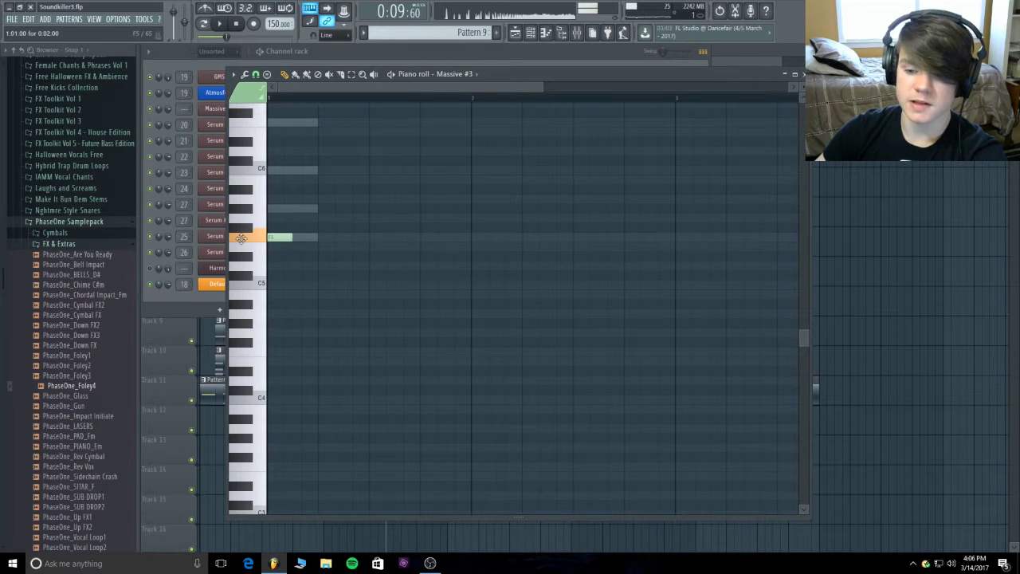
drag(291, 237, 320, 239)
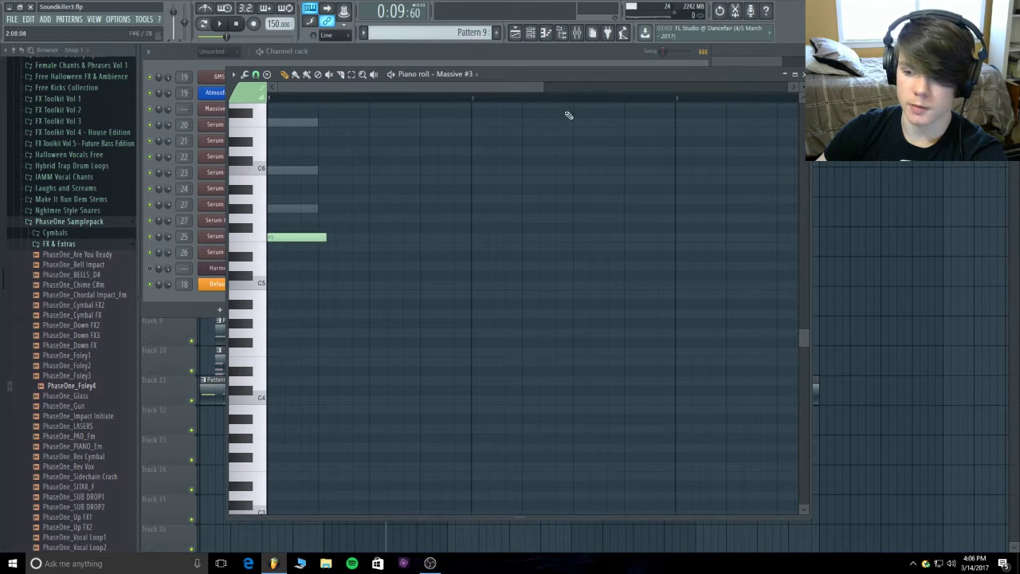
- Slice off and delete the end of the F5 note, and extend the remainder to match the ghost chord's length
drag(536, 88, 790, 88)
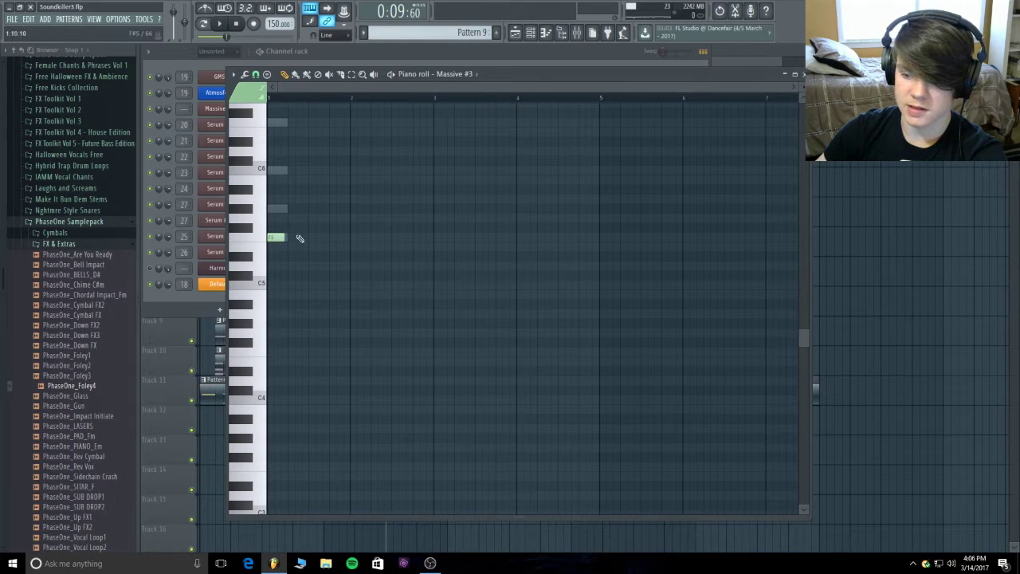
drag(788, 88, 342, 166)
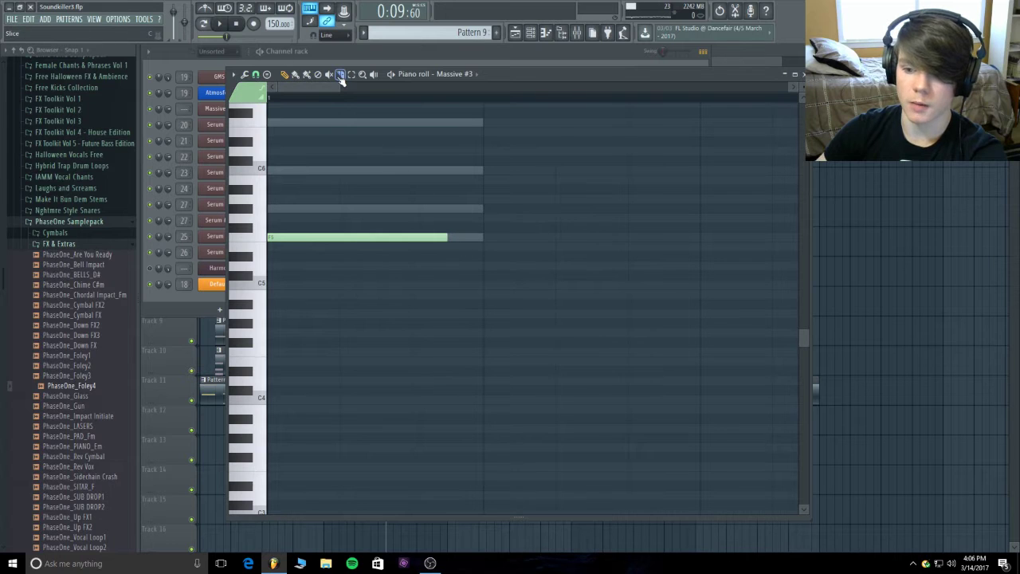
drag(415, 189, 415, 191)
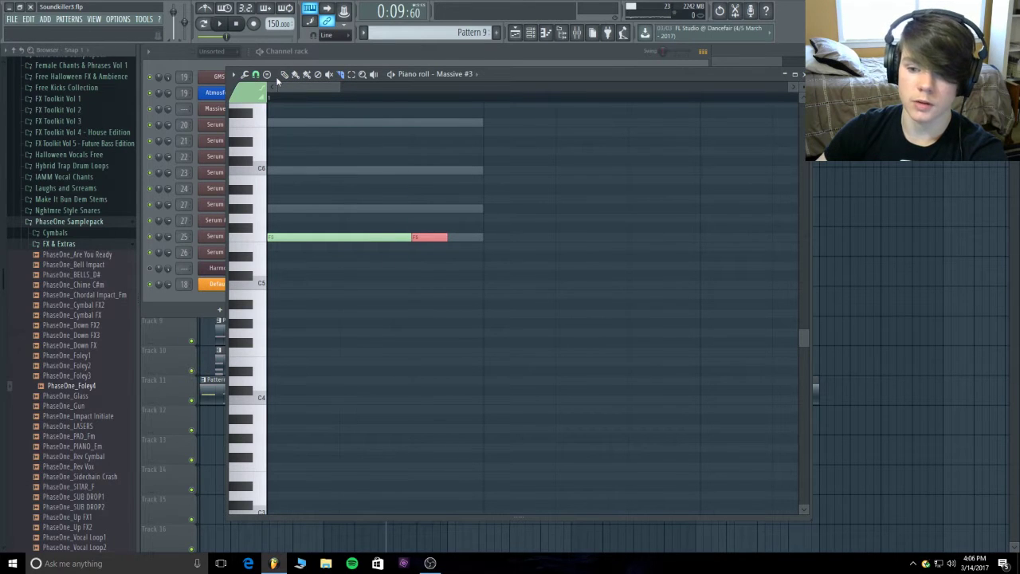
click(306, 74)
click(431, 238)
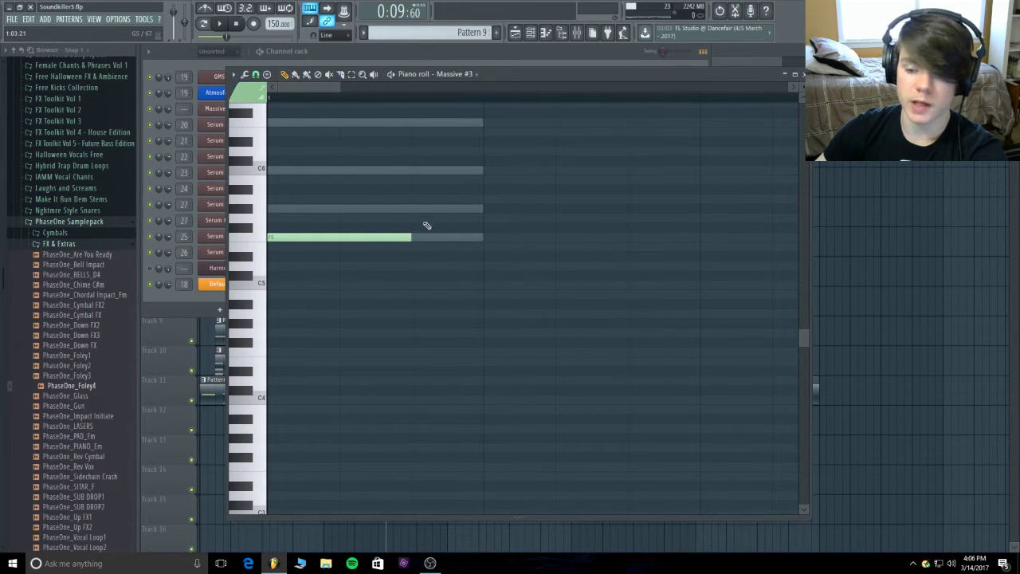
drag(408, 238, 468, 237)
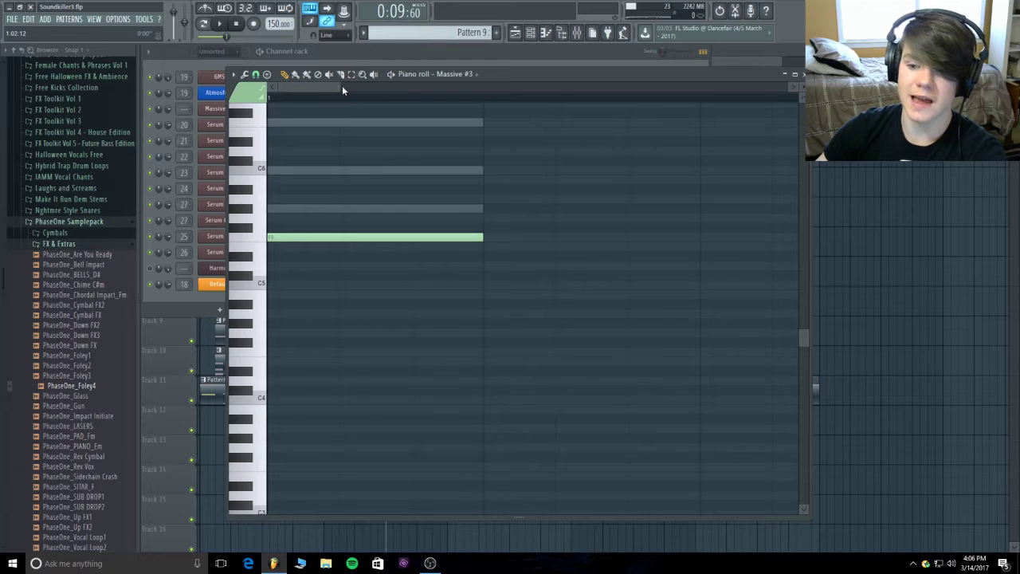
- Play back the F5 note, lower it one octave to F4, and listen to it again with the song
drag(343, 88, 603, 126)
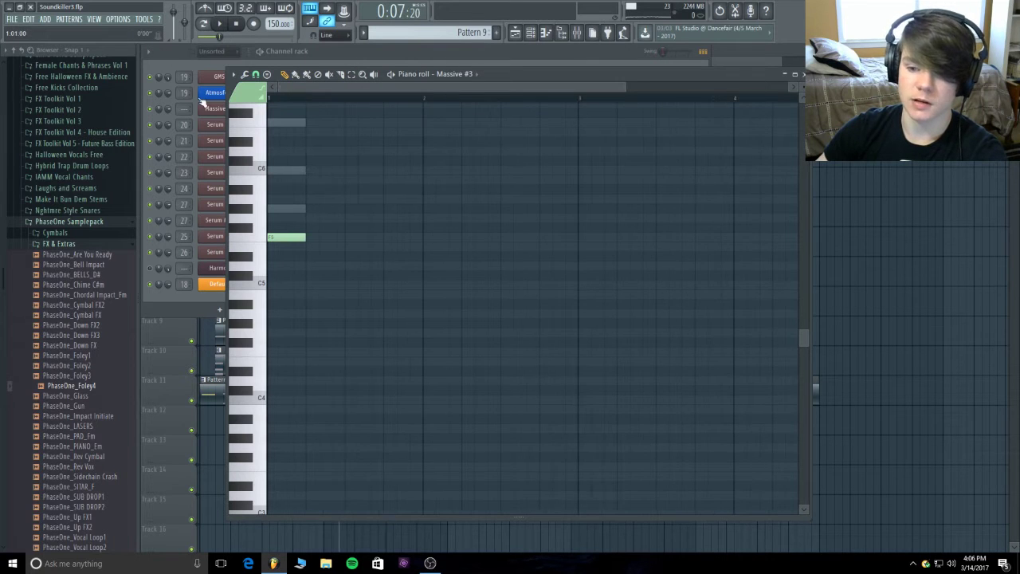
mouse_move(629, 88)
mouse_down()
mouse_move(575, 88)
mouse_move(627, 88)
mouse_up()
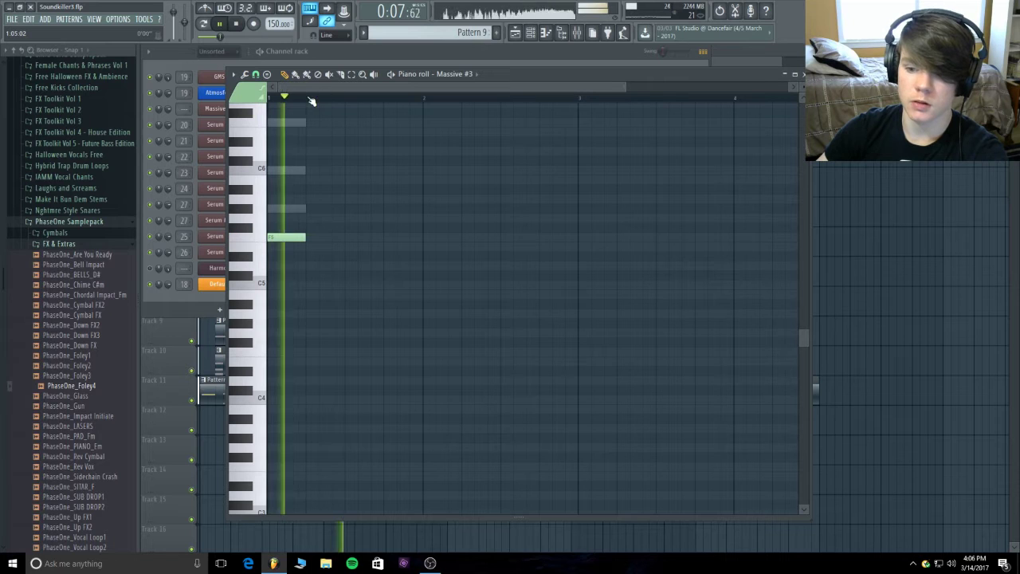
click(274, 237)
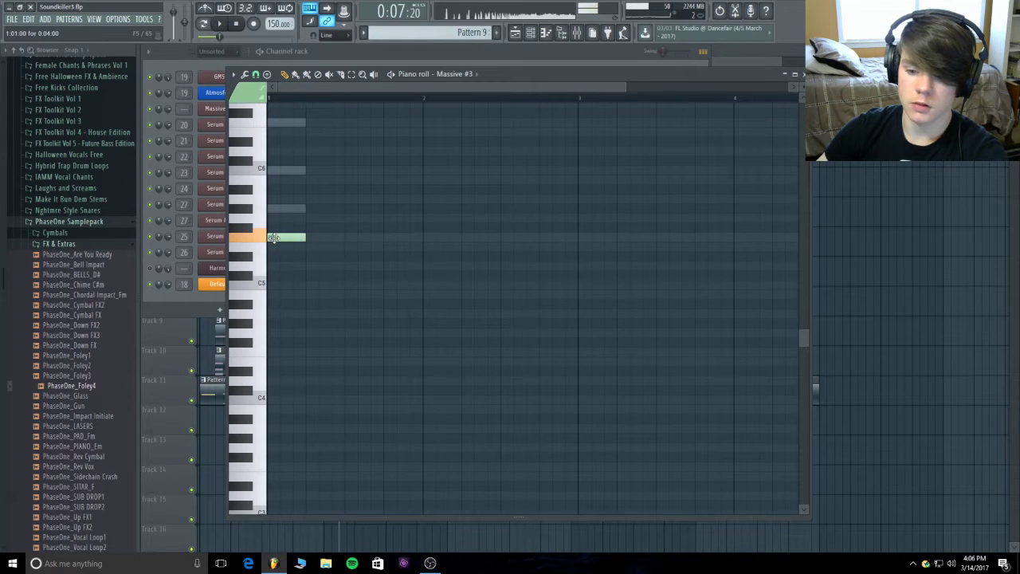
drag(274, 237, 255, 352)
key(space)
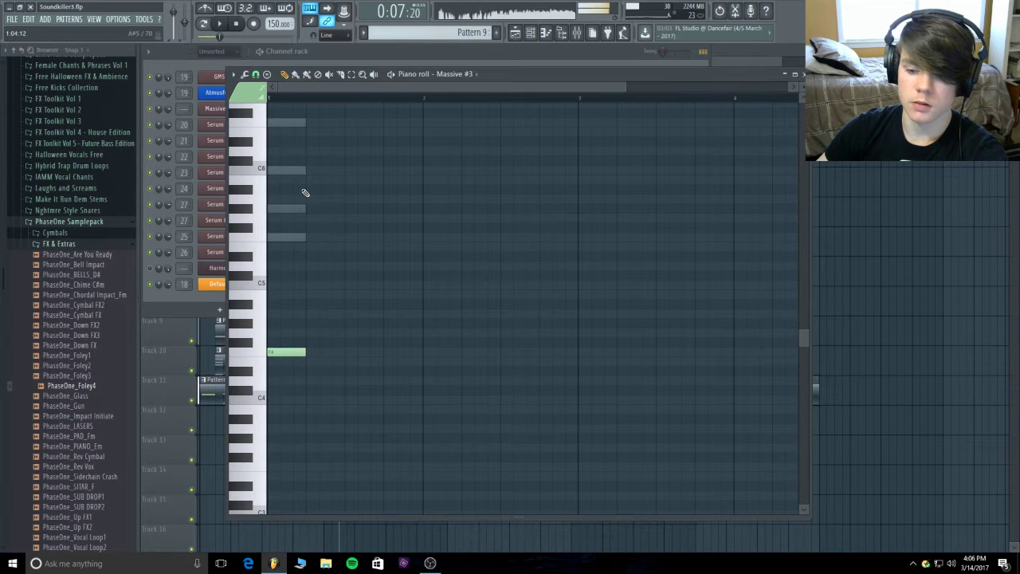
key(space)
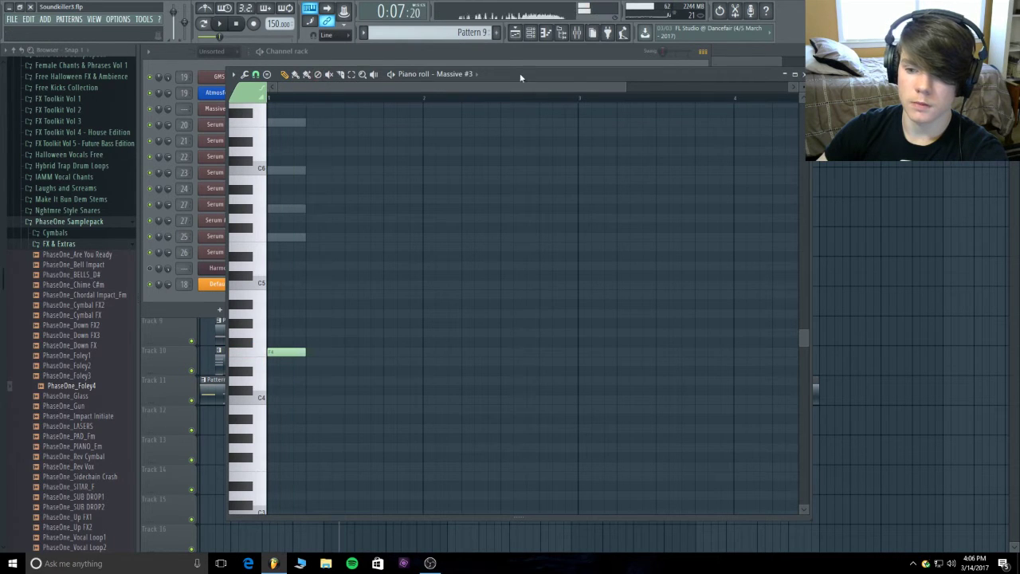
- Open Pattern 7 from the short clip on Track 10 and bring up its Massive #3 piano roll
click(804, 73)
click(748, 54)
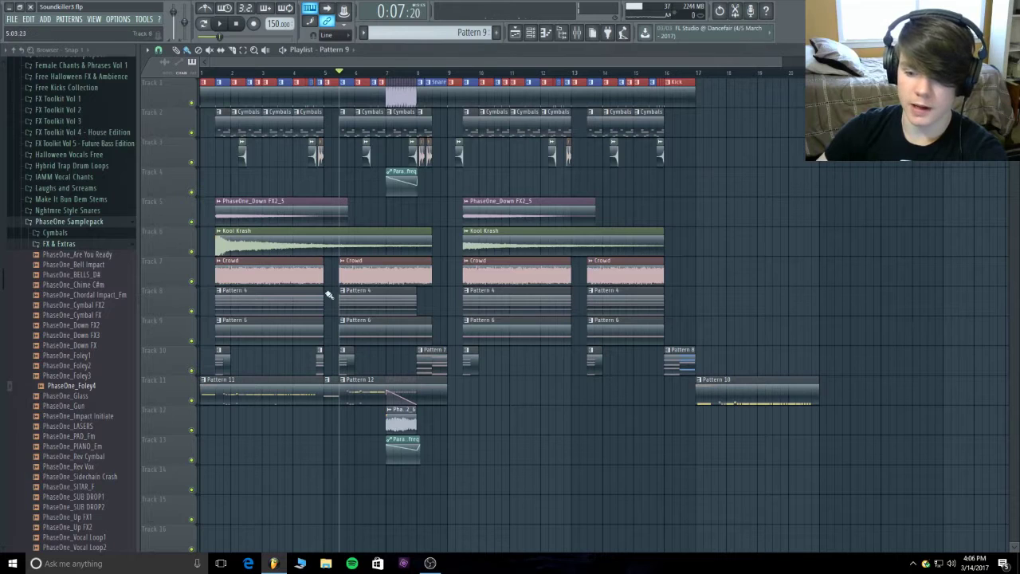
double_click(319, 368)
click(804, 73)
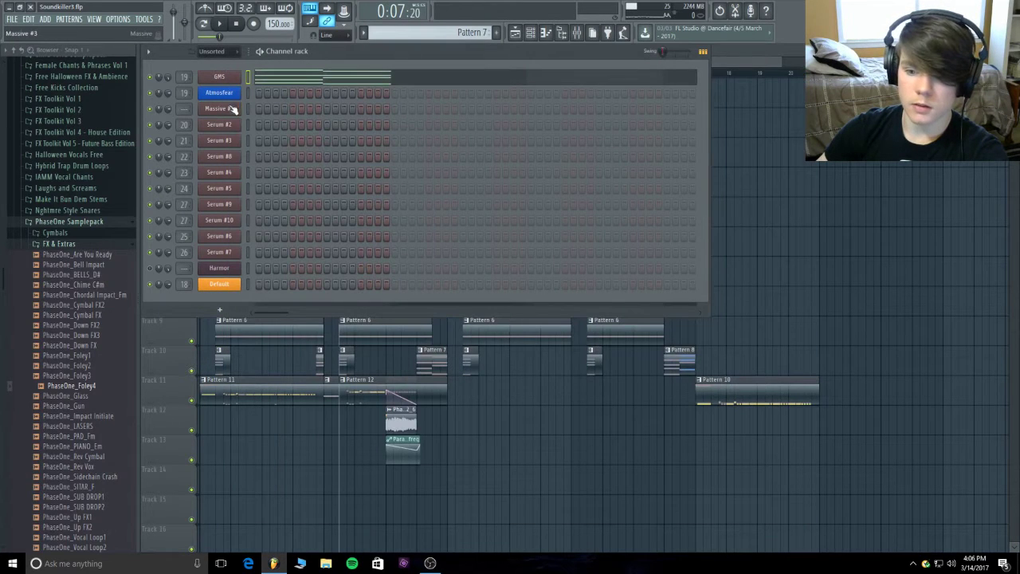
right_click(231, 109)
click(271, 111)
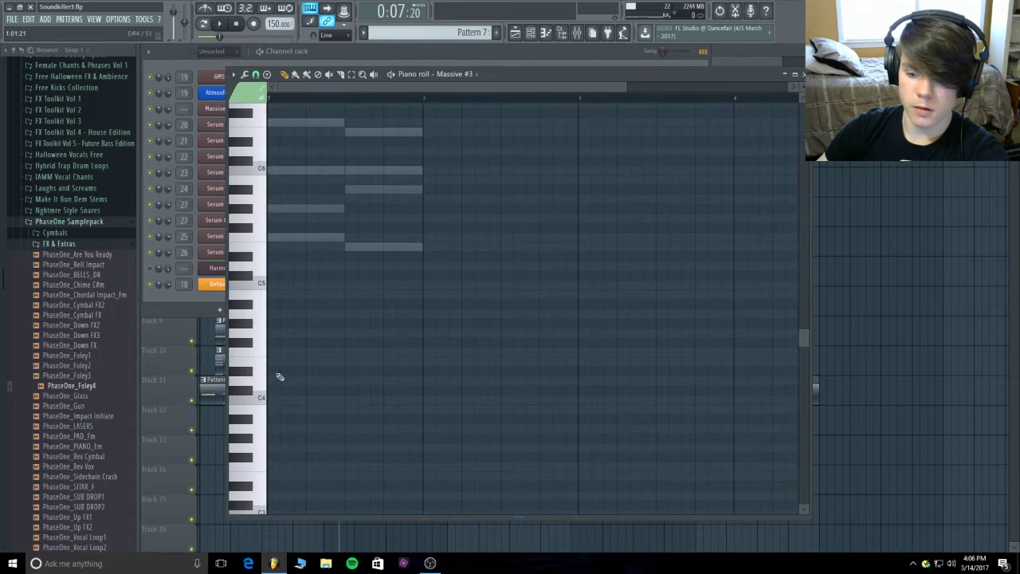
- Draw a half-bar F4 note followed by a half-bar E4 note, and audition Pattern 7 in pattern mode
mouse_move(281, 357)
mouse_down()
mouse_move(283, 236)
mouse_move(280, 382)
mouse_move(283, 353)
mouse_up()
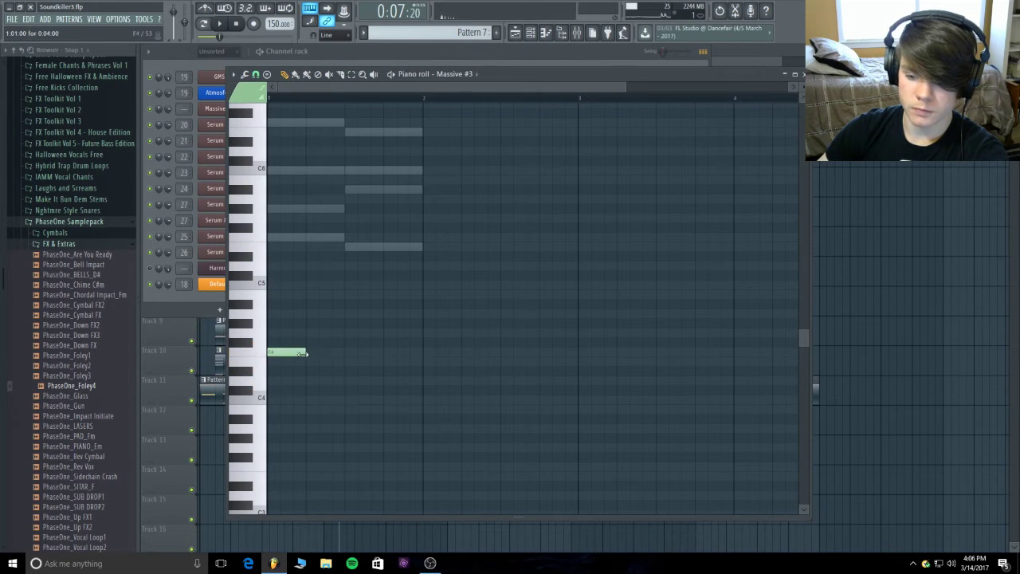
click(351, 361)
key(space)
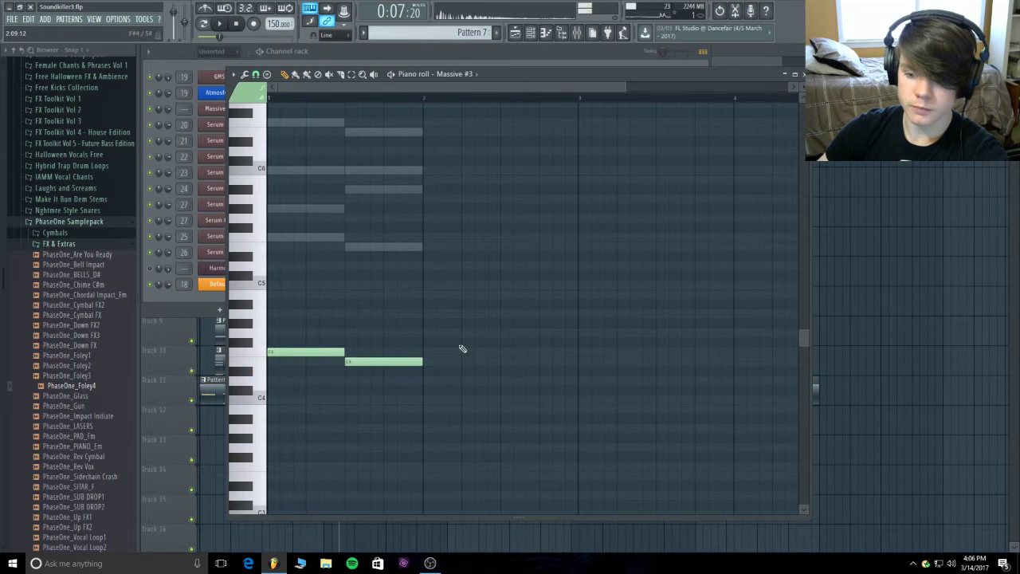
key(l)
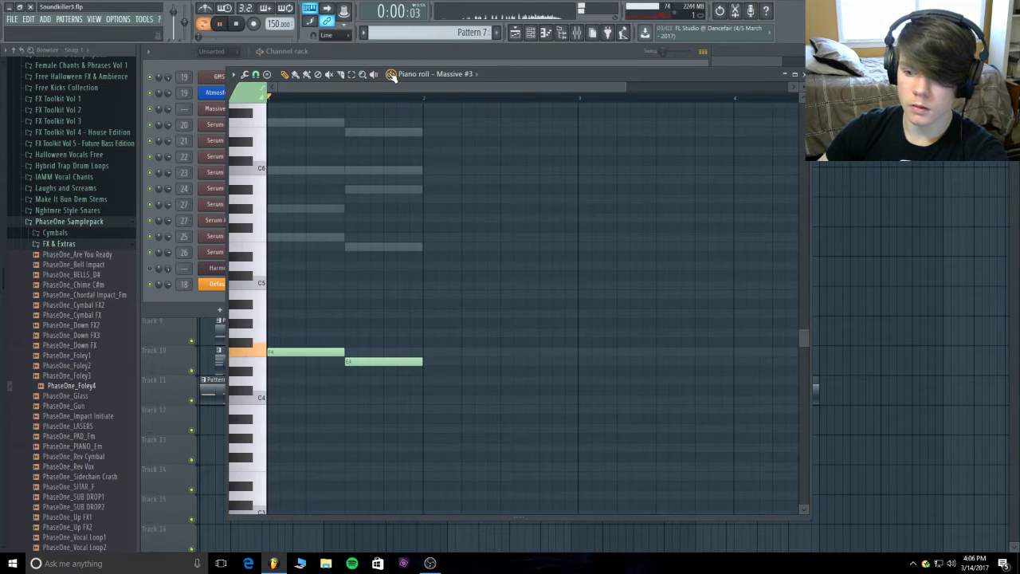
key(space)
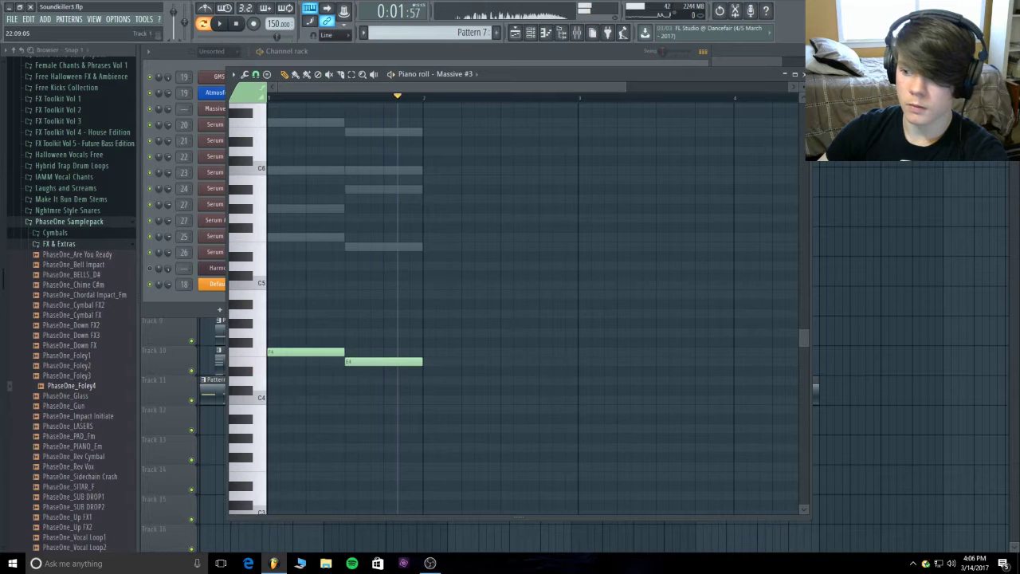
- Open Pattern 8 from the end of Track 10 and bring up its Massive #3 piano roll
click(804, 73)
click(779, 57)
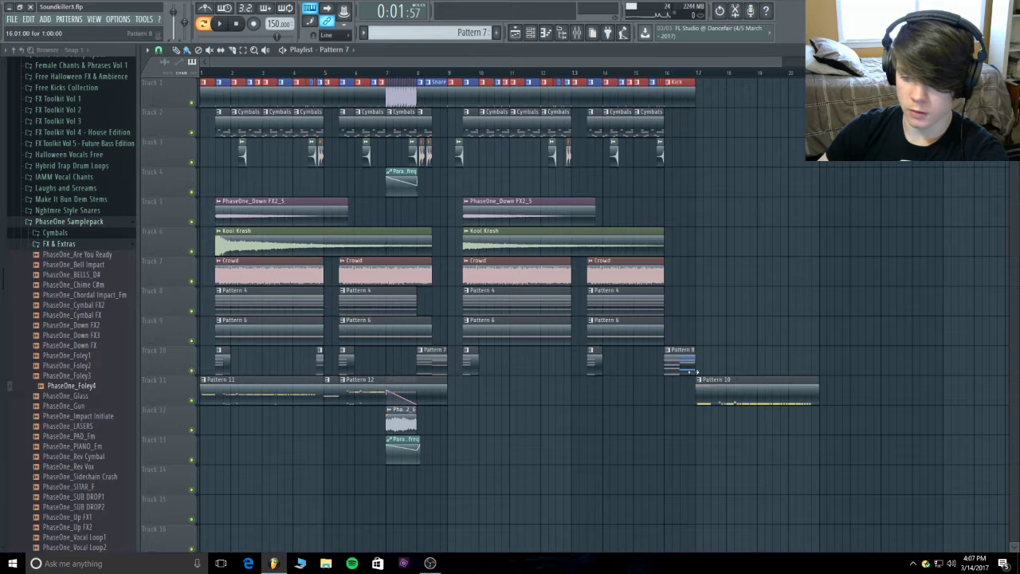
double_click(676, 370)
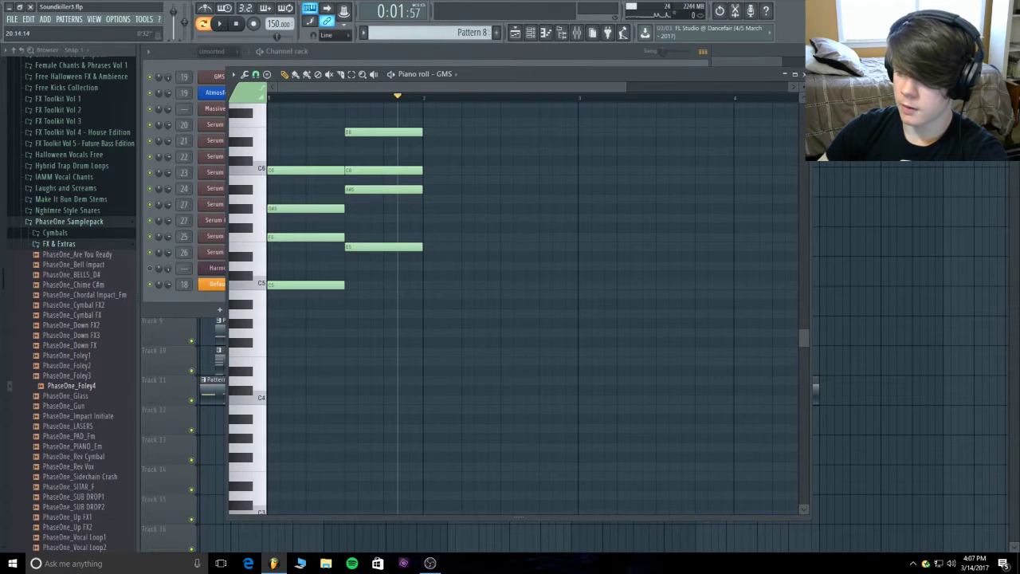
click(804, 73)
right_click(232, 108)
click(263, 106)
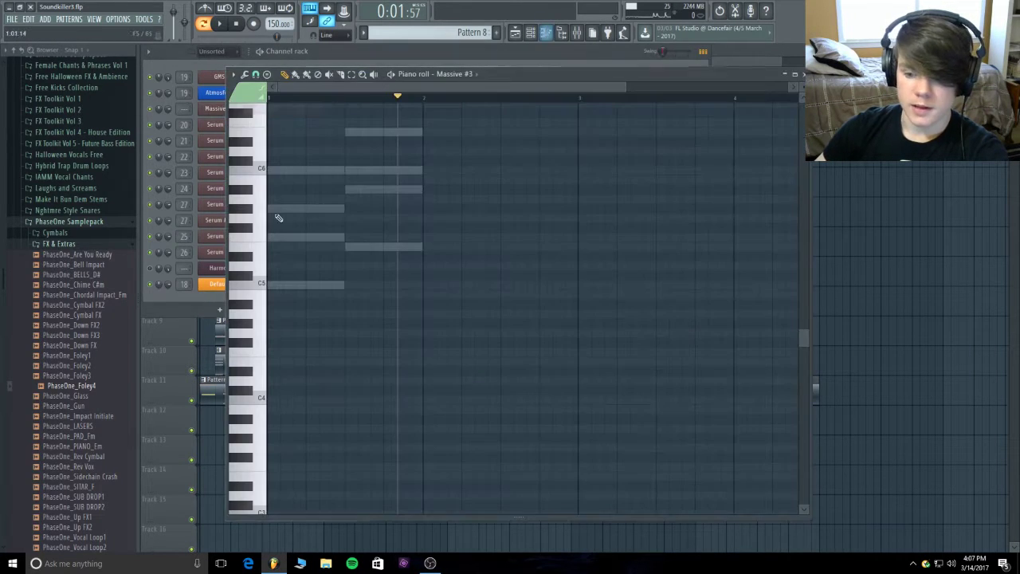
- Draw half-bar C5 and E5 notes along the ghost chords, lower the second one octave to E4, and play Pattern 8
click(279, 285)
click(347, 248)
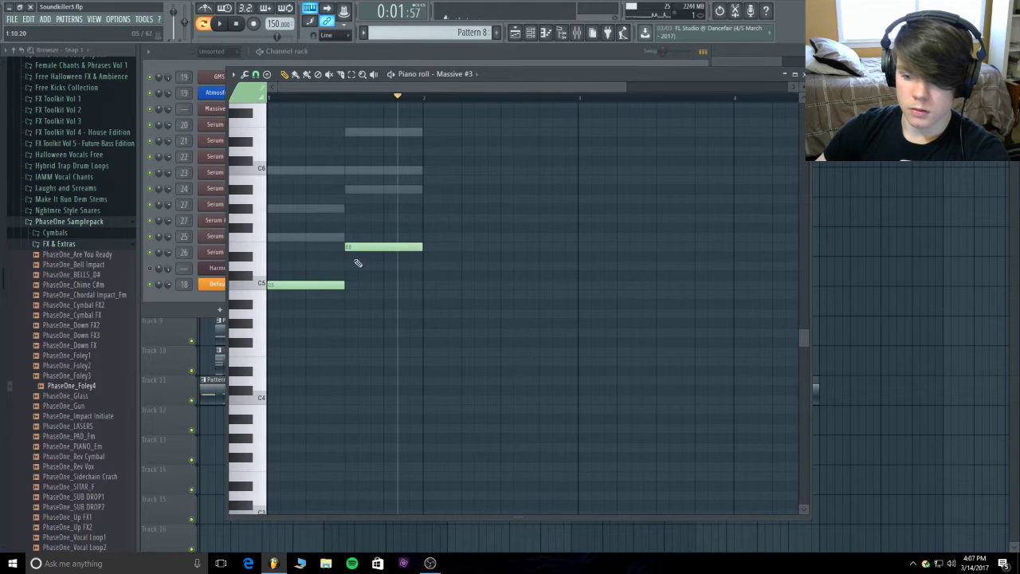
drag(449, 317, 280, 226)
drag(278, 285, 304, 284)
click(368, 418)
right_click(368, 418)
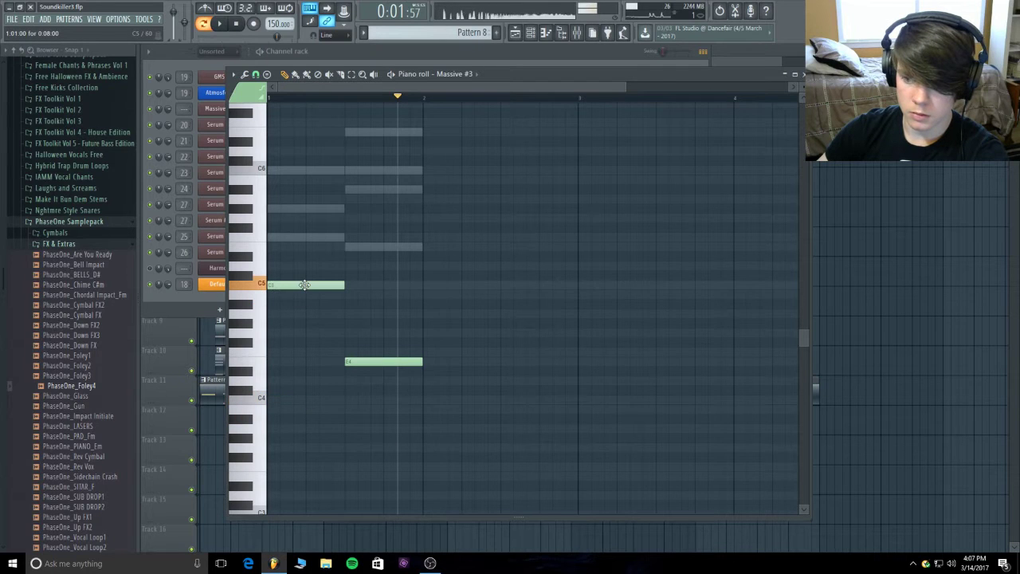
key(space)
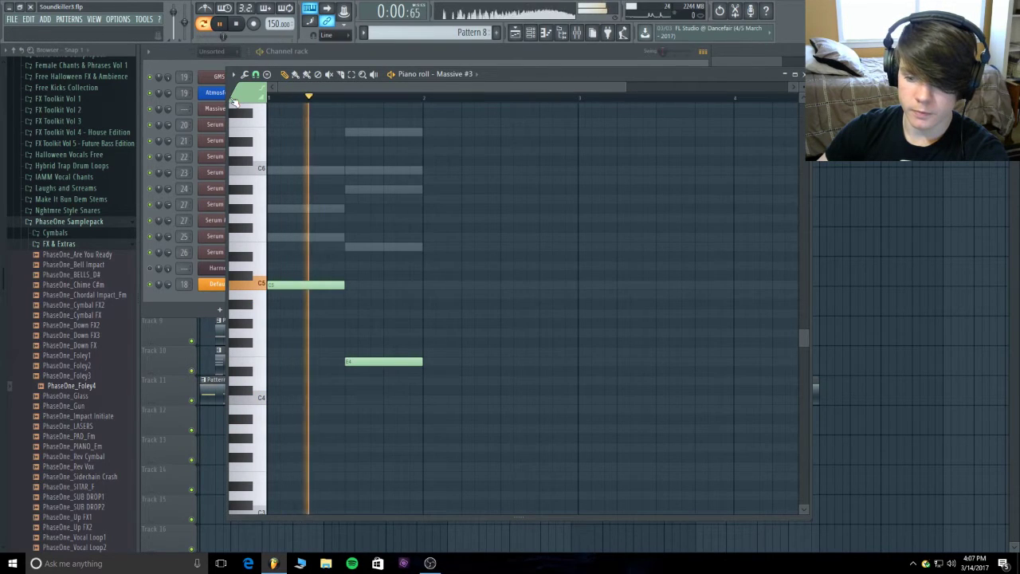
- Audition Pattern 8 once more, stop playback, and close the Massive #3 piano roll and the channel rack
key(space)
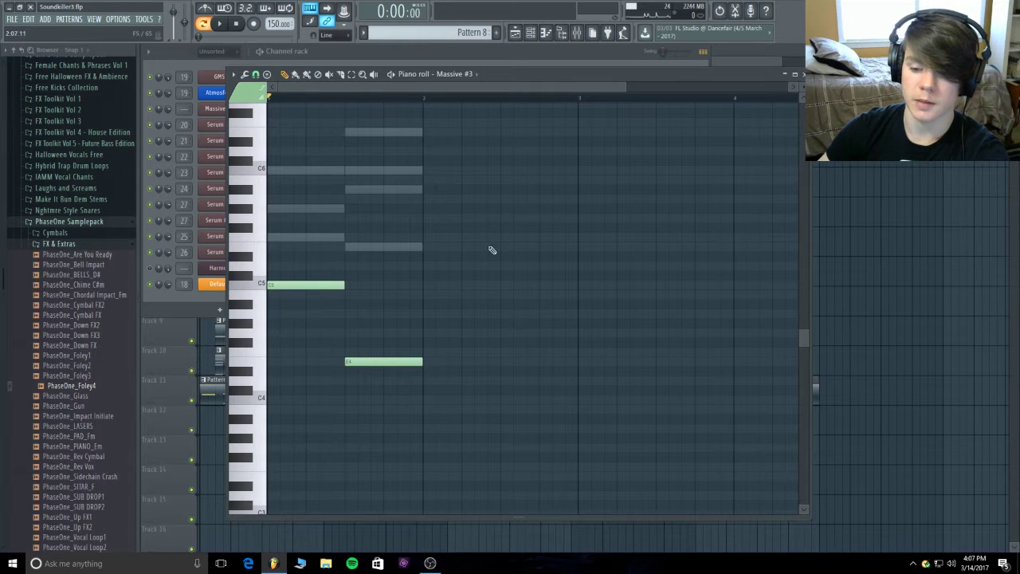
key(space)
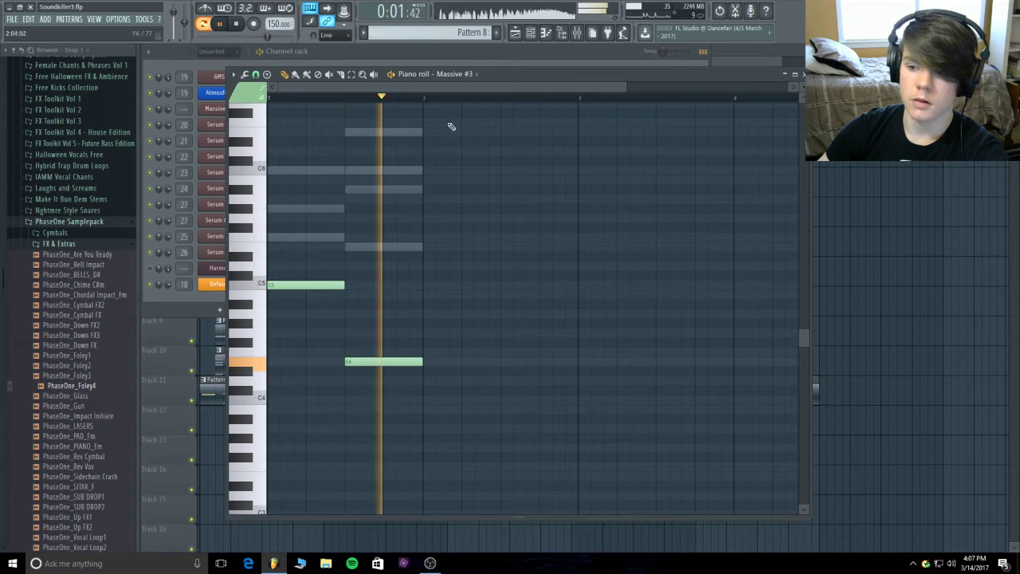
key(space)
click(784, 56)
click(784, 53)
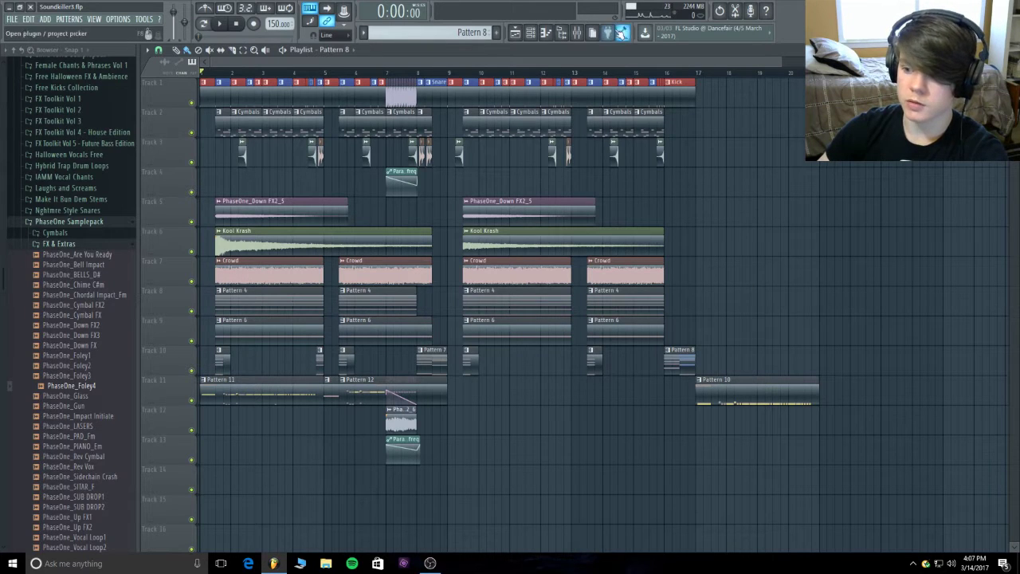
- Switch solo on and off for the Default channel in the channel rack, and lock the Harmor channel's active/mute state
click(576, 32)
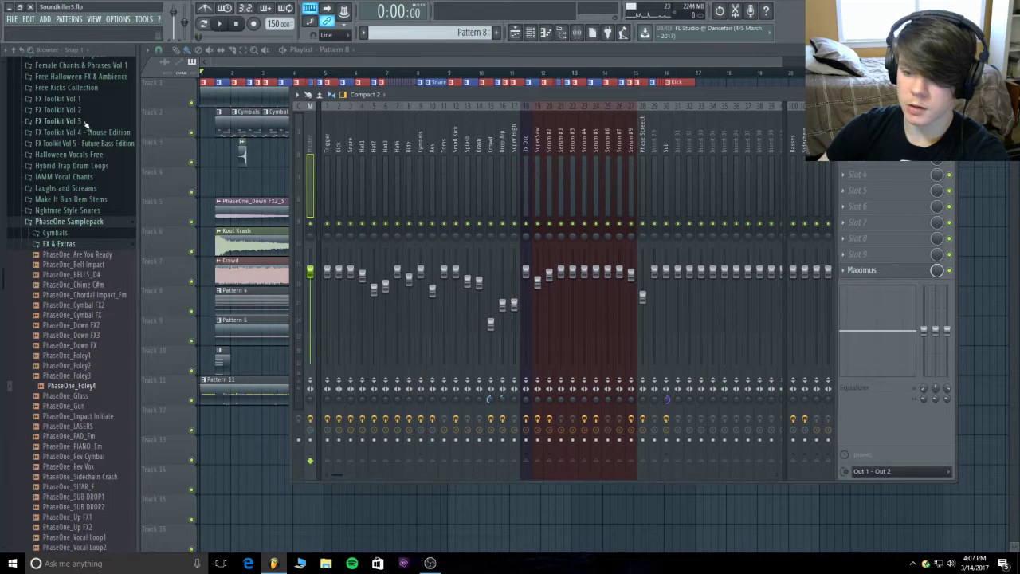
click(540, 33)
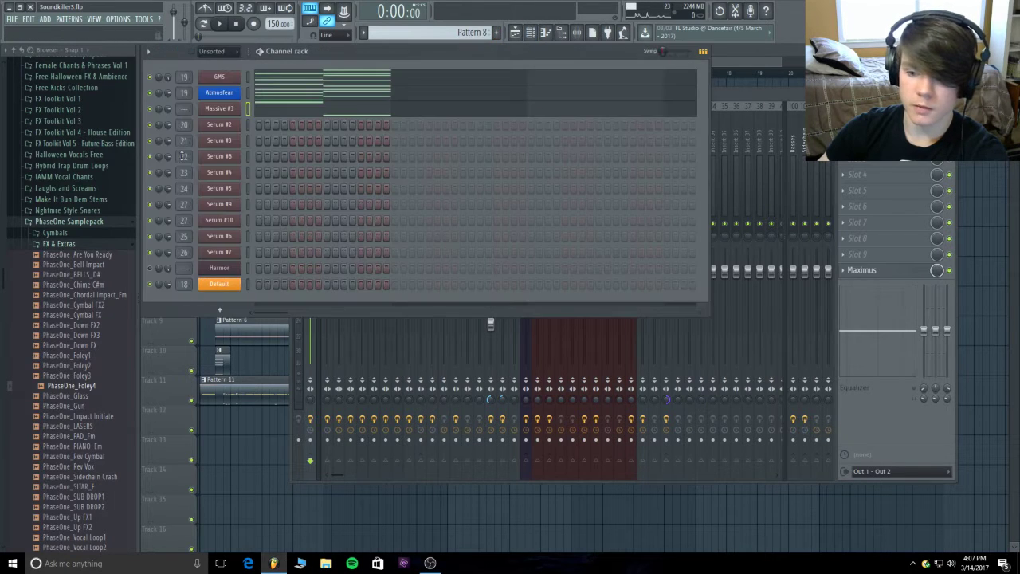
right_click(152, 284)
click(165, 288)
right_click(153, 284)
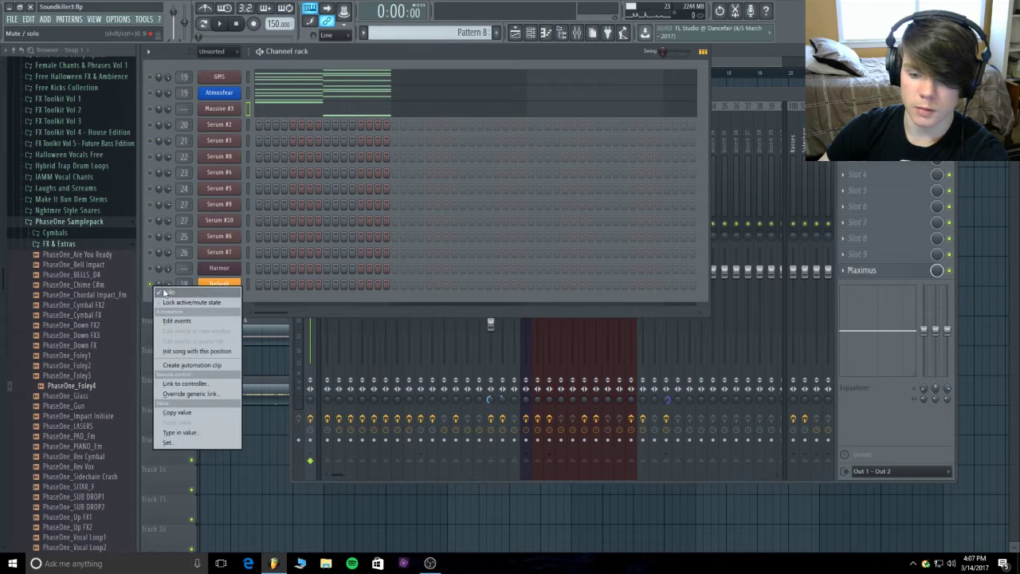
click(163, 294)
right_click(153, 270)
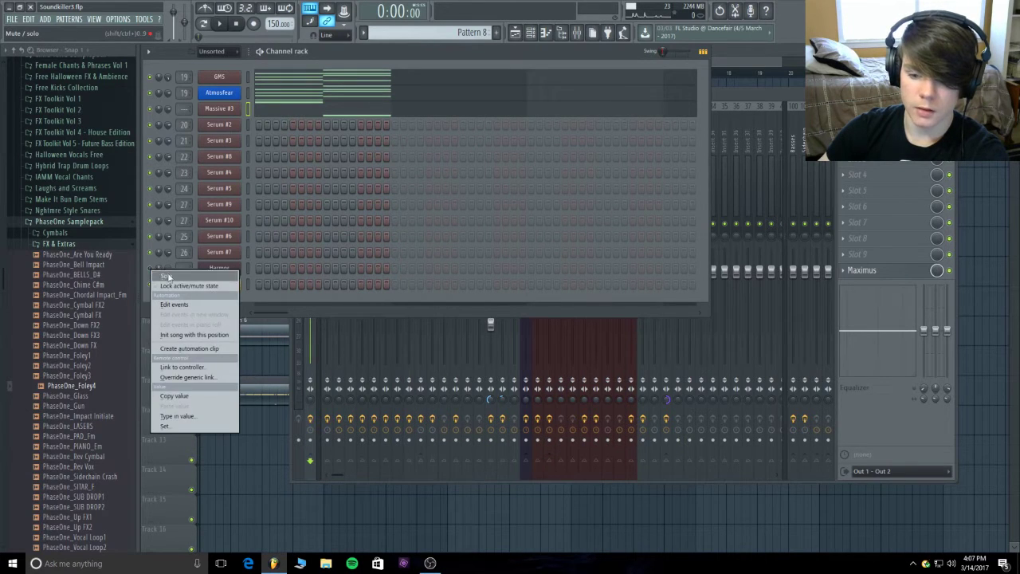
click(199, 289)
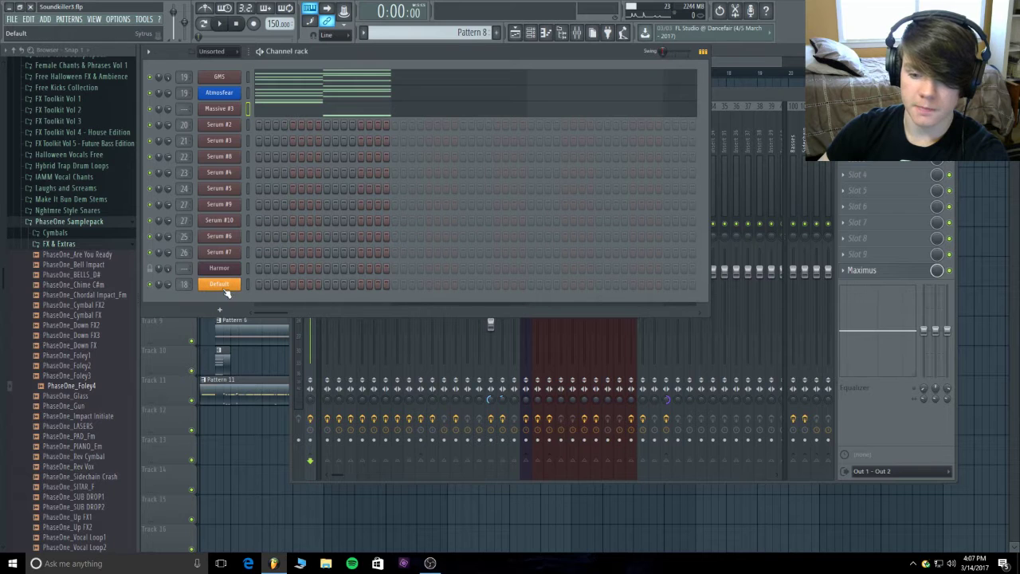
- Clear the custom name of the Sub mixer track on insert 30
click(747, 95)
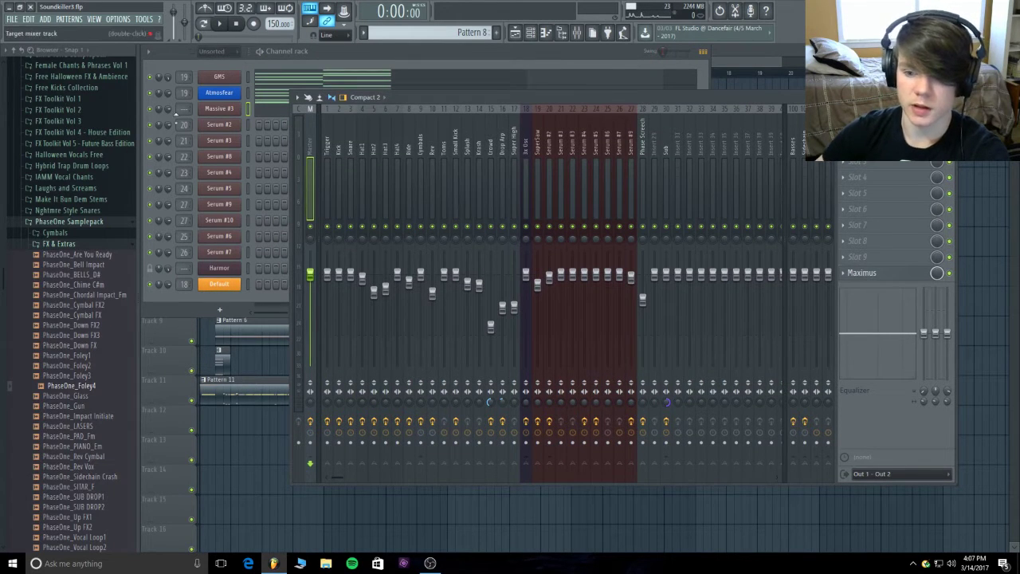
click(655, 134)
mouse_move(746, 99)
mouse_down()
mouse_move(724, 117)
mouse_move(716, 150)
mouse_move(742, 96)
mouse_up()
click(668, 137)
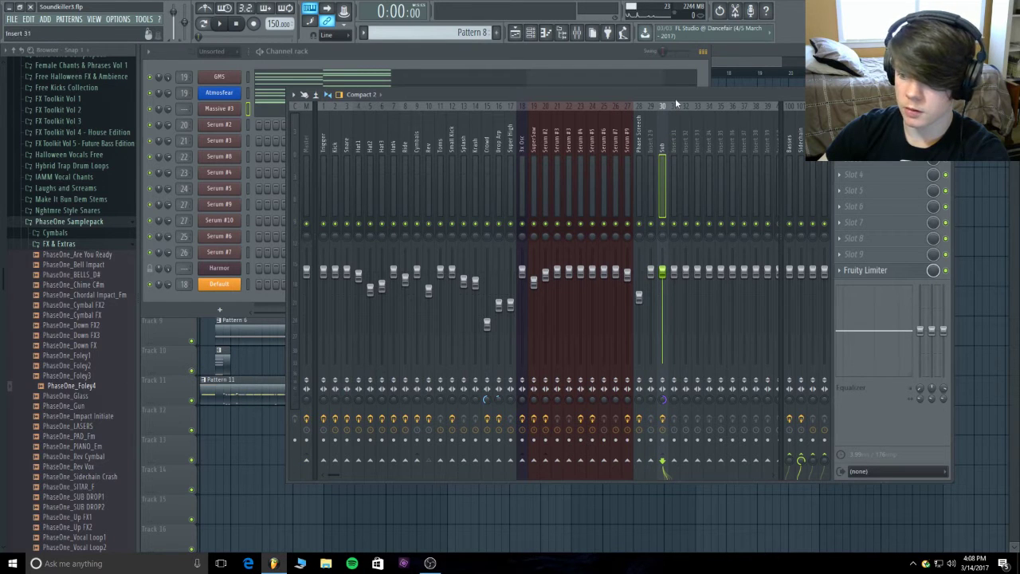
right_click(664, 149)
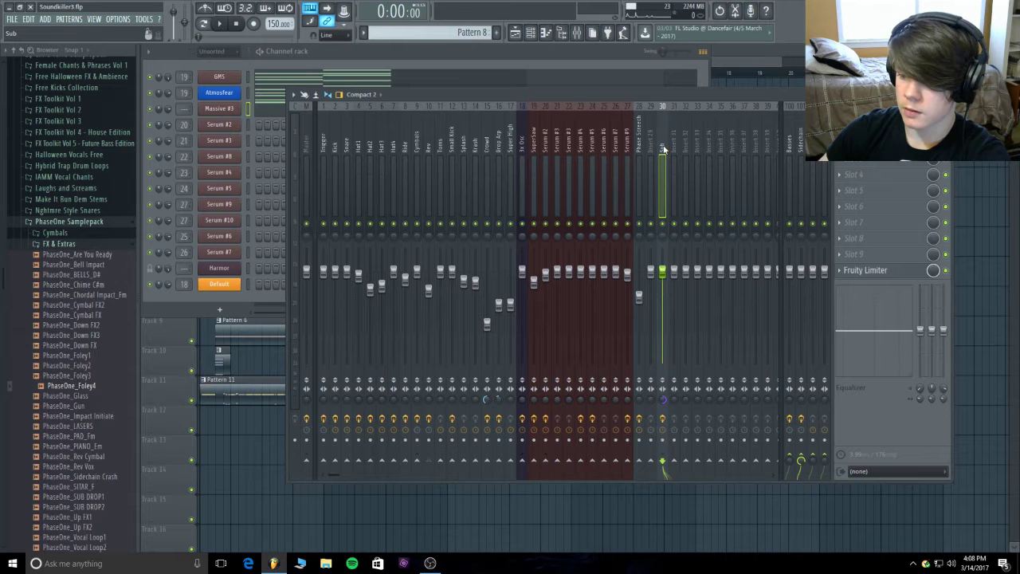
click(686, 117)
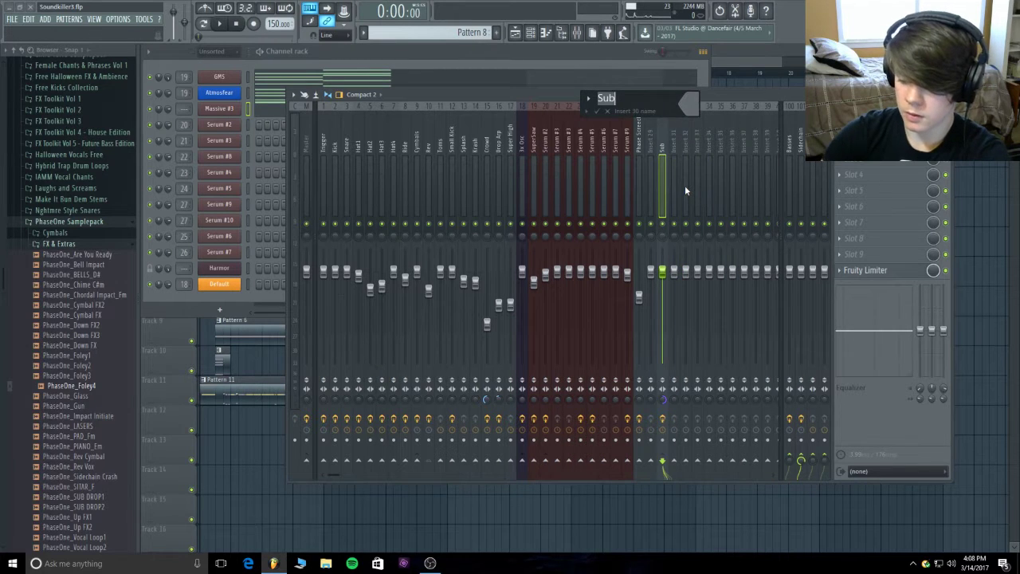
key(BackSpace)
key(Return)
- Reposition the mixer window and remove Maximus from the first effect slot of insert 30
drag(767, 104, 695, 162)
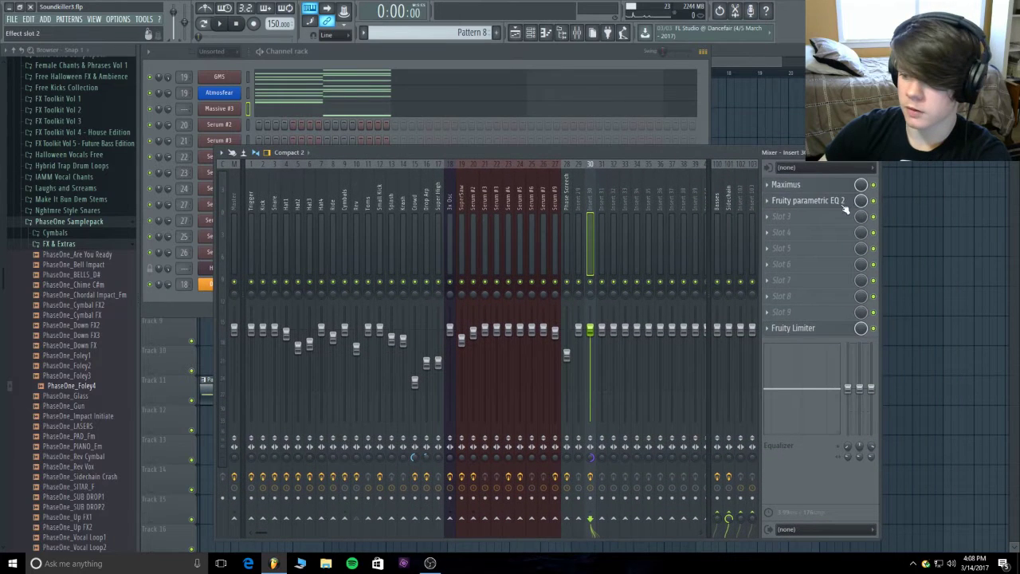
click(768, 184)
mouse_move(785, 197)
click(739, 153)
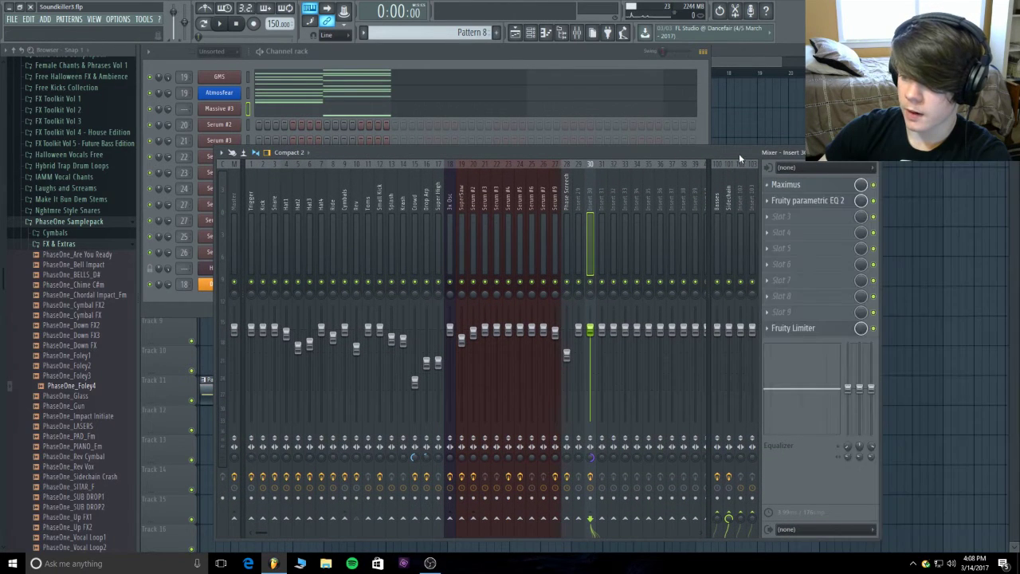
drag(739, 153, 530, 202)
click(558, 234)
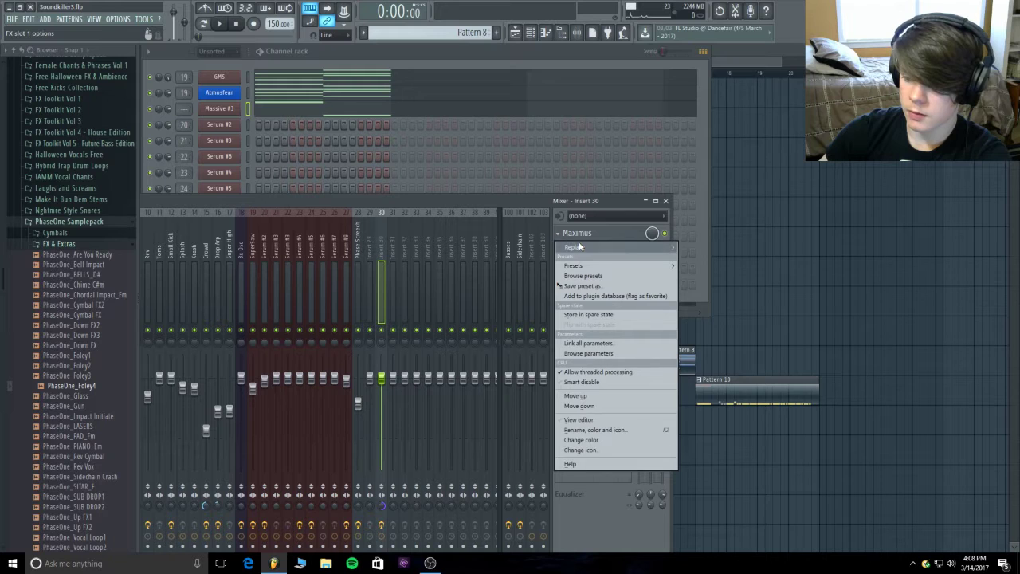
mouse_move(574, 247)
click(721, 20)
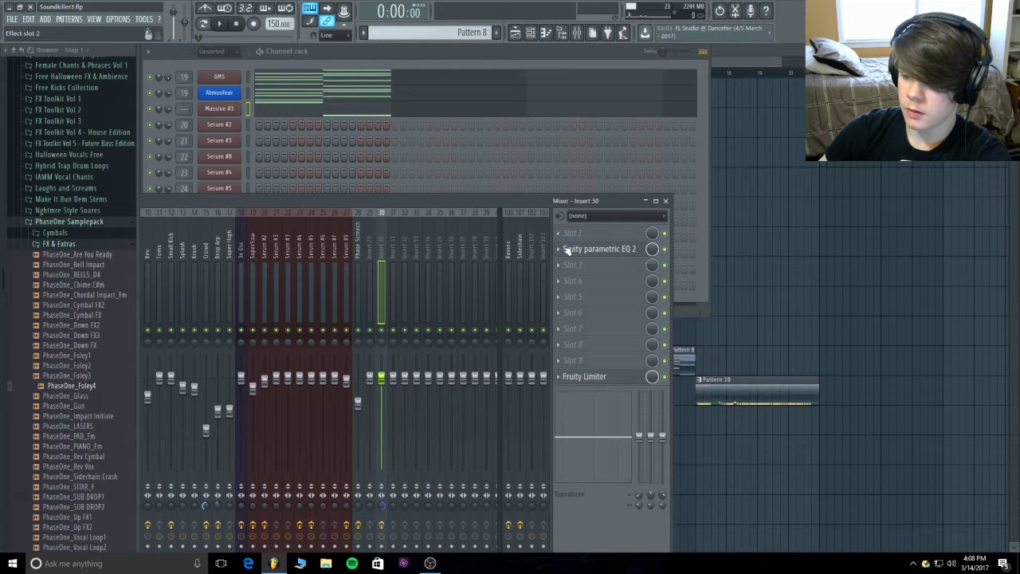
- Remove Fruity Parametric EQ 2 and Fruity Limiter from insert 30's effect slots
click(582, 248)
click(575, 196)
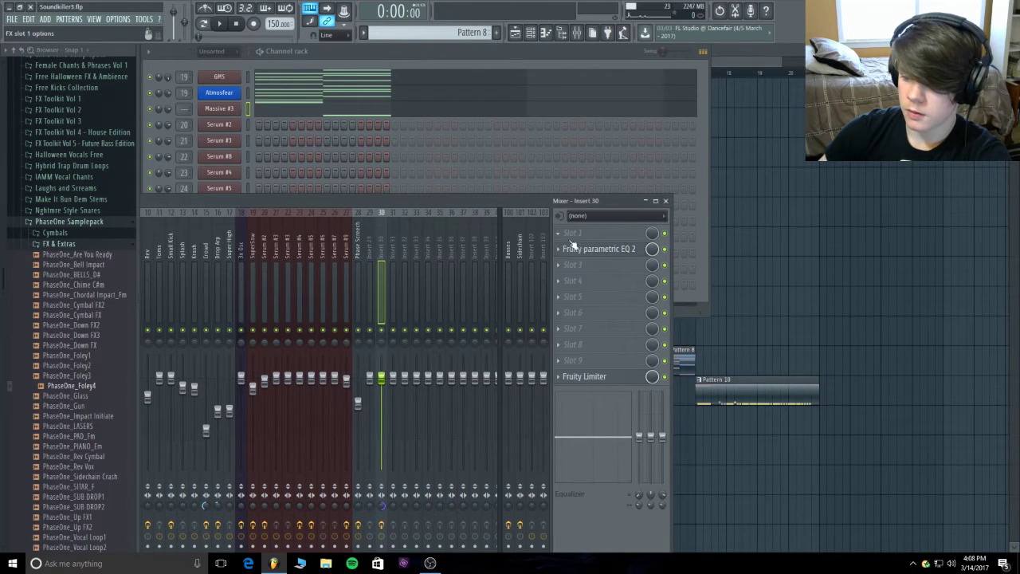
click(559, 249)
mouse_move(590, 263)
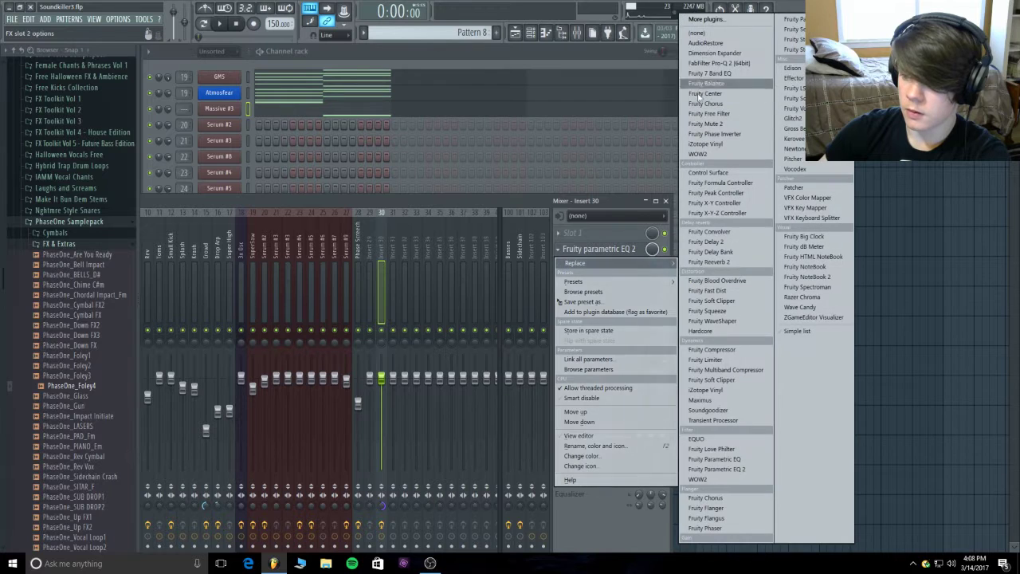
click(697, 33)
click(561, 379)
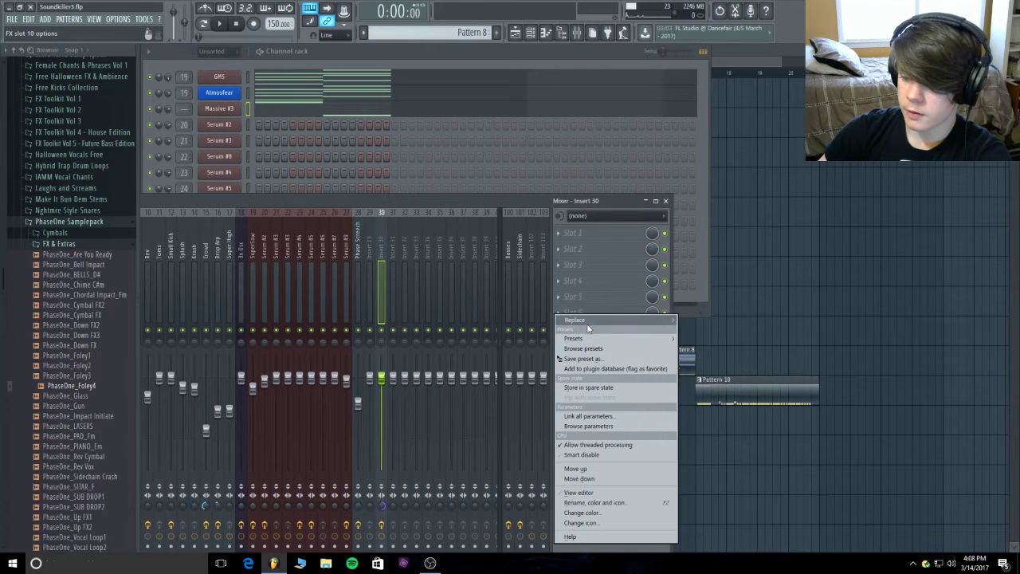
mouse_move(575, 320)
click(715, 37)
- Route insert 30 to the Master track only and reset its stereo separation
drag(558, 195, 766, 73)
right_click(185, 438)
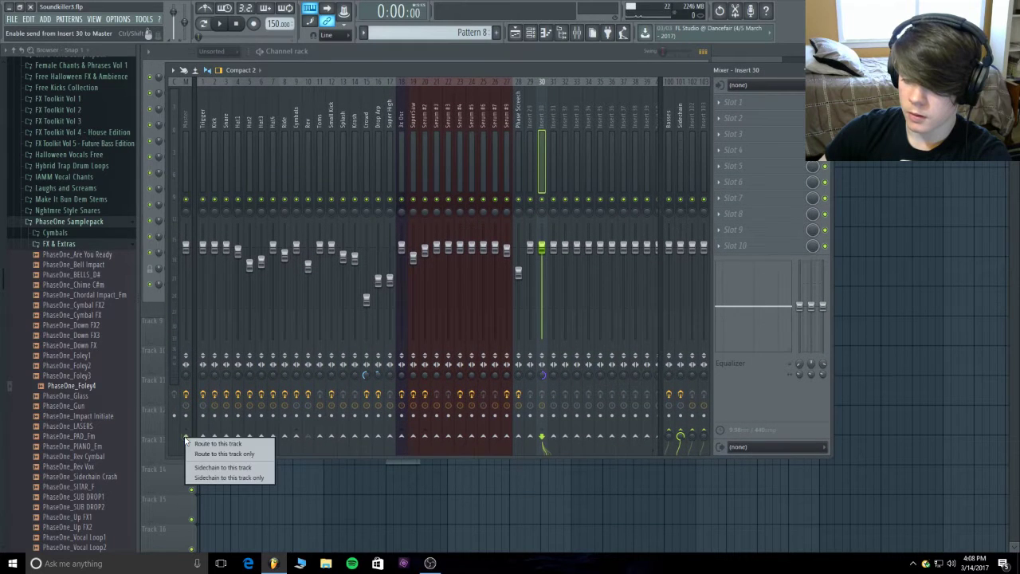
click(248, 455)
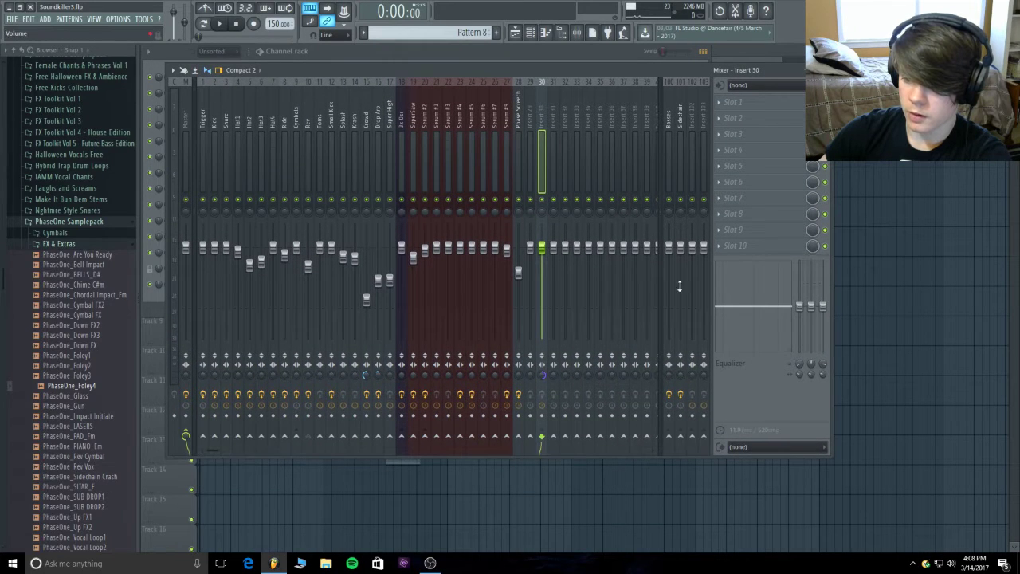
right_click(540, 373)
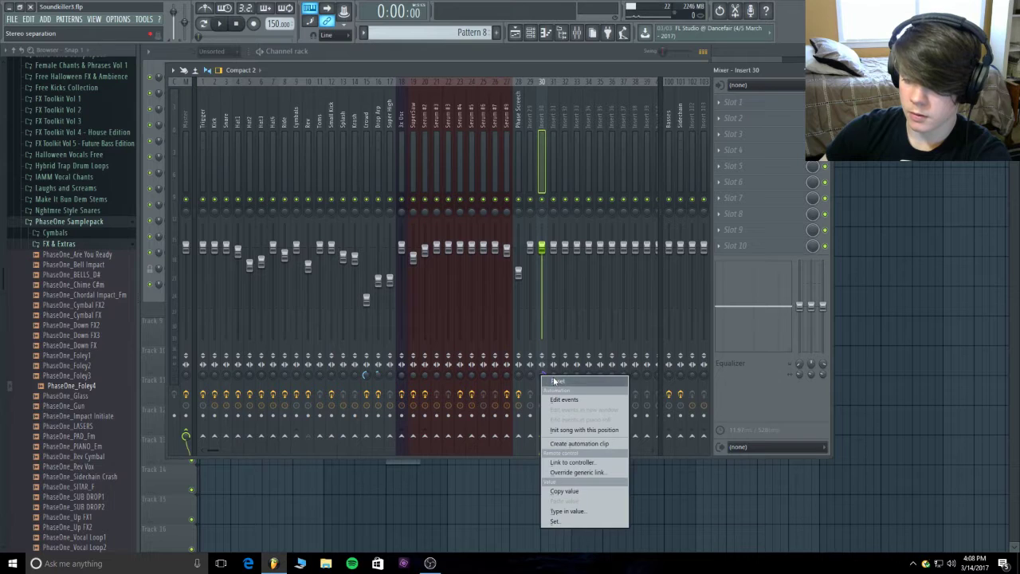
click(562, 343)
- Select the empty insert 29 and move it down the mixer order to position 19, just before SuperSaw
click(530, 130)
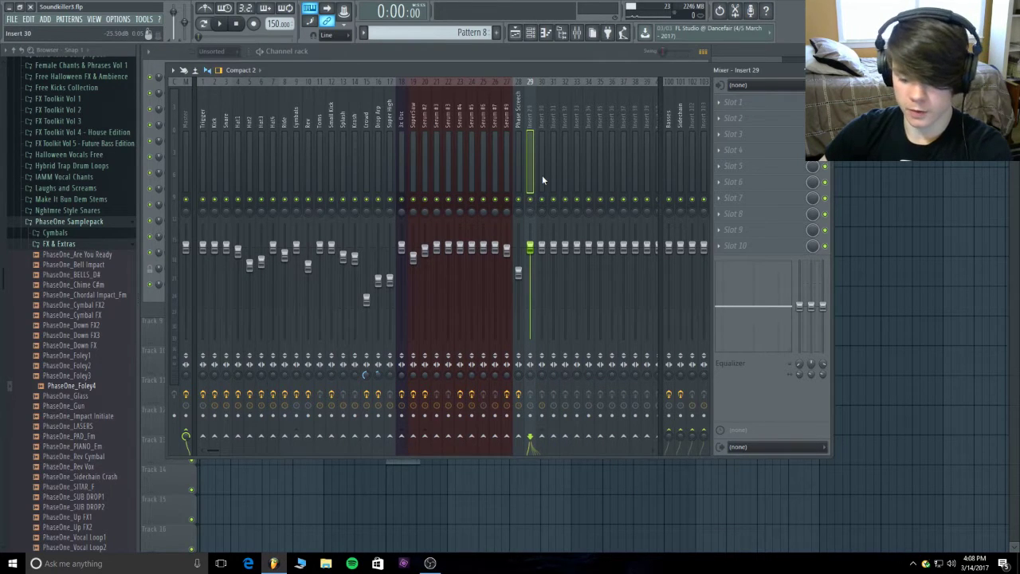
key(alt+Left)
key(alt+Left)
key(alt+Left)
key(alt+Left)
key(alt+Left)
key(alt+Left)
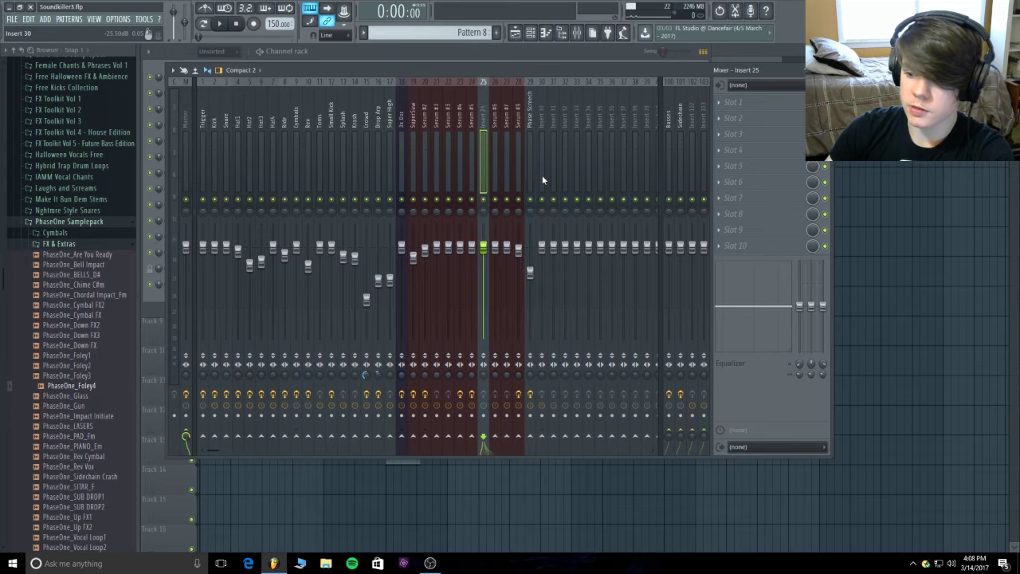
key(alt+Left)
key(alt+Left)
key(alt+Left)
key(alt+Left)
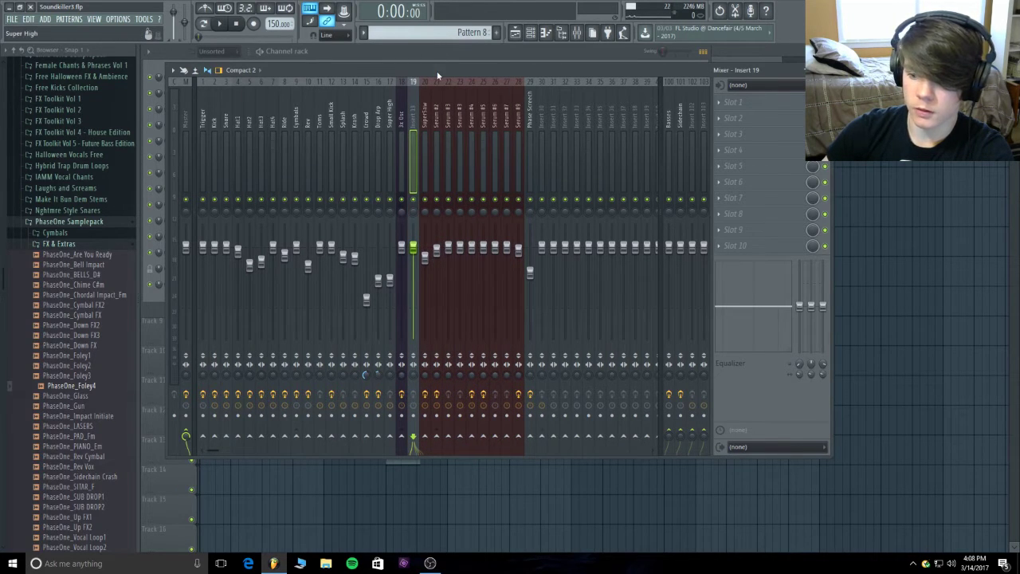
- Link the Massive #3 channel to the empty mixer insert 19
drag(437, 76, 552, 111)
key(F6)
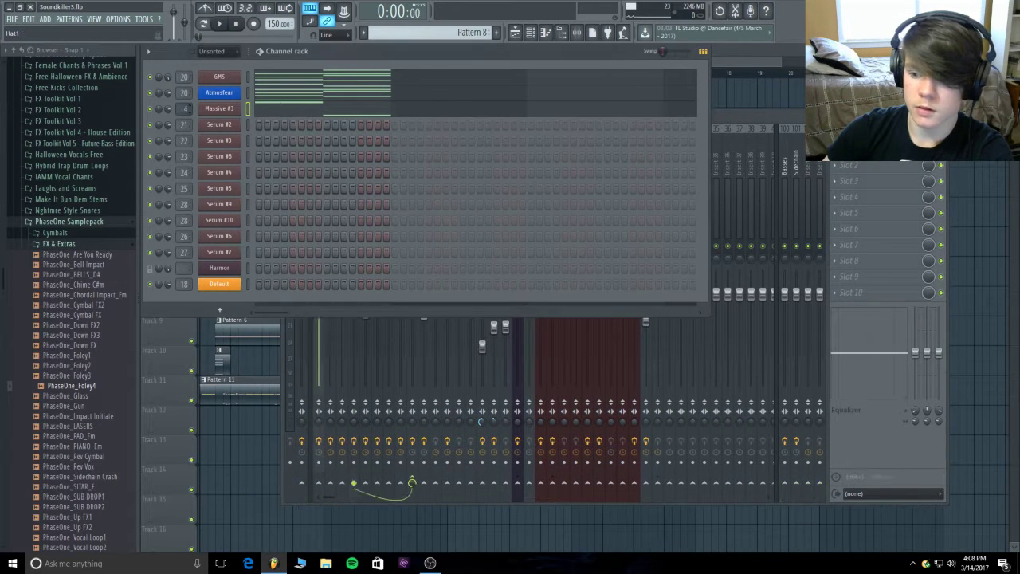
key(ctrl+l)
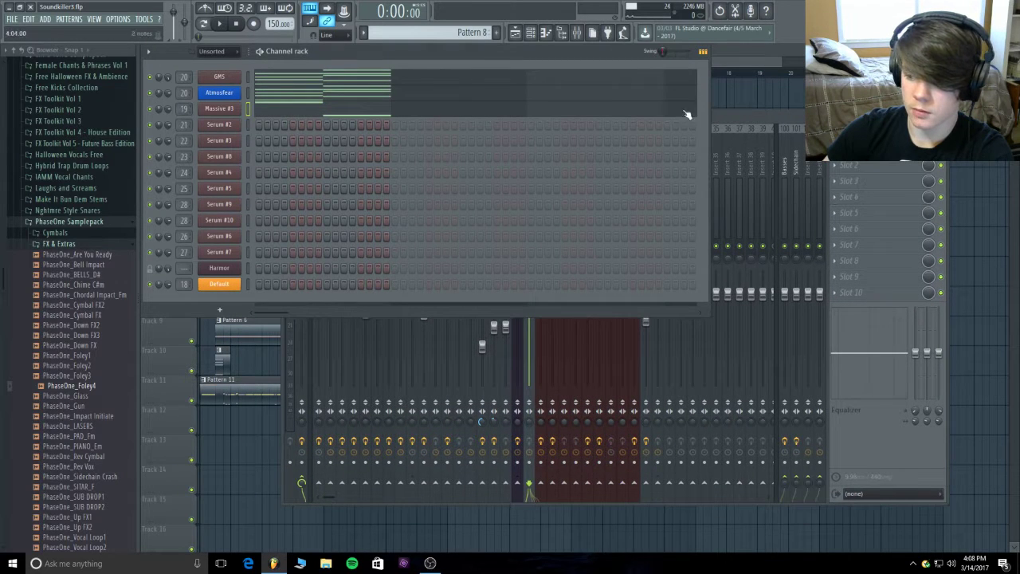
- Rename mixer insert 19 as "Chord Sub"
click(734, 118)
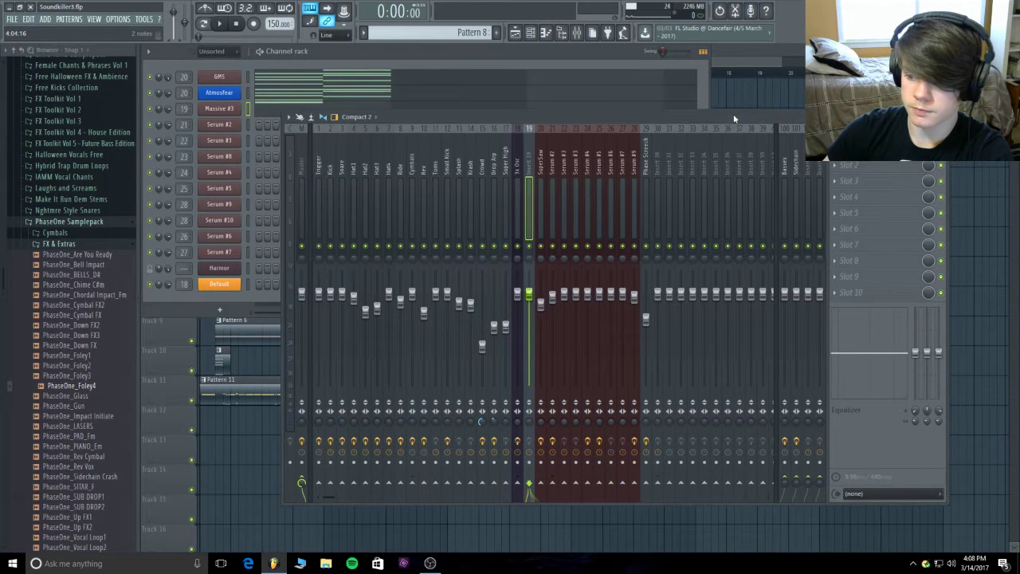
right_click(530, 155)
click(559, 134)
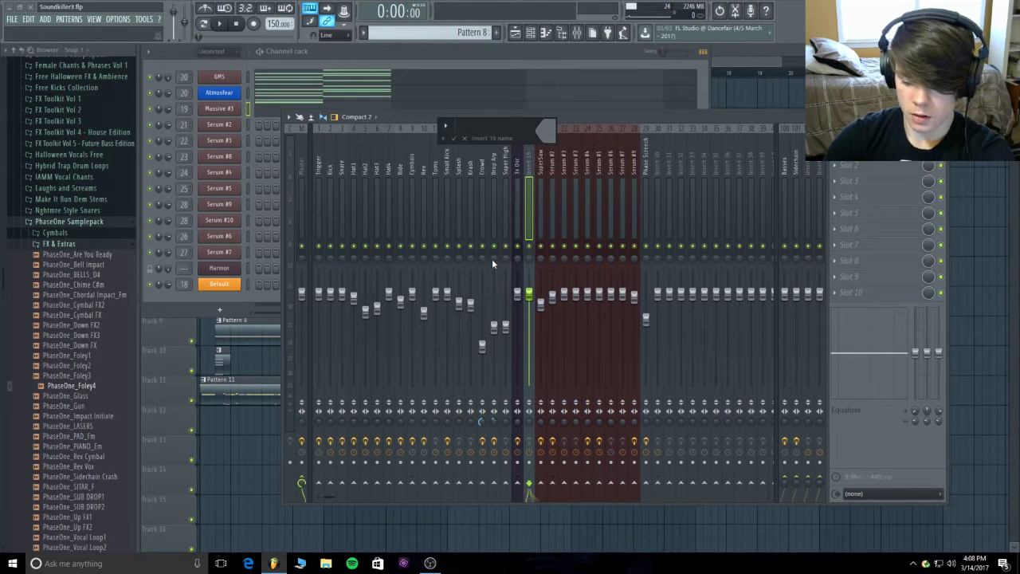
text(Chord)
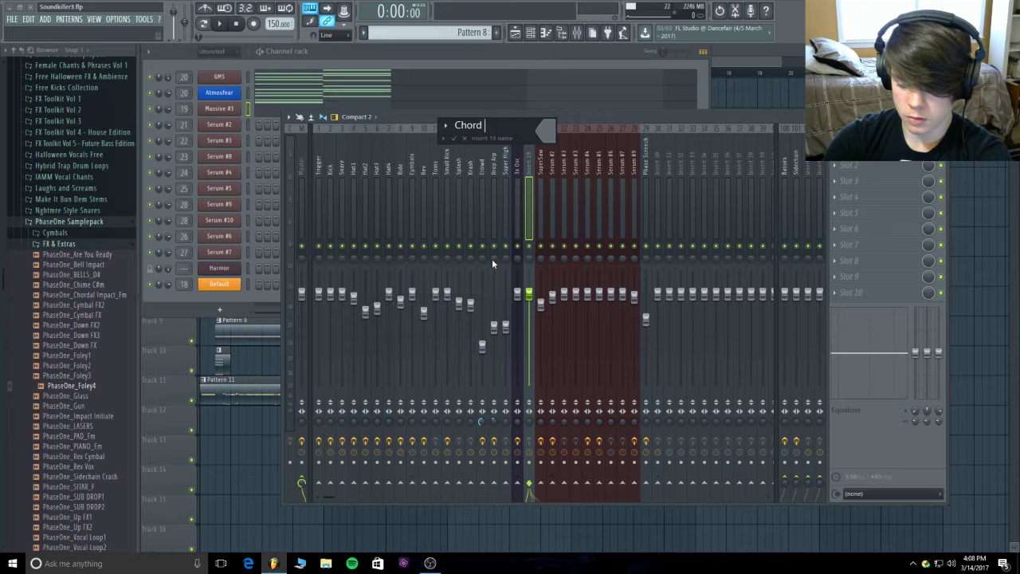
text( Sub)
key(Return)
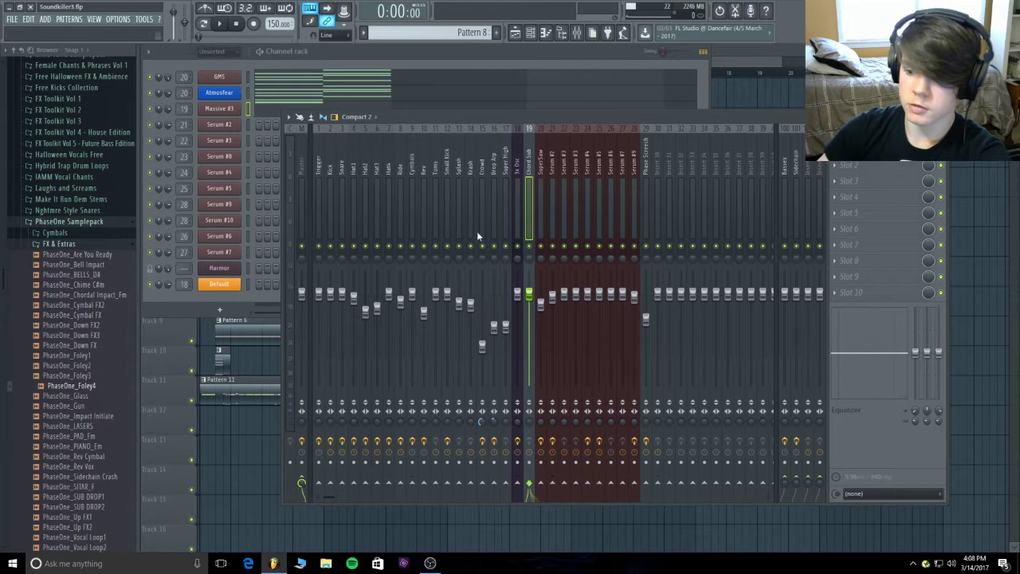
- Play Pattern 8 briefly, close the channel rack, and solo the Chord Sub track in the mixer
click(264, 51)
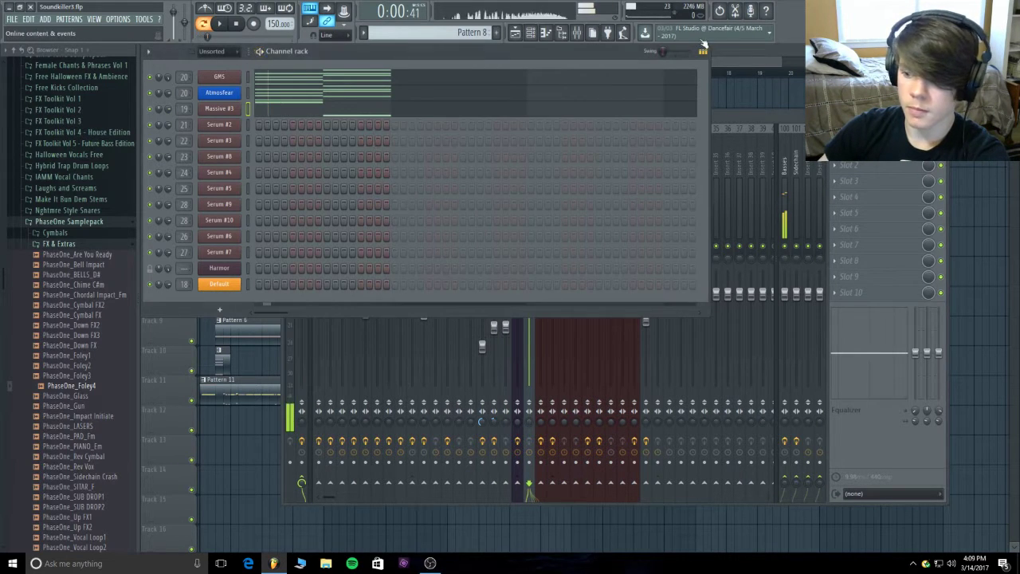
click(700, 50)
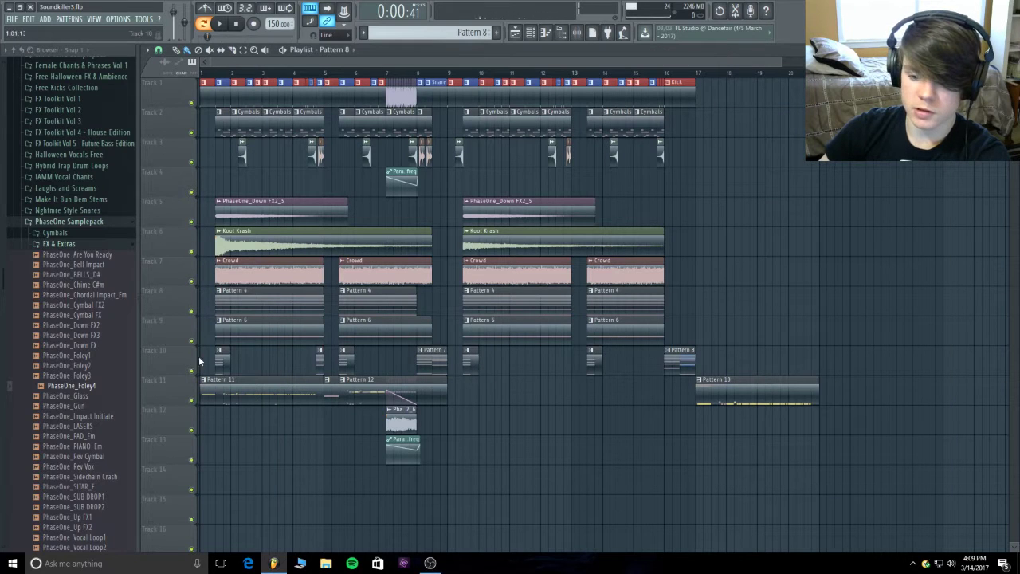
click(578, 34)
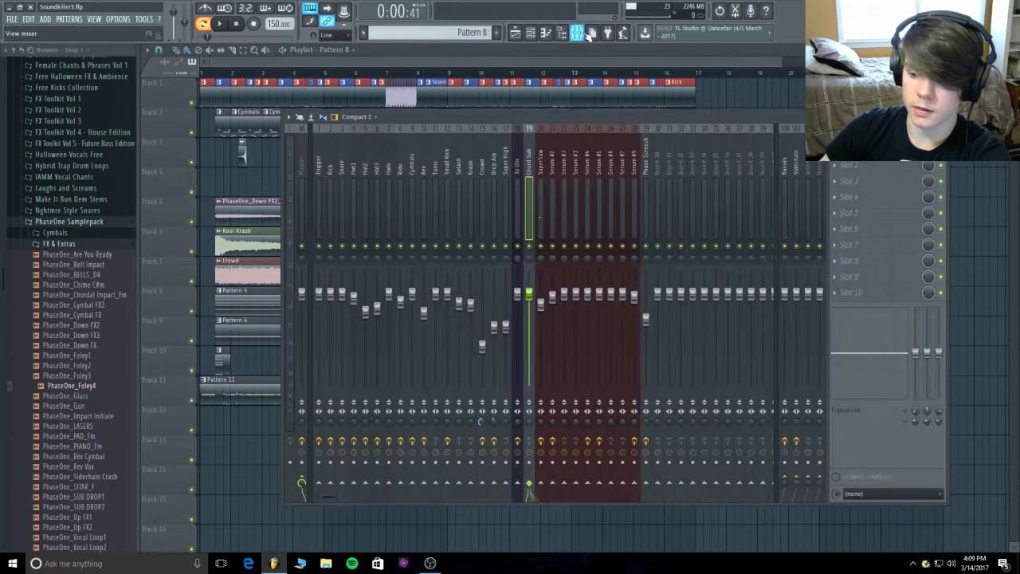
right_click(529, 247)
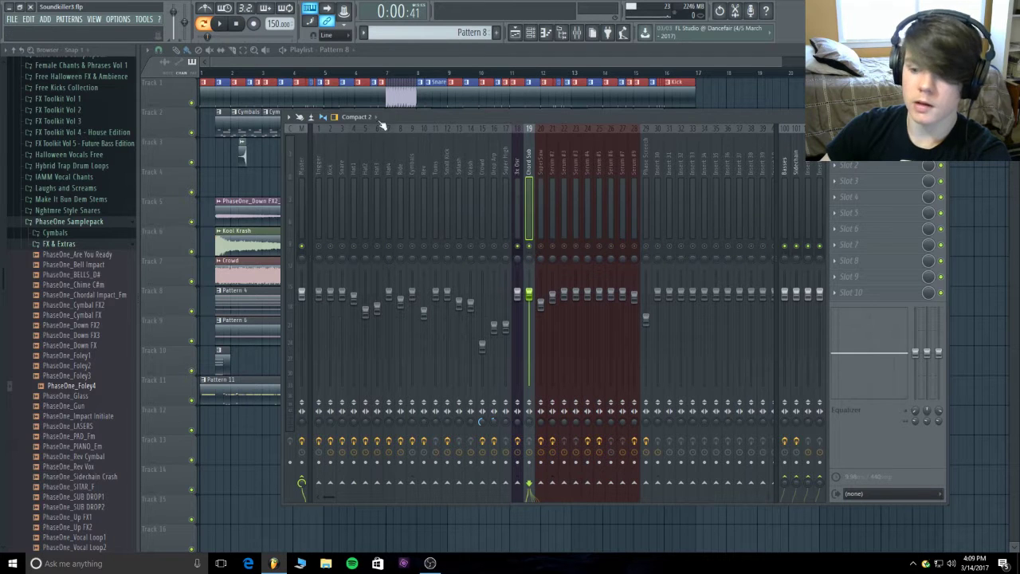
- Switch from pattern to full-song playback and raise the Chord Sub track's volume in the mixer
click(227, 27)
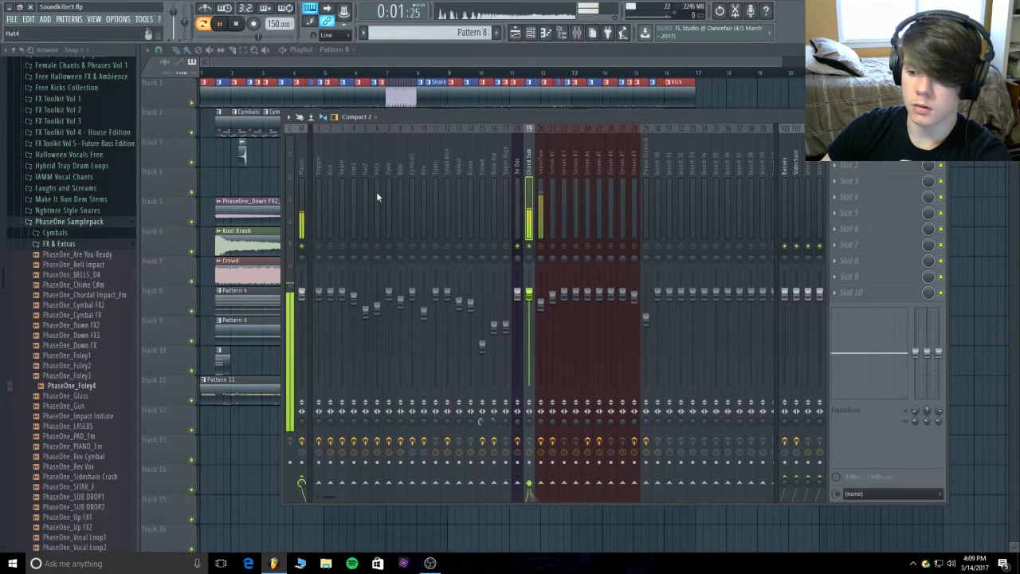
click(206, 24)
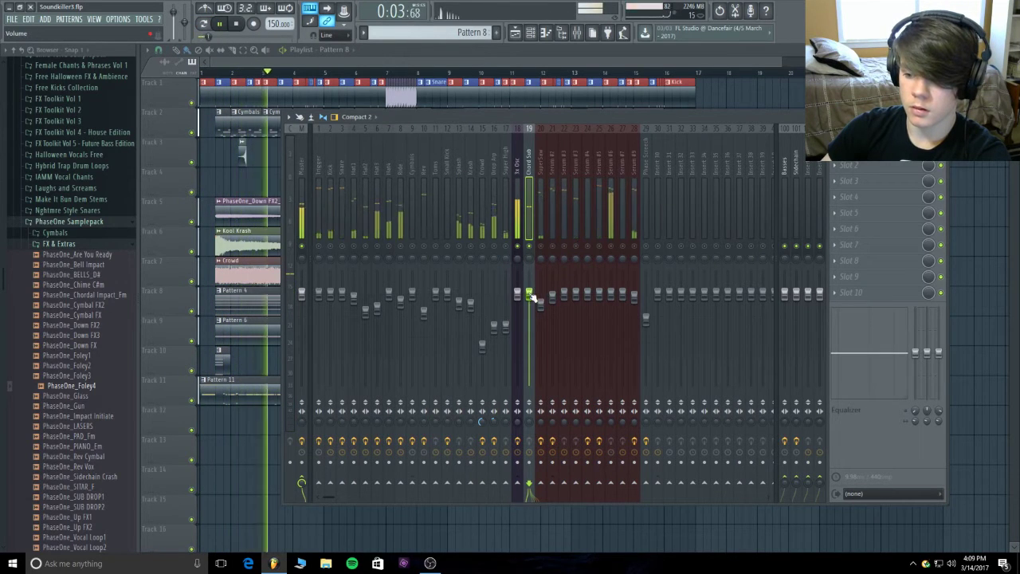
drag(529, 295, 529, 280)
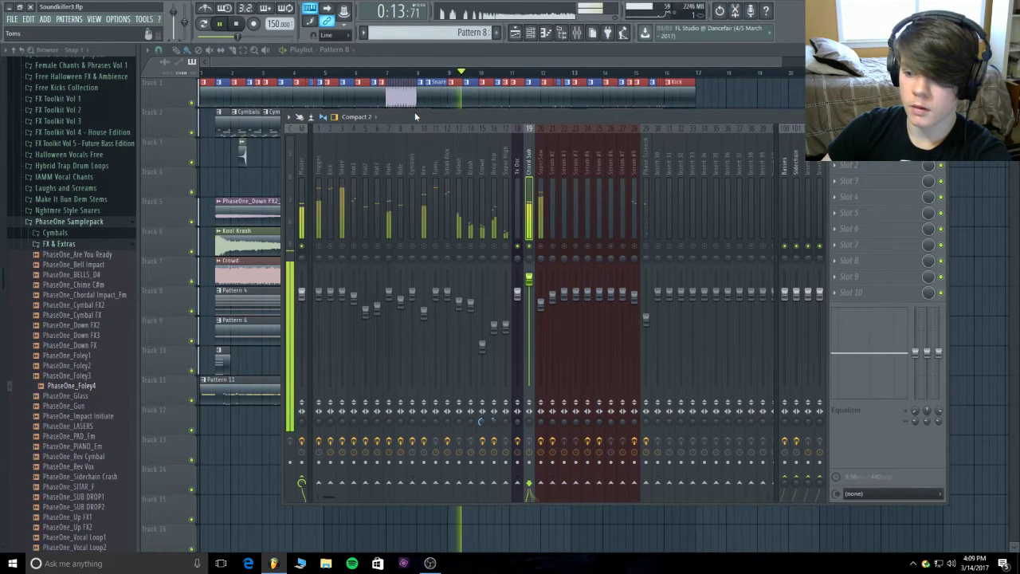
- Replay the song from the start and lower the 3x Osc track's volume to balance it against Chord Sub
click(236, 24)
click(222, 24)
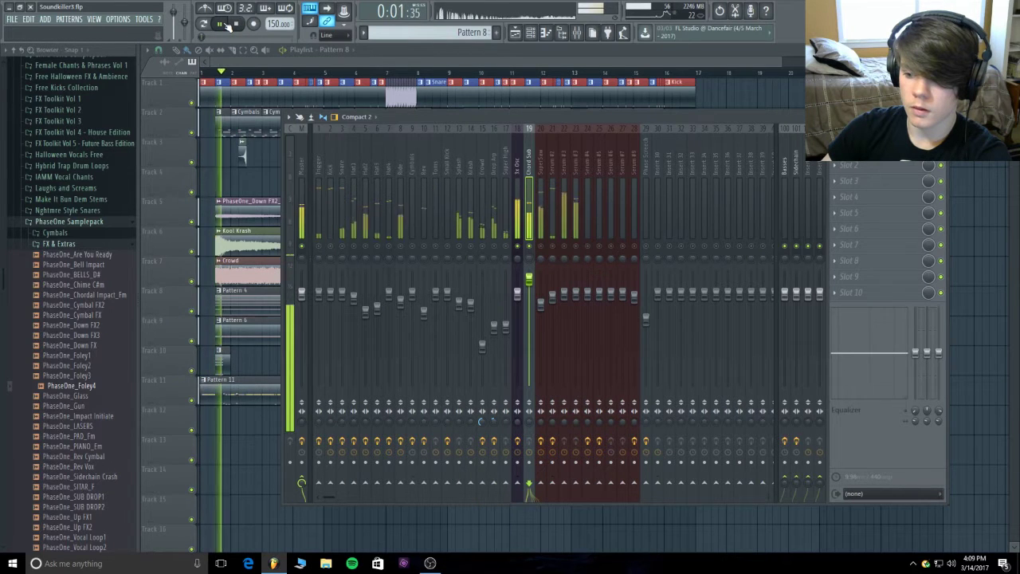
click(518, 307)
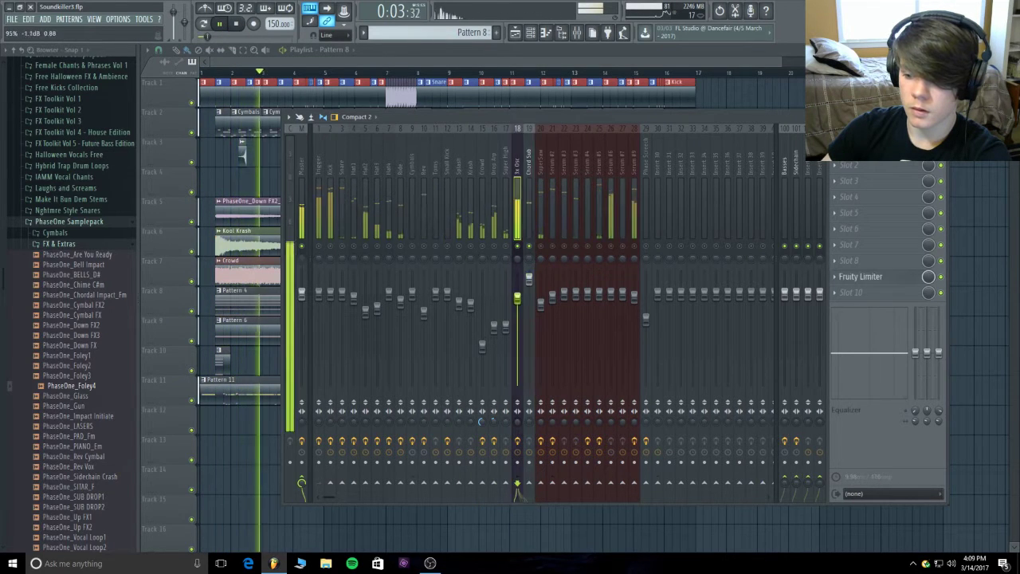
click(529, 280)
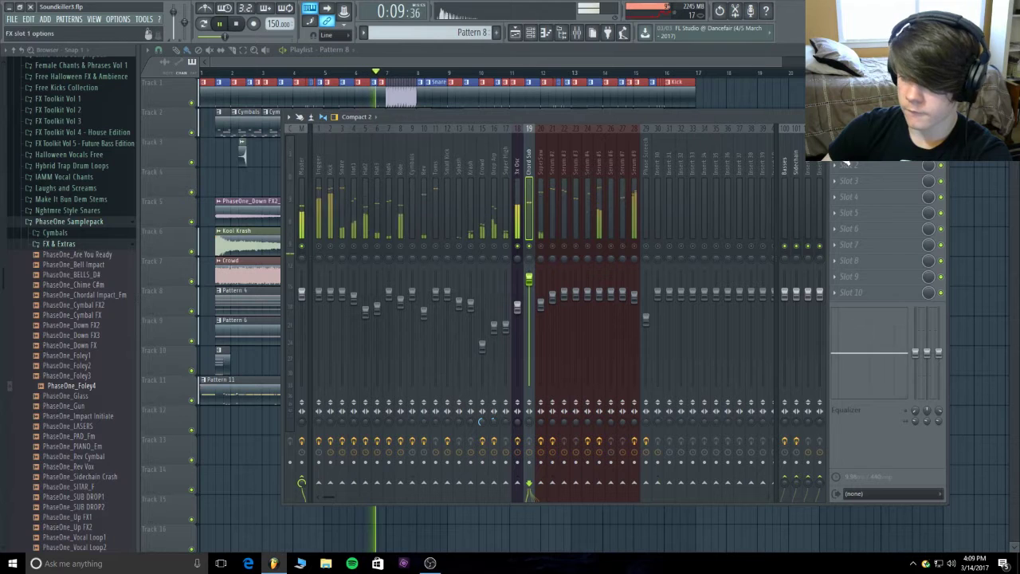
click(237, 24)
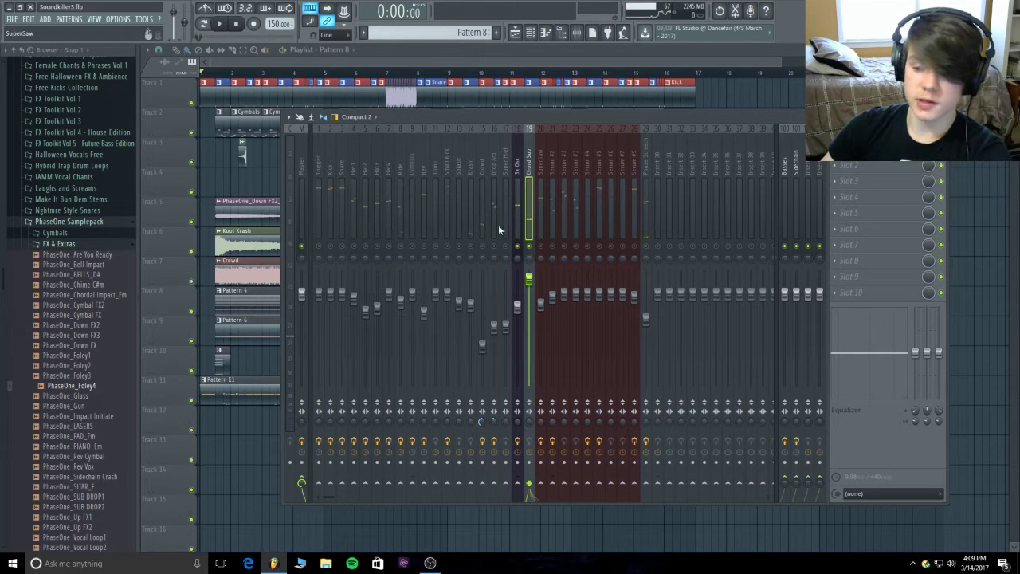
- Load Fruity Parametric EQ 2 into the first effect slot of the Chord Sub track
drag(594, 117, 502, 146)
click(746, 182)
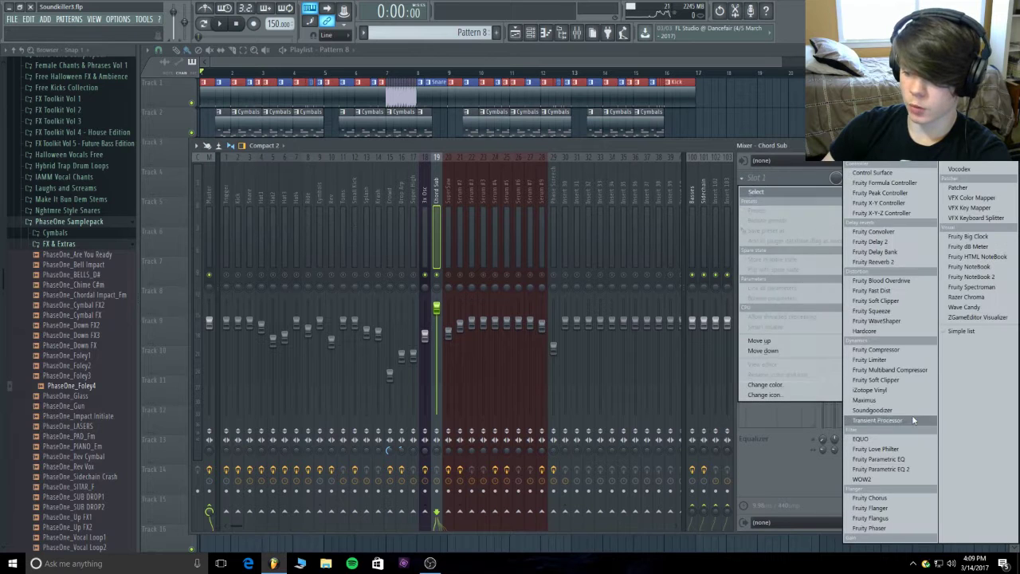
click(915, 469)
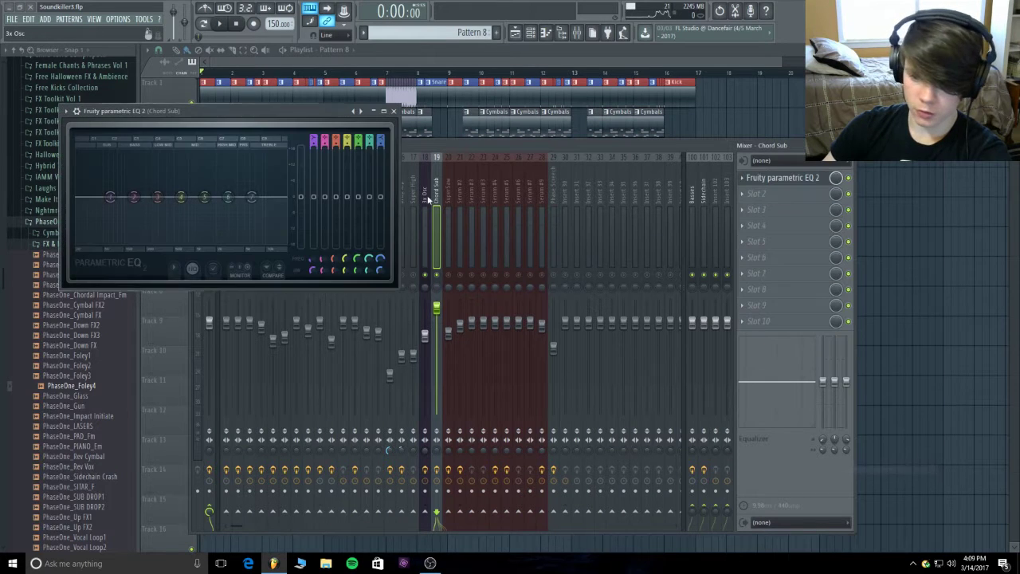
- Turn EQ band 7 into a steep low-pass filter and lower its cutoff into the bass range
scroll(384, 135, down, 2)
scroll(384, 140, down, 3)
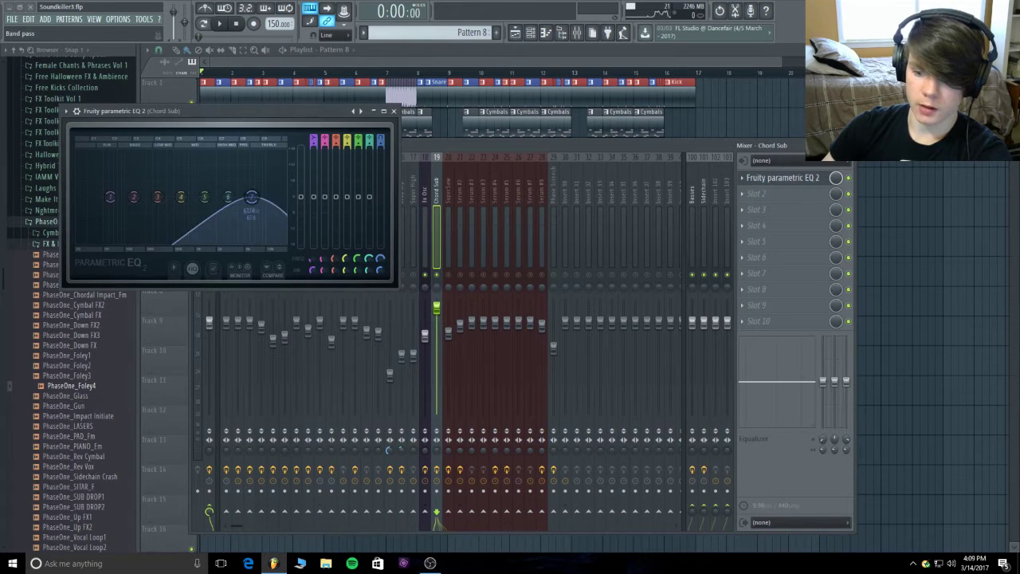
scroll(381, 140, down, 1)
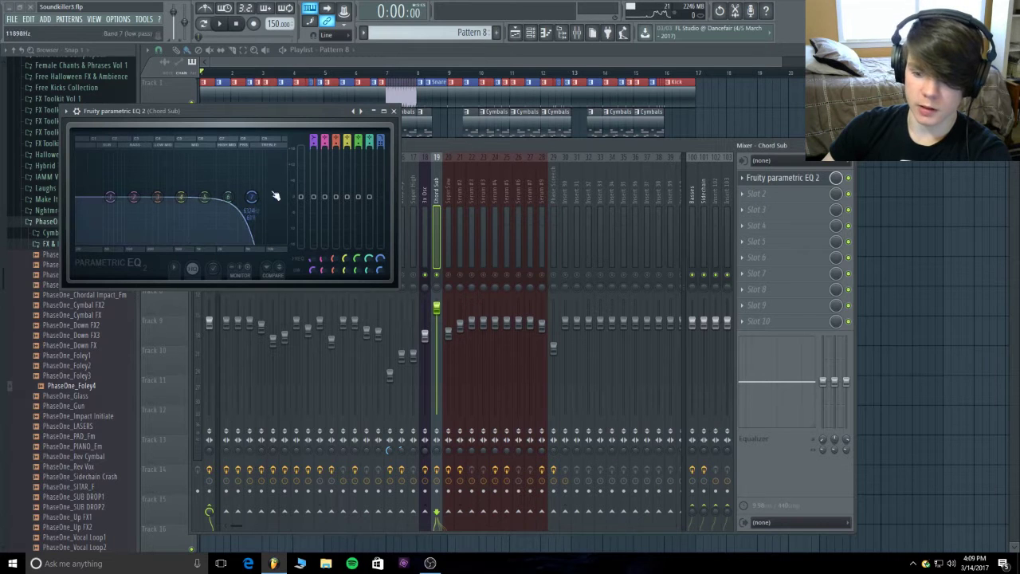
drag(251, 197, 152, 197)
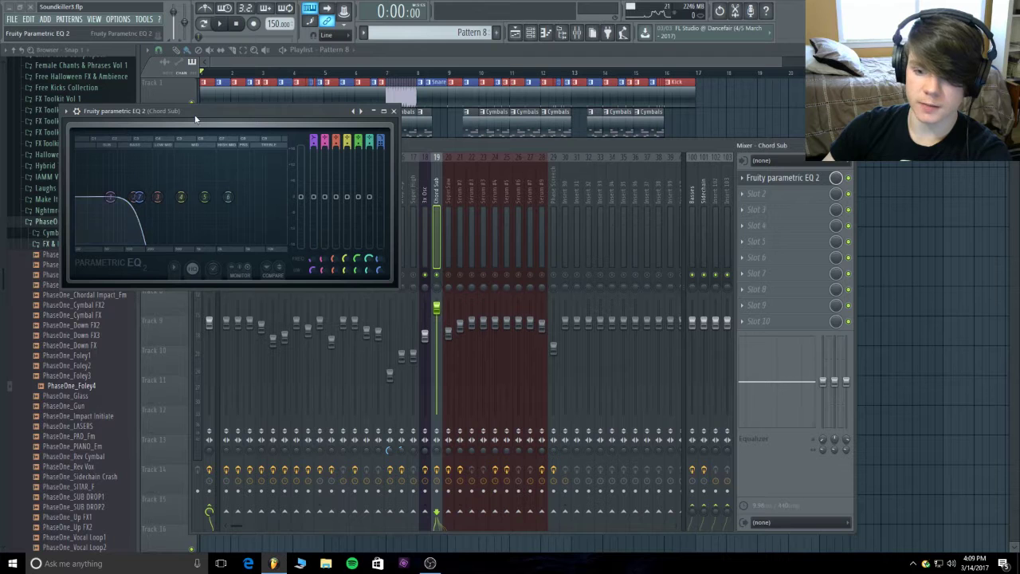
drag(195, 117, 200, 122)
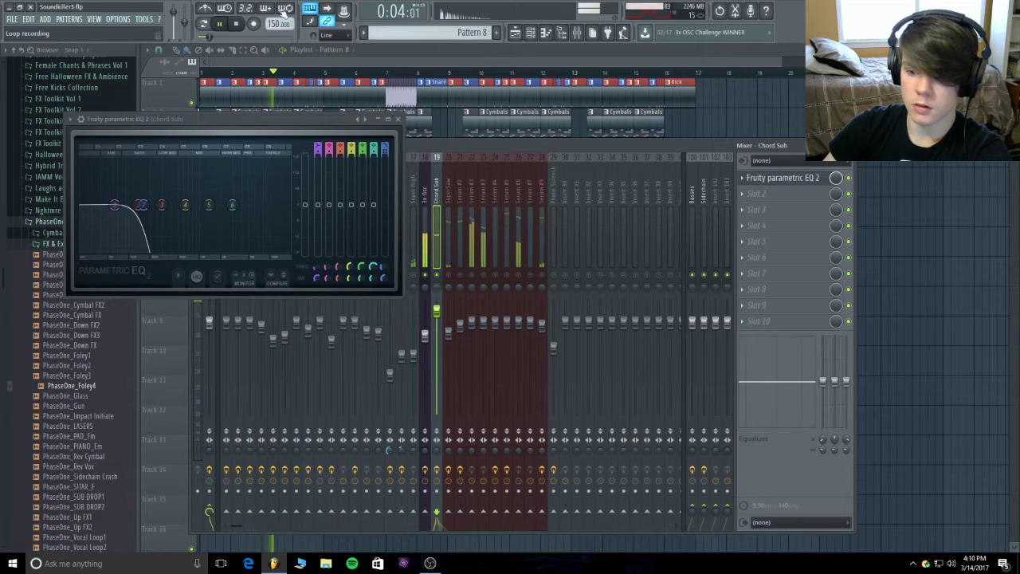
- Replay the song and raise the 3x Osc volume to about -2.8 dB and the Chord Sub volume slightly
click(236, 24)
click(220, 24)
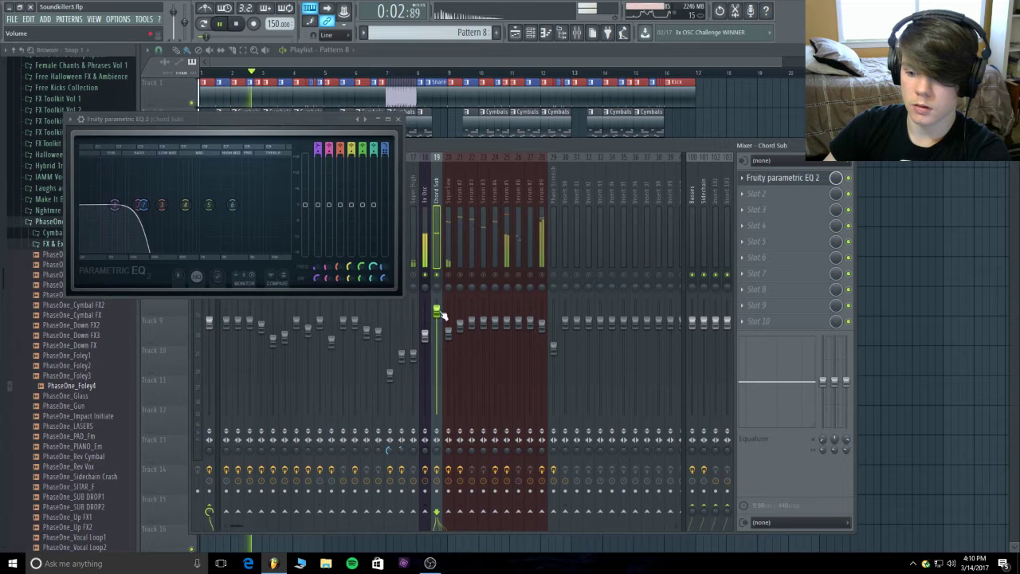
click(425, 333)
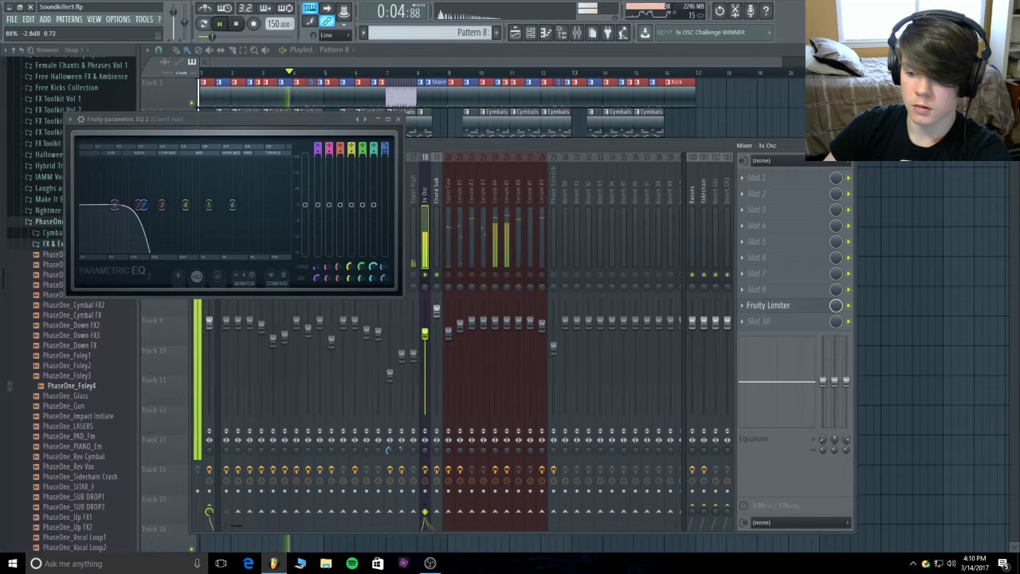
click(236, 24)
click(220, 24)
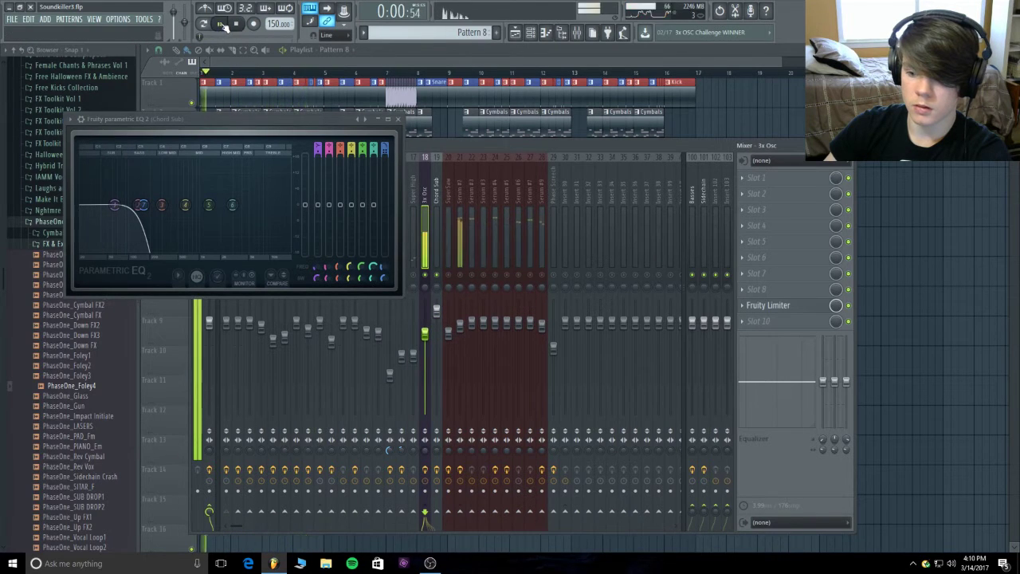
click(437, 311)
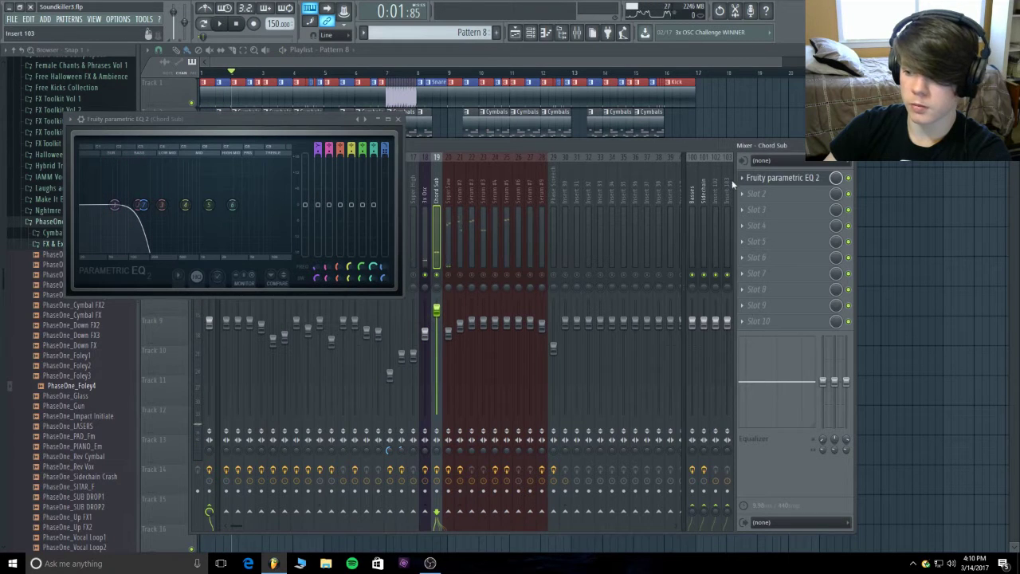
- Remove Fruity Parametric EQ 2 from the Chord Sub track's first effect slot
click(750, 184)
mouse_move(756, 192)
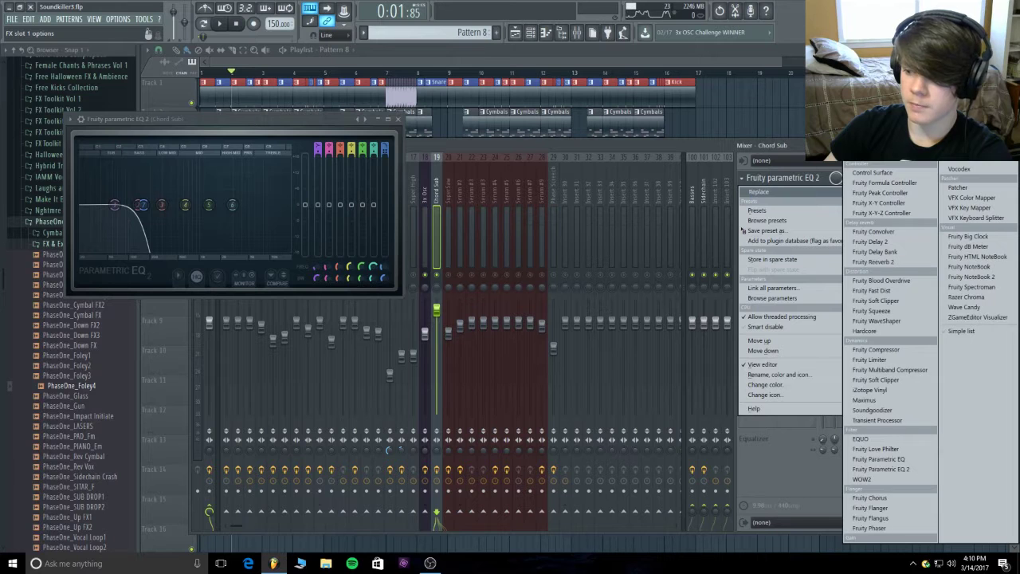
click(713, 146)
drag(712, 146, 531, 184)
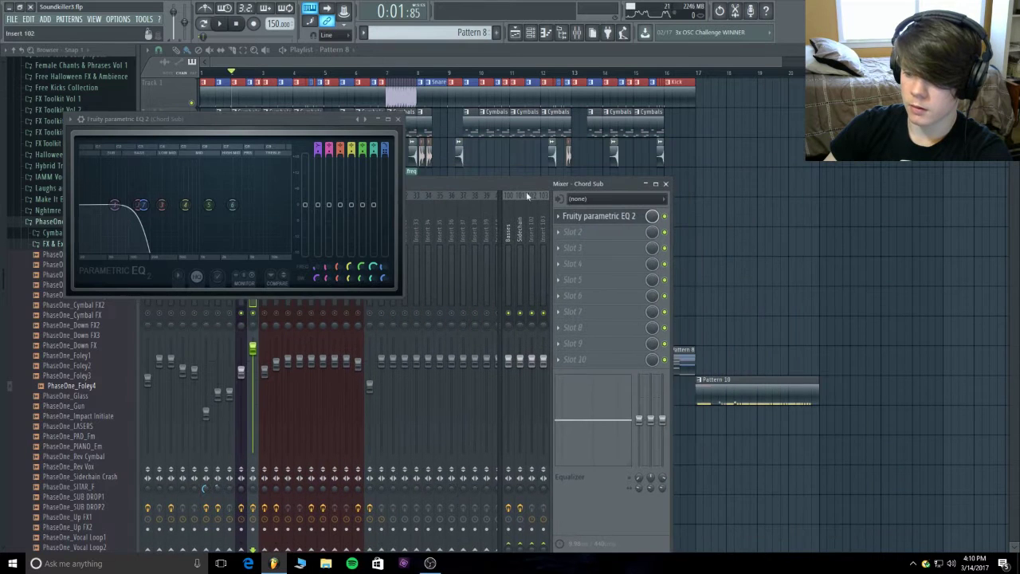
click(574, 217)
mouse_move(573, 229)
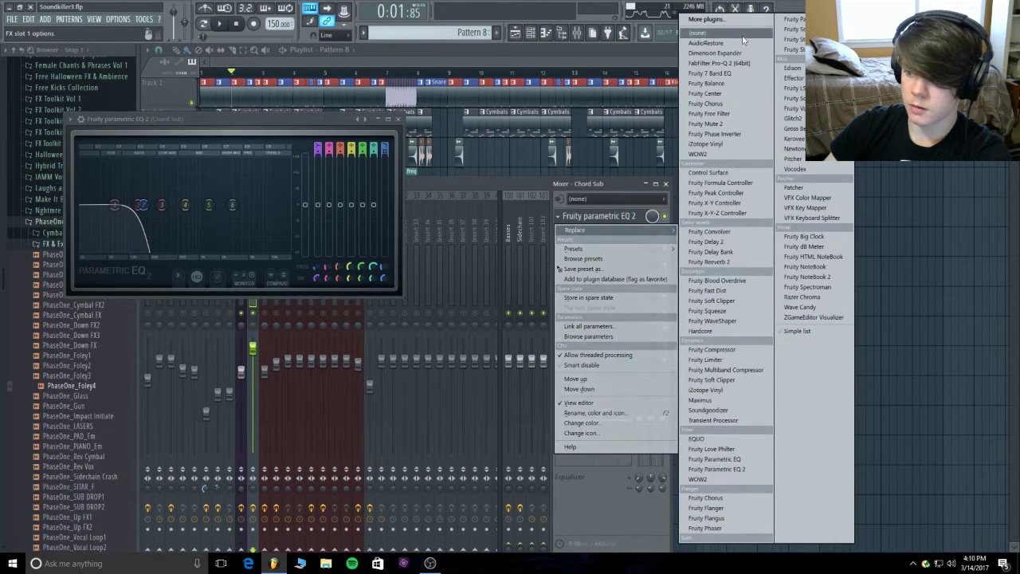
click(701, 33)
- Play the start of the song with the mixer open to check the Chord Sub level without the EQ
click(172, 76)
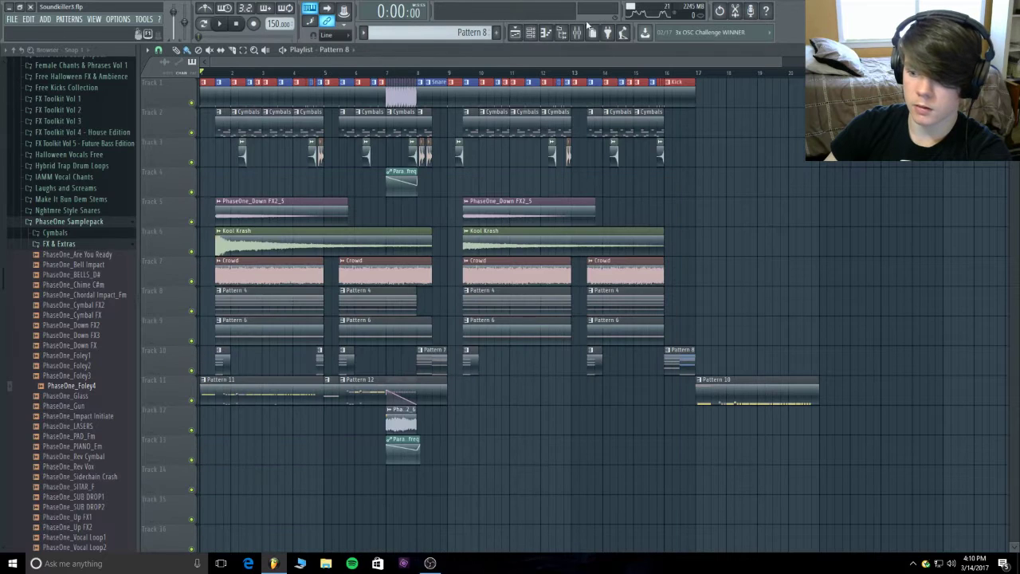
click(582, 30)
key(space)
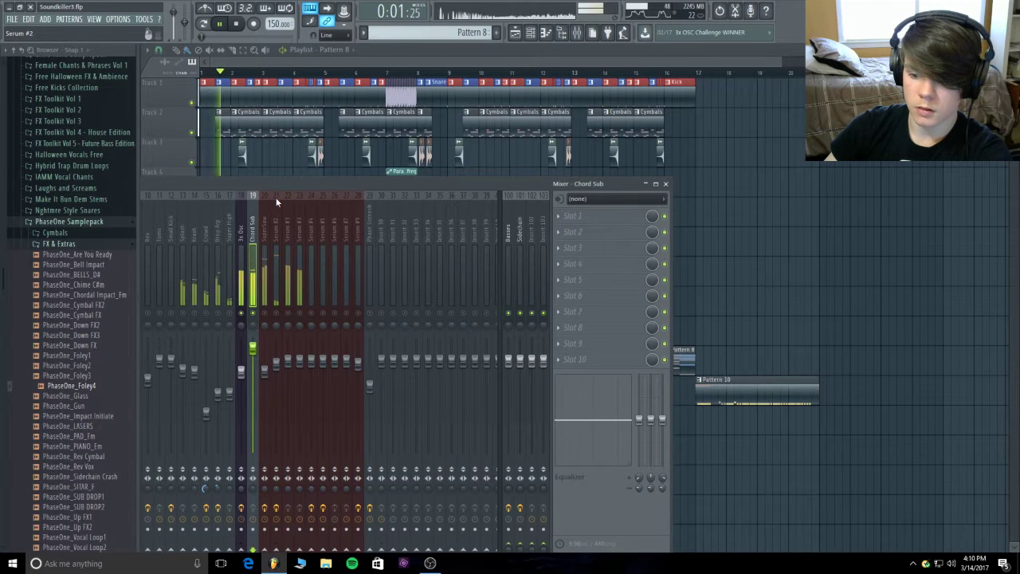
key(space)
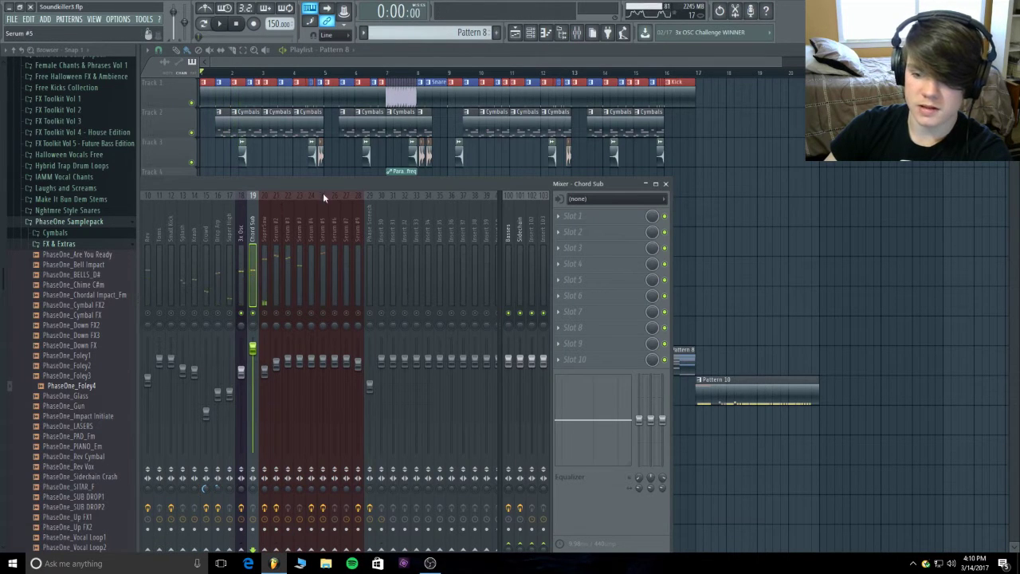
- Cancel the solo so every mixer track is active again, and close the mixer
drag(324, 182, 548, 153)
right_click(479, 284)
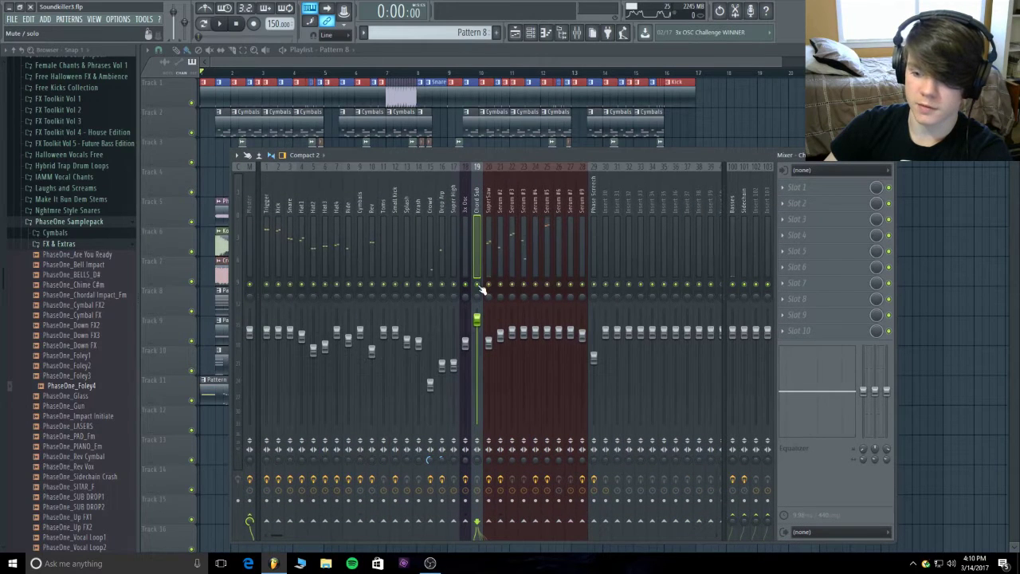
right_click(478, 284)
right_click(479, 284)
key(F9)
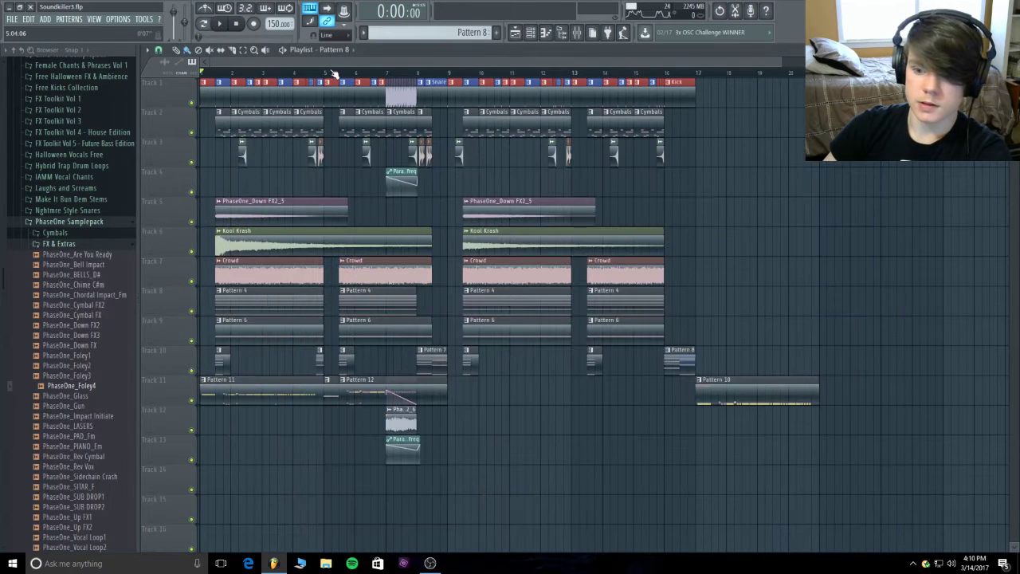
- Listen to the full mix from the start and replay the section from bar 8
key(space)
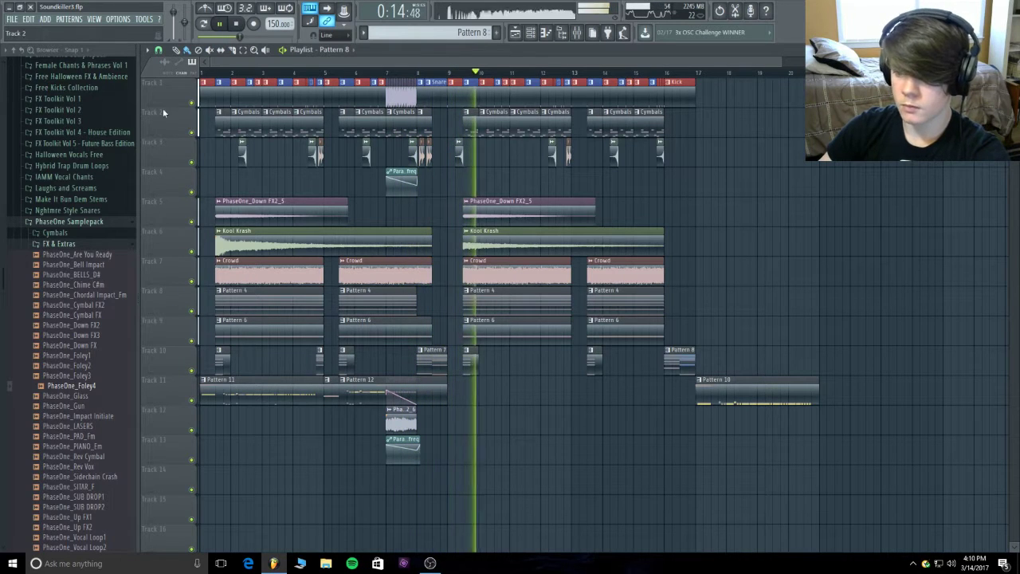
key(space)
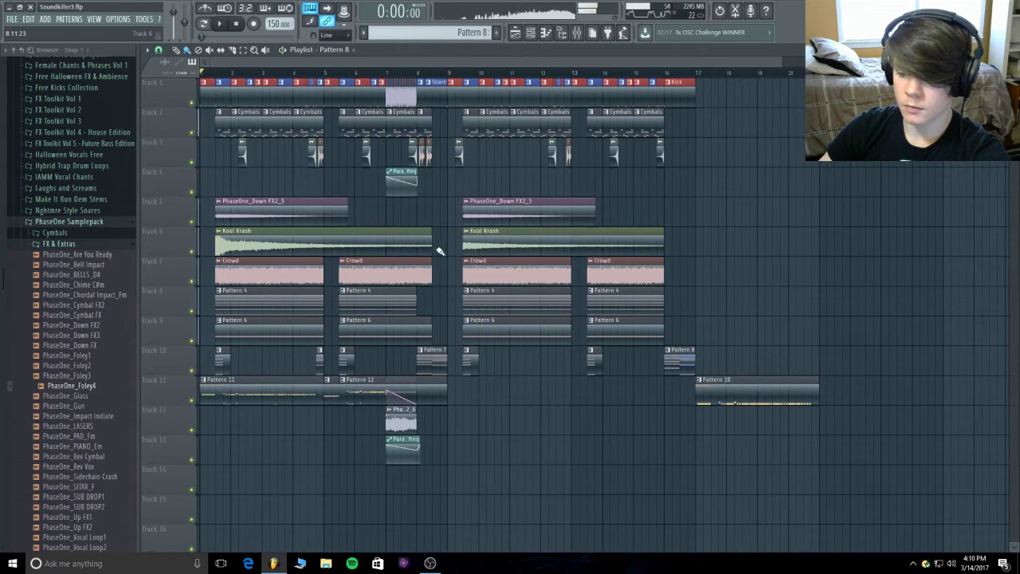
click(423, 75)
key(space)
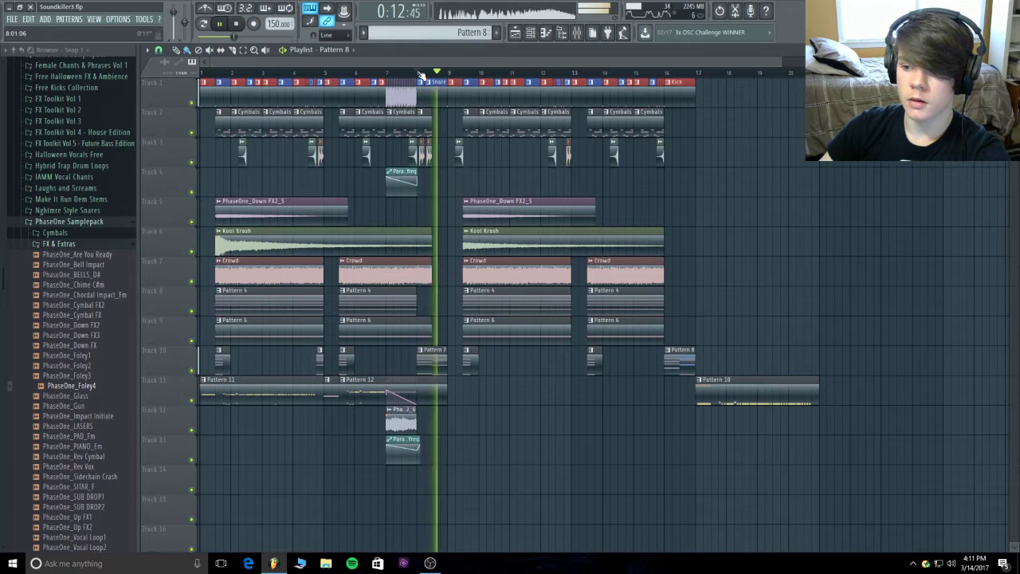
key(space)
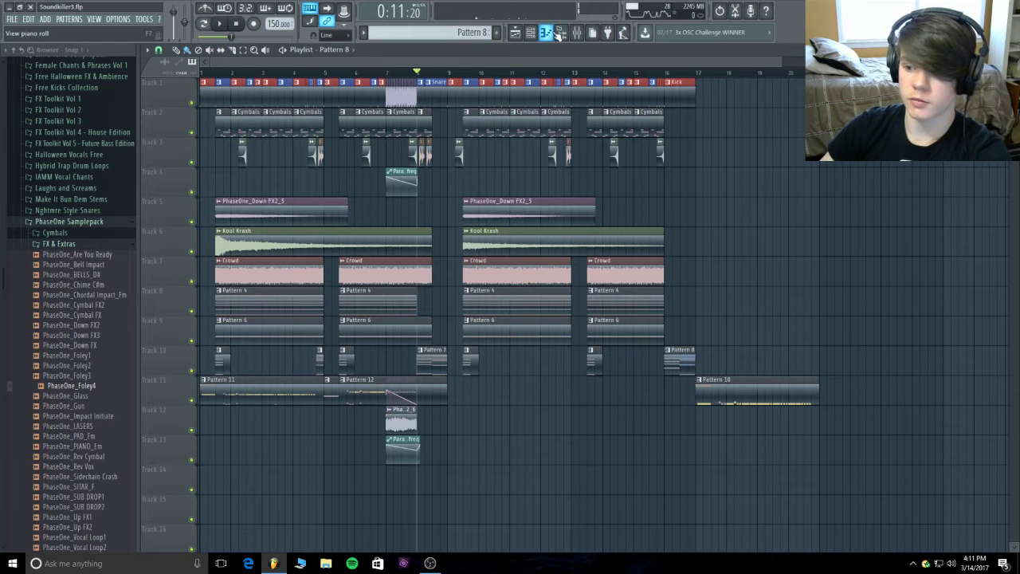
click(425, 72)
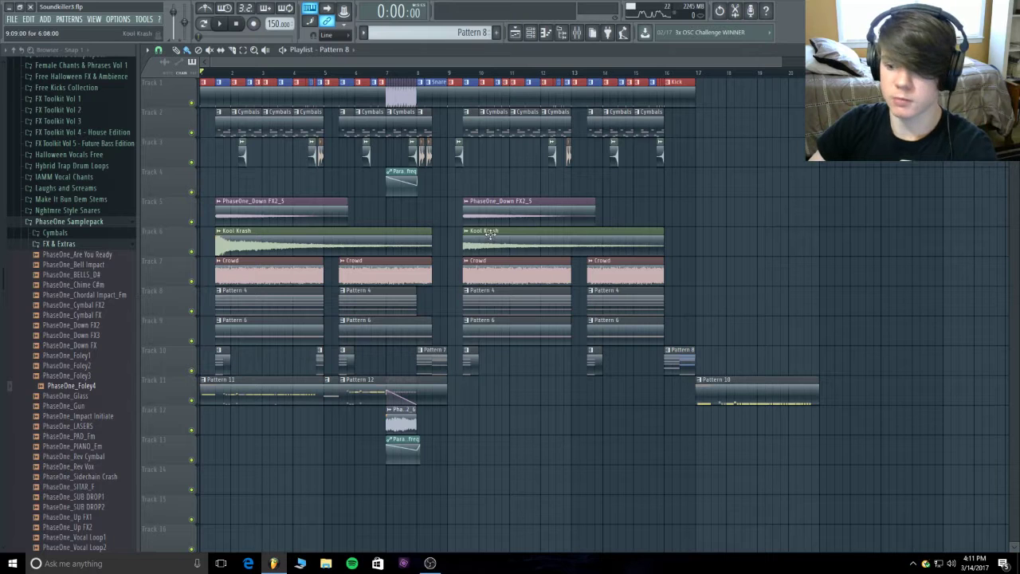
- Inspect Pattern 7's GMS chord notes in the piano roll and return to the playlist
double_click(429, 363)
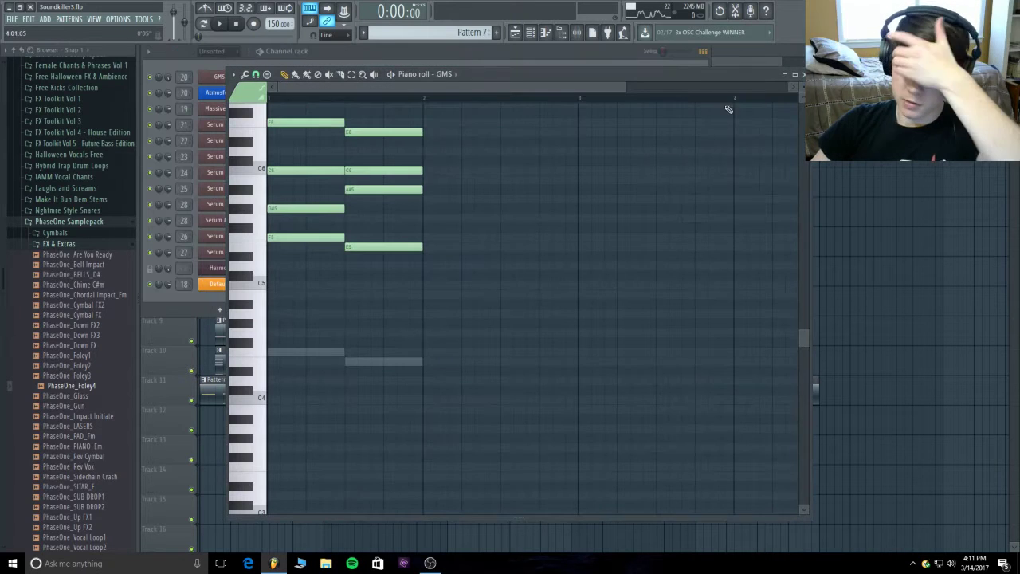
click(801, 75)
key(F6)
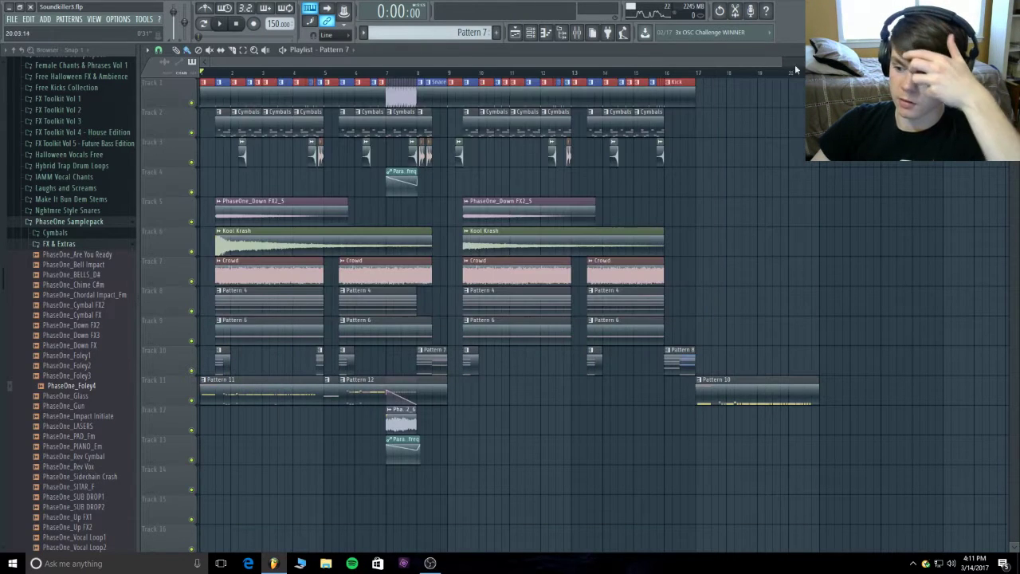
- Merge all pattern clips on playlist Track 10 into a single clip and deselect it
right_click(177, 364)
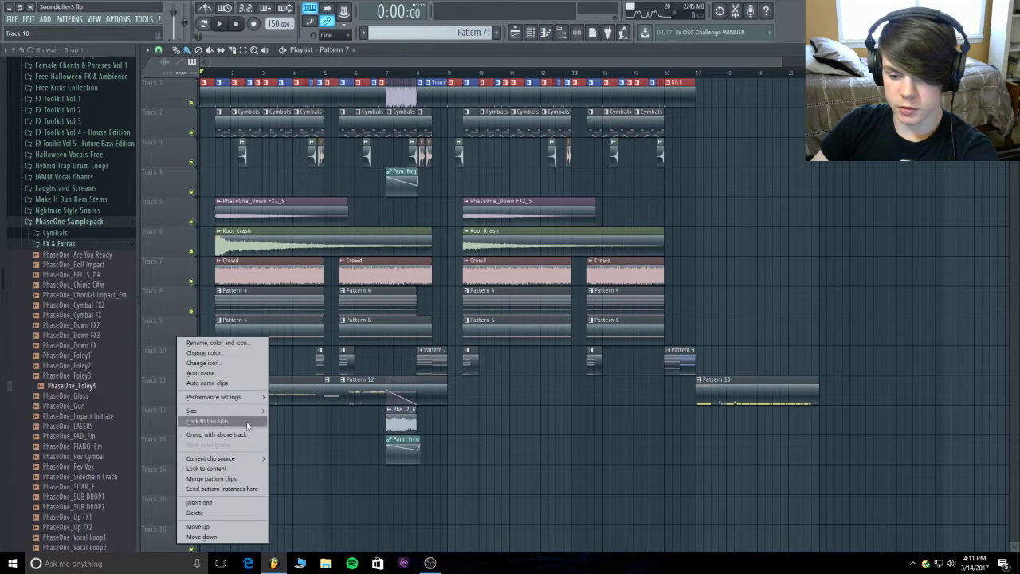
click(236, 481)
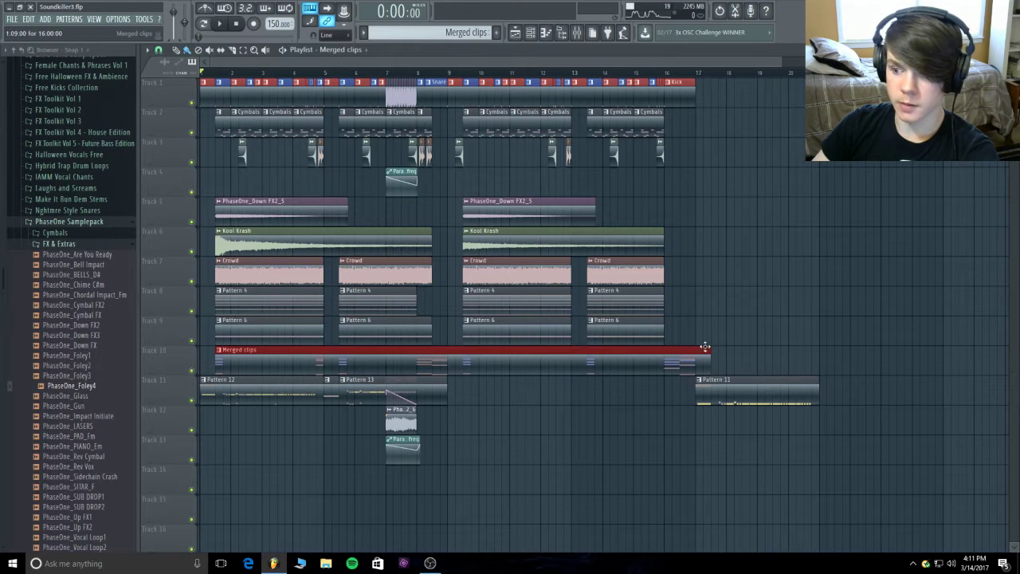
click(775, 335)
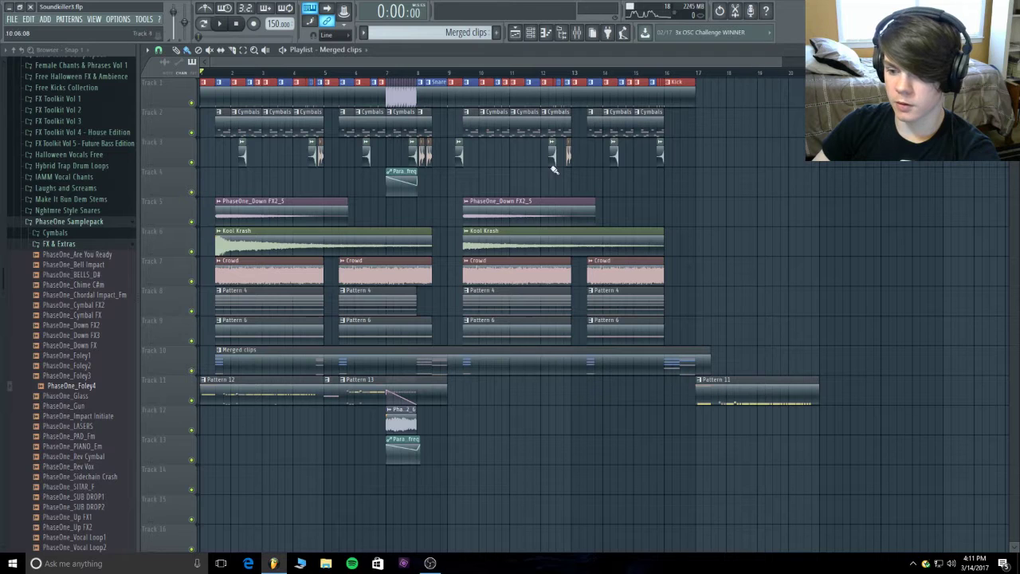
- Shorten the Merged clips clip on playlist Track 10 to end at bar 17 and check its GMS notes in the piano roll
drag(715, 350, 699, 356)
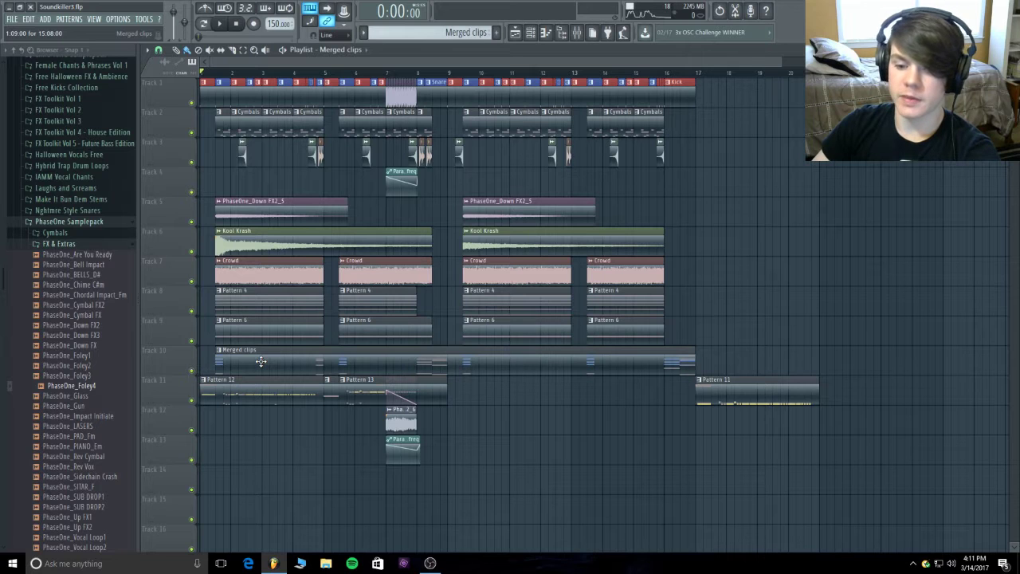
drag(261, 362, 245, 362)
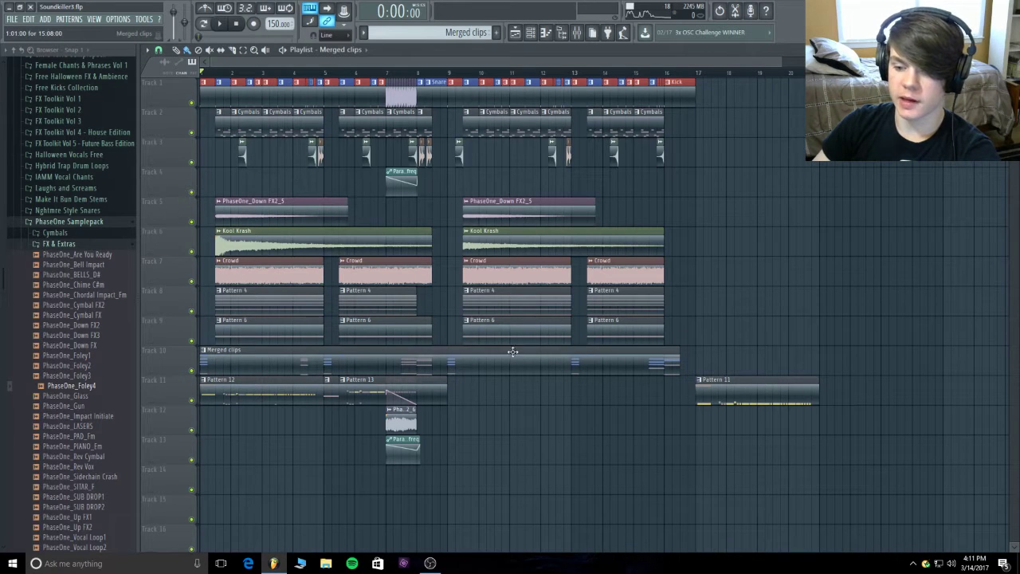
double_click(493, 359)
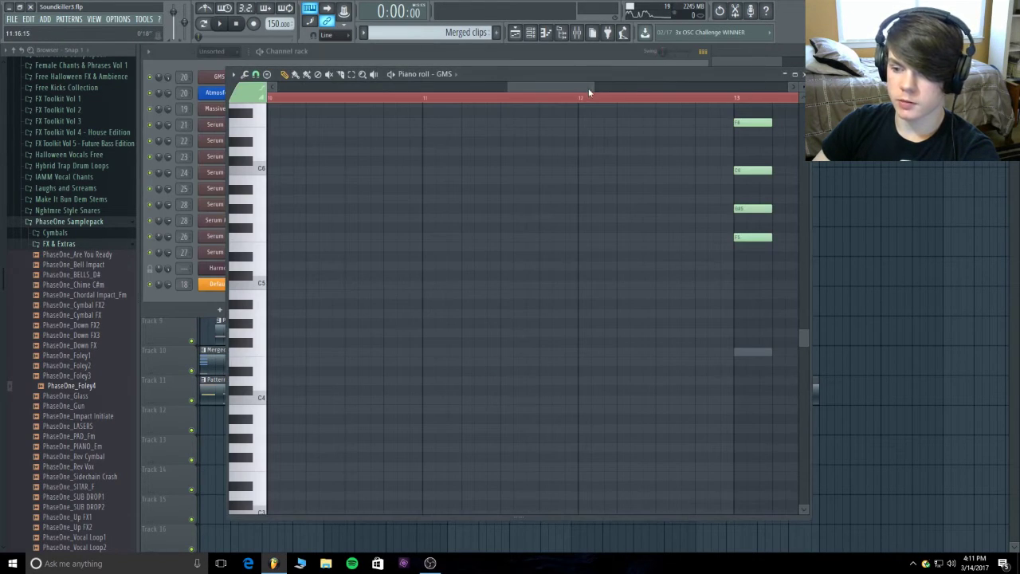
click(803, 73)
click(774, 50)
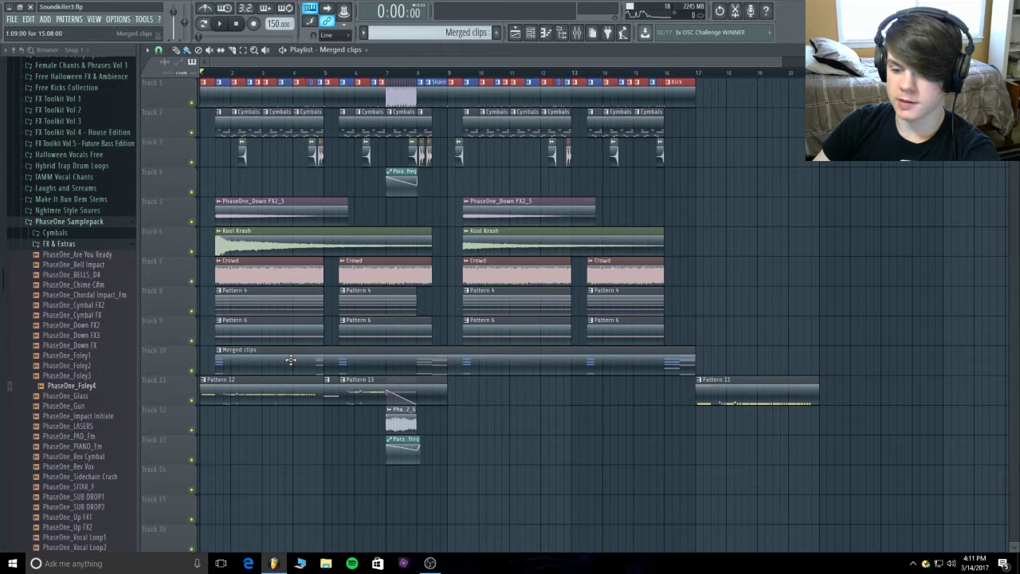
double_click(291, 361)
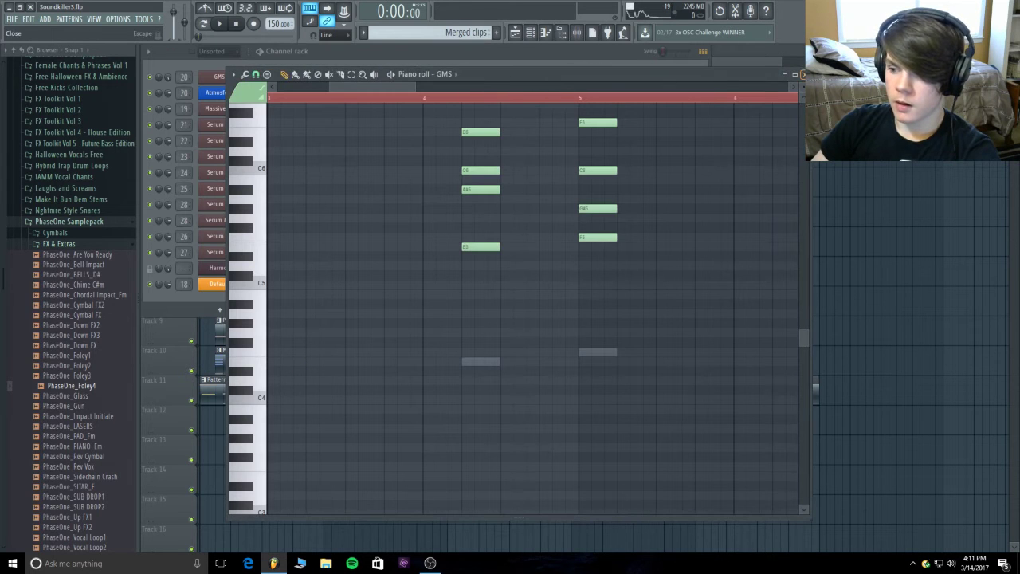
key(F7)
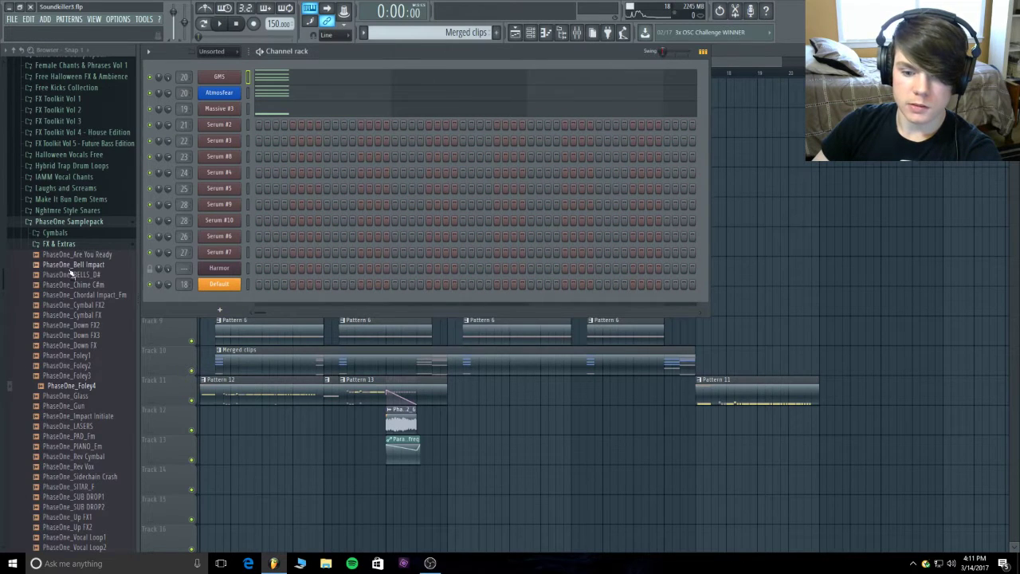
- Add the PhaseOne_Foley4 sample as a channel below Massive #3 and replace it with a Serum instrument
drag(78, 389, 225, 119)
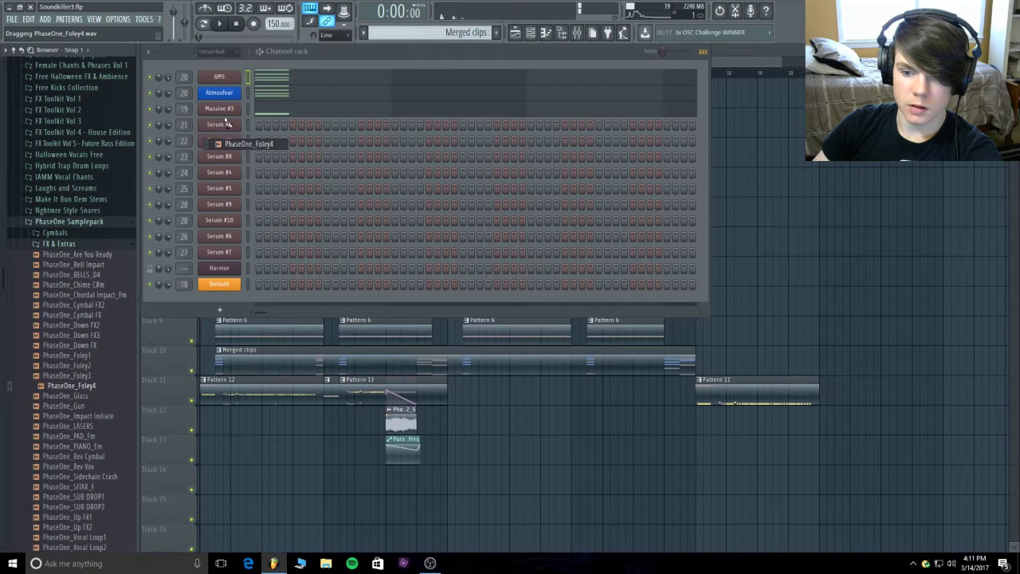
drag(226, 120, 226, 123)
right_click(239, 124)
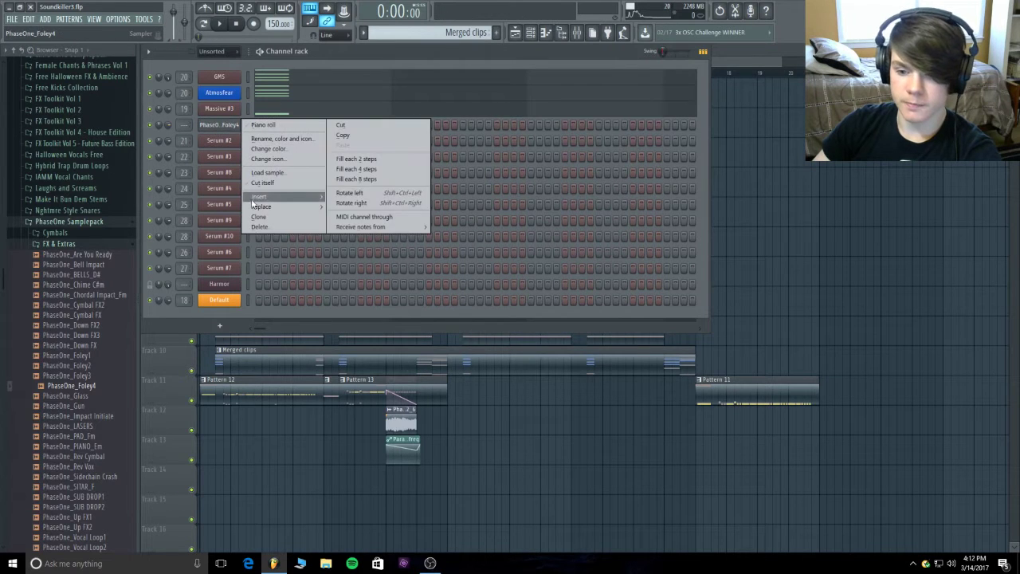
mouse_move(261, 208)
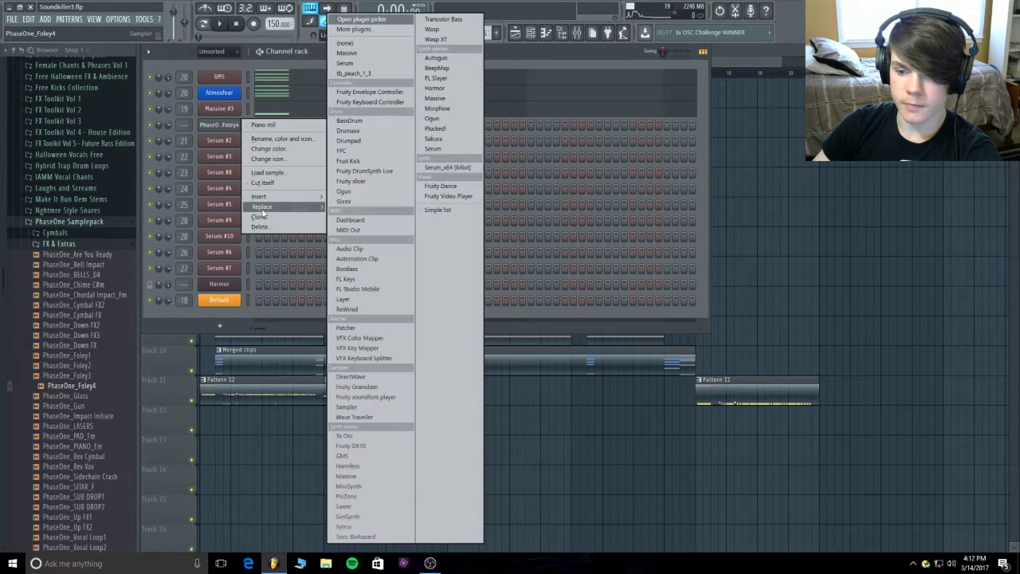
click(448, 149)
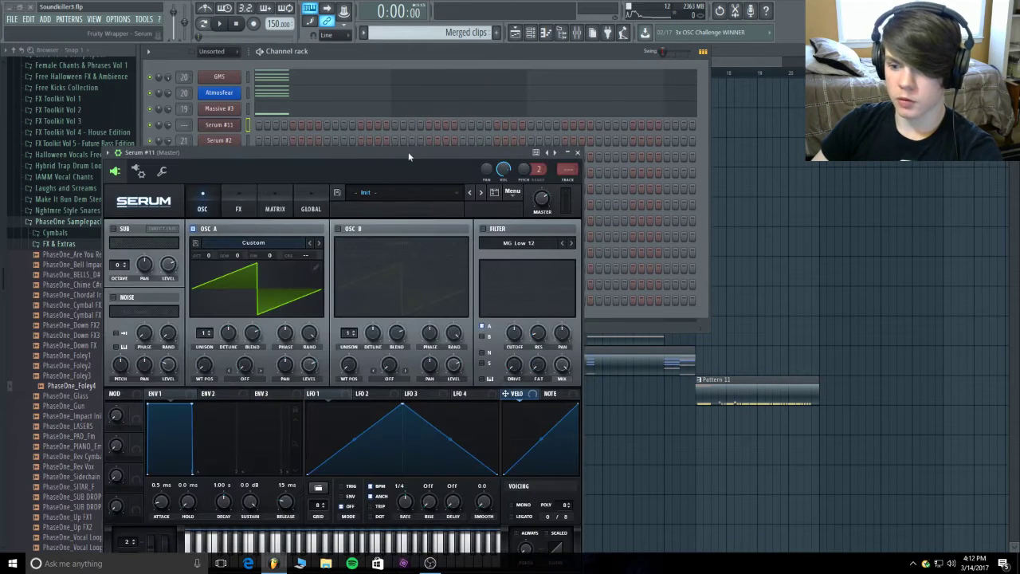
- Load the Hard Lead preset from User > My Presets > Synths in the new Serum and set its portamento to Always
drag(408, 156, 436, 74)
click(435, 109)
mouse_move(432, 230)
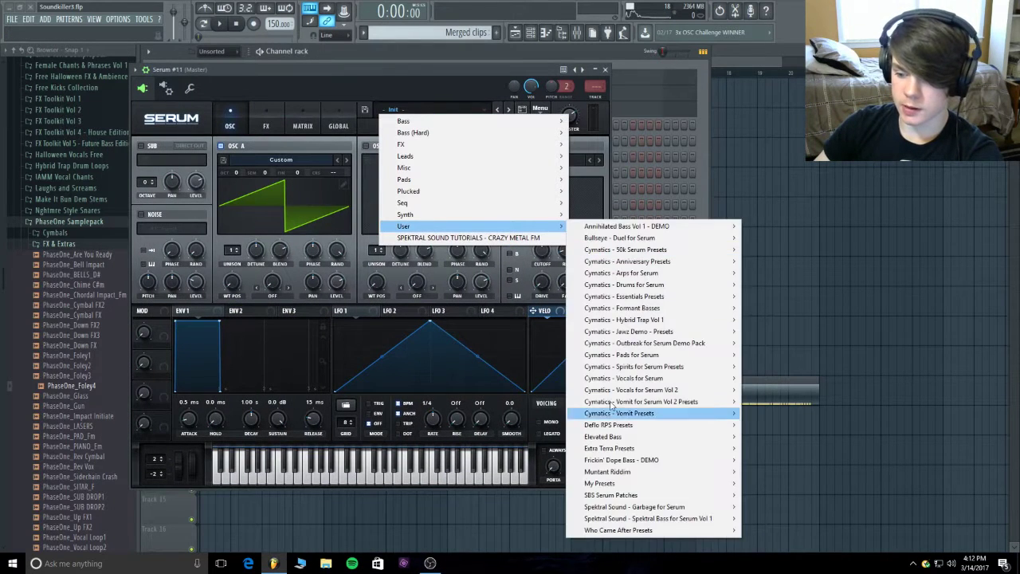
mouse_move(621, 484)
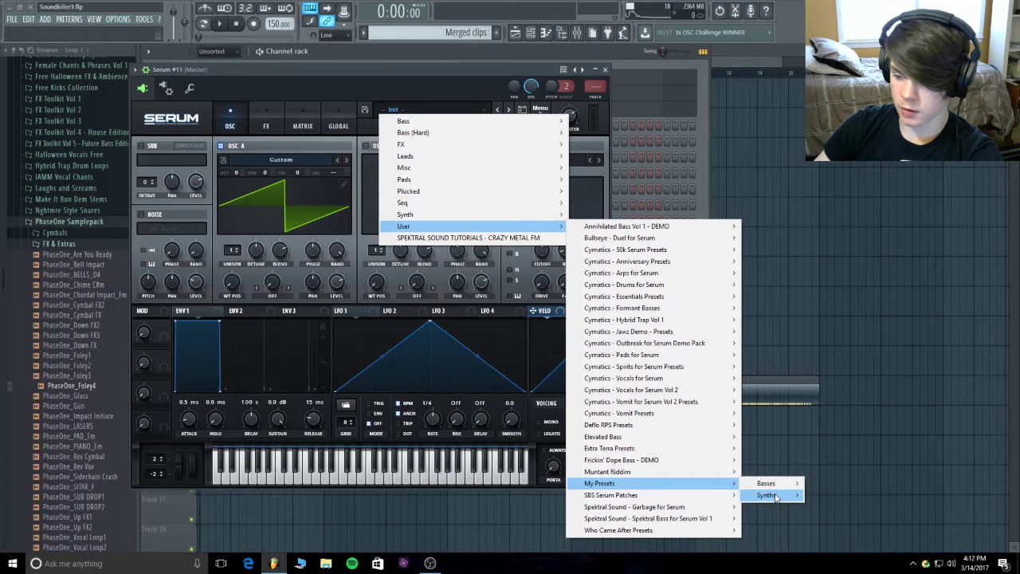
mouse_move(775, 496)
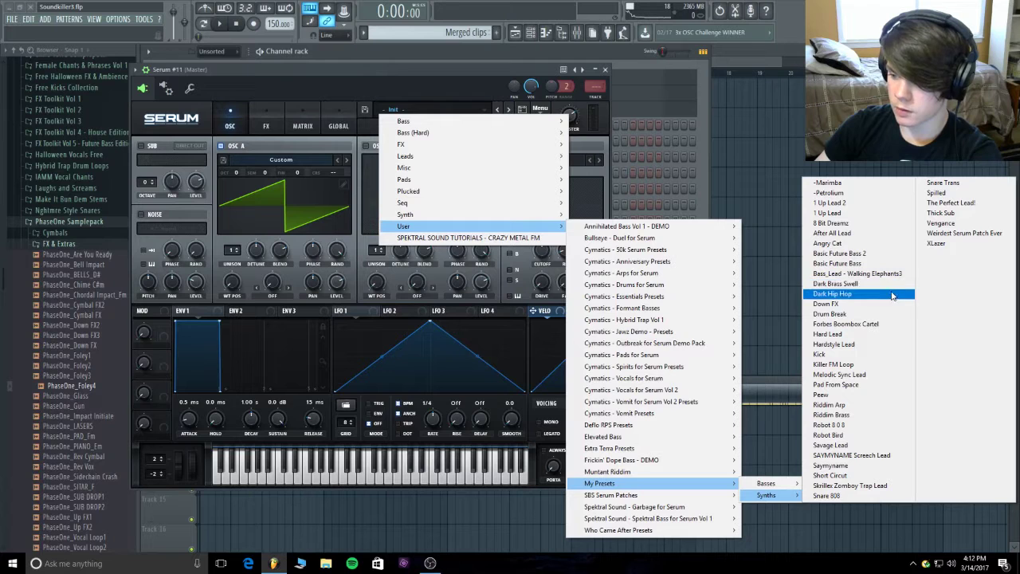
click(887, 336)
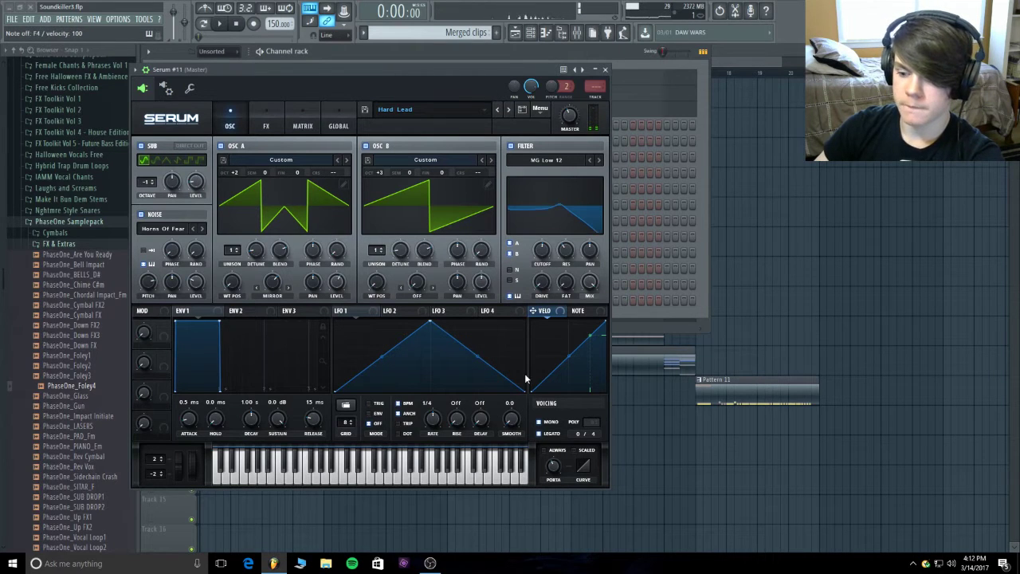
drag(553, 470, 555, 465)
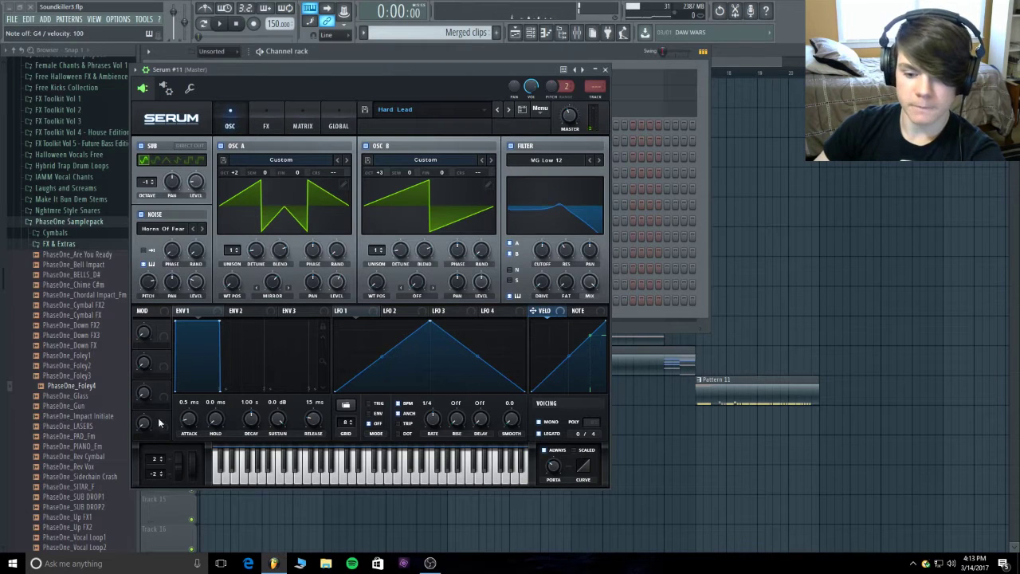
- Assign LFO 1 as the source of the first row in Serum's modulation matrix
click(300, 131)
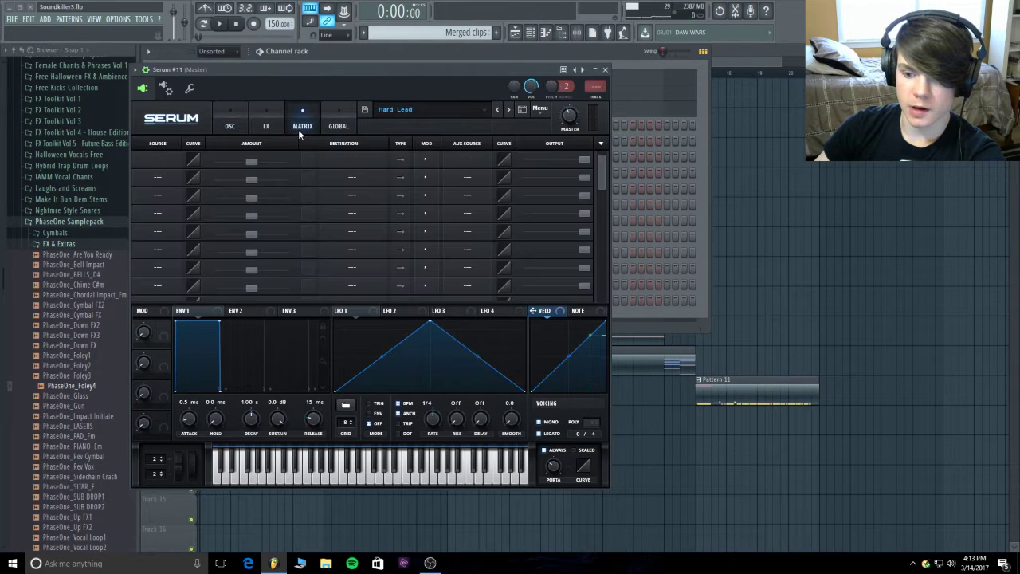
click(158, 157)
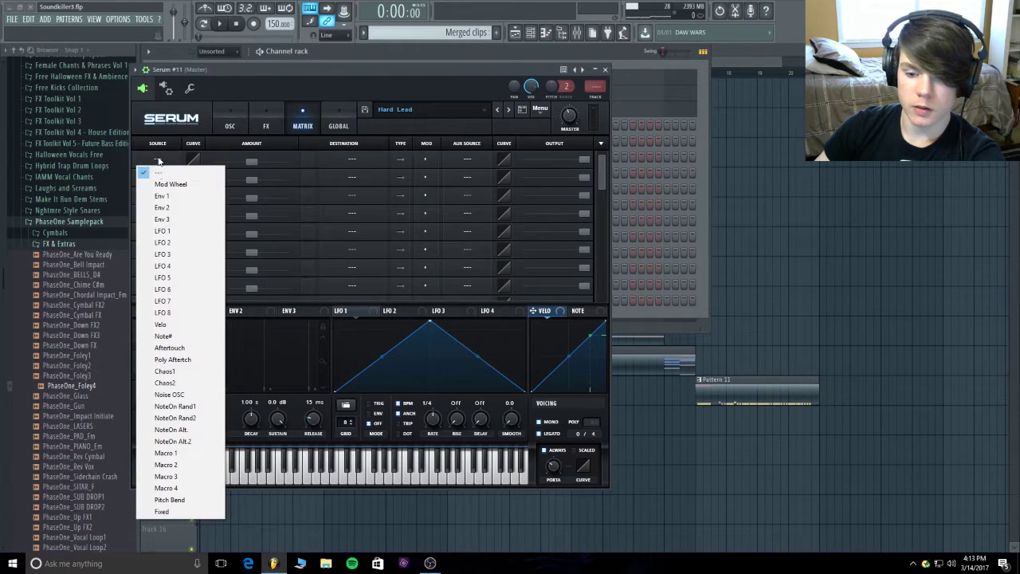
click(199, 184)
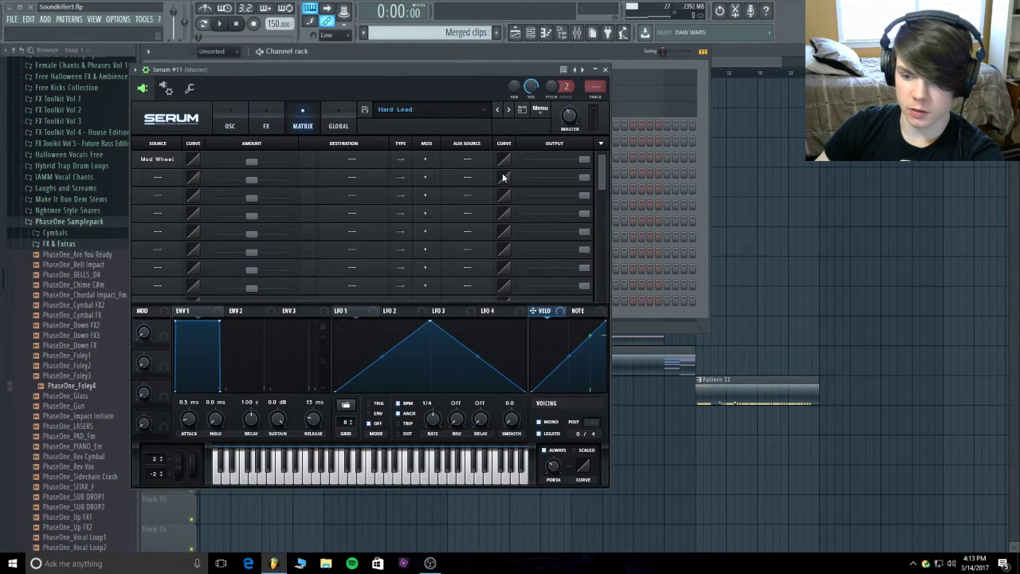
click(347, 166)
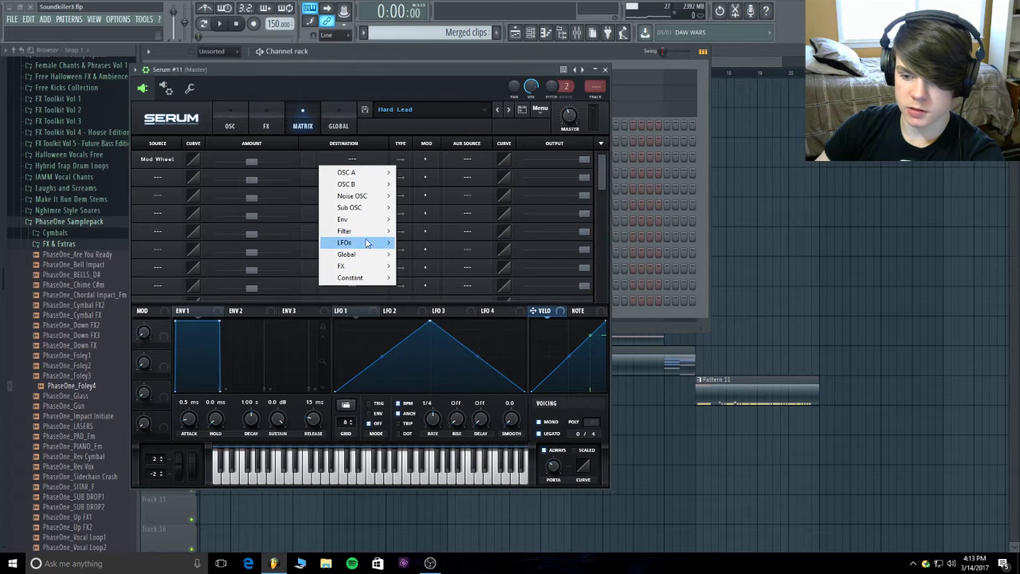
mouse_move(366, 260)
click(184, 165)
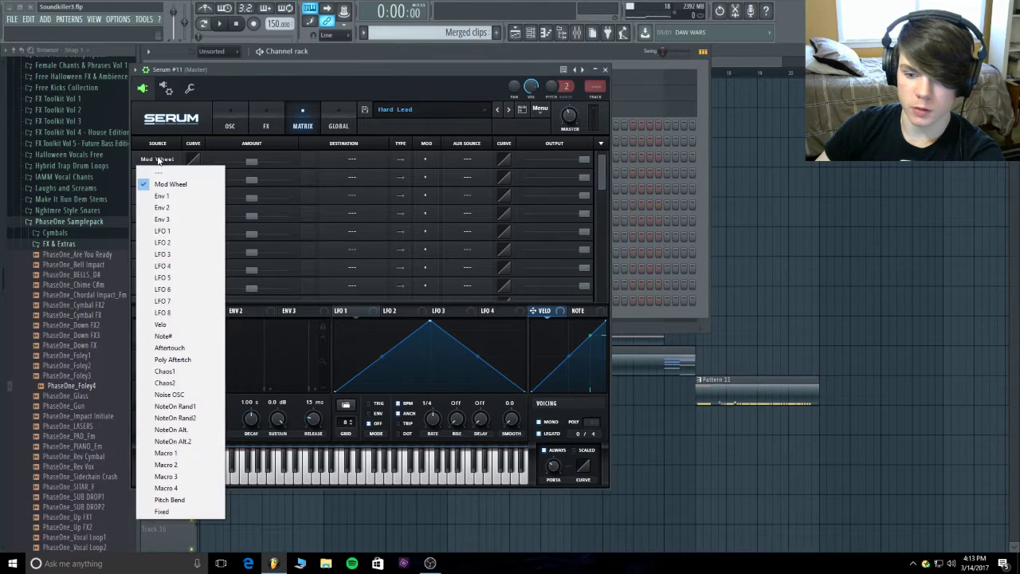
click(170, 230)
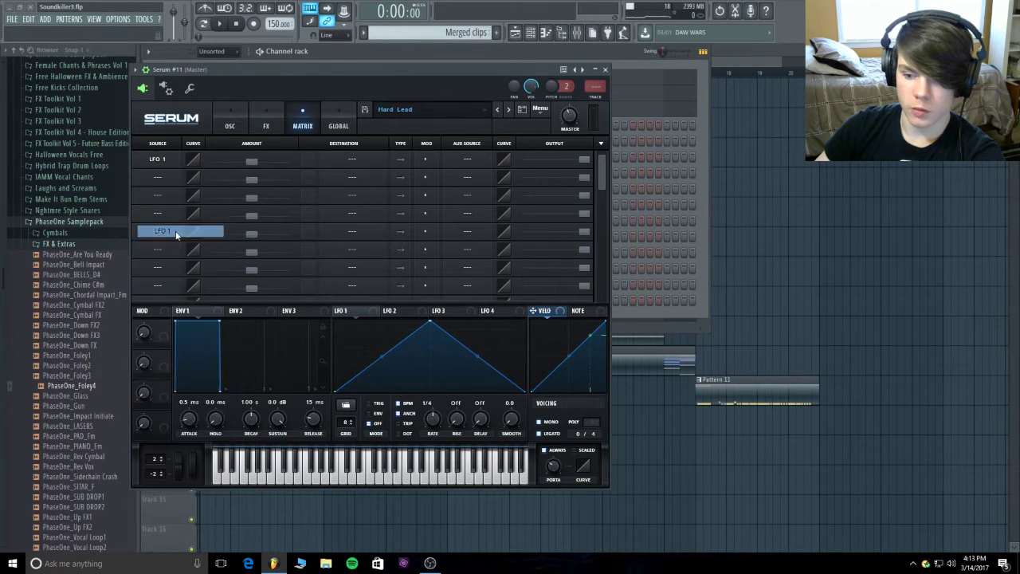
- Route the LFO 1 row to the global master tuning with Mod Wheel as auxiliary source and a small positive amount
click(352, 159)
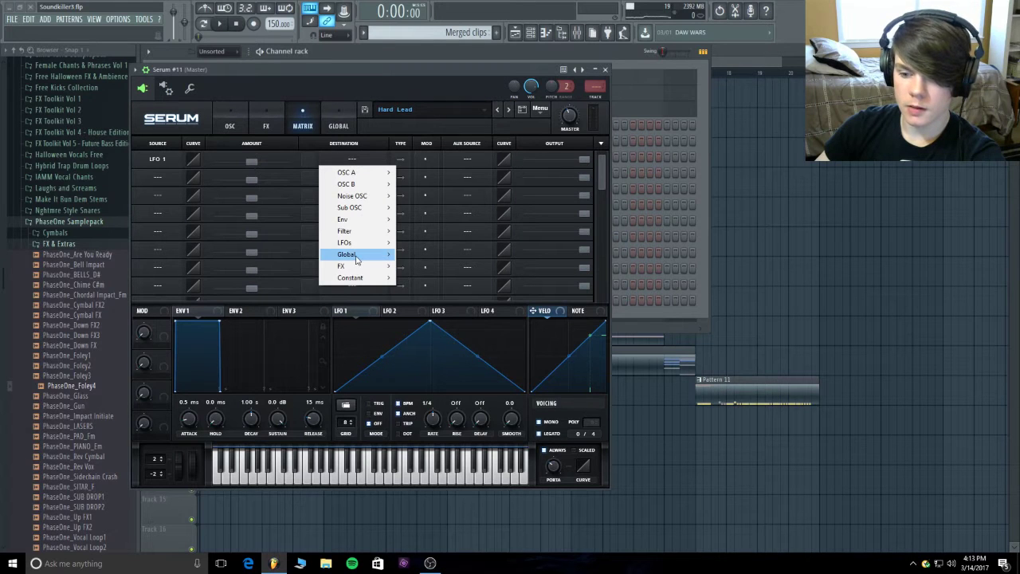
mouse_move(371, 253)
click(426, 254)
click(458, 162)
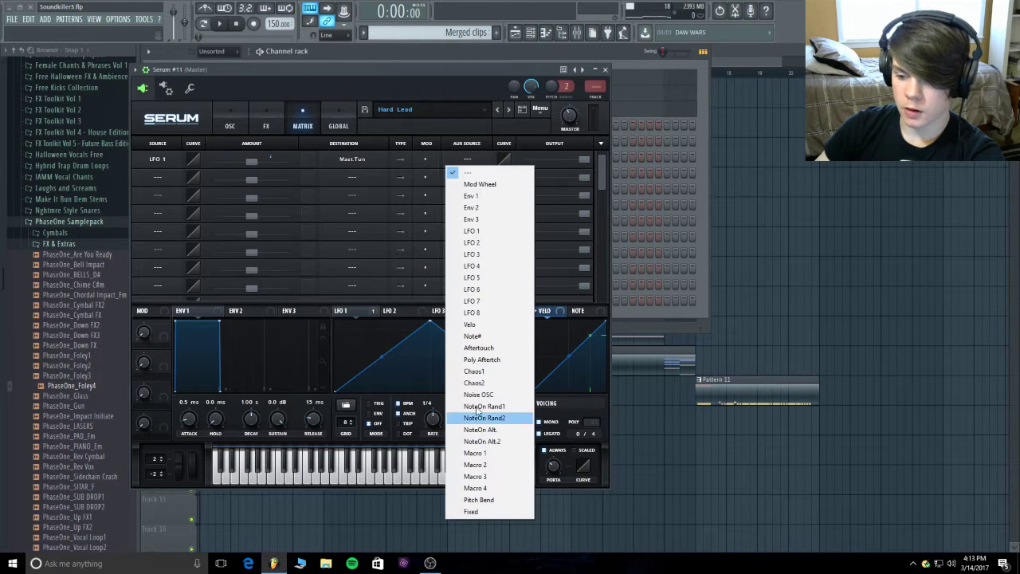
click(480, 184)
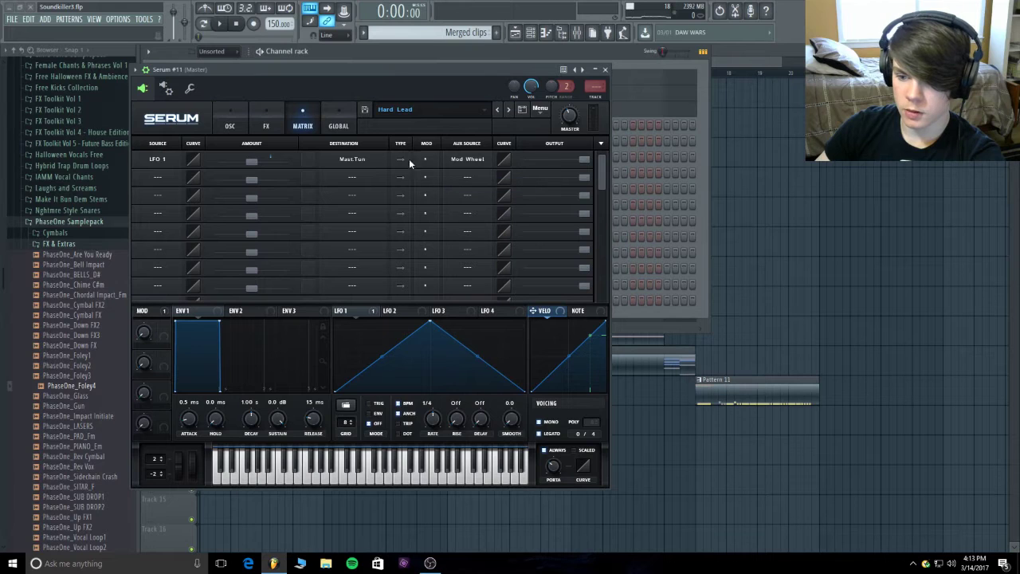
click(256, 163)
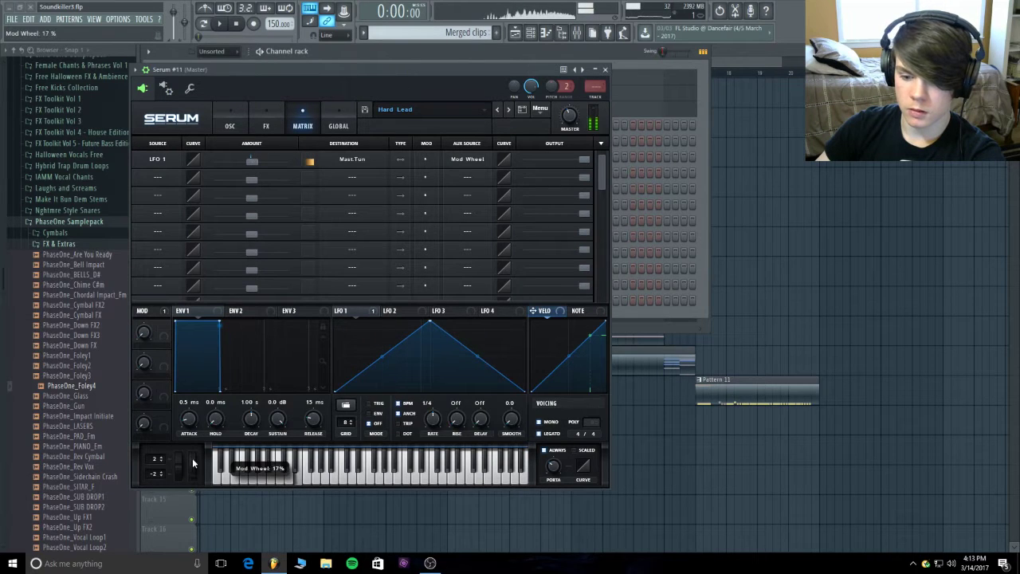
- Raise the mod wheel to 100% and audition the lead with LFO 1 unsynced from BPM at a rate of 19.8 Hz
drag(193, 458, 192, 435)
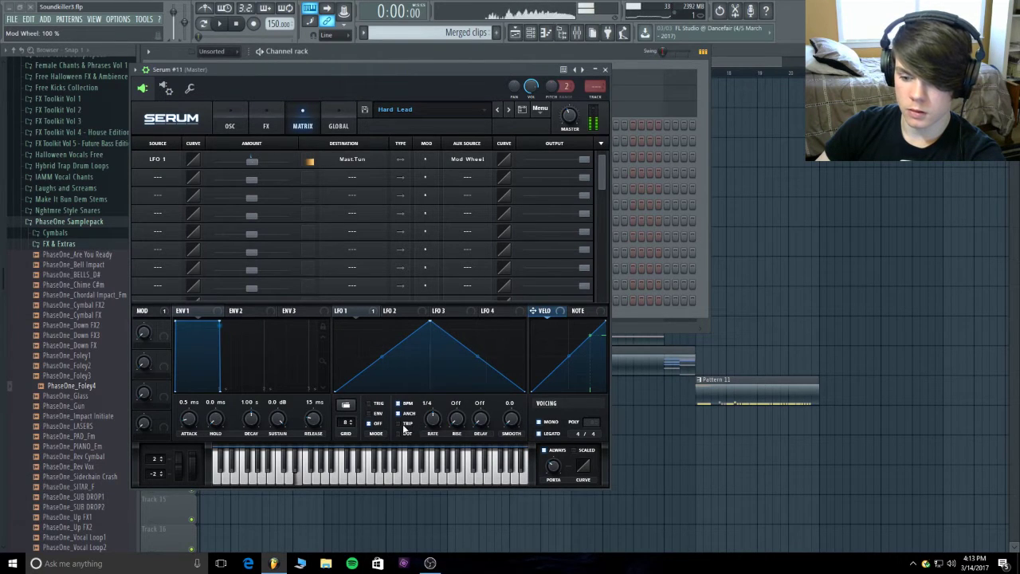
drag(437, 417, 437, 388)
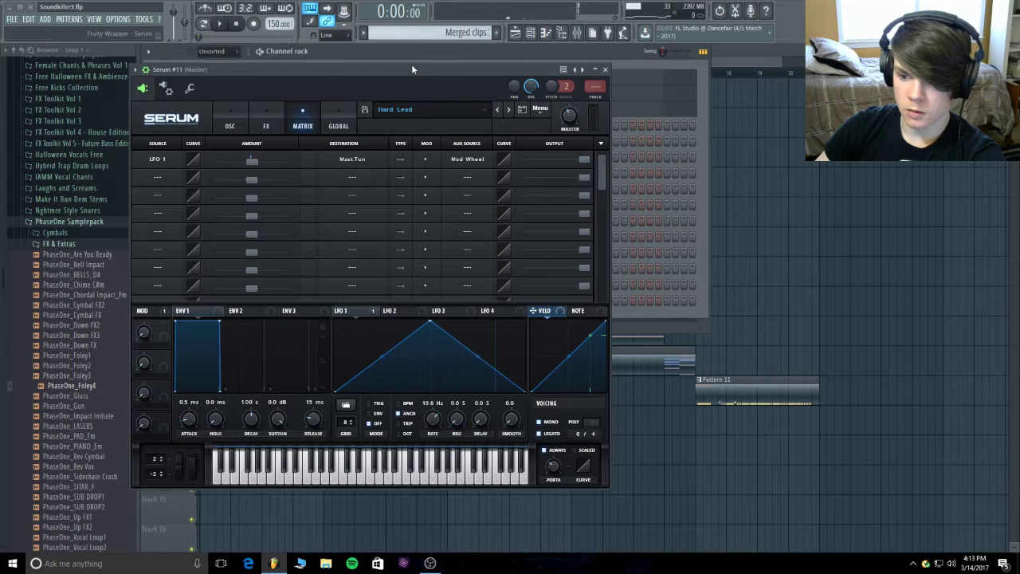
key(z)
key(x)
key(c)
key(v)
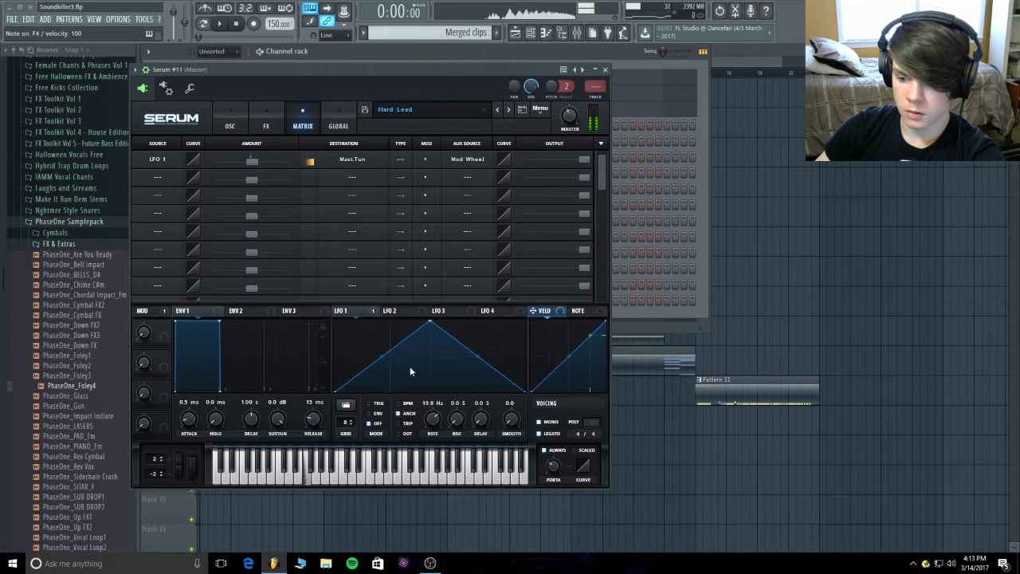
- Lower LFO 1's rate to 10.6 Hz and play test notes to hear the slower vibrato
drag(439, 418, 439, 428)
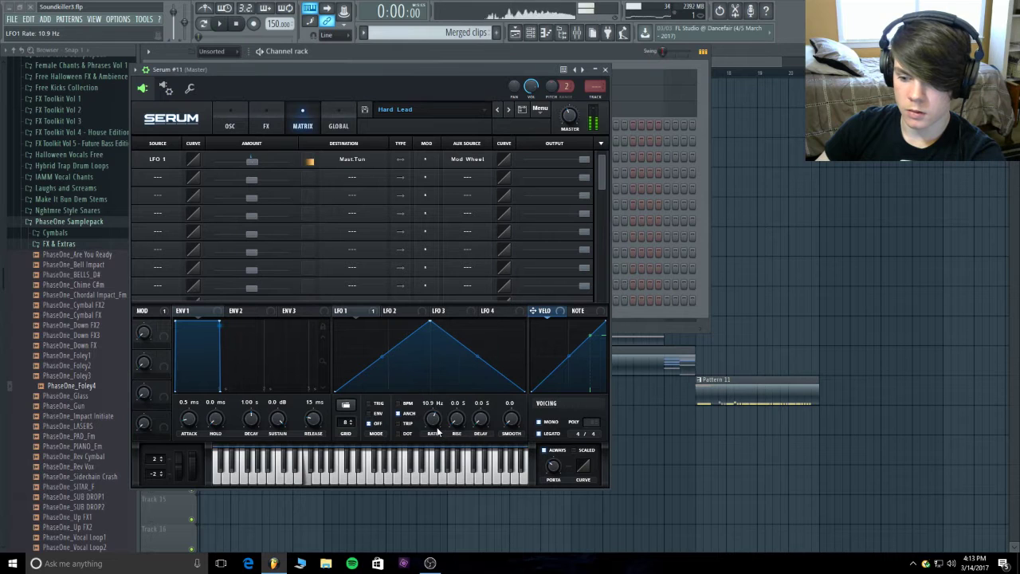
key(b)
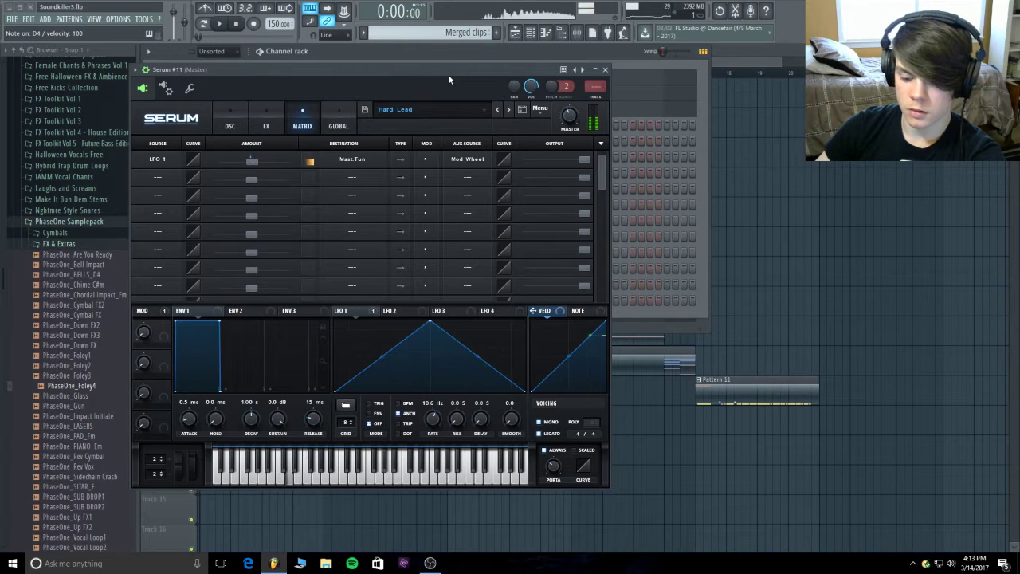
key(n)
key(c)
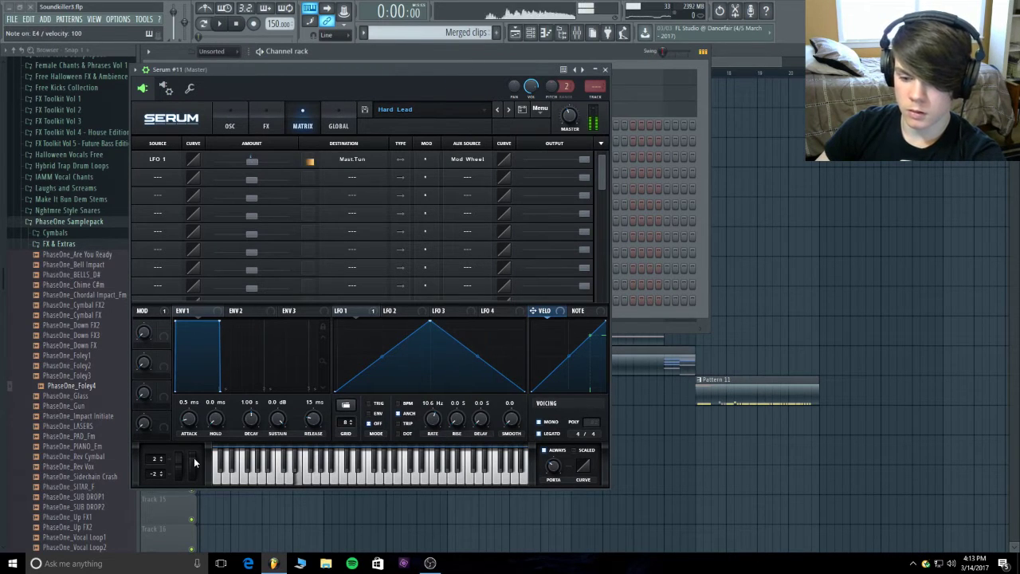
- Test the vibrato at different mod wheel positions, fine-tune the LFO 1 modulation amount, and audition notes with the wheel at 100%
drag(193, 457, 190, 523)
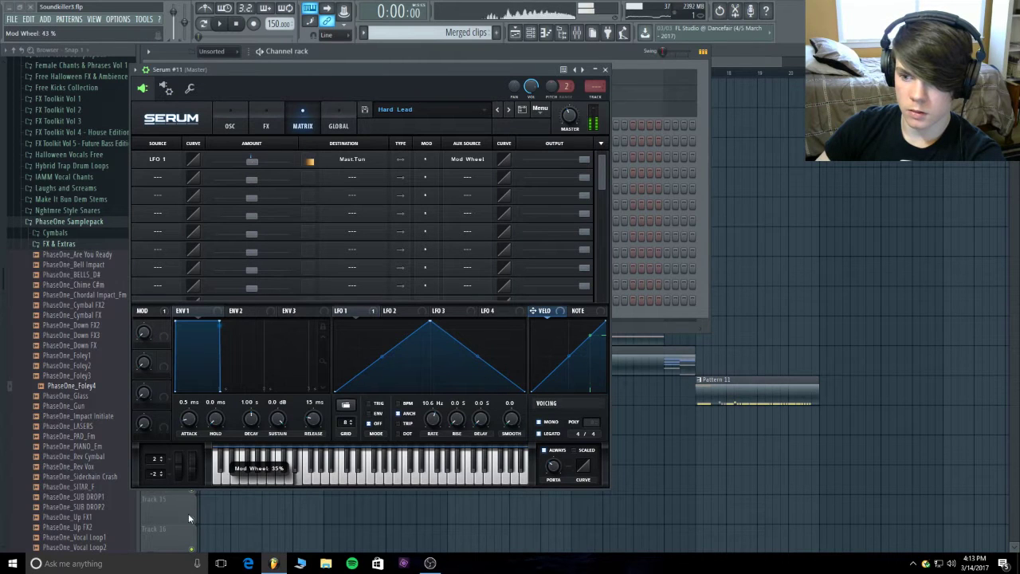
key(z)
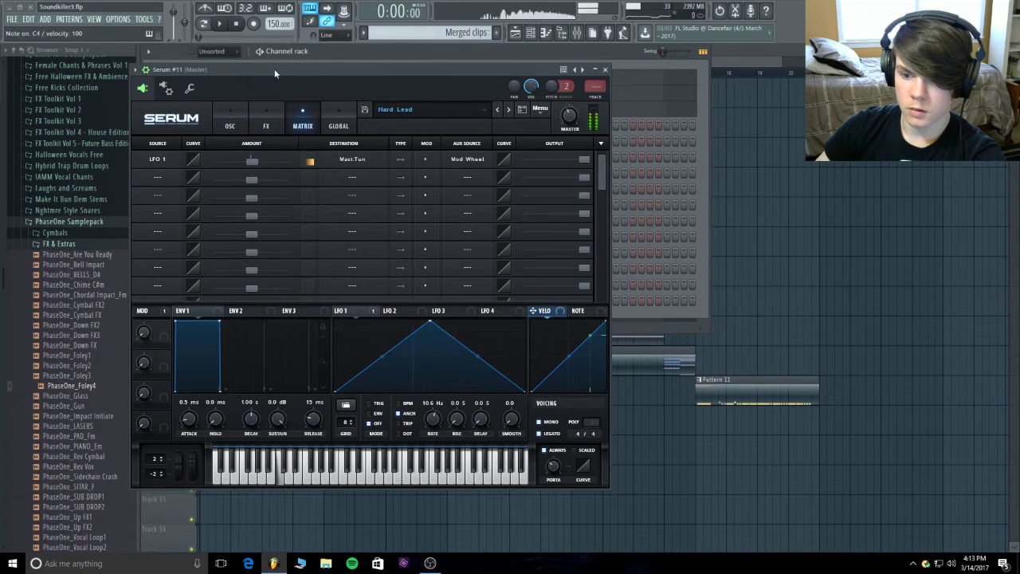
drag(251, 158, 253, 159)
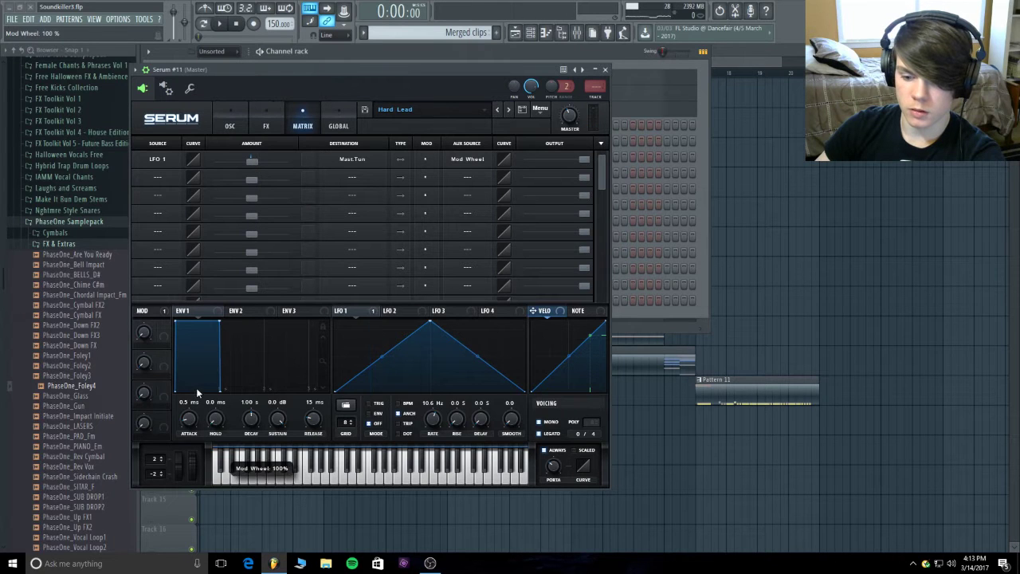
key(c)
key(z)
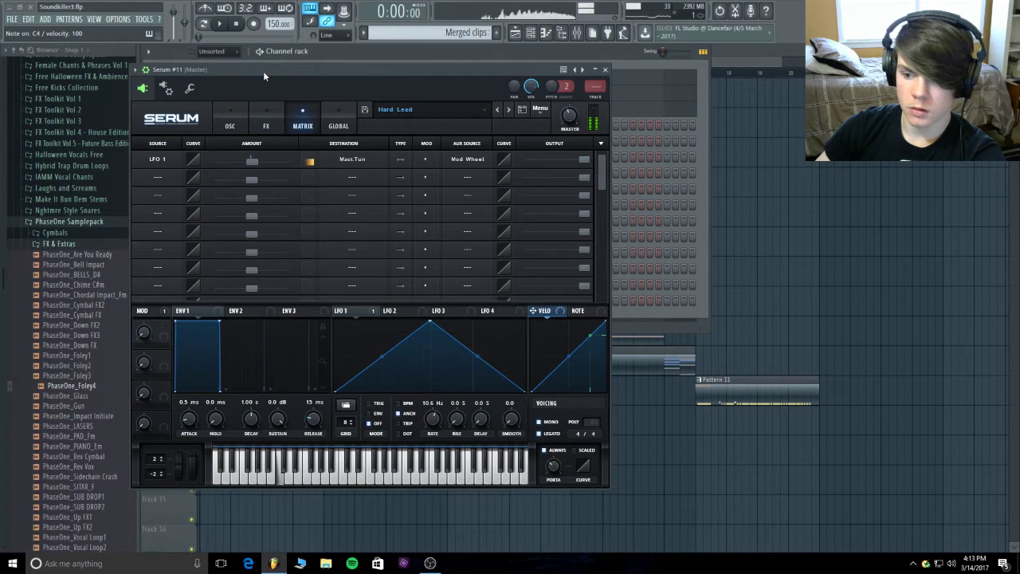
- Raise the mod wheel while auditioning the lead, and lower LFO 1's rate to 8.5 Hz
key(v)
key(b)
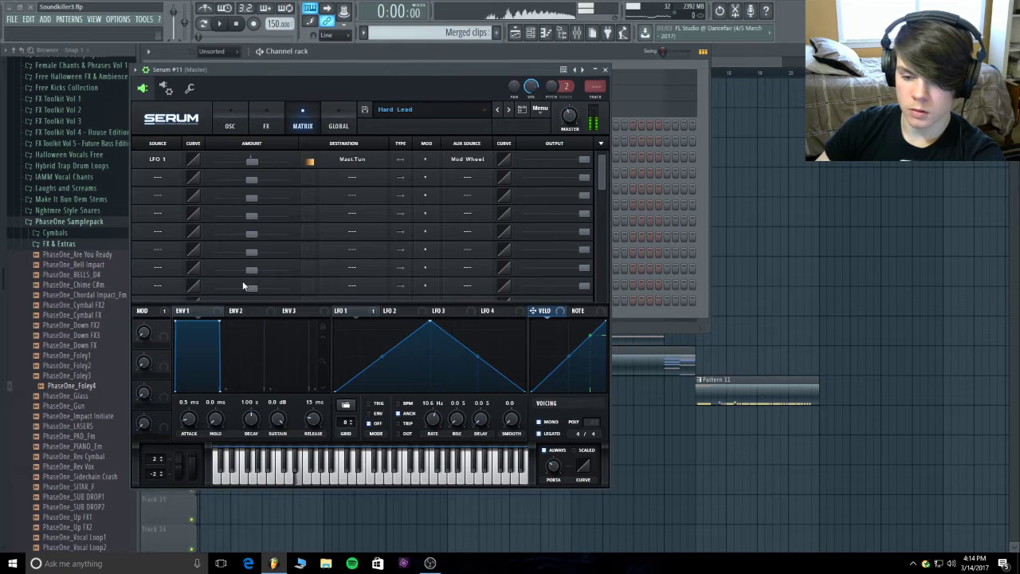
drag(190, 462, 239, 303)
key(v)
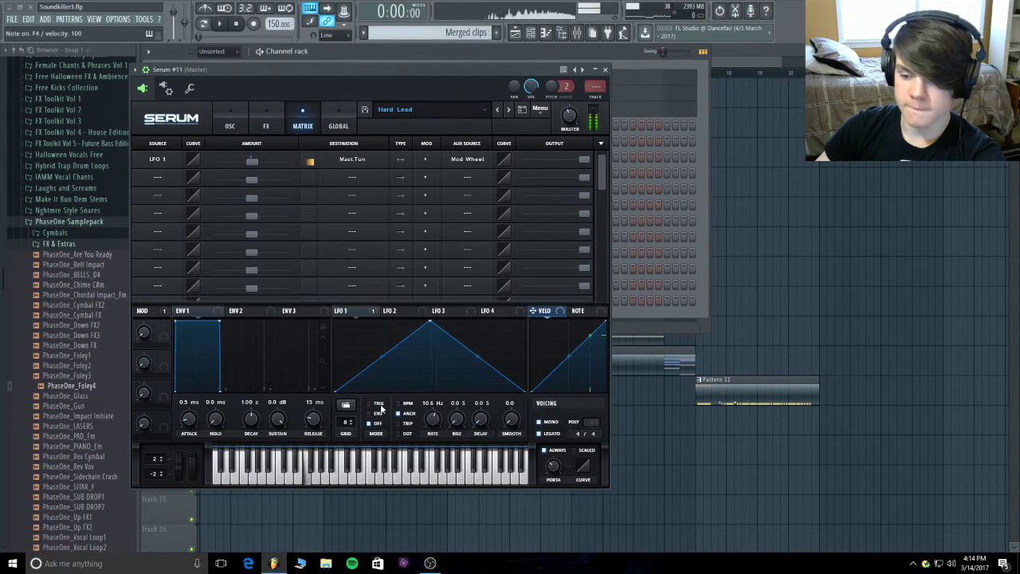
scroll(436, 424, down, 2)
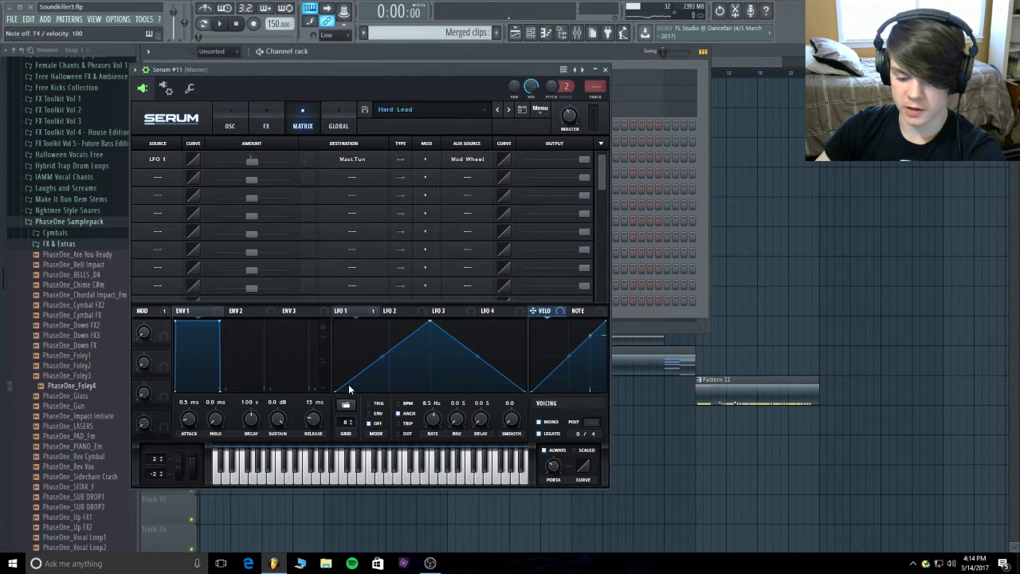
- Reshape LFO 1 to start and end mid-height, dipping to minimum at one quarter and peaking at three quarters, and audition notes
drag(336, 391, 333, 354)
drag(432, 324, 385, 402)
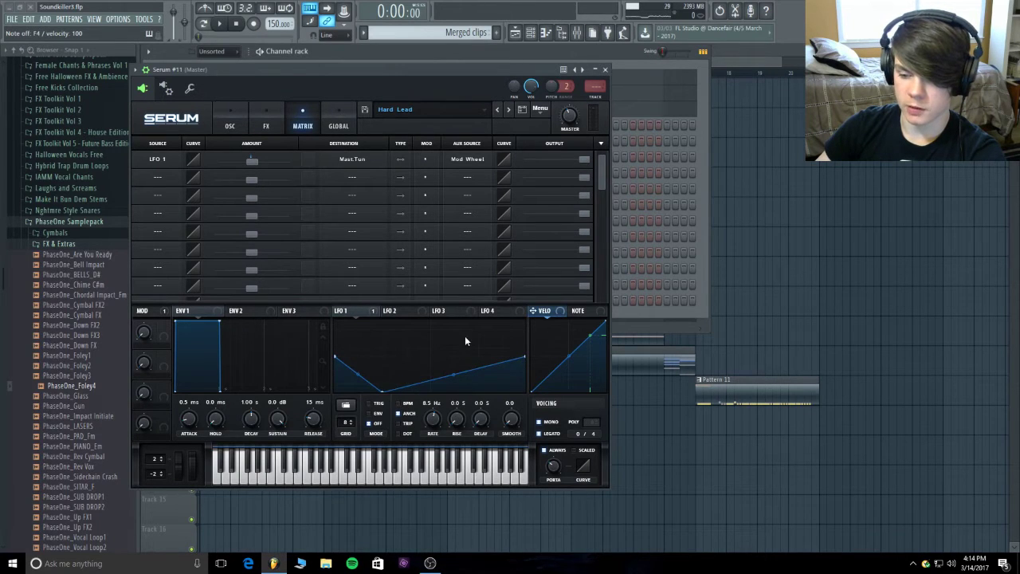
double_click(482, 365)
drag(482, 365, 477, 319)
key(c)
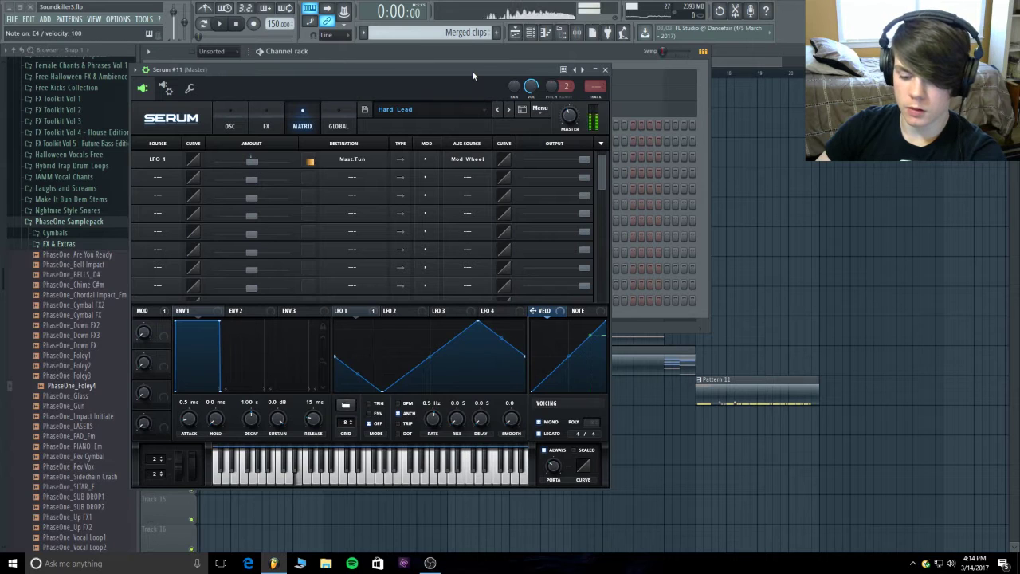
key(v)
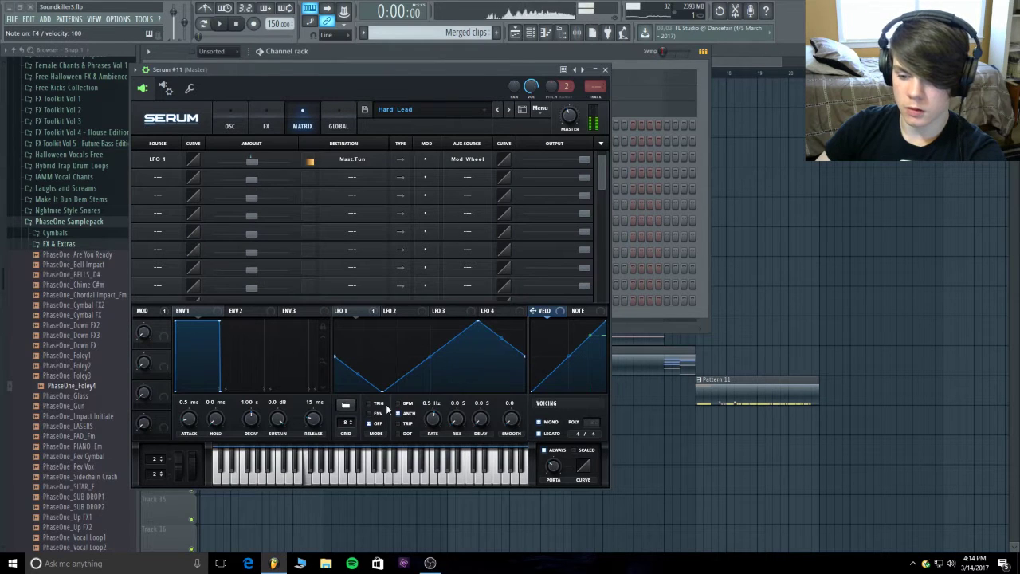
- Set LFO 1 to TRIG mode, audition the vibrato on several notes, and play more notes with the mod wheel lowered
key(x)
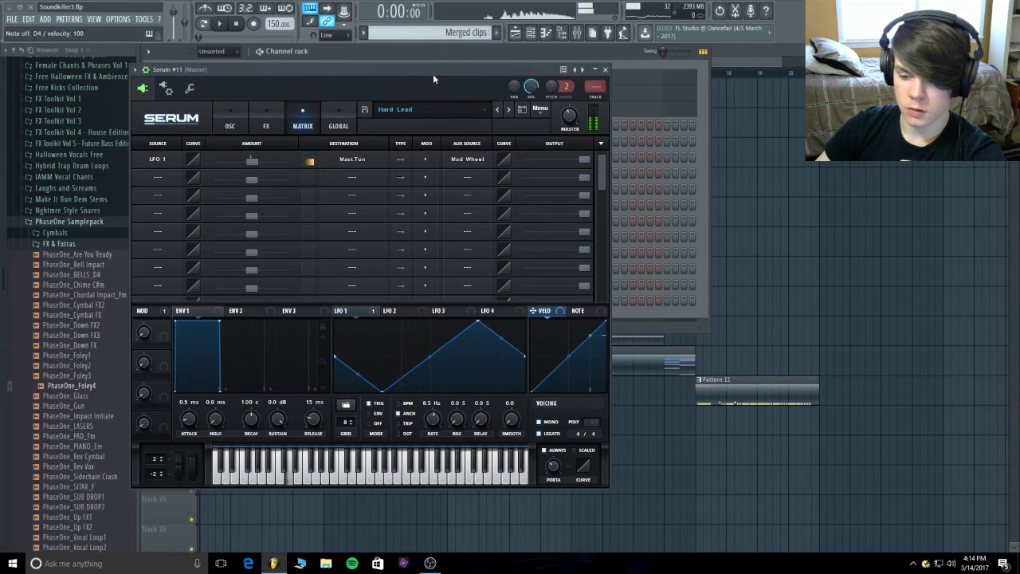
key(c)
key(u)
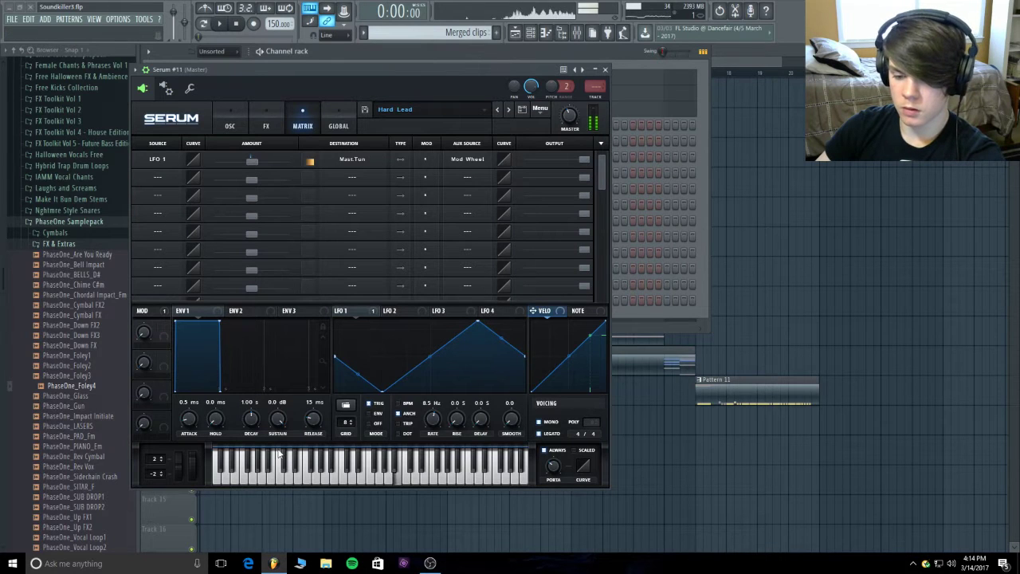
key(g)
drag(197, 461, 191, 503)
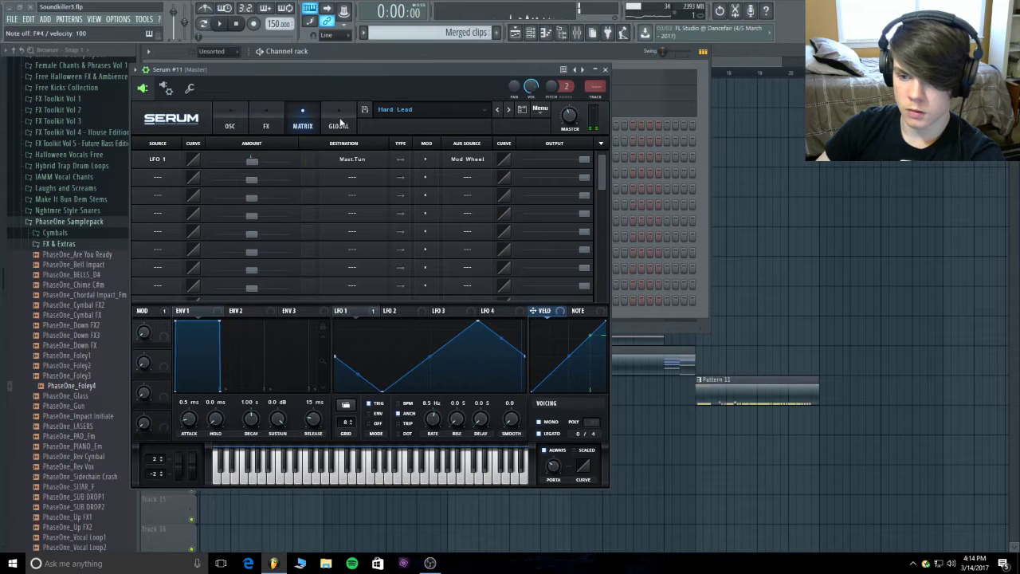
key(x)
key(b)
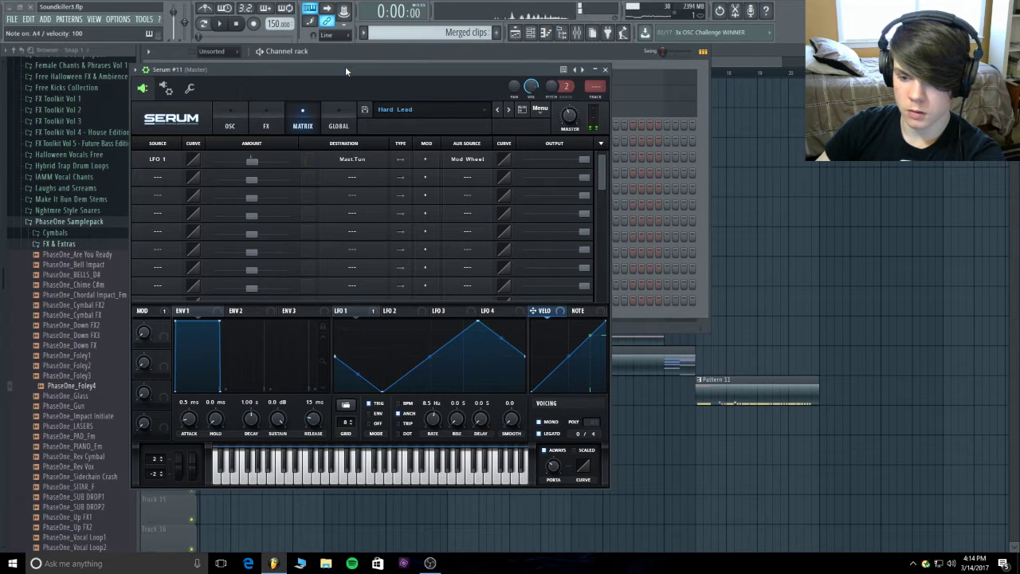
key(n)
- Toggle Osc A, Osc B, the sub oscillator and the filter off and on to compare their contributions to the lead
click(228, 112)
key(x)
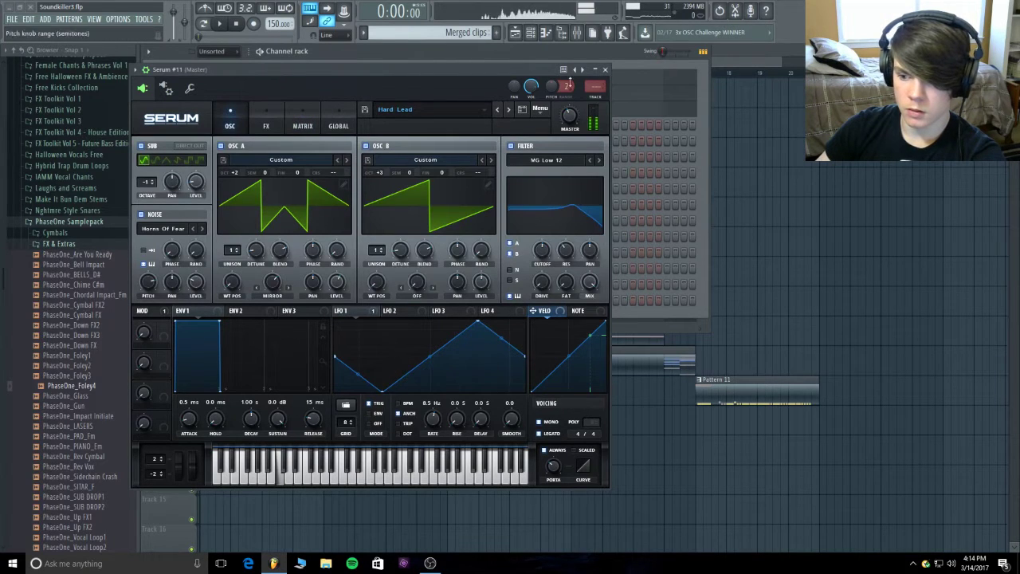
click(221, 146)
click(221, 146)
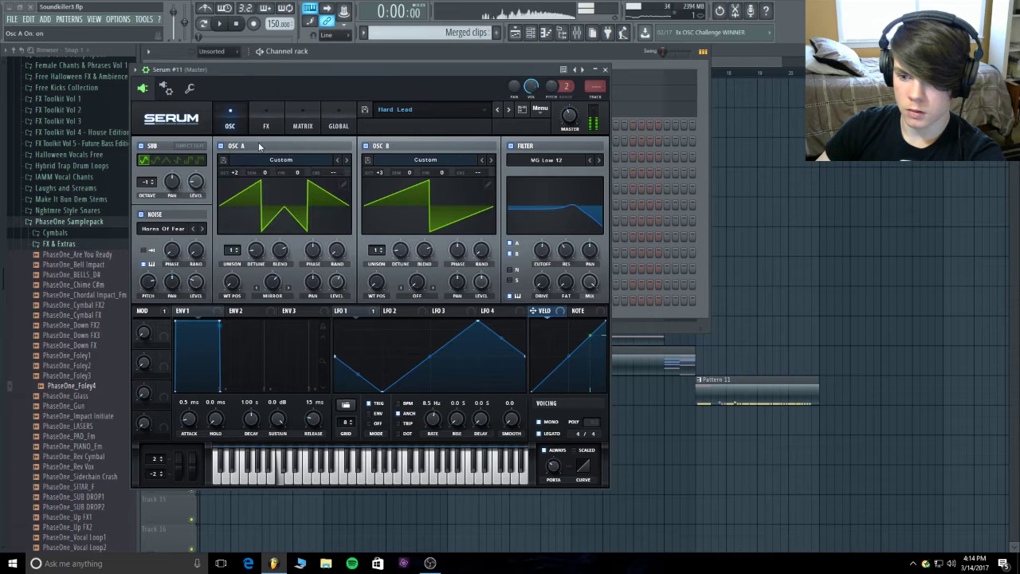
click(366, 146)
click(366, 146)
click(141, 146)
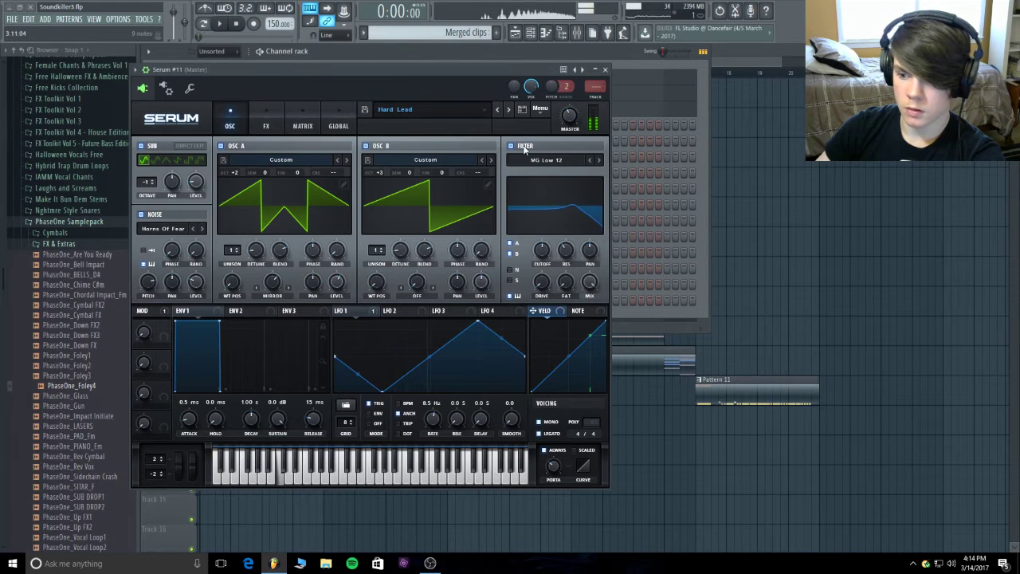
click(524, 149)
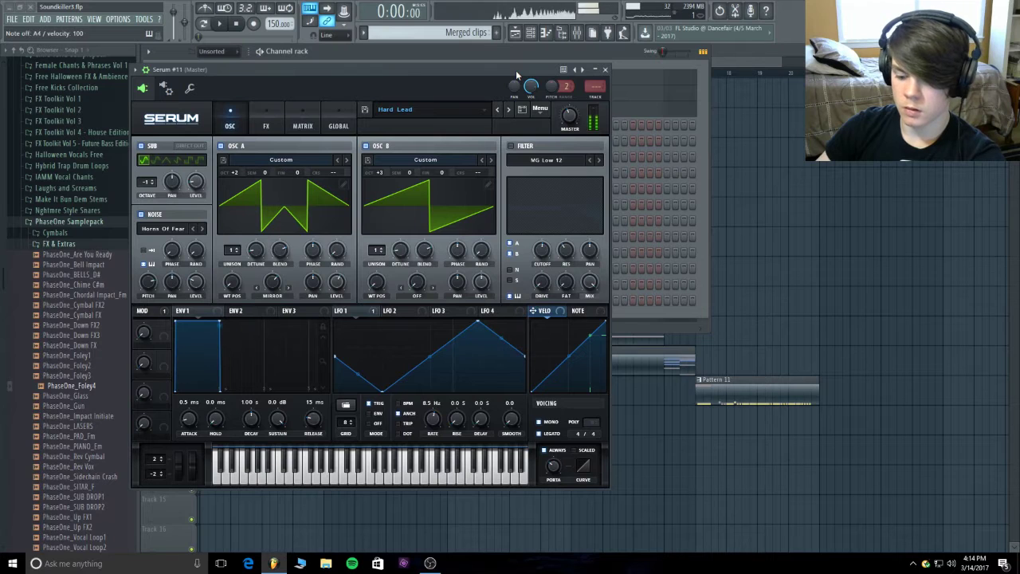
click(512, 147)
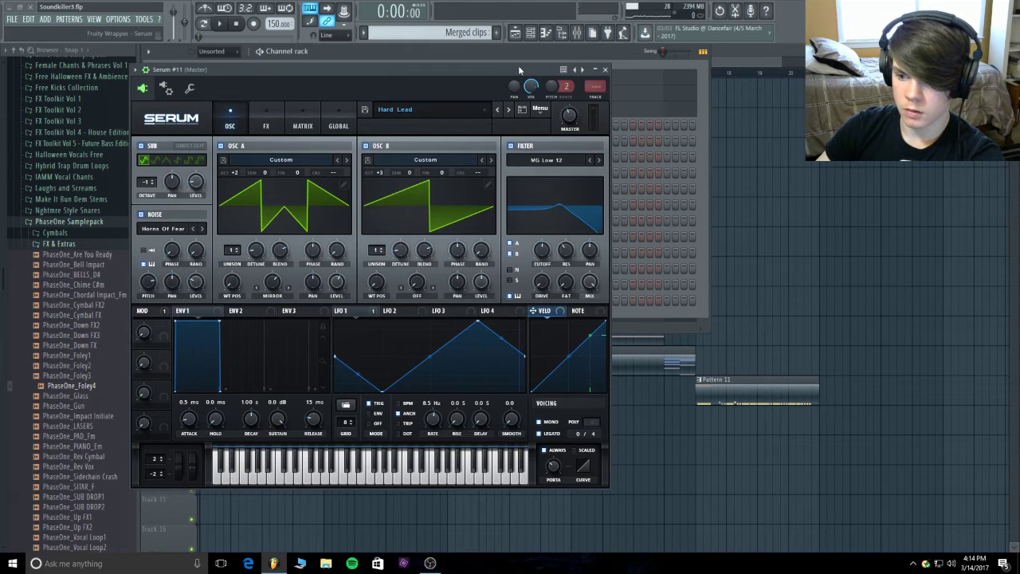
- Audition the lead with lower filter mix amounts, return the mix to 100%, and try adjusting the filter's Fat amount
mouse_move(590, 282)
mouse_down()
mouse_move(590, 315)
mouse_move(590, 292)
mouse_up()
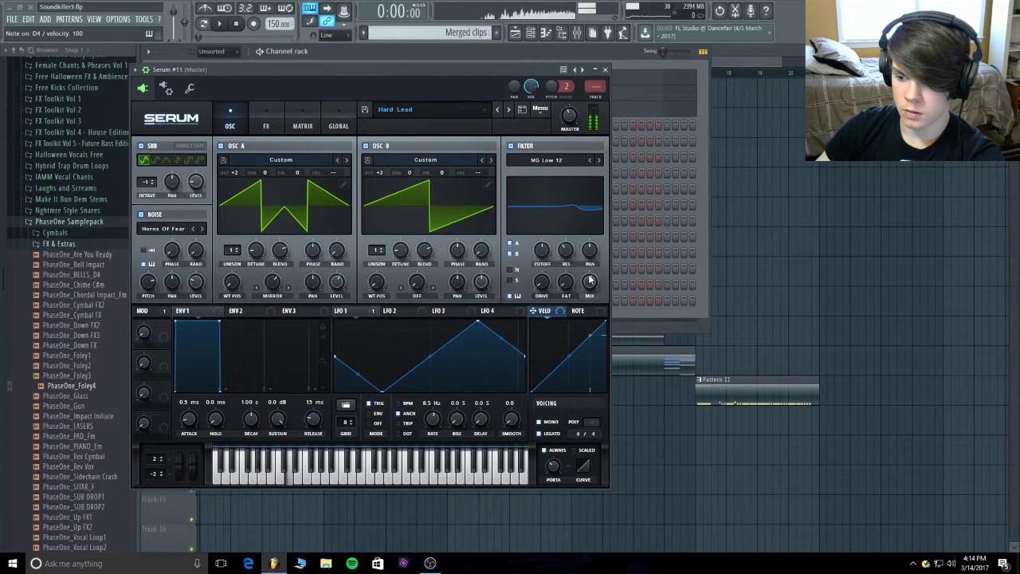
drag(590, 281, 592, 242)
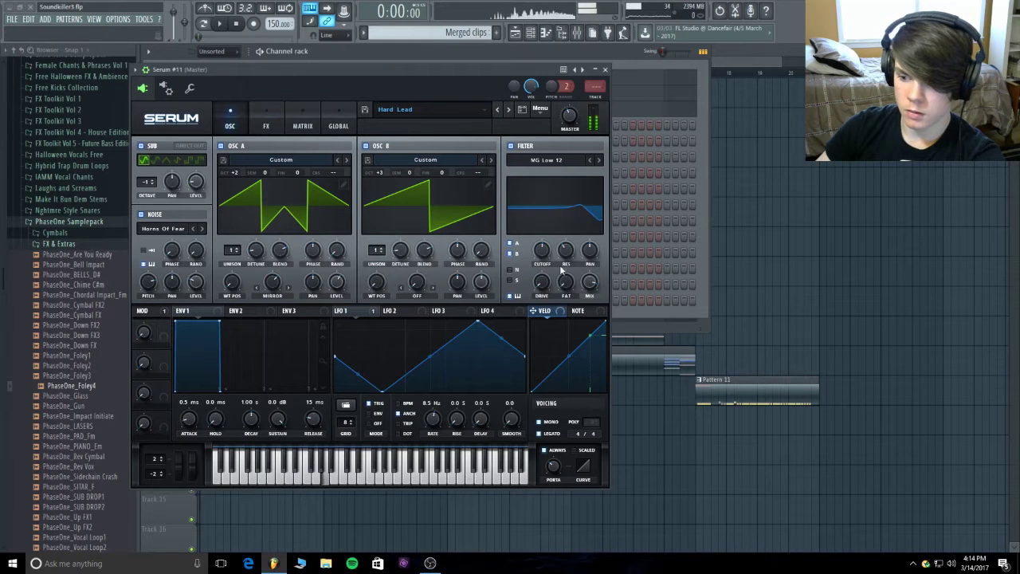
drag(590, 282, 602, 187)
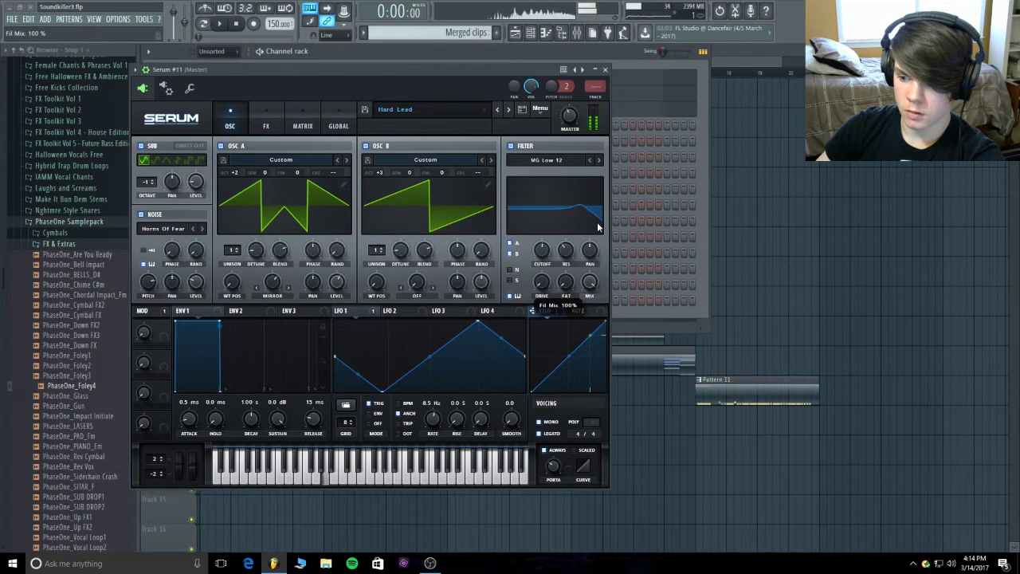
mouse_move(565, 281)
mouse_down()
mouse_move(582, 176)
mouse_move(568, 326)
mouse_move(569, 259)
mouse_move(567, 270)
mouse_up()
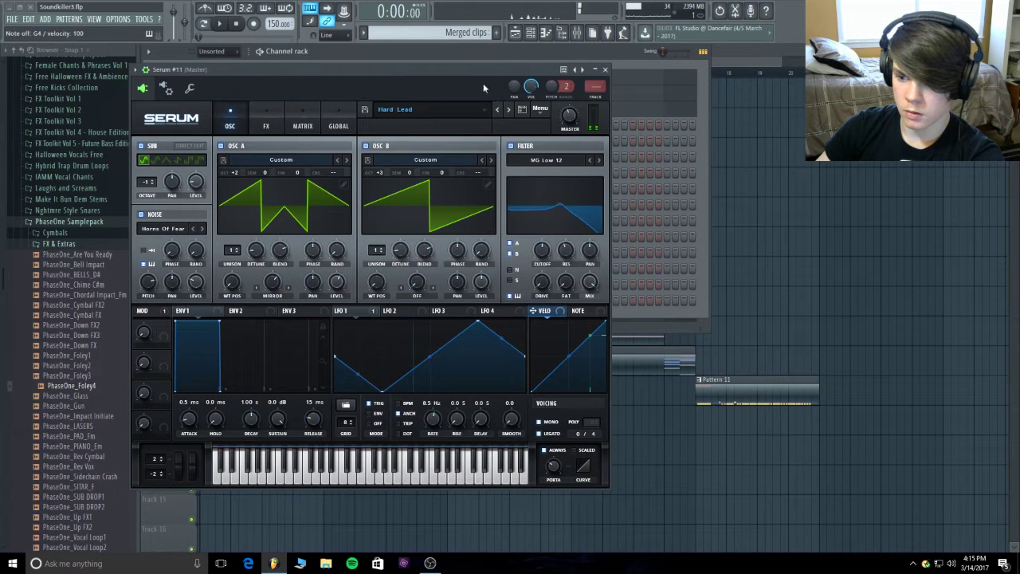
- Close the Serum #11 editor and briefly play back the Merged clips pattern
click(605, 70)
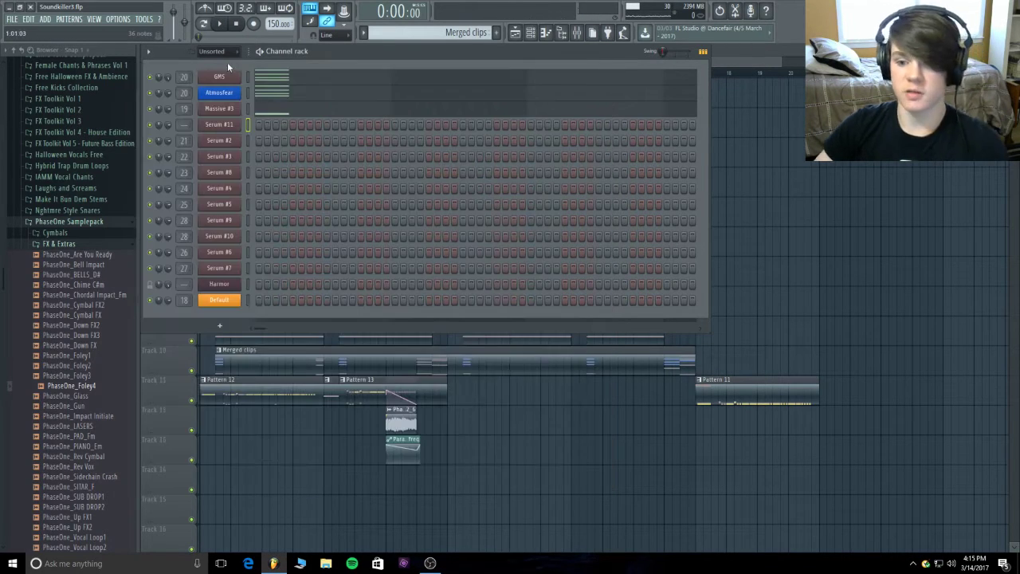
key(space)
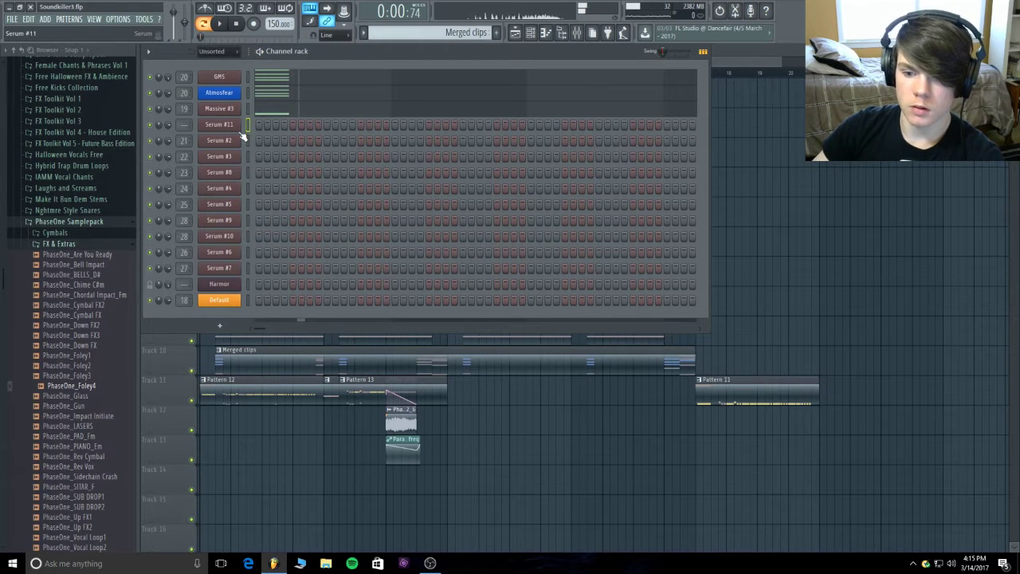
click(239, 24)
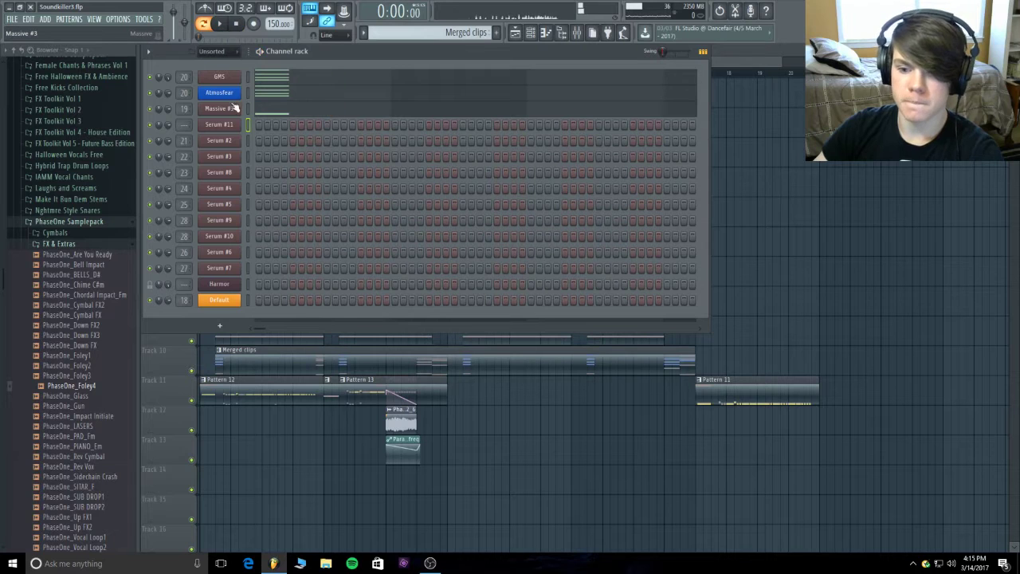
- Open Serum #11's piano roll and place an F4 note at the start of bar 1, matching the ghost chord's length
right_click(234, 107)
click(229, 112)
right_click(229, 126)
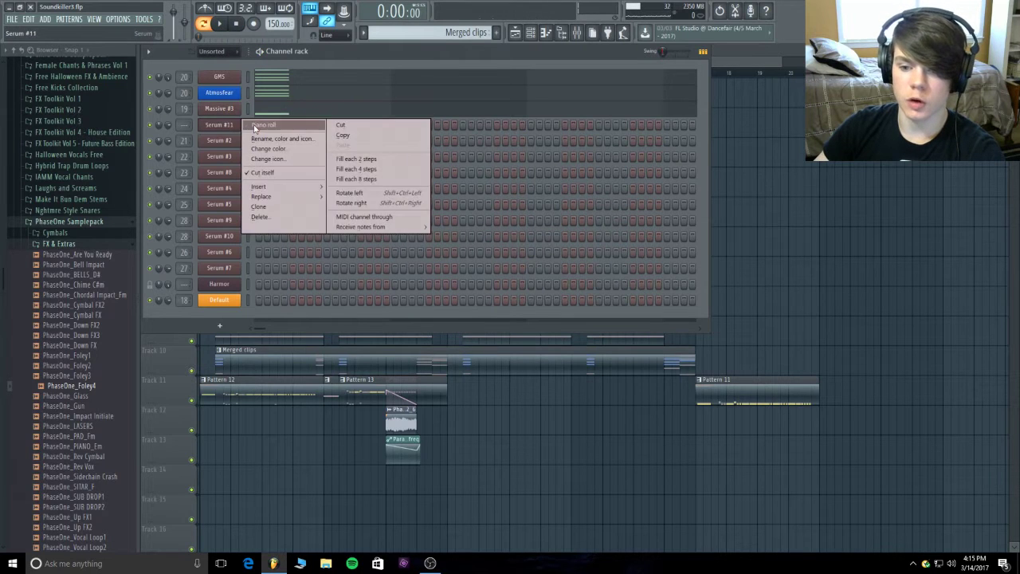
click(263, 125)
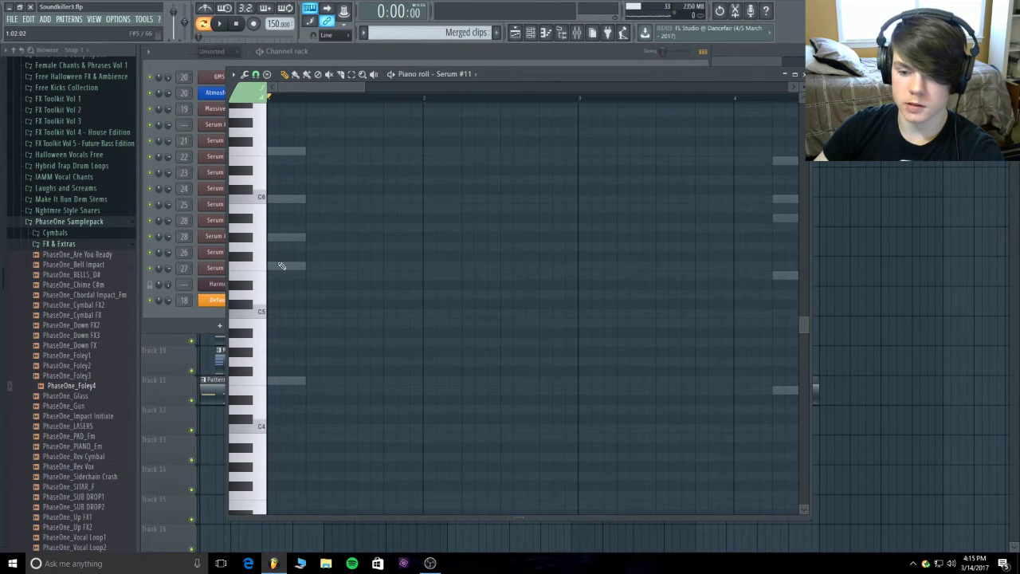
drag(281, 266, 273, 381)
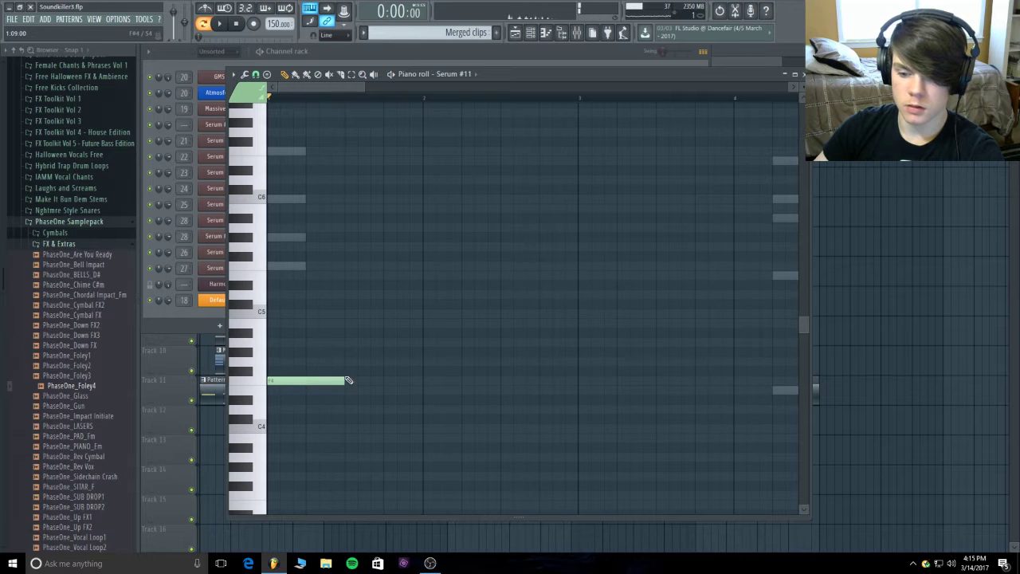
key(space)
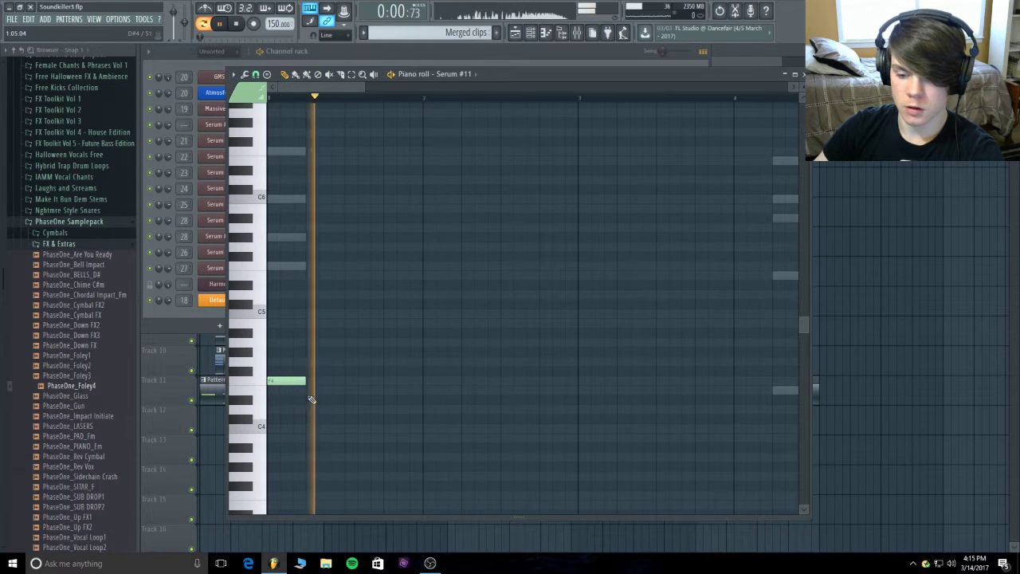
- Add root notes over the ghost chords: E4 in bar 4, F4 at the start of bar 5, and F4 in bar 7
drag(363, 88, 515, 88)
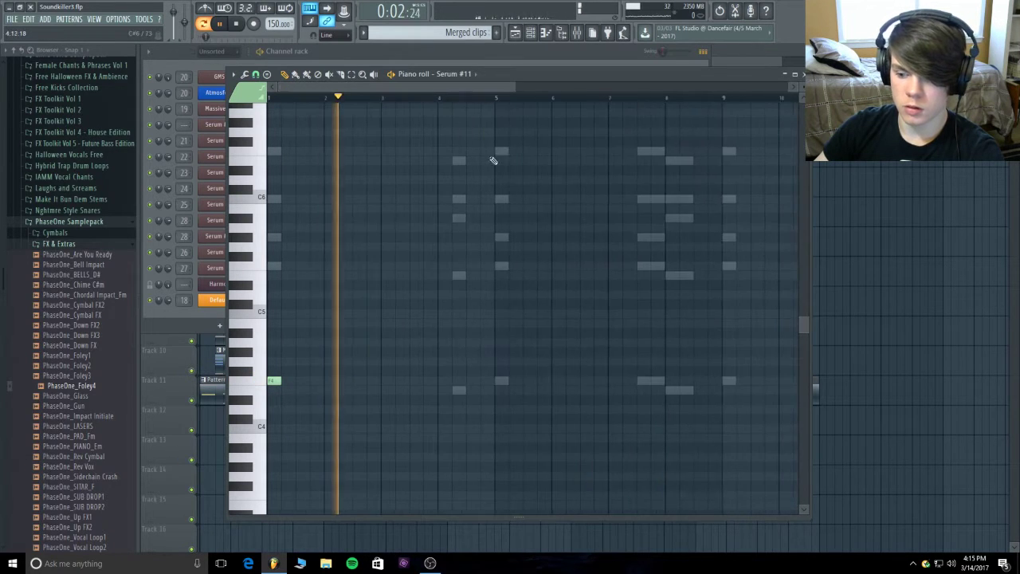
click(459, 390)
click(500, 380)
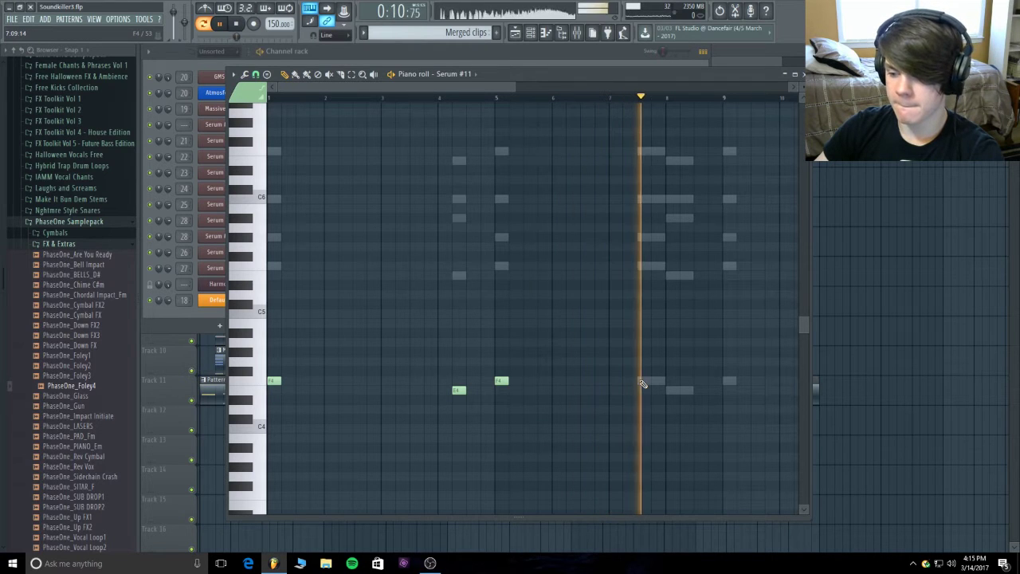
key(space)
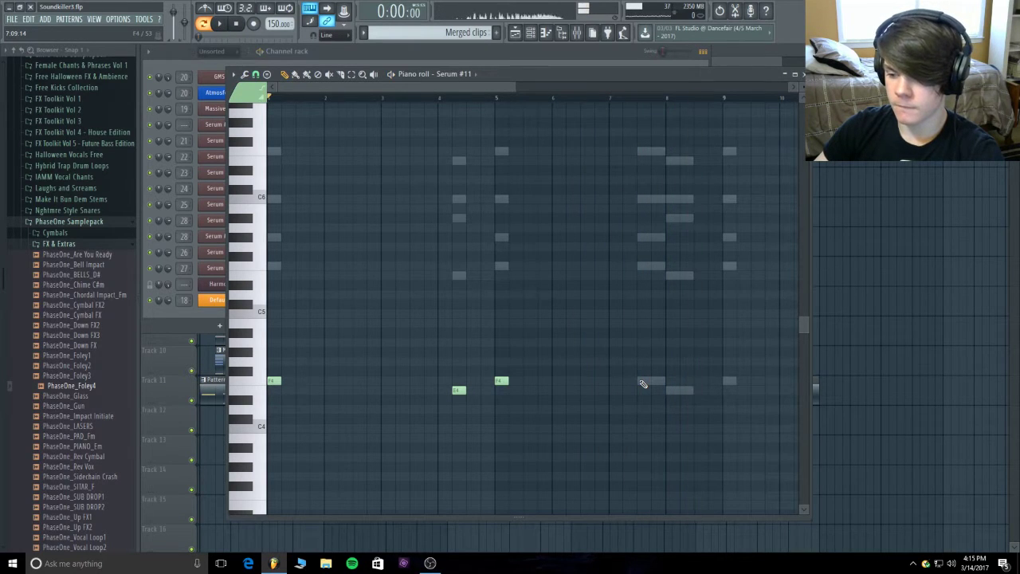
click(642, 381)
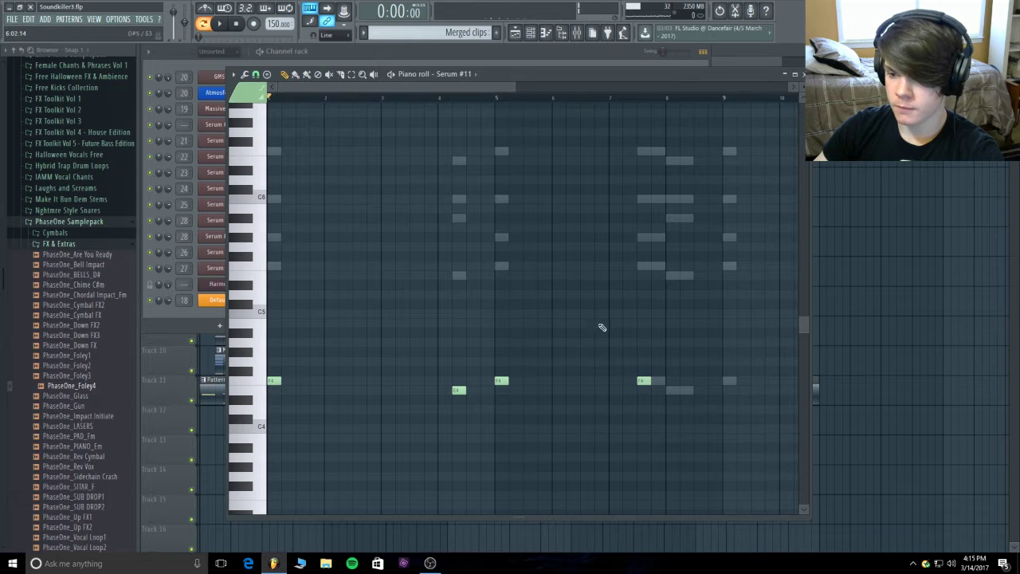
- Continue the bar 7 melody with an E4, a short F4 and a short C5 at bar 8, and play from bar 7
click(636, 98)
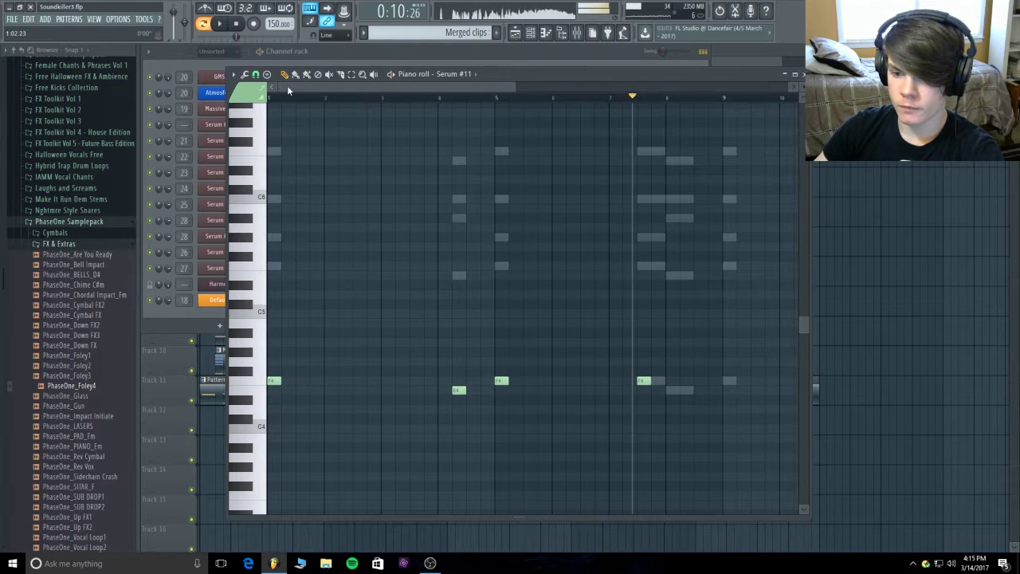
drag(281, 84, 428, 146)
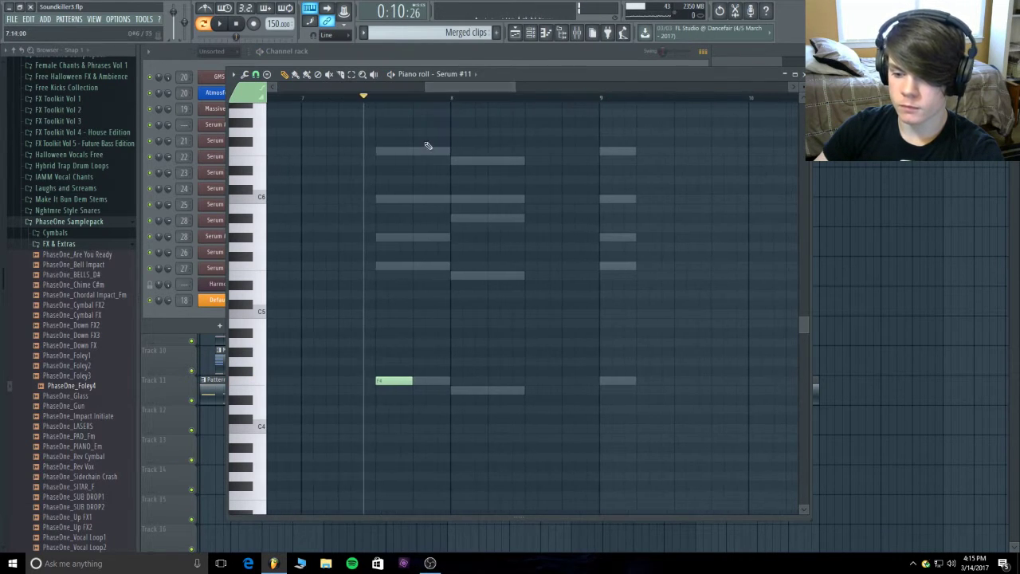
click(406, 389)
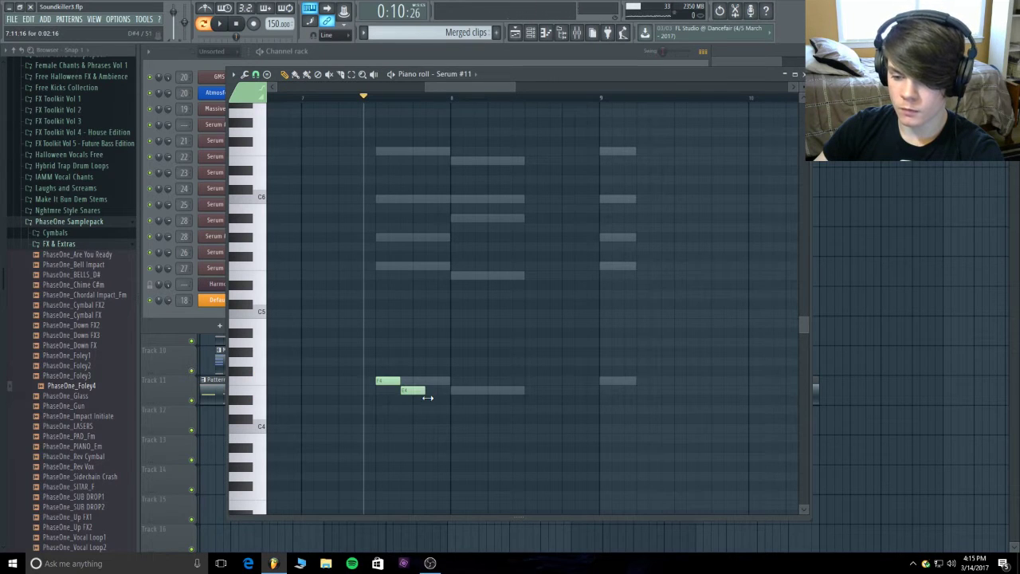
drag(429, 397, 440, 396)
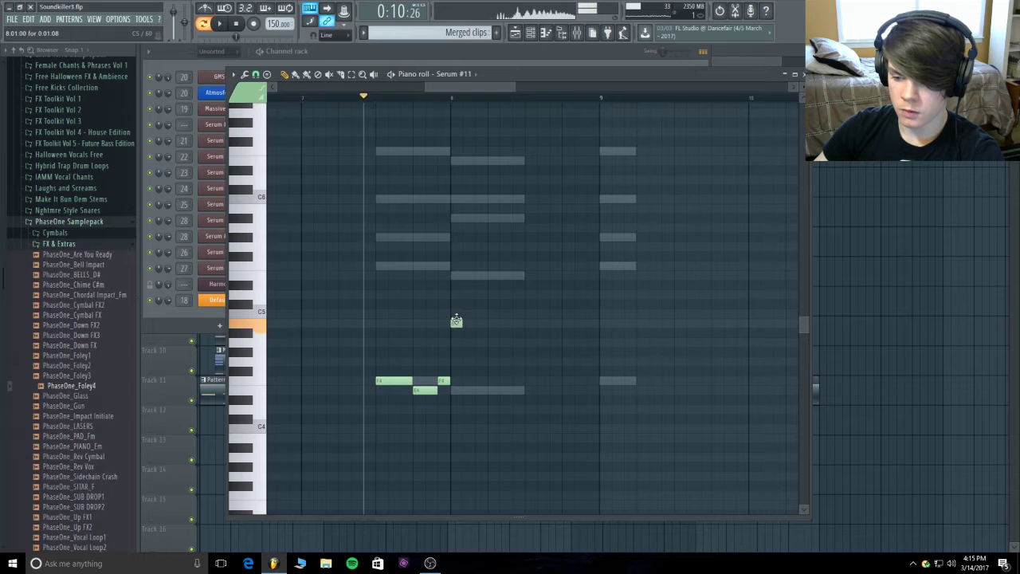
key(space)
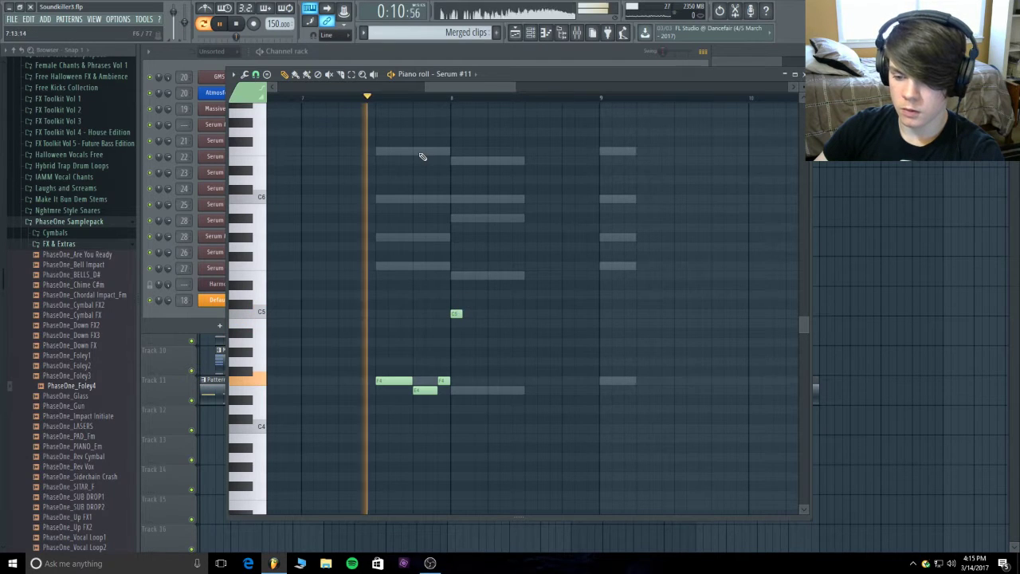
- Complete the bar 8 melody with a short C#5 and a C5 extended to the ghost chord's end, check playback, and close the piano roll
key(space)
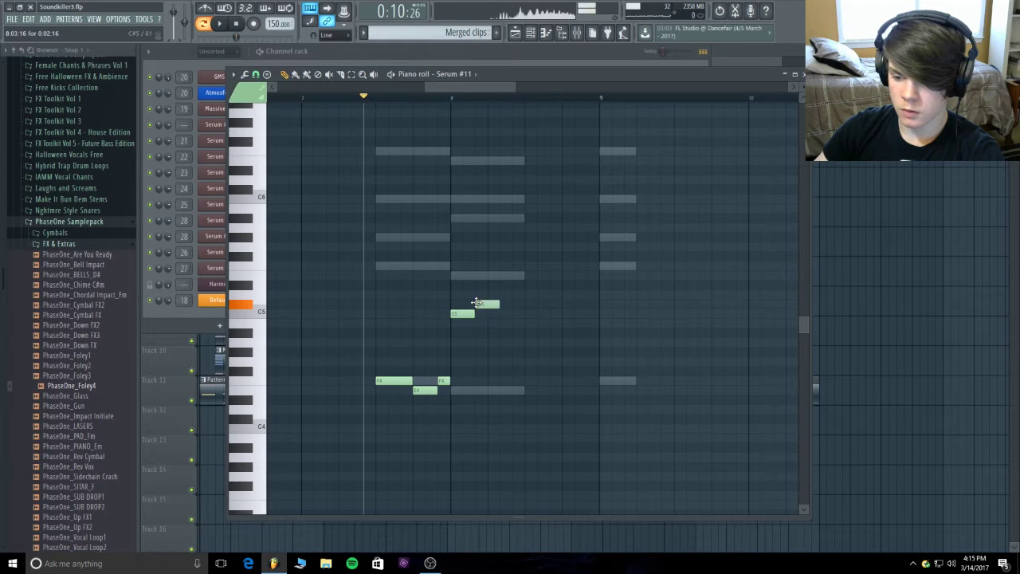
click(488, 315)
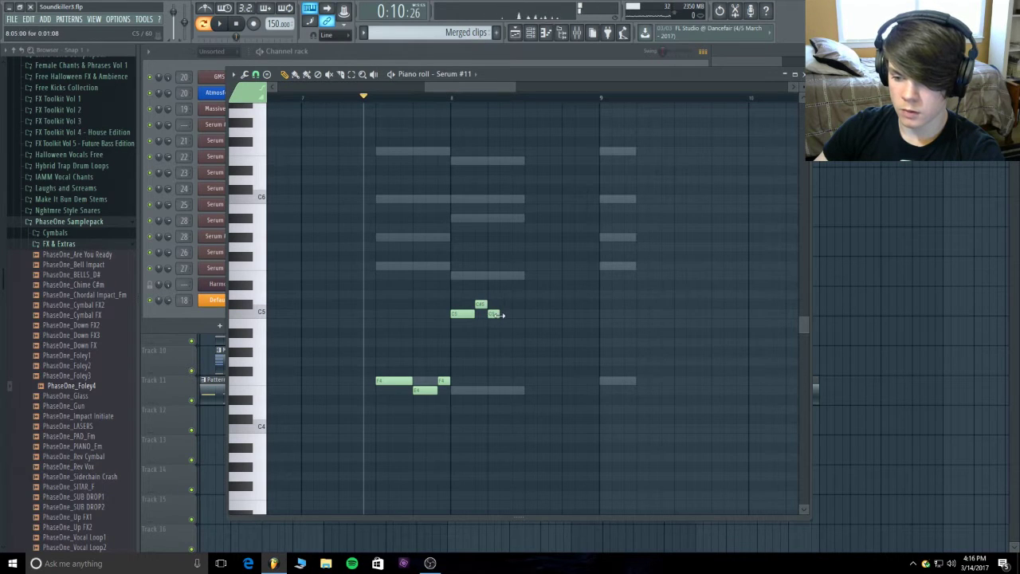
key(space)
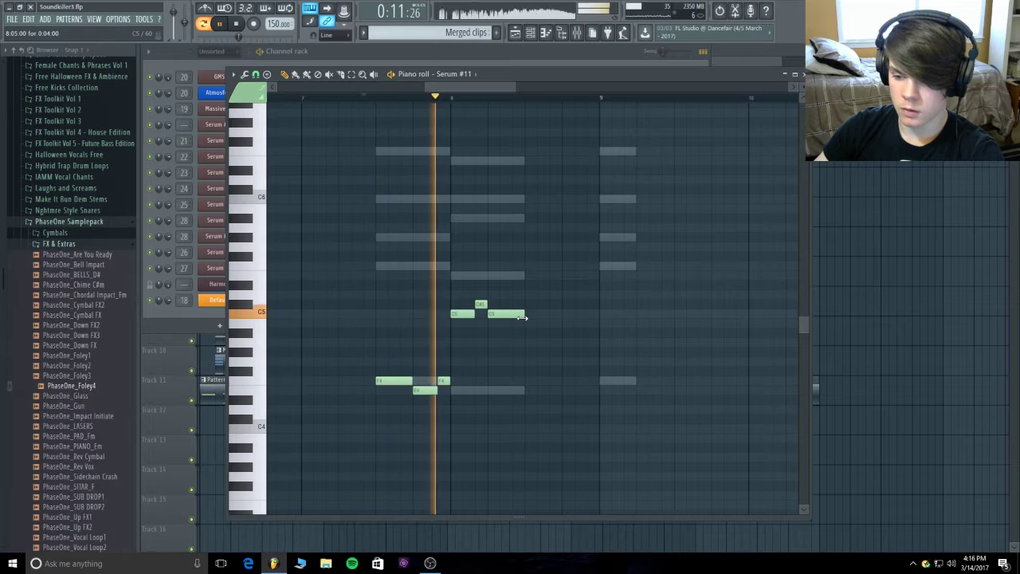
key(space)
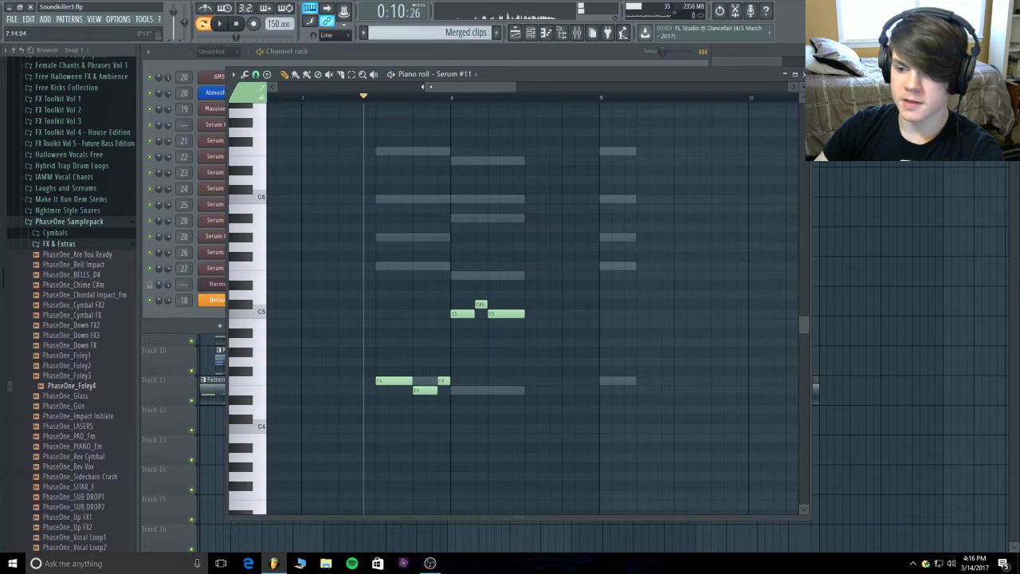
key(Page_Down)
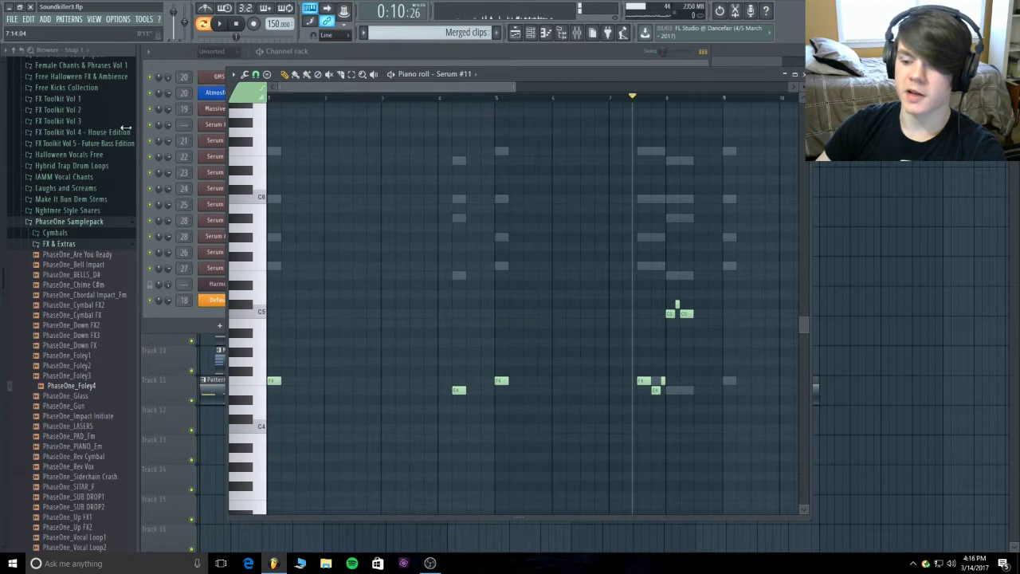
click(801, 74)
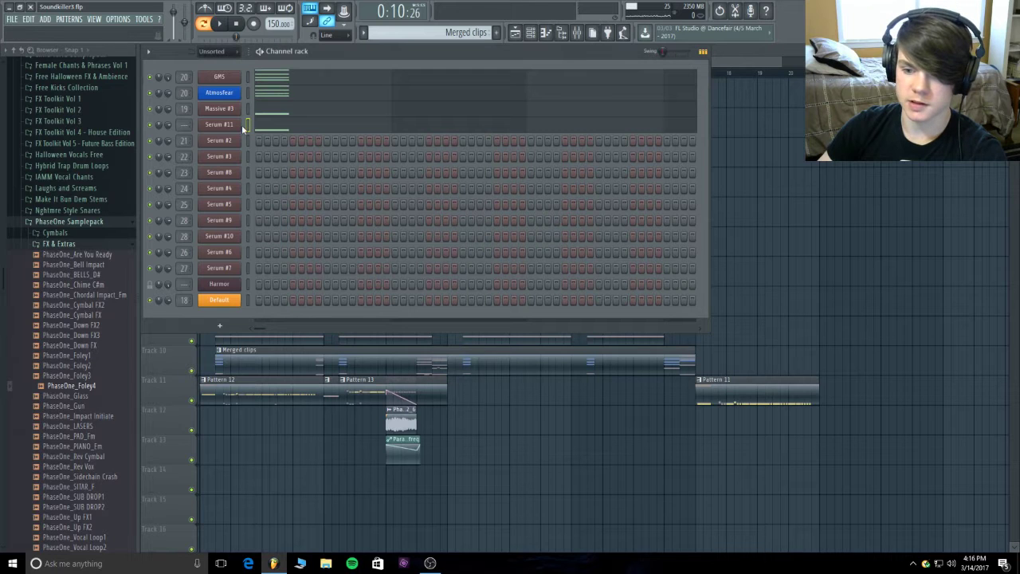
- Open the Serum #11 editor and audition Hard Lead with pattern playback and alternating C4 and F4 notes, checking its portamento glide
key(space)
click(223, 125)
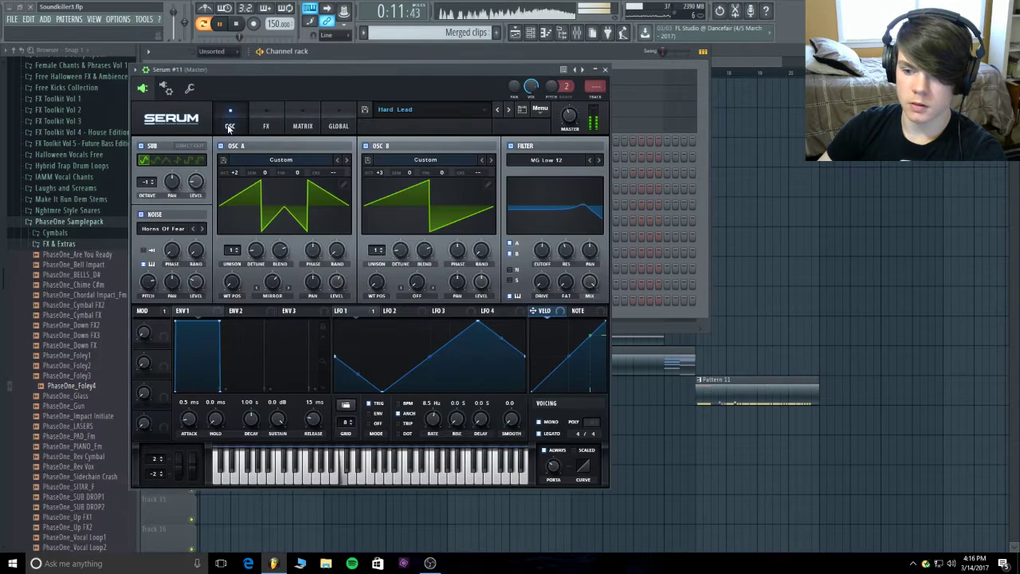
key(space)
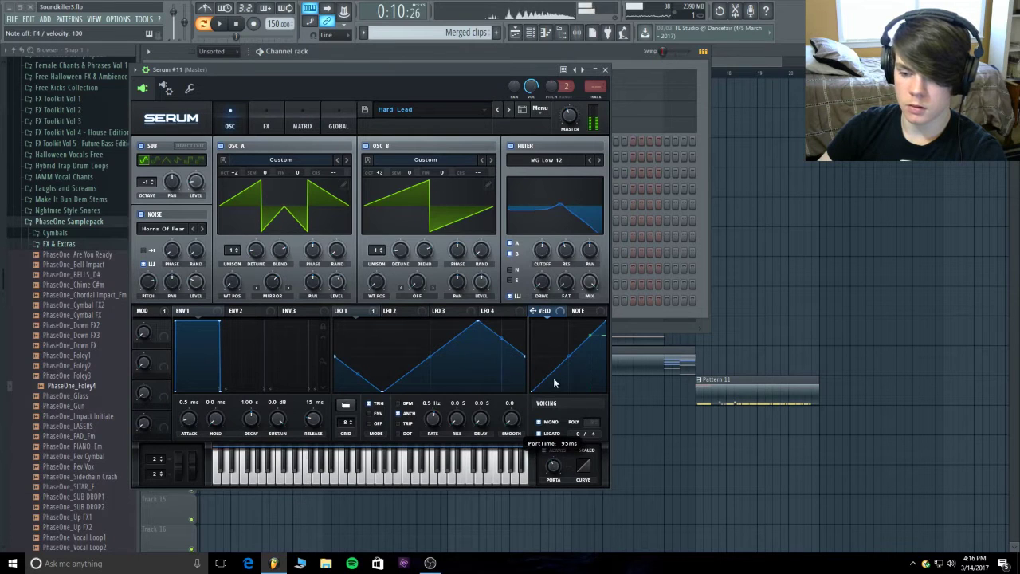
key(z)
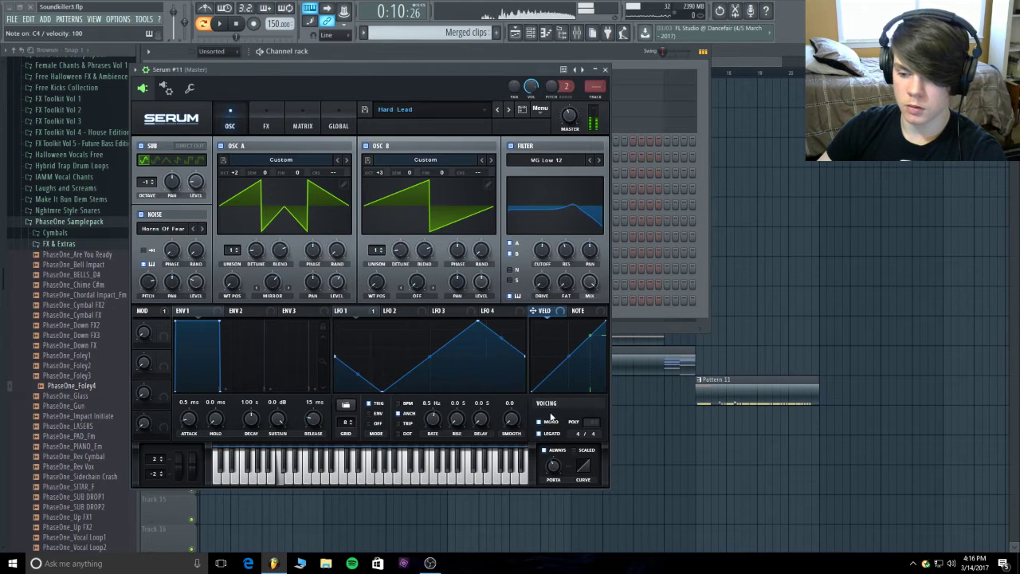
key(v)
key(z)
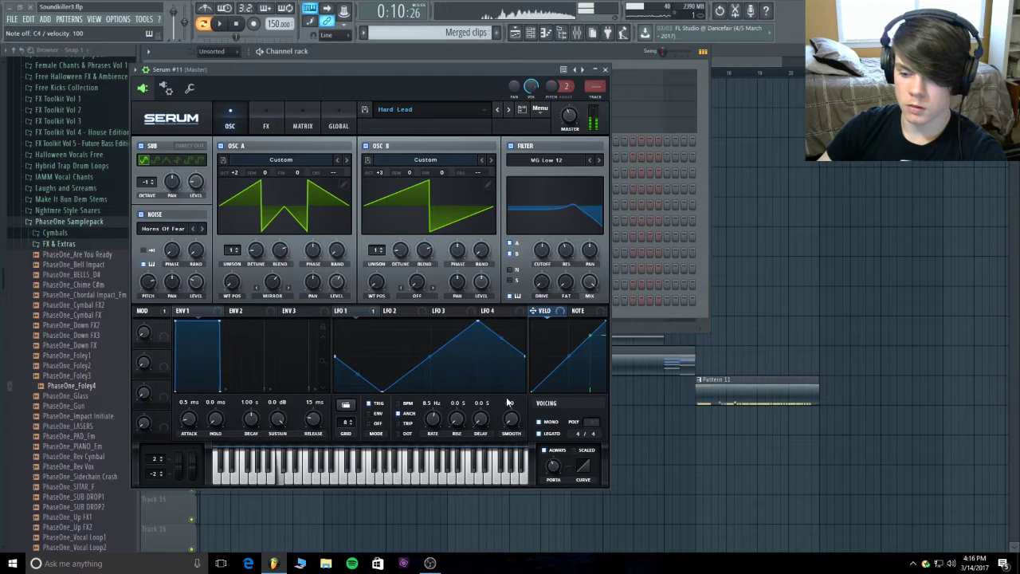
key(v)
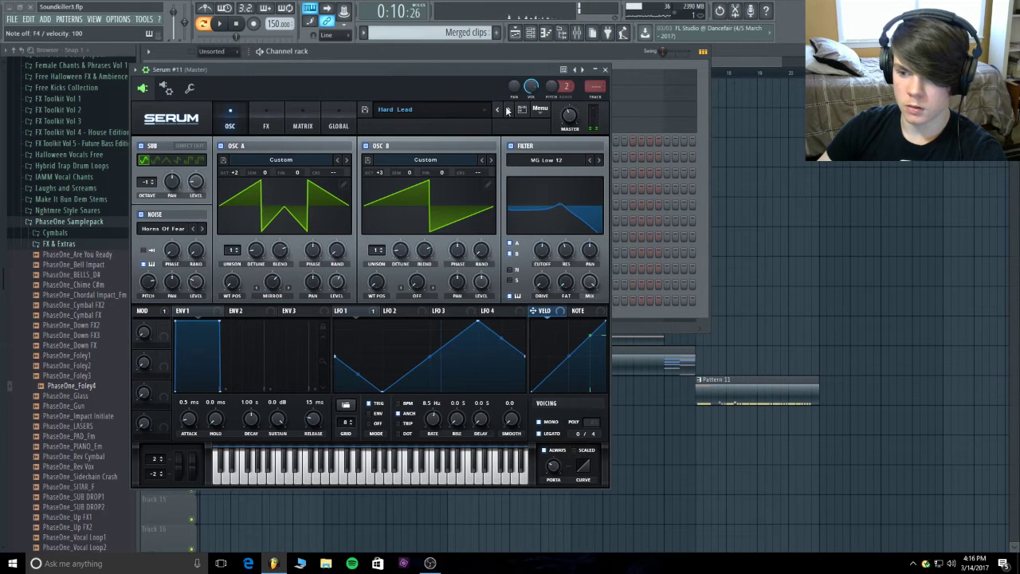
key(v)
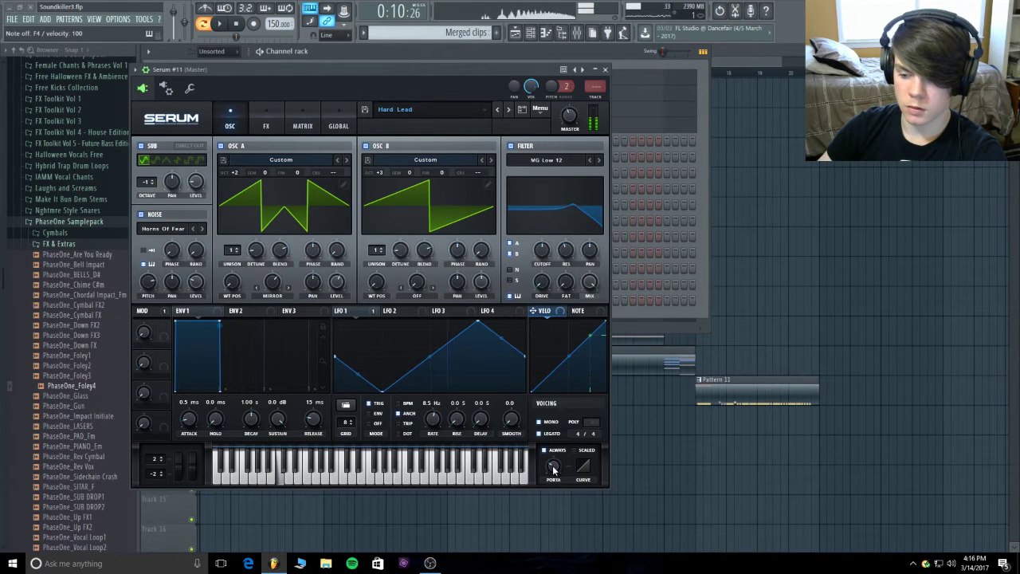
key(z)
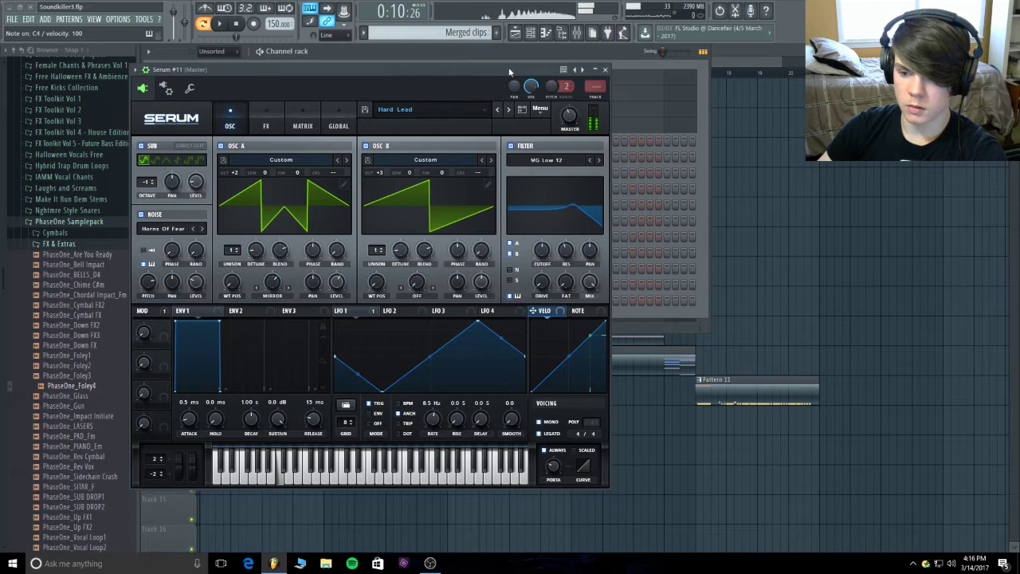
- Raise the multiband compressor's gain in Serum #11's effects, check it against pattern playback, and close the editor
click(220, 24)
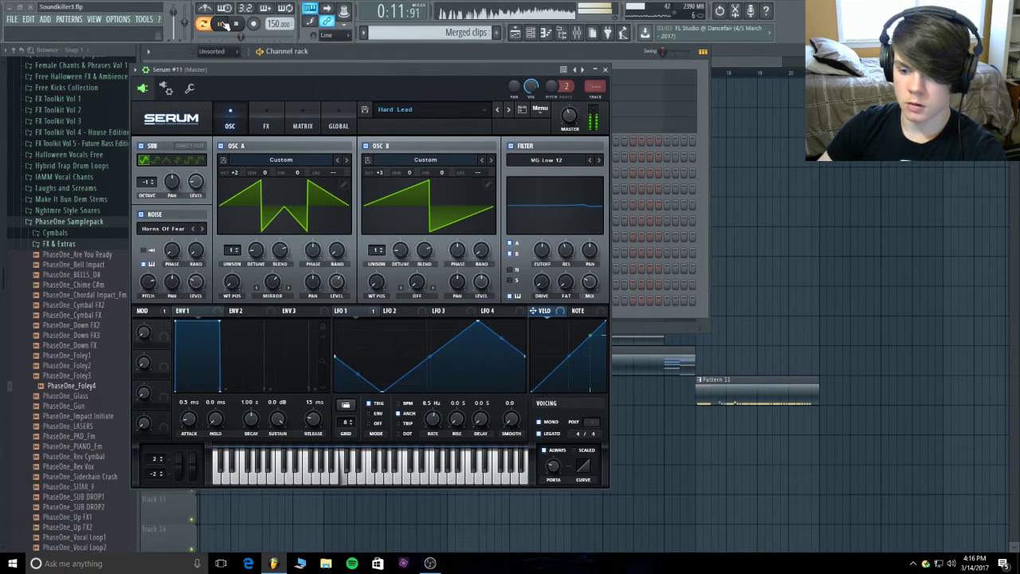
click(236, 24)
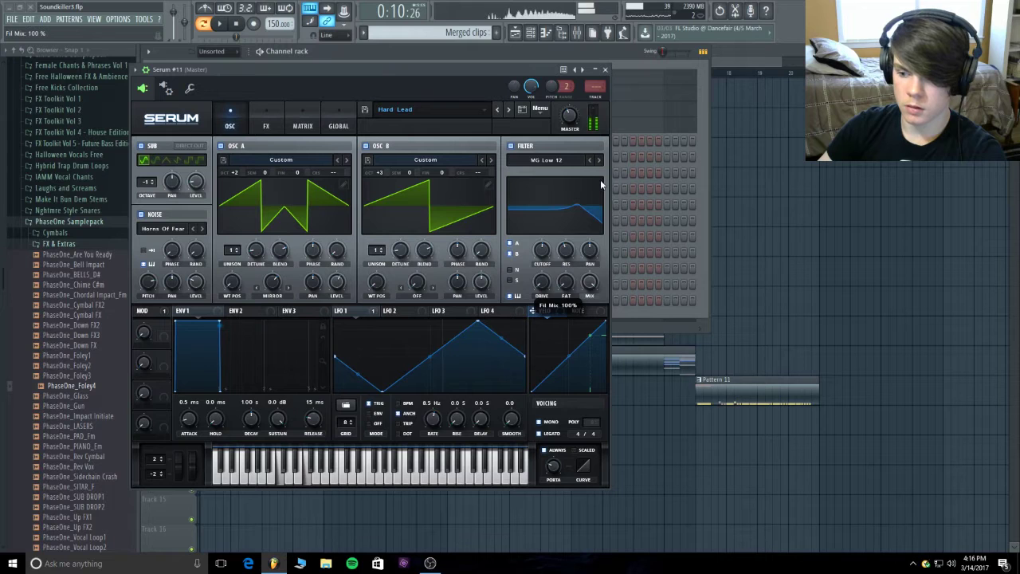
click(268, 121)
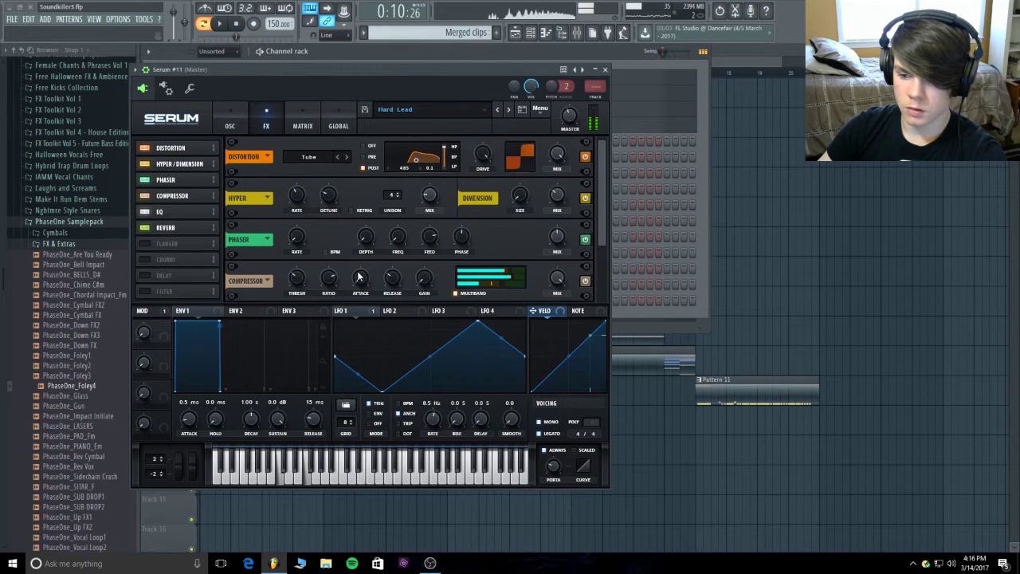
drag(425, 283, 430, 255)
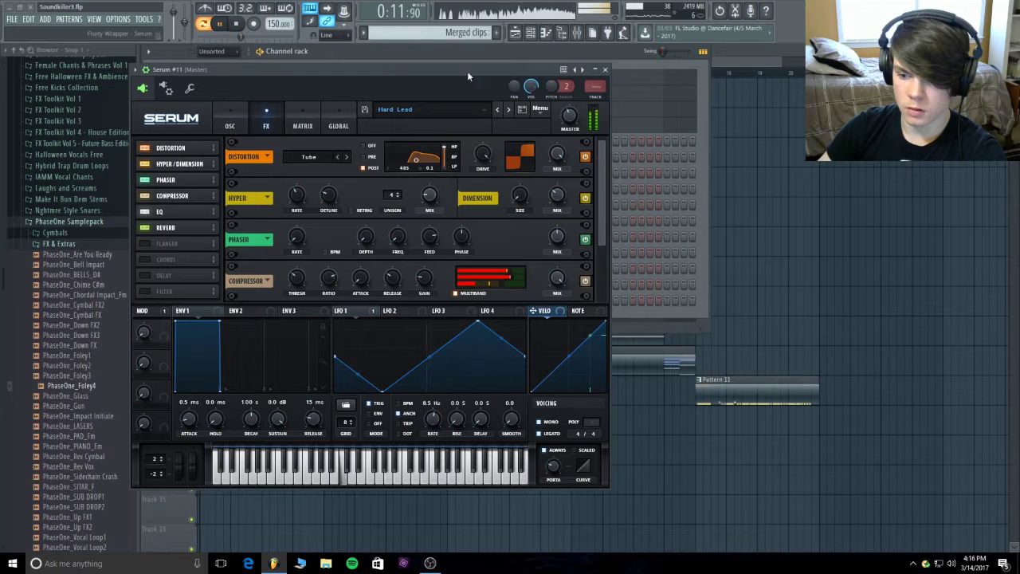
click(605, 69)
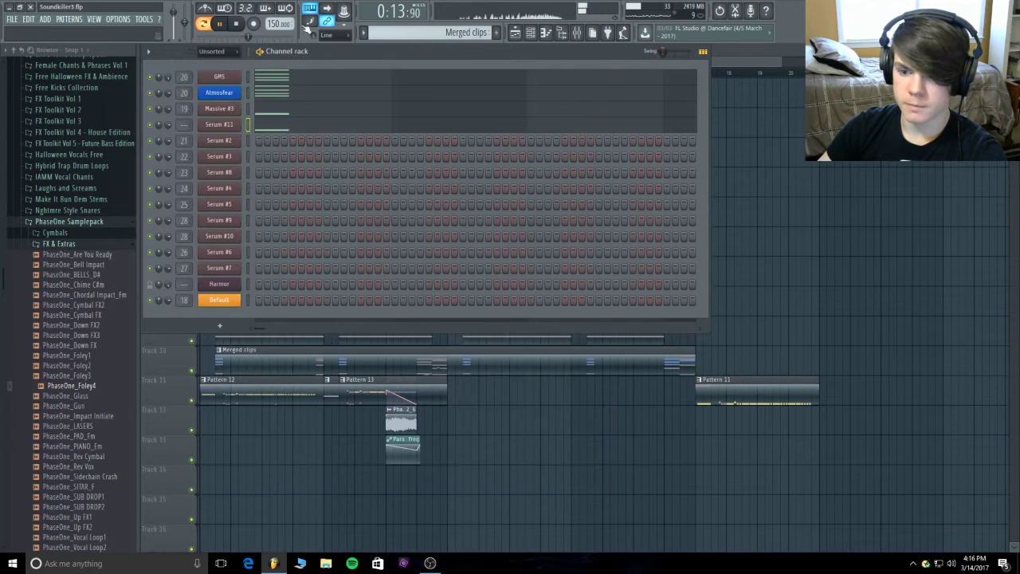
click(236, 24)
- Play the melody from bar 7 in Serum #11's piano roll and close the piano roll
click(311, 121)
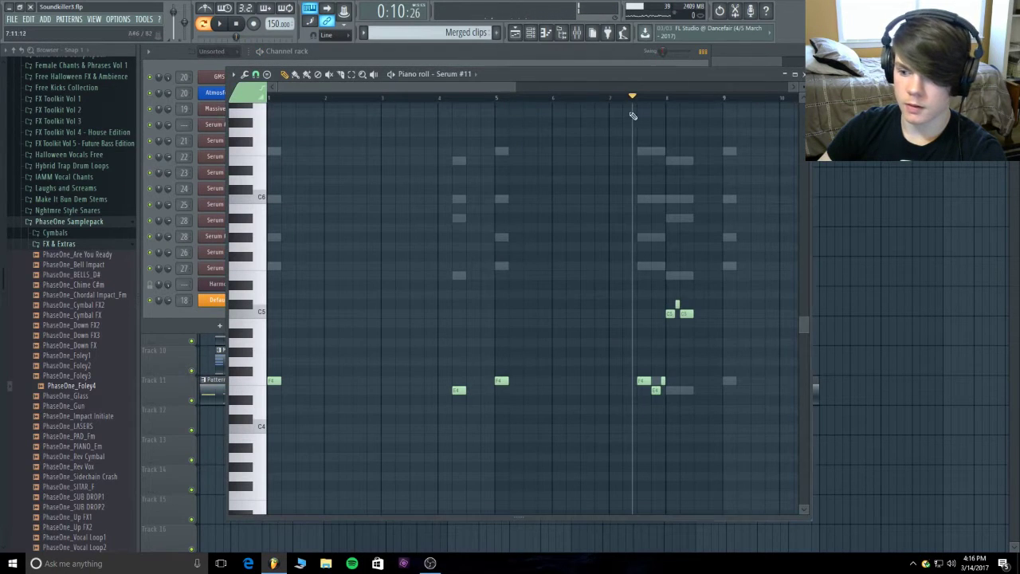
key(space)
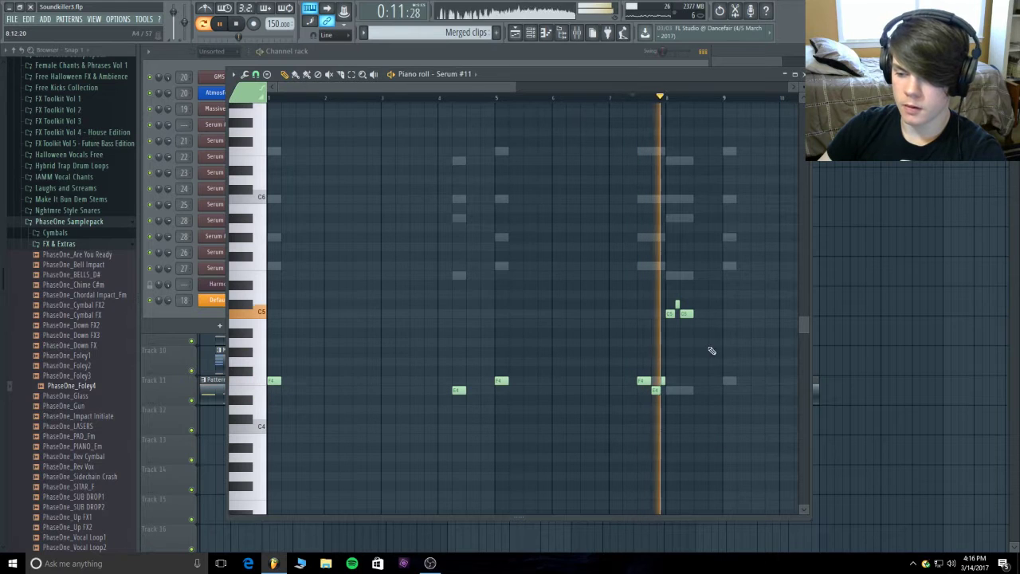
key(space)
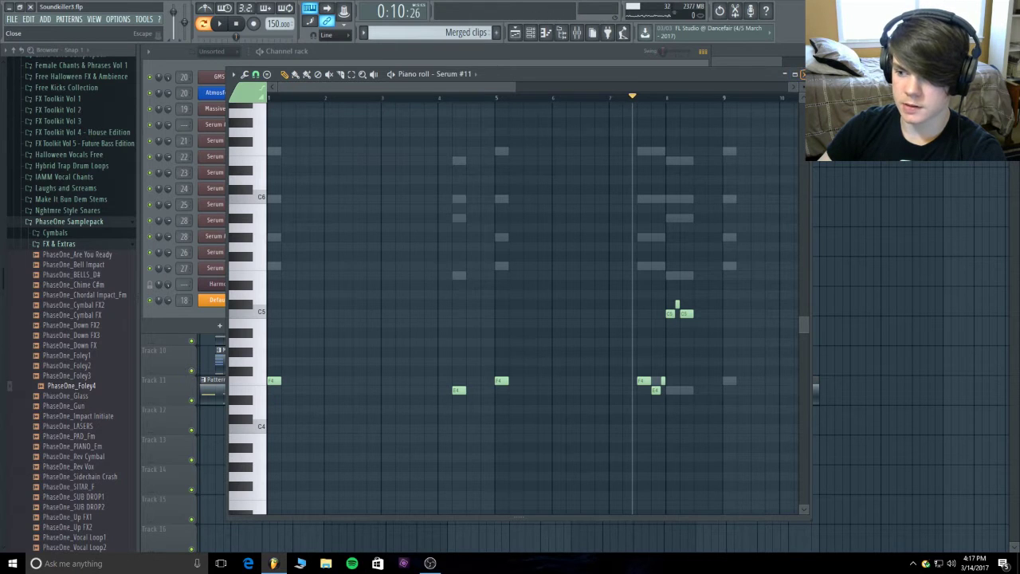
click(802, 73)
- Solo Serum #11, lower its filter resonance to about 27%, audition it with test notes and playback, and clear the solo
right_click(157, 129)
click(219, 124)
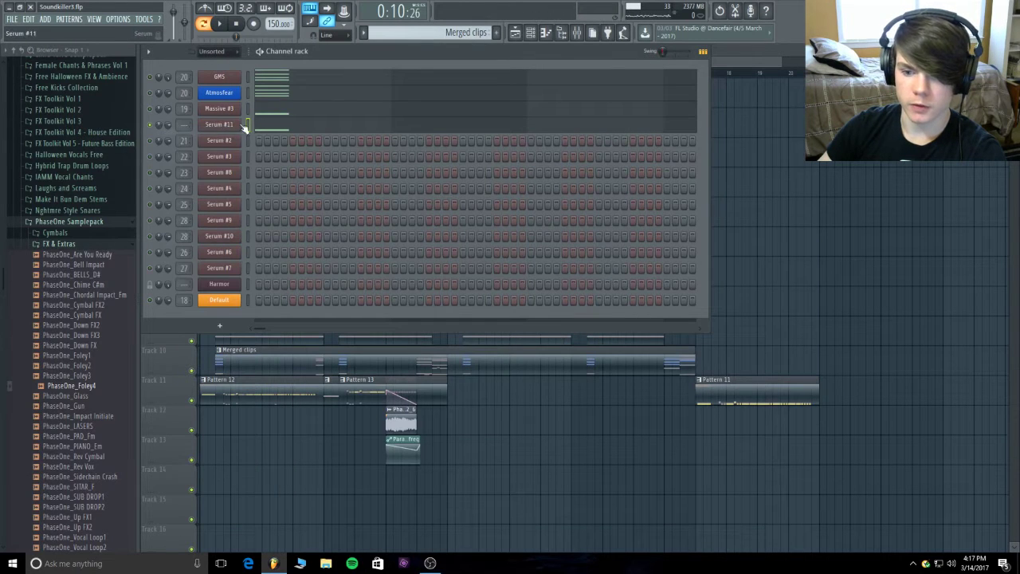
drag(566, 249, 566, 266)
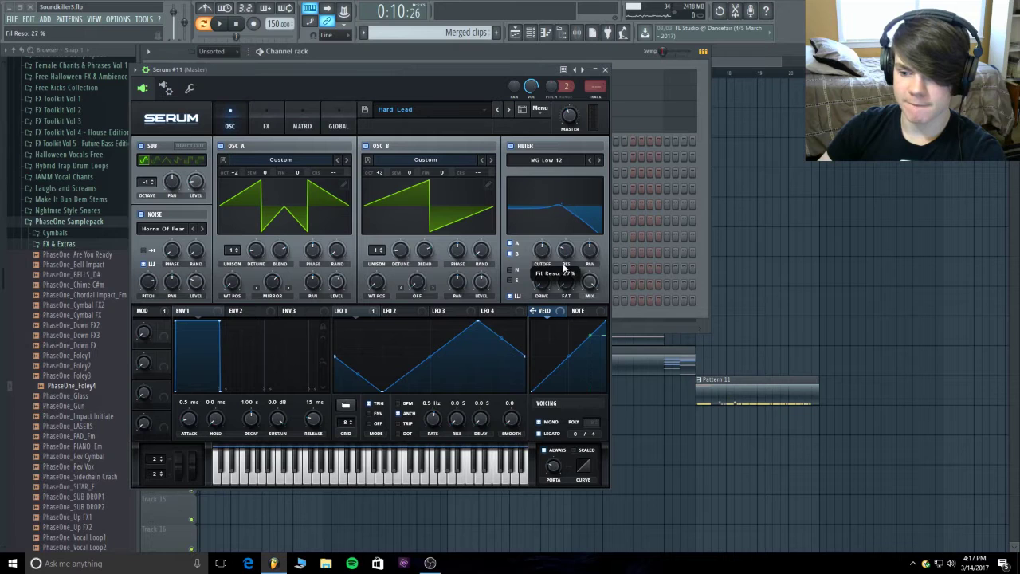
key(x)
key(2)
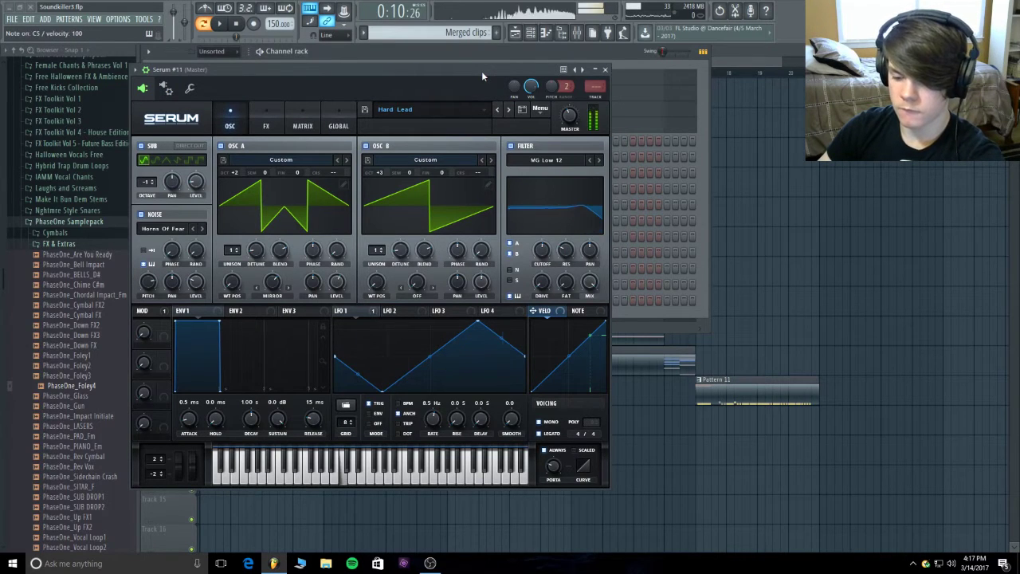
mouse_move(571, 251)
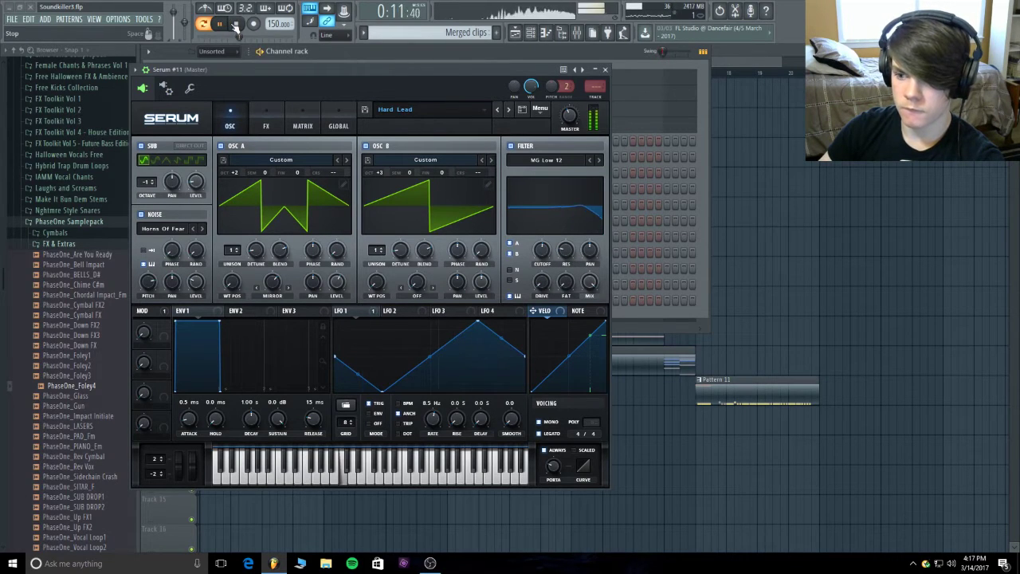
click(605, 70)
key(space)
right_click(151, 128)
key(Escape)
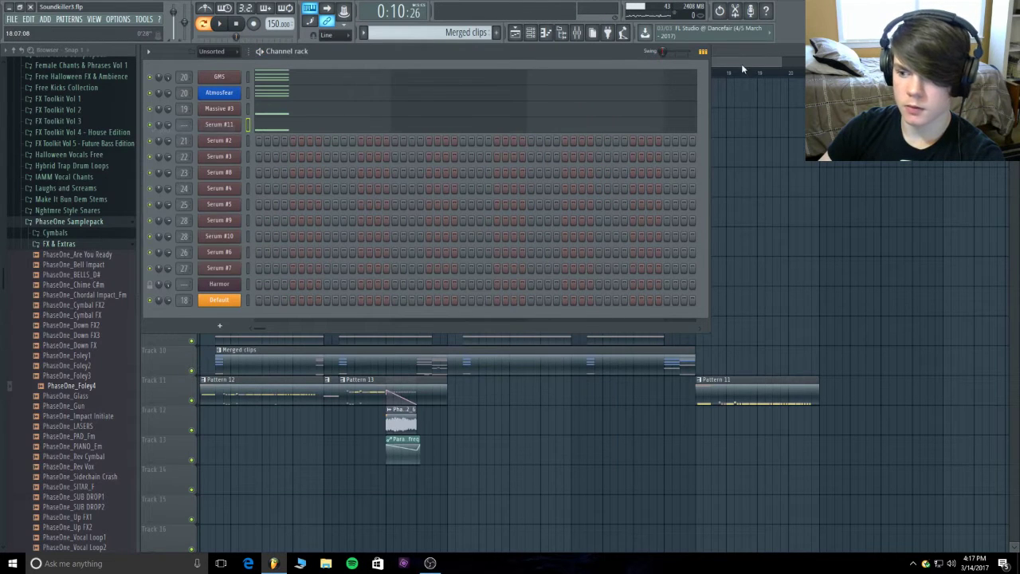
- Play the full arrangement from the start in song mode, past bar 8, to hear the lead in context
click(741, 69)
key(space)
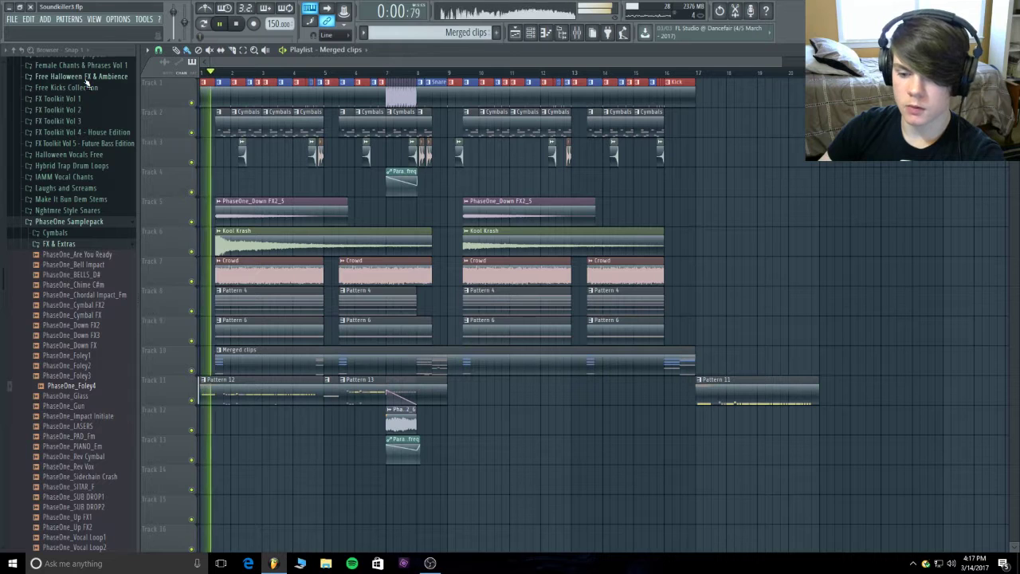
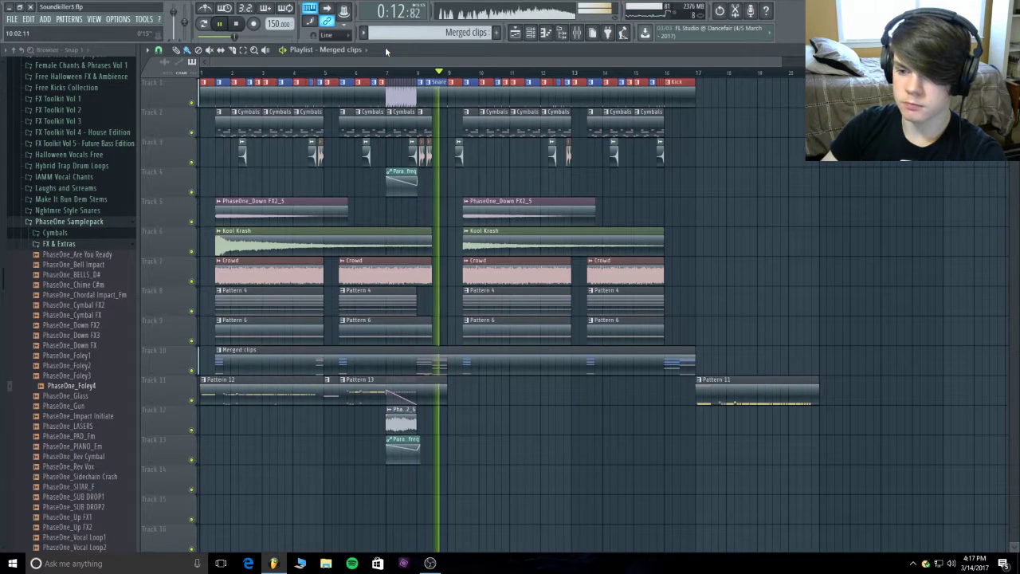
key(space)
- Replace Serum #11's sound with the Hardstyle Lead preset from the user's My Presets synths
click(530, 31)
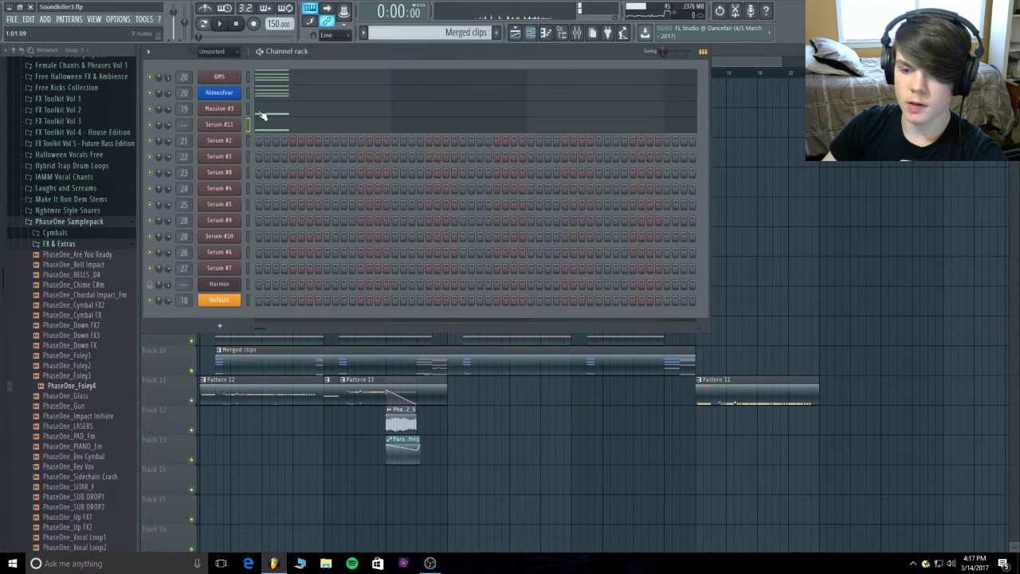
click(236, 126)
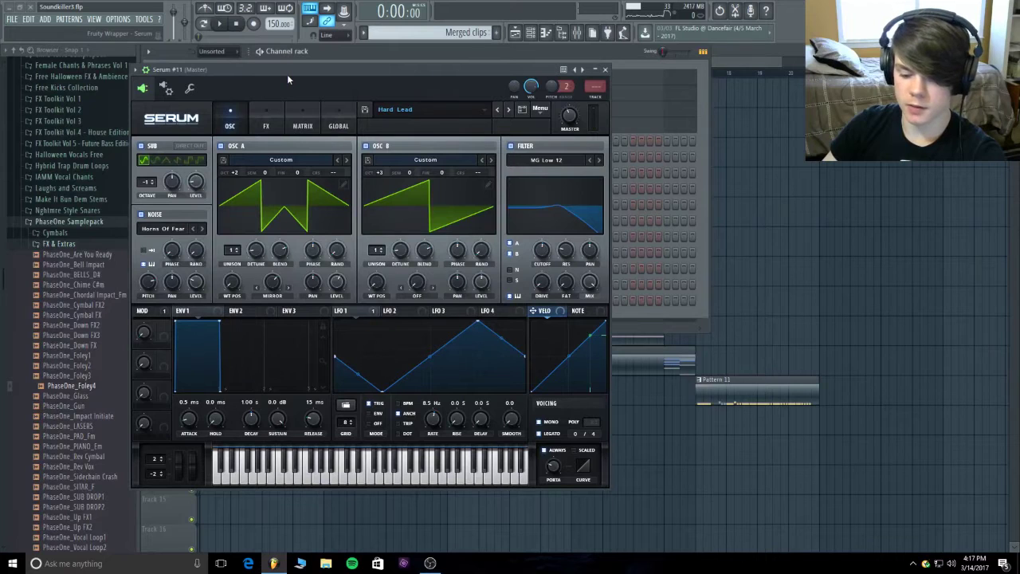
key(v)
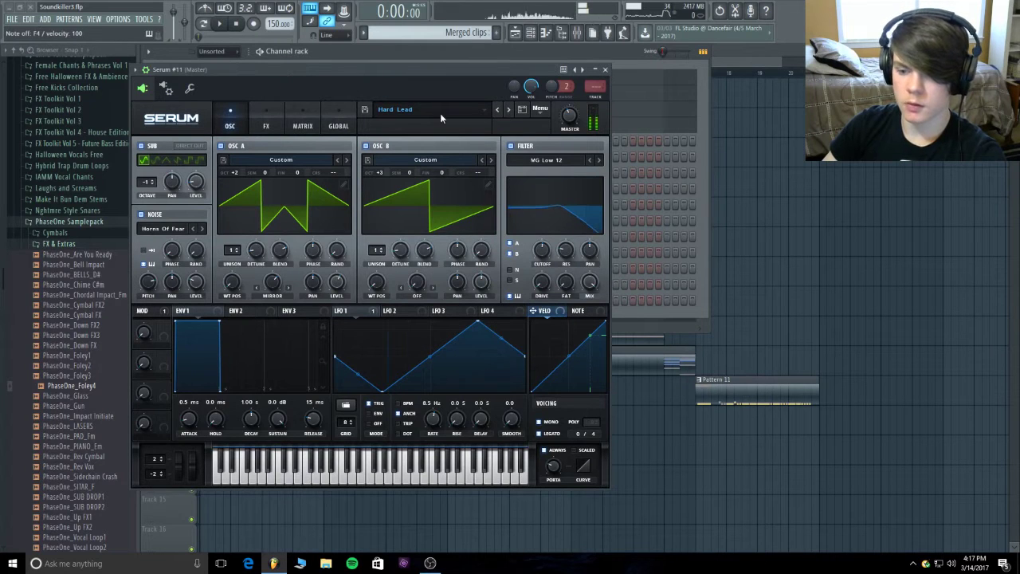
click(434, 118)
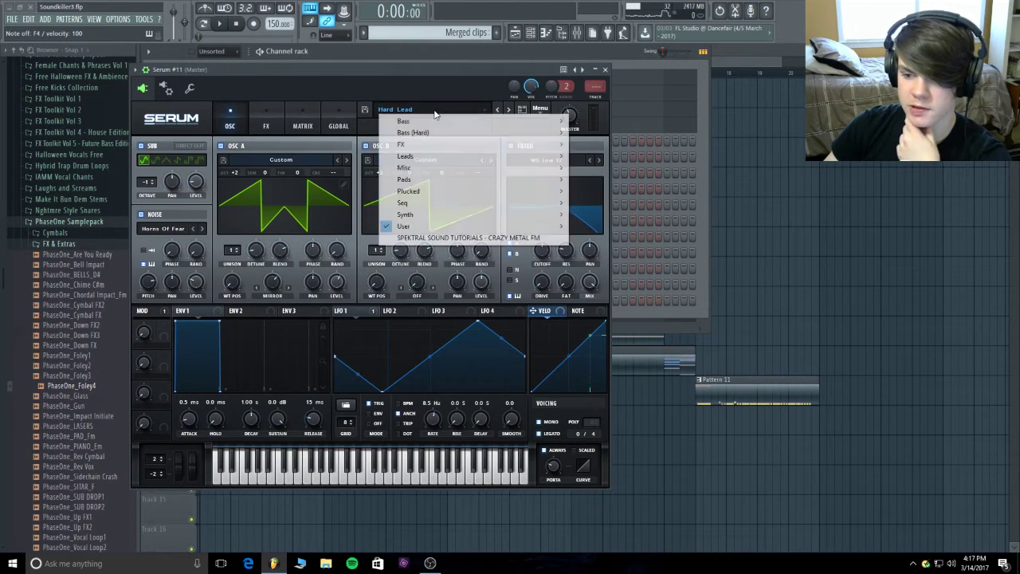
mouse_move(446, 227)
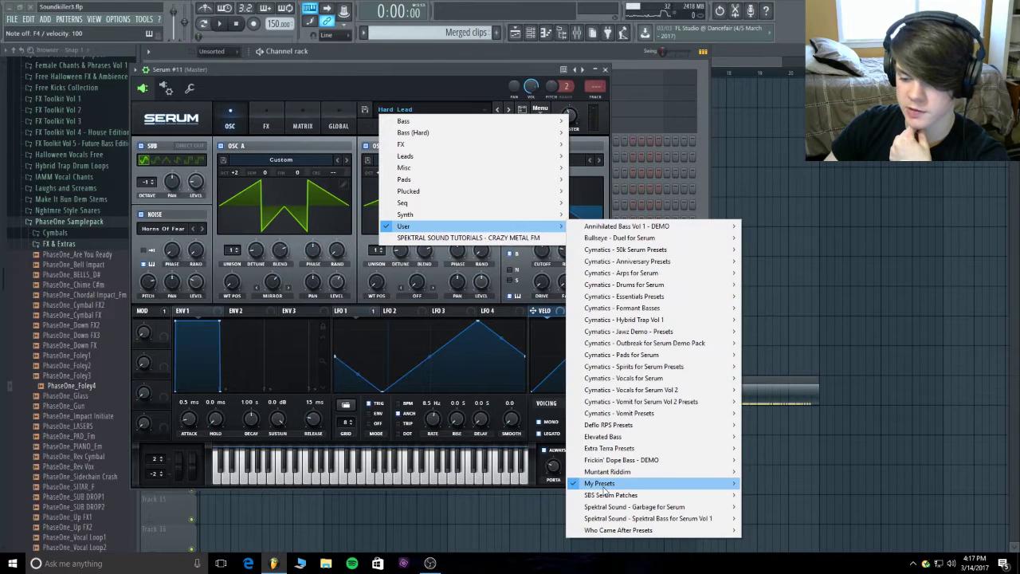
mouse_move(606, 483)
mouse_move(776, 500)
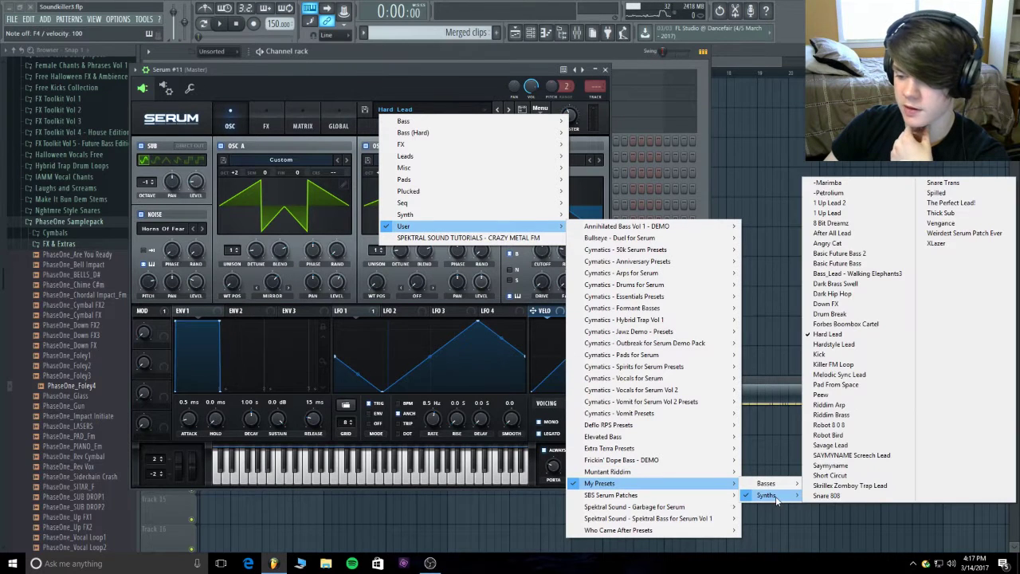
click(873, 345)
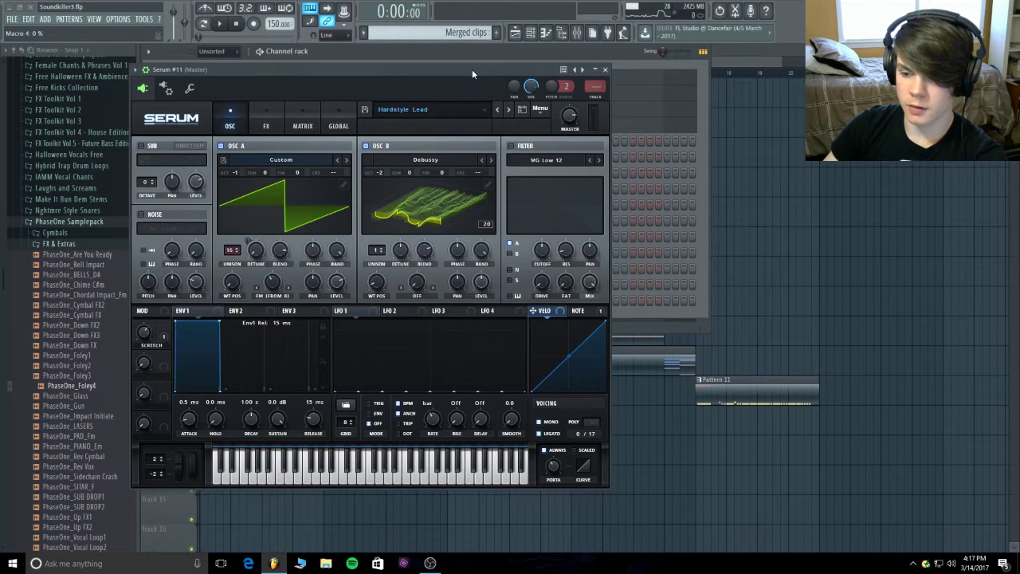
- Audition the Hardstyle Lead preset in Serum #11 with a few test notes
key(e)
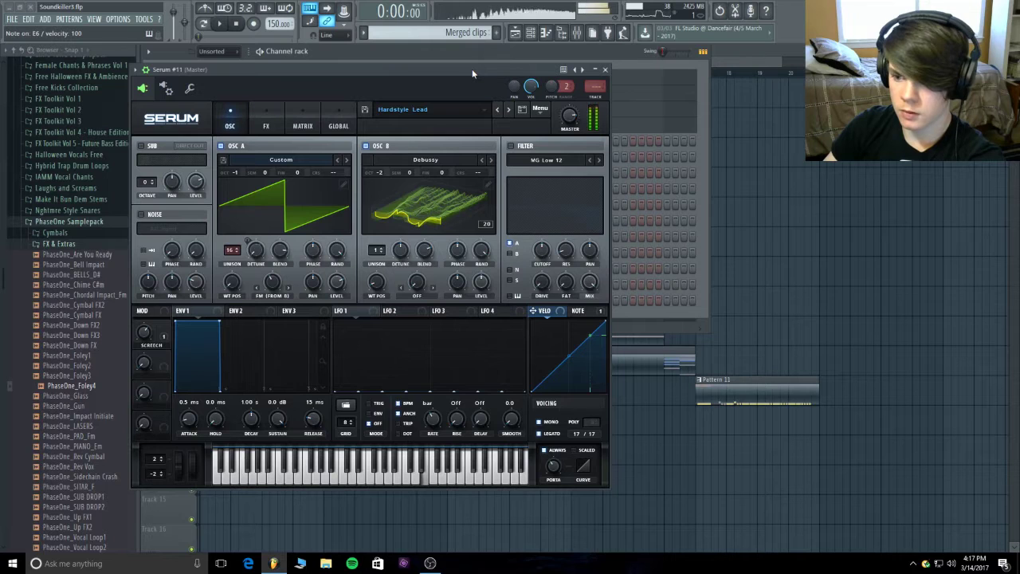
key(r)
key(t)
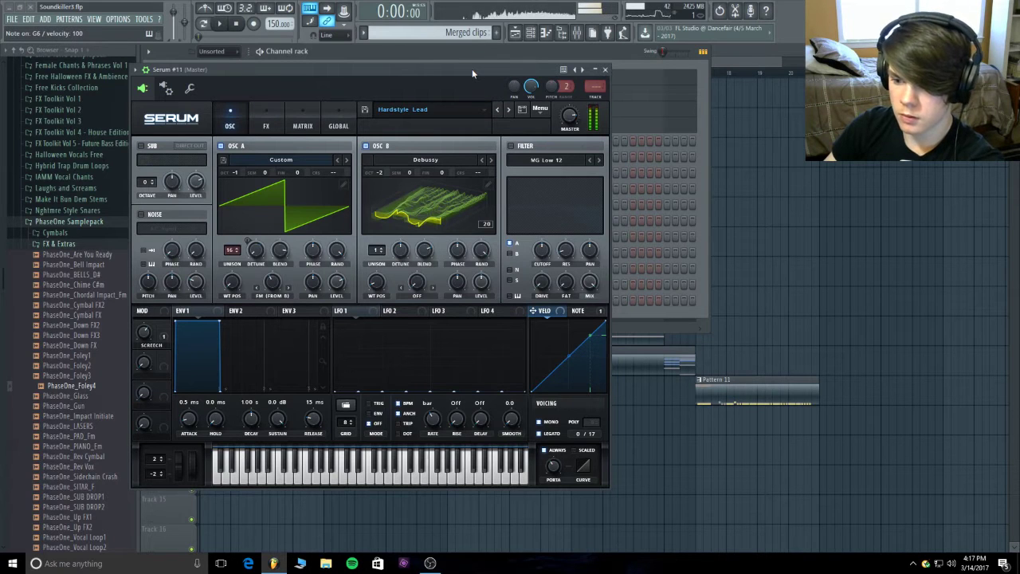
- Step through Serum #11's presets past Kick and Killer FM Loop to Melodic Sync Lead, auditioning with test notes
click(510, 110)
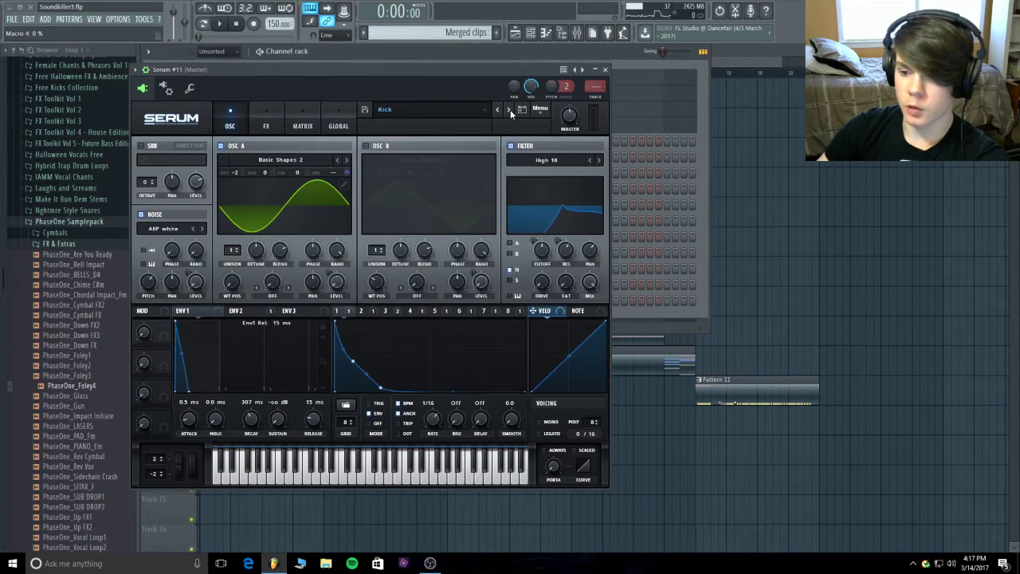
key(h)
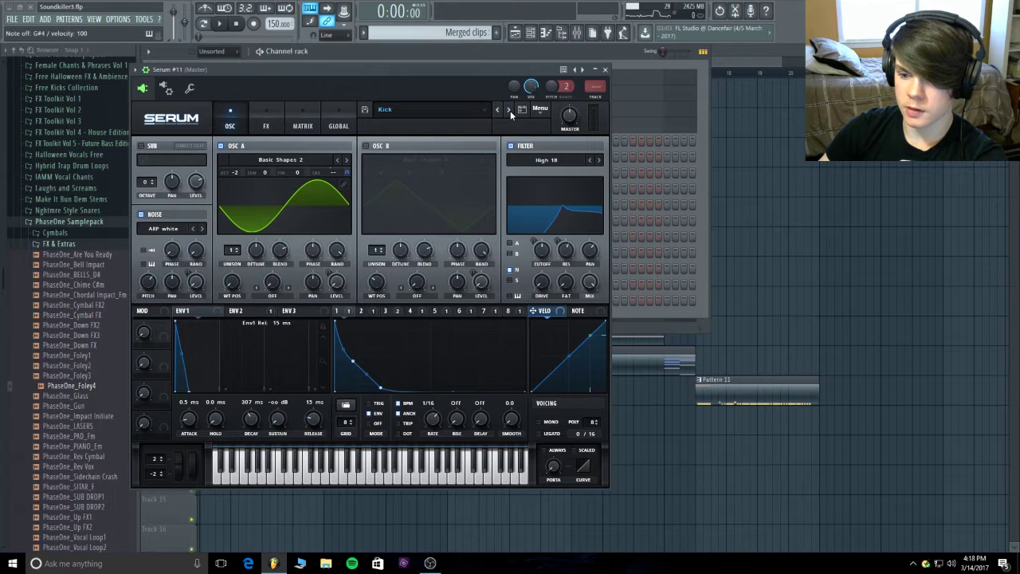
click(511, 111)
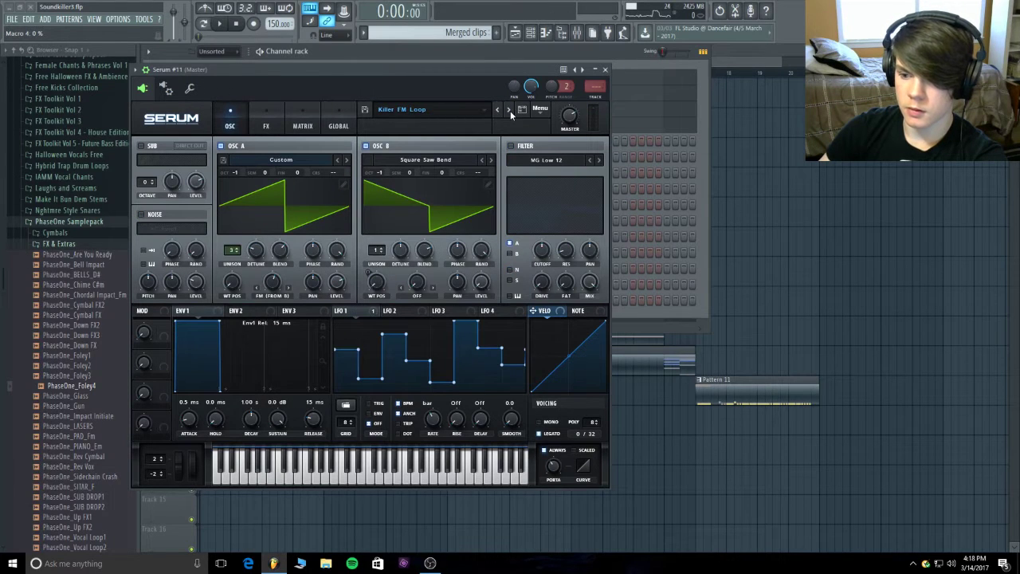
click(510, 111)
key(h)
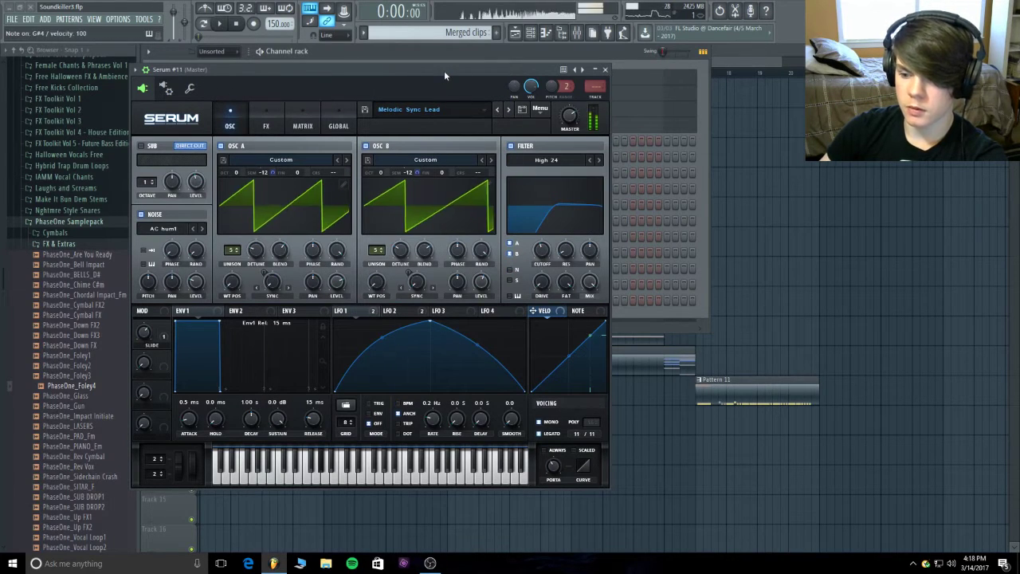
key(h)
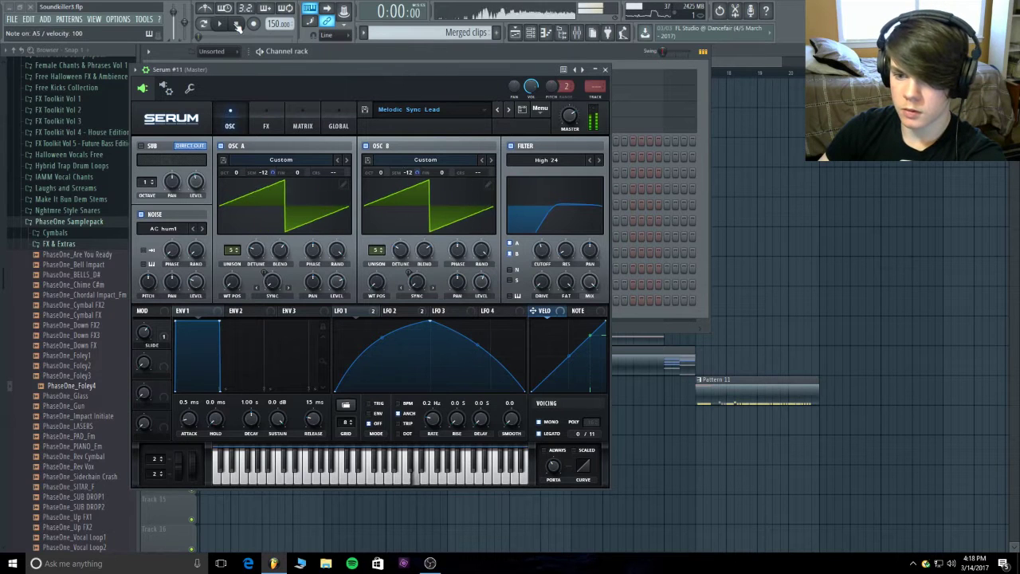
key(x)
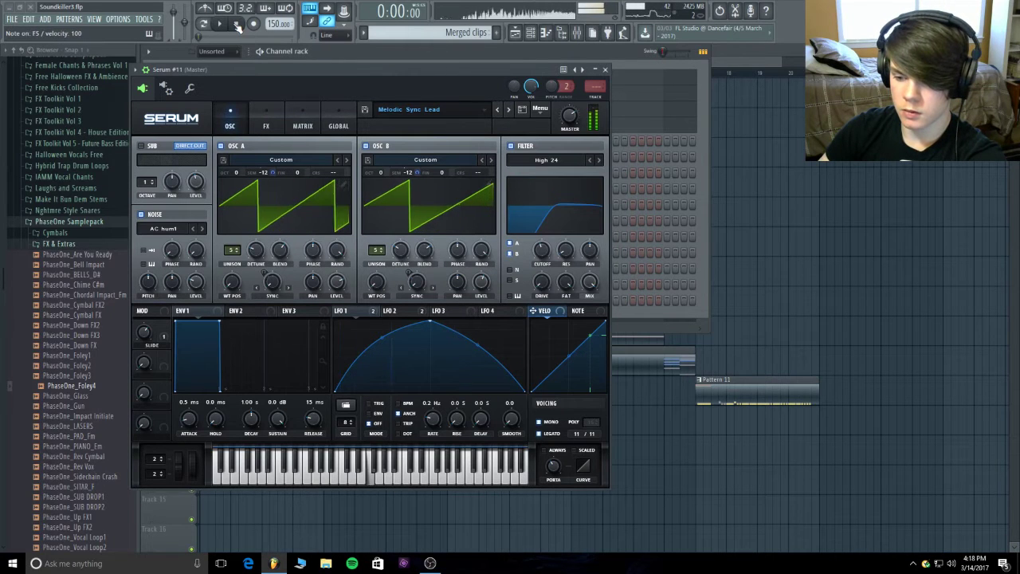
- Enable multiband mode on Serum #11's compressor and compare the sound with the EQ effect off and back on
click(266, 126)
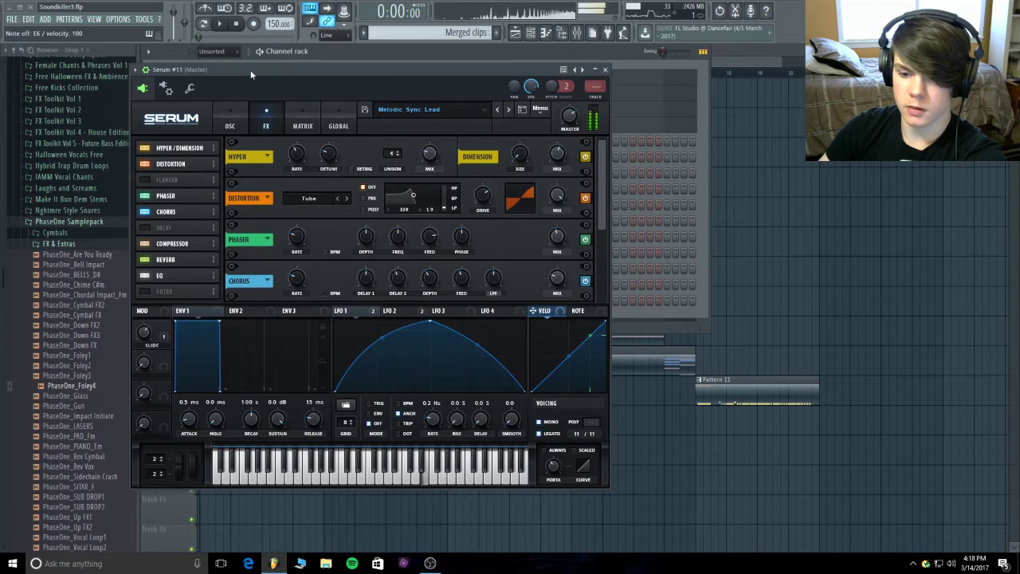
click(156, 266)
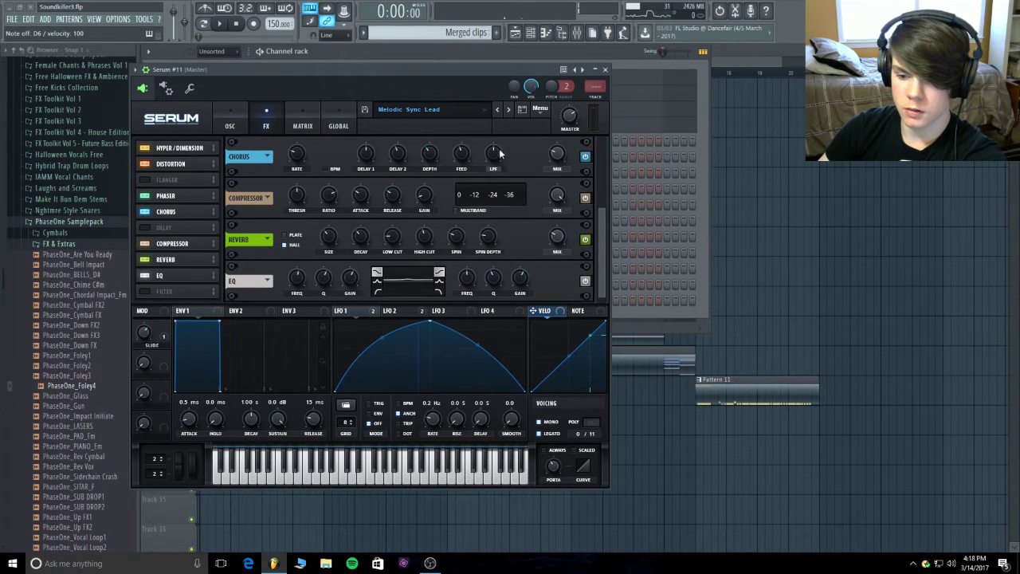
mouse_move(555, 253)
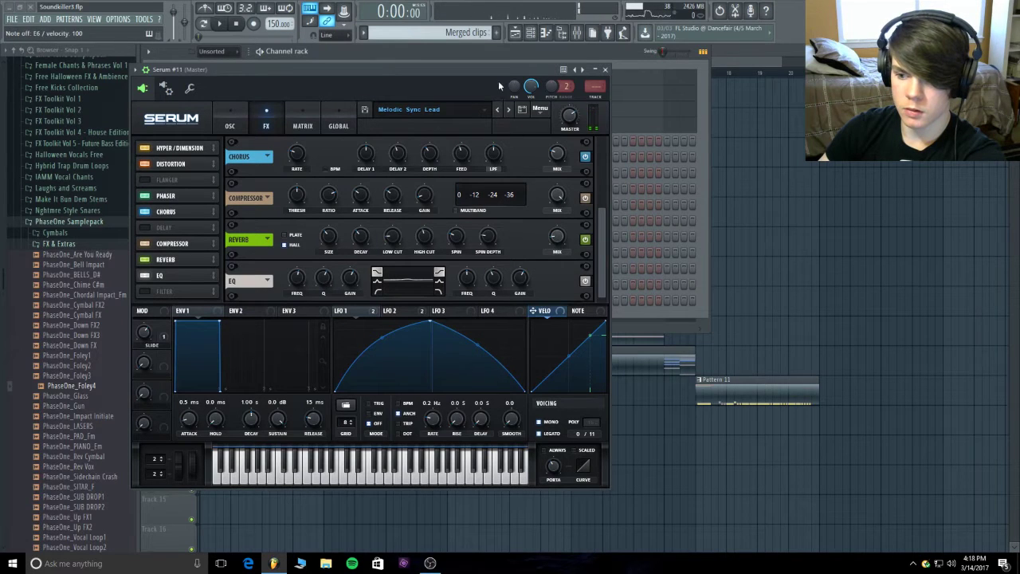
click(456, 209)
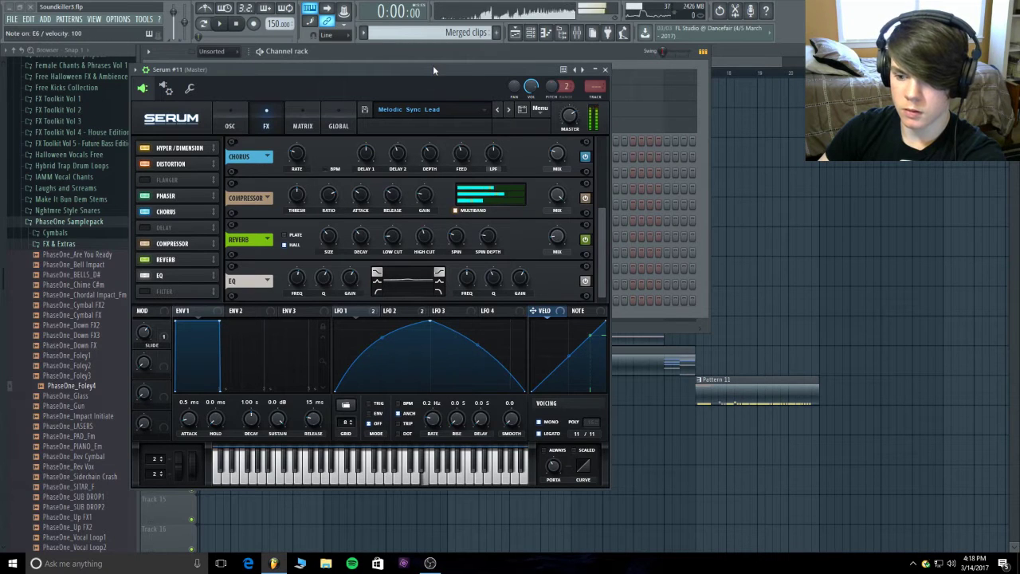
click(144, 275)
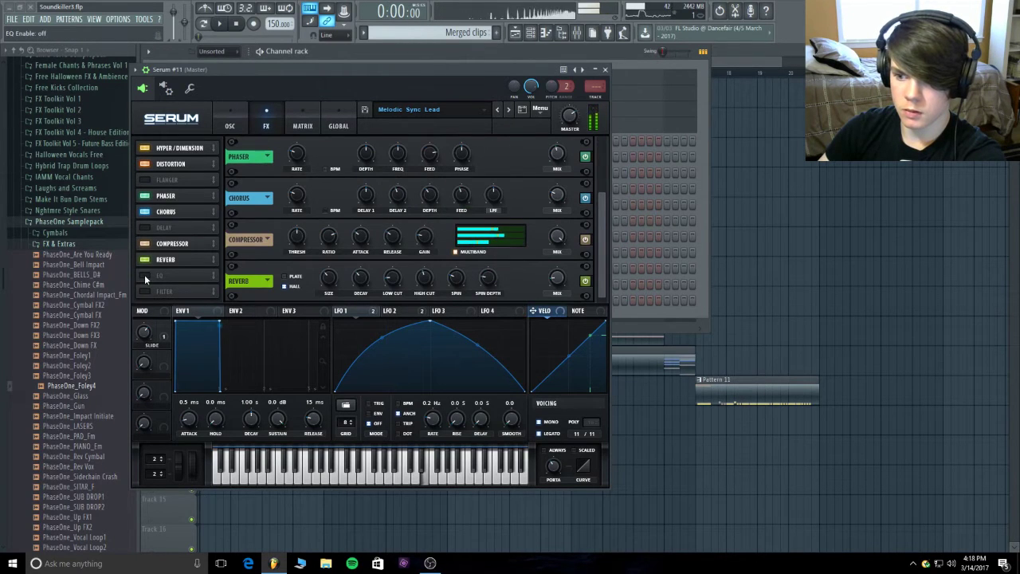
click(144, 275)
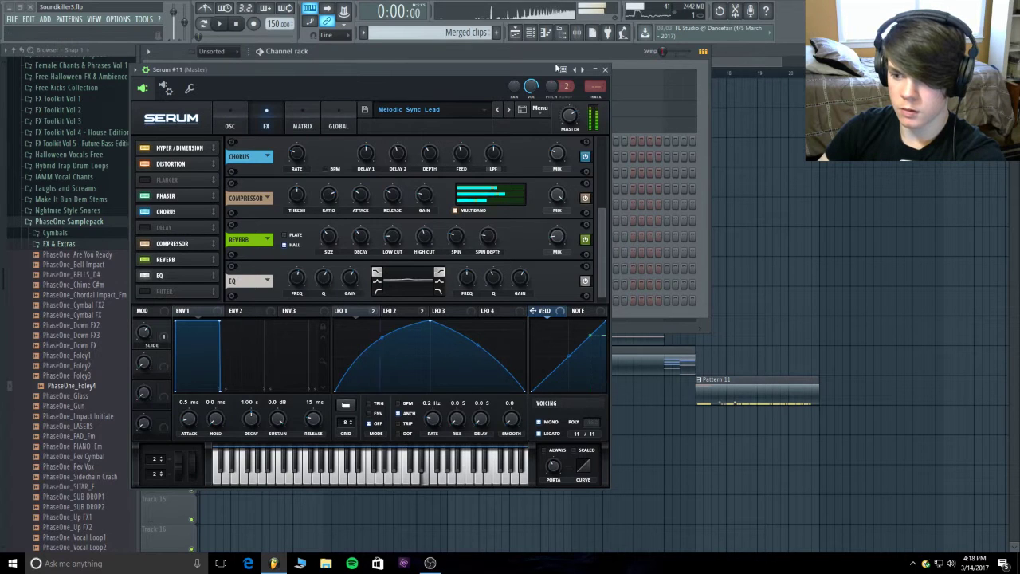
- Close the Serum #11 window and play the merged pattern briefly from the start
click(605, 69)
key(space)
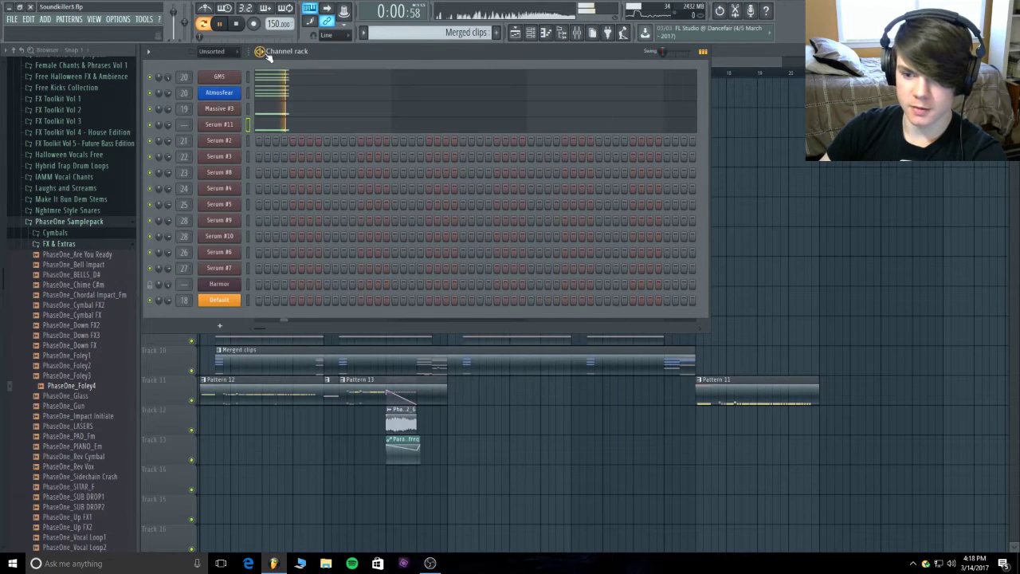
click(238, 24)
- Raise all melody notes in Serum #11's piano roll by one octave, then play them from the start and from bar 4
click(275, 126)
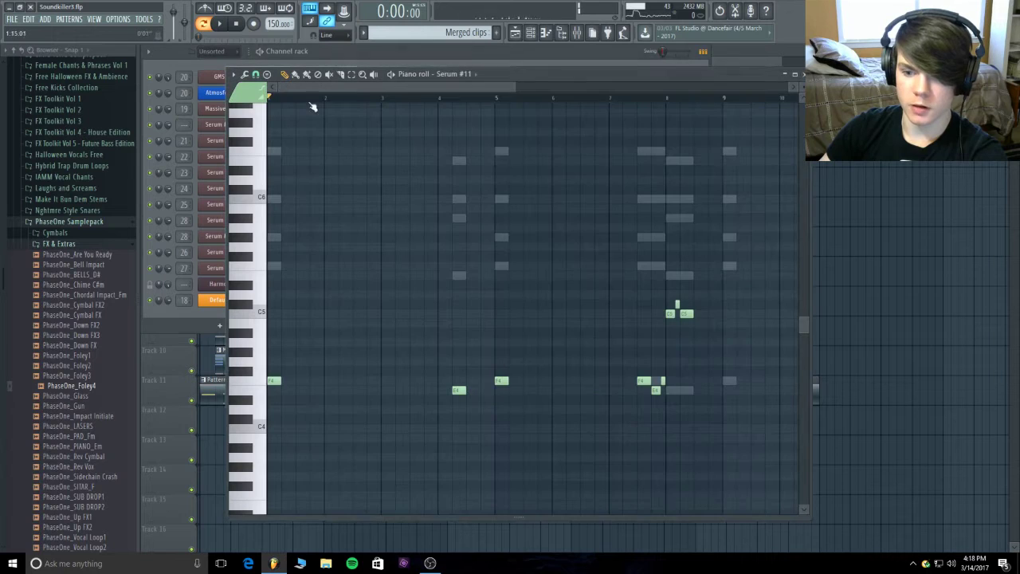
drag(742, 456, 268, 205)
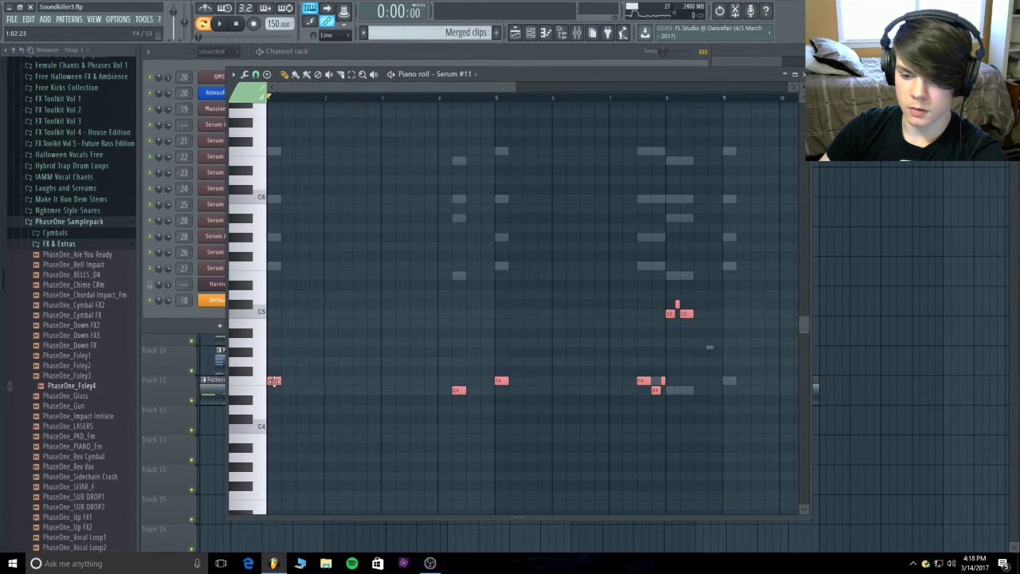
key(ctrl+Up)
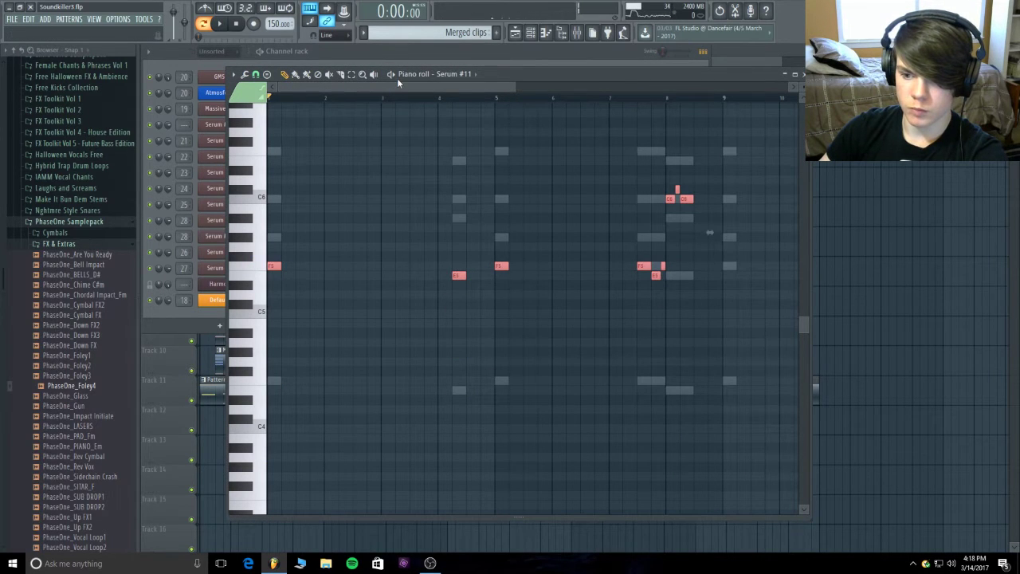
key(space)
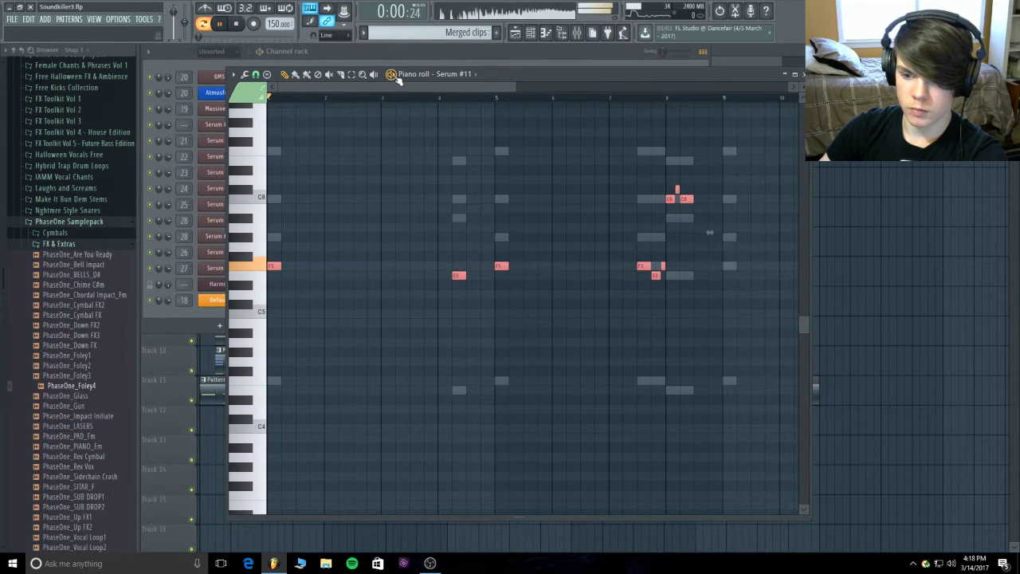
click(453, 98)
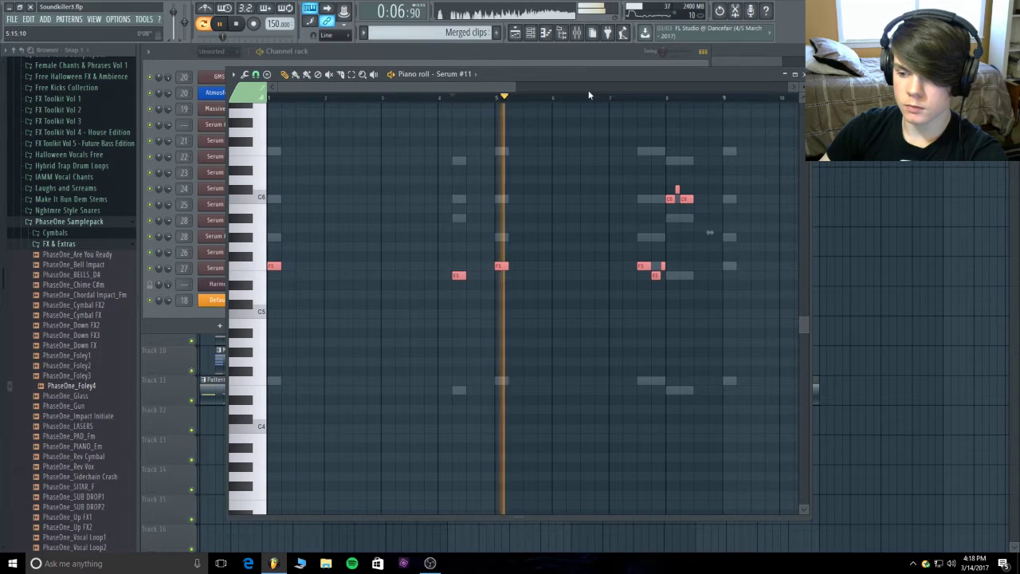
click(803, 74)
key(space)
- Check Serum #11's master volume, then play the melody's final phrase from bar 7 in the piano roll
click(232, 128)
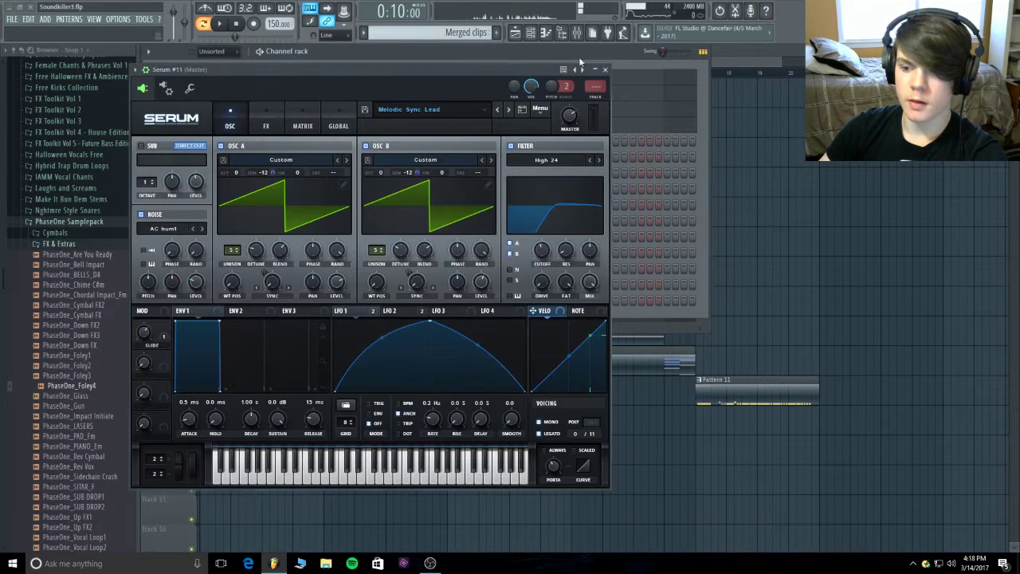
mouse_move(576, 117)
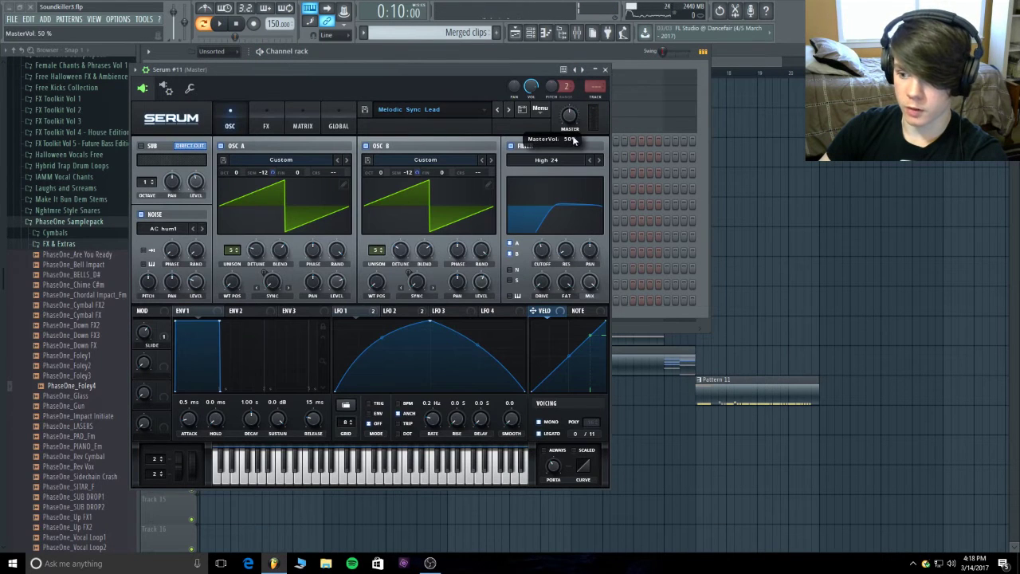
click(605, 70)
click(297, 128)
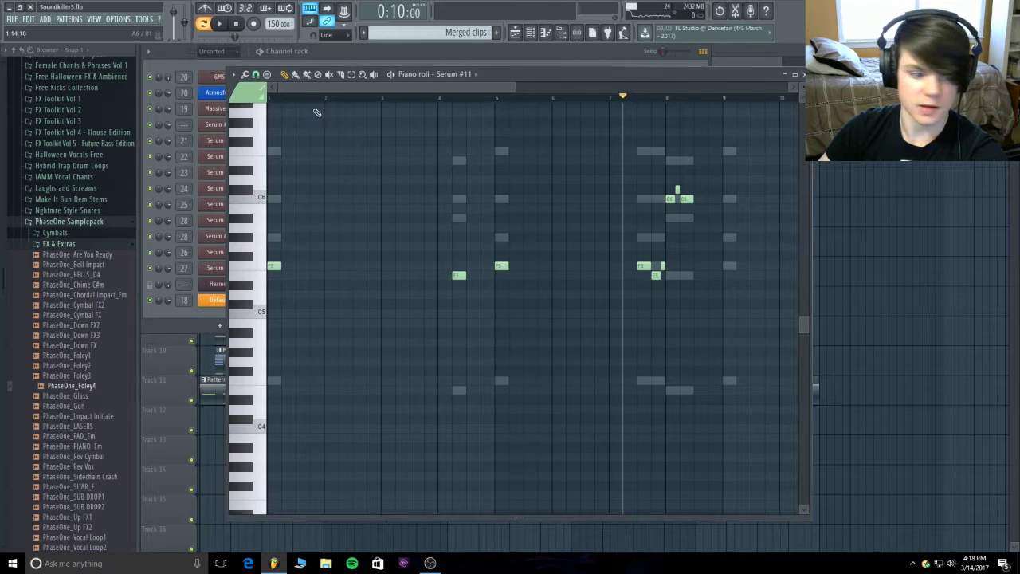
key(space)
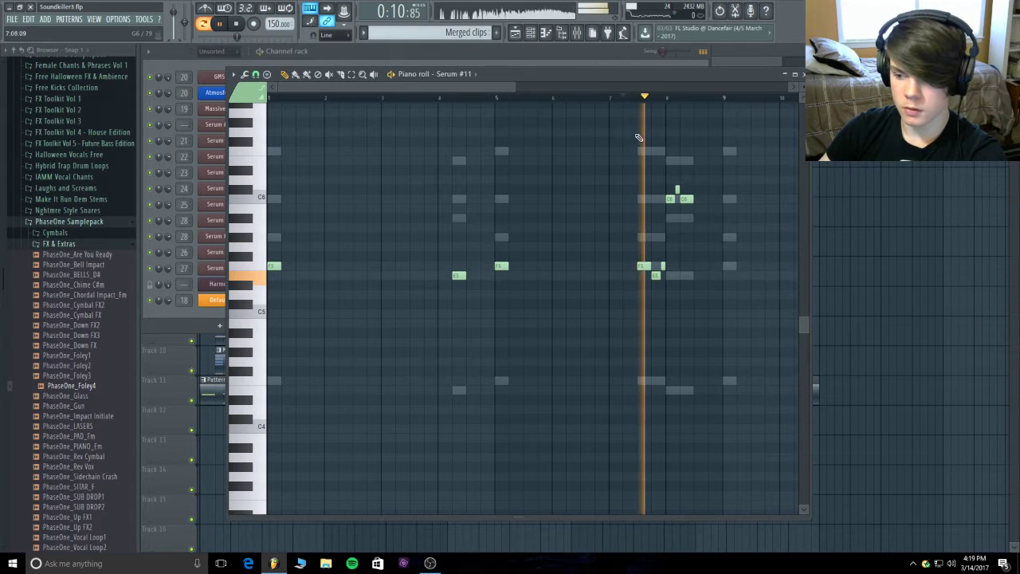
click(802, 73)
key(space)
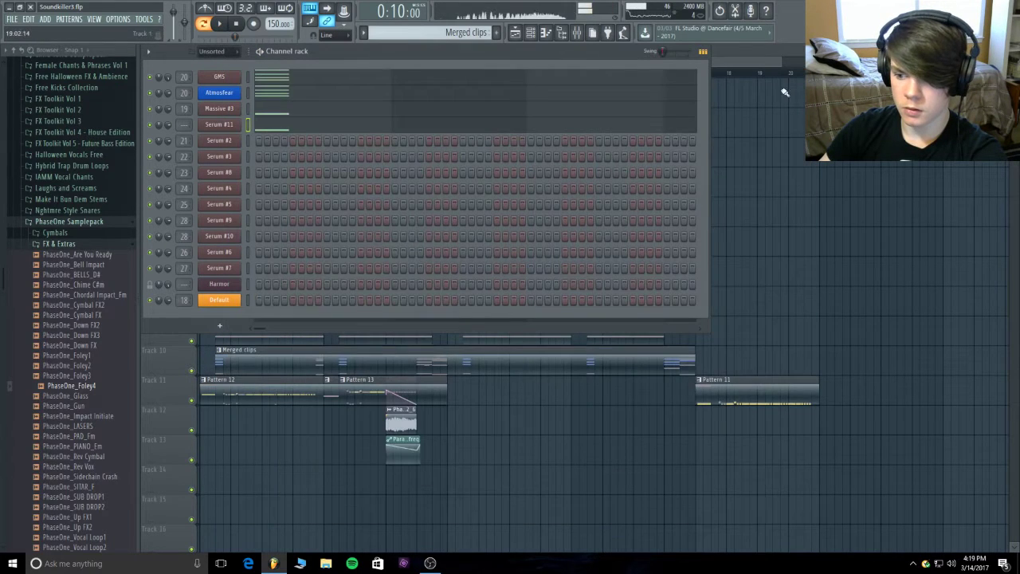
- Move Serum #11's whole melody up another octave so it starts on F6, and play its phrases at bars 1, 4 and 7
click(285, 130)
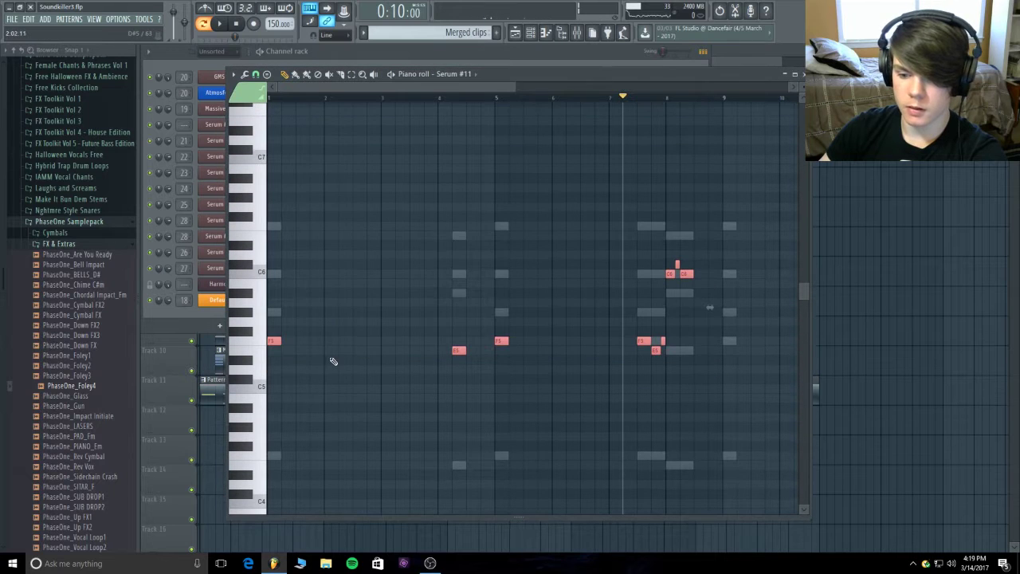
drag(268, 331, 269, 225)
key(space)
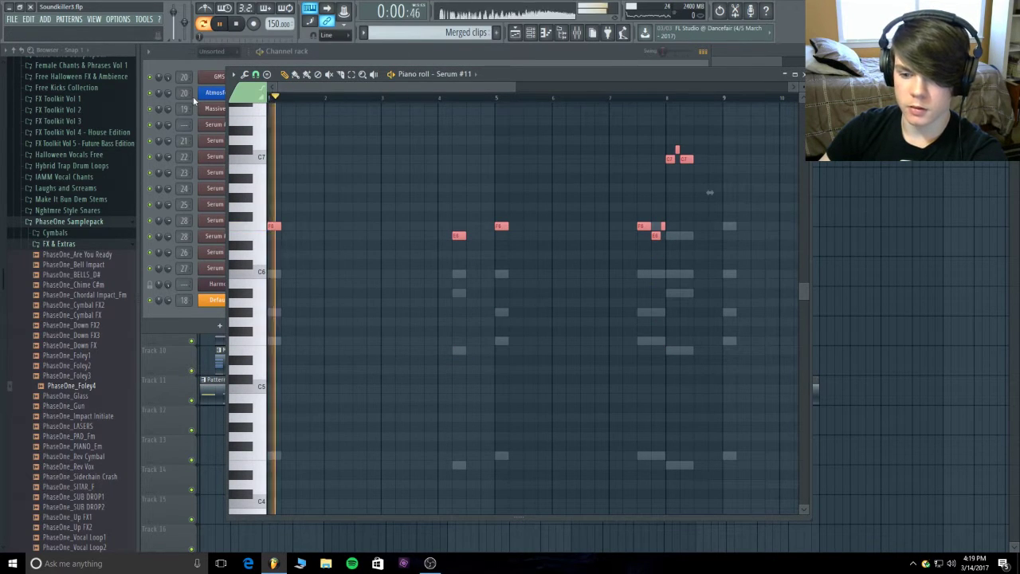
click(436, 98)
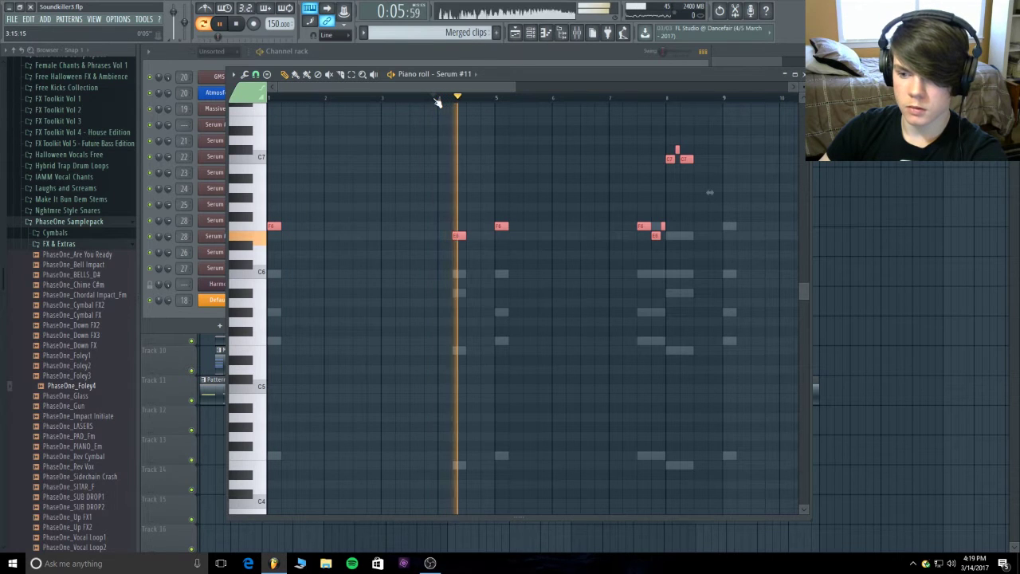
click(627, 98)
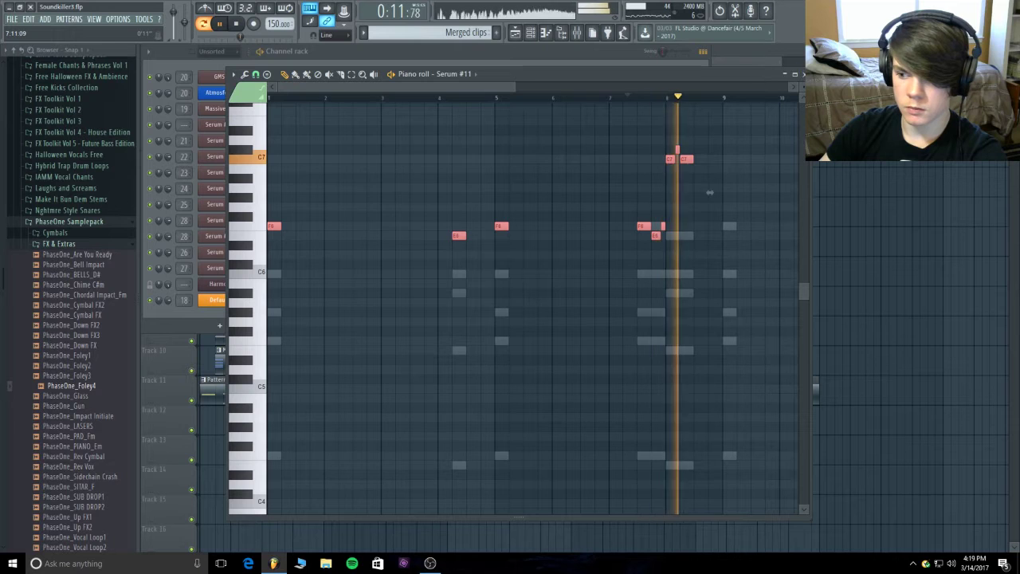
click(804, 75)
- Set Serum #11's master volume to 60%
click(233, 125)
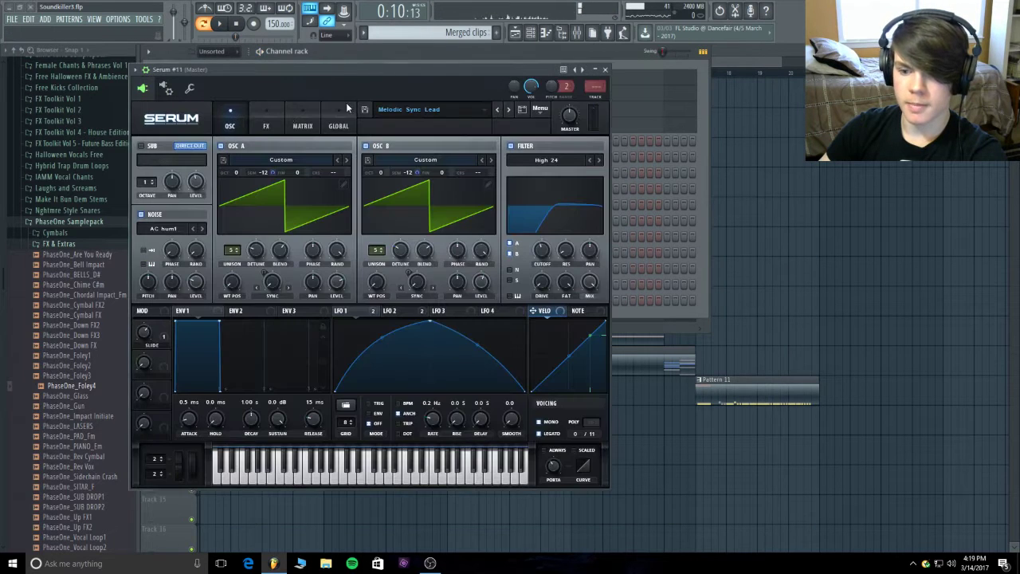
scroll(579, 111, up, 4)
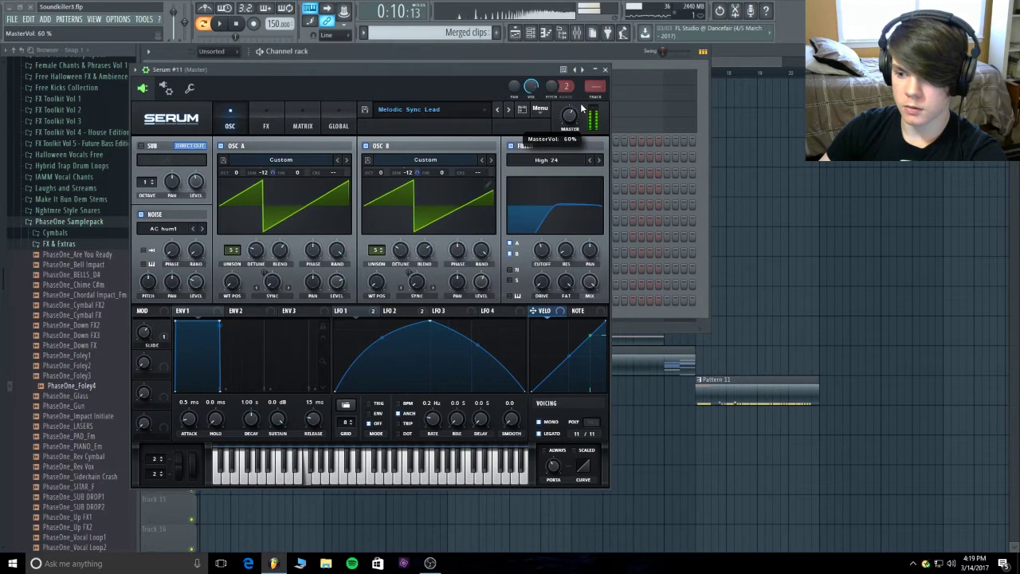
click(736, 67)
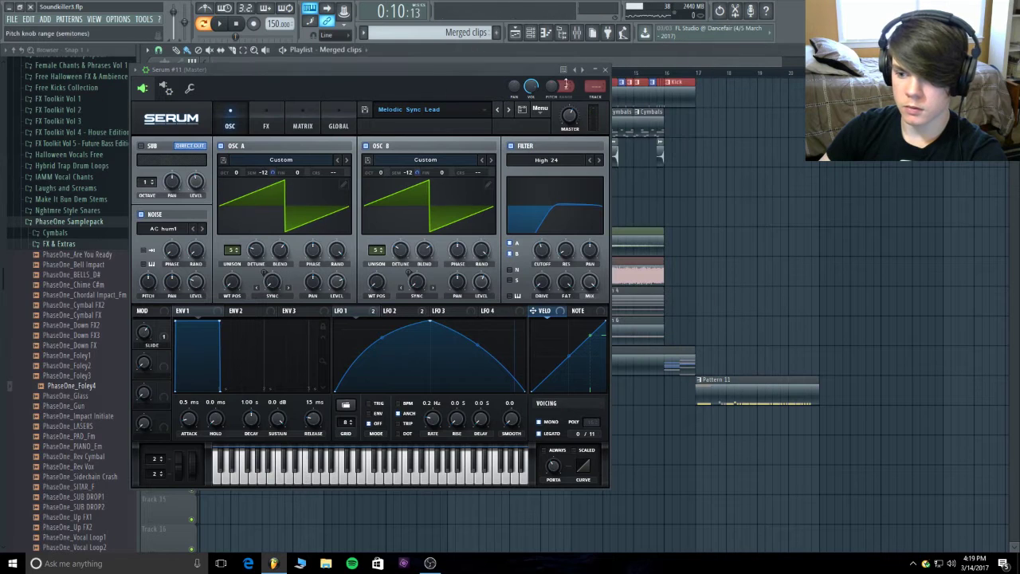
- Play test notes on Serum #11 and inspect how LFO 1 modulates the sync warp of oscillators A and B
key(x)
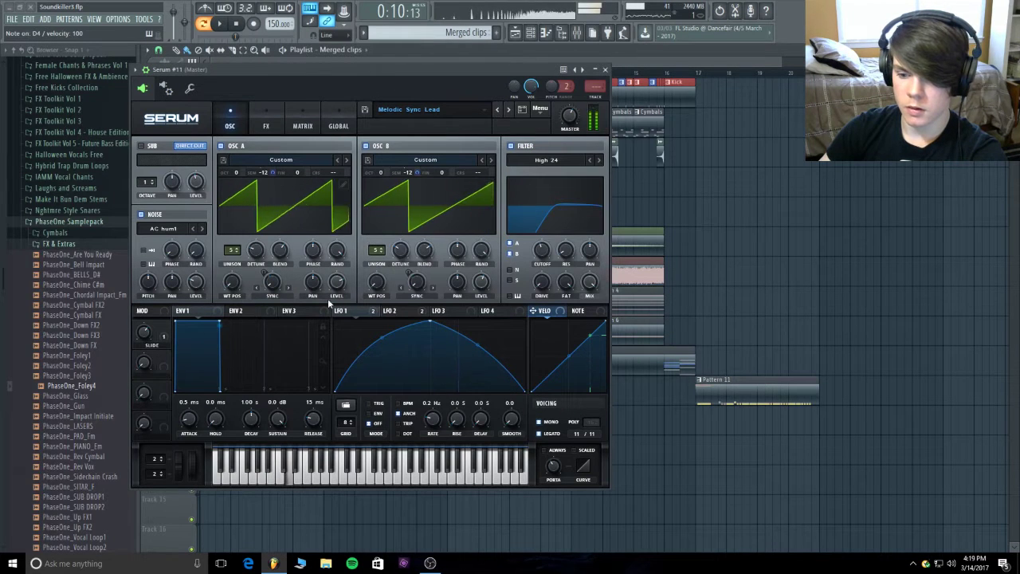
click(359, 310)
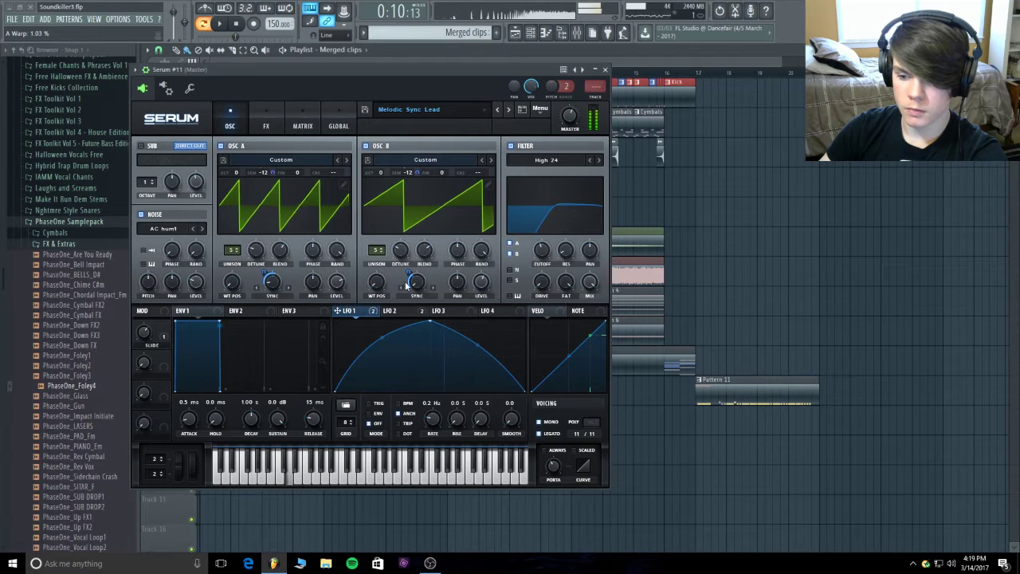
right_click(277, 290)
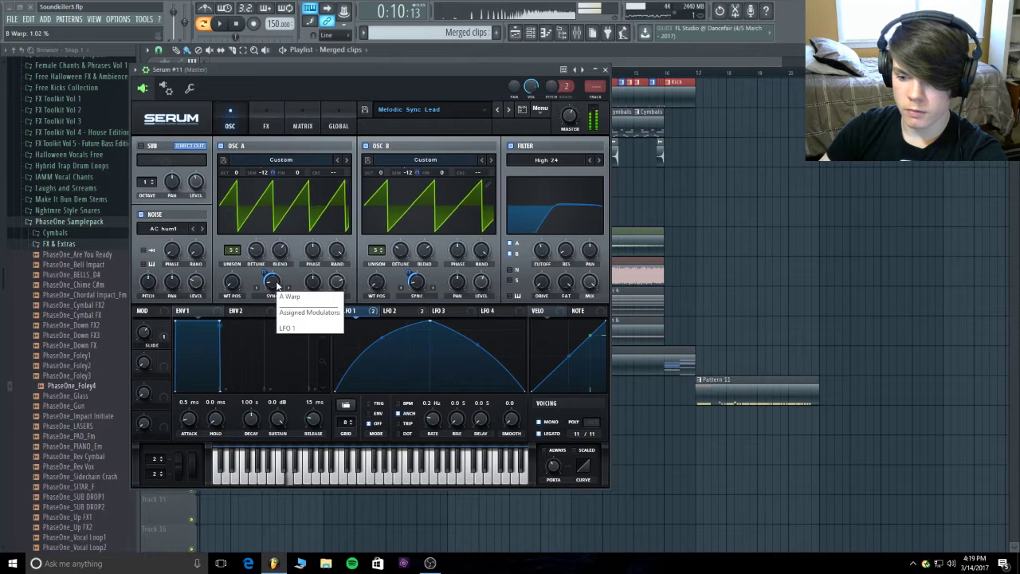
click(276, 290)
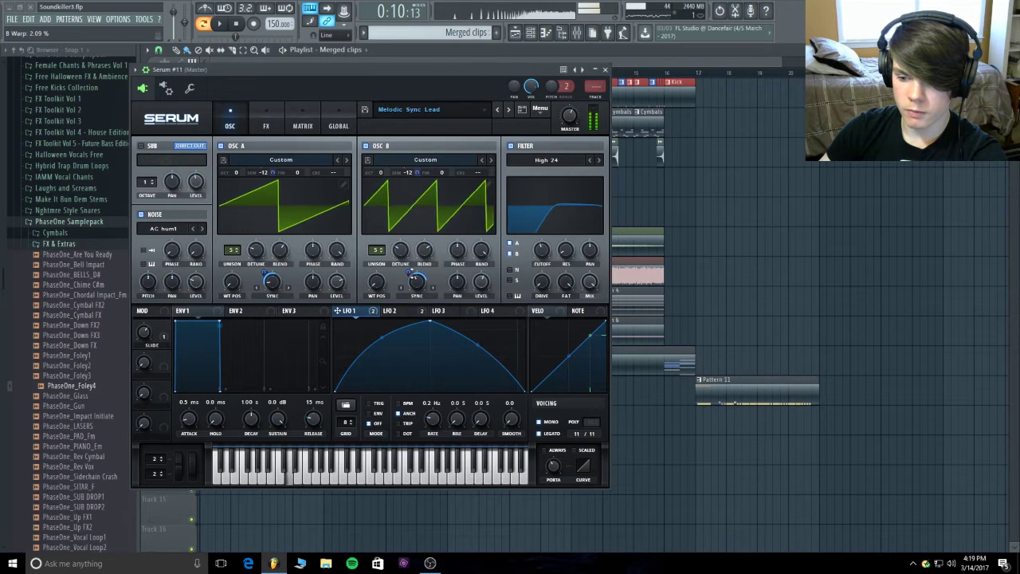
drag(415, 279, 417, 287)
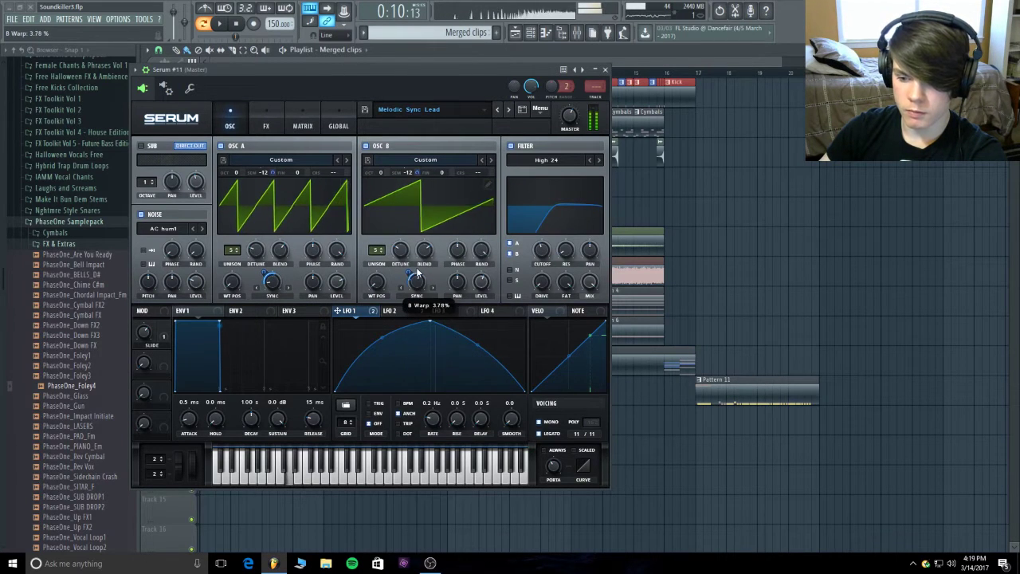
- Load the user preset LEAD - Sync and Ye Shall Find from Spektral Sound - Garbage for Serum and play test notes
click(426, 111)
mouse_move(532, 227)
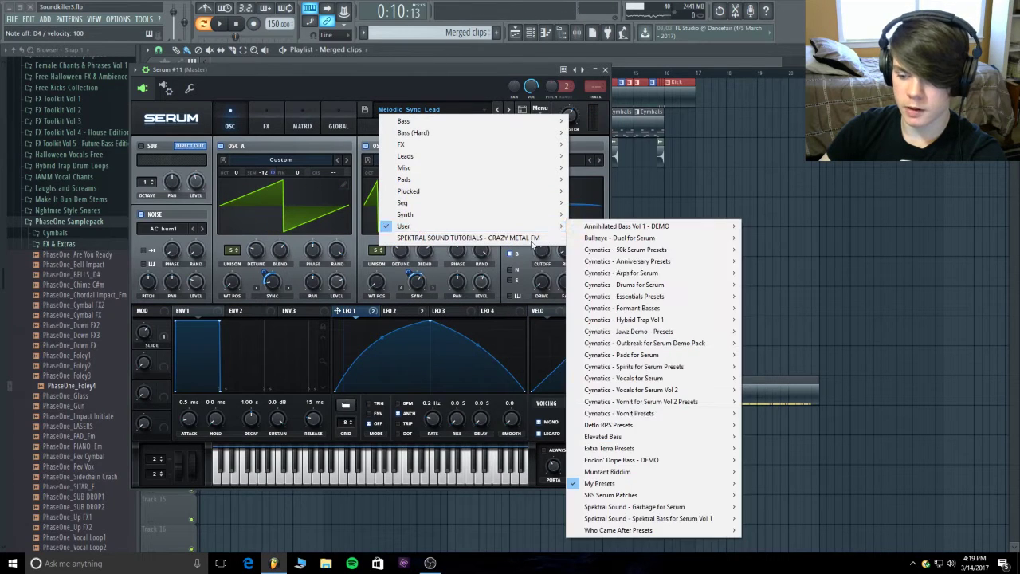
mouse_move(634, 508)
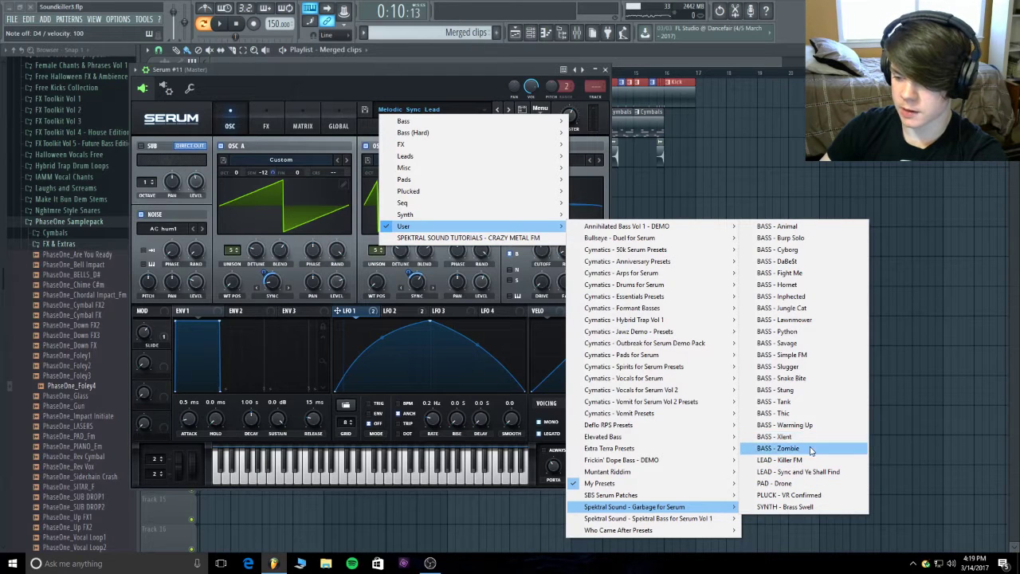
click(837, 472)
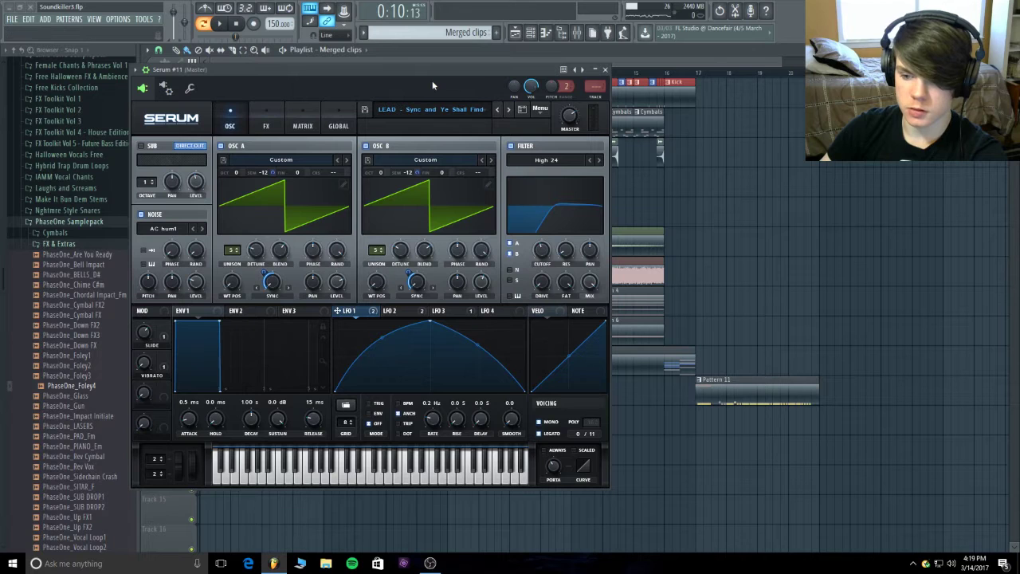
key(c)
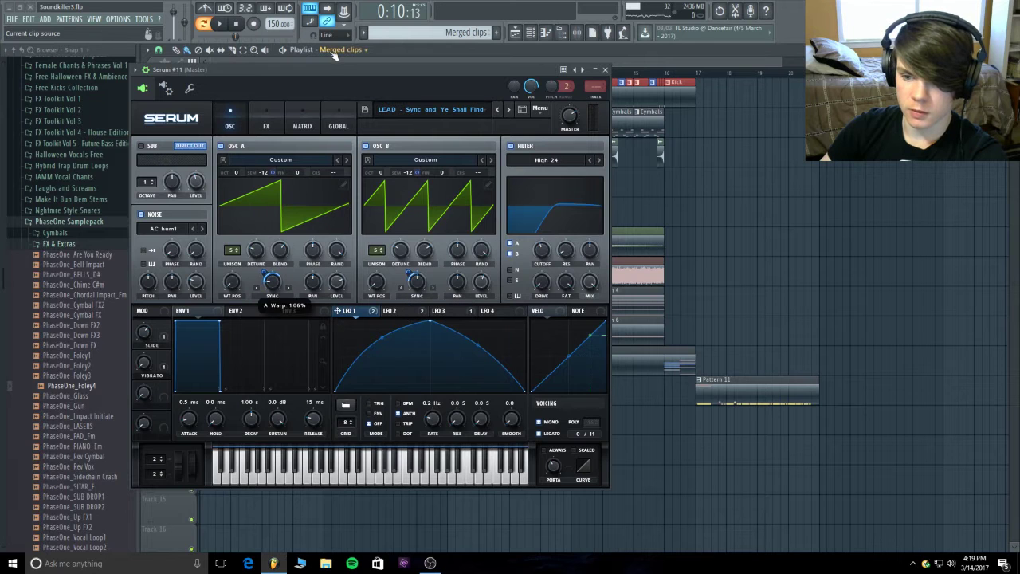
key(c)
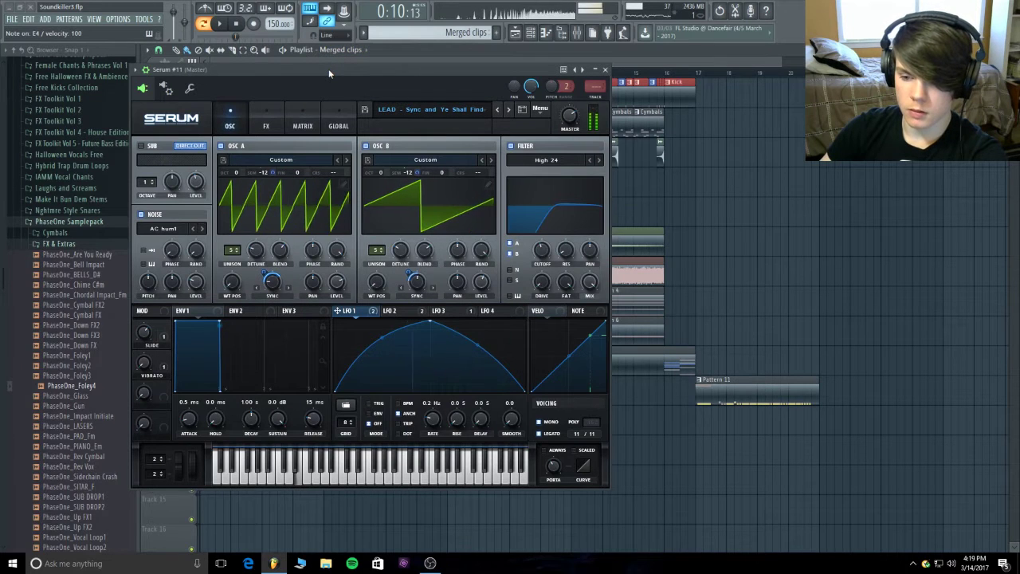
- Try the sync warp of oscillators A and B while playing notes, and lower the High 24 filter's resonance
mouse_move(274, 292)
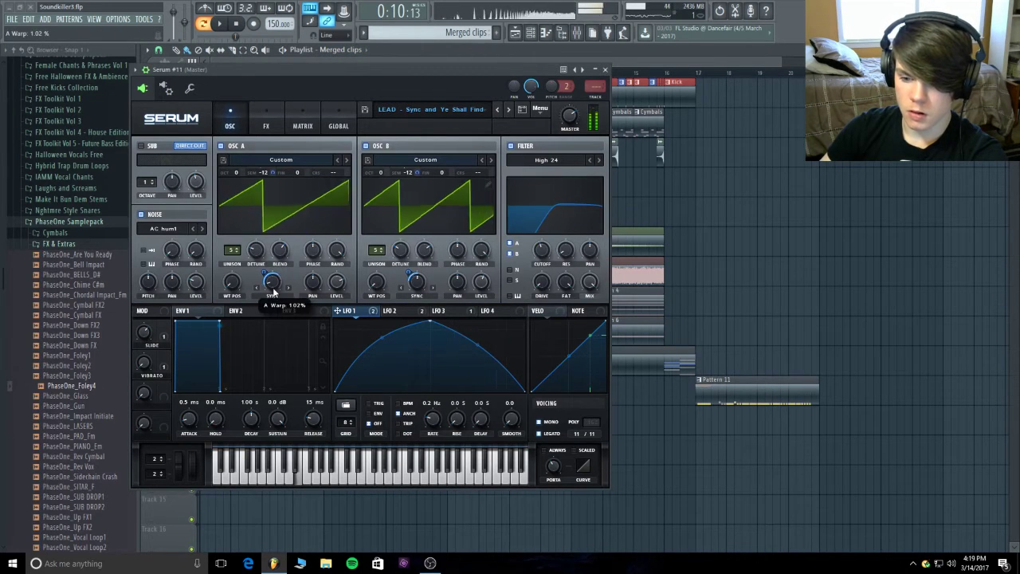
mouse_move(425, 284)
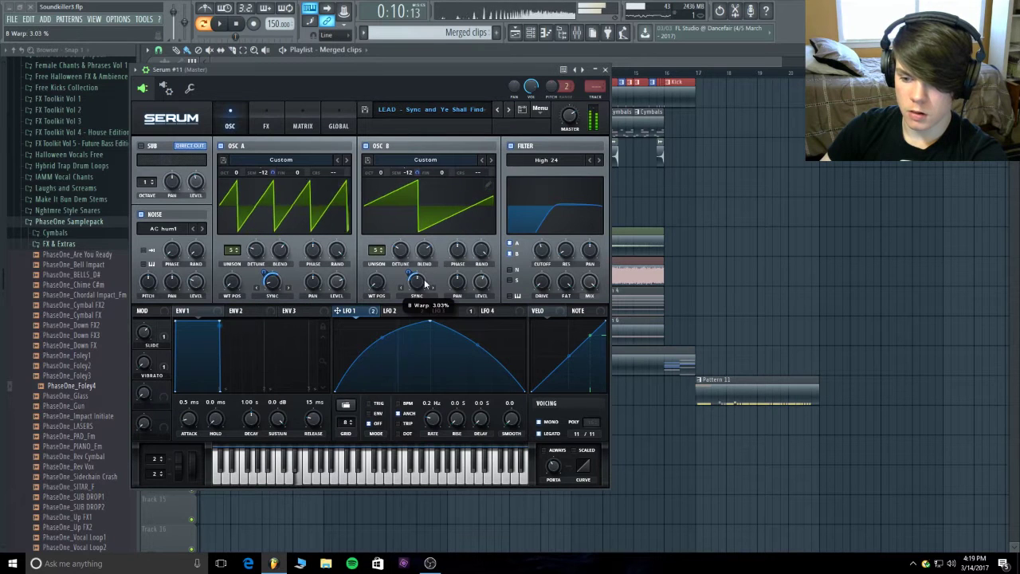
drag(425, 284, 410, 279)
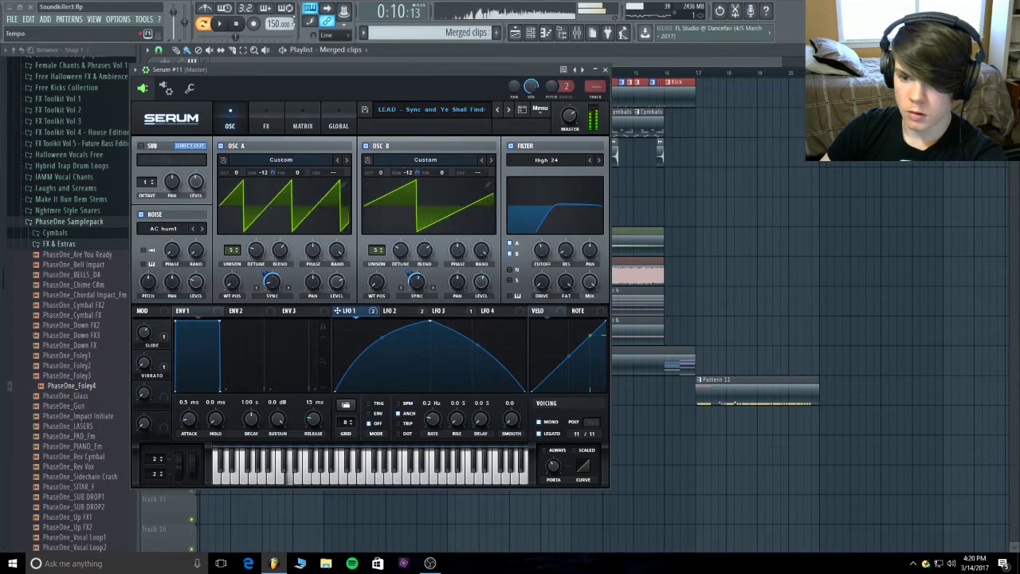
mouse_move(569, 255)
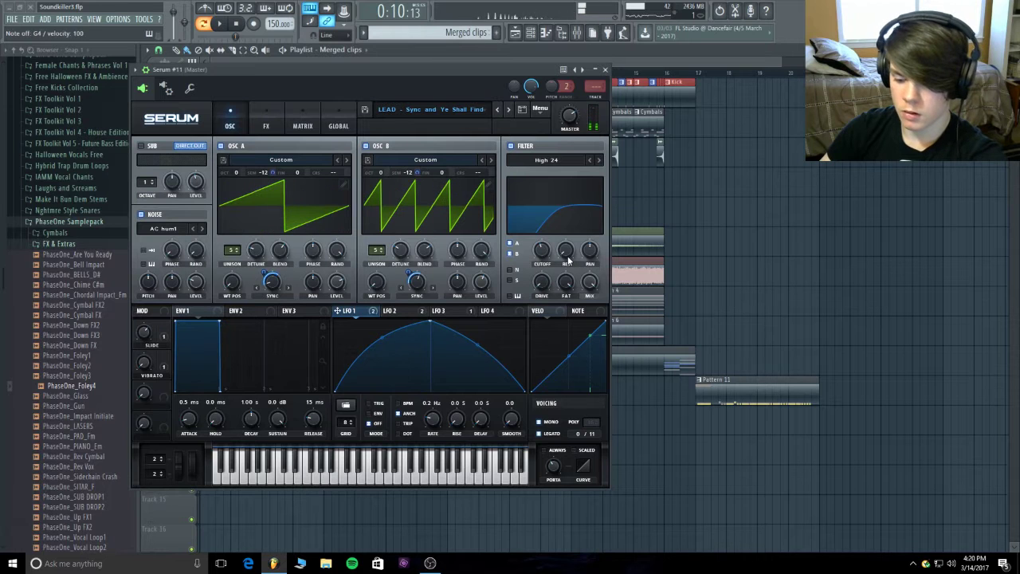
- Close Serum #11 and play the arrangement from the start to hear the new lead preset in context
double_click(527, 73)
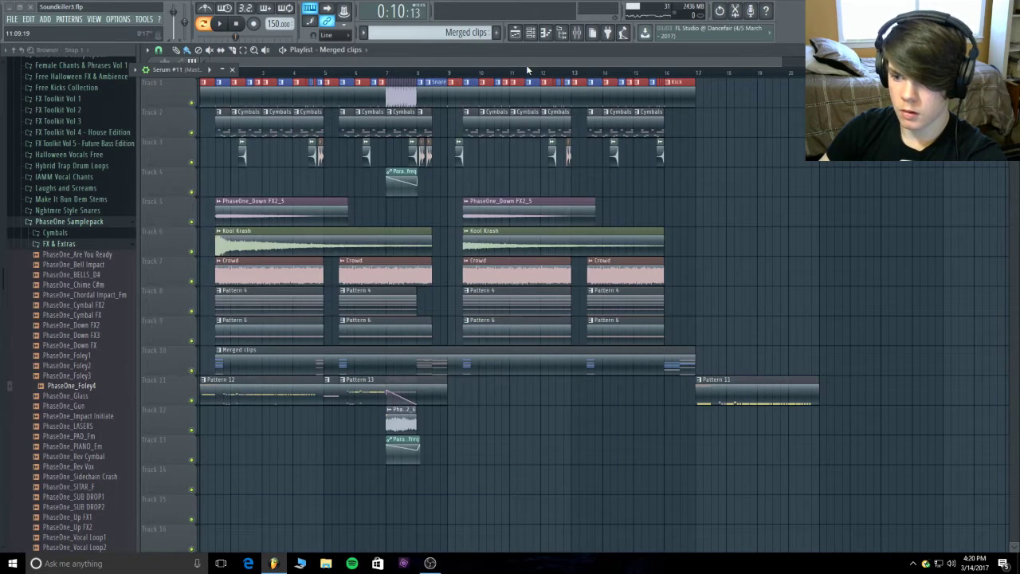
double_click(164, 69)
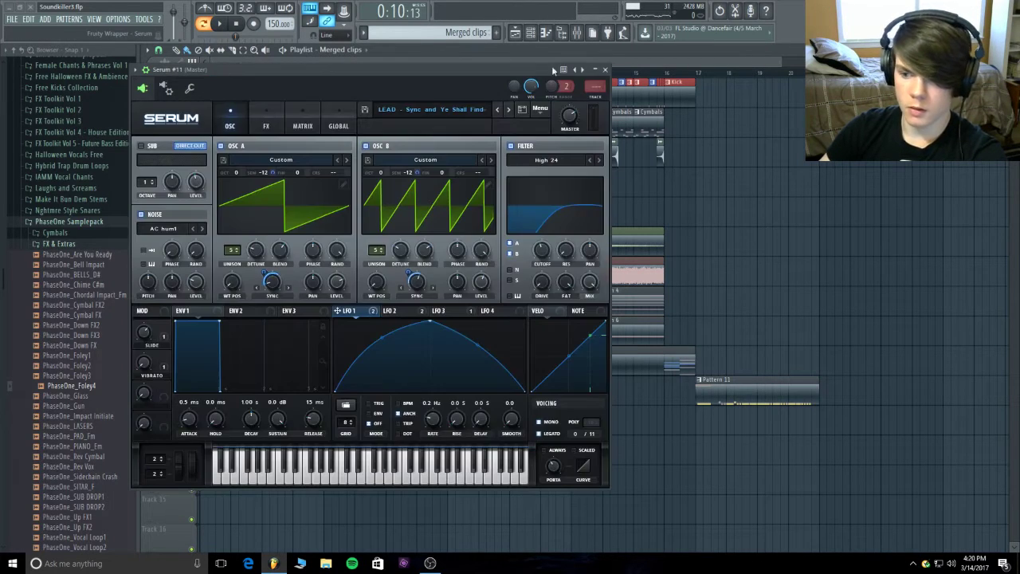
click(605, 69)
key(space)
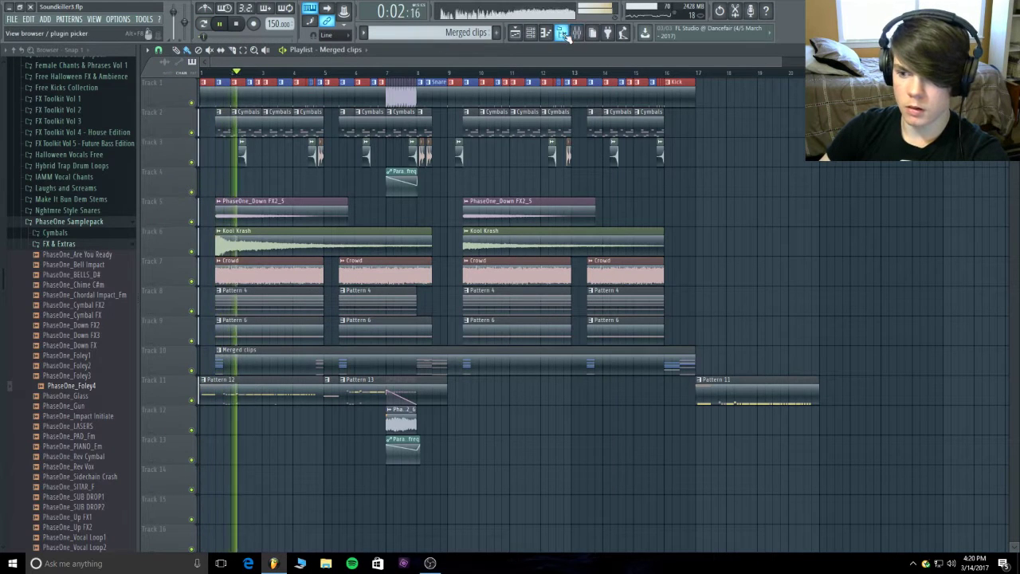
- Reopen Serum #11 from the channel rack during playback and set its master volume to 57%
click(535, 35)
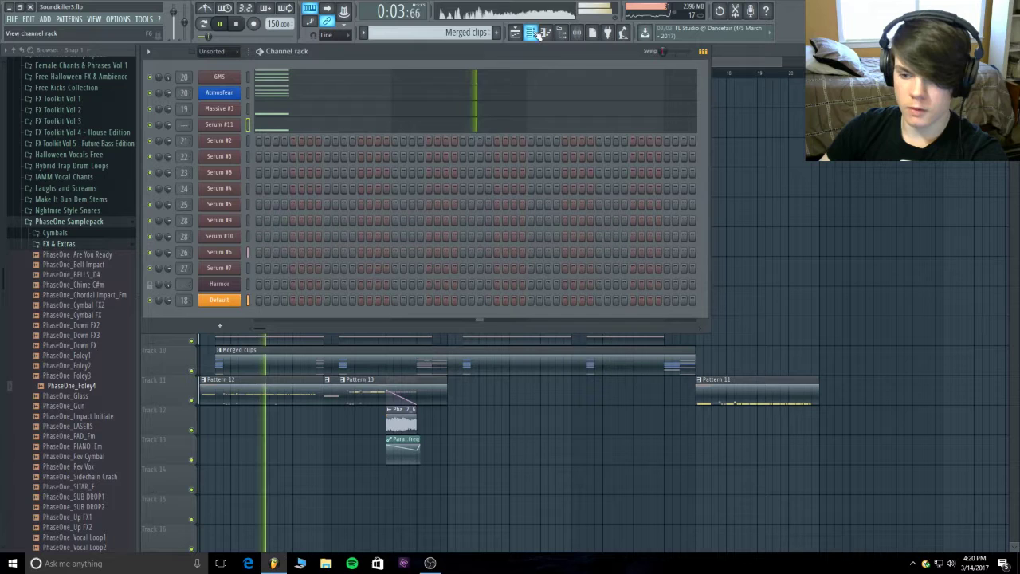
click(217, 125)
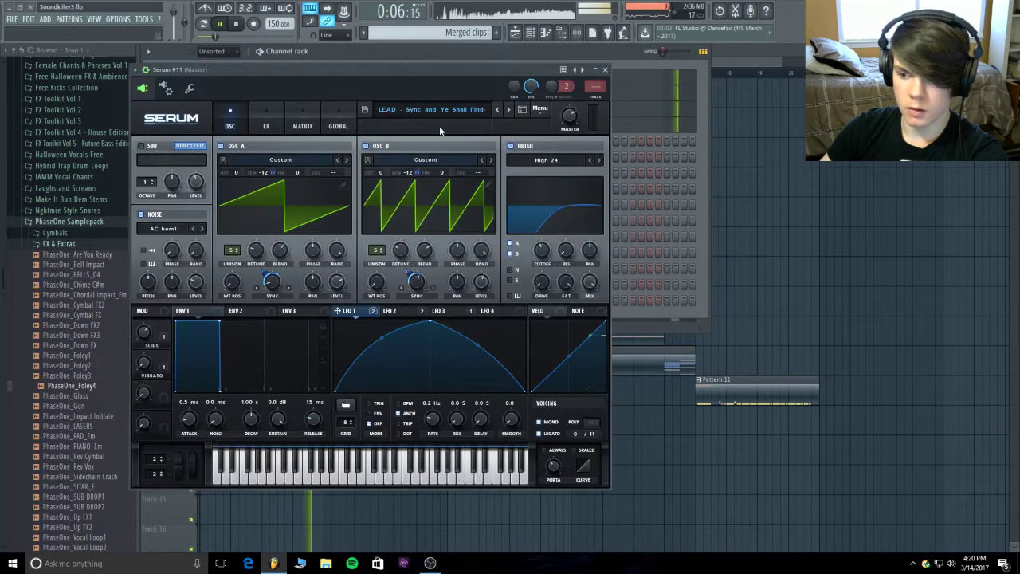
mouse_move(570, 130)
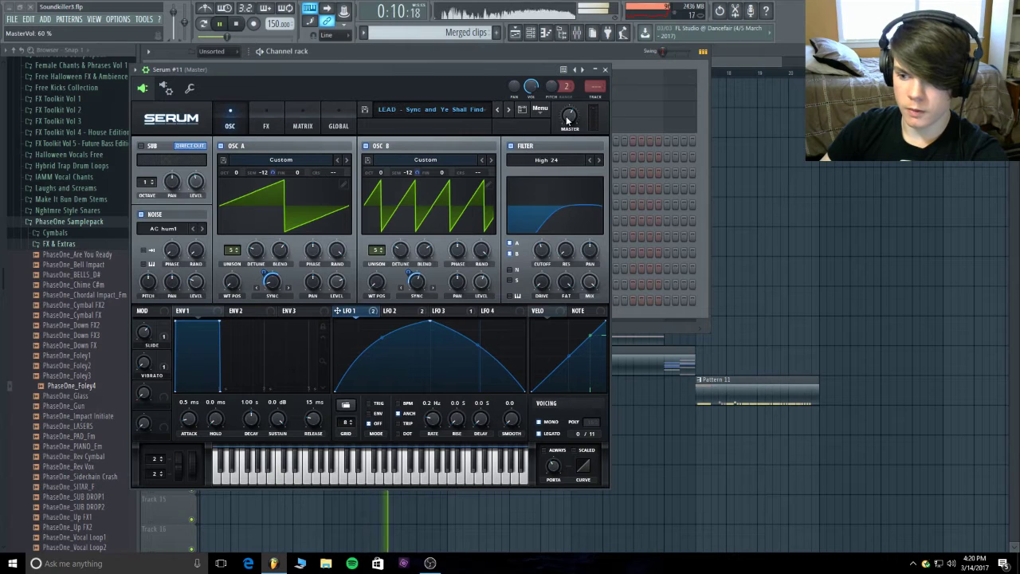
drag(567, 120, 568, 126)
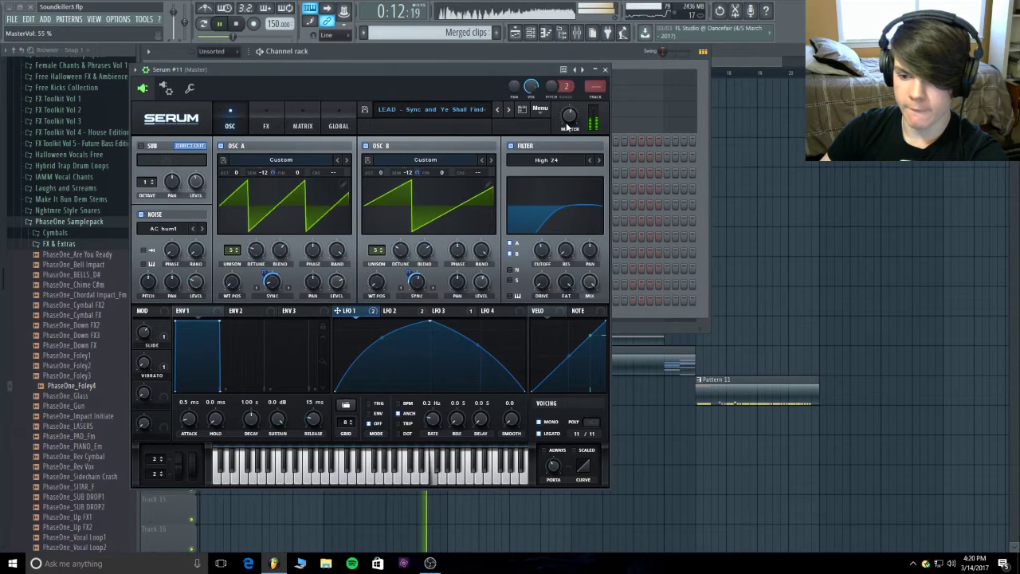
mouse_move(567, 126)
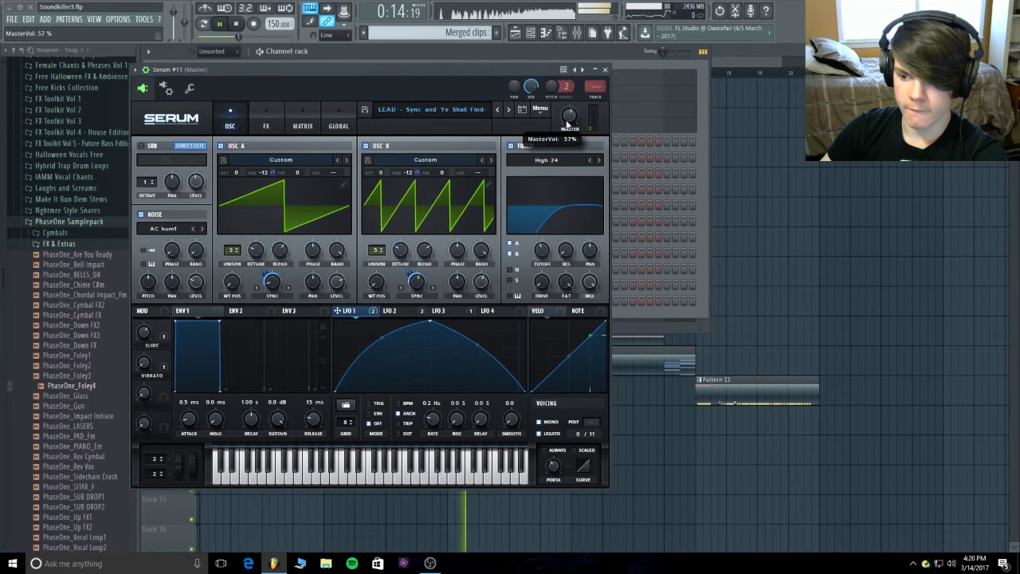
- Close Serum #11, replay the arrangement from the start, and stop playback with the channel rack open
click(733, 52)
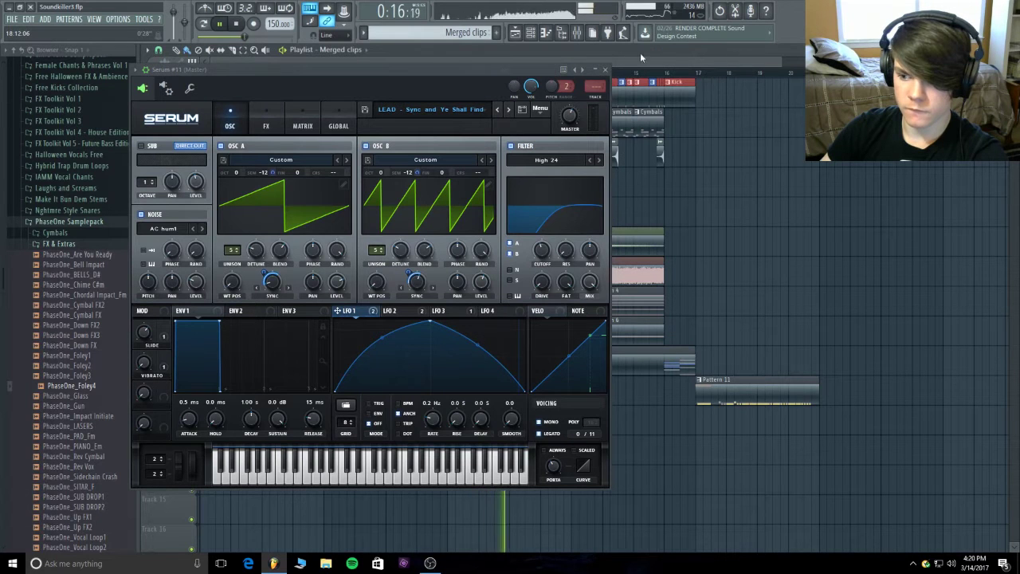
click(606, 71)
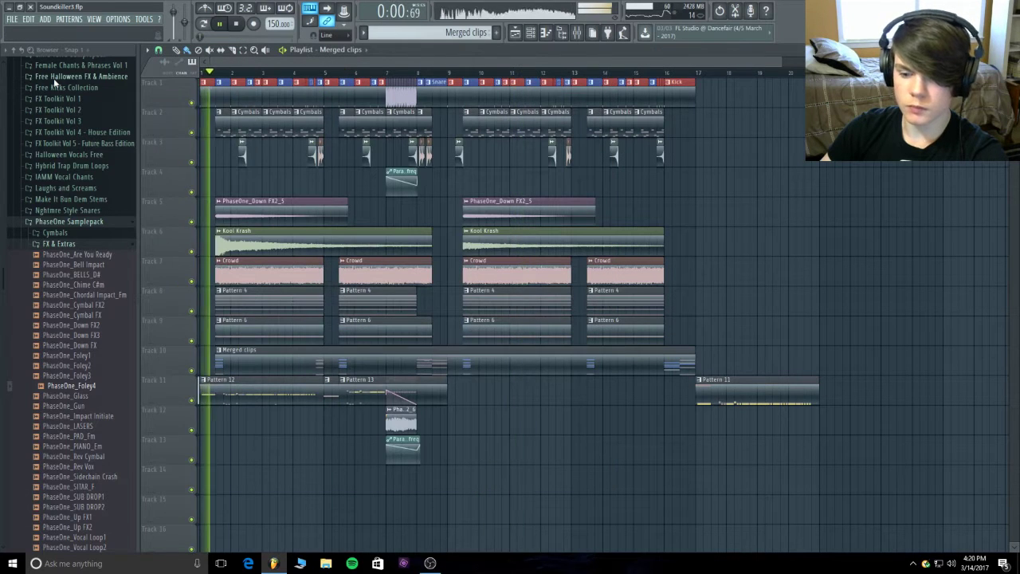
key(F6)
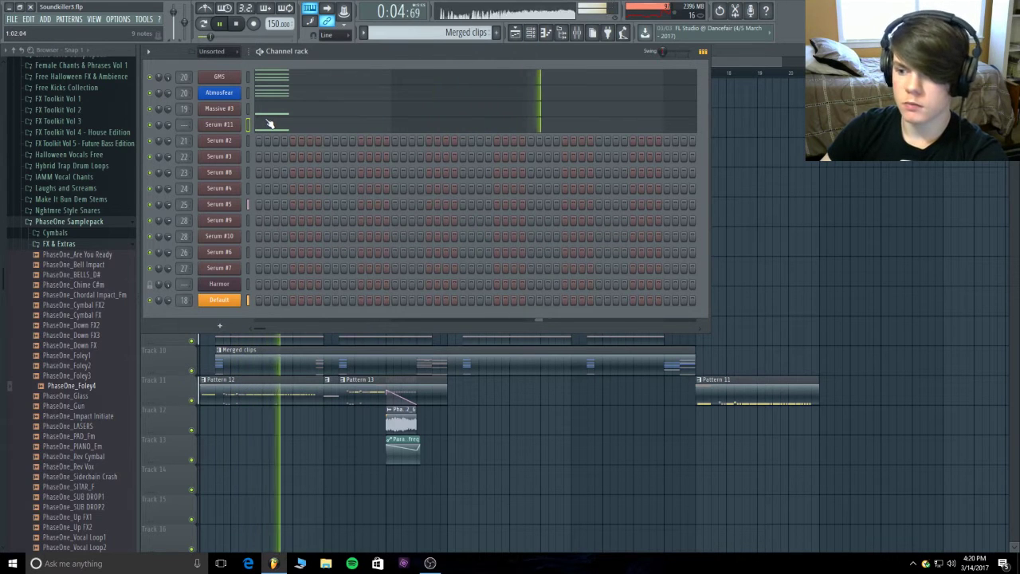
click(237, 24)
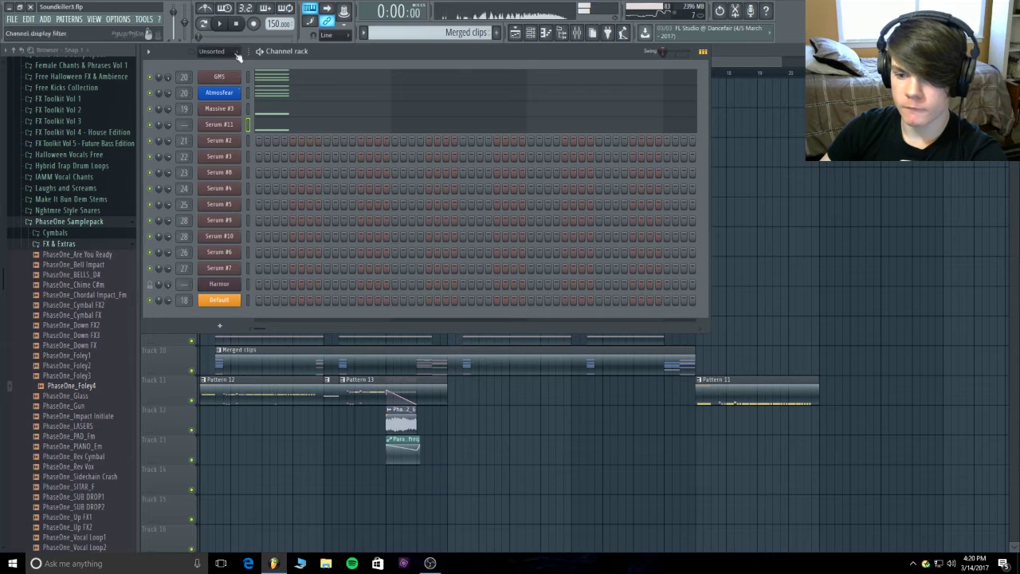
- Clone the Serum #11 channel and close the cloned instrument's window
right_click(240, 125)
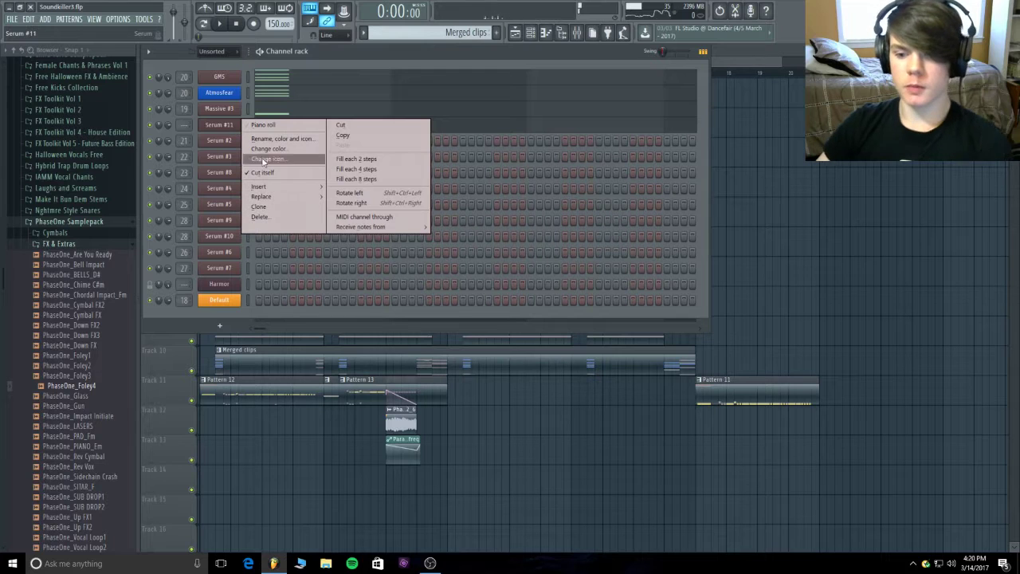
click(259, 206)
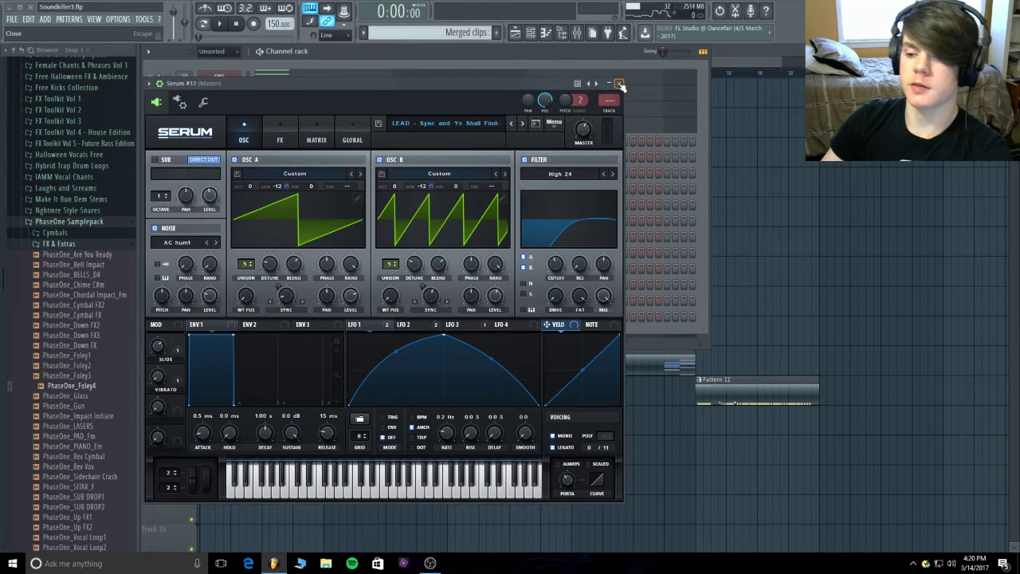
click(620, 83)
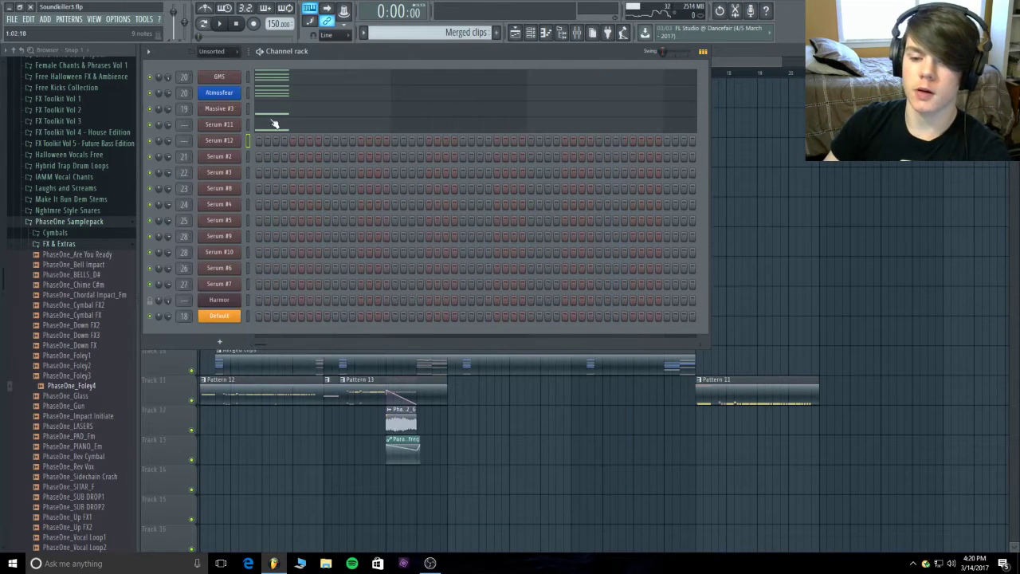
- Audition Serum #11 with a test note, and play the playlist around bar 8 and from bar 1
click(222, 126)
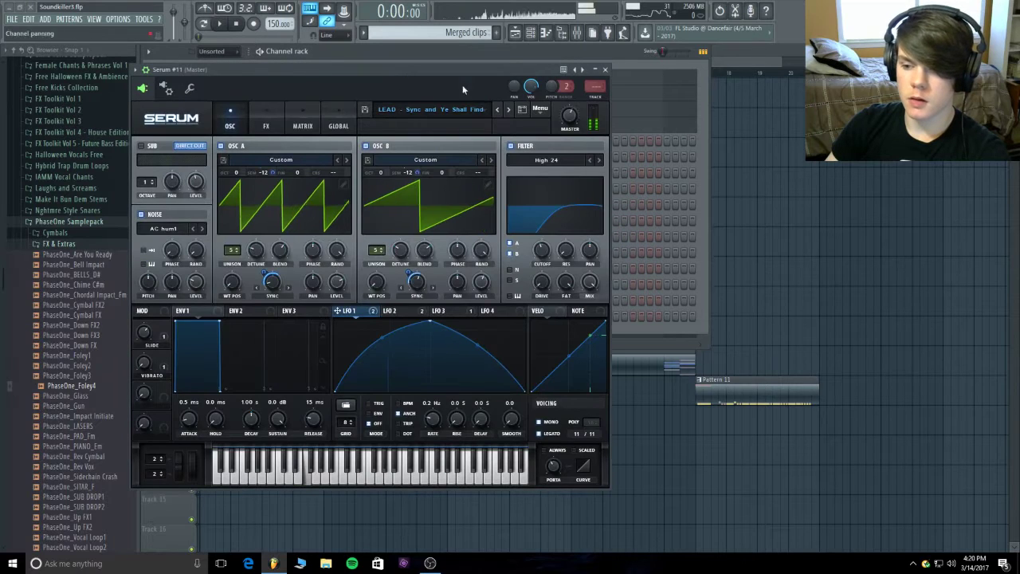
click(605, 70)
click(739, 51)
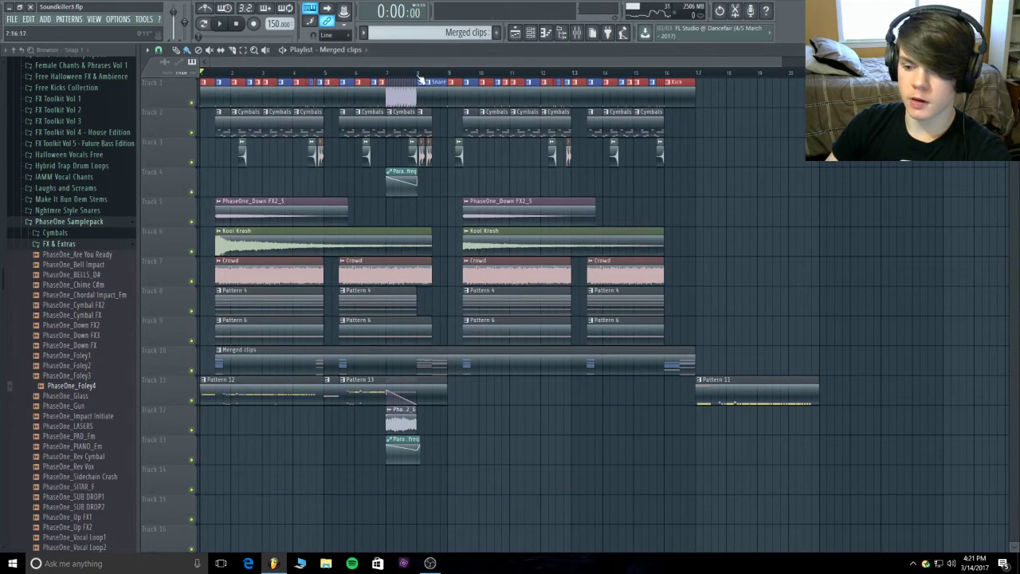
key(space)
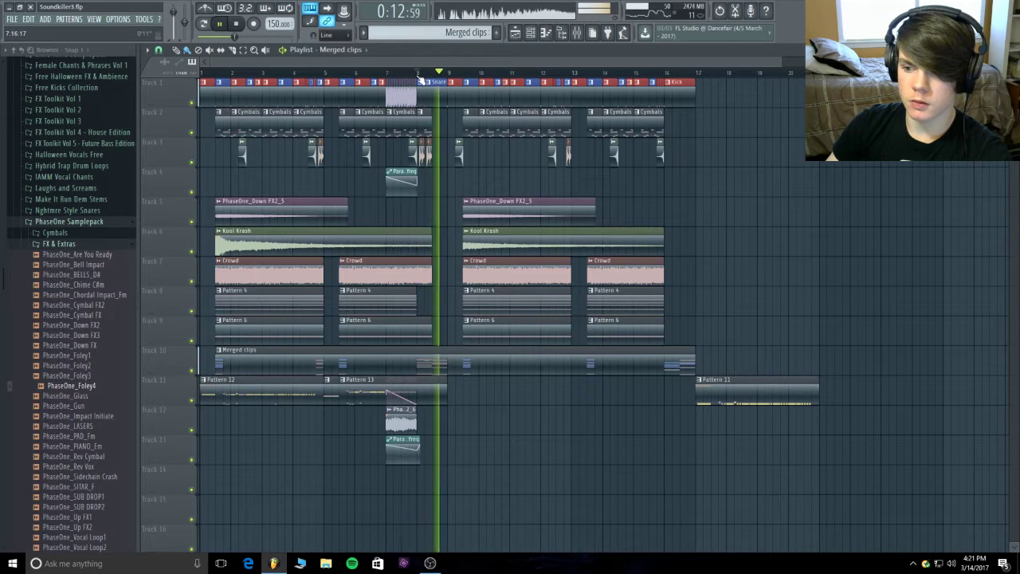
key(space)
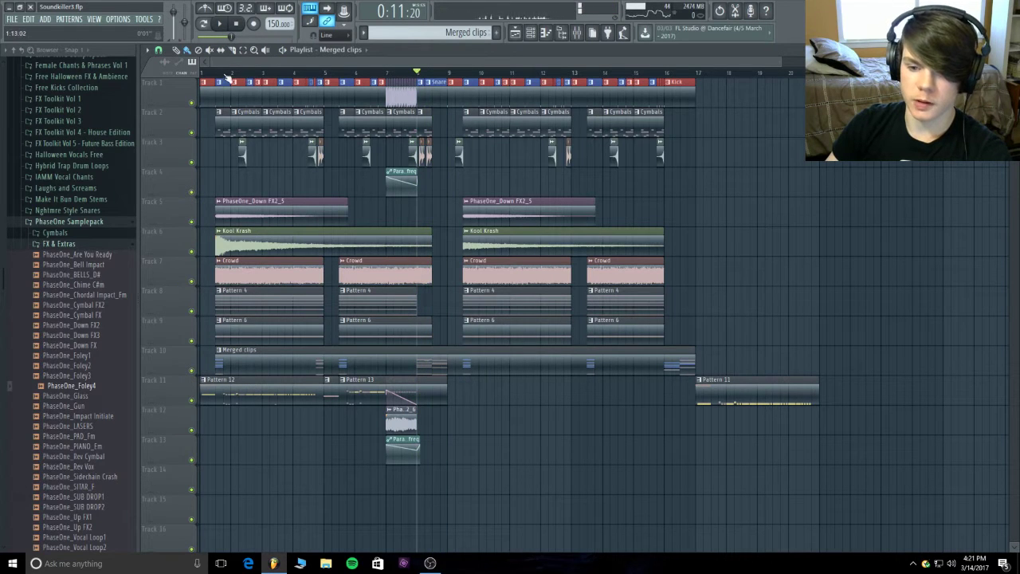
key(space)
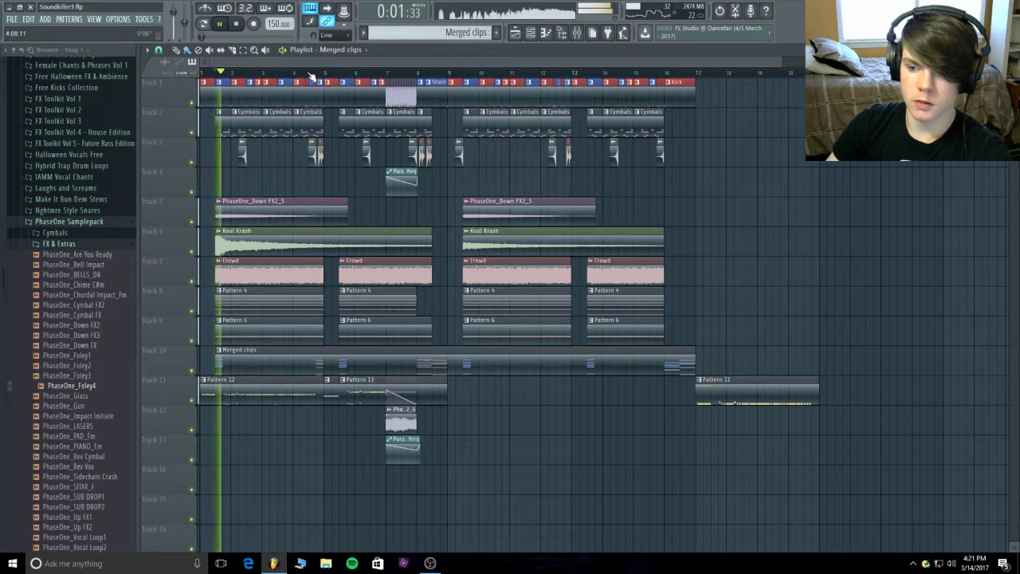
key(space)
- Examine the notes of the GMS, Massive #3 and Atmosfear channels in the merged clips pattern
double_click(343, 371)
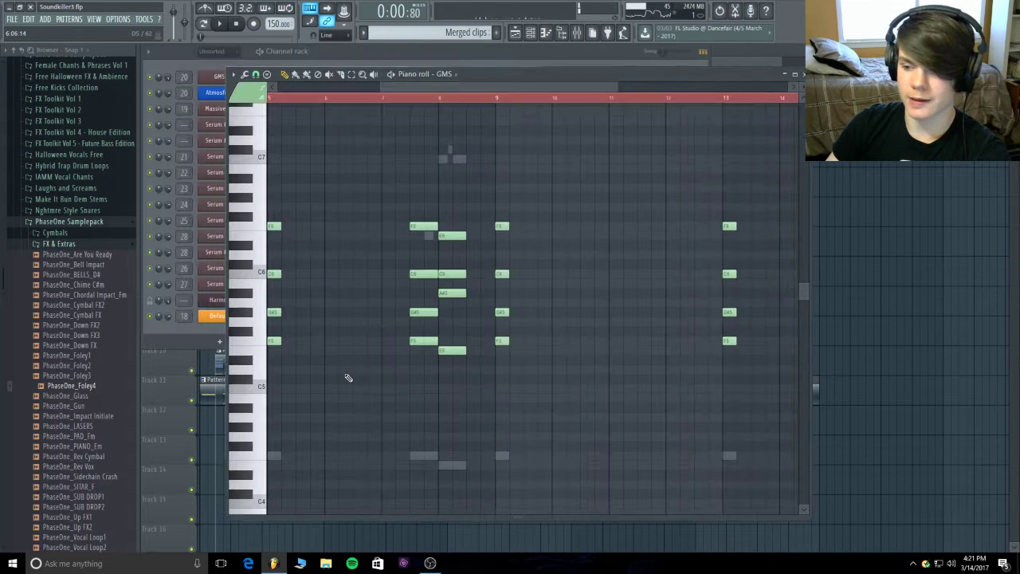
click(802, 74)
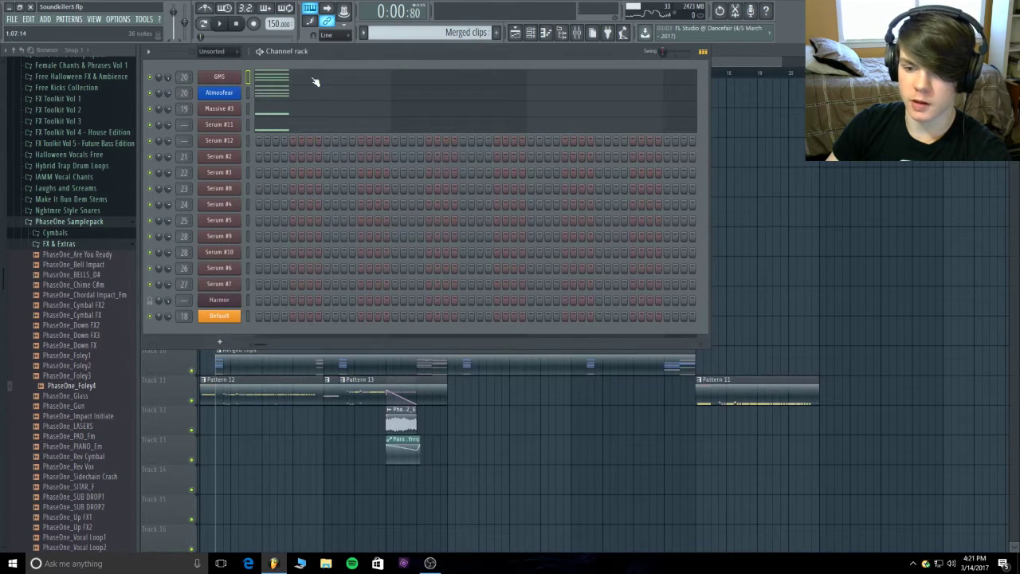
click(273, 110)
scroll(637, 359, down, 3)
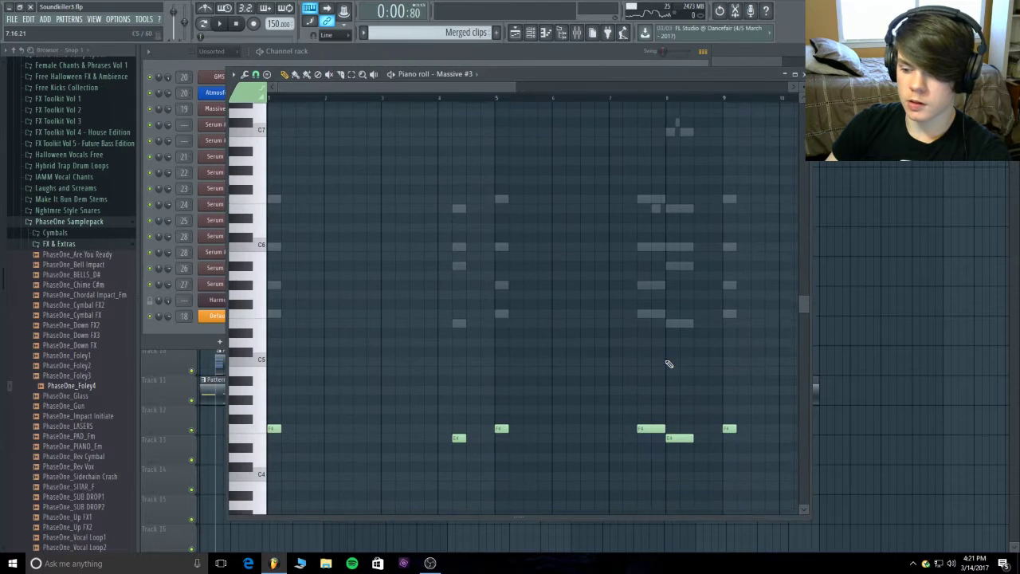
scroll(519, 88, down, 5)
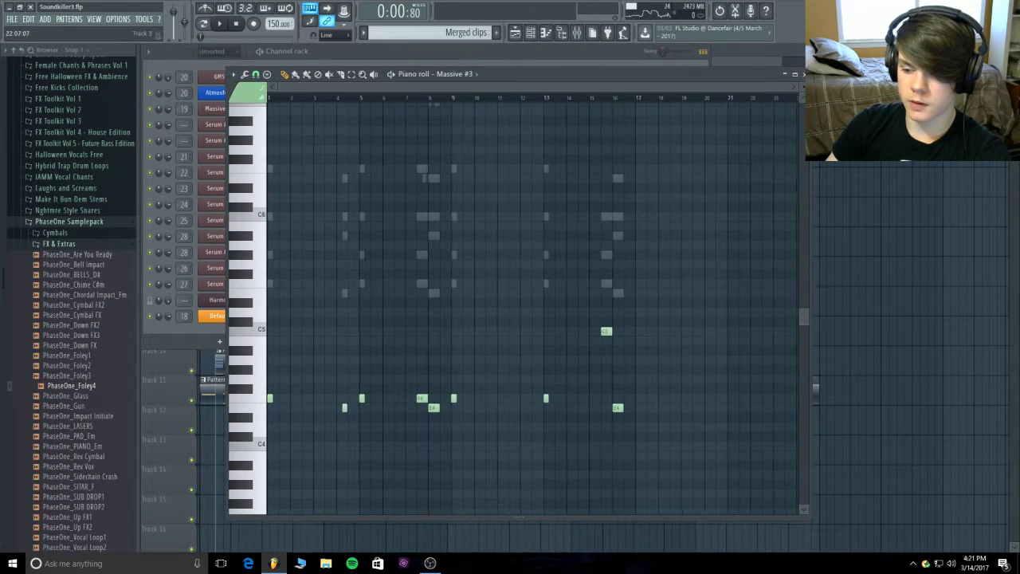
scroll(636, 422, down, 2)
scroll(635, 423, up, 2)
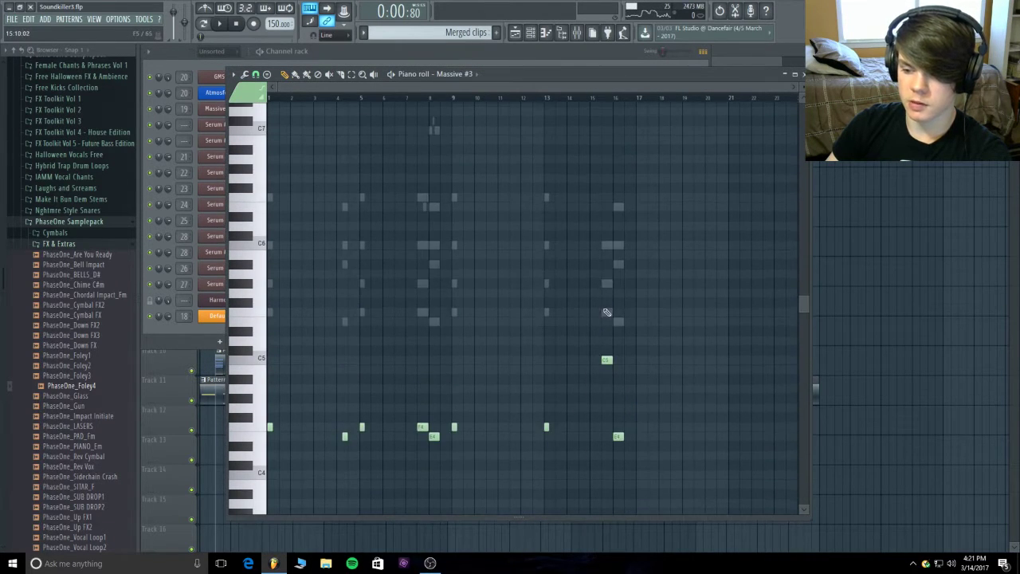
double_click(617, 311)
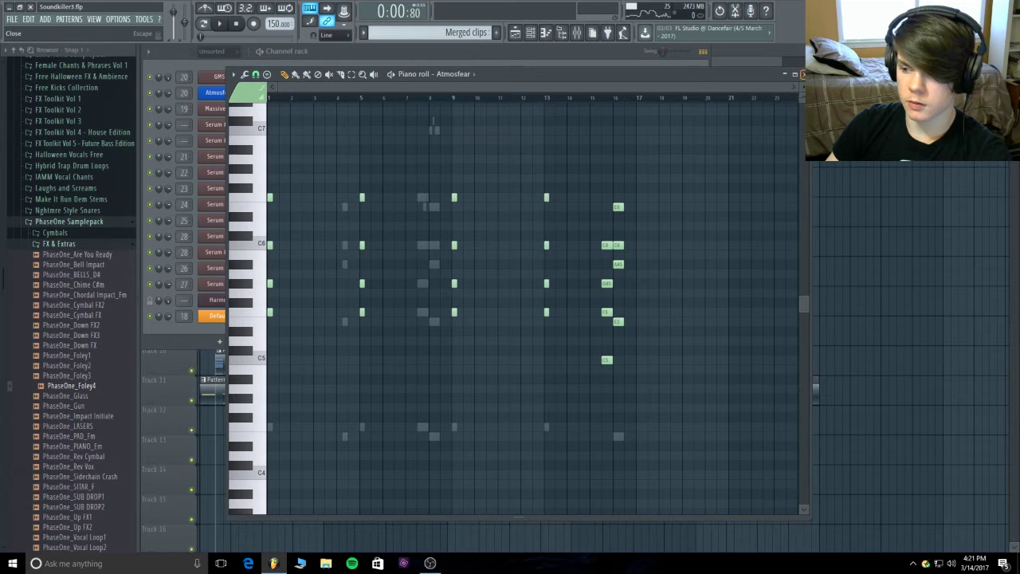
click(803, 73)
click(275, 113)
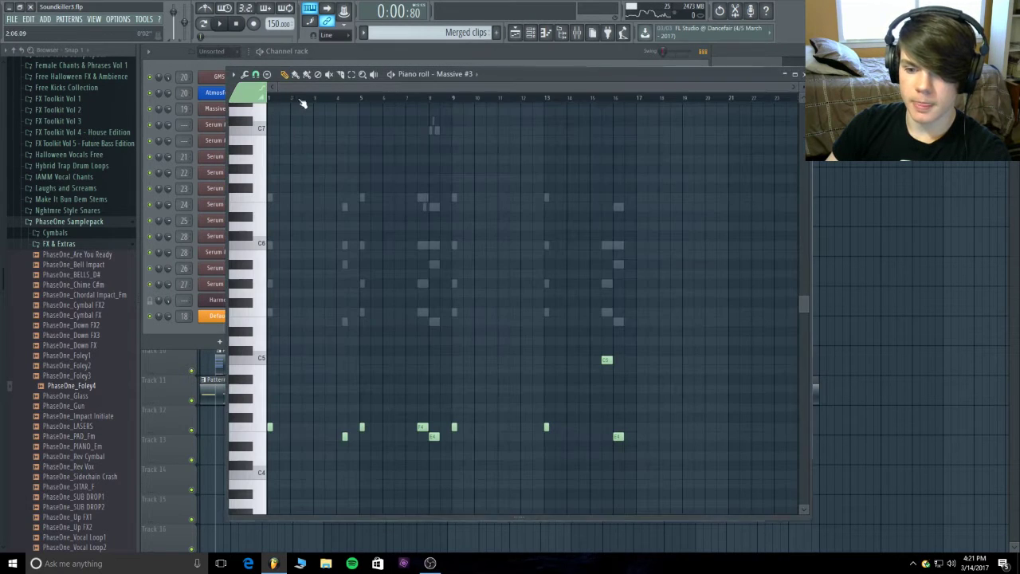
click(803, 73)
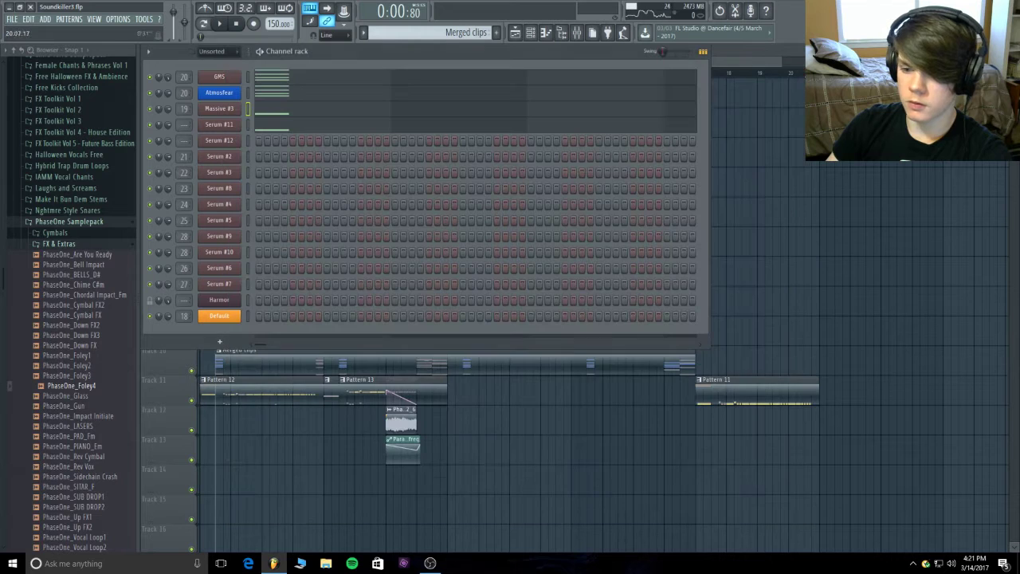
- Move the F6, E6 and F6 notes in bars 1 to 5 from Serum #11 into the Serum #12 piano roll
click(285, 127)
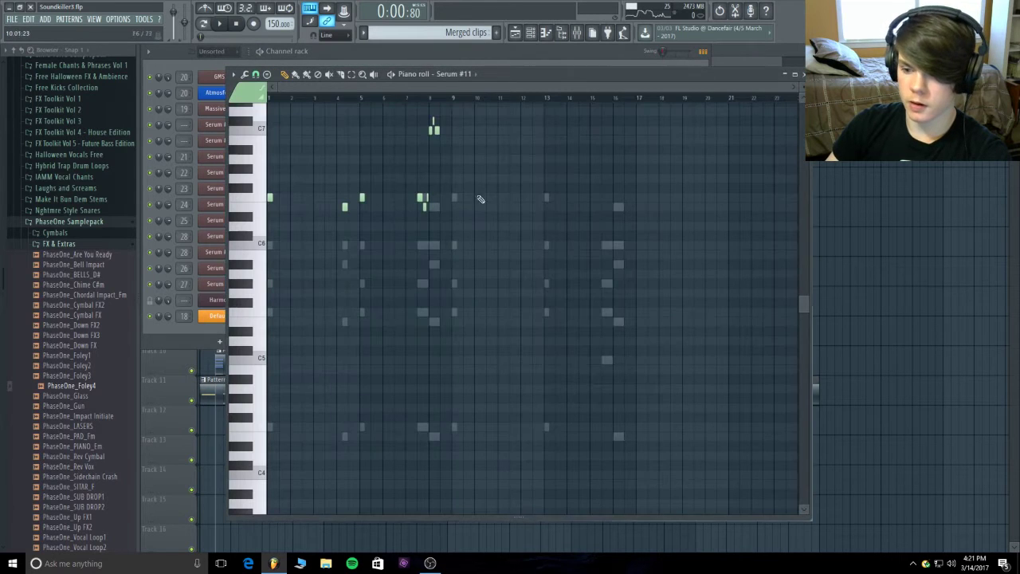
drag(388, 287, 208, 156)
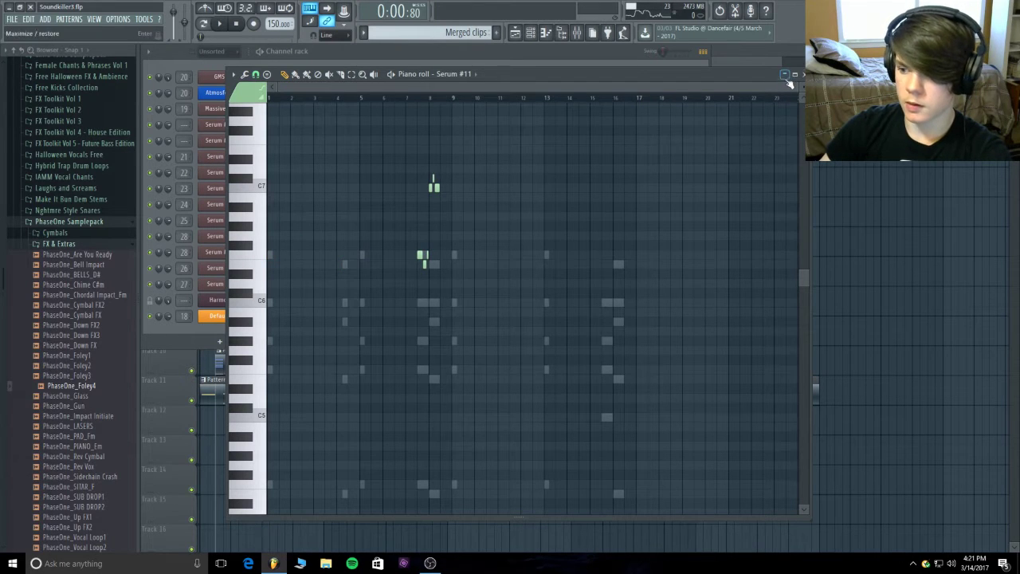
click(802, 73)
right_click(250, 144)
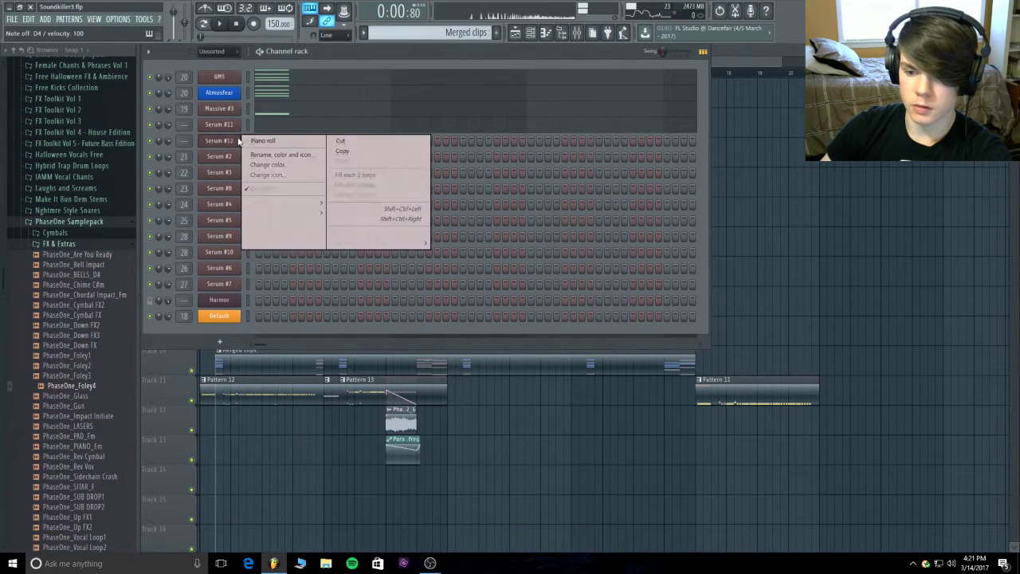
click(279, 139)
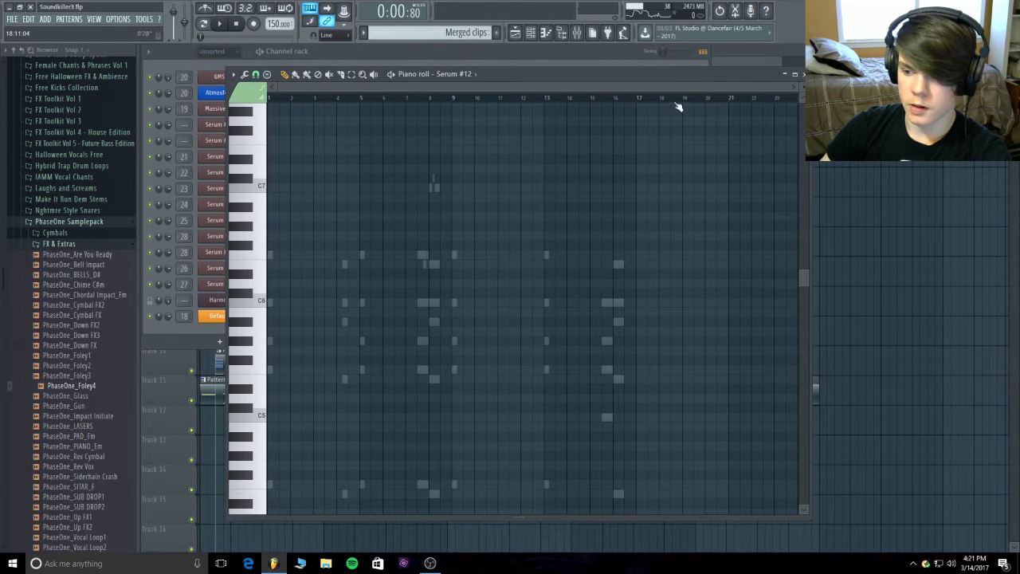
drag(789, 90, 275, 249)
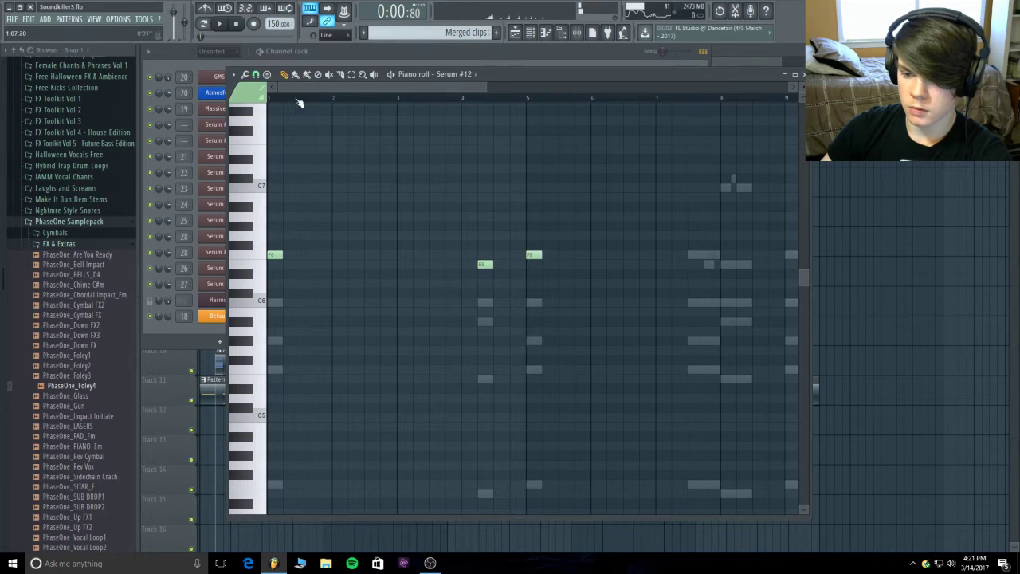
- Play the arrangement with the channel rack in front, close the Serum #12 piano roll, and stop playback
click(327, 49)
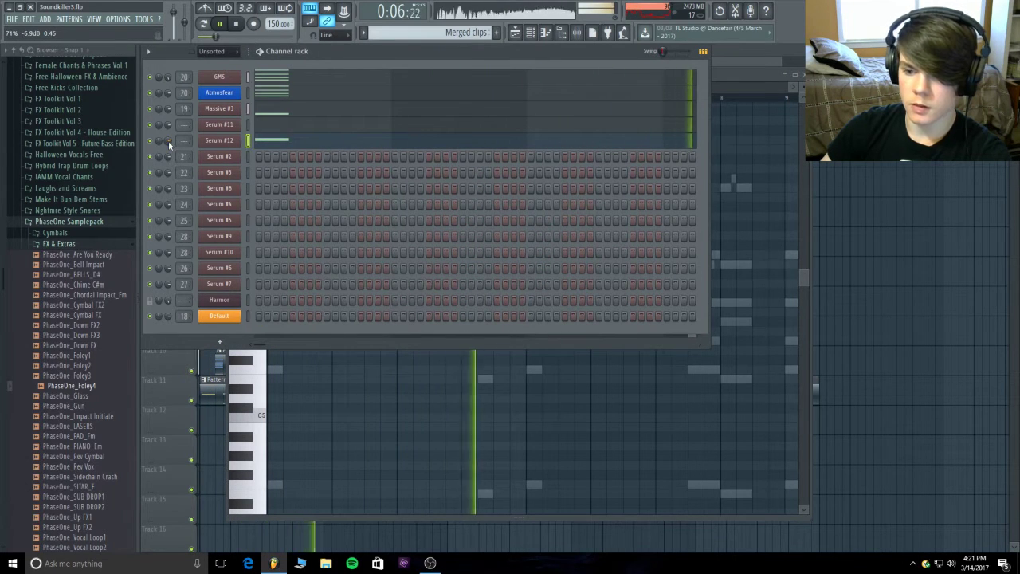
click(795, 73)
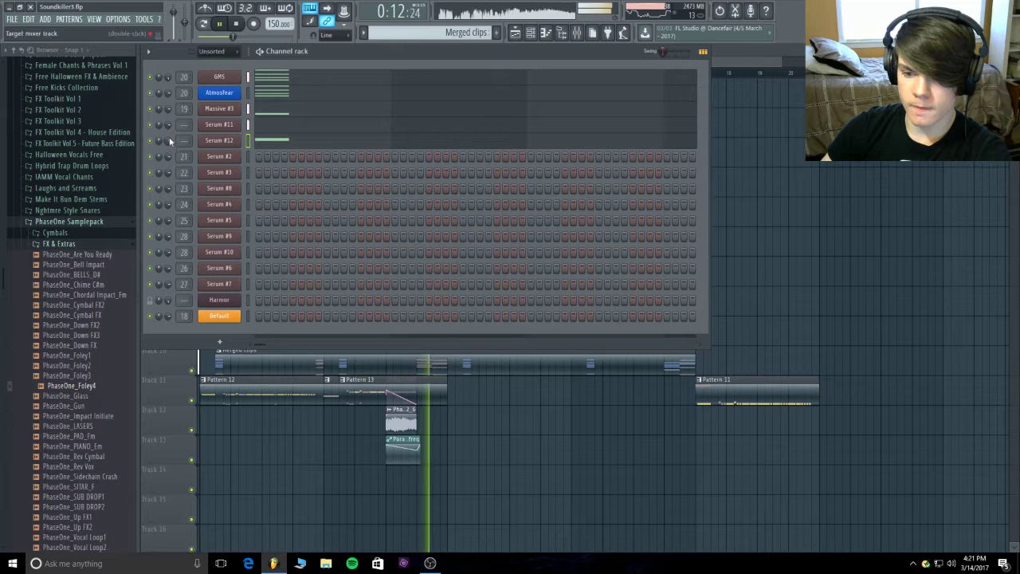
click(238, 24)
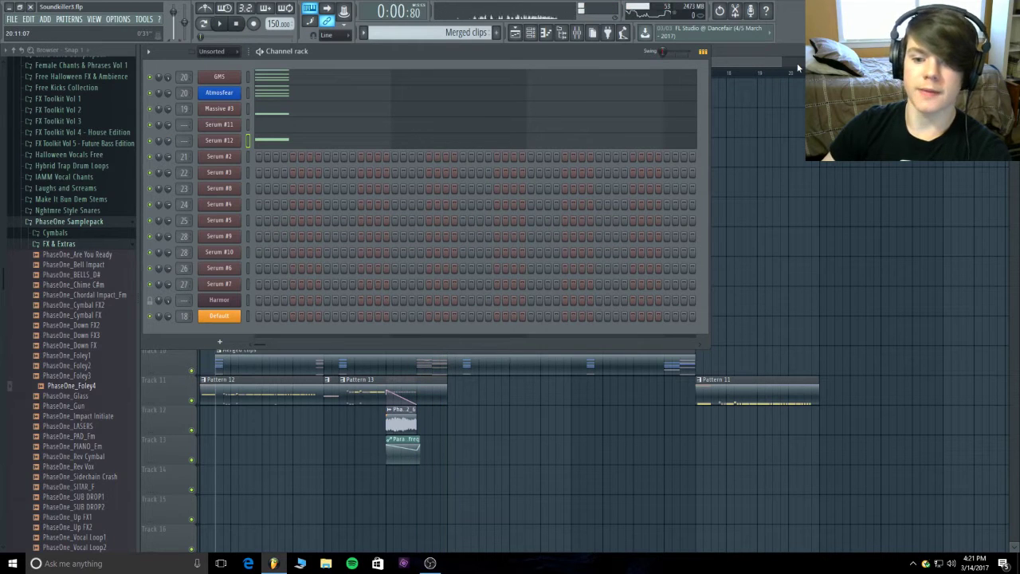
- Select the Serum #11 and Serum #12 channels together and route both to mixer insert 30
click(578, 32)
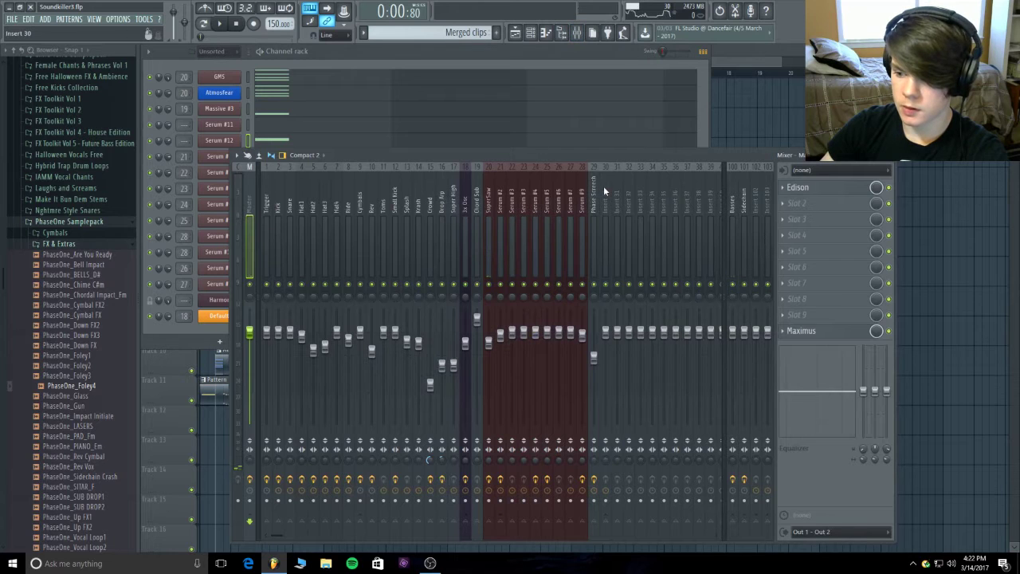
click(252, 121)
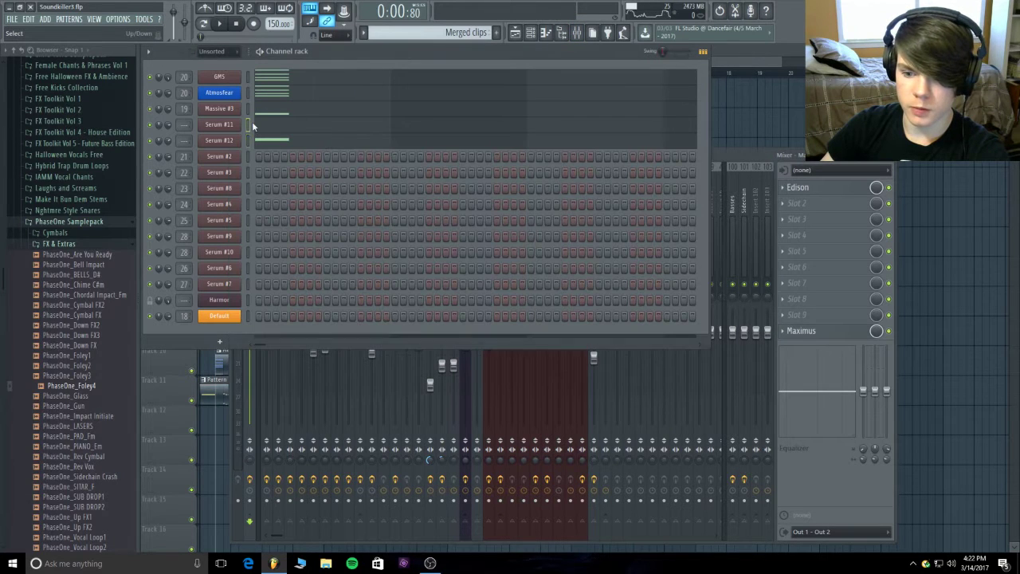
click(751, 160)
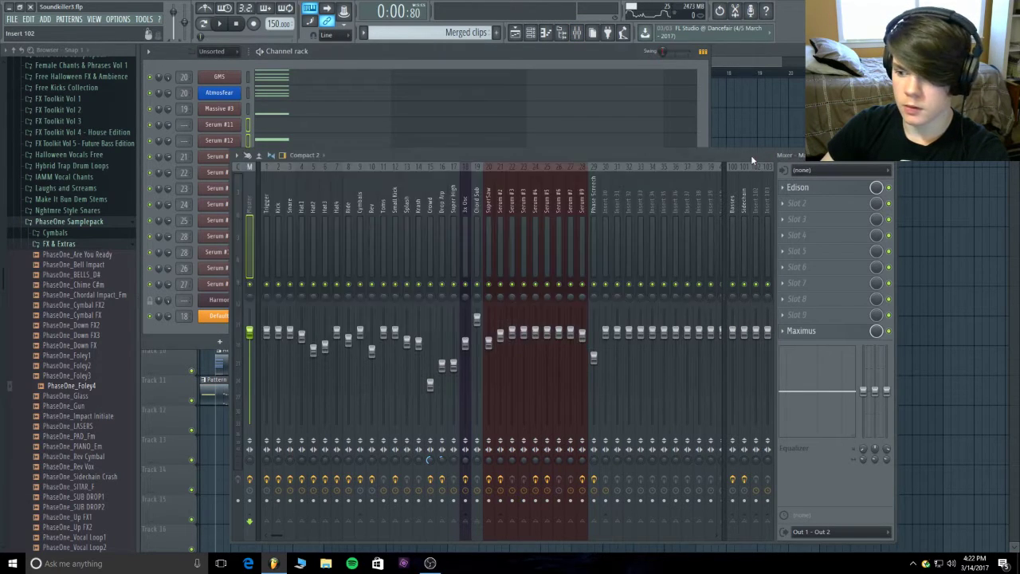
right_click(604, 199)
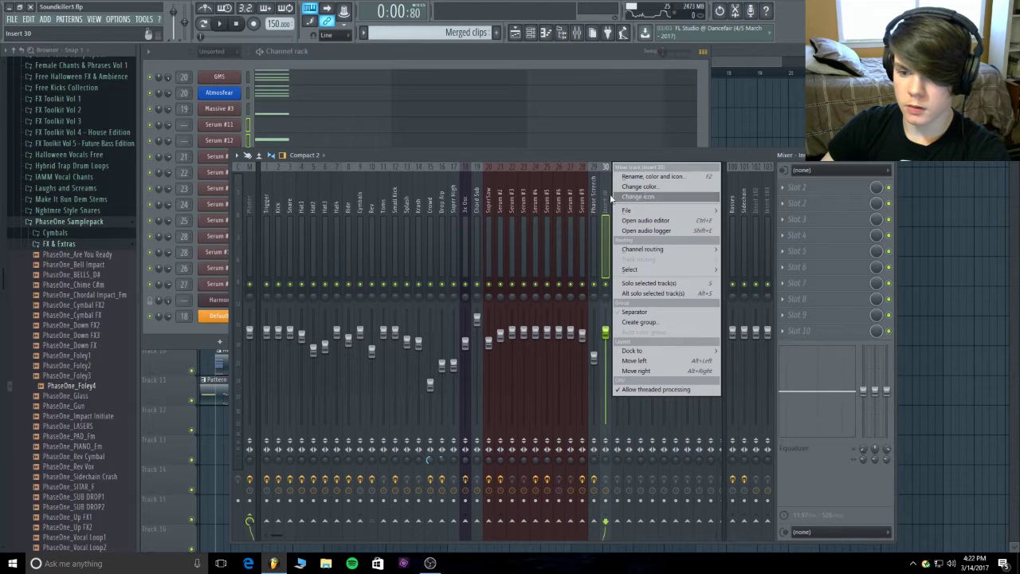
mouse_move(686, 214)
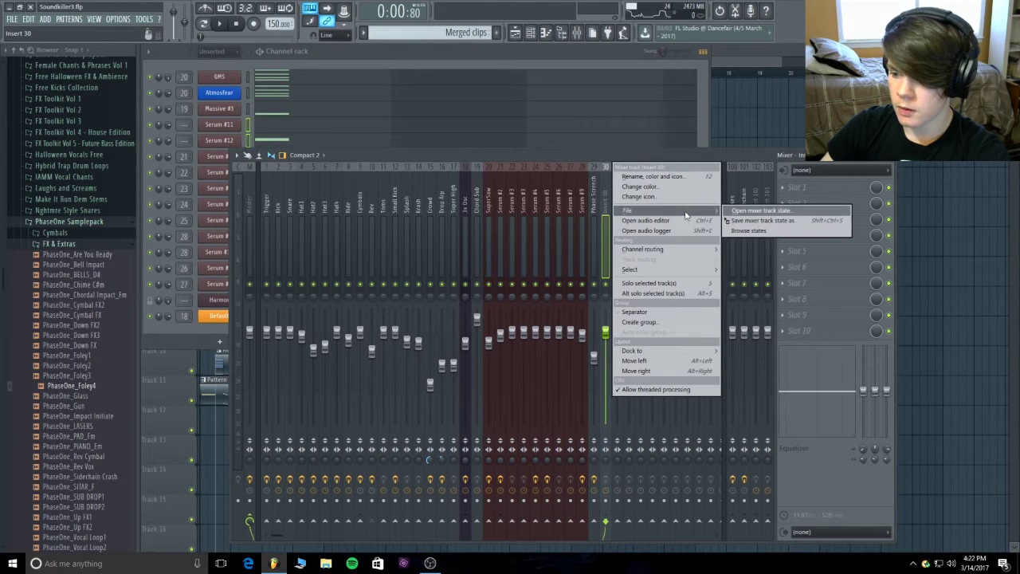
mouse_move(642, 250)
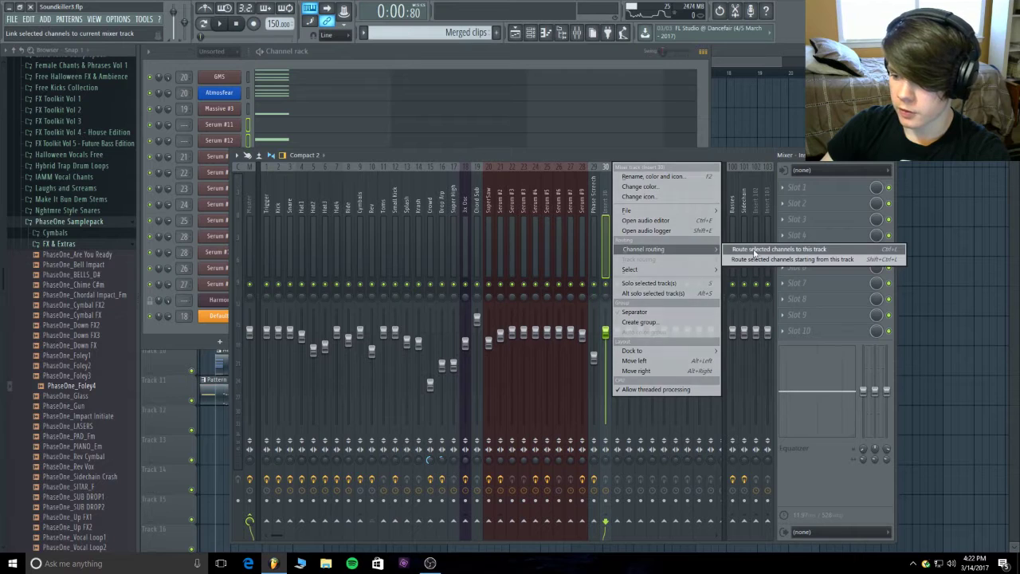
click(796, 250)
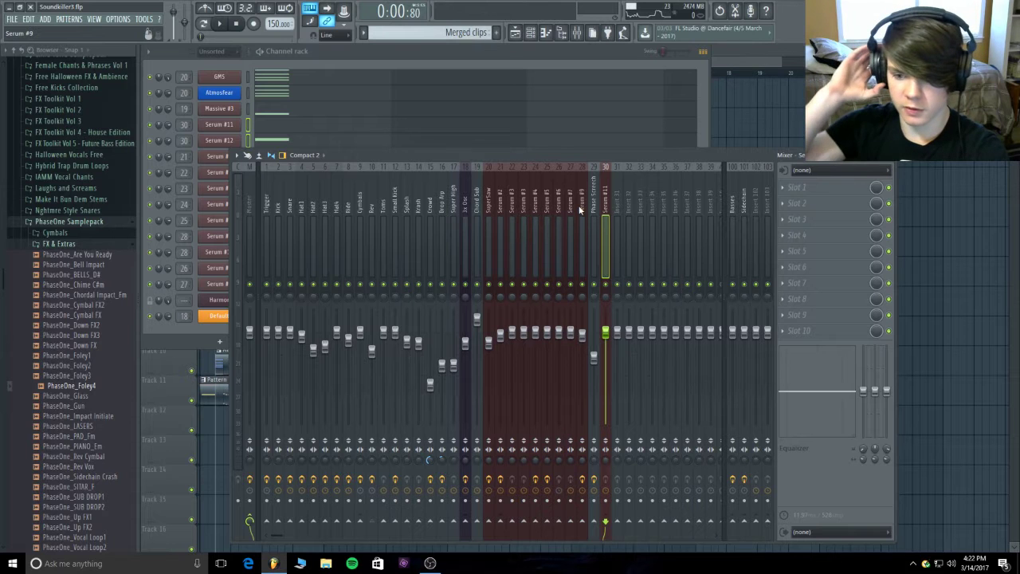
- Play the arrangement to check the Serum #11 mixer track's level, moving the mixer window higher, and stop playback
key(space)
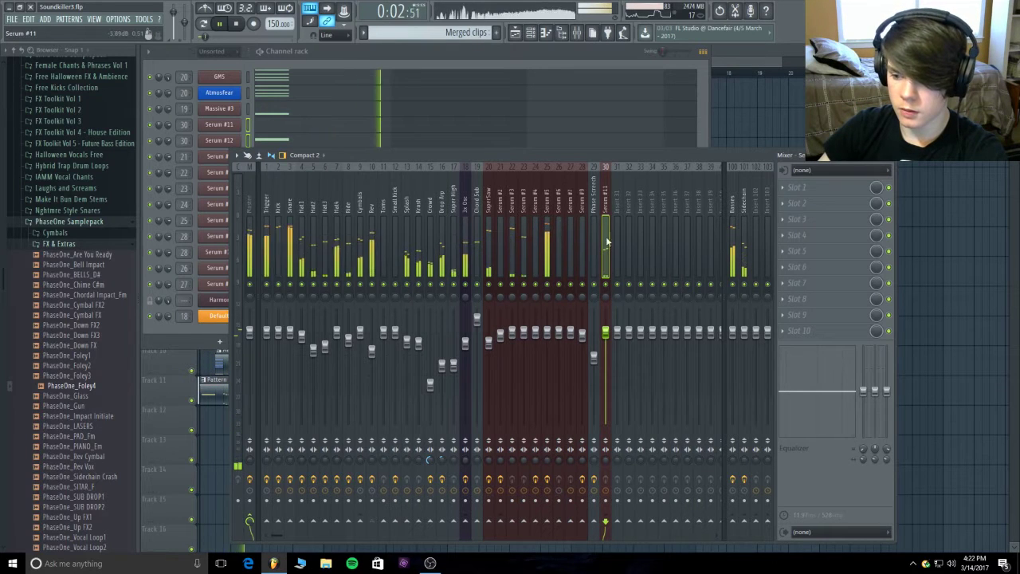
drag(625, 158, 621, 103)
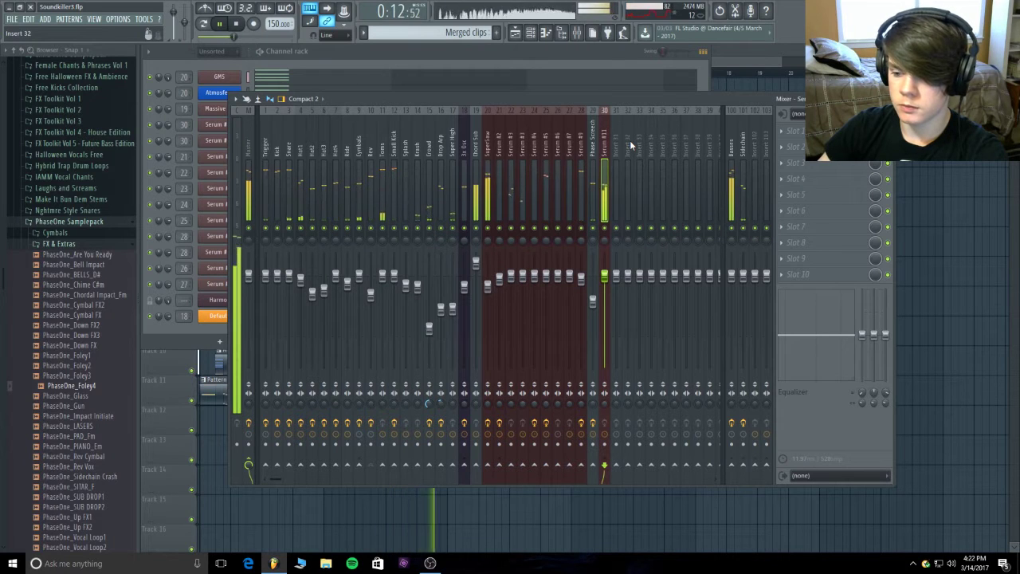
key(space)
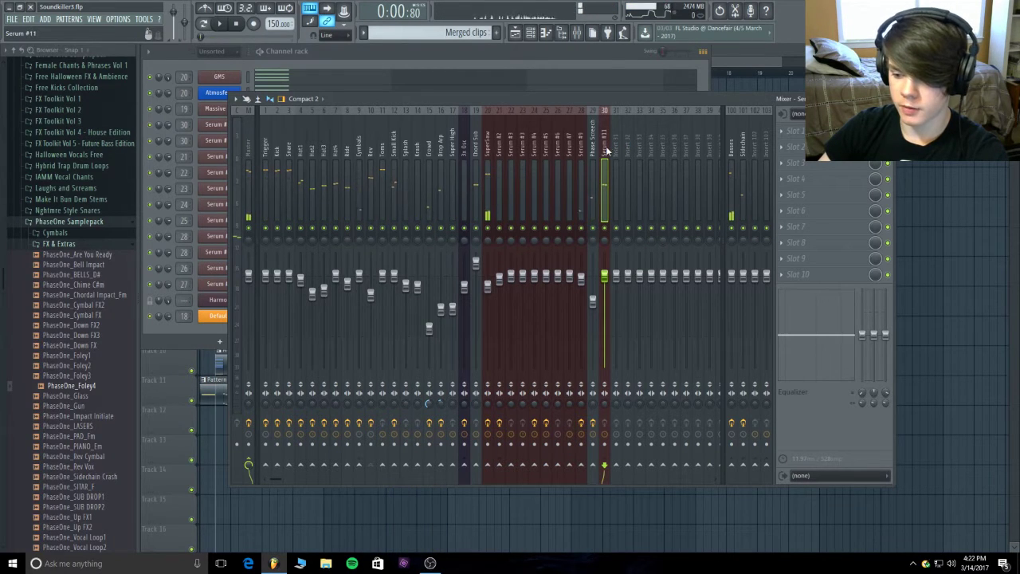
- Check the SuperSaw track's routing in the mixer and route the Serum #11 mixer track only to the Basses track
right_click(736, 468)
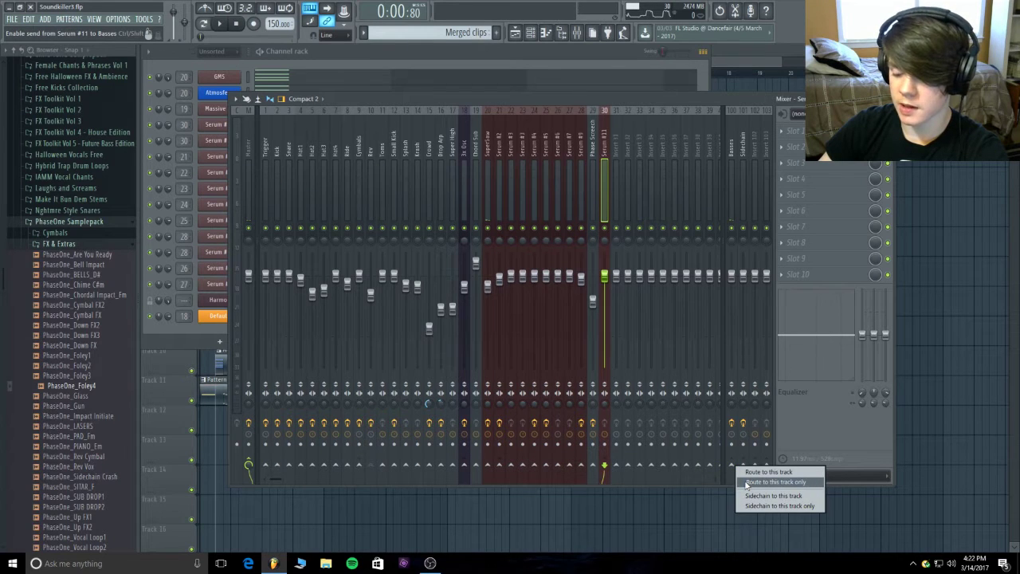
click(490, 153)
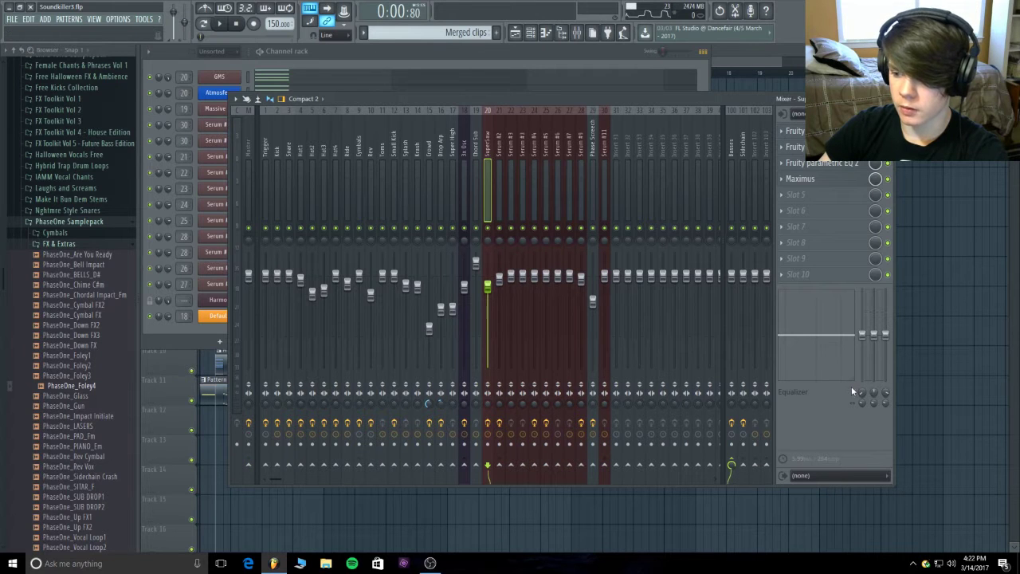
click(604, 142)
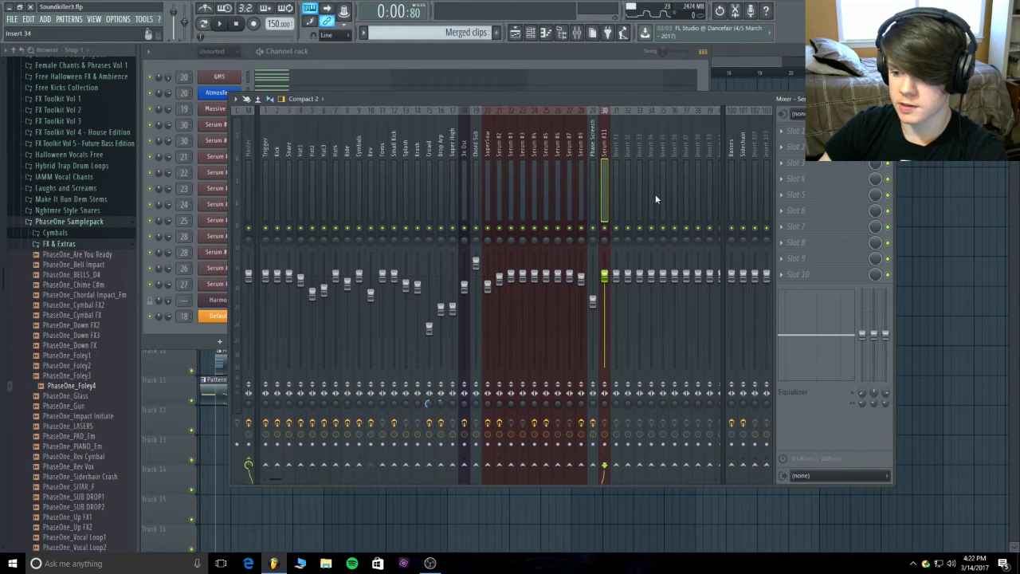
right_click(731, 465)
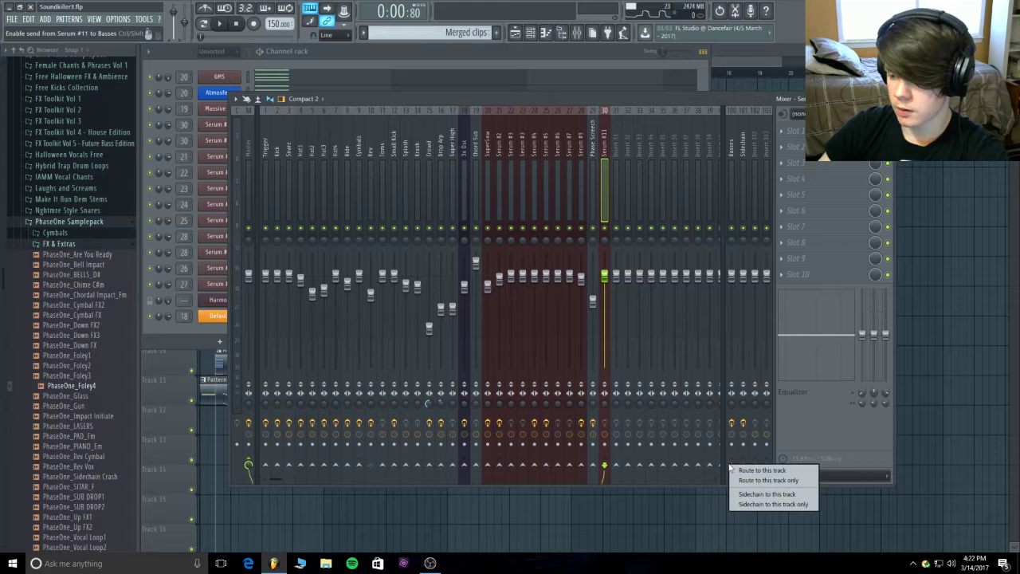
click(797, 481)
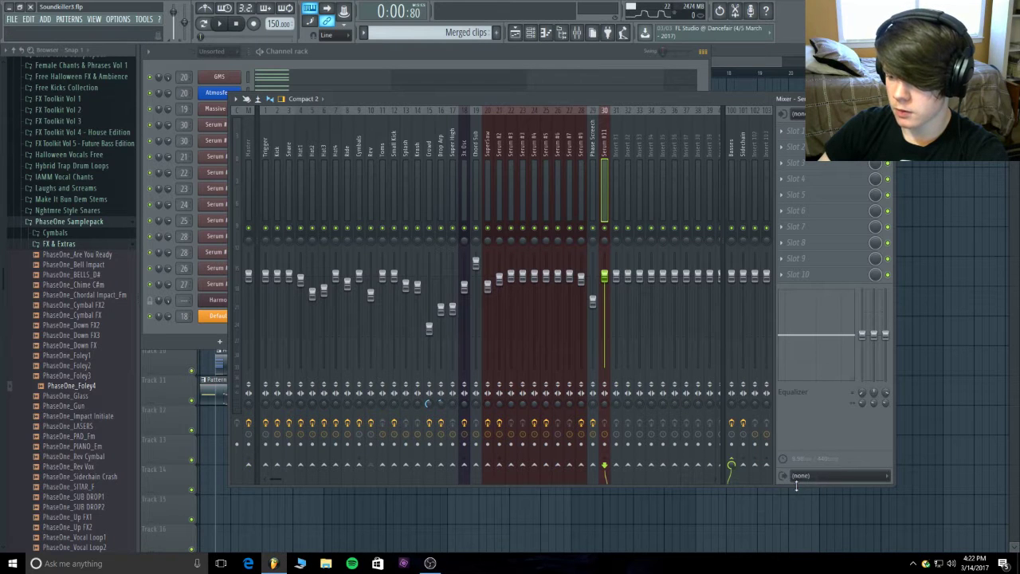
- Play the arrangement with the new Basses routing, bring the playlist to the front, and stop playback
key(space)
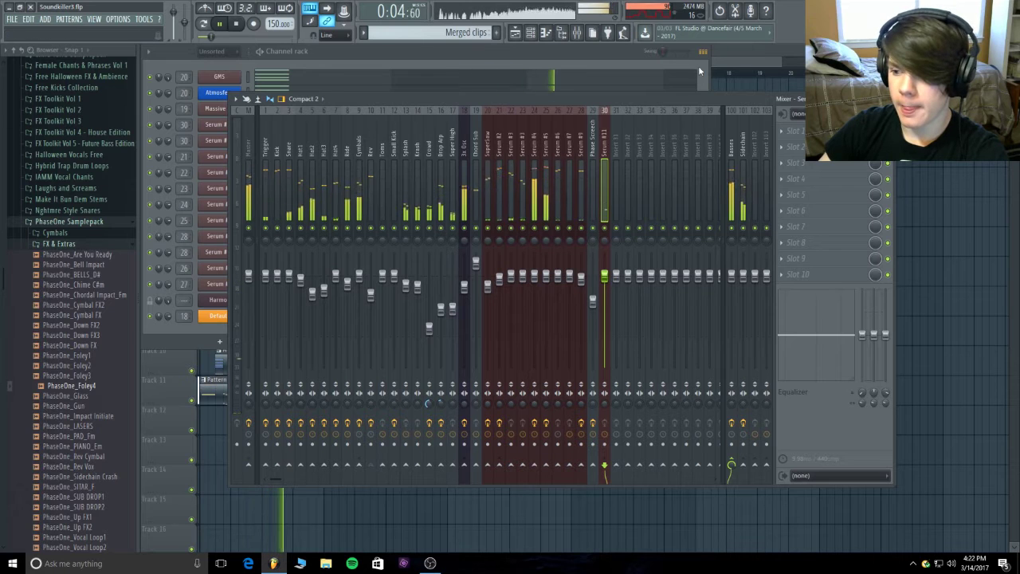
click(727, 63)
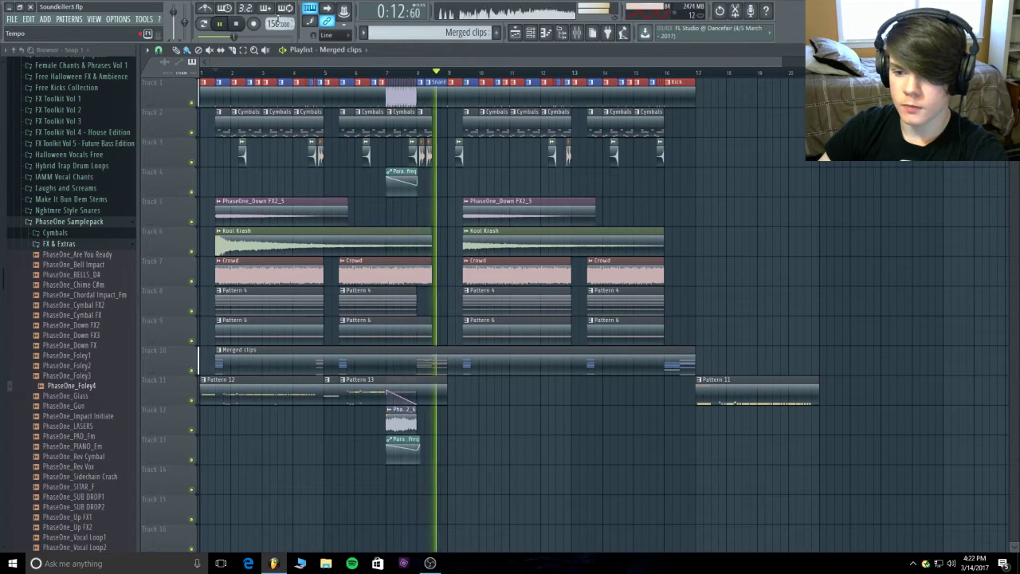
key(space)
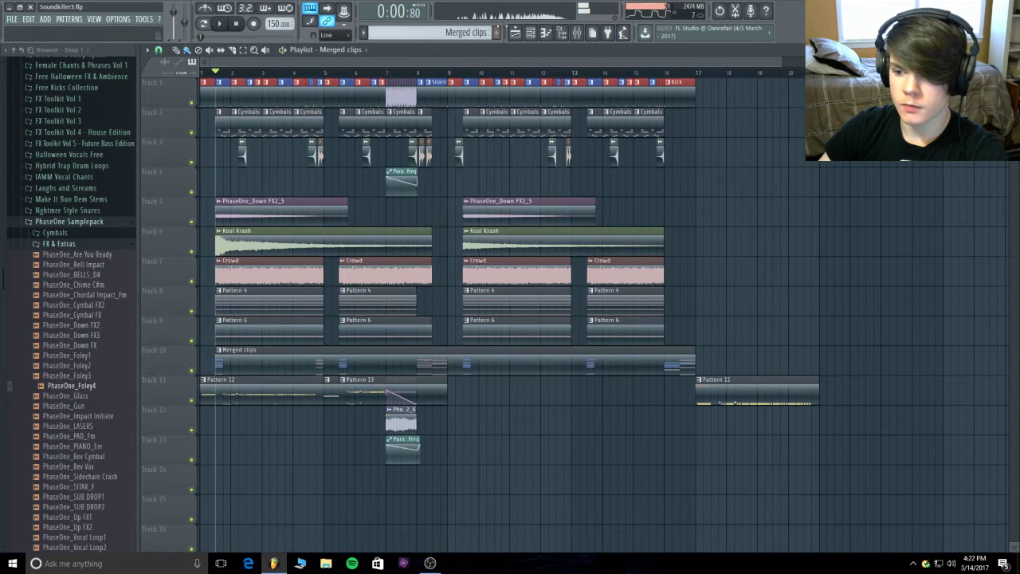
- Open the merged clips pattern's channels, leave only GMS and Atmosfear unmuted, and play them with the mixer open
double_click(219, 356)
key(F6)
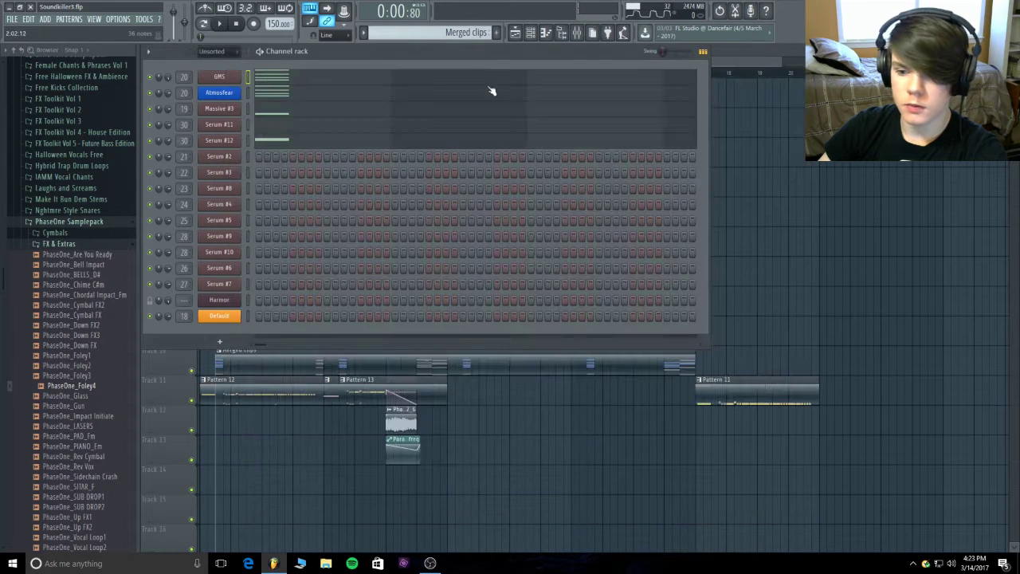
right_click(156, 79)
key(Escape)
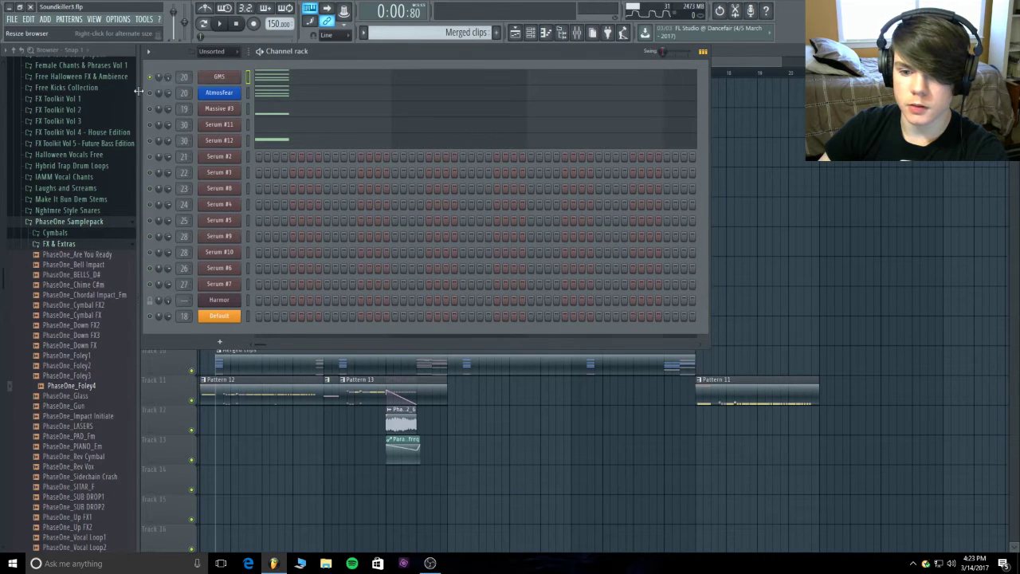
right_click(159, 94)
key(Escape)
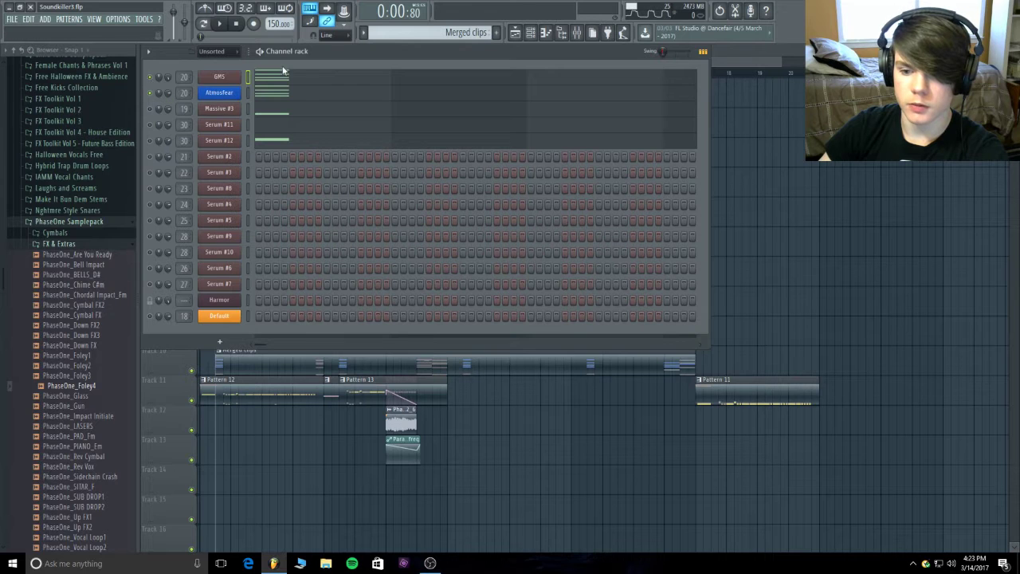
click(577, 35)
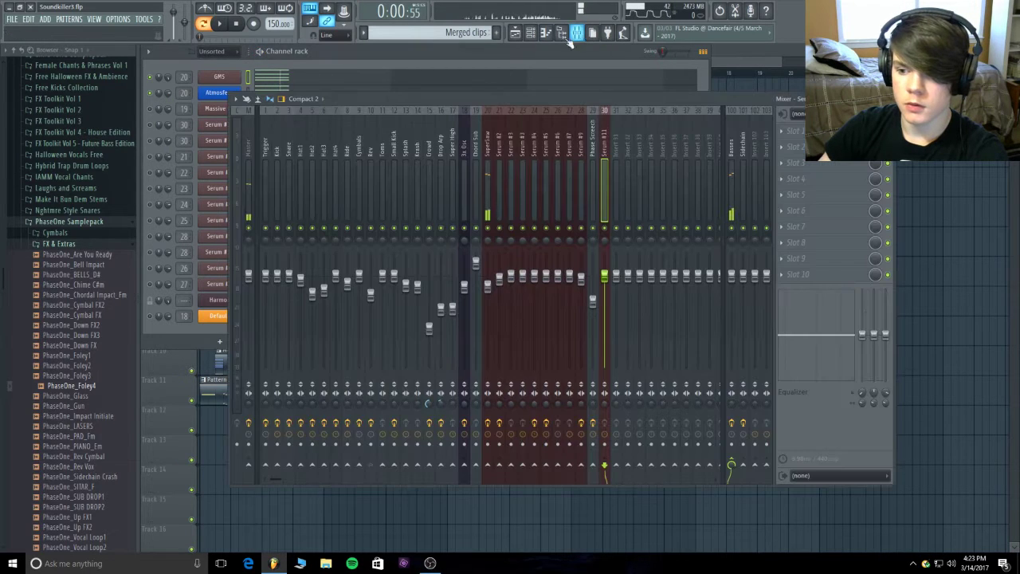
- Open the SuperSaw mixer track's Fruity Parametric EQ 2 and dip band 4 at about 7726 Hz, auditioning the sound between adjustments
click(489, 144)
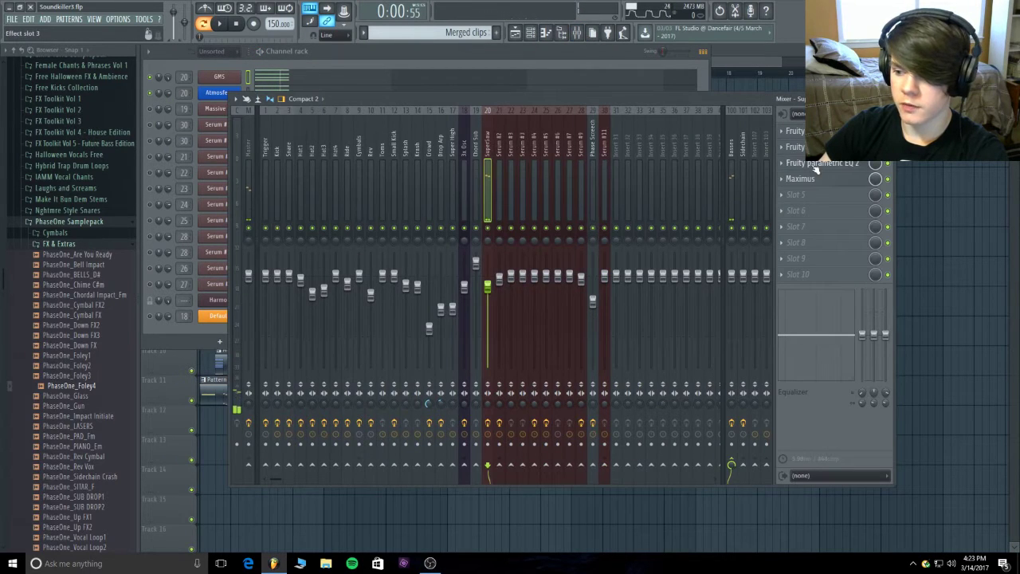
click(815, 164)
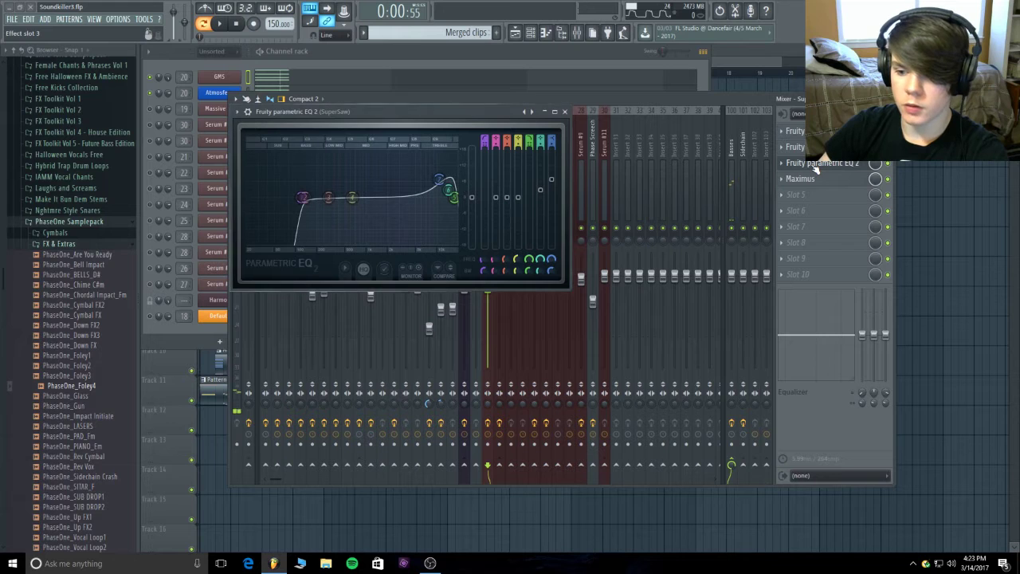
click(214, 24)
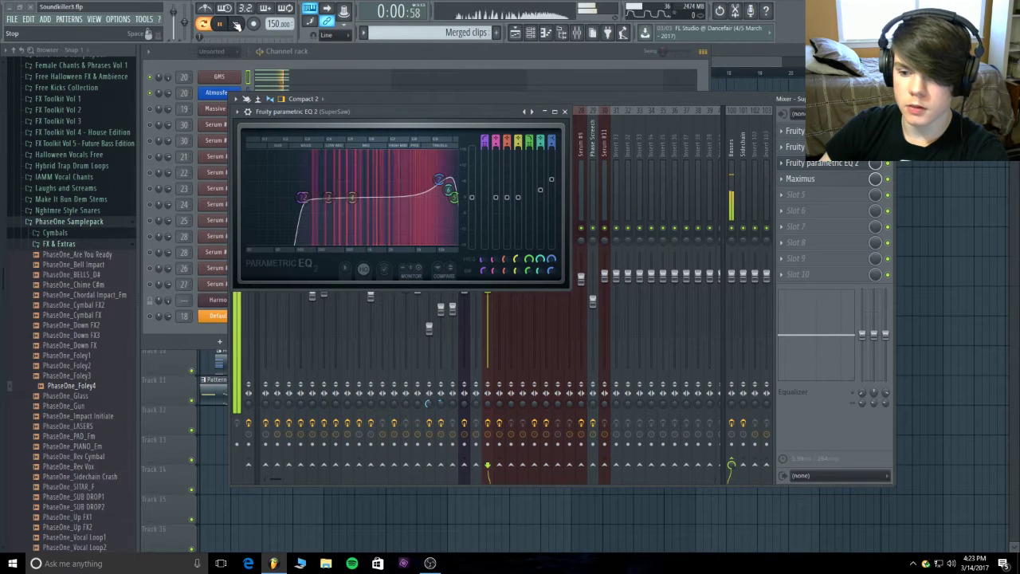
drag(357, 198, 449, 173)
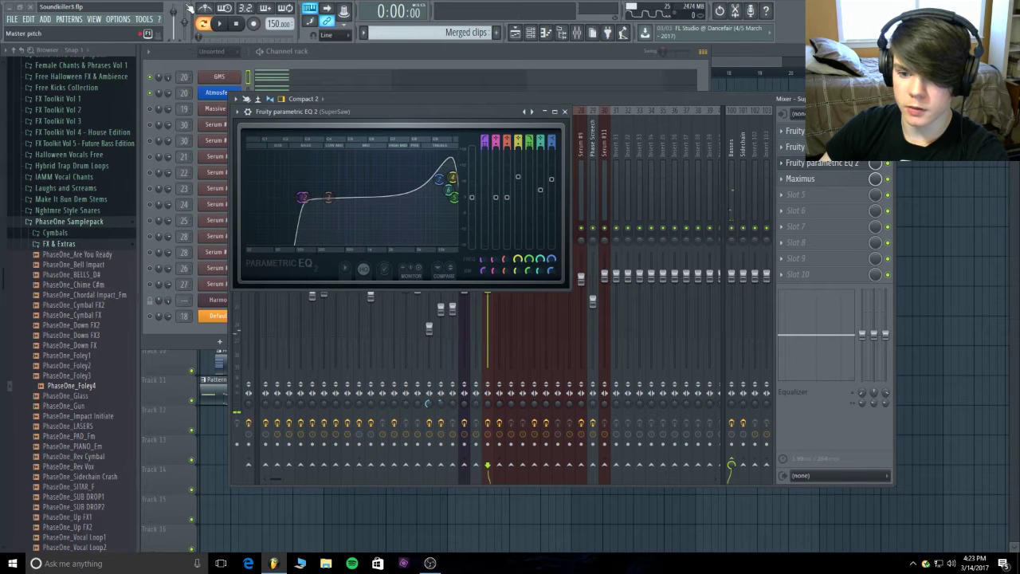
click(220, 23)
drag(452, 175, 430, 195)
scroll(433, 204, down, 3)
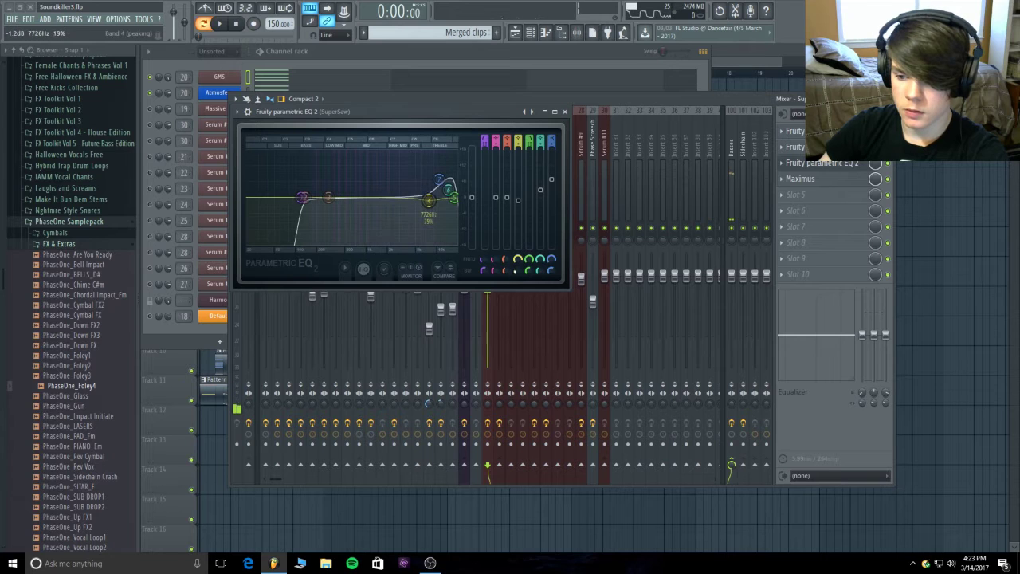
scroll(518, 275, up, 2)
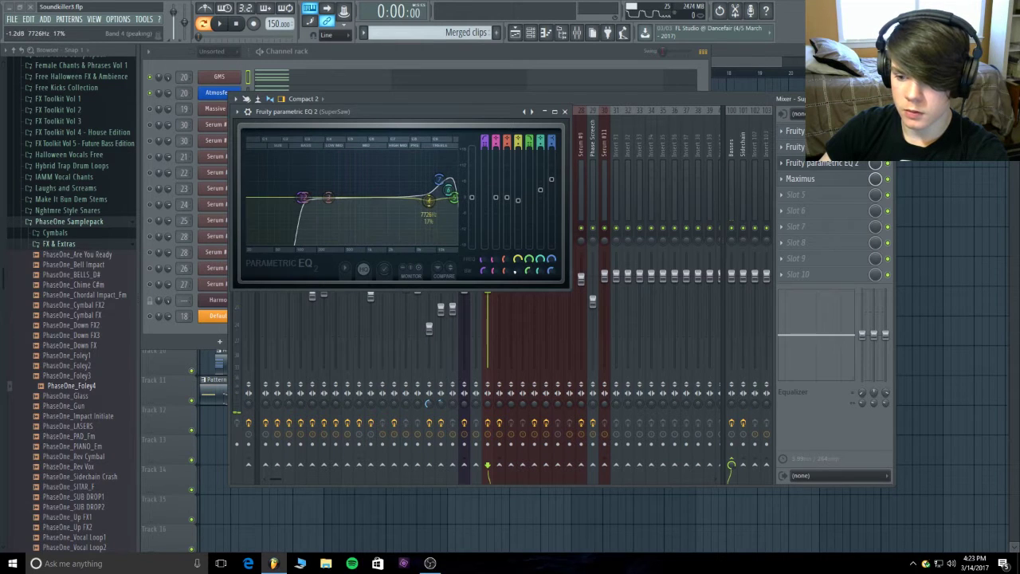
click(220, 23)
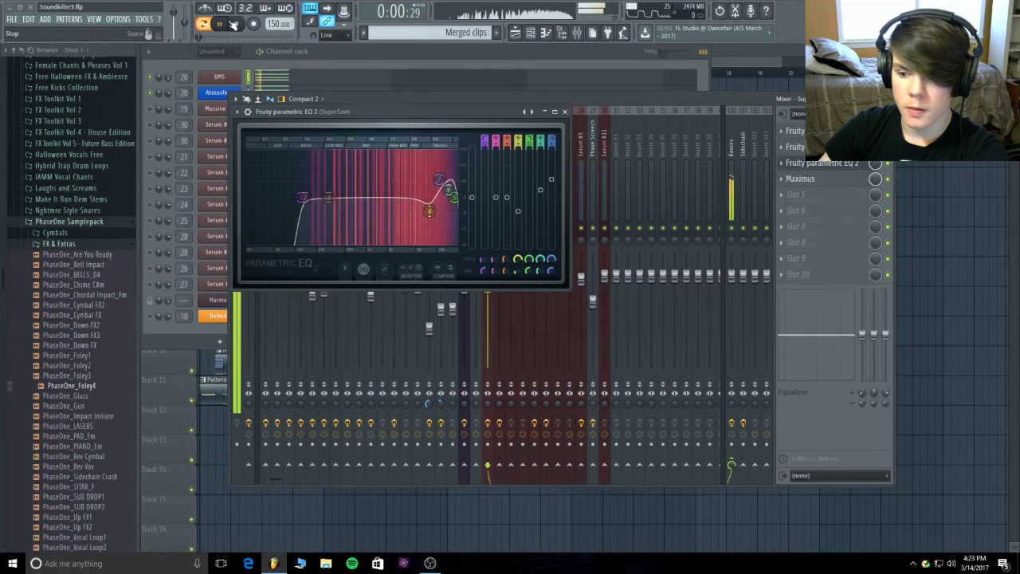
click(220, 23)
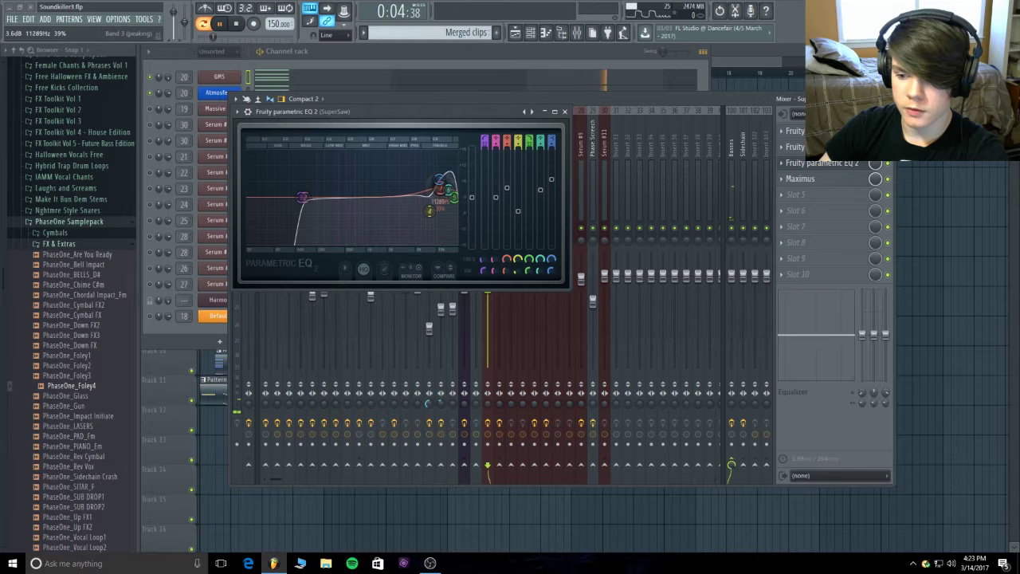
- Boost EQ band 3 about 3.6 dB near 11289 Hz and band 6 about 5.2 dB near 17191 Hz, audition, and close the EQ
scroll(506, 273, up, 4)
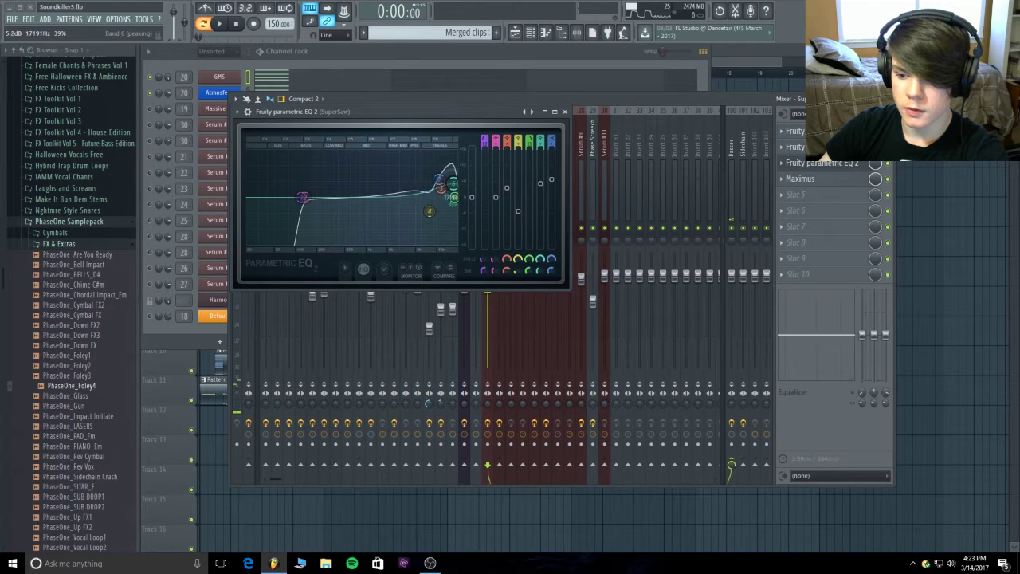
key(space)
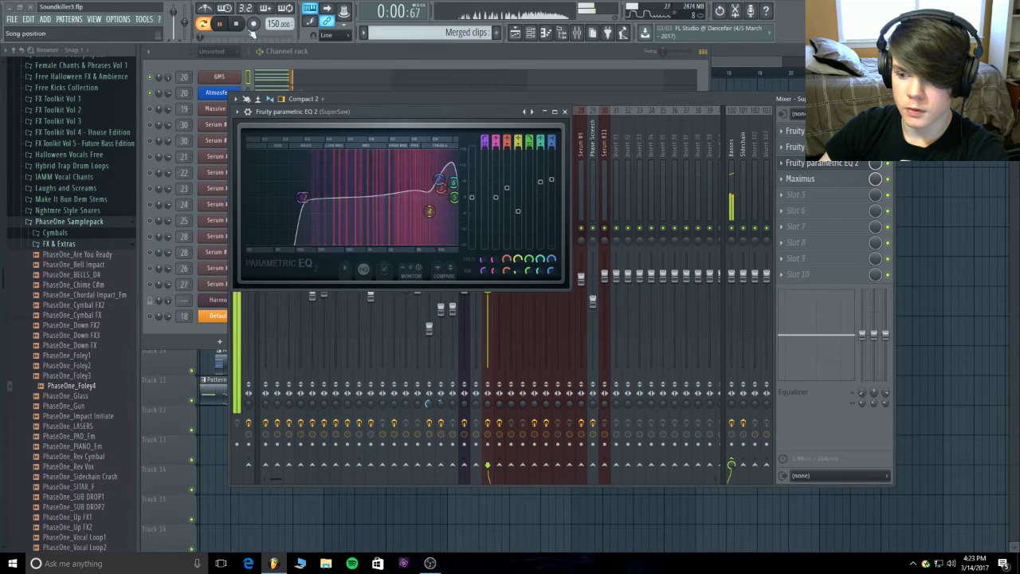
click(565, 112)
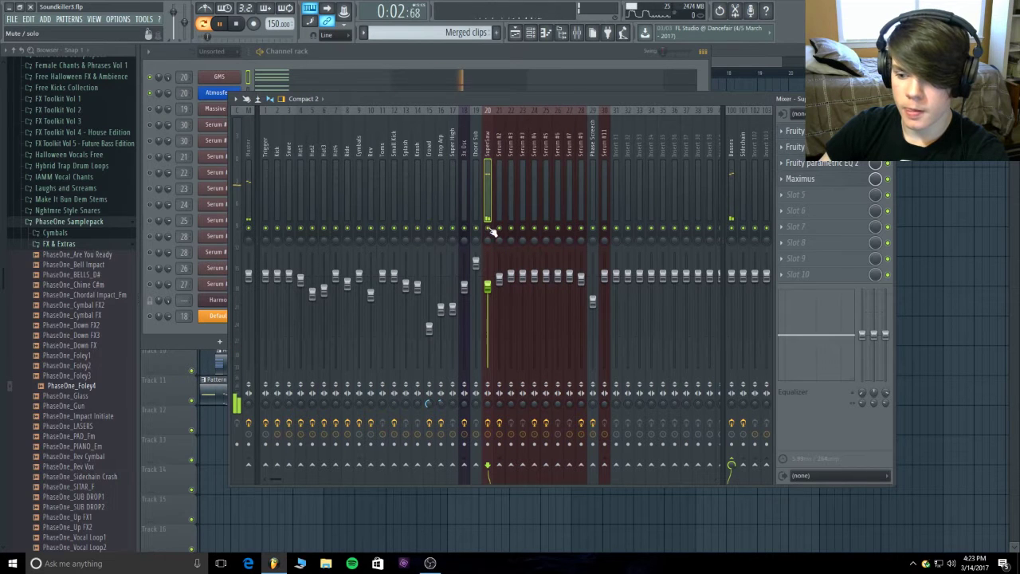
click(157, 79)
right_click(158, 80)
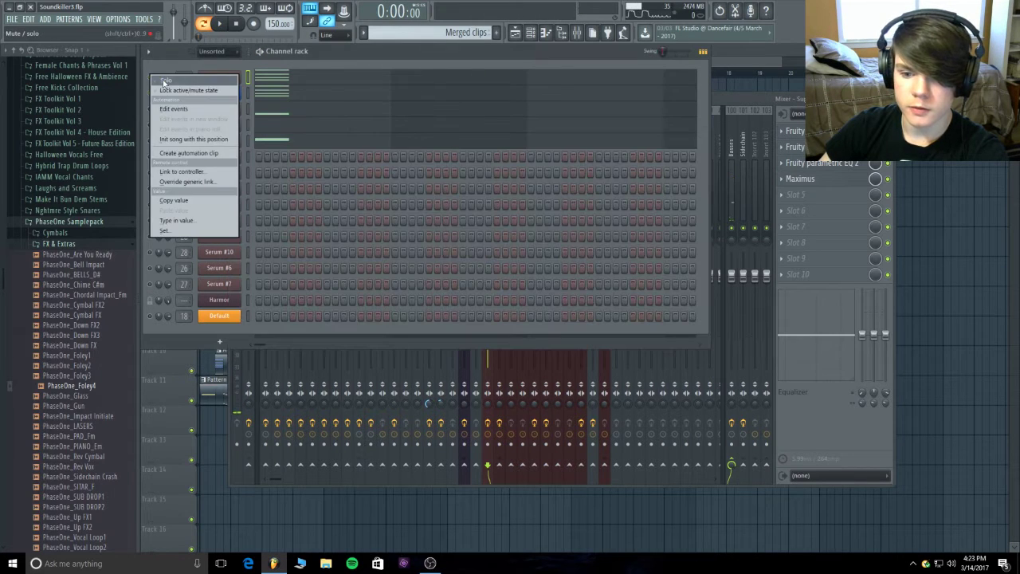
key(Escape)
right_click(159, 79)
click(183, 84)
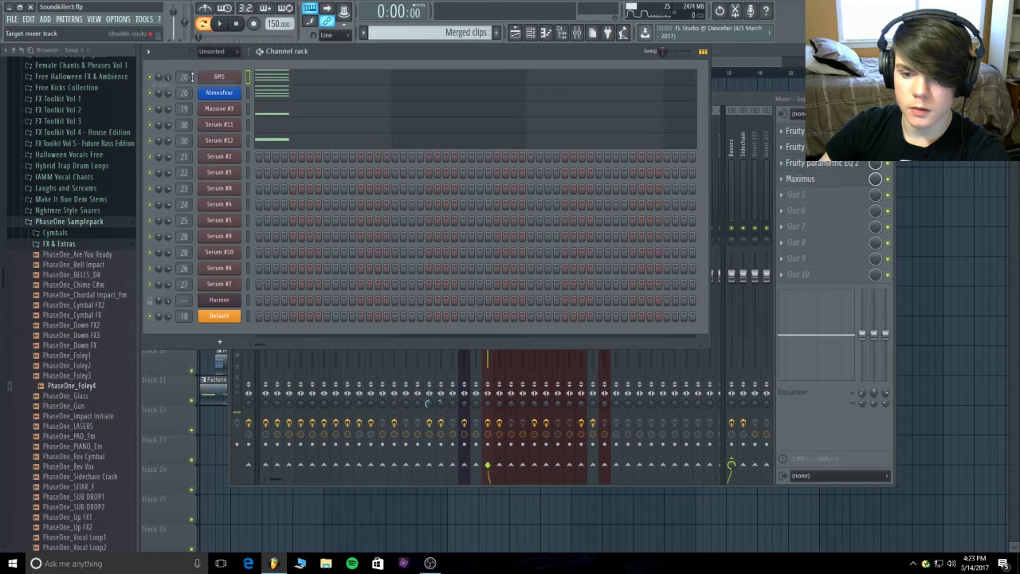
- Play the arrangement in song mode and check the track levels in the mixer
key(space)
click(735, 47)
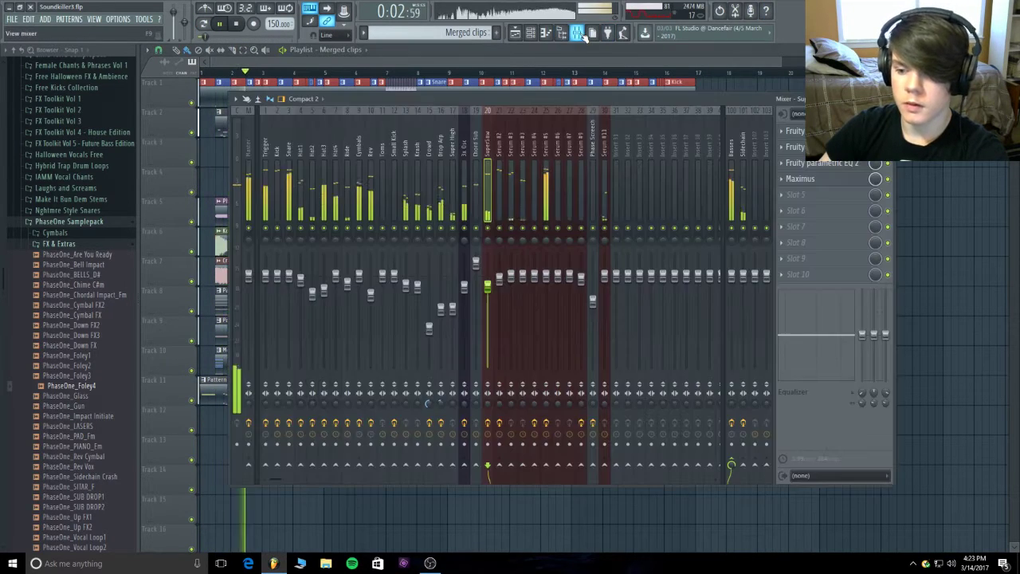
click(577, 32)
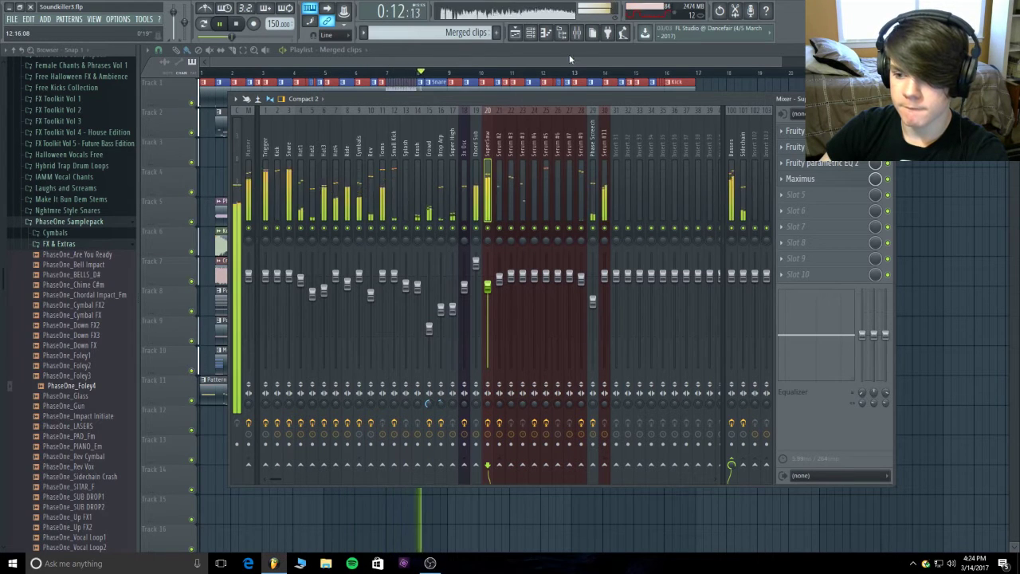
- Replay the song from just before bar 7 and set the Serum #9 mixer fader to 95% (-1.1 dB)
key(F9)
key(space)
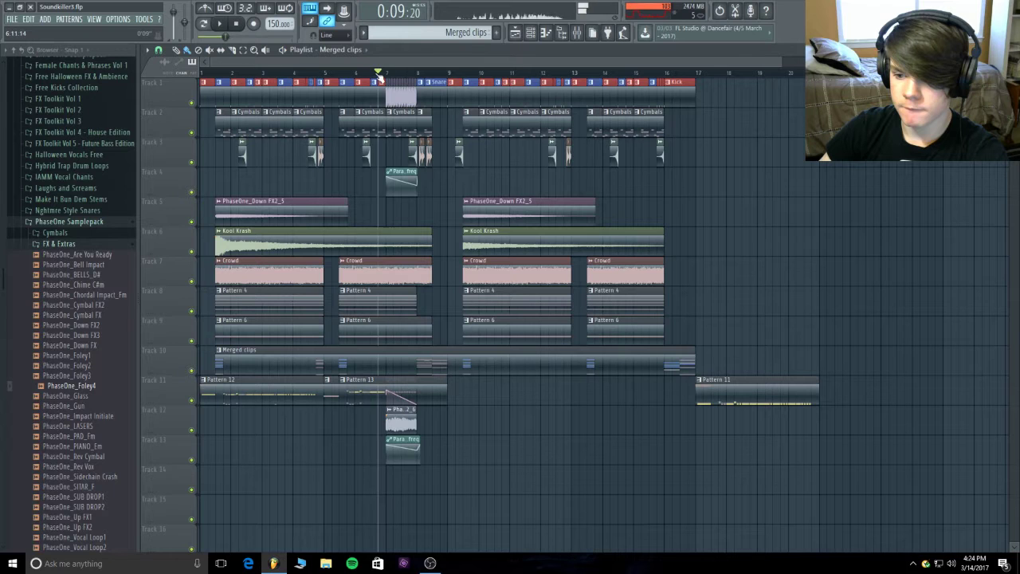
click(577, 33)
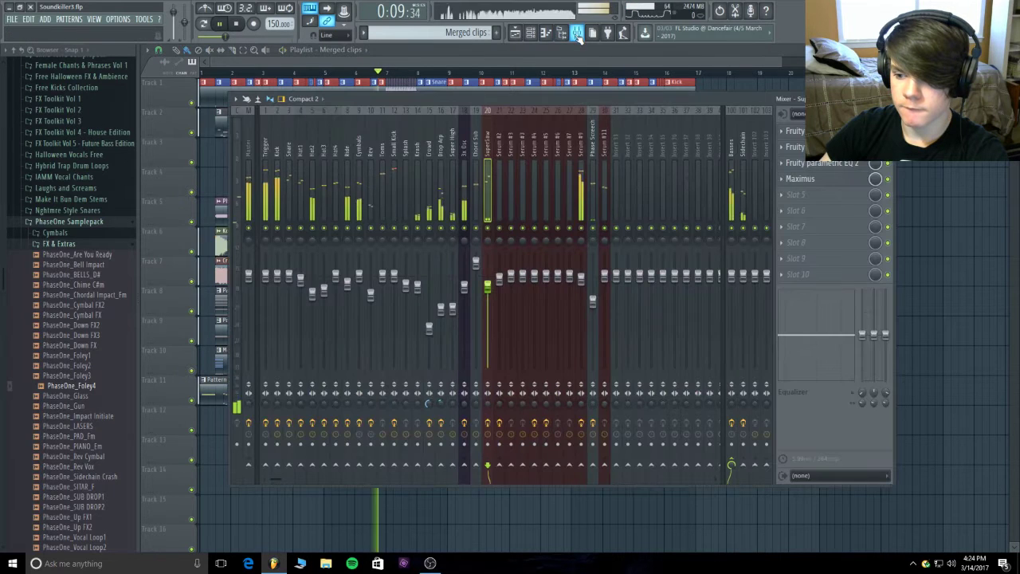
click(581, 195)
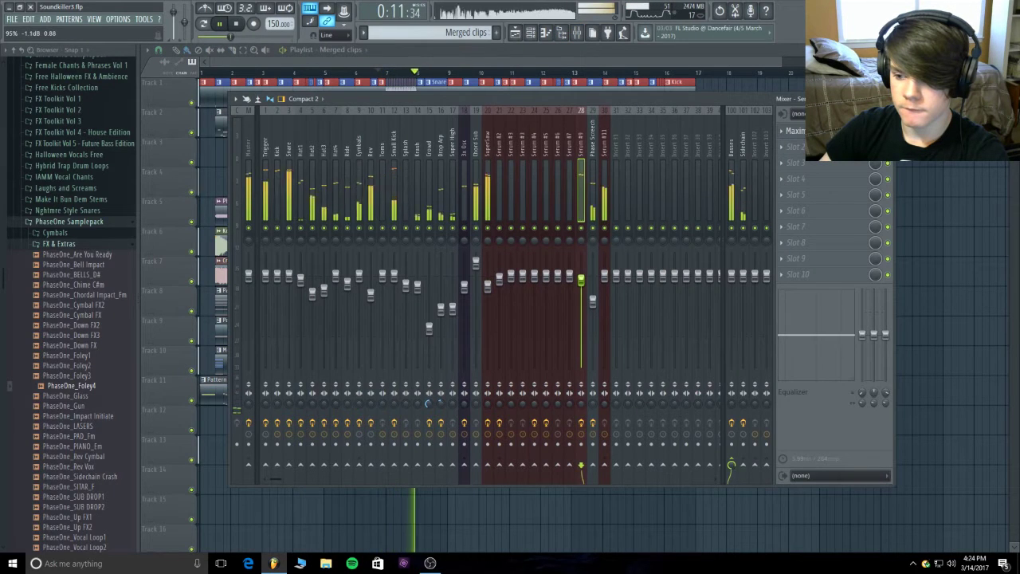
- Replay the song from bar 6 and set the Phase Screech mixer fader to 75% (-5.9 dB)
key(F9)
click(356, 73)
key(space)
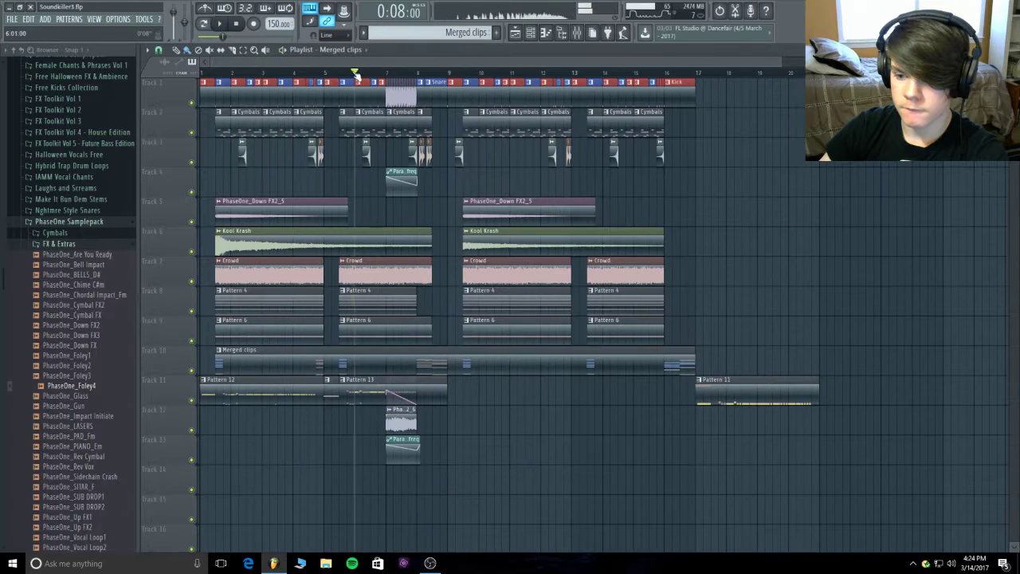
key(space)
key(F9)
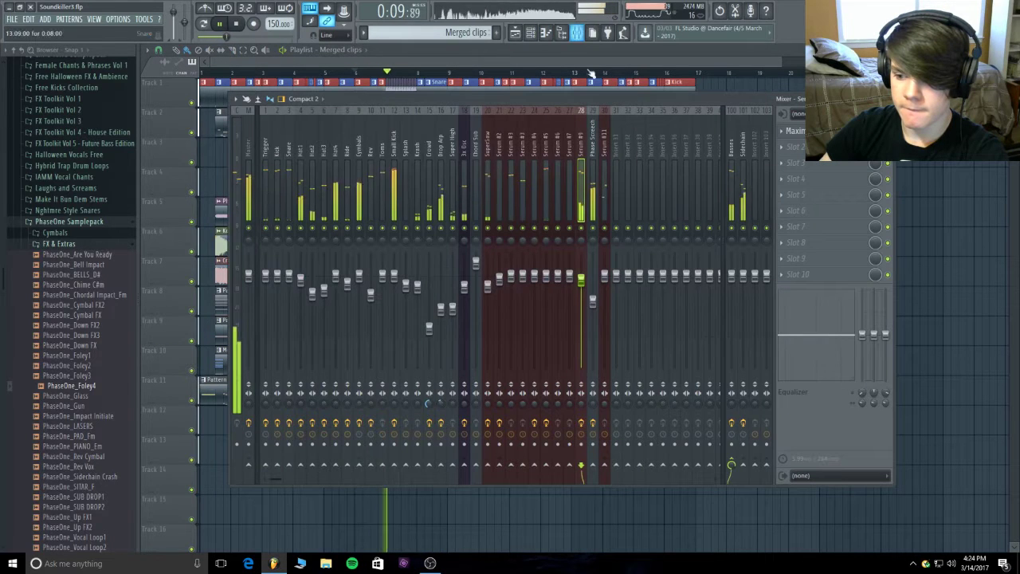
click(592, 301)
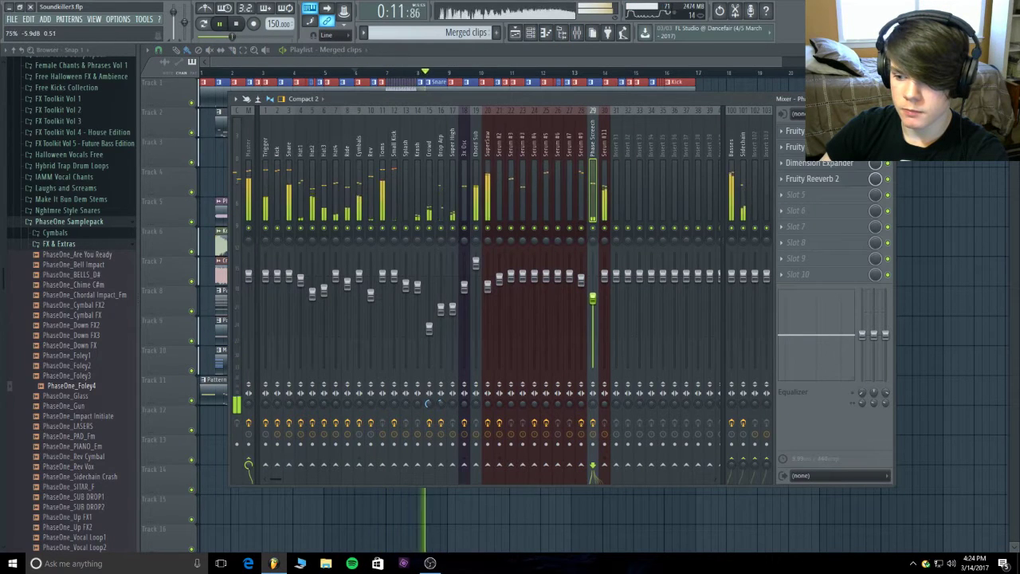
- Replay the song from the start of bar 7 and select the Serum #11 mixer track to check its level
key(F9)
click(389, 74)
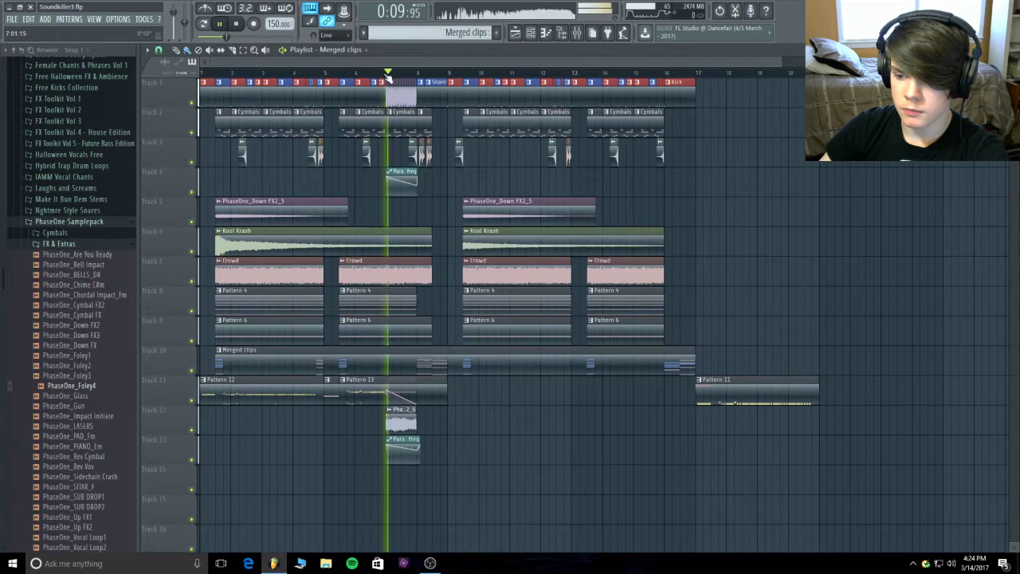
click(575, 32)
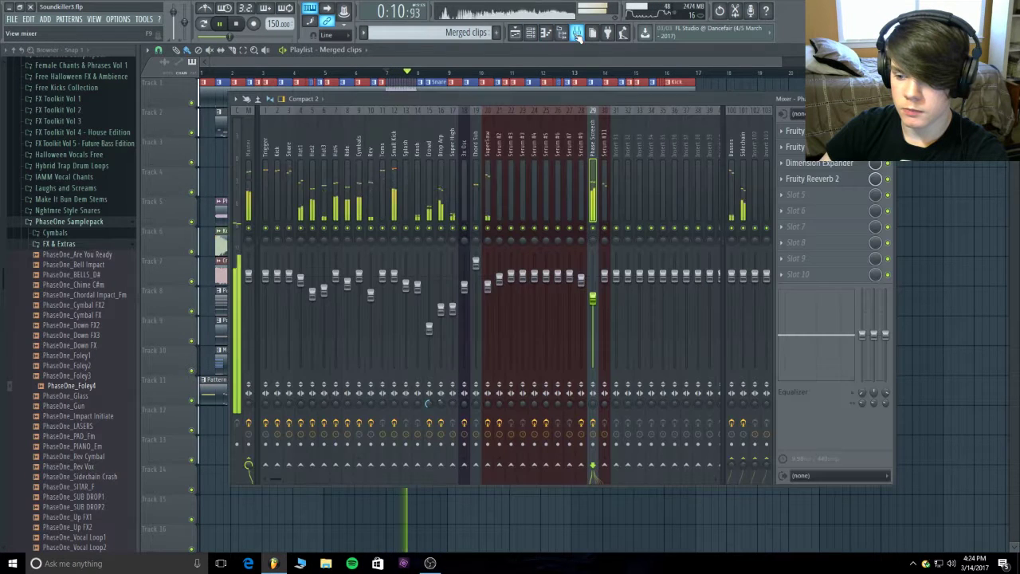
click(614, 273)
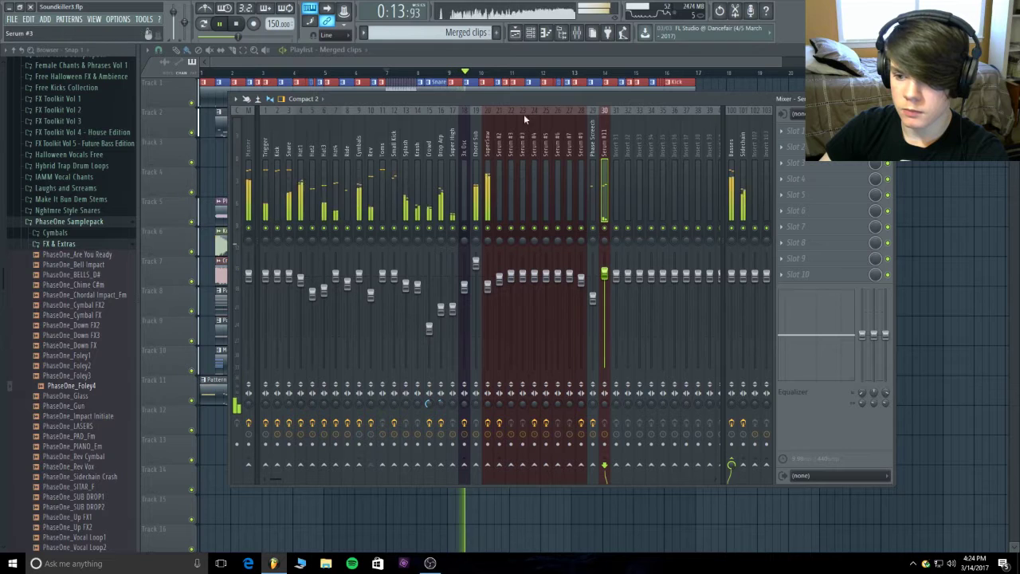
- Replay the song from shortly before bar 5, watch the mixer levels, stop playback and close the mixer
drag(382, 74, 353, 74)
click(314, 75)
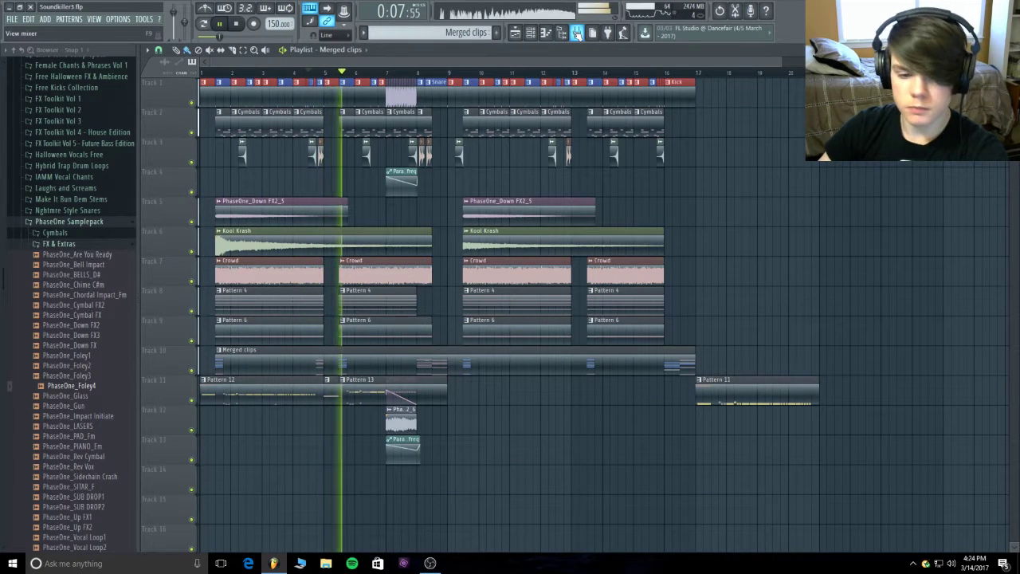
click(576, 32)
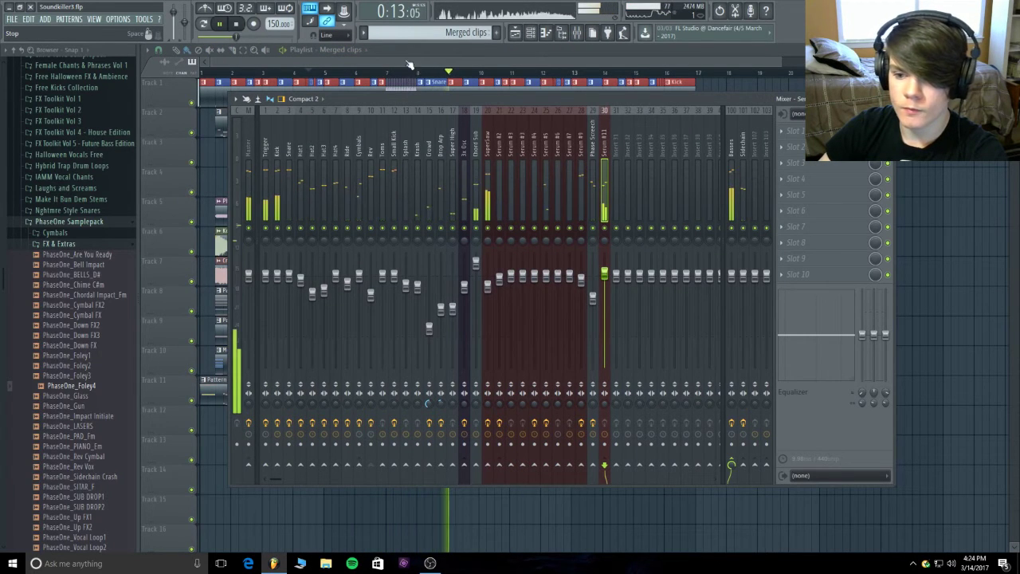
key(space)
key(F9)
- Try to save the project under its current name, Soundkiller3.flp, and dismiss the resulting dialogs
click(14, 20)
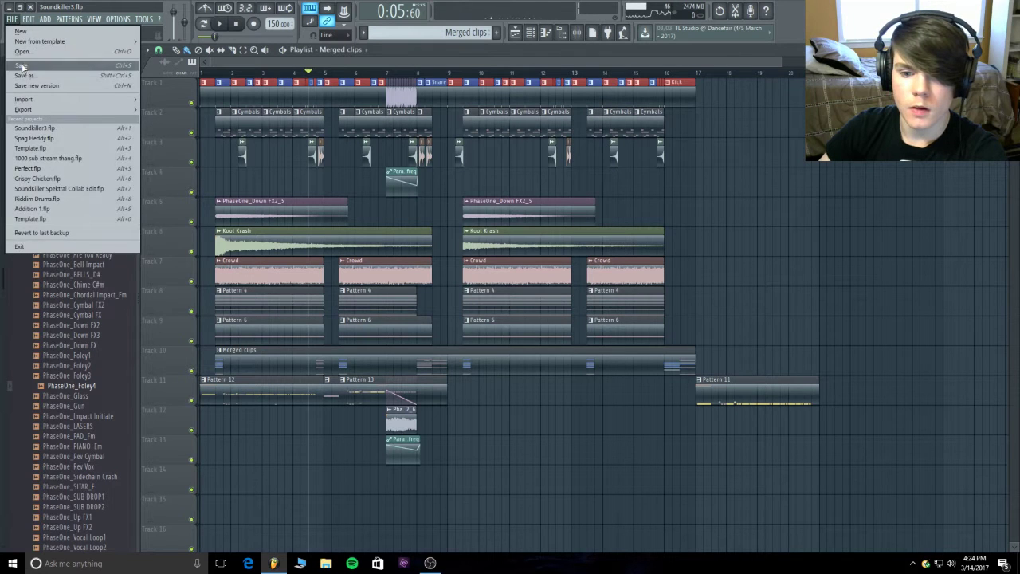
click(24, 69)
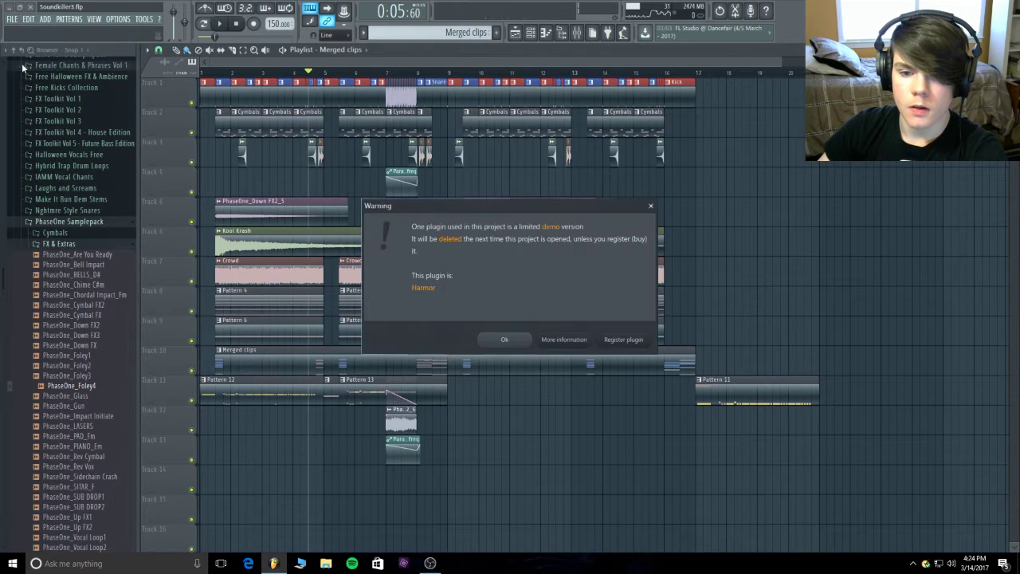
click(502, 341)
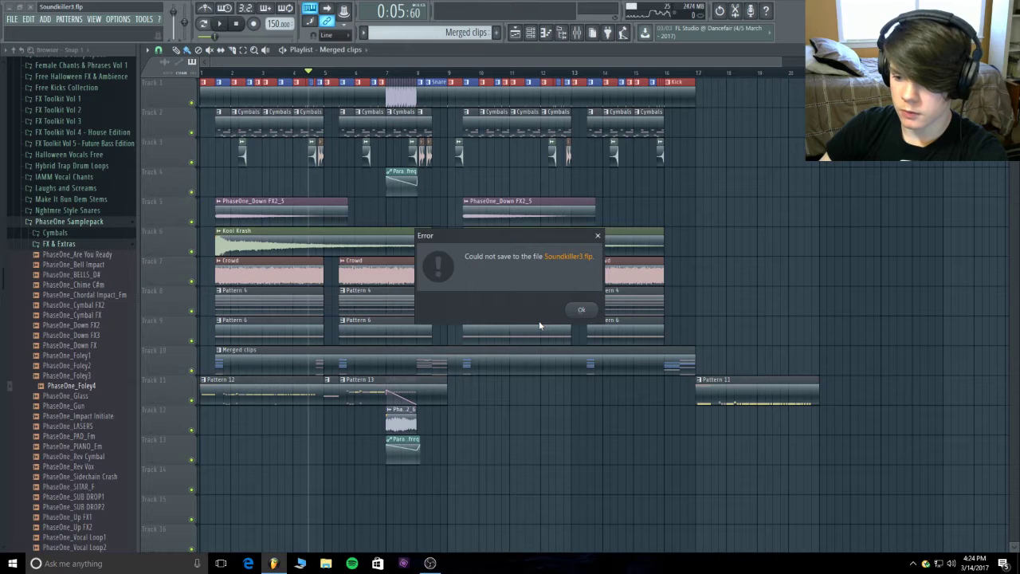
click(583, 311)
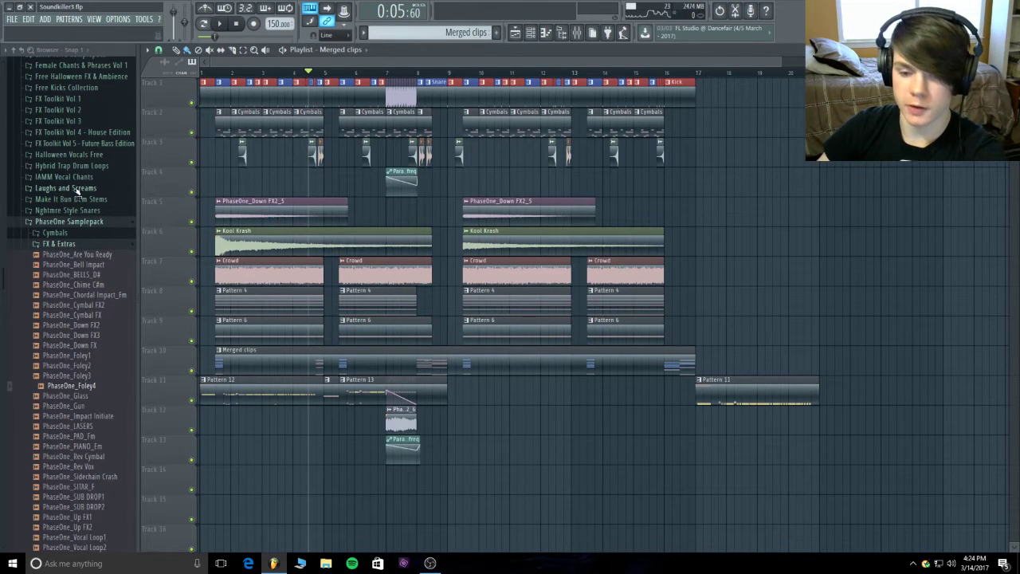
- Collapse the PhaseOne Samplepack, Sample Packs and Desktop folders in the file browser
click(65, 222)
scroll(63, 225, up, 10)
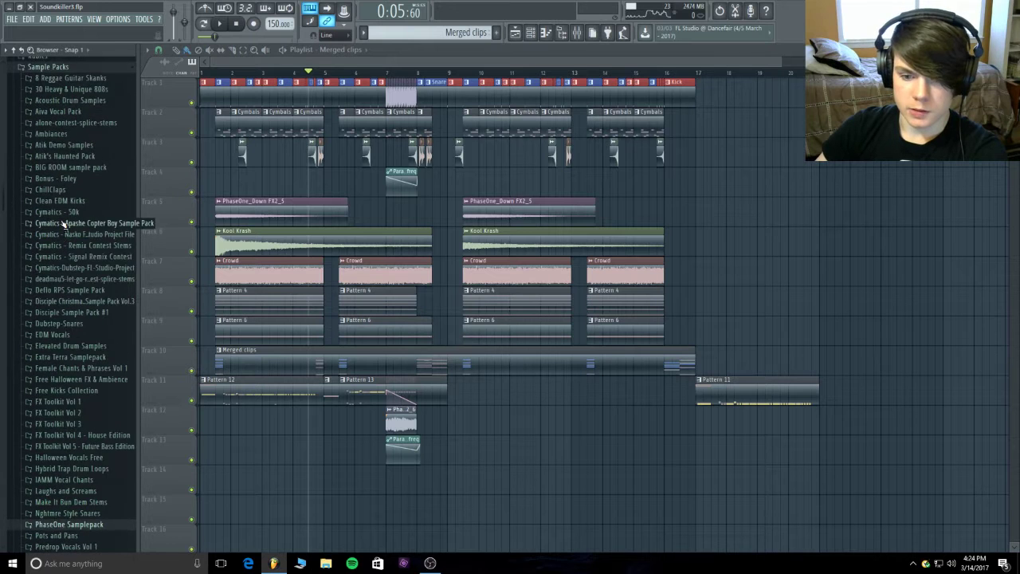
click(59, 169)
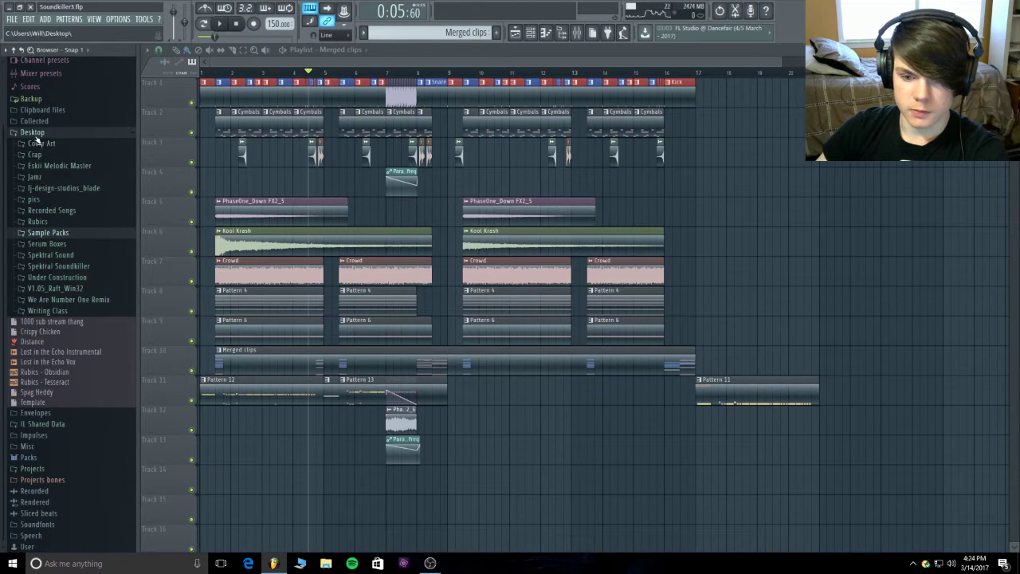
click(33, 133)
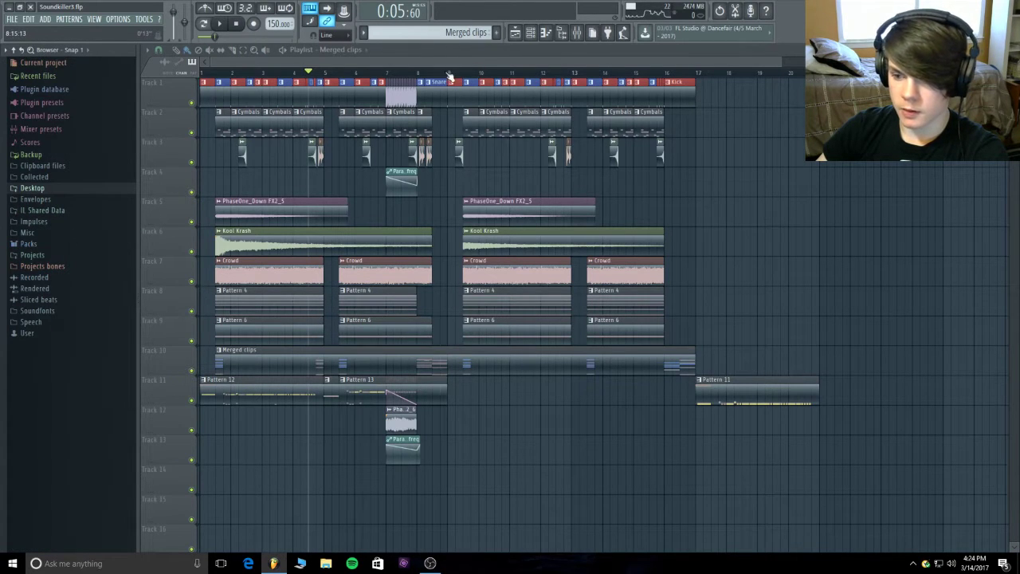
- Play the arrangement from the beginning, stop it, and place the playhead at bar 5
drag(445, 75, 69, 74)
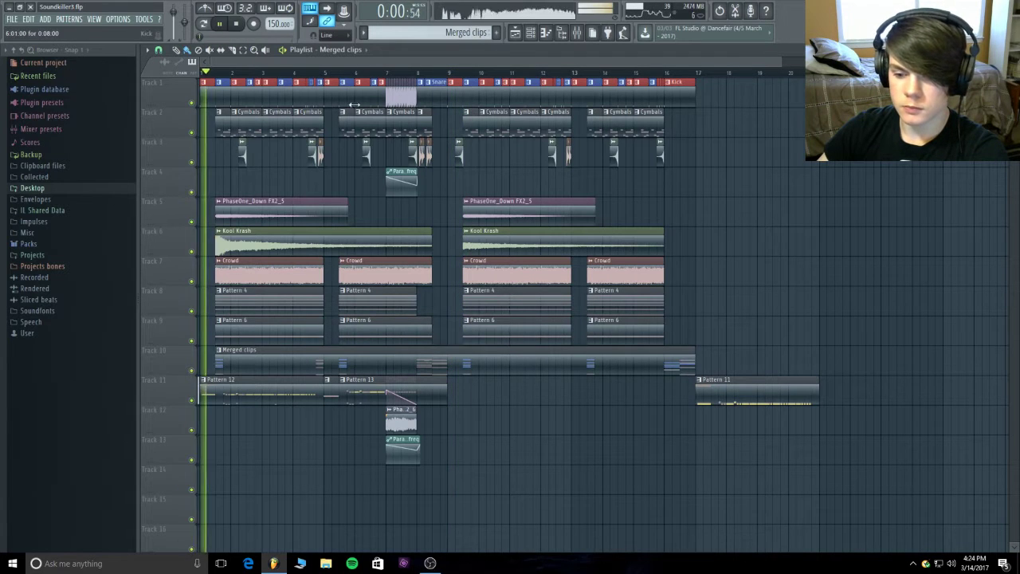
key(space)
drag(325, 76, 325, 76)
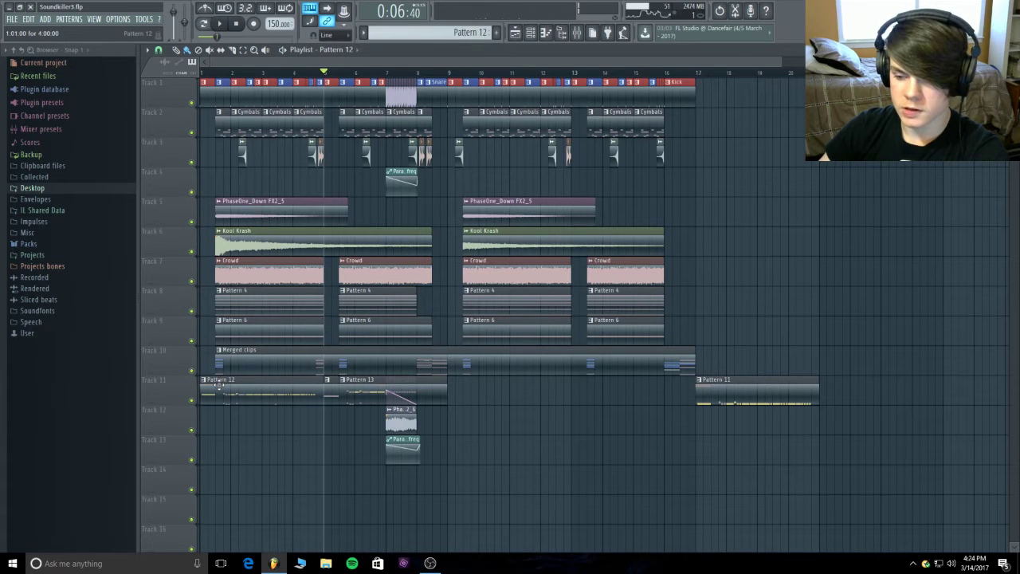
- Copy the Pattern 12 clip to bar 9 on Track 11, trim it to half a bar, and place the playhead at bar 9
click(468, 428)
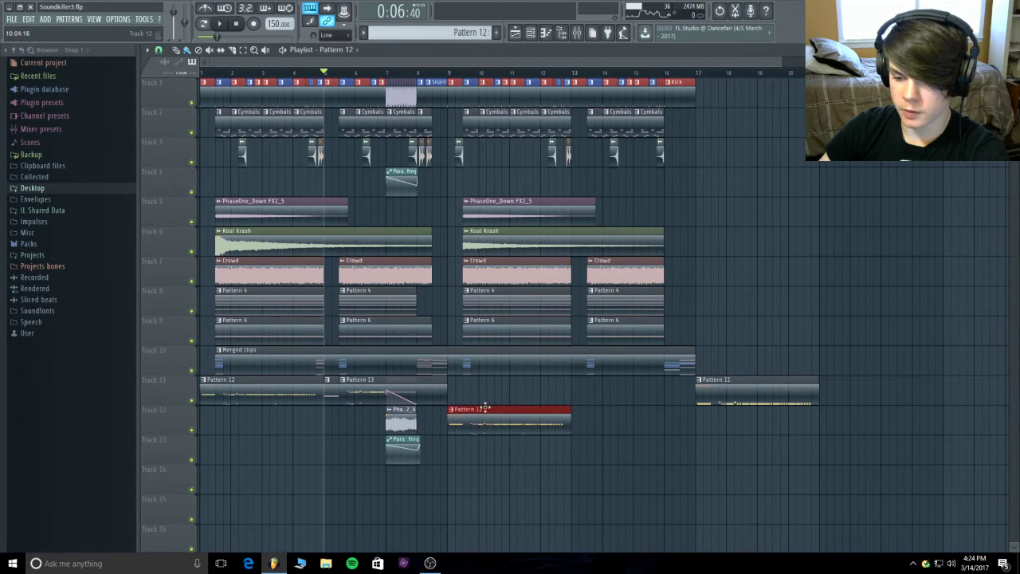
drag(485, 408, 487, 392)
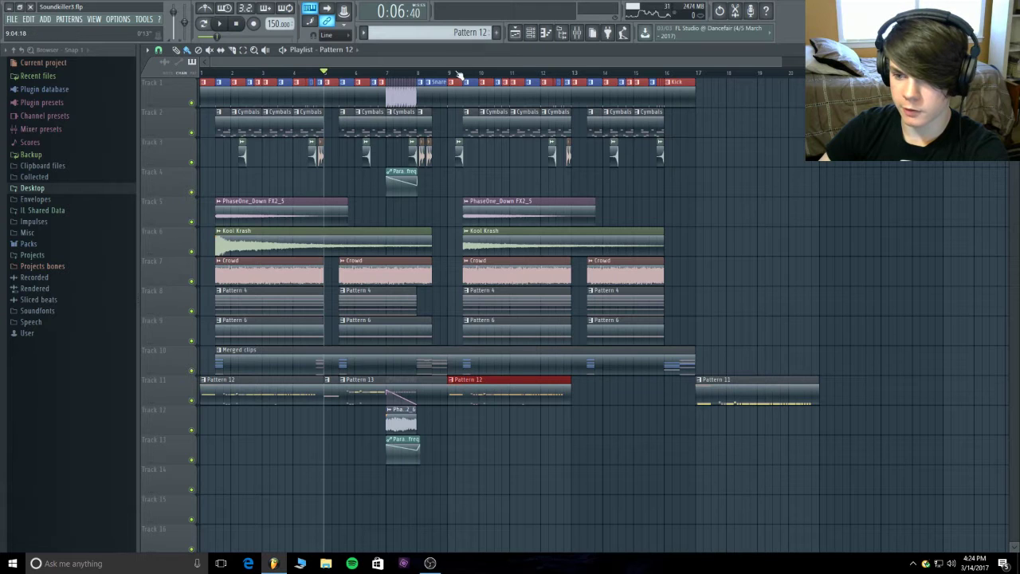
drag(451, 75, 451, 76)
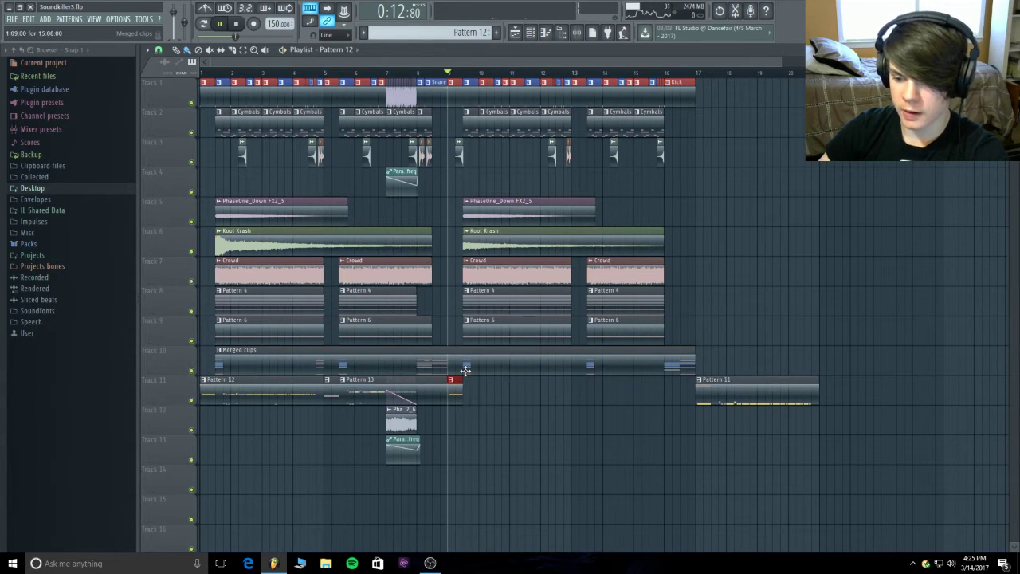
- Play the arrangement from the beginning and stop playback
key(space)
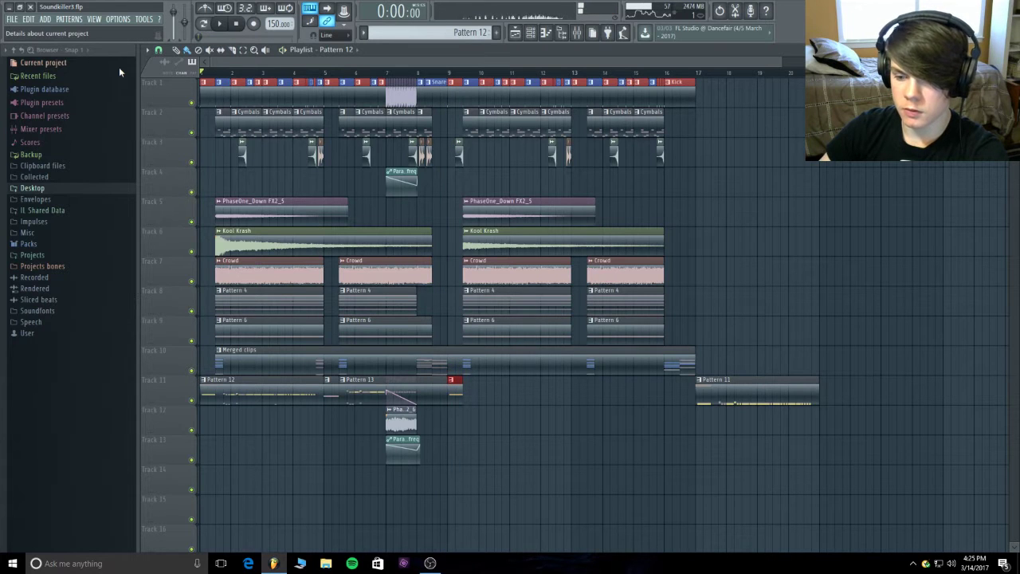
key(space)
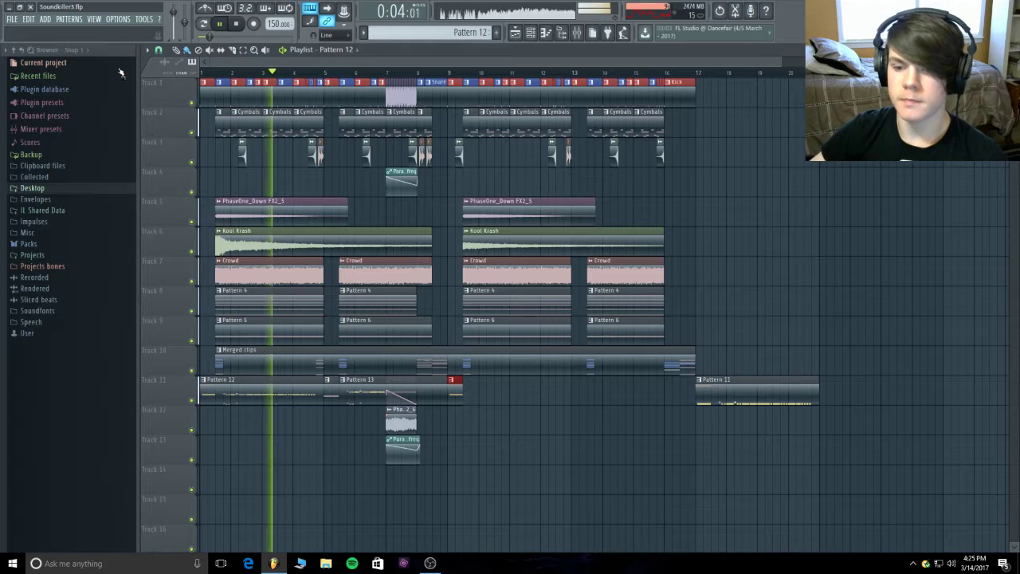
click(243, 23)
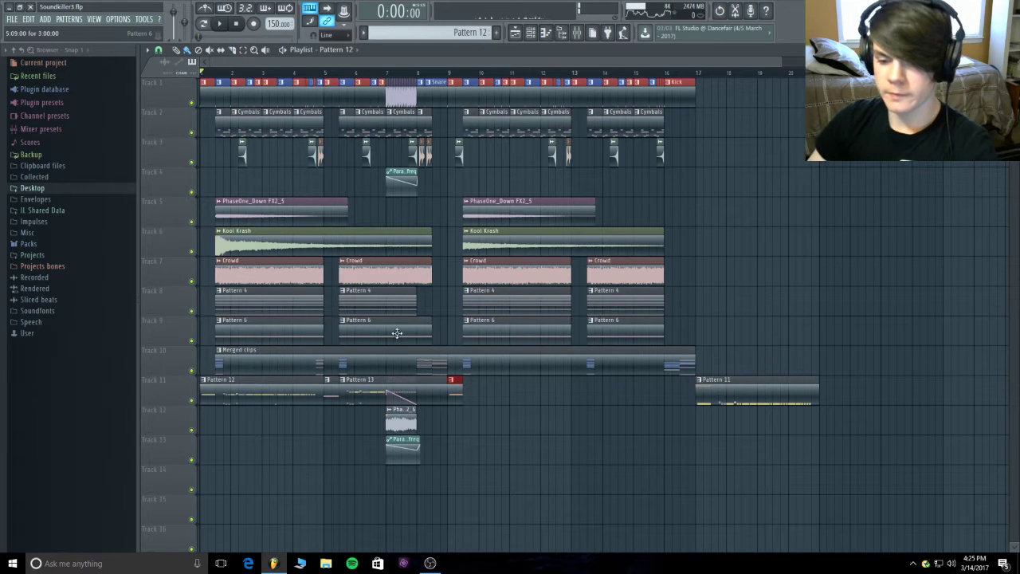
- Place the remaining part of Pattern 12 on Track 11 from the middle of bar 9 up to bar 13 and make it unique
click(462, 425)
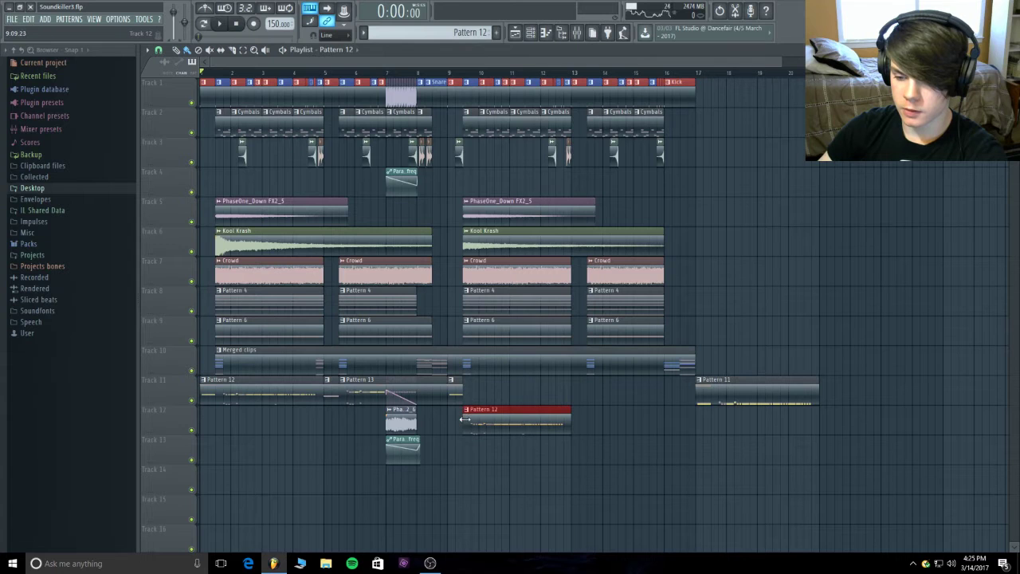
drag(496, 422, 500, 384)
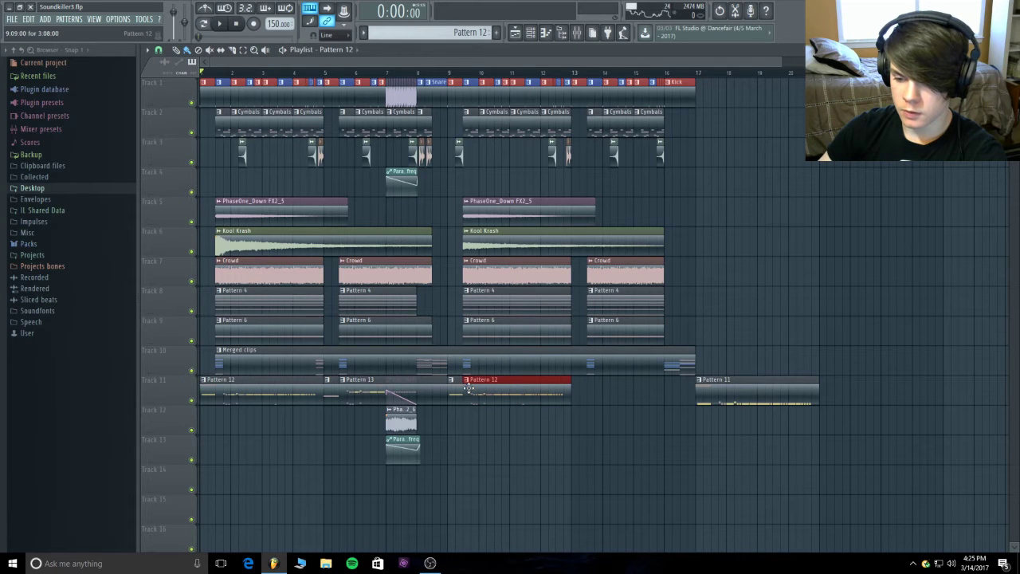
click(471, 386)
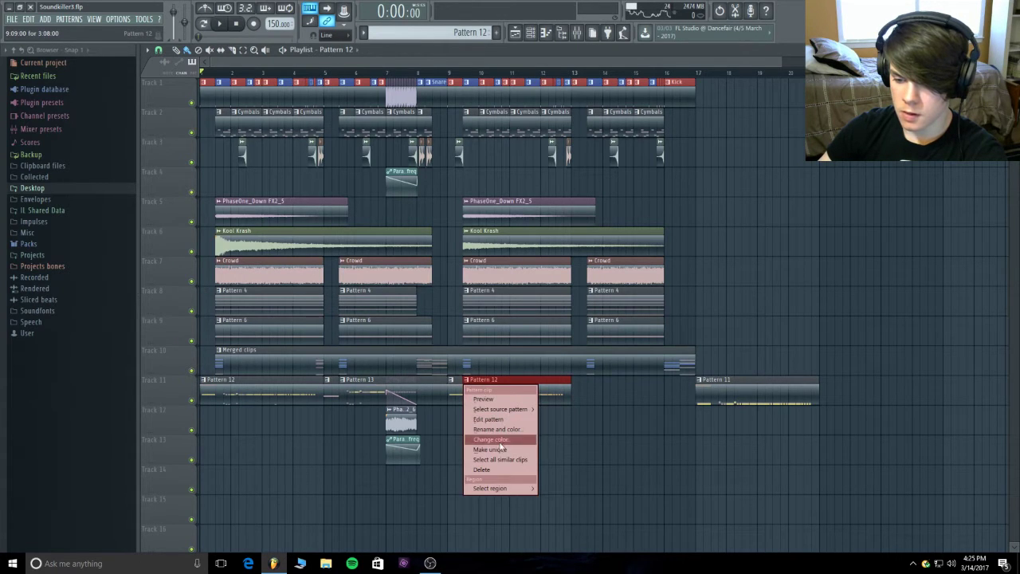
click(501, 450)
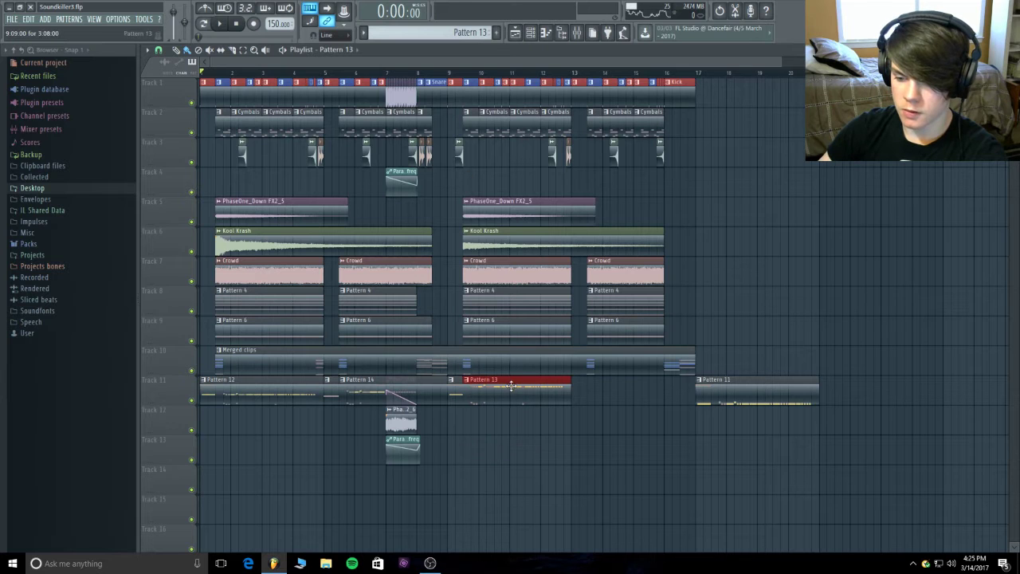
- Audition the section starting at bar 9 and stop playback
click(449, 72)
key(space)
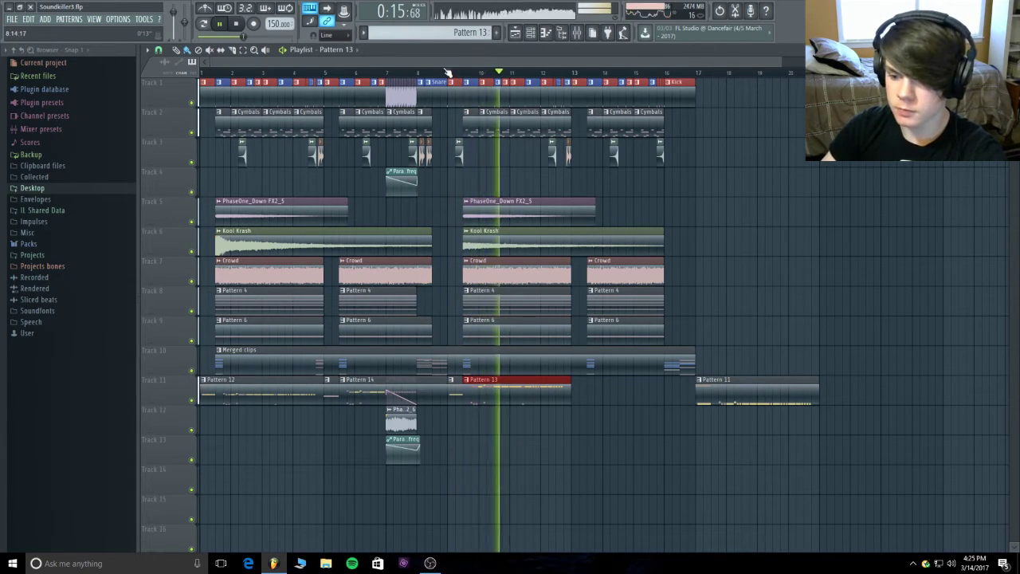
key(space)
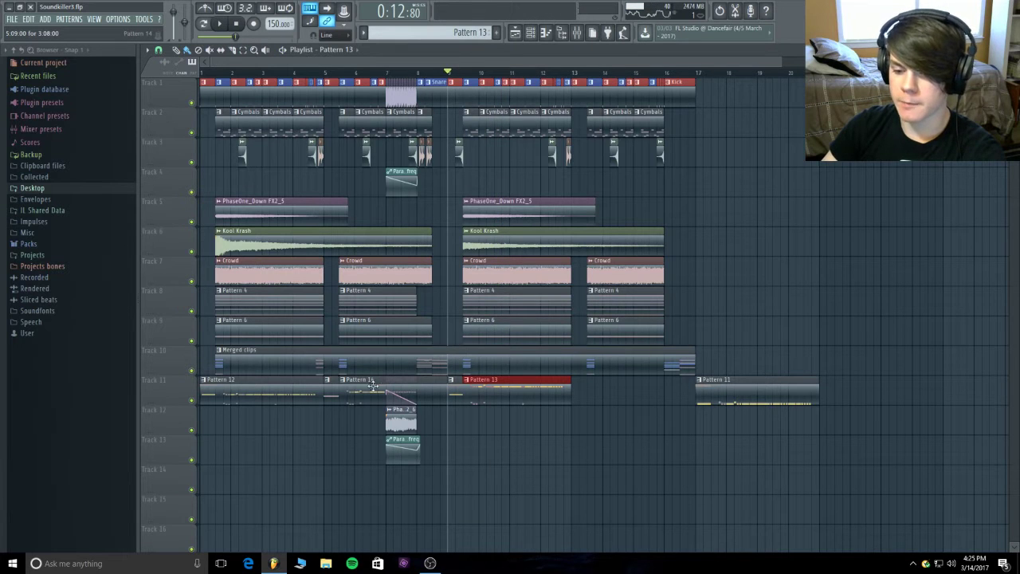
- Copy the Pattern 14 clip to the middle of bar 13 on Track 11 and put the short half-bar clip directly before it
click(584, 430)
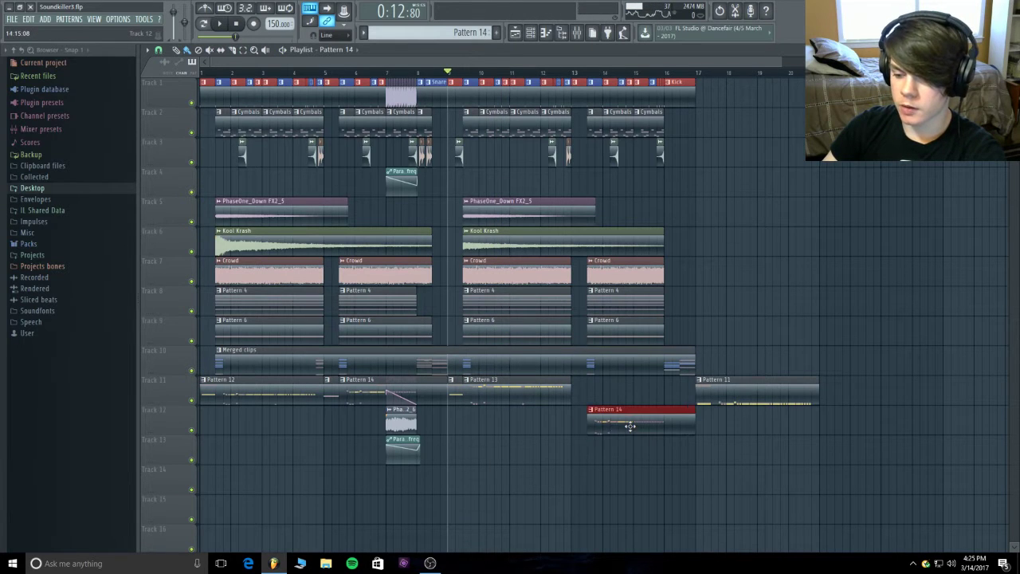
drag(628, 403, 628, 393)
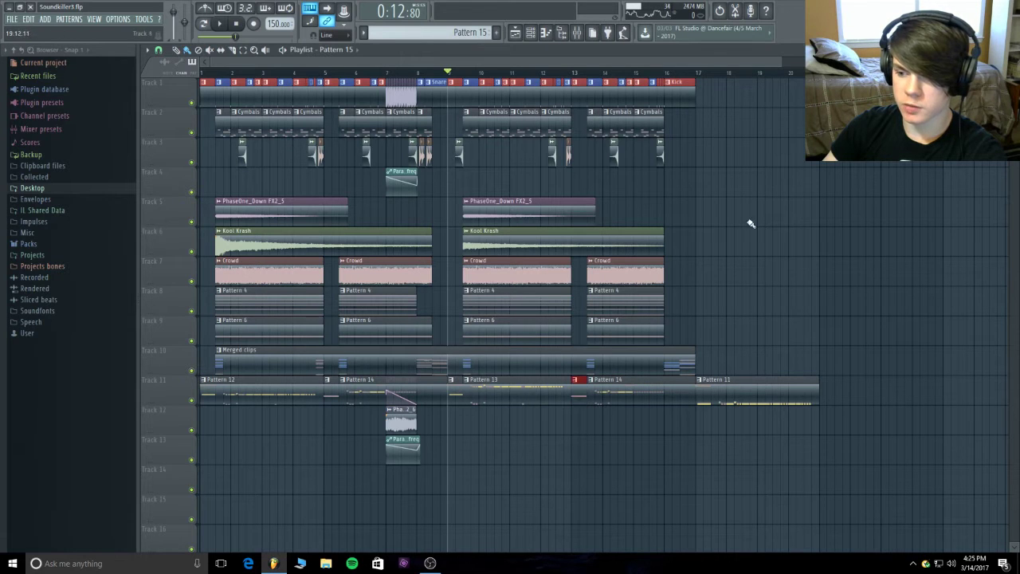
- Play the arrangement from the beginning and again from bar 9, stopping playback each time
scroll(727, 70, down, 3)
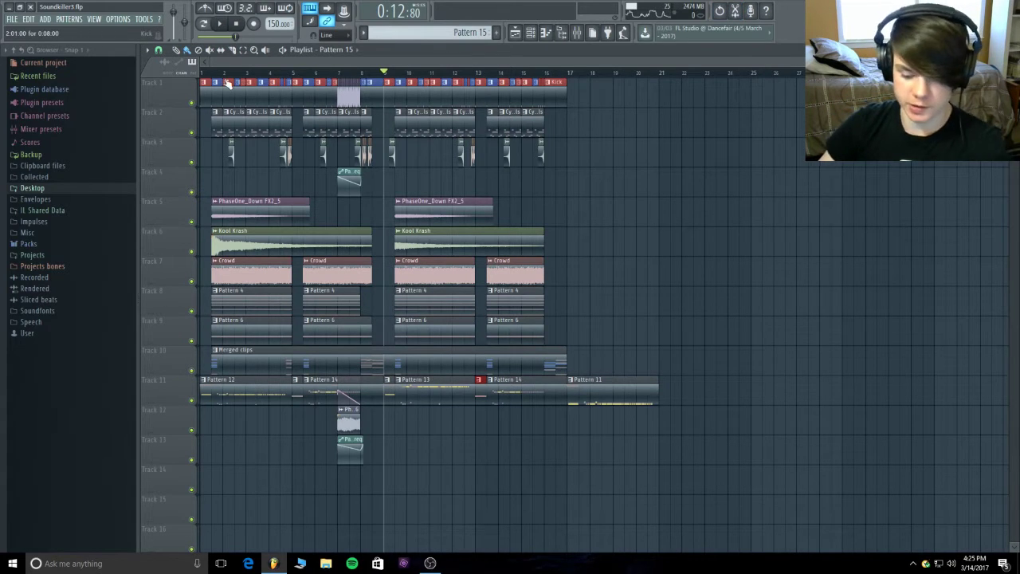
key(space)
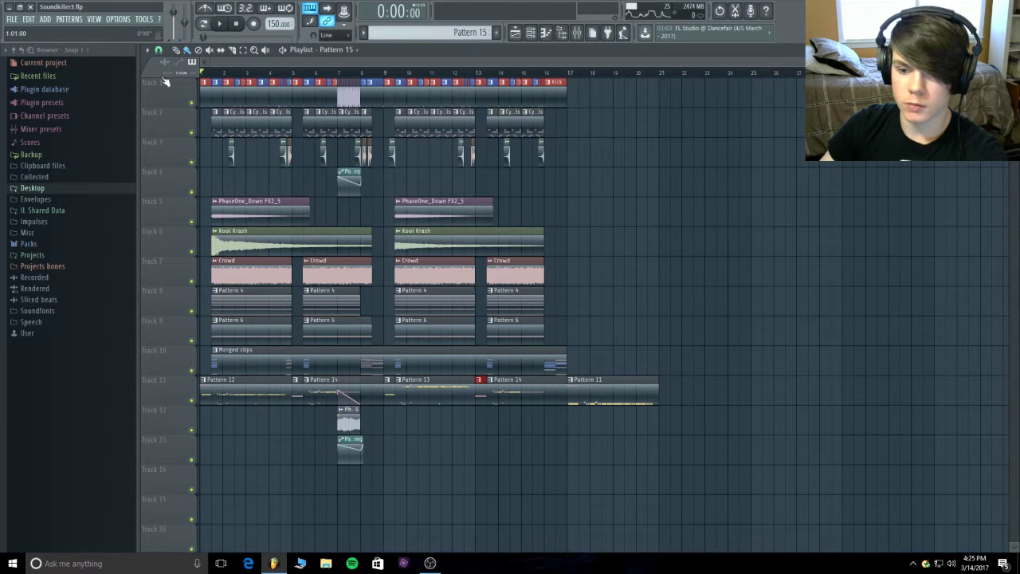
key(space)
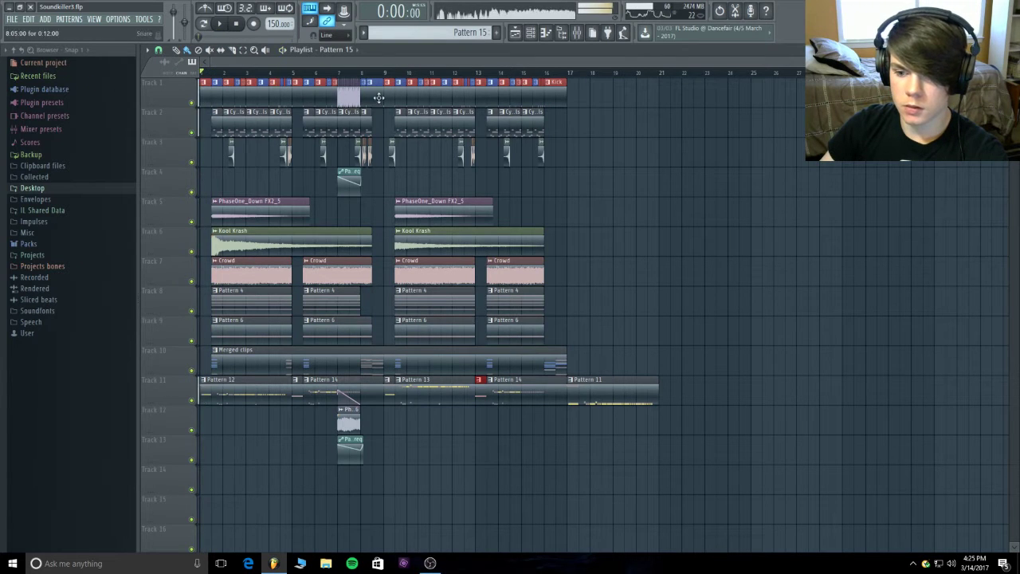
key(space)
click(384, 66)
key(space)
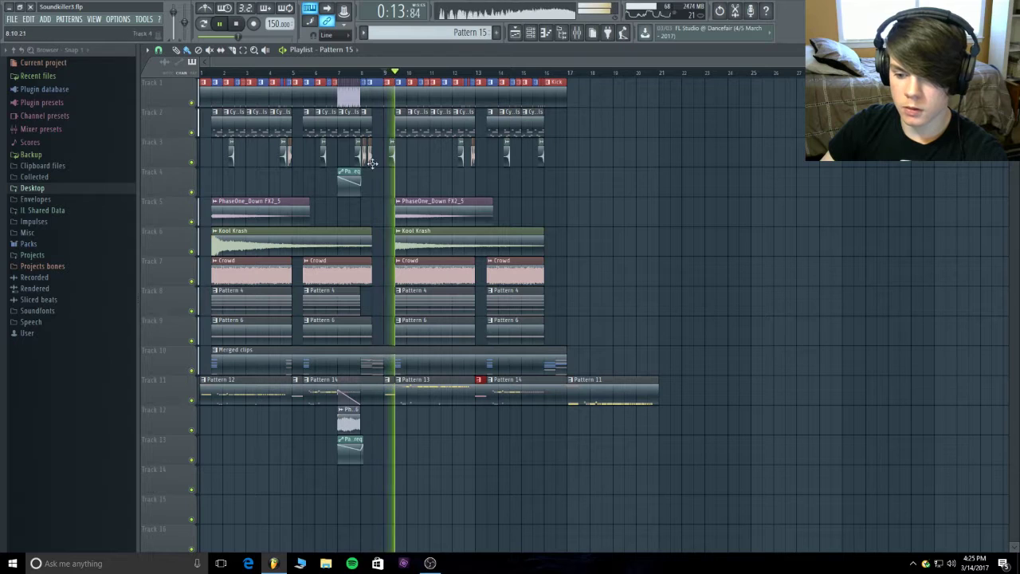
key(space)
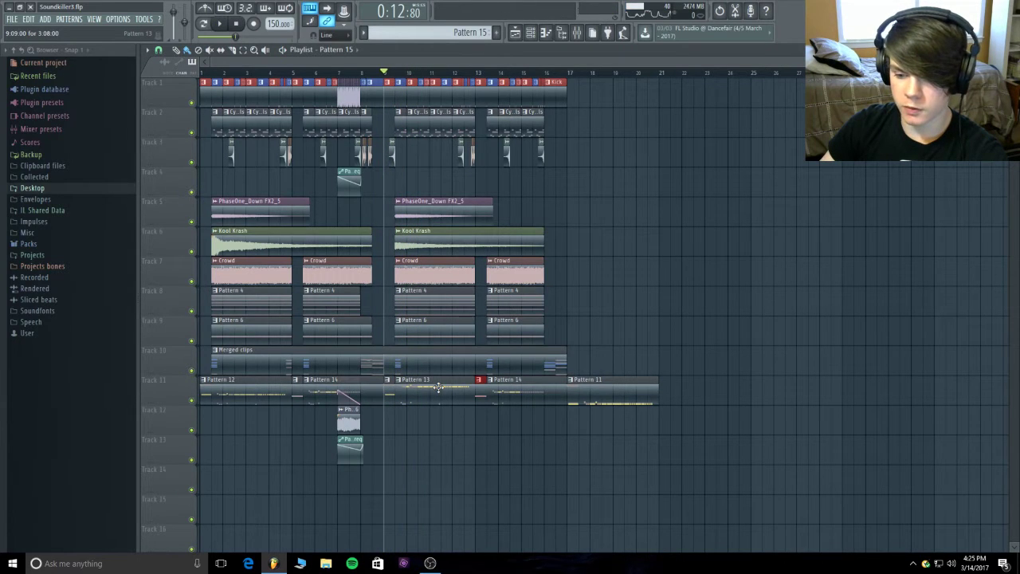
- Make the second Pattern 14 clip on Track 11 unique and move the Pattern 11 clip out to bar 25
click(490, 383)
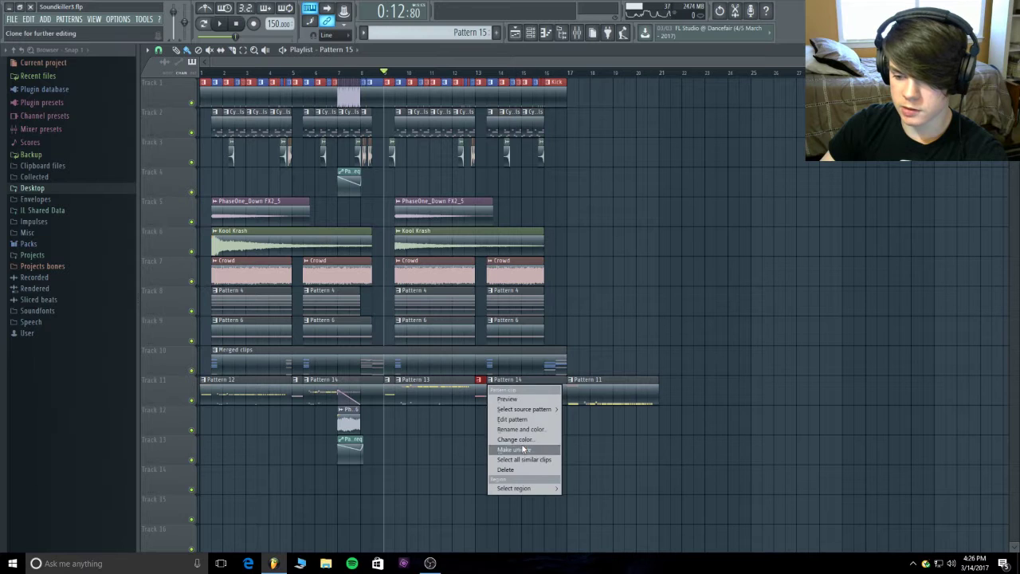
click(521, 445)
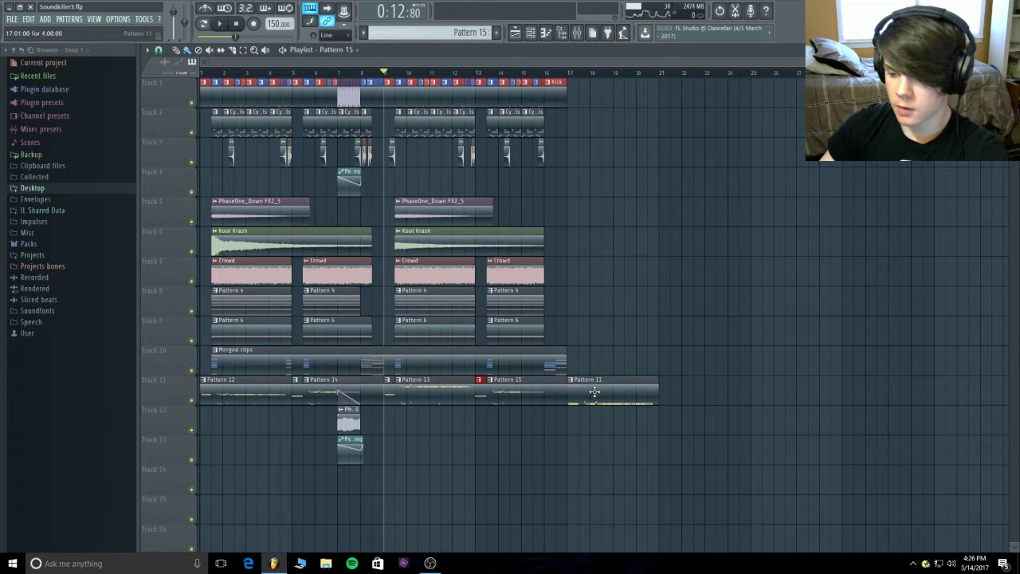
drag(595, 392, 775, 394)
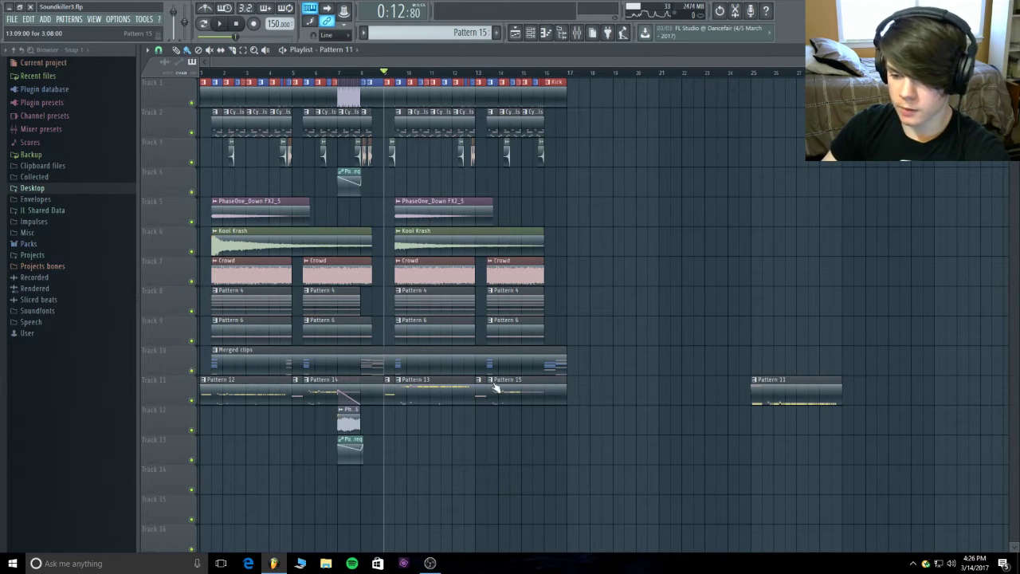
- Open Pattern 13 in the channel rack, widen the rack and move it below the upper playlist tracks, and audition the pattern
double_click(430, 391)
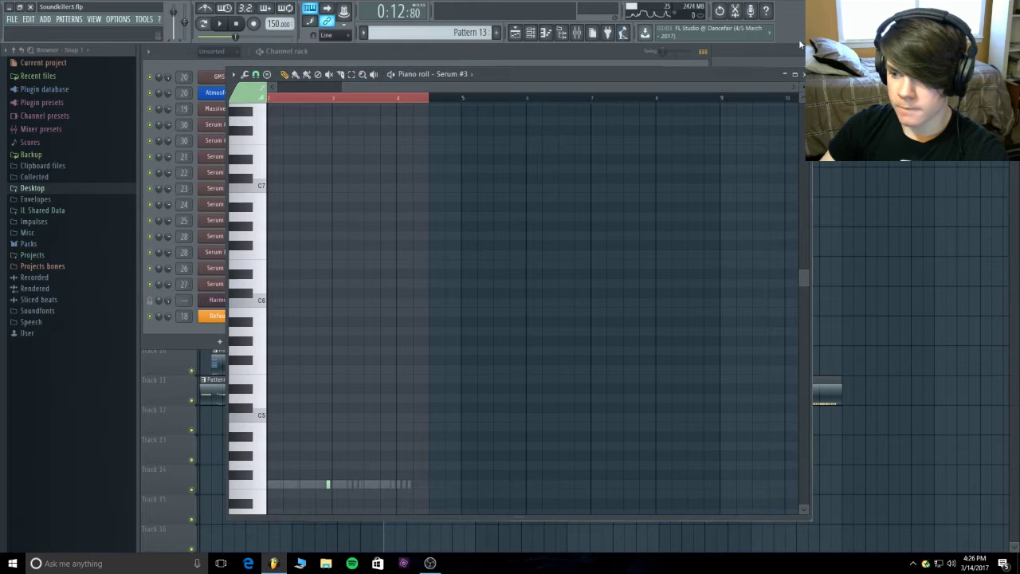
key(F6)
key(space)
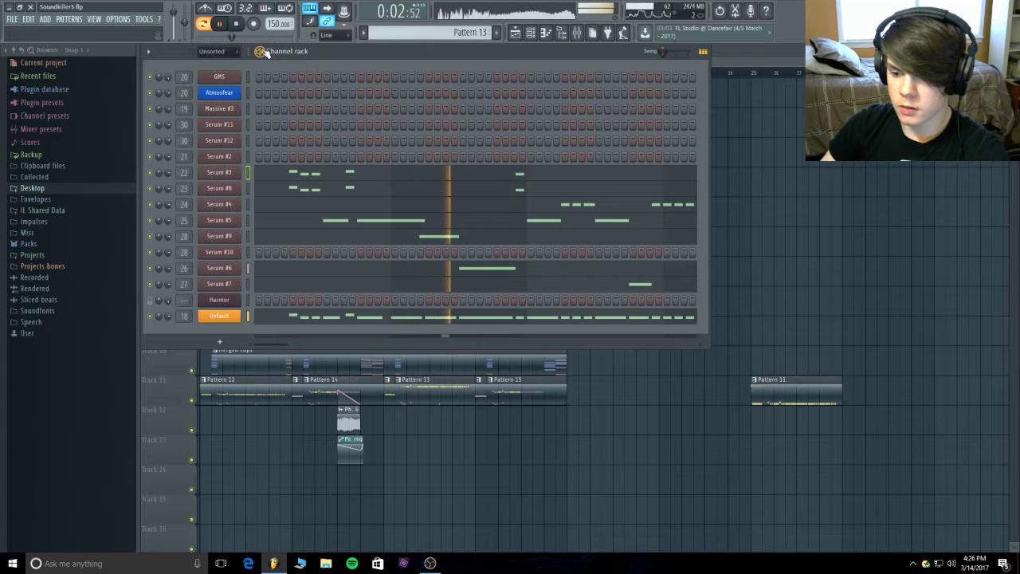
drag(705, 93, 809, 92)
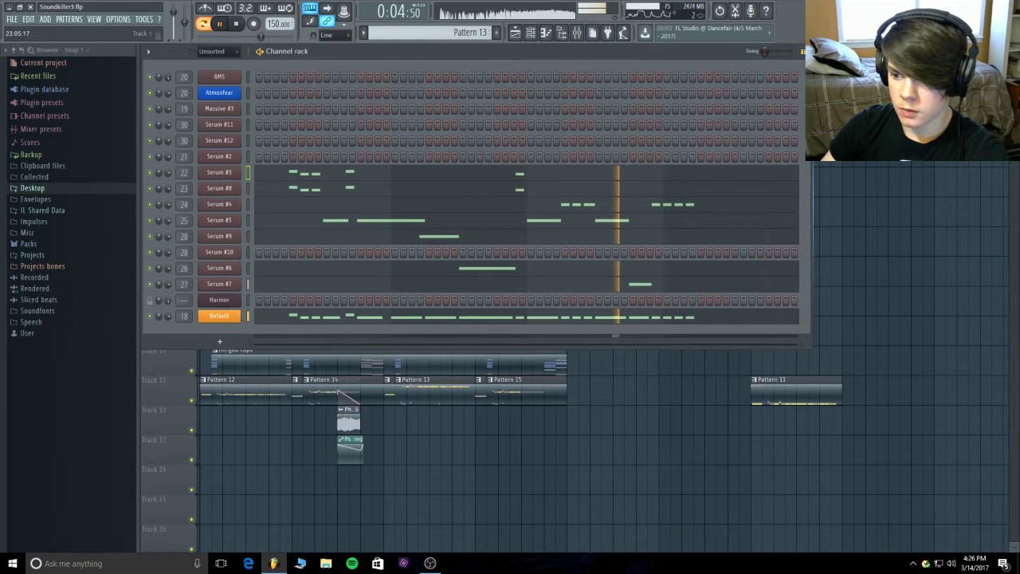
drag(727, 49, 728, 252)
key(space)
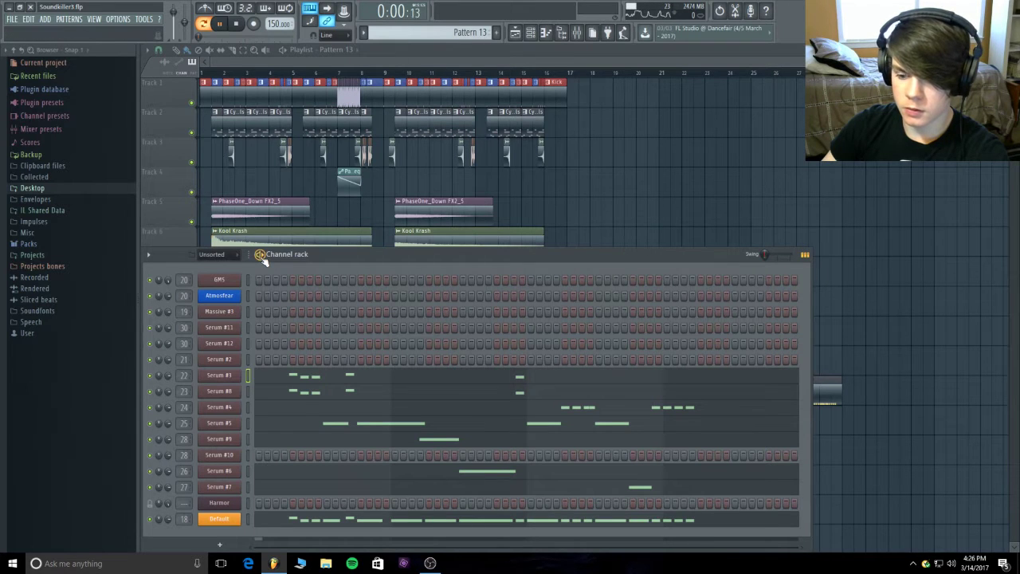
key(space)
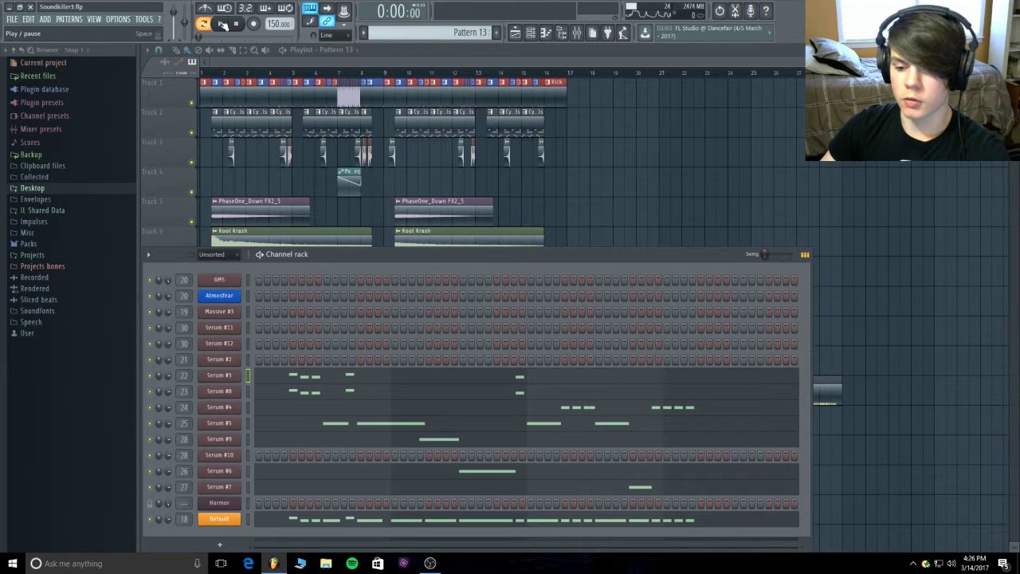
click(222, 24)
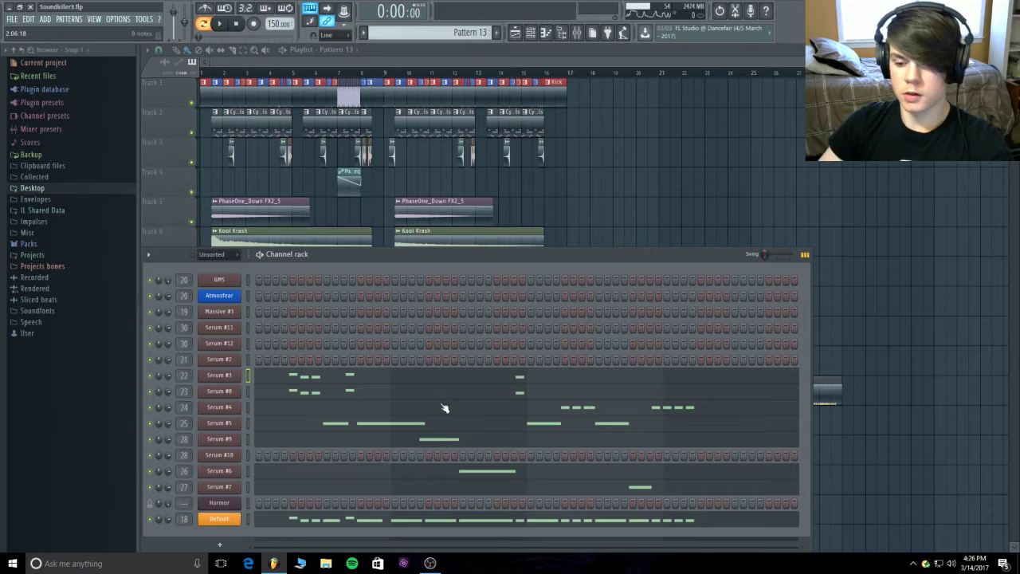
- In Pattern 13's piano roll, move Serum #8's first two F3 notes later so they start at step 9 of bar 1
click(379, 380)
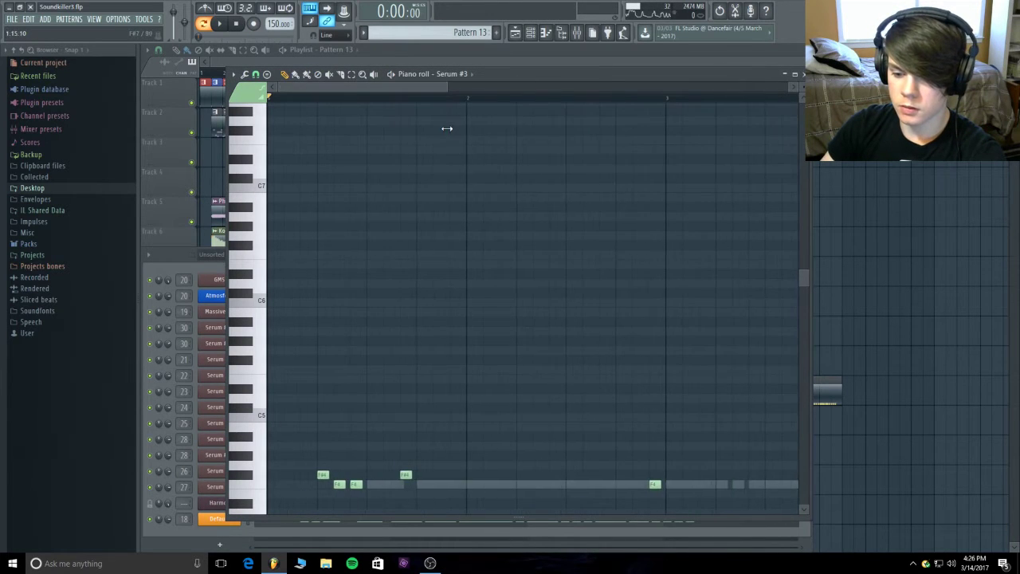
scroll(620, 187, down, 3)
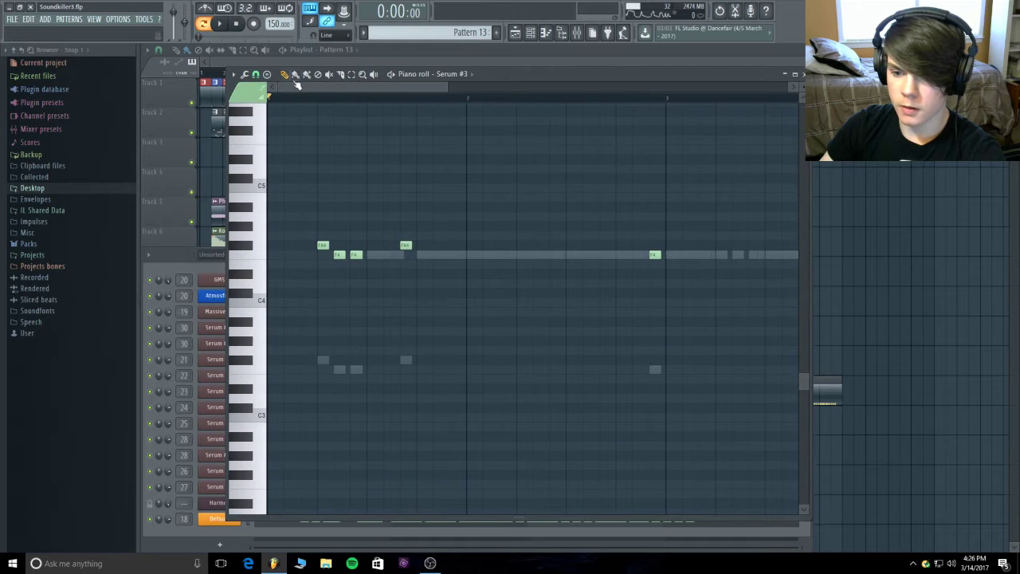
click(318, 97)
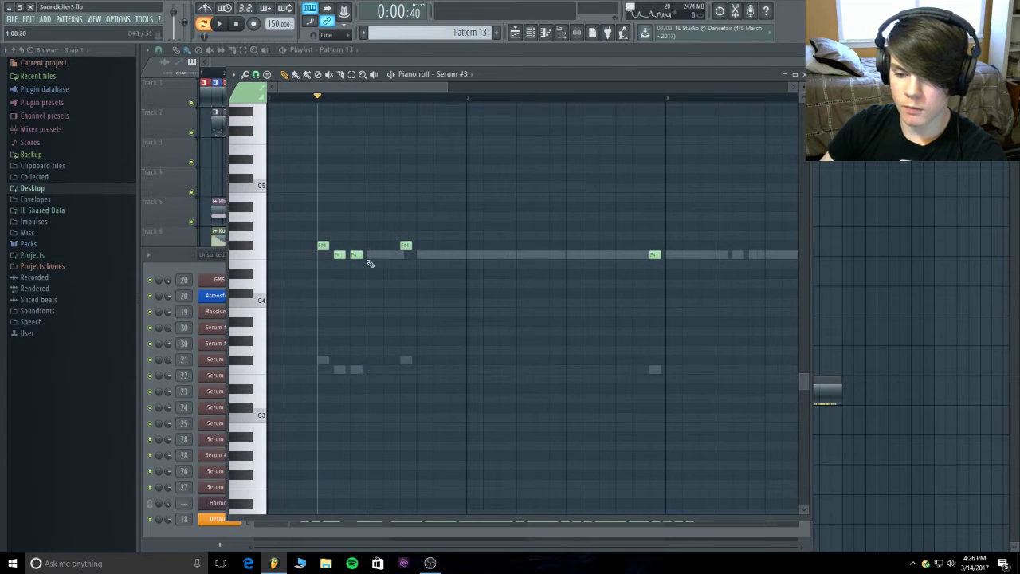
double_click(359, 372)
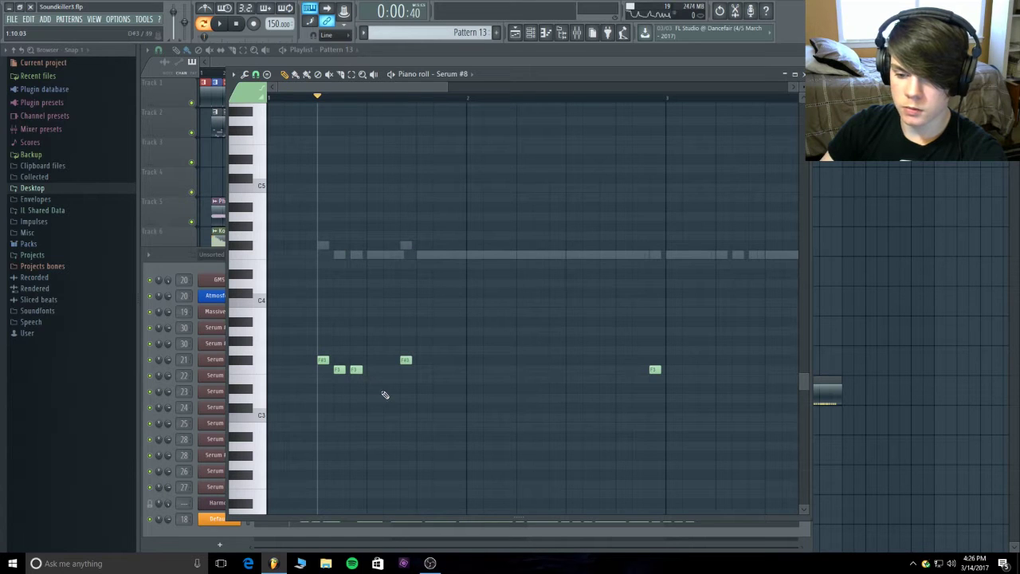
mouse_move(361, 381)
mouse_down()
mouse_move(335, 357)
mouse_move(371, 371)
mouse_up()
- In Pattern 13, move the two short F4 notes to start at step 9 in Default and Serum #3, placing Default's longer F4 before them
double_click(356, 257)
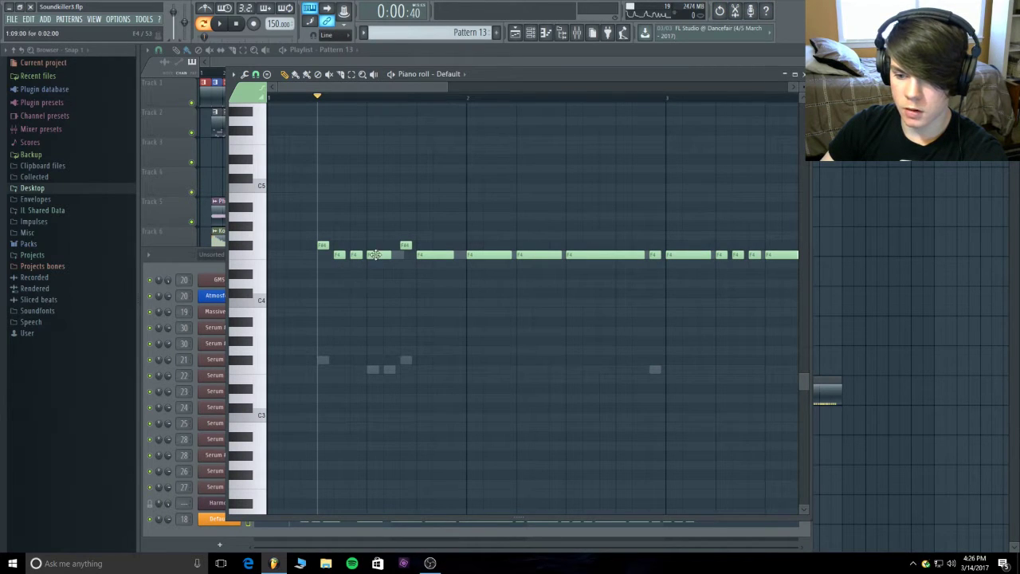
drag(375, 254, 346, 255)
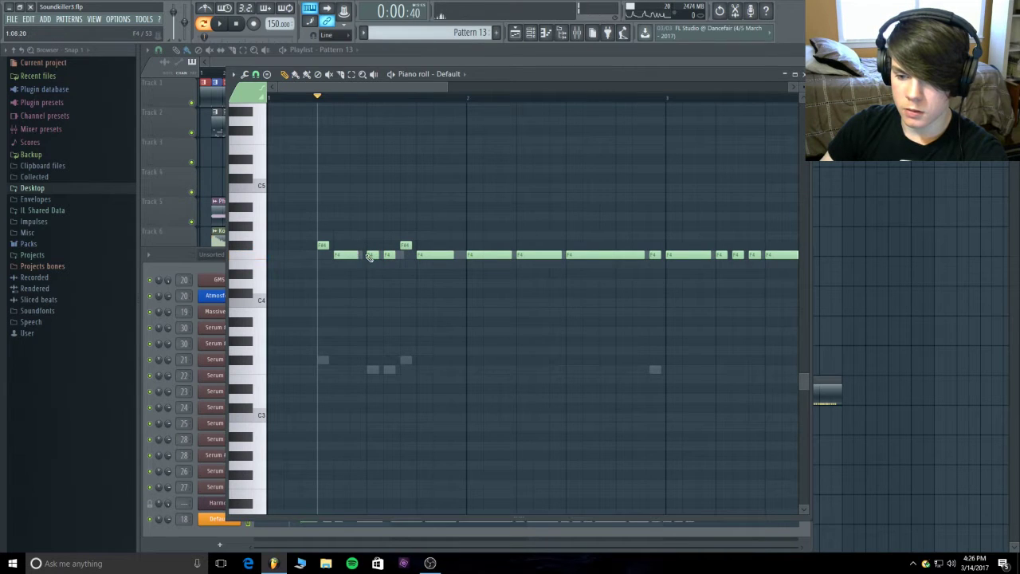
double_click(360, 255)
click(360, 255)
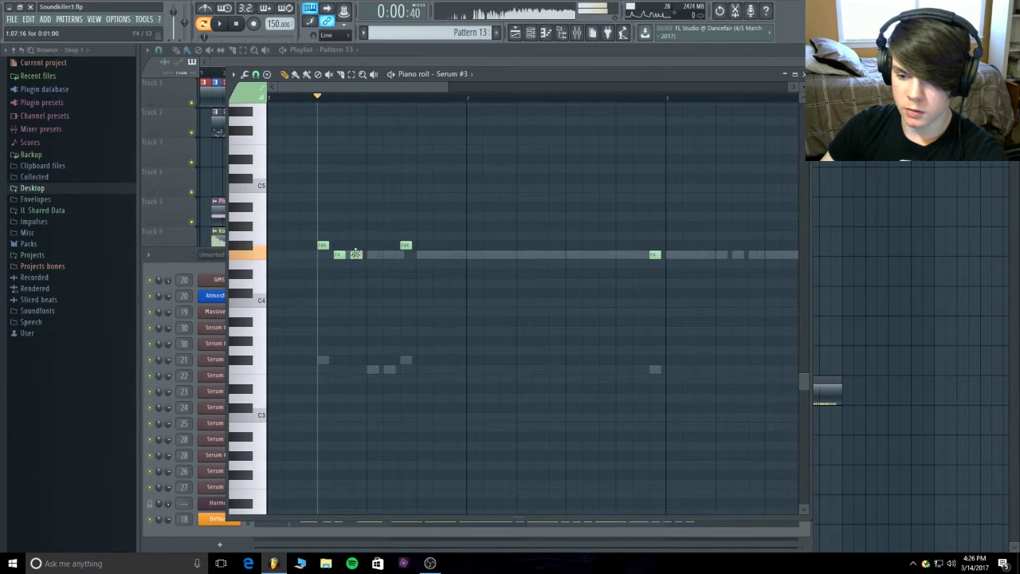
mouse_move(375, 269)
mouse_down()
mouse_move(335, 250)
mouse_move(367, 255)
mouse_up()
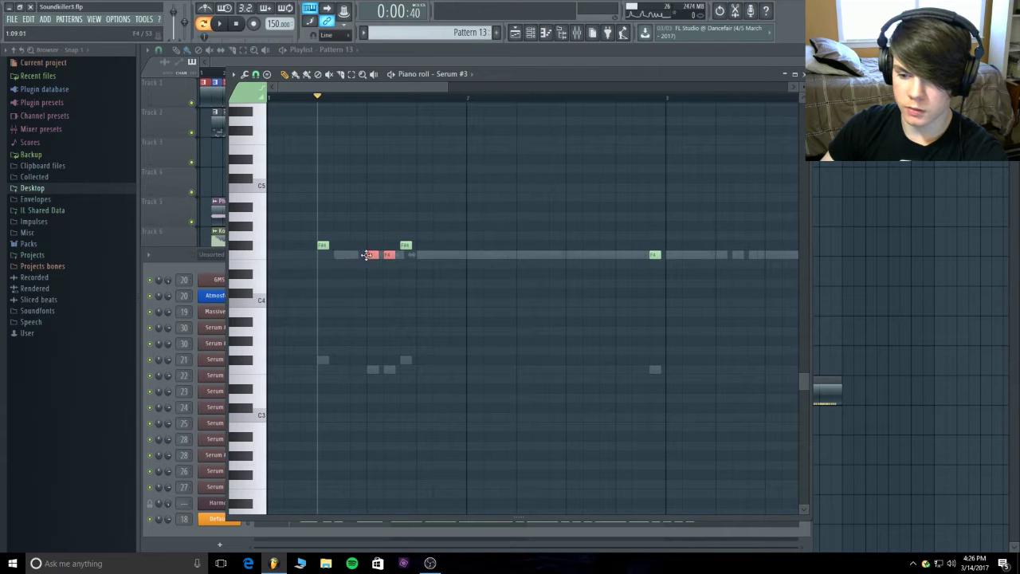
- Show Serum #8's notes and audition Pattern 13 from step 5 of bar 1, stopping playback each time
double_click(374, 371)
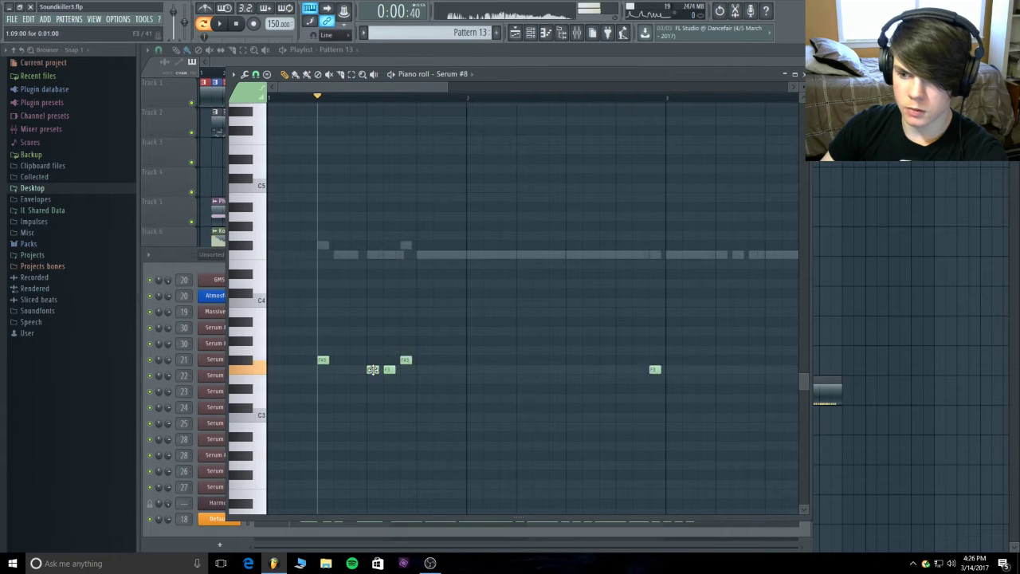
key(space)
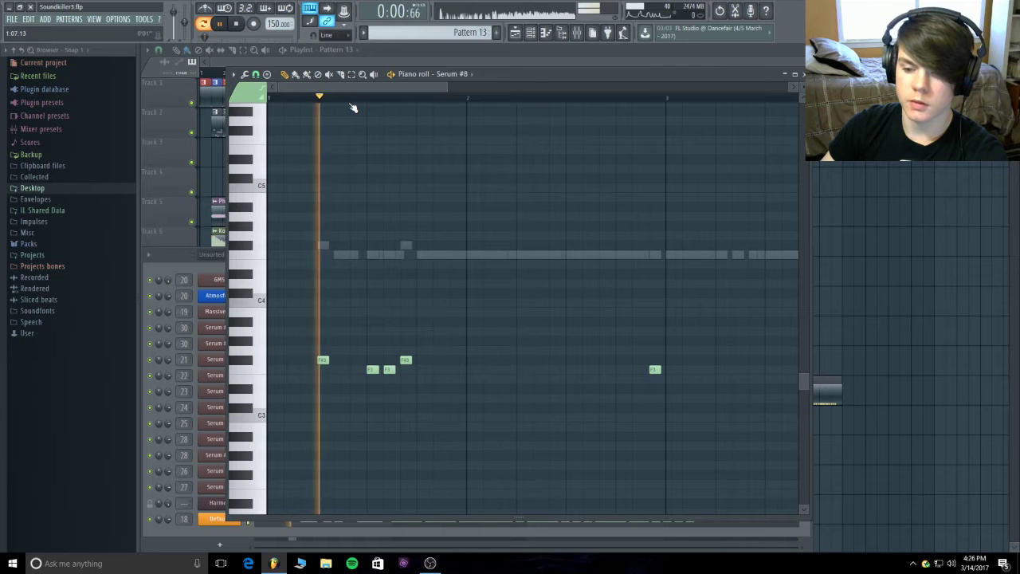
key(space)
key(space)
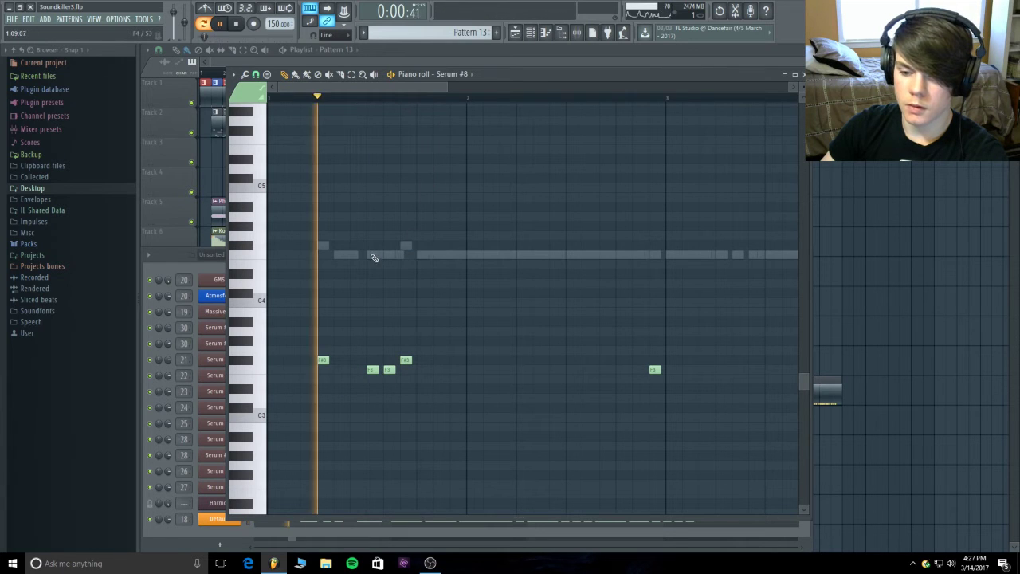
key(space)
- Move Serum #5's first F4 note earlier to 1:06.08 and audition the pattern
double_click(401, 255)
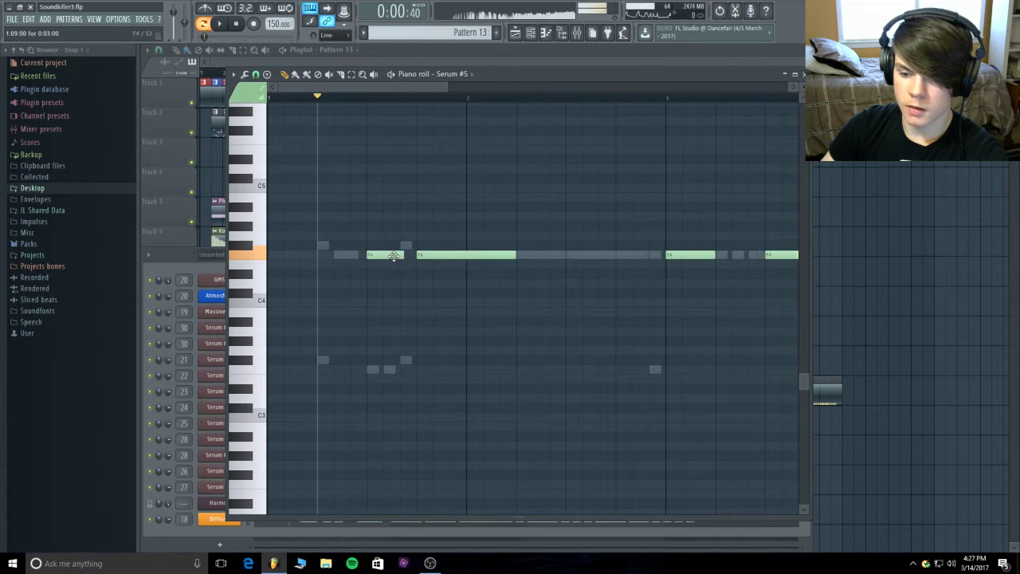
drag(404, 260, 370, 253)
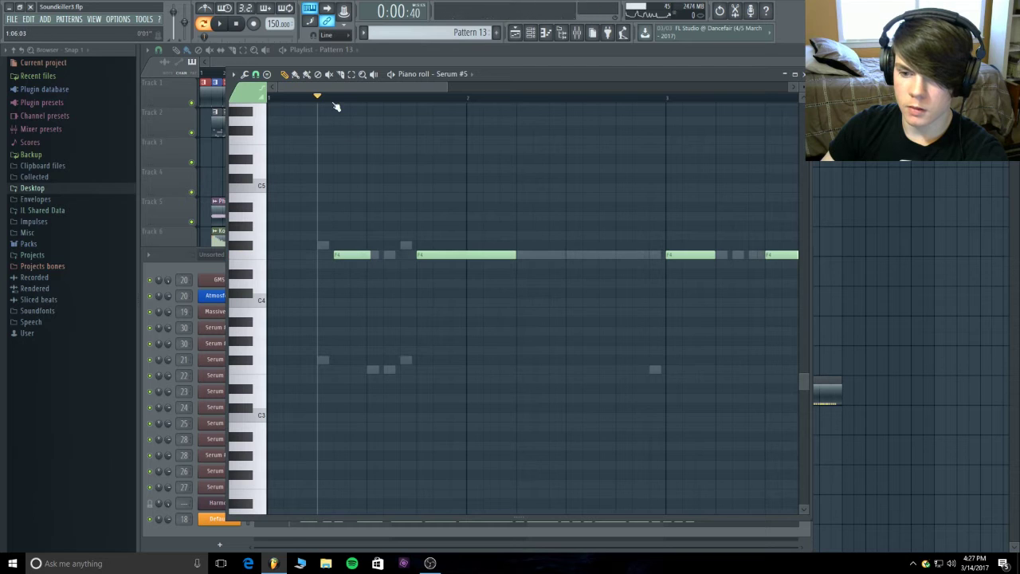
key(space)
key(space)
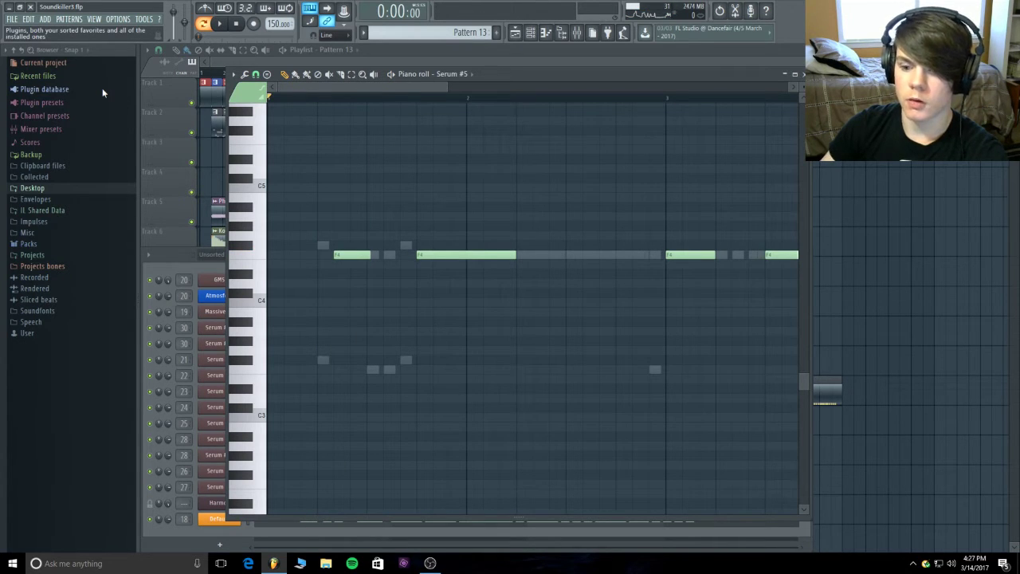
key(space)
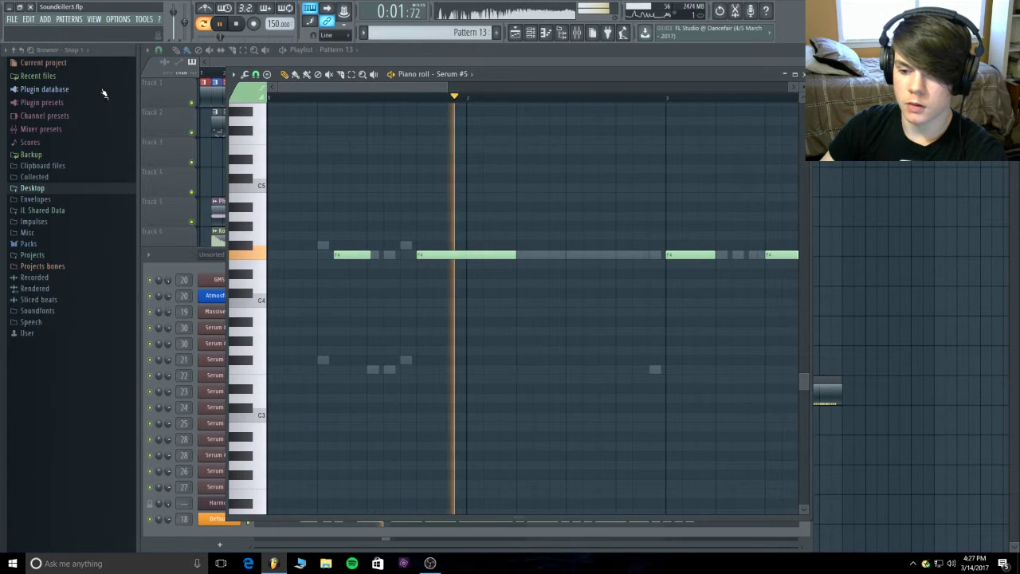
key(space)
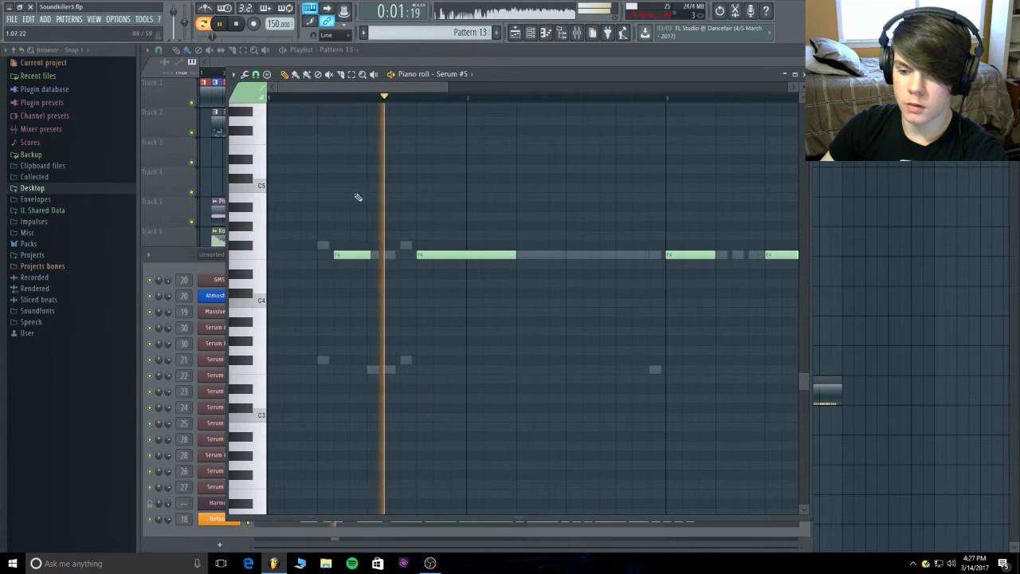
key(space)
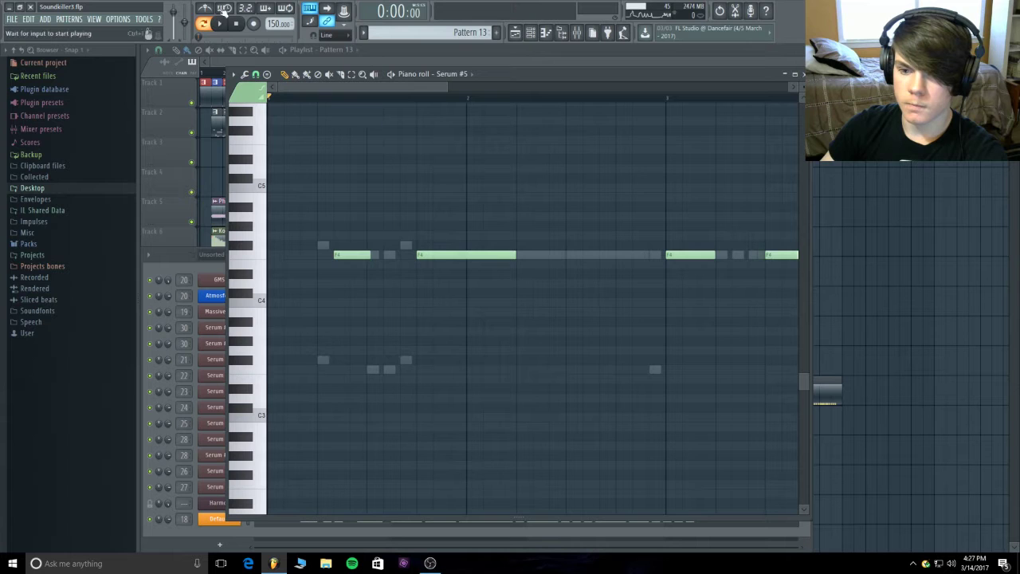
- Return to the playlist and play the arrangement from bar 9, stopping after the start of the second section
click(780, 55)
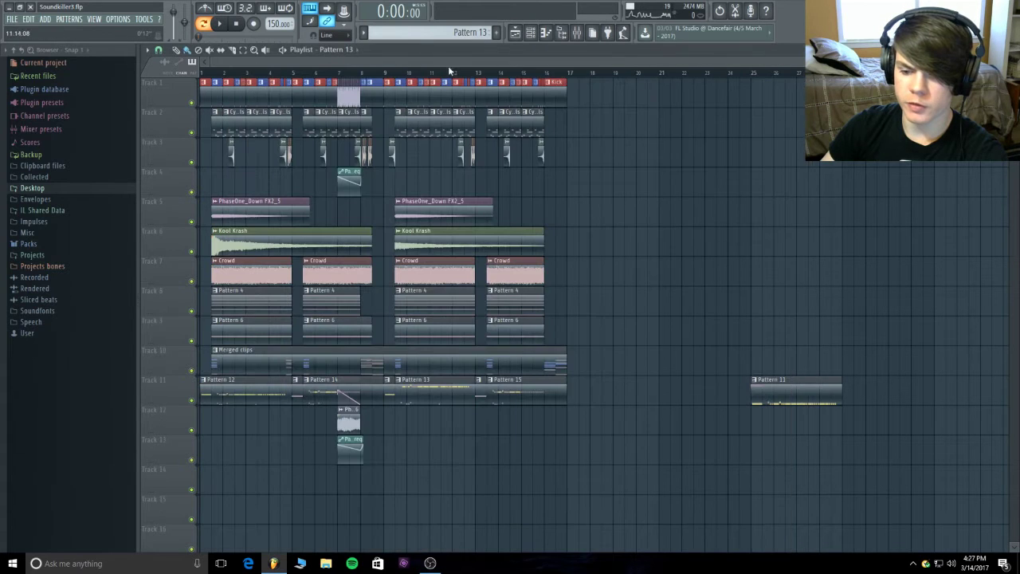
click(387, 73)
key(space)
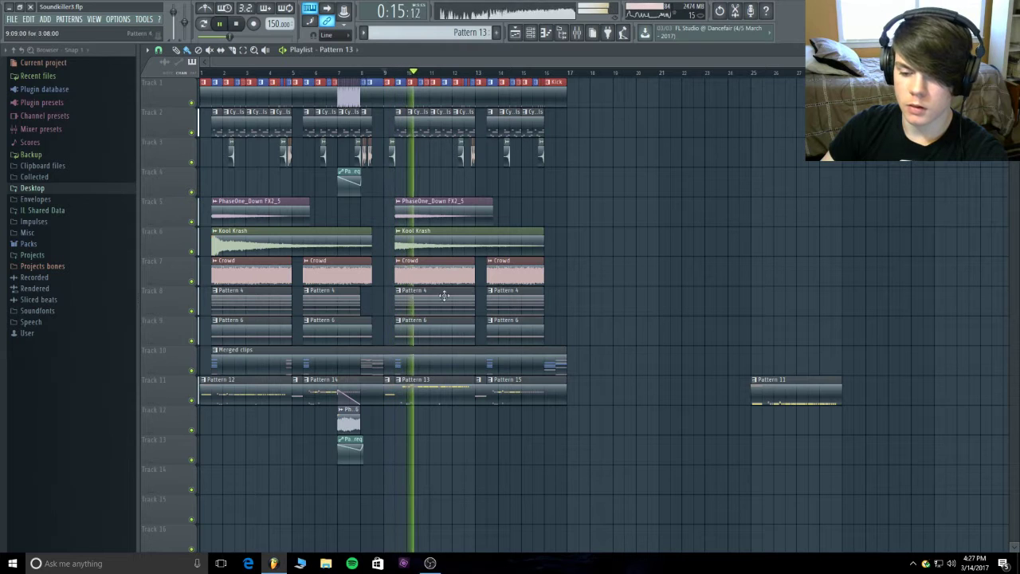
key(space)
- Reopen Pattern 13's piano roll and shift Default's longer F4 later to 1:07.16, cutting it off at step 9
double_click(444, 392)
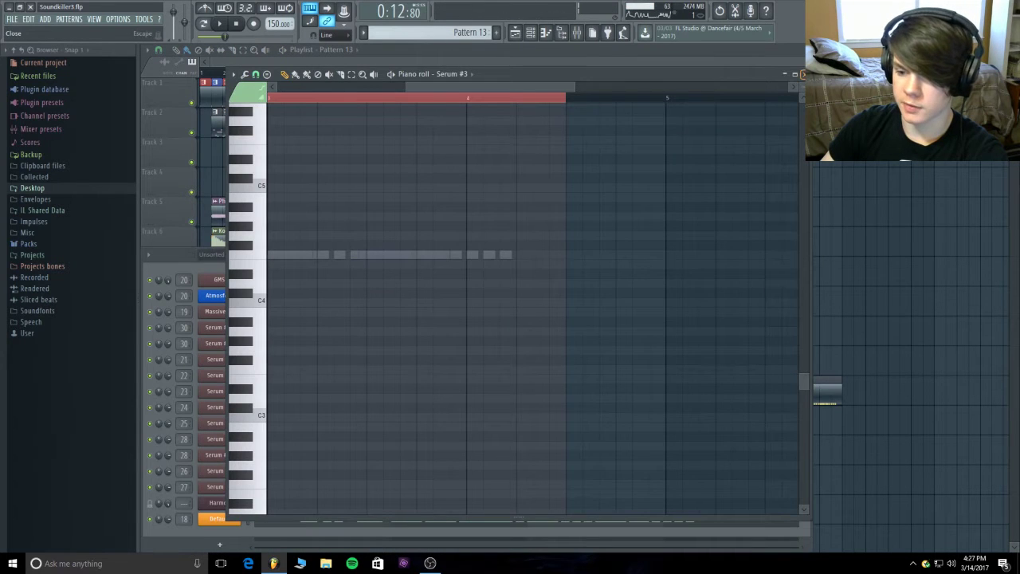
click(803, 73)
click(315, 377)
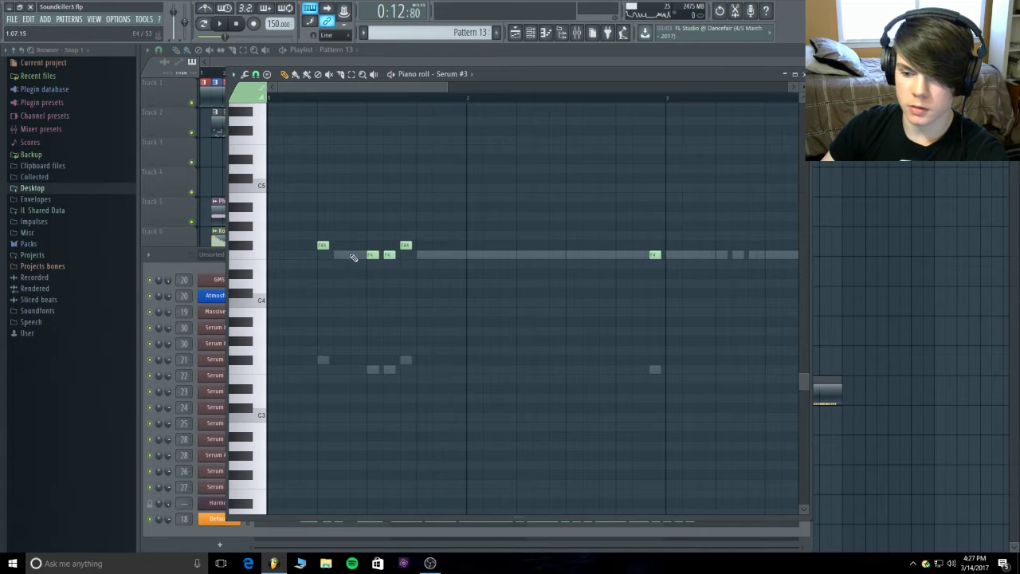
double_click(352, 255)
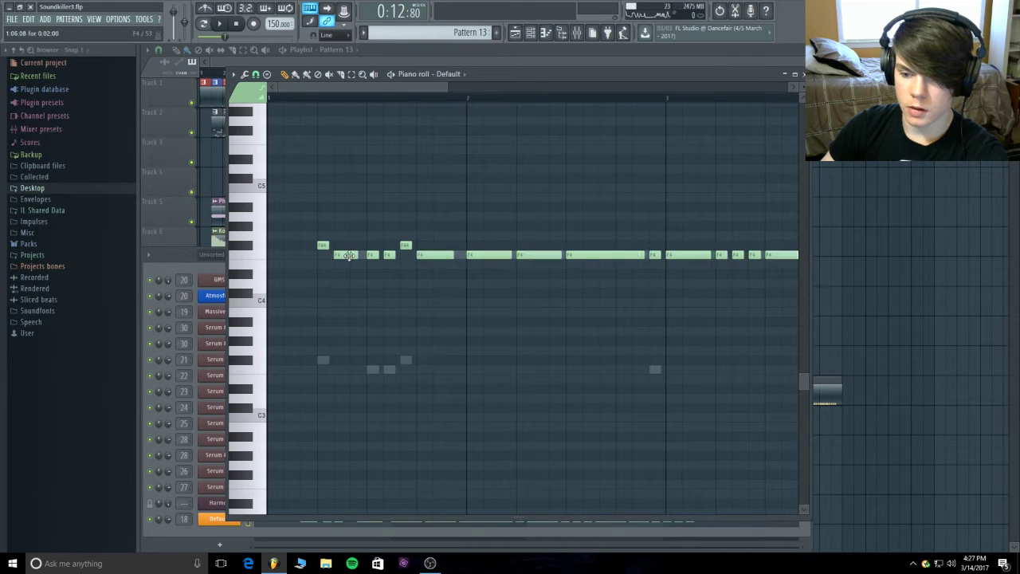
drag(349, 255, 370, 267)
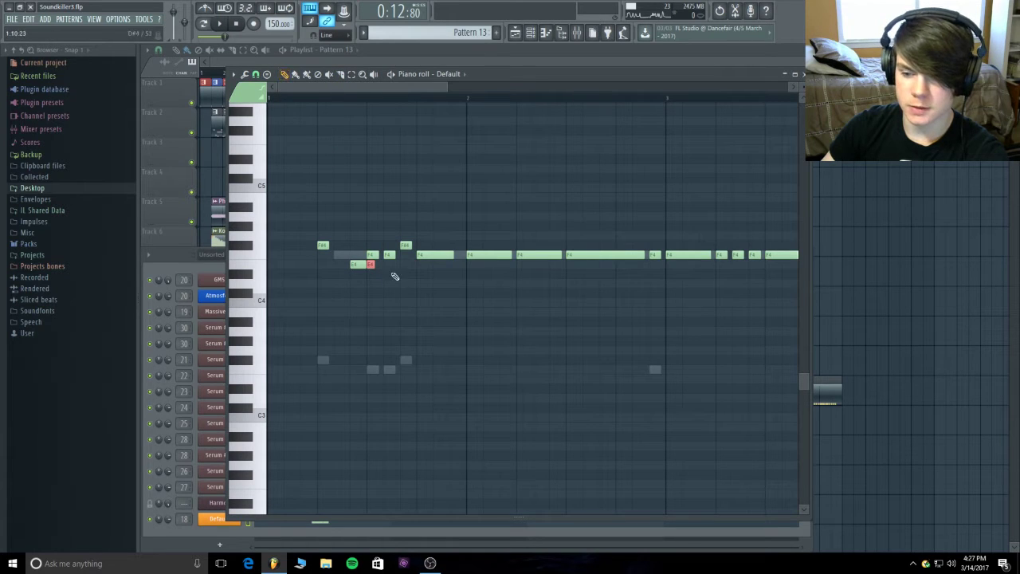
- Replace Serum #5's first F4 with a short one from 1:07.16 to step 9, and audition the pattern from the beginning
double_click(347, 256)
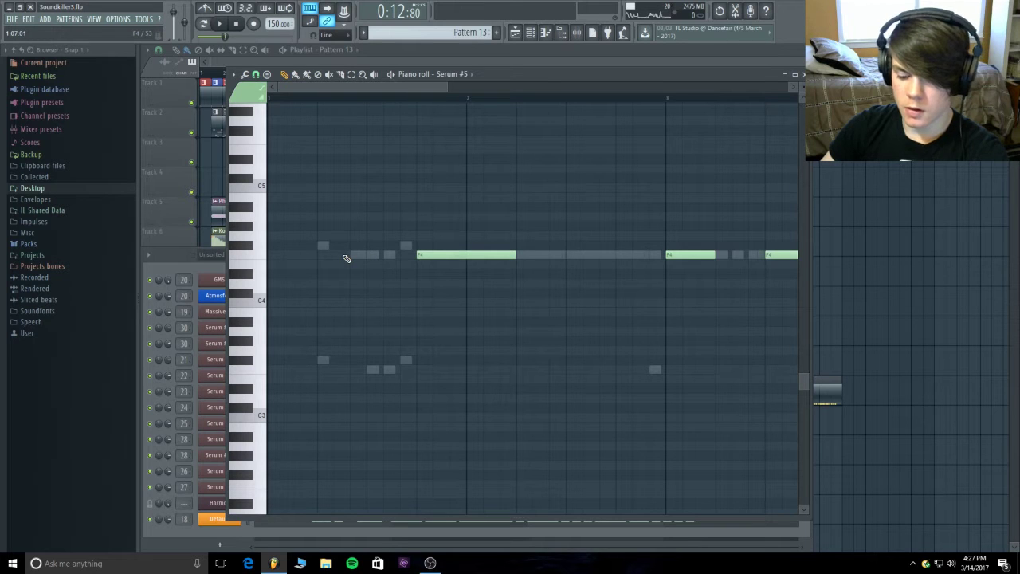
click(349, 255)
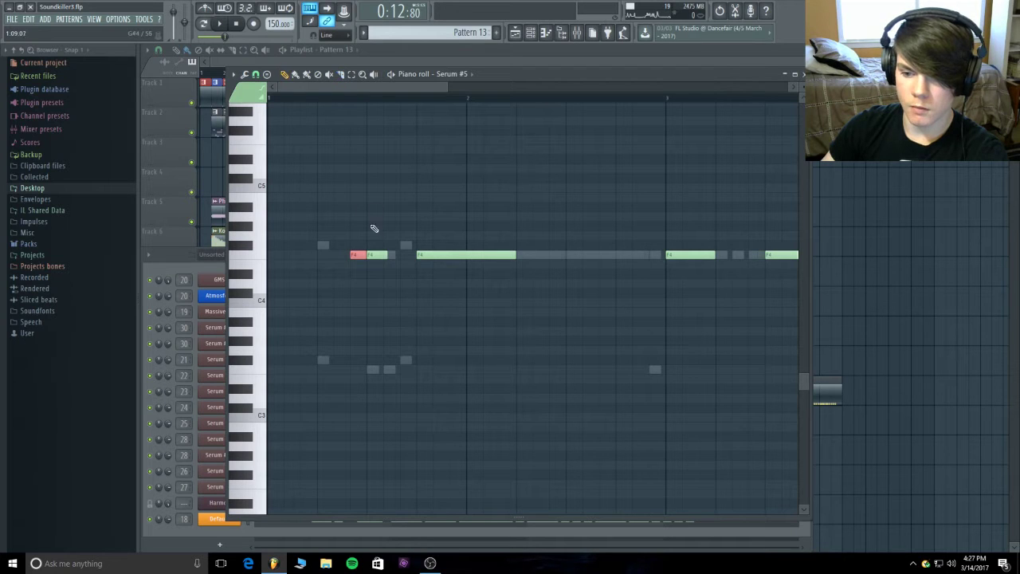
key(space)
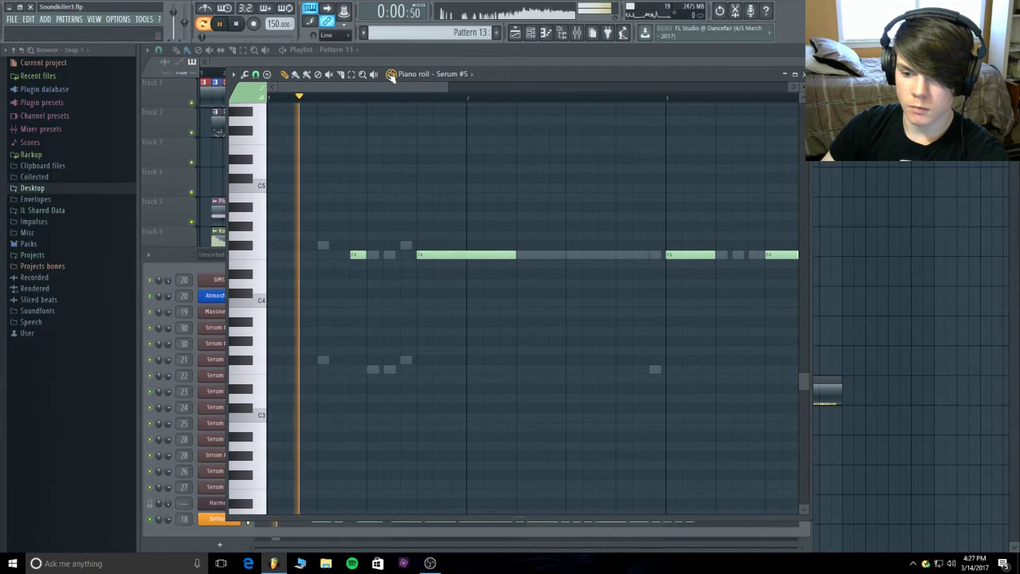
key(space)
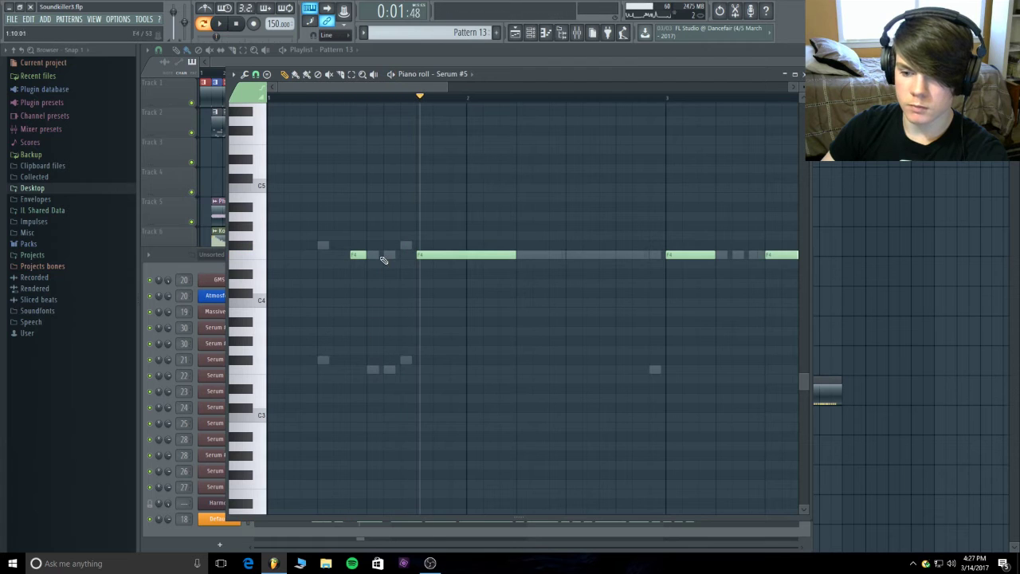
- Add a short note at 1:06.08 in Serum #3 (F4) and Serum #8 (F3), and play the pattern from step 5
double_click(323, 245)
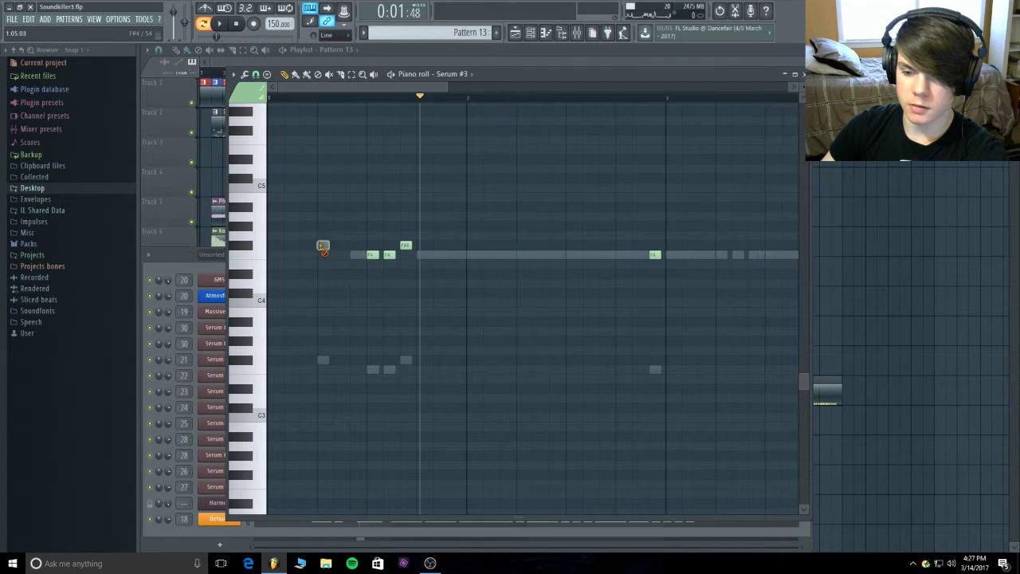
click(323, 245)
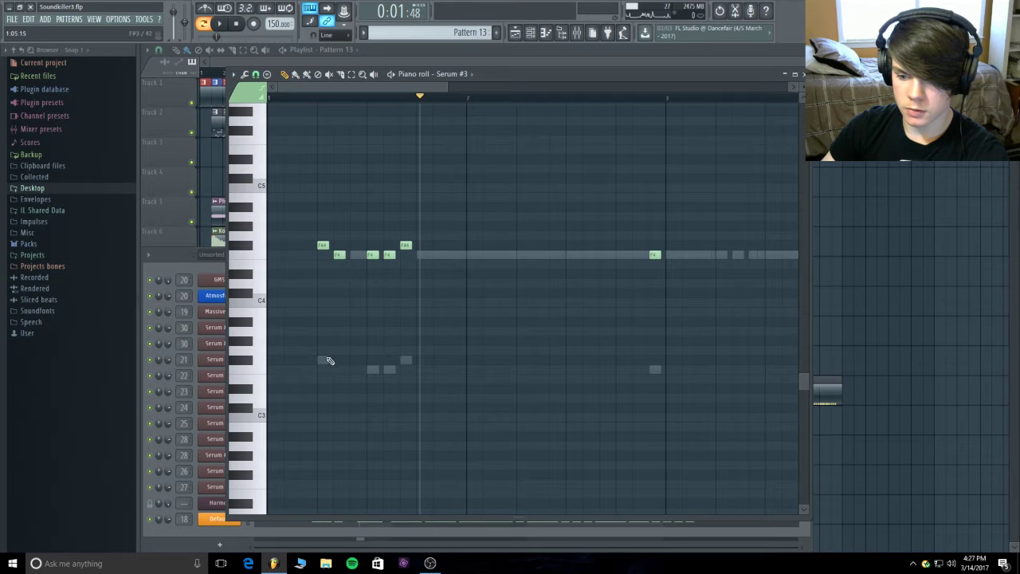
double_click(323, 361)
click(339, 369)
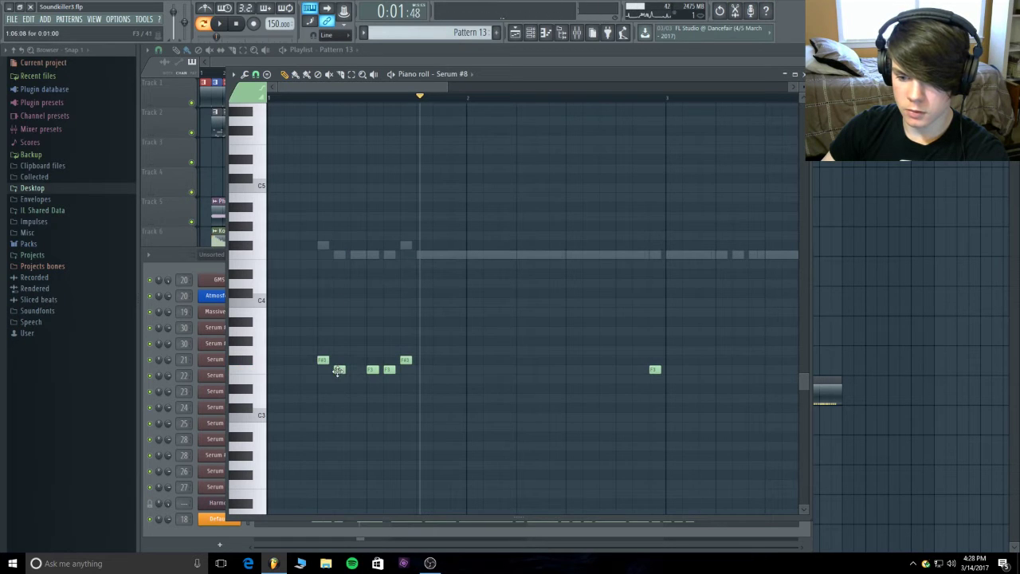
click(319, 97)
key(space)
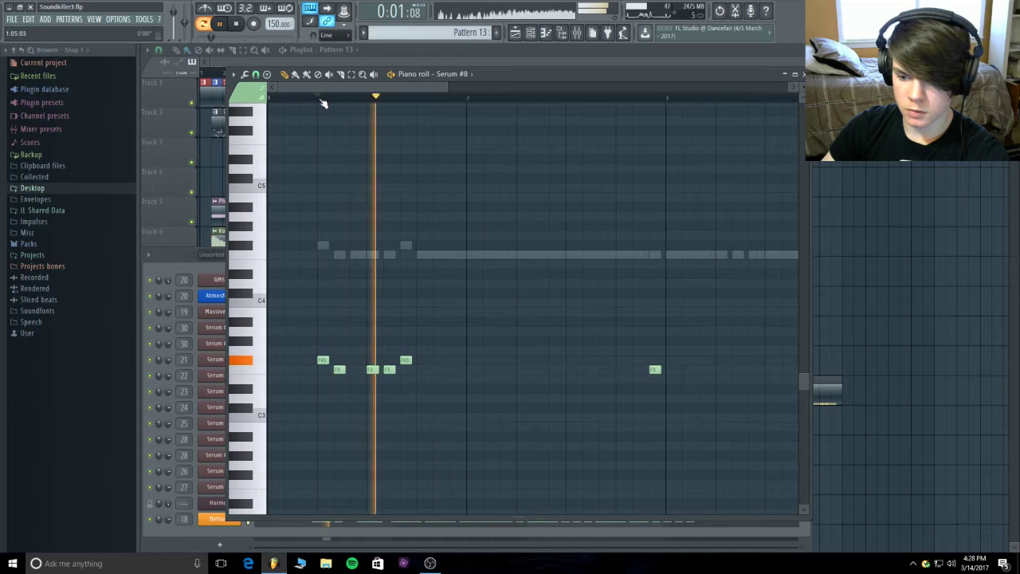
- Check the Serum #5 and Serum #3 notes, and add a short F4 at 1:06.08 in Default before its existing F4 run
double_click(429, 255)
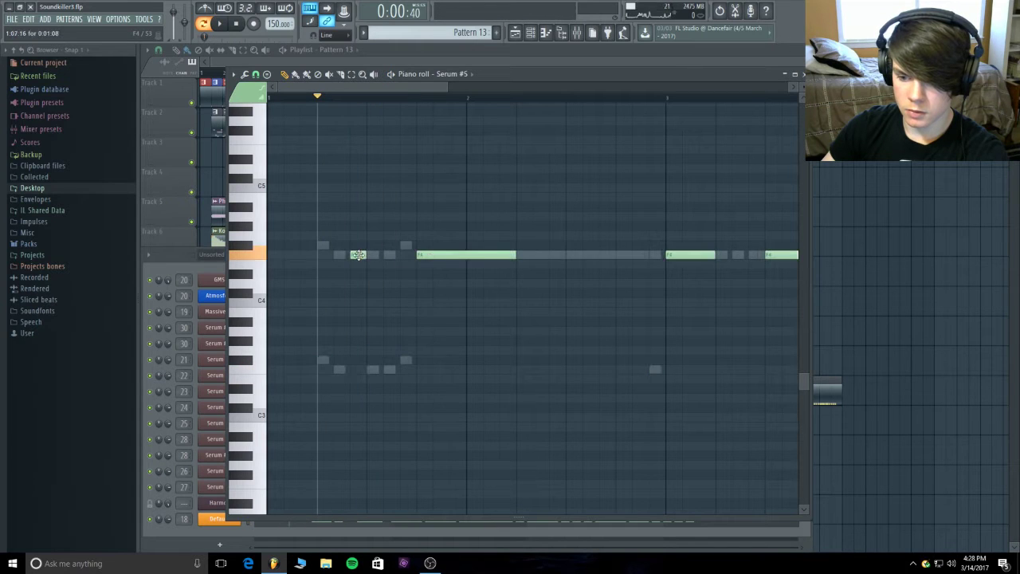
double_click(380, 256)
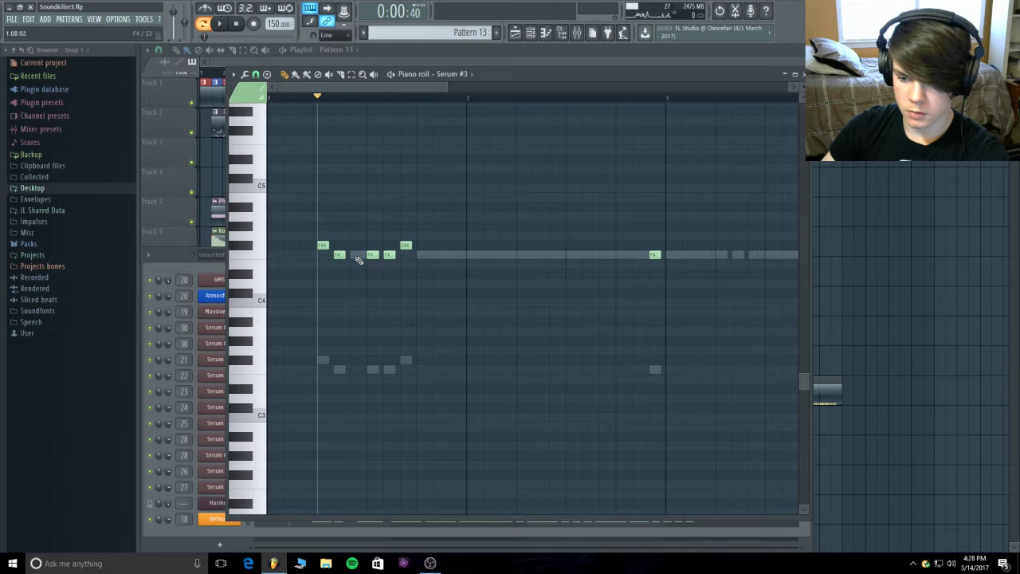
double_click(359, 255)
click(358, 255)
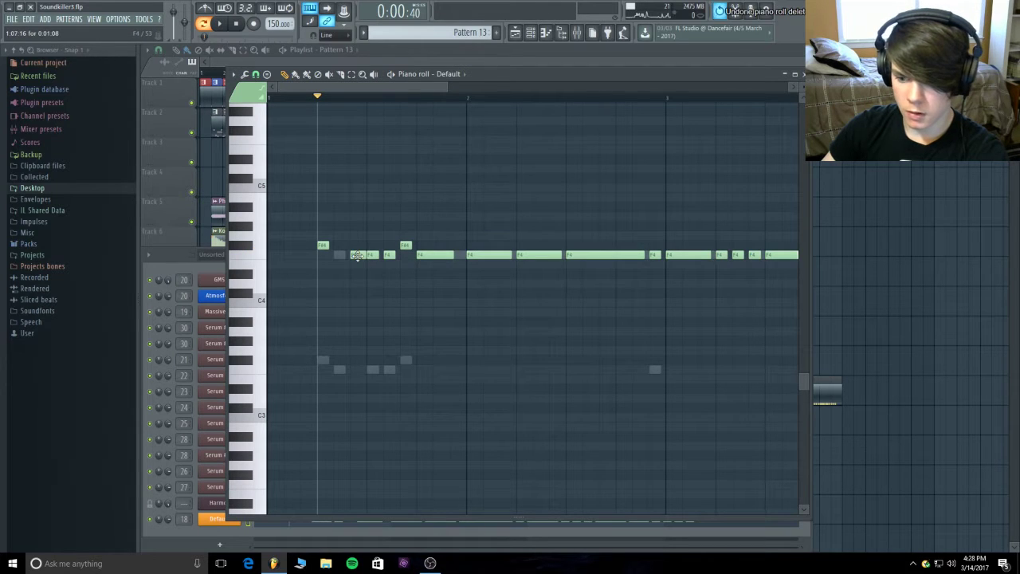
drag(358, 256, 348, 258)
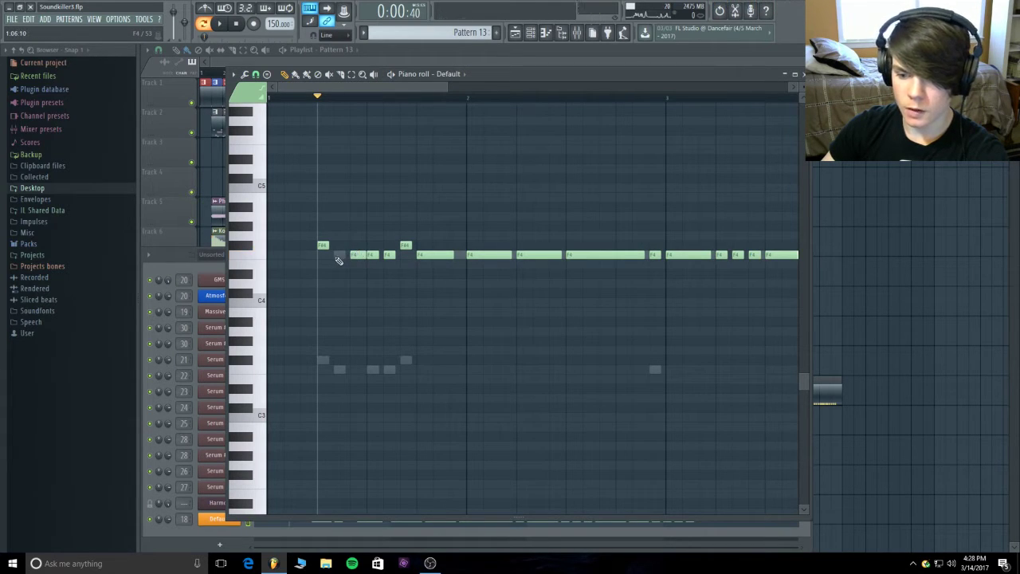
click(338, 255)
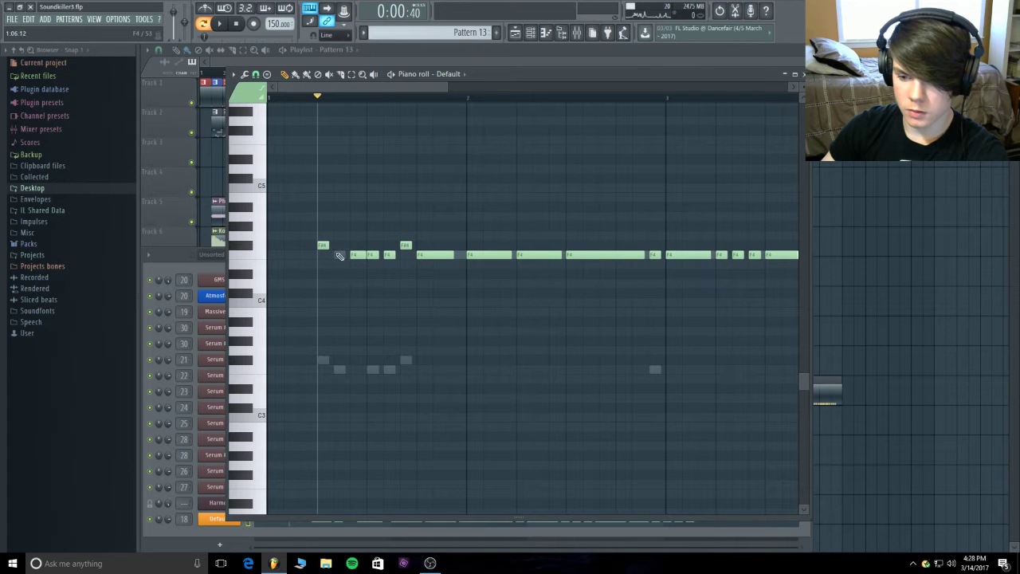
- Audition the revised Pattern 13 from step 5 of bar 1 and again from the beginning
key(space)
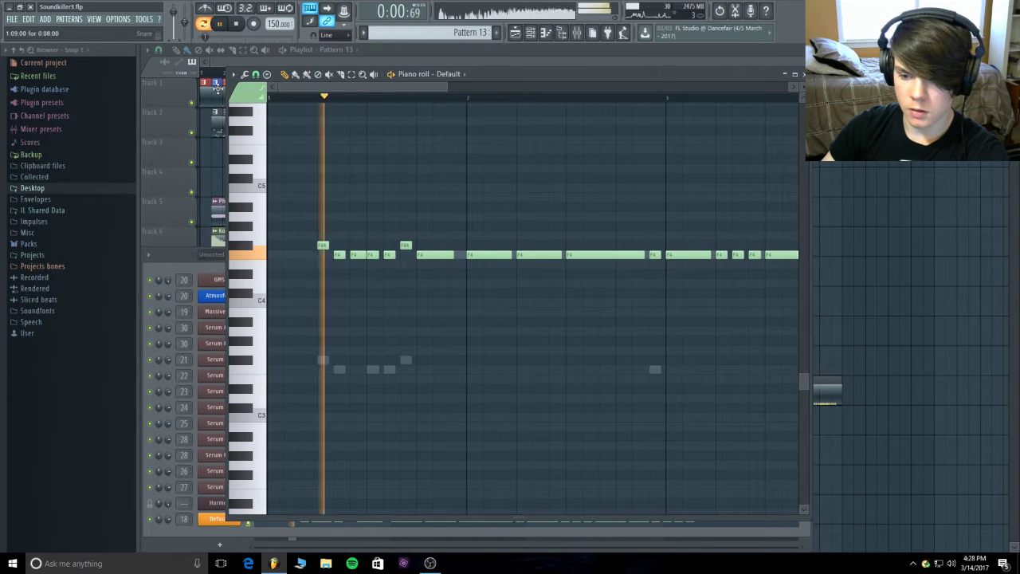
key(space)
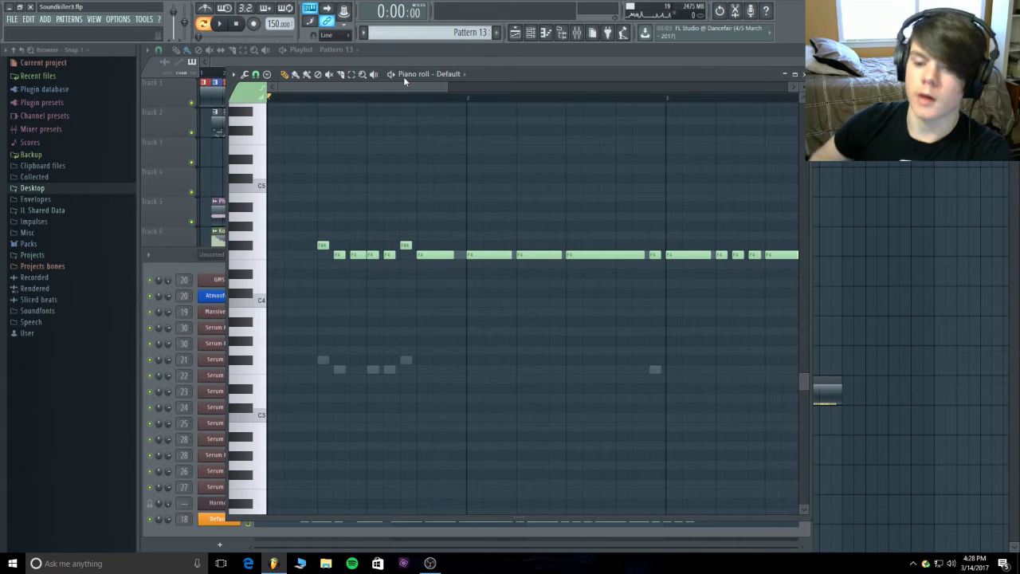
key(space)
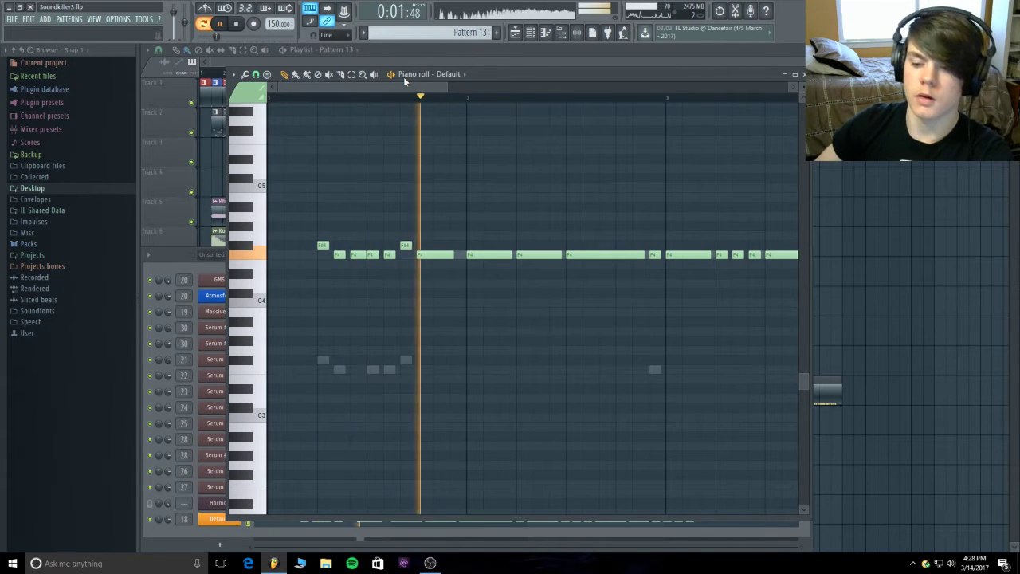
- Audition the arrangement from bar 9, then again with Pattern 13's channel rack in view
key(space)
click(547, 55)
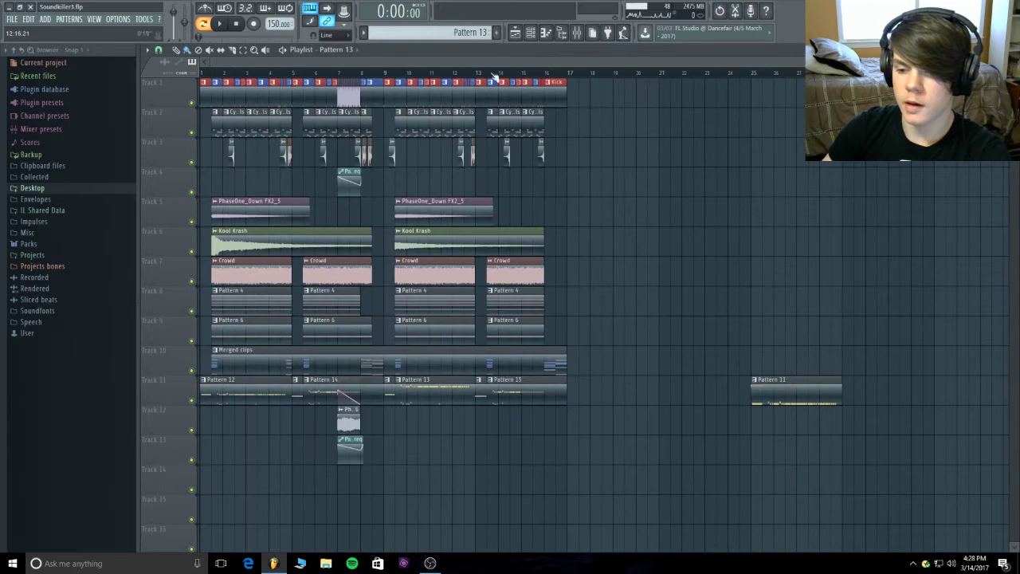
click(386, 77)
key(space)
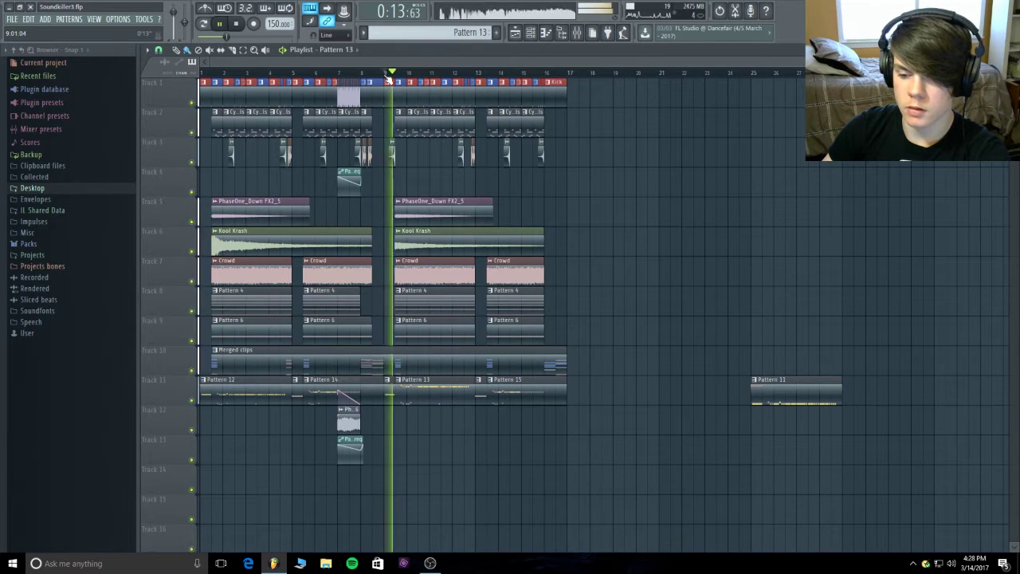
key(space)
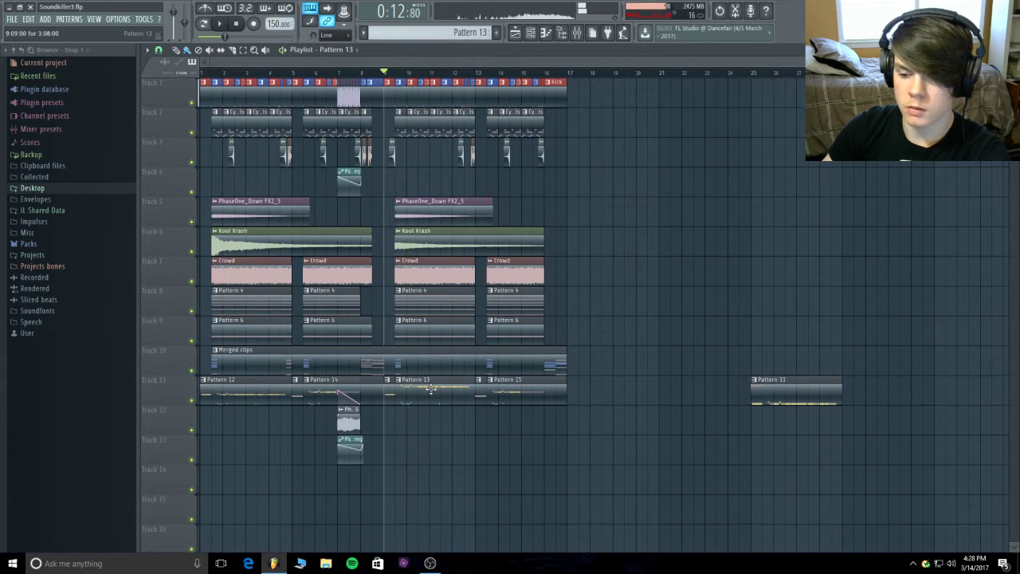
key(F7)
key(F7)
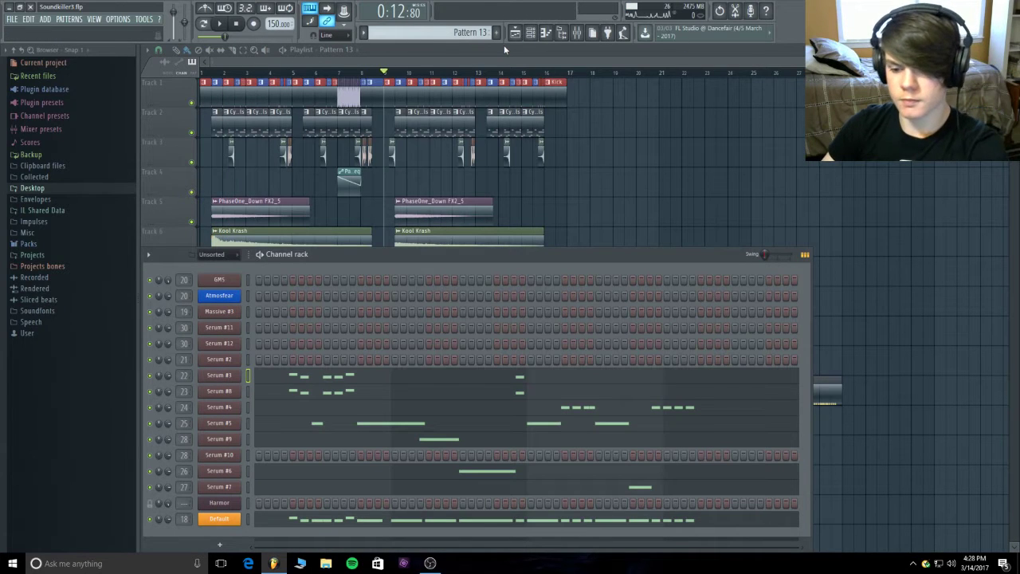
key(space)
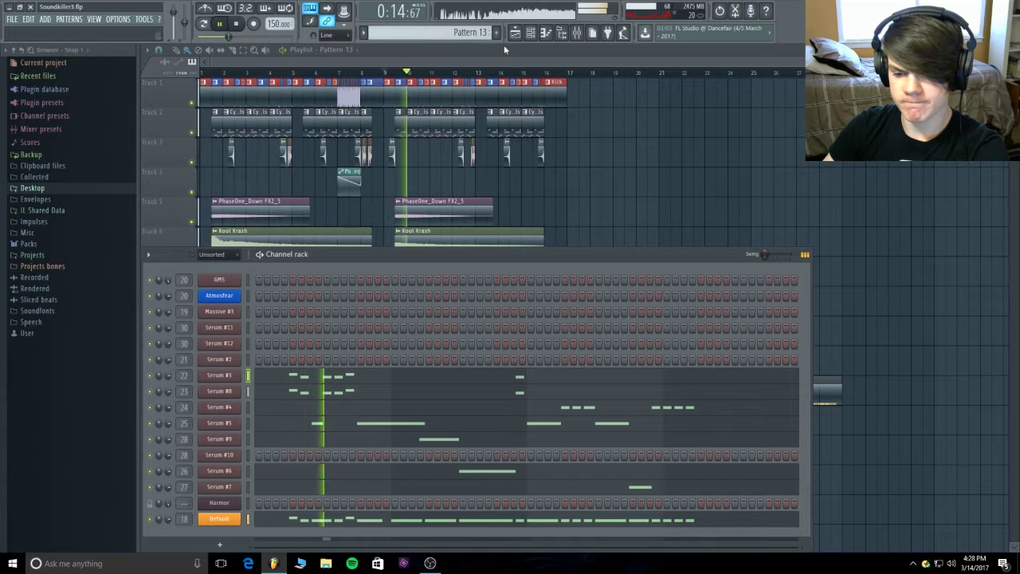
key(space)
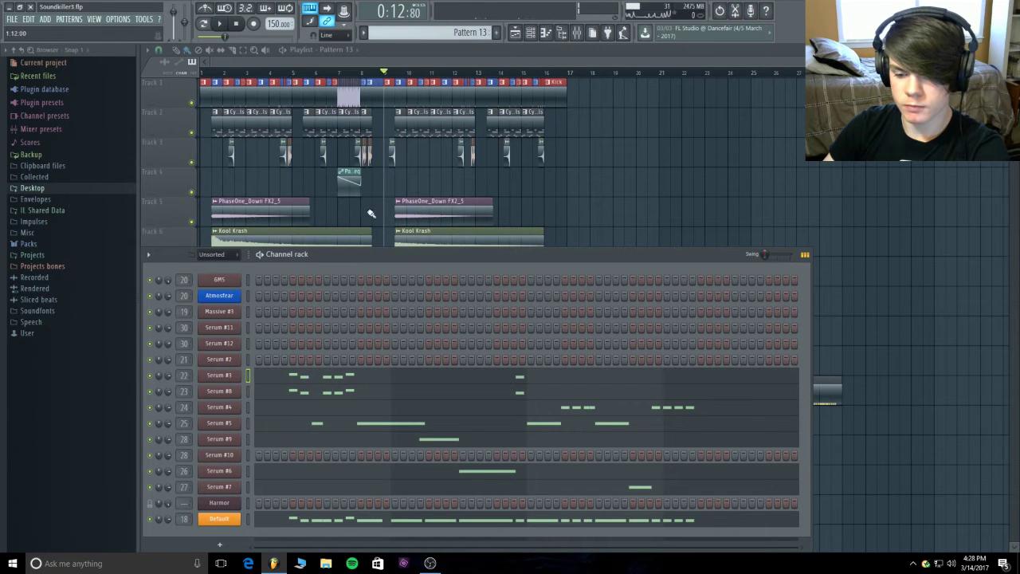
- Remove the short F4 before step 9 from Serum #5, and redraw the matching F4 from 1:07.16 to step 9 in Default
click(326, 428)
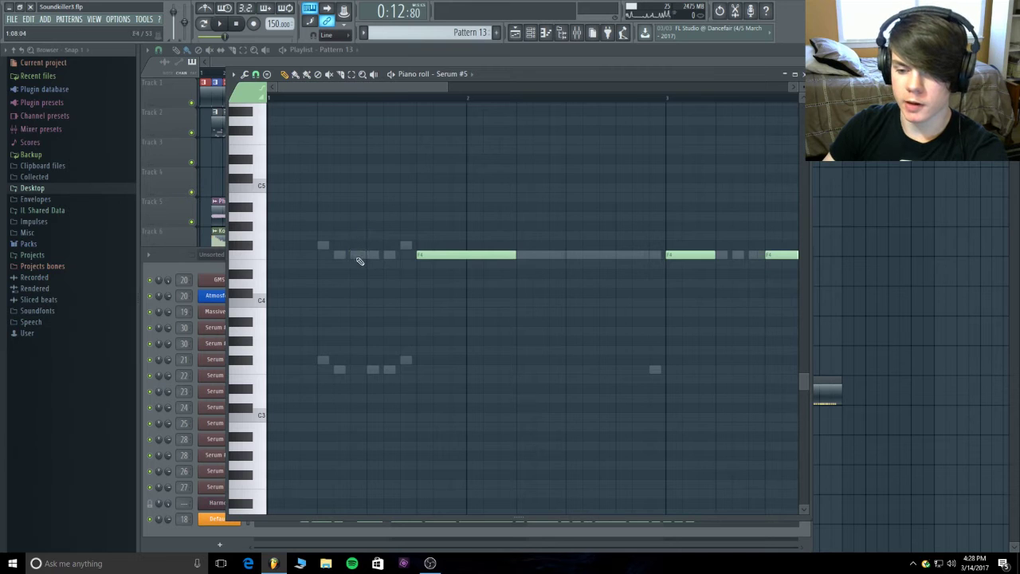
double_click(357, 258)
click(578, 208)
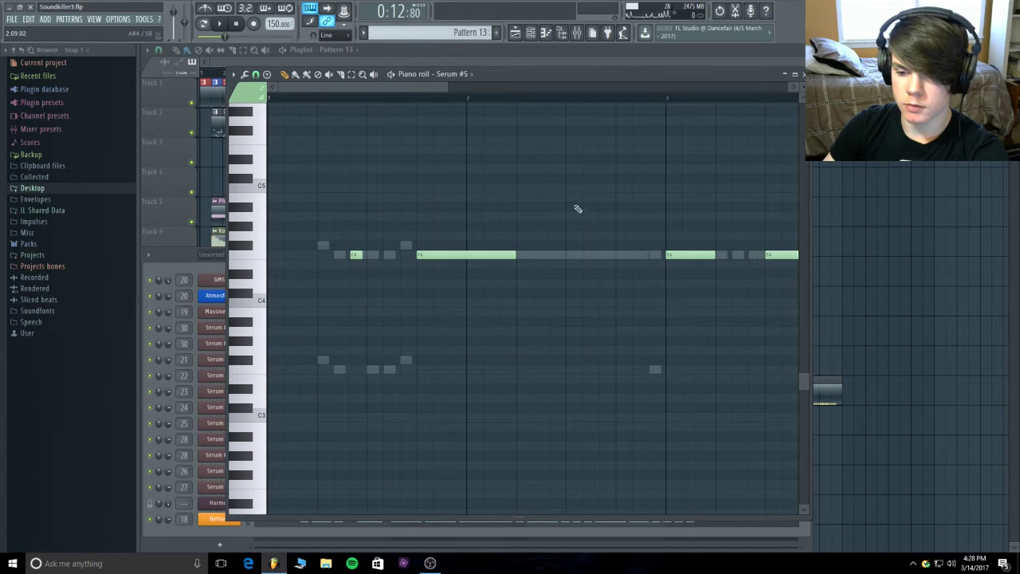
key(Down)
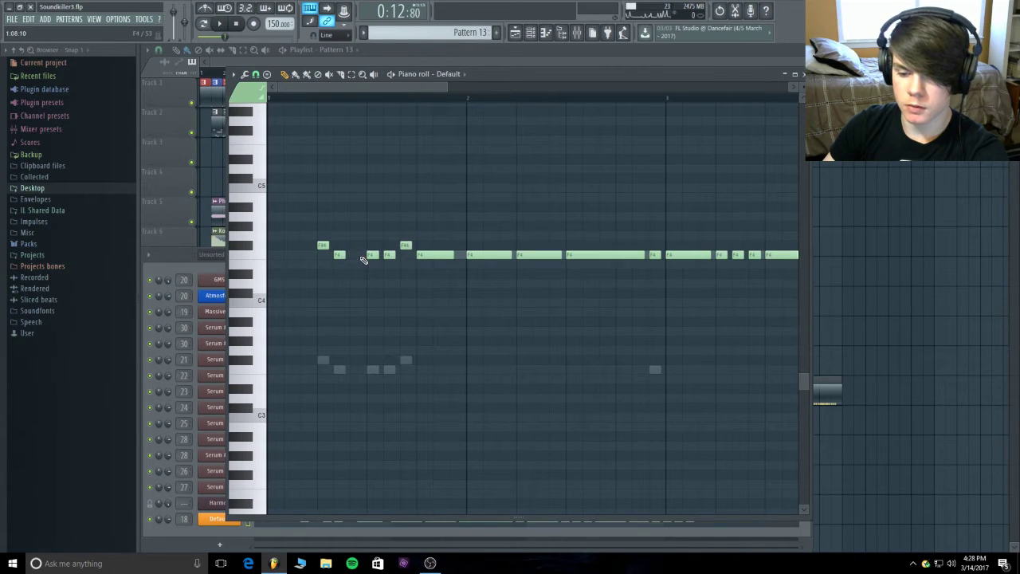
click(363, 257)
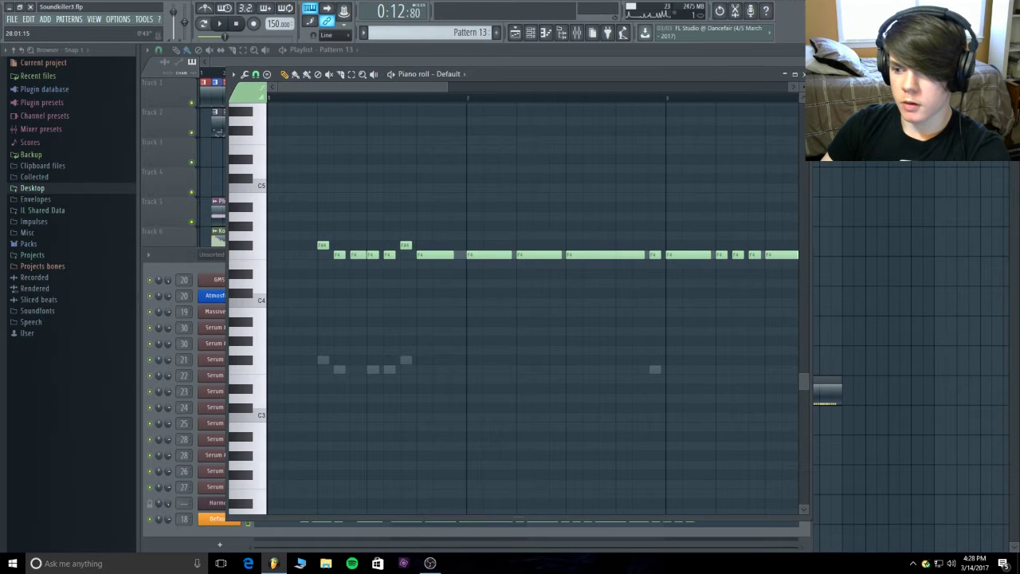
key(F7)
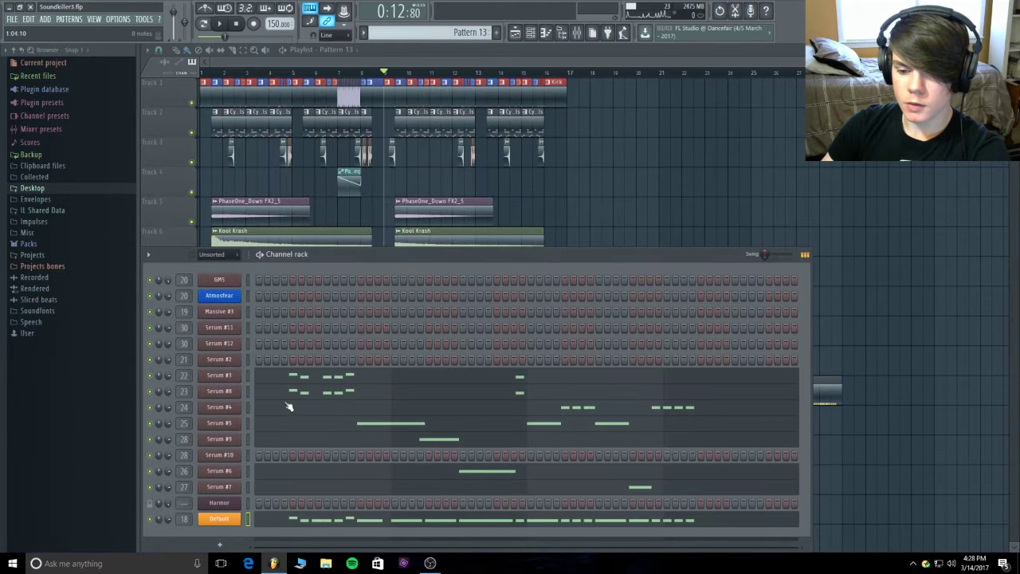
- Preview Serum #4, add a short F4 from 1:07.16 to step 9 in it, and audition Pattern 13
click(247, 408)
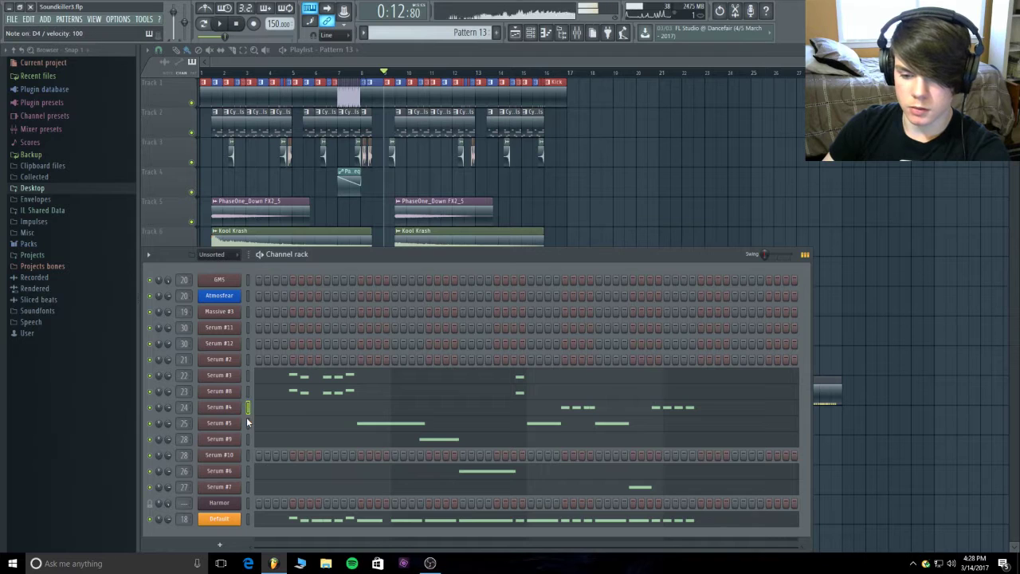
click(283, 411)
click(359, 255)
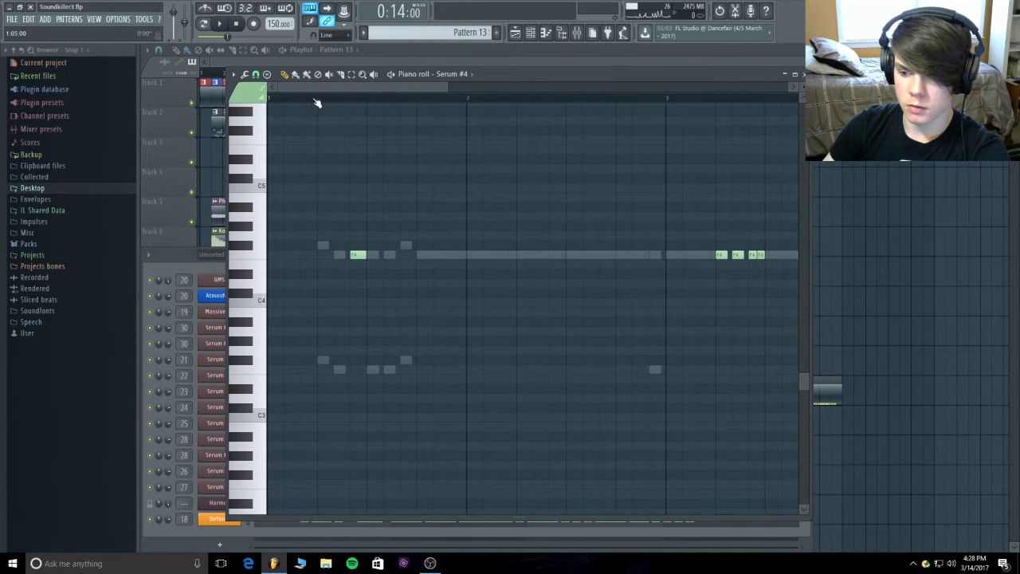
click(391, 74)
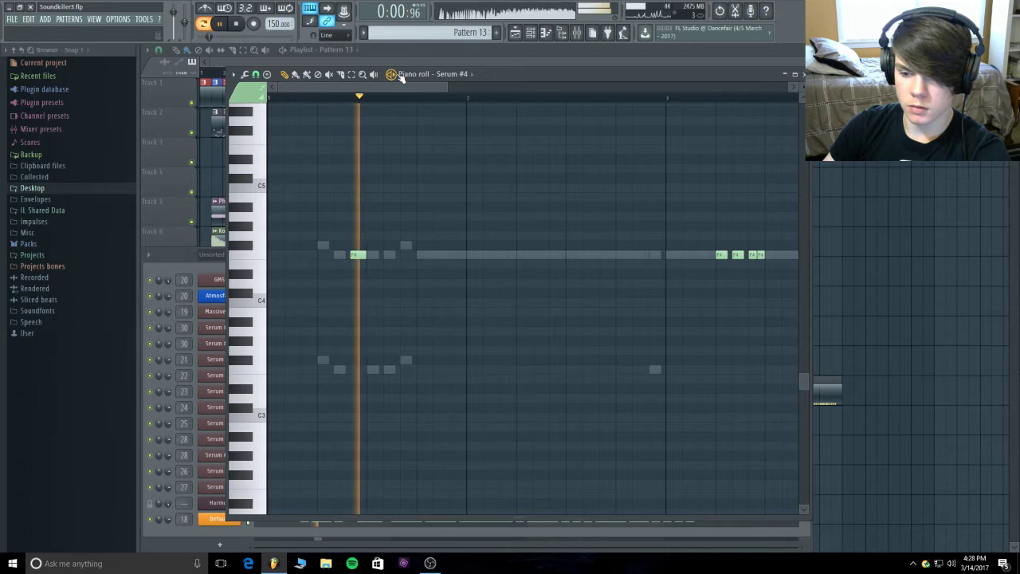
- Return to the playlist and play the arrangement from bar 9, then from bar 8
click(804, 74)
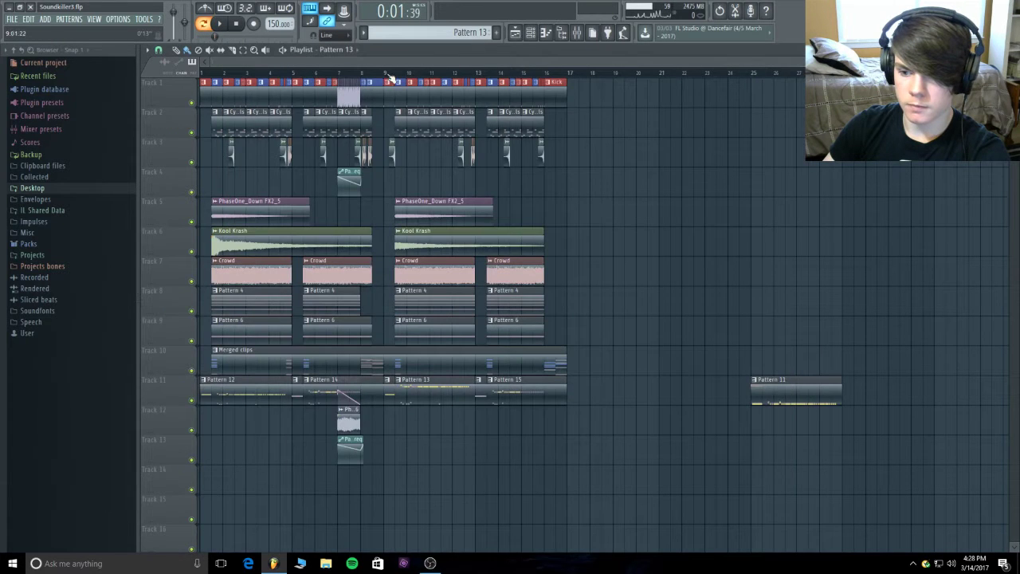
key(space)
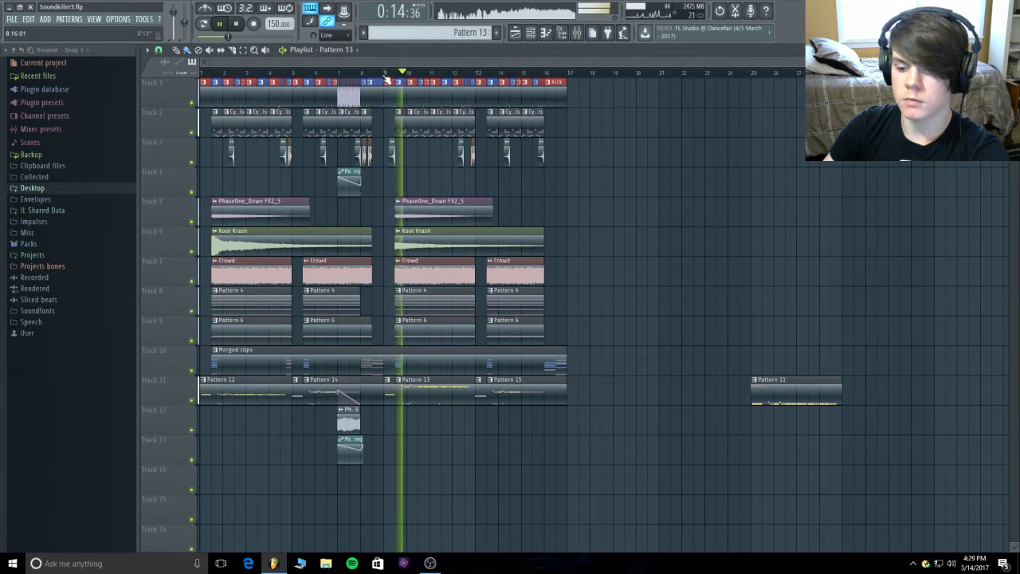
key(space)
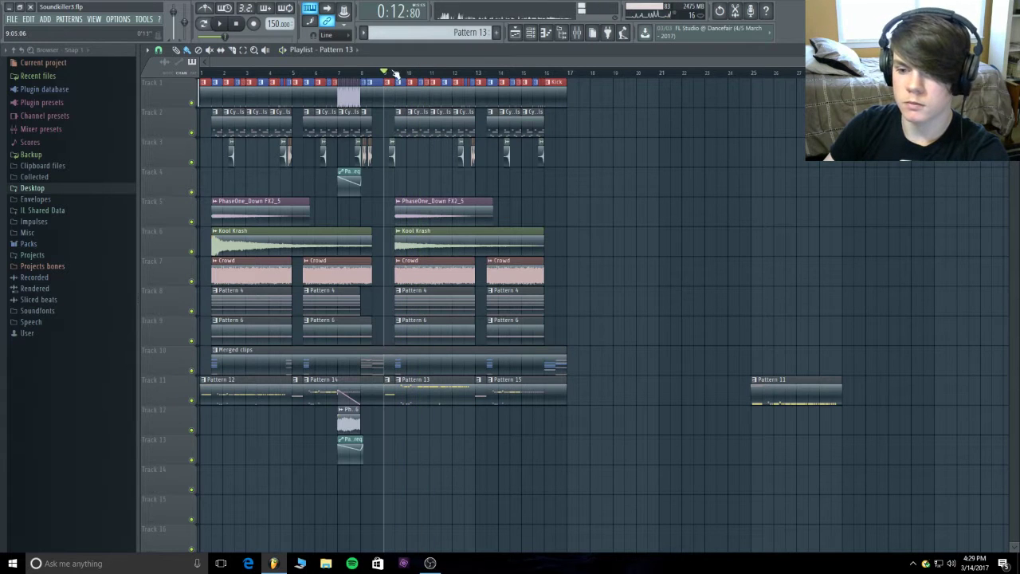
click(364, 73)
key(space)
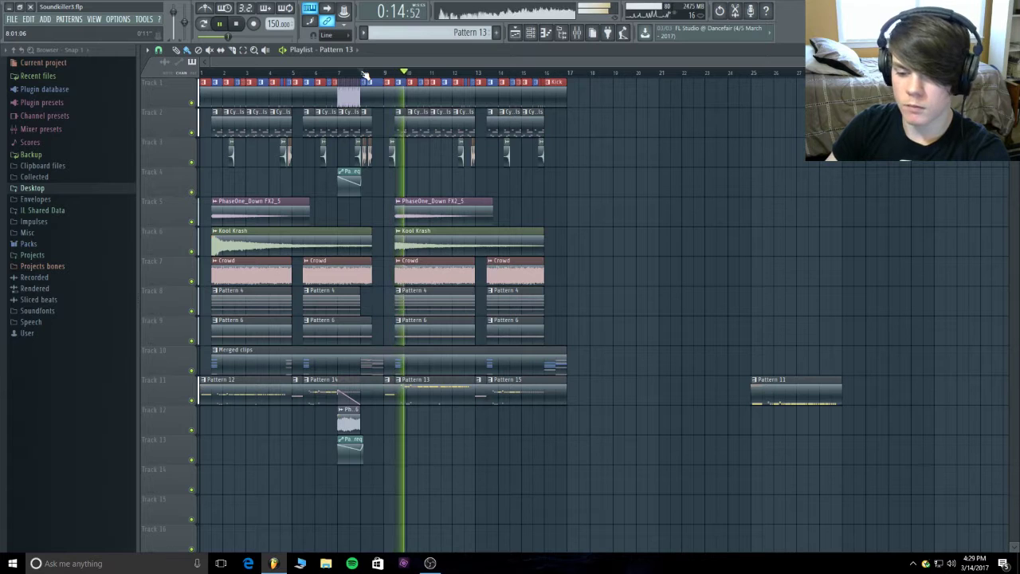
- Check Pattern 13's Serum #3 notes, then compare the drop by playing the song from bar 1 and from bar 9
double_click(436, 395)
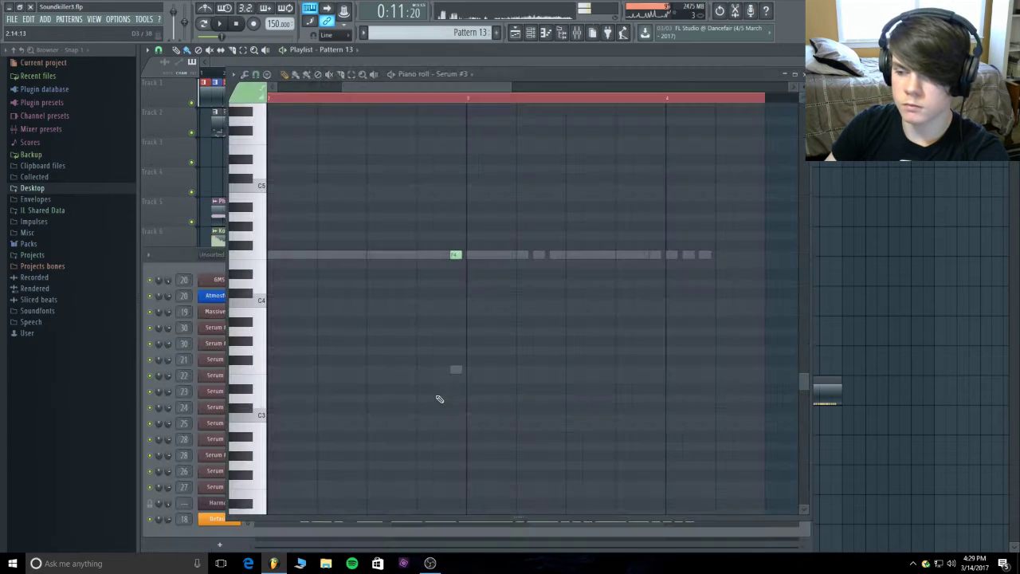
click(803, 74)
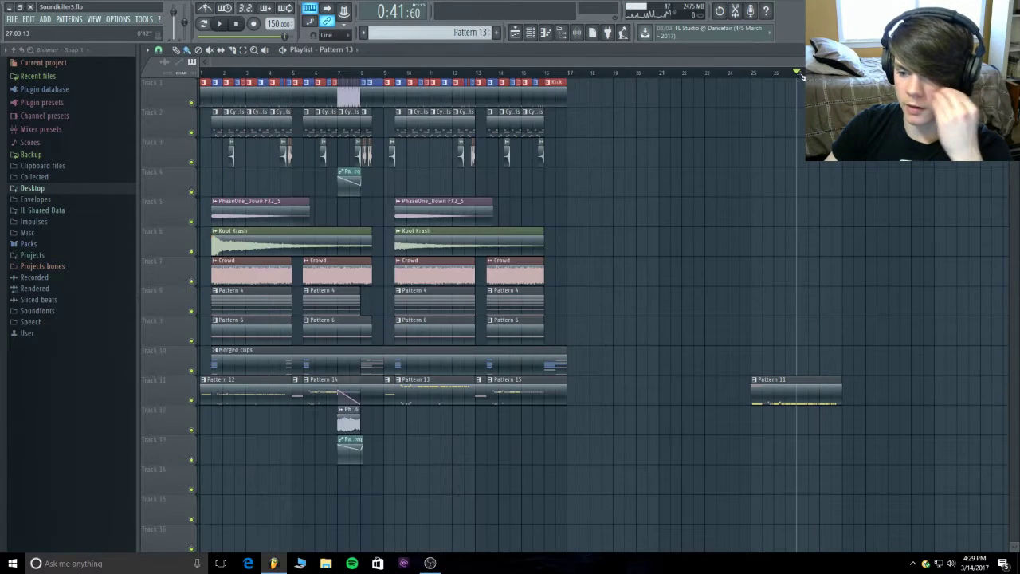
key(space)
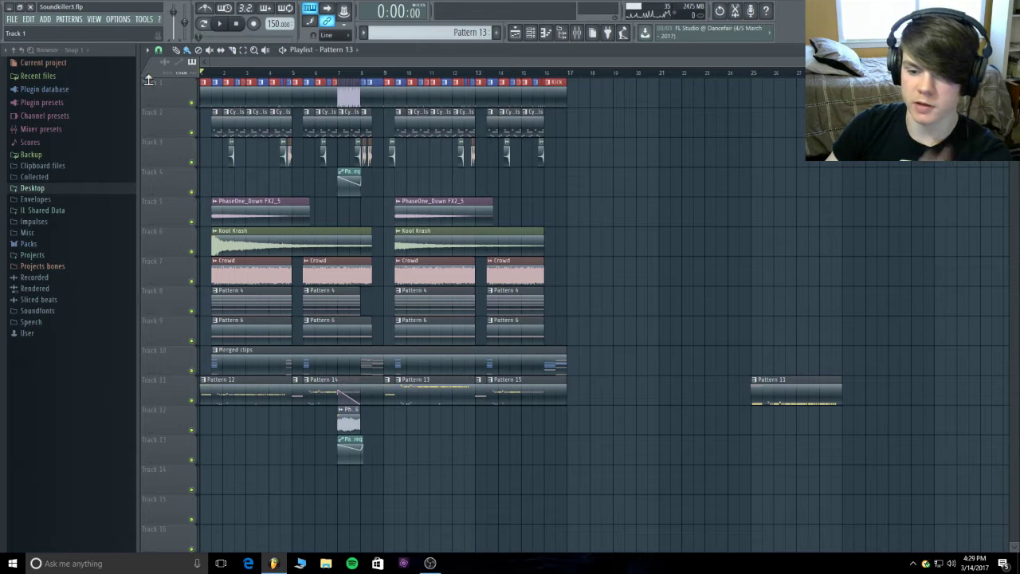
key(space)
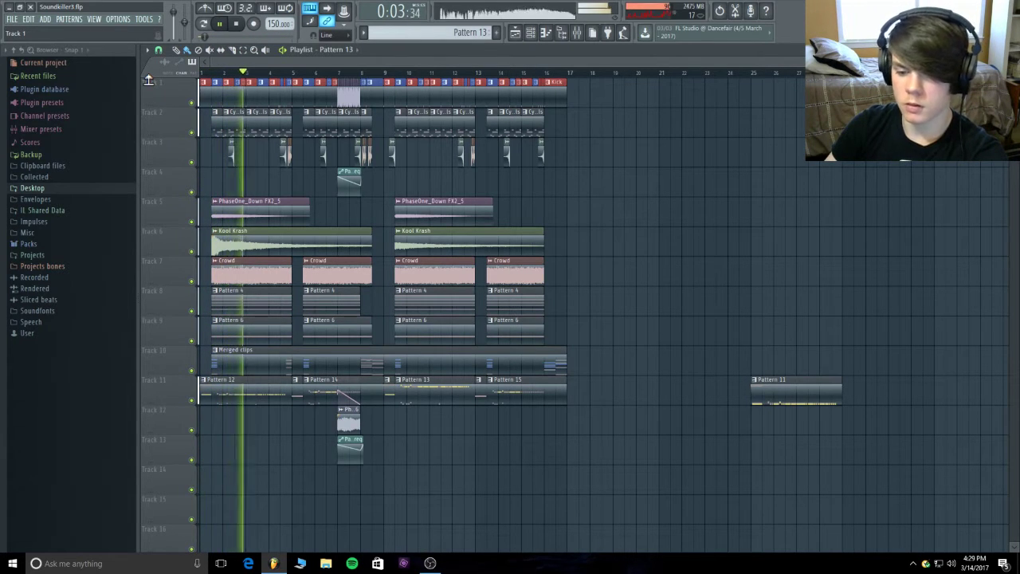
key(space)
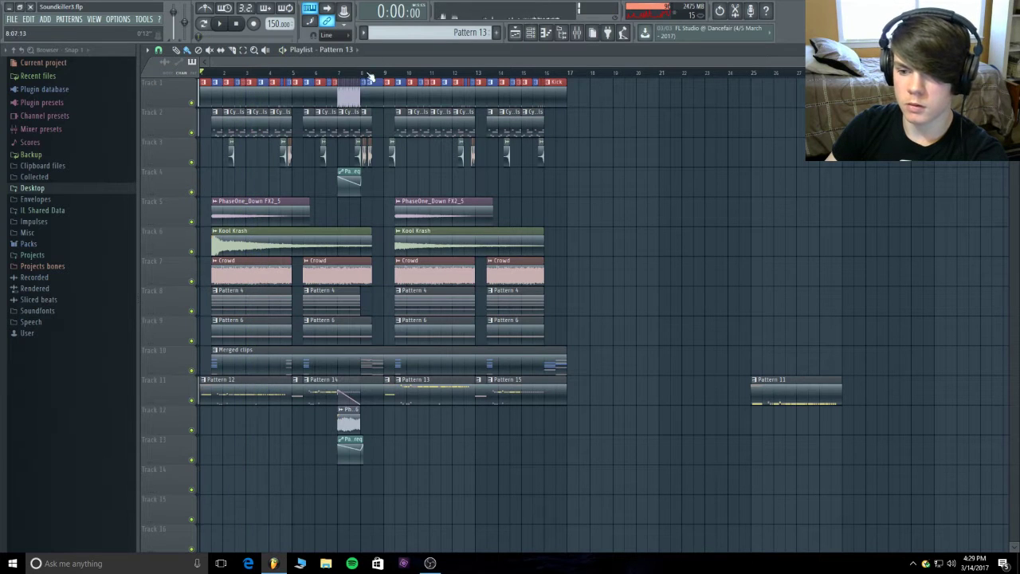
click(386, 74)
key(space)
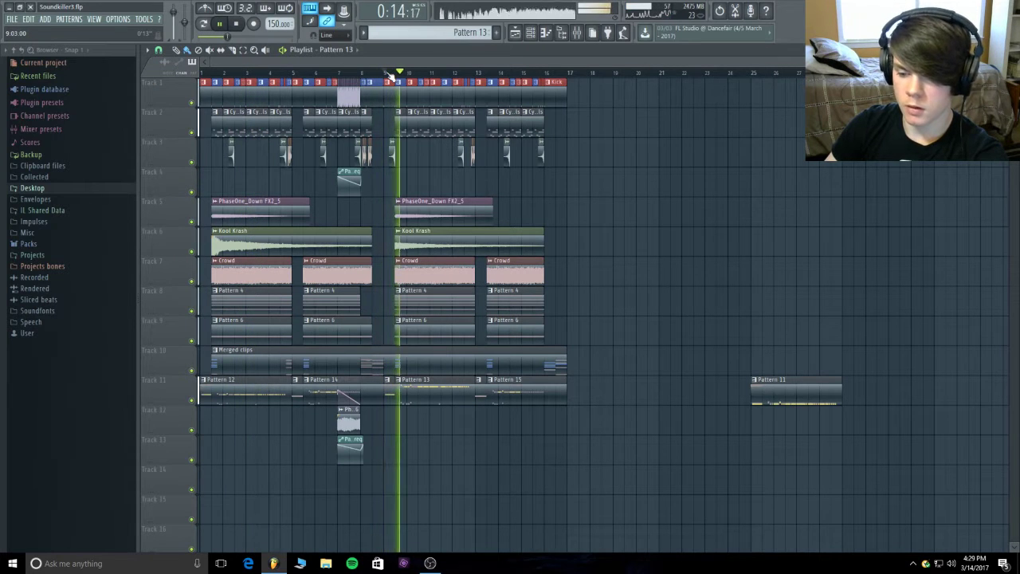
key(space)
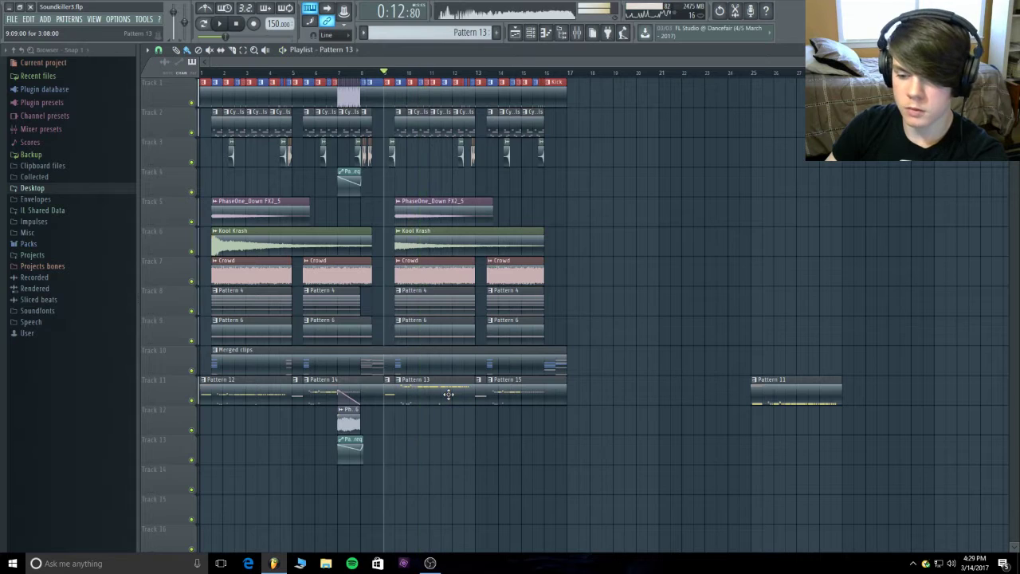
- Examine Pattern 13's Default notes while playing them from step 9 of bar 2, step 13 of bar 1 and step 5 of bar 2
double_click(449, 394)
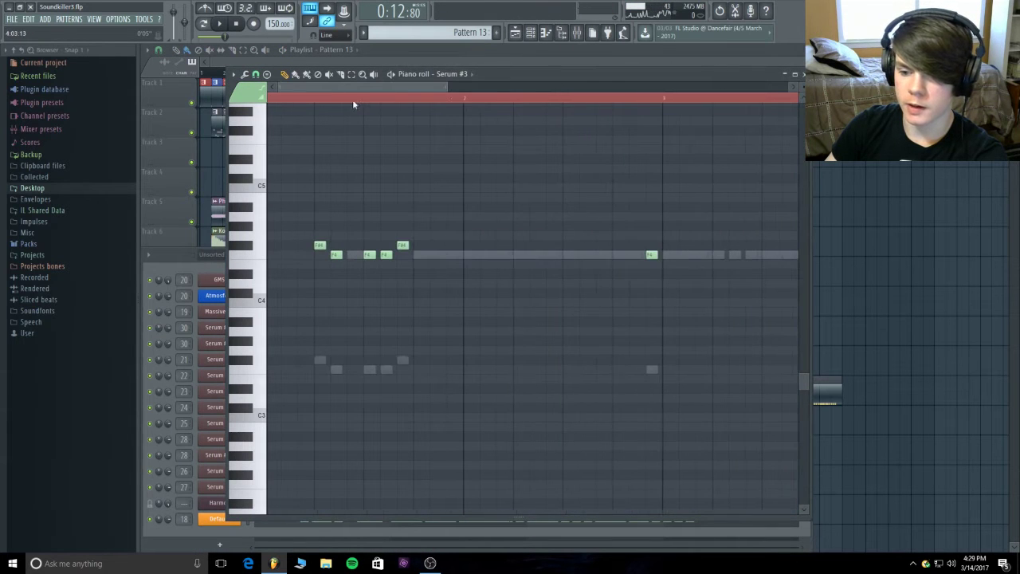
double_click(591, 254)
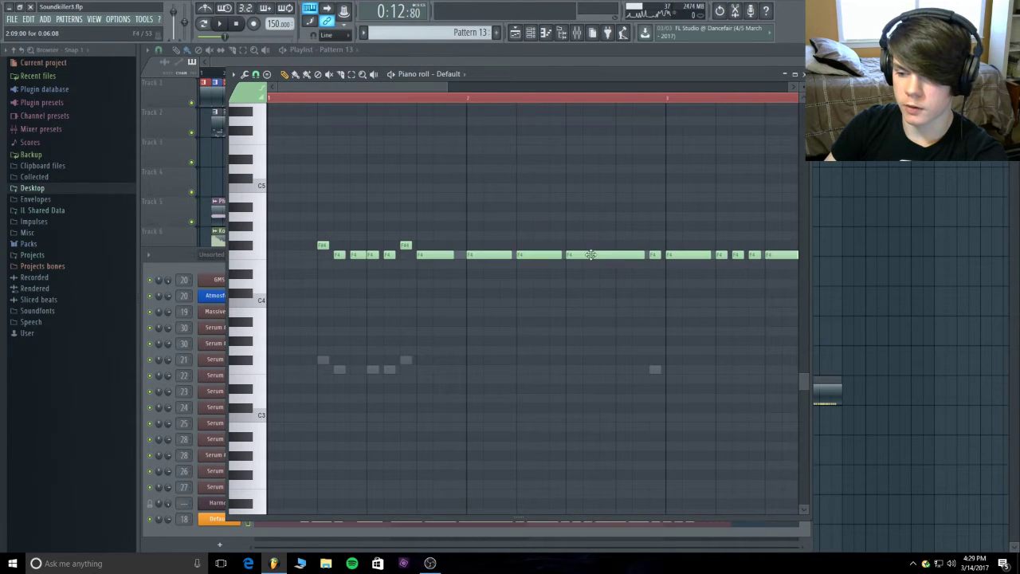
click(567, 95)
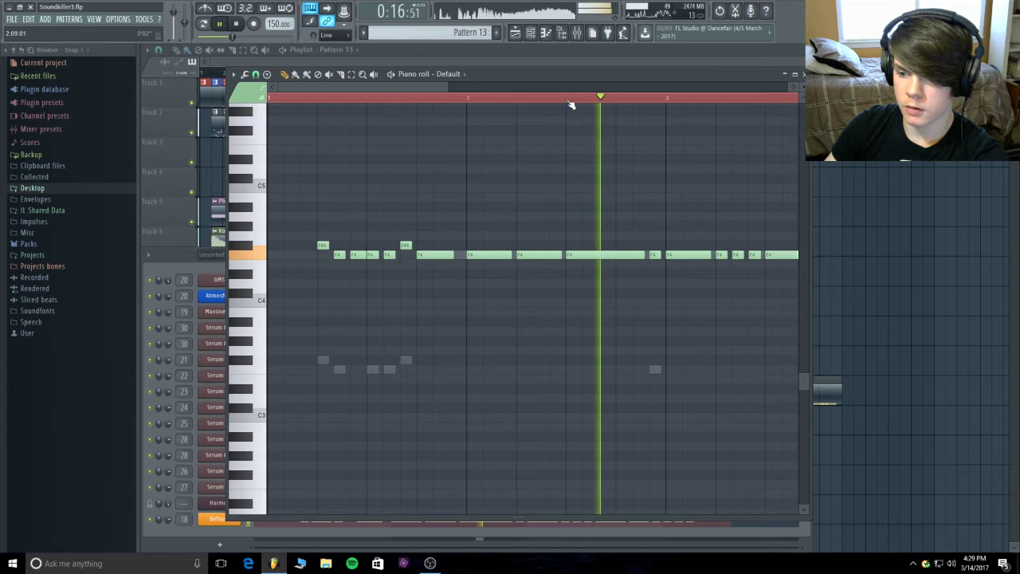
key(space)
click(414, 97)
key(space)
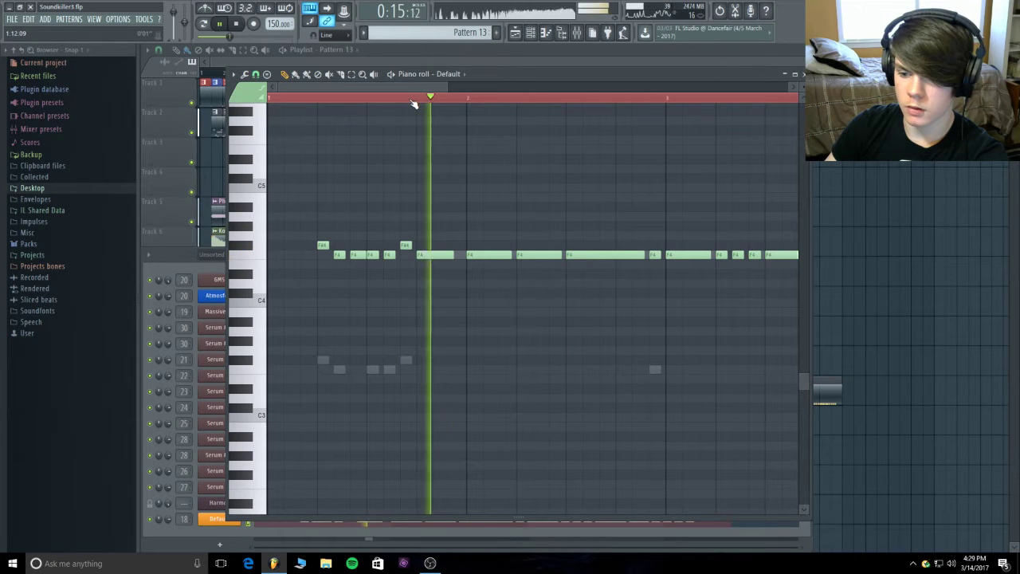
key(space)
click(518, 102)
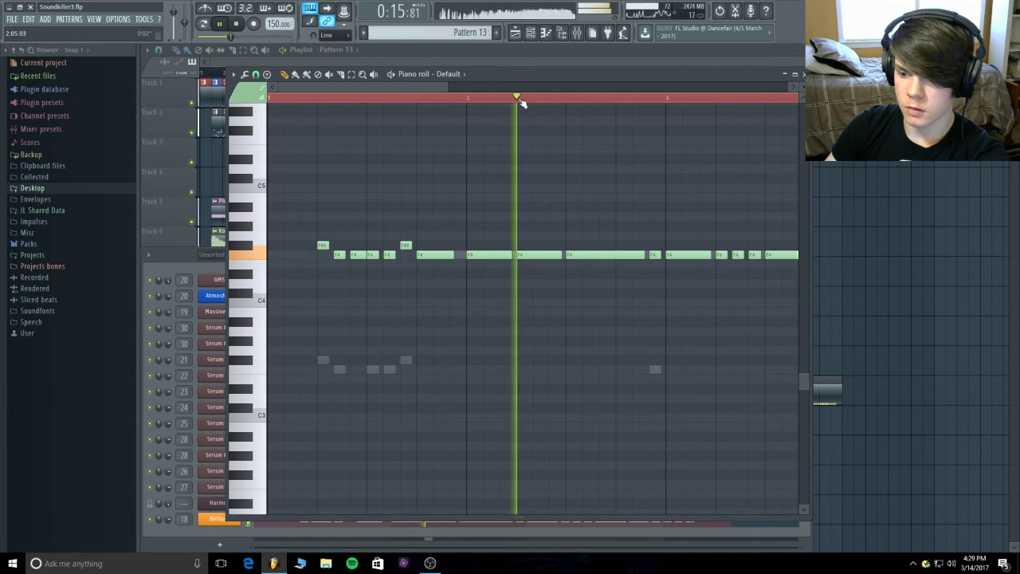
key(space)
key(space)
drag(450, 86, 572, 99)
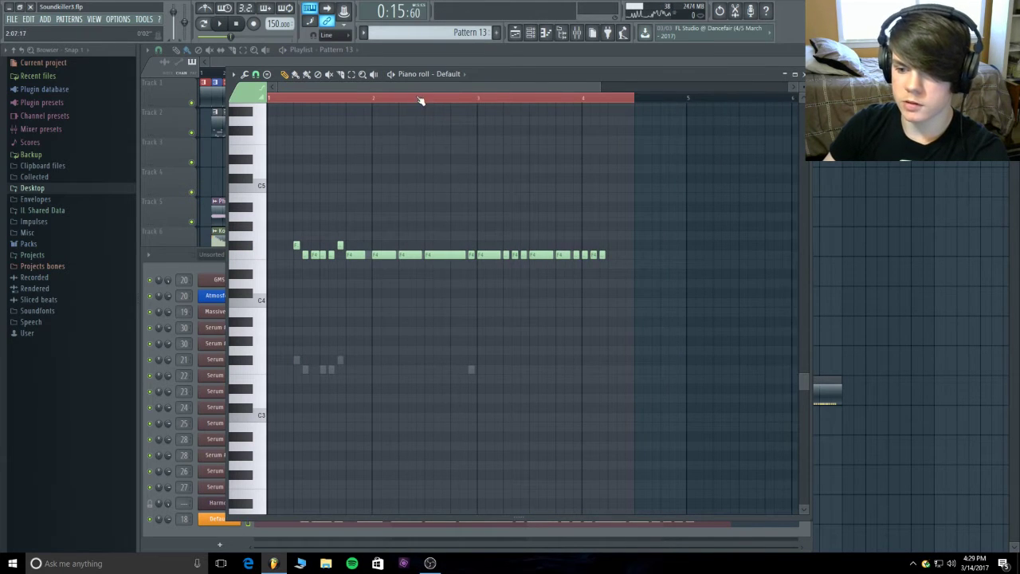
- Close the piano roll, move the channel rack higher over the playlist, and audition Pattern 13 on its own from its start
click(803, 73)
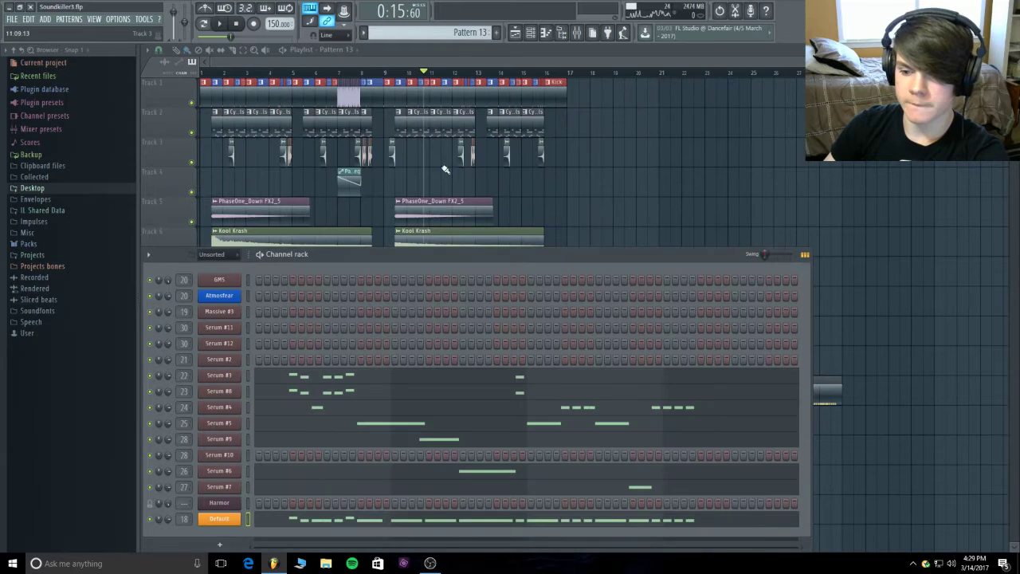
drag(449, 256, 465, 134)
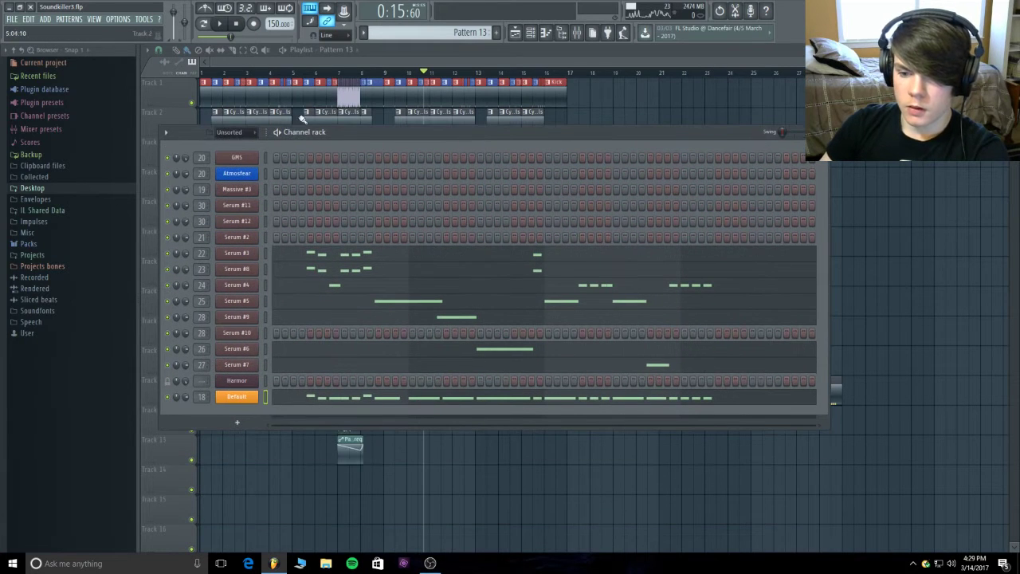
click(277, 132)
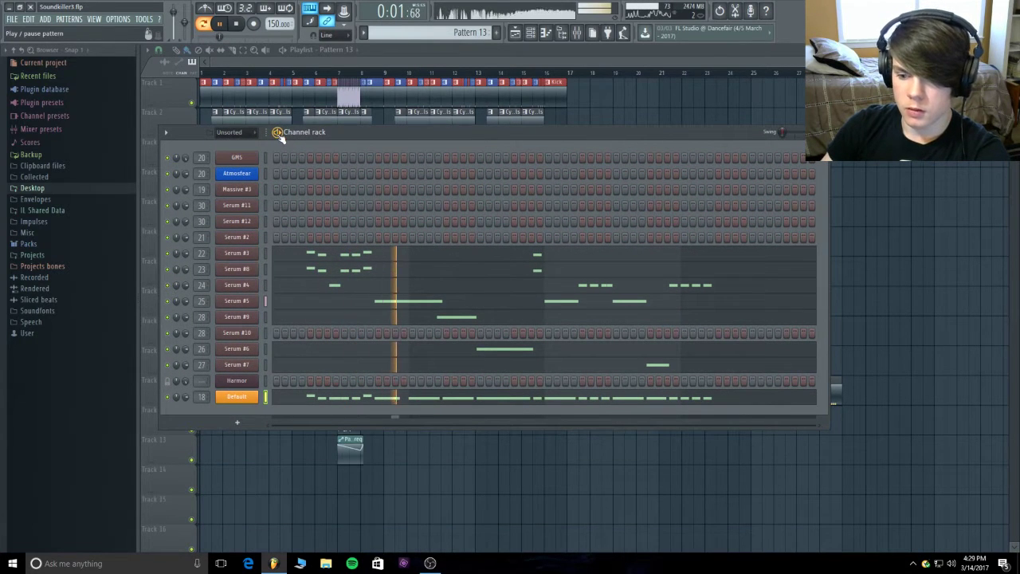
click(278, 134)
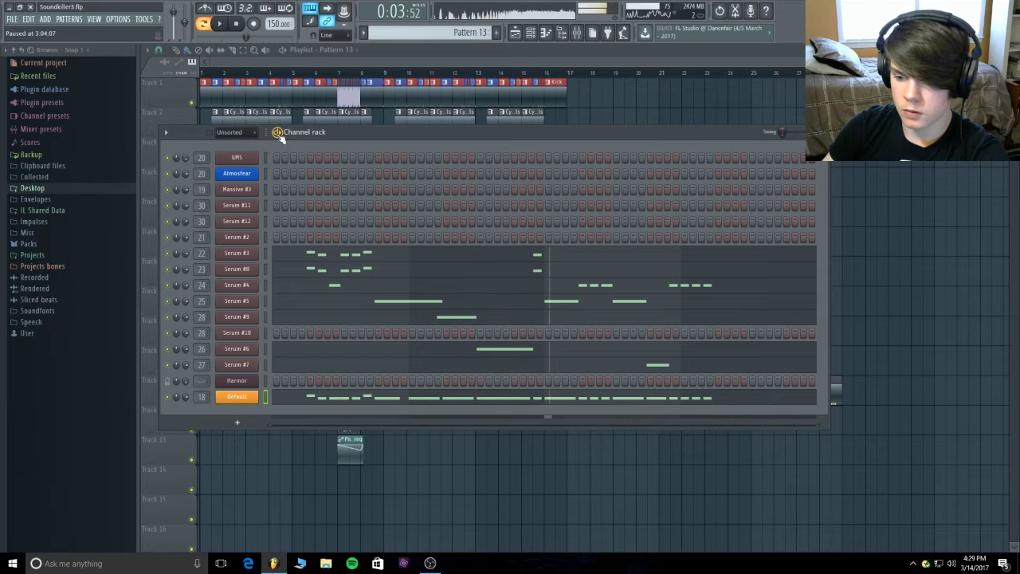
- Audition Pattern 13 on its own in several passes and test the Serum #7 channel's sound in between
click(276, 131)
click(237, 24)
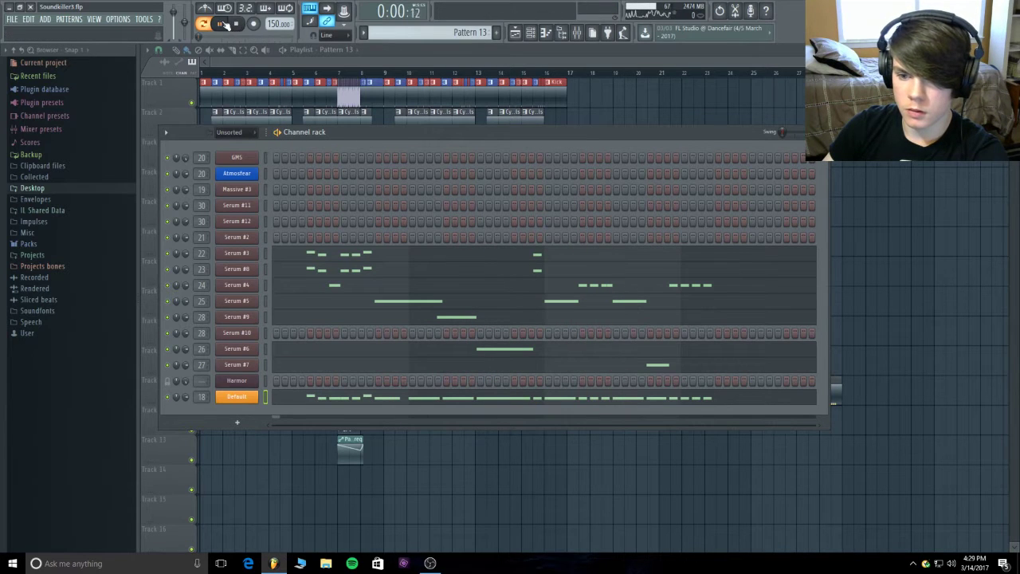
key(space)
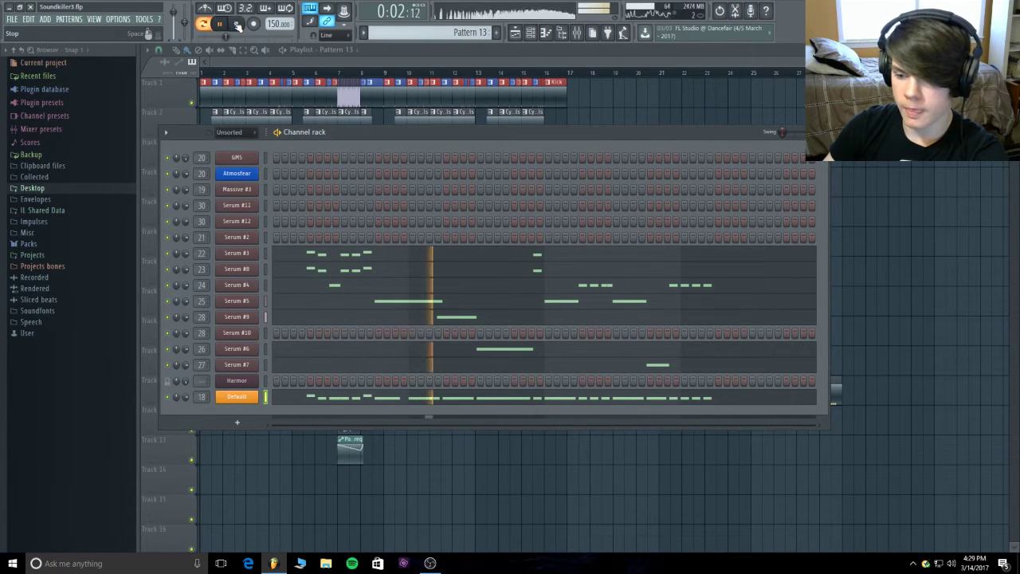
click(237, 24)
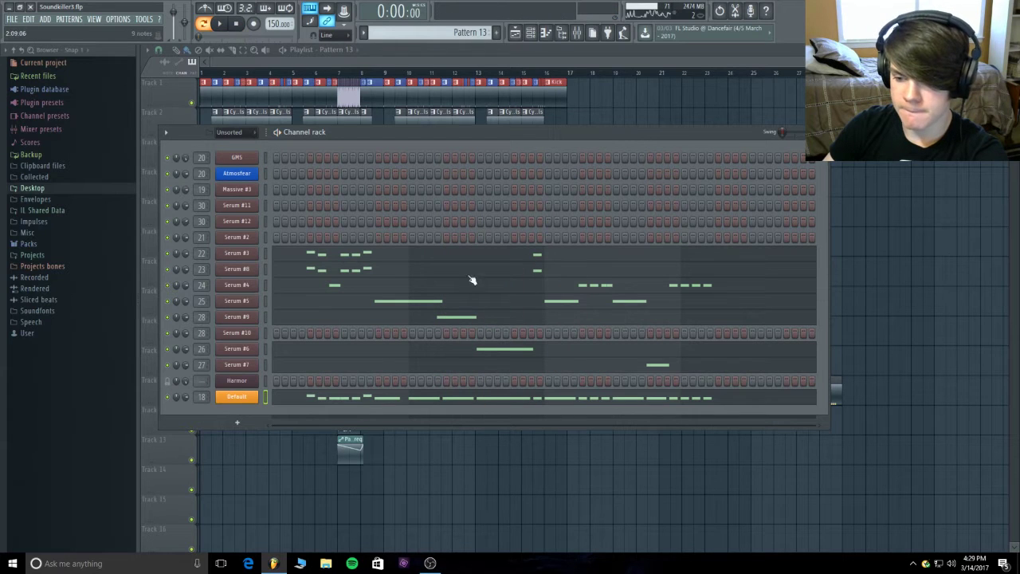
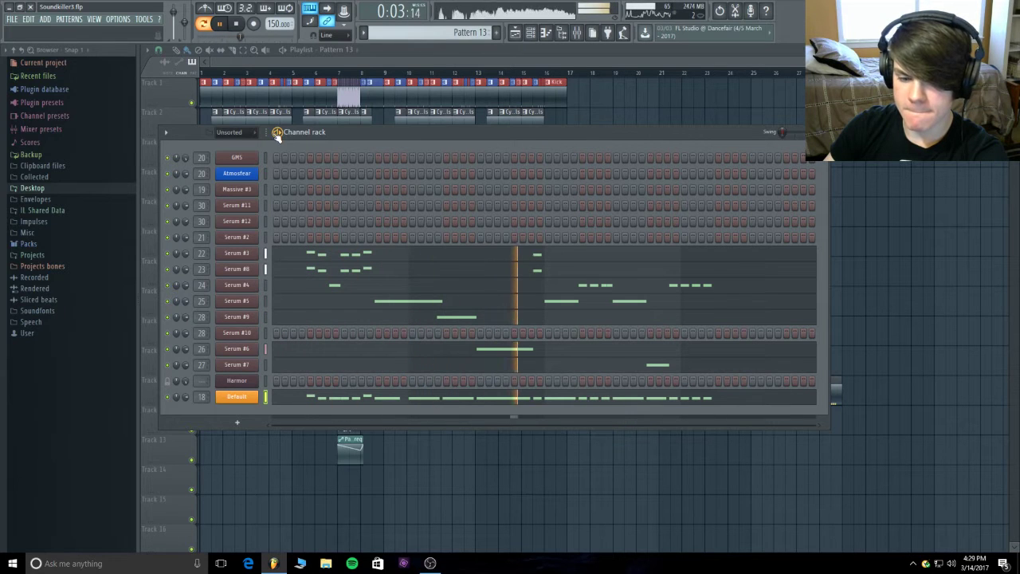
key(space)
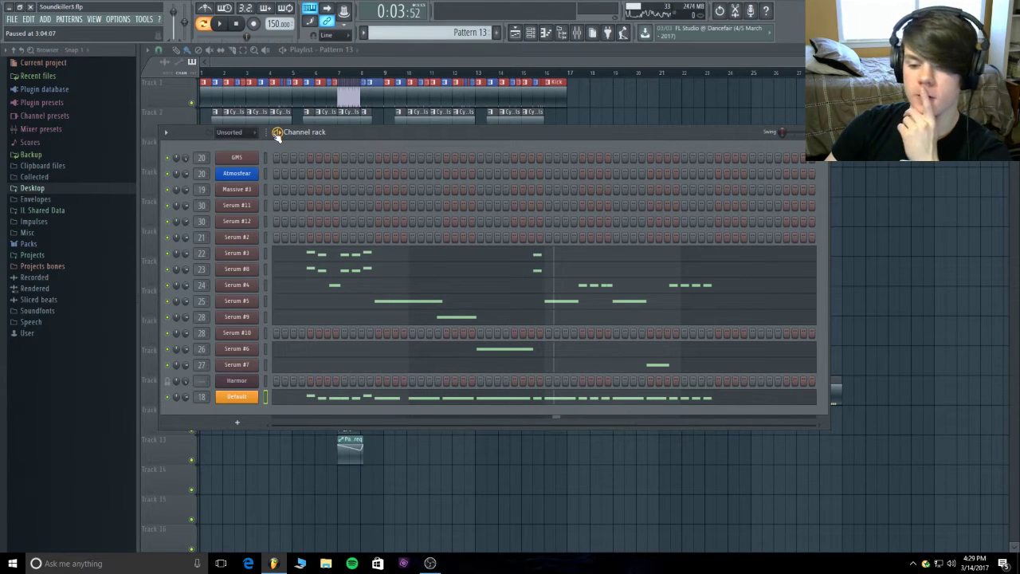
click(266, 364)
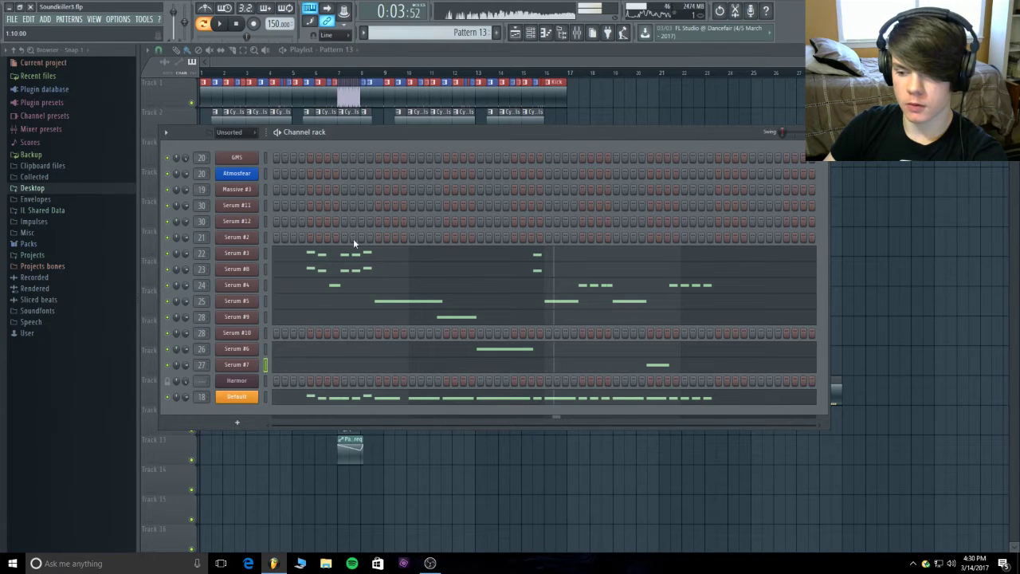
key(space)
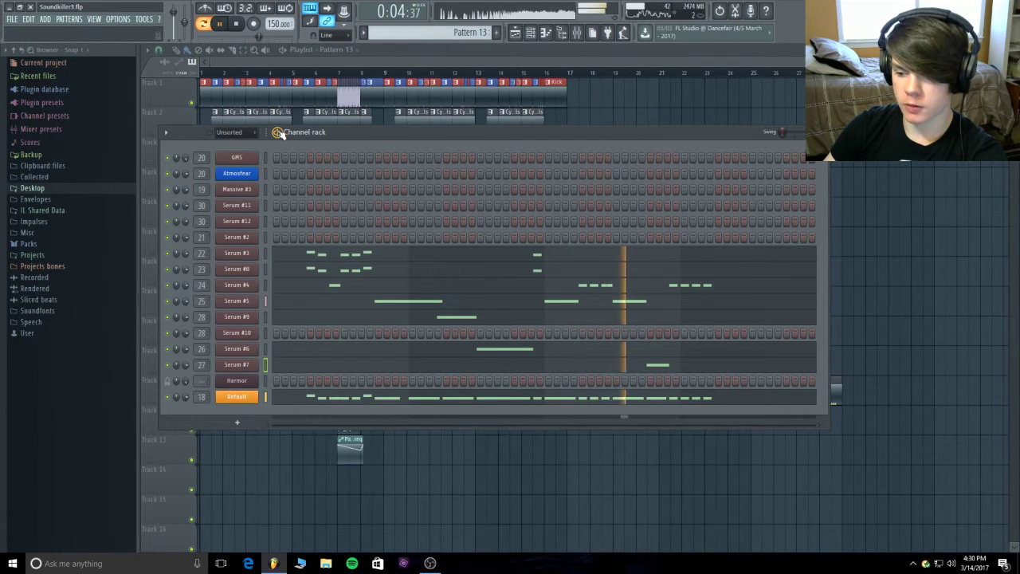
key(space)
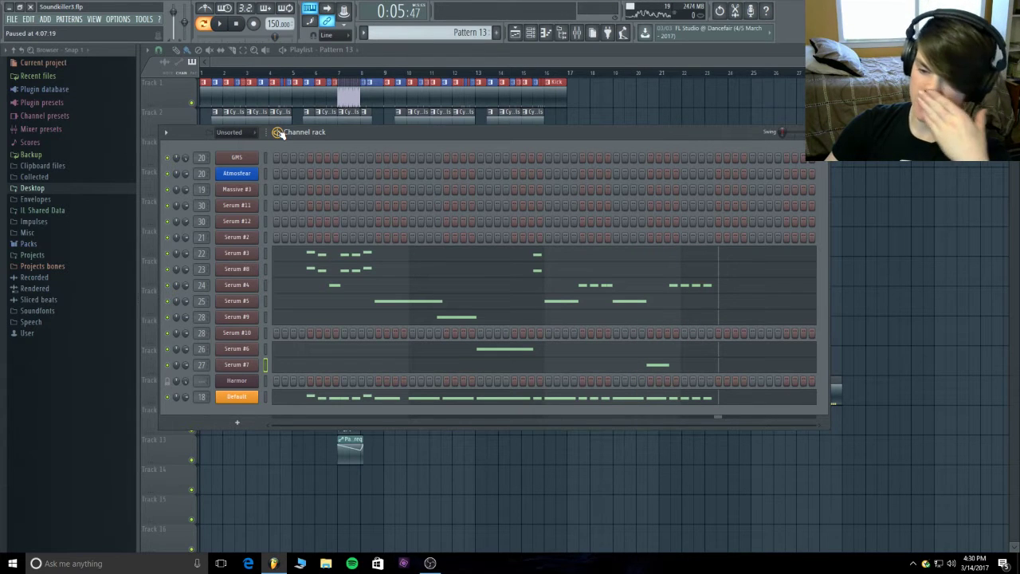
- Hide the channel rack and play the whole arrangement from bar 9
click(379, 62)
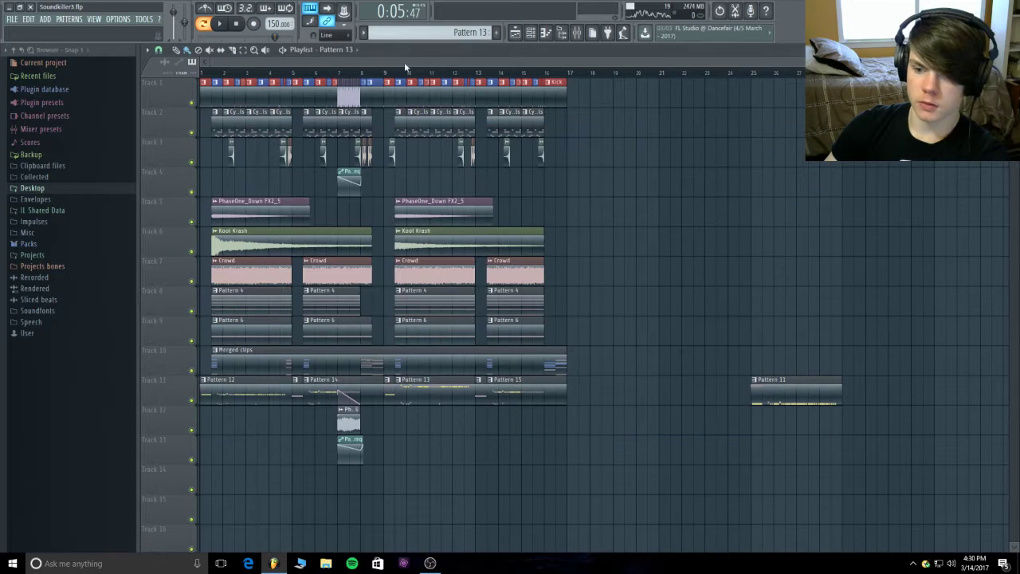
click(384, 72)
key(space)
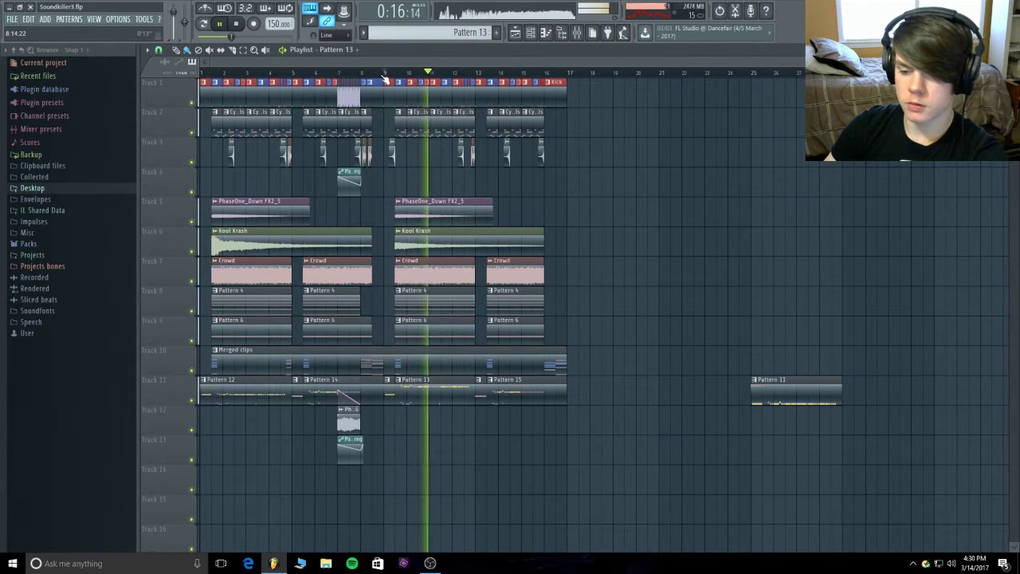
key(space)
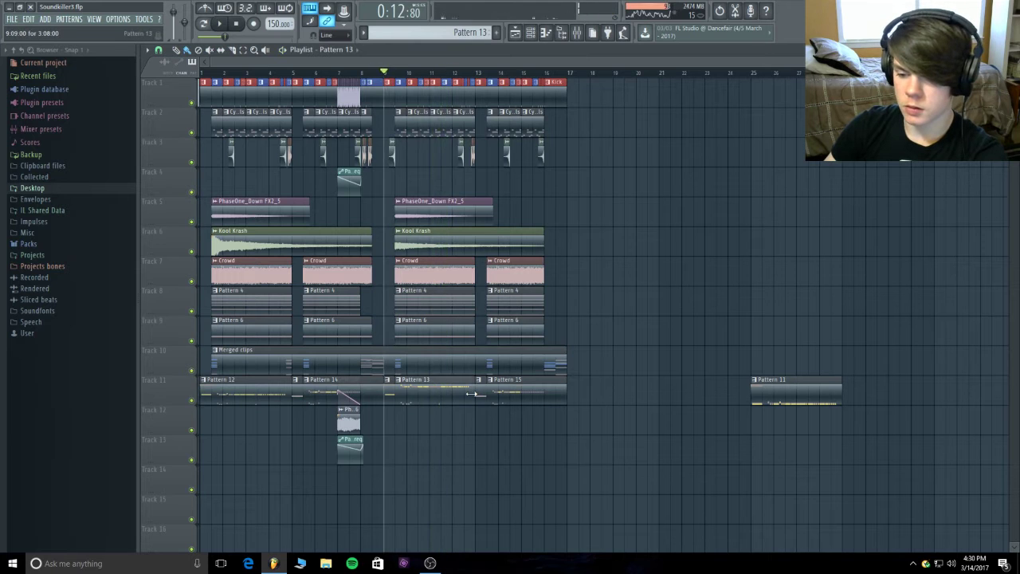
- Play Pattern 13's Serum #4 part from bar 3 and delete its three short notes in that bar
key(F7)
click(802, 74)
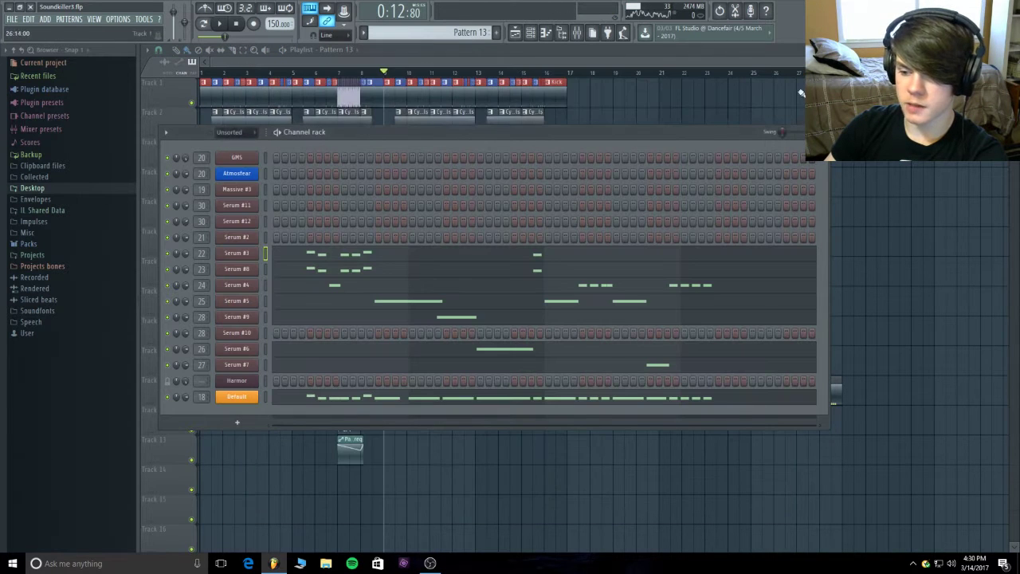
click(584, 287)
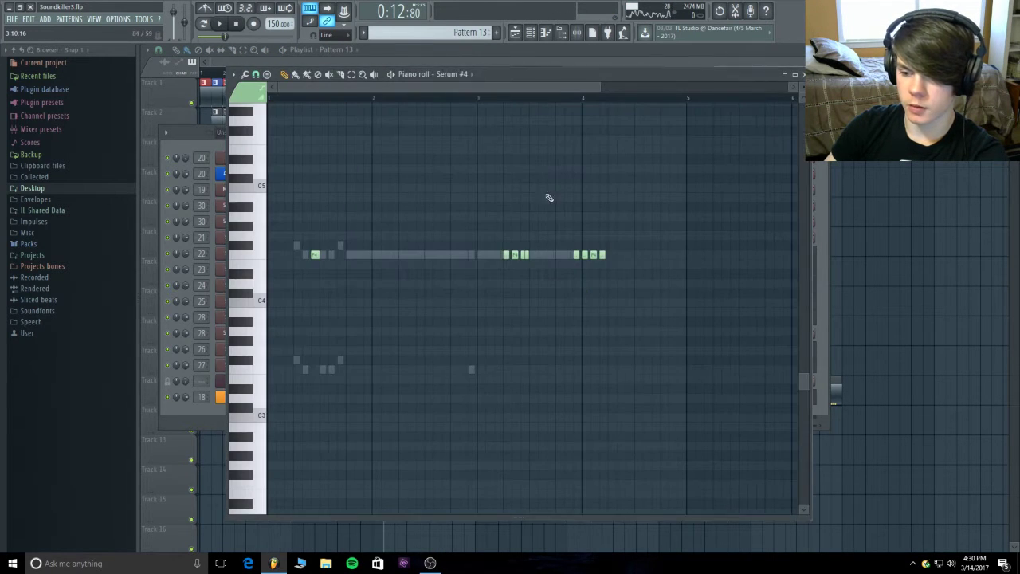
click(480, 93)
key(space)
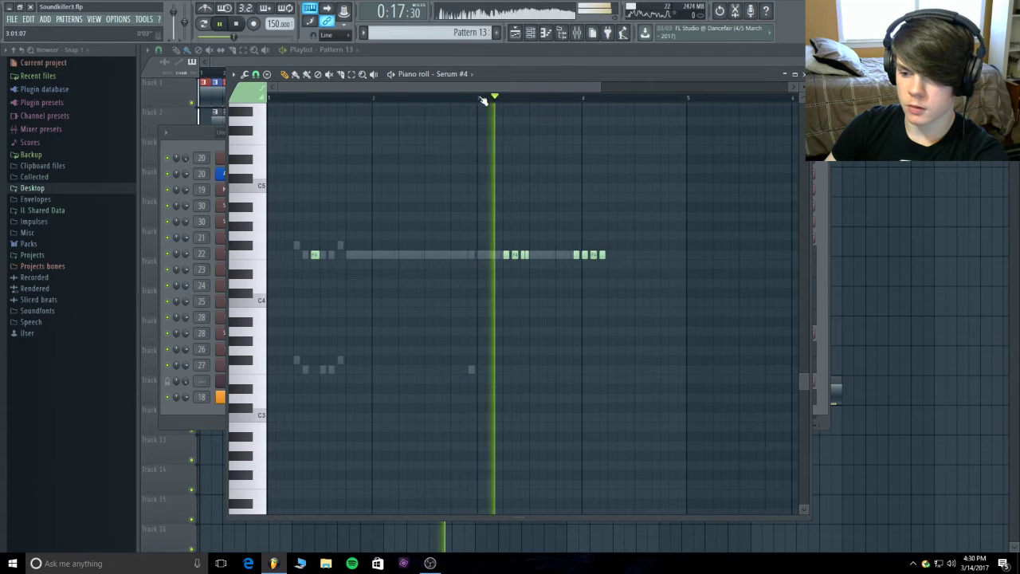
key(space)
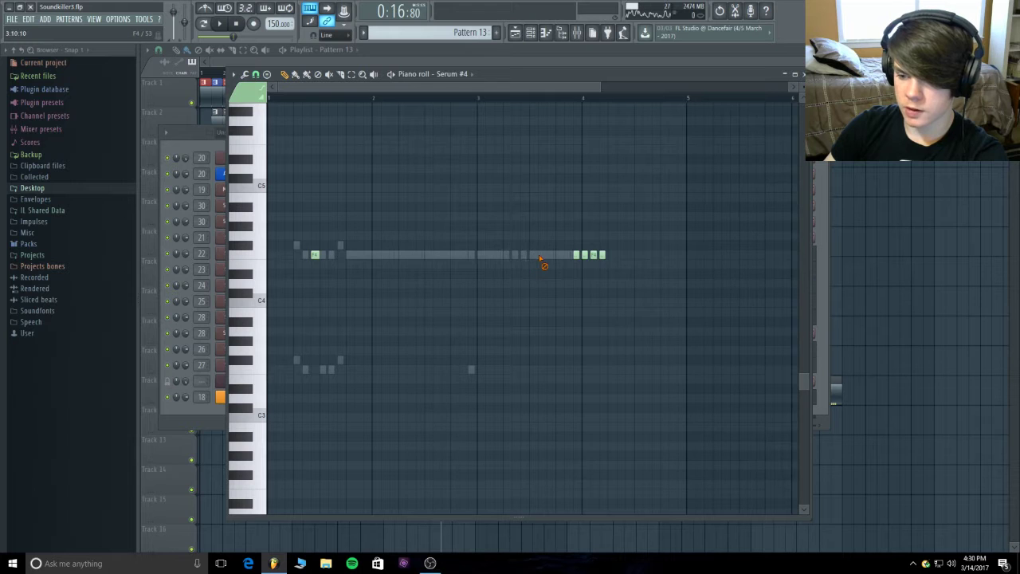
double_click(526, 256)
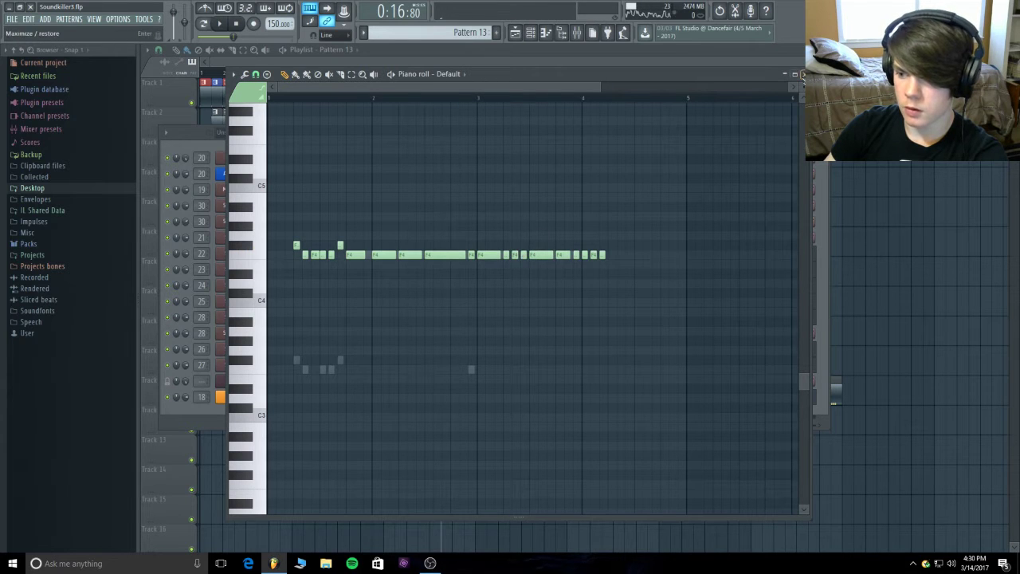
click(803, 74)
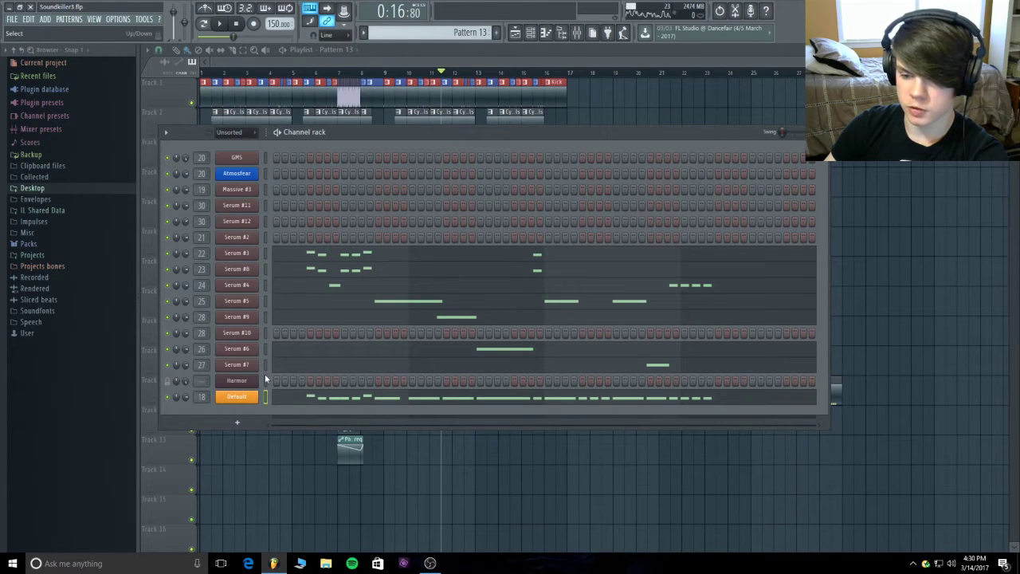
- Audition D4 on the Serum #7, #10, #9, #5 and #2 channels and inspect the Serum #2 patch
key(x)
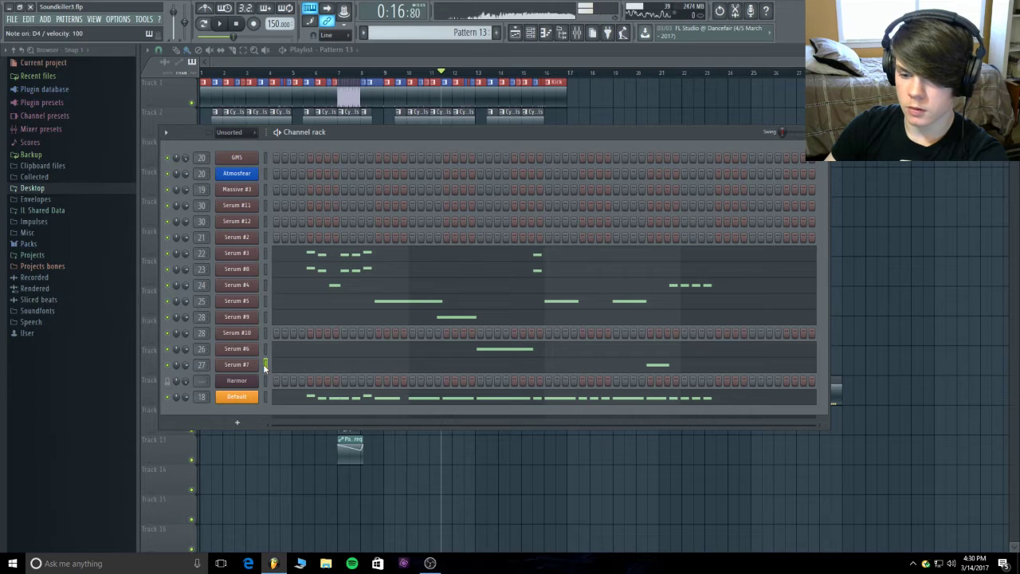
click(267, 332)
key(x)
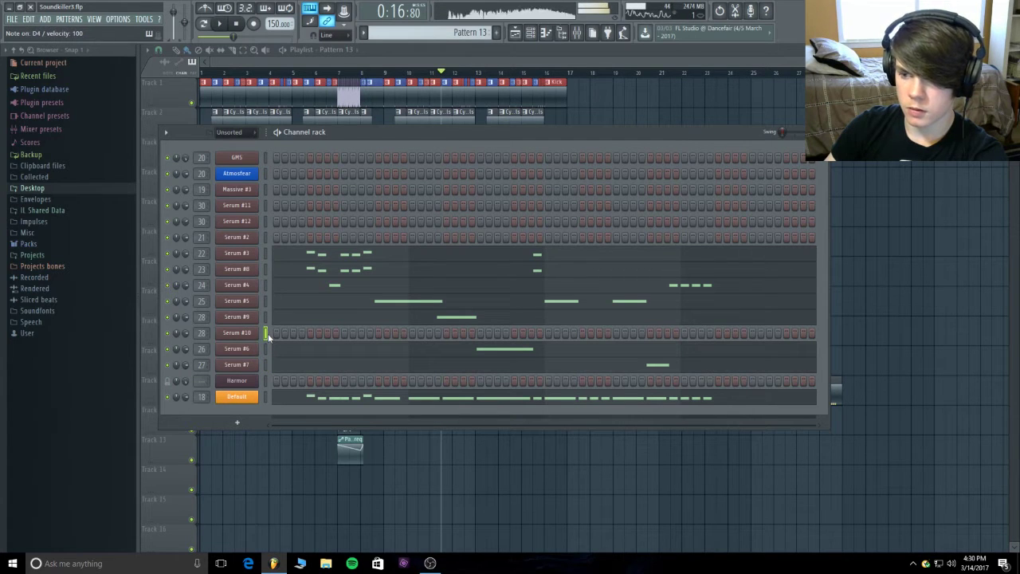
key(x)
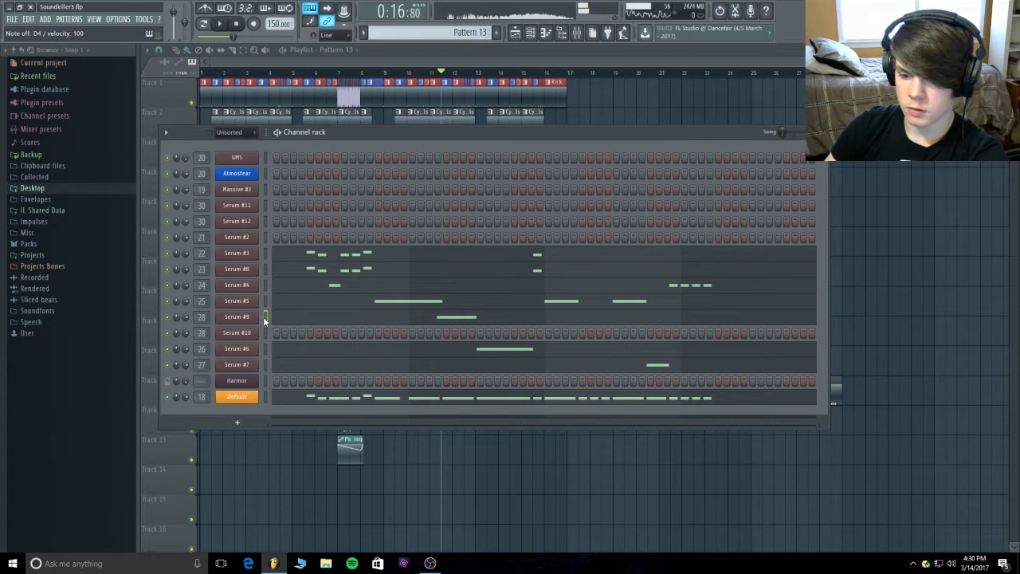
click(265, 302)
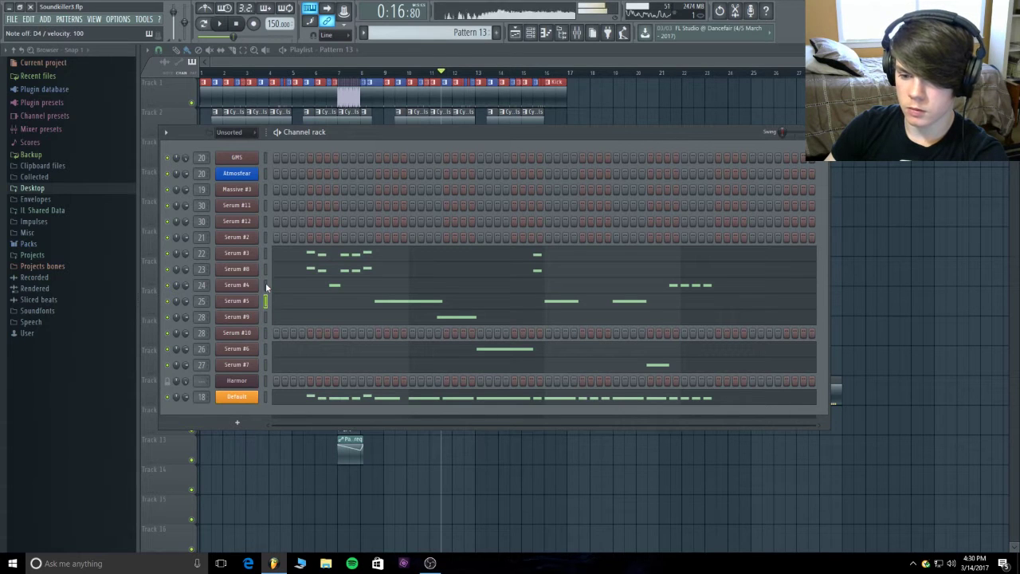
click(266, 237)
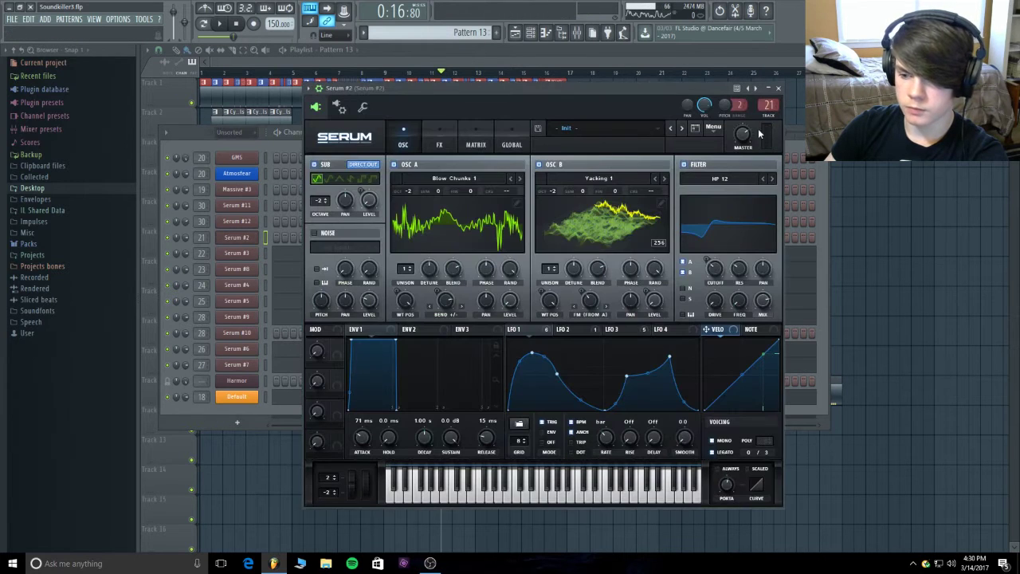
click(778, 88)
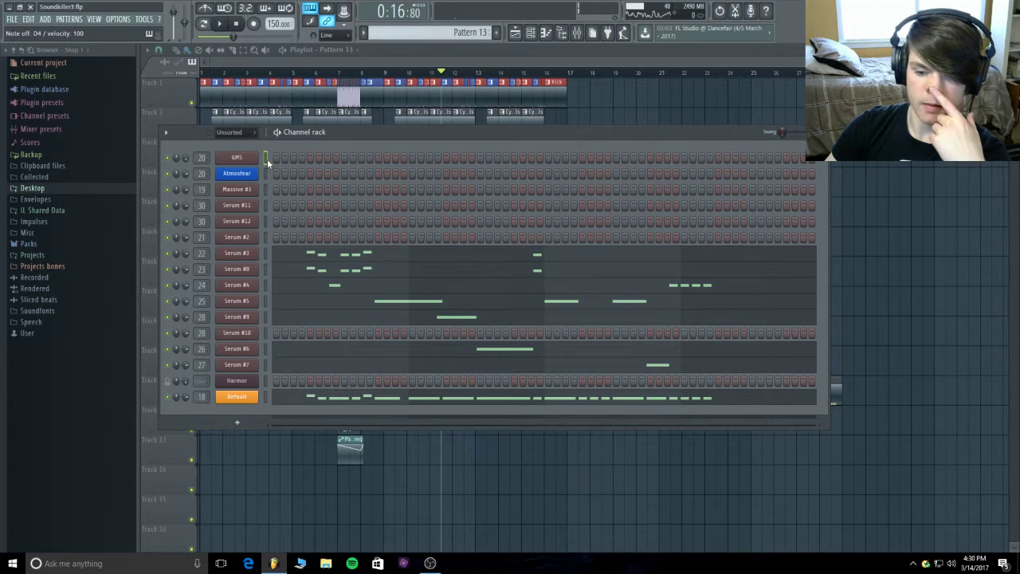
- Add Bpm140_B_ReverseFeels_Synth from the desktop's Sample Packs, Atik Demo Samples, as a channel above Default, and collapse the opened folders
click(32, 189)
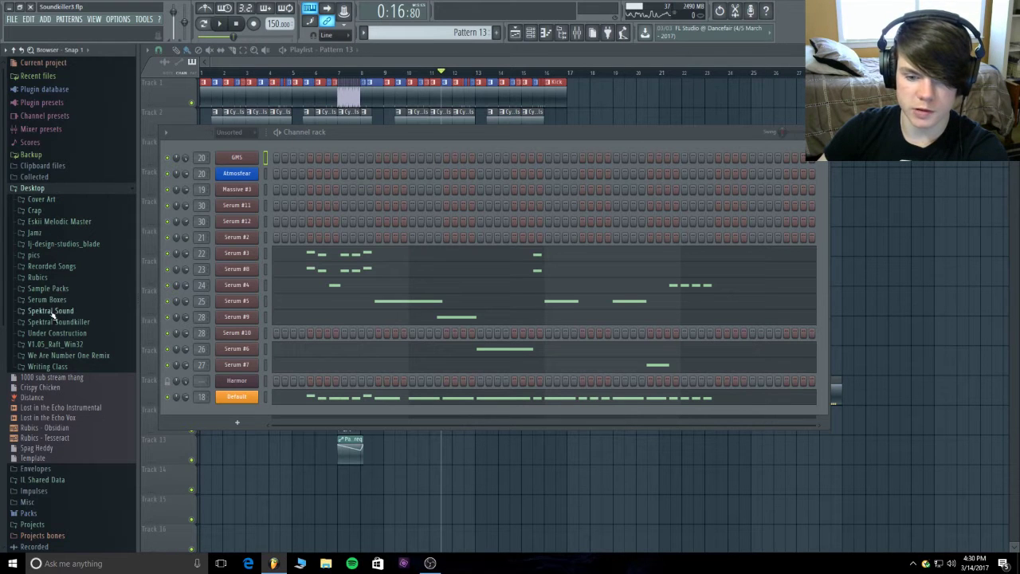
click(47, 288)
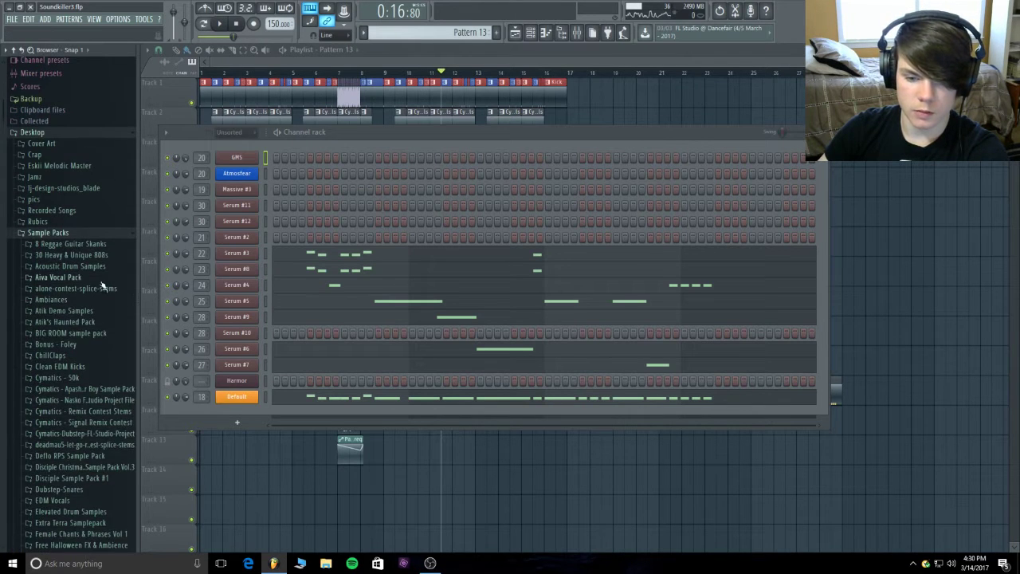
click(64, 310)
click(77, 331)
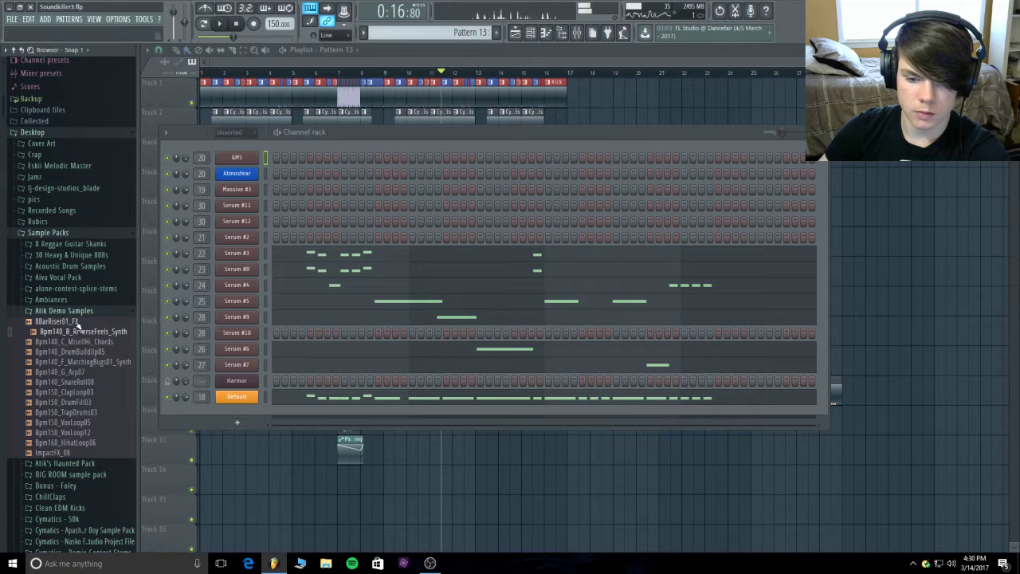
drag(78, 336, 239, 395)
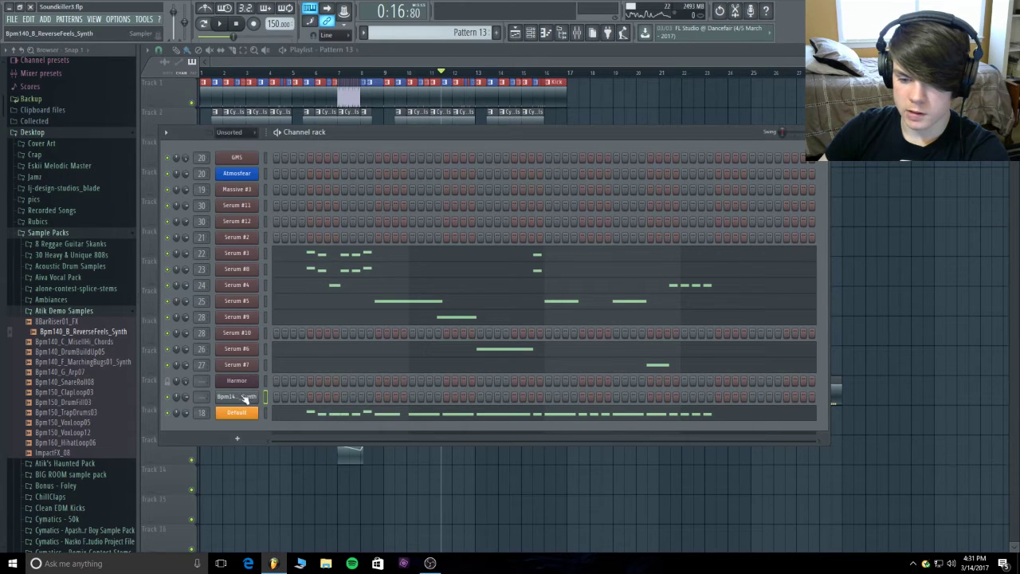
click(64, 312)
click(60, 232)
click(44, 132)
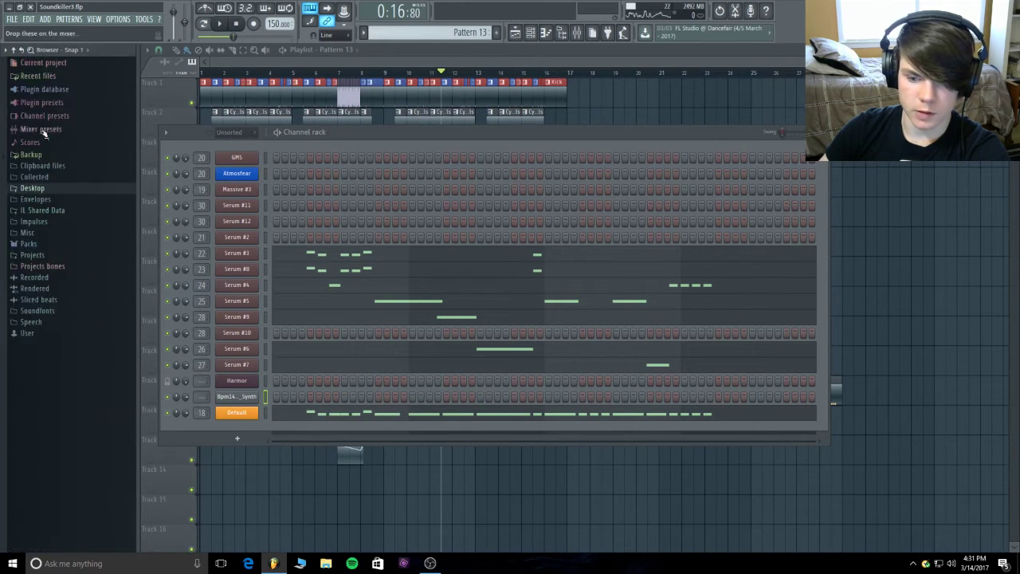
- Replace the Bpm140_B_ReverseFeels_Synth channel with a new Serum instance and move its window clear of the browser
right_click(244, 397)
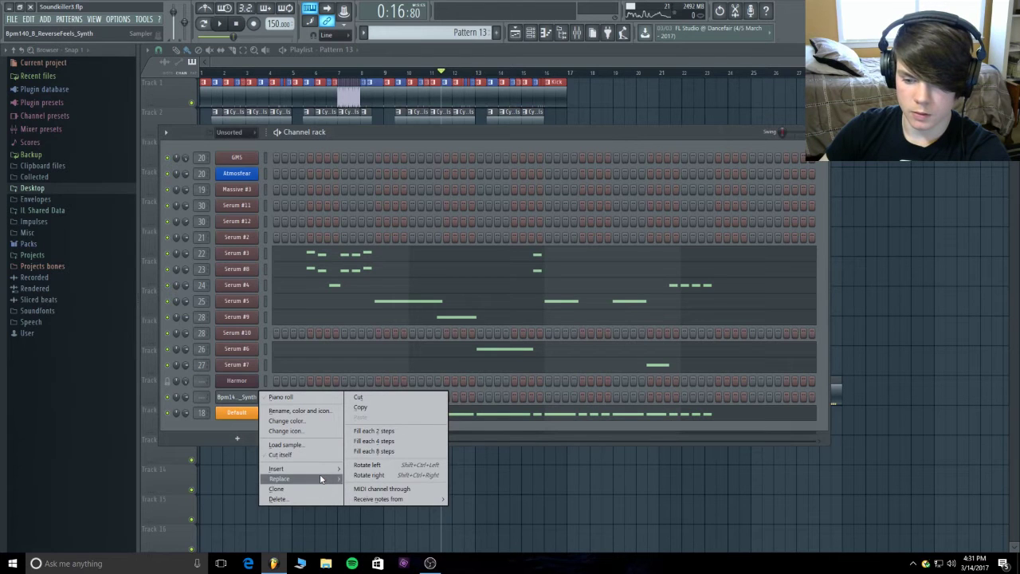
mouse_move(303, 479)
click(485, 167)
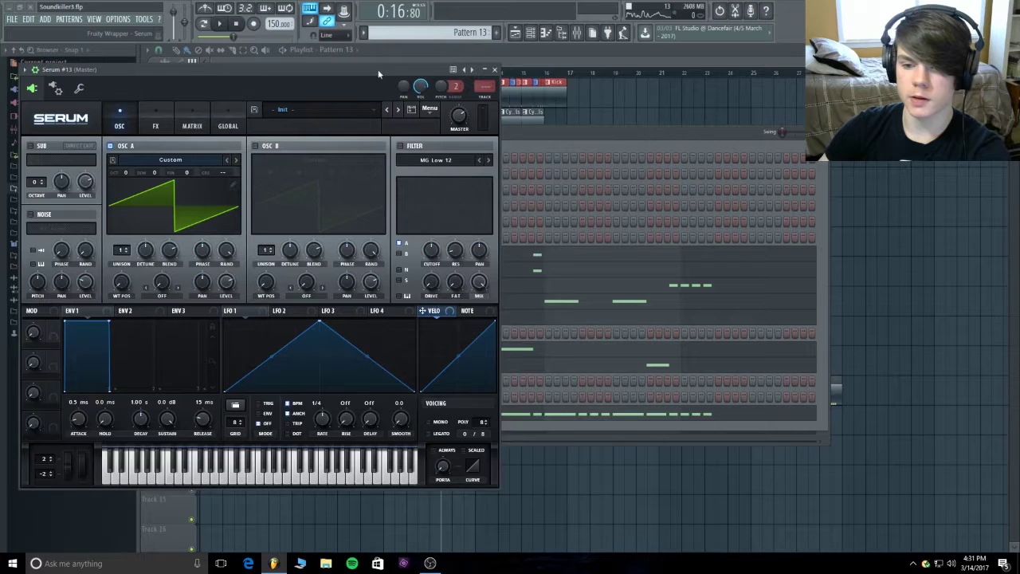
drag(380, 74, 530, 81)
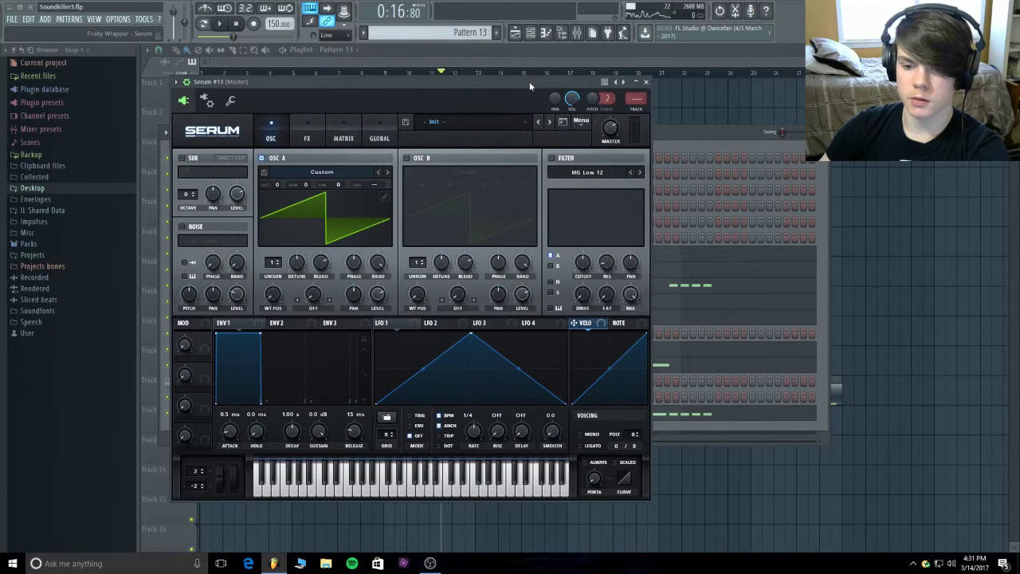
- In the new Serum, turn off oscillator A and enable the noise oscillator with the Analog sample ARP white
click(264, 158)
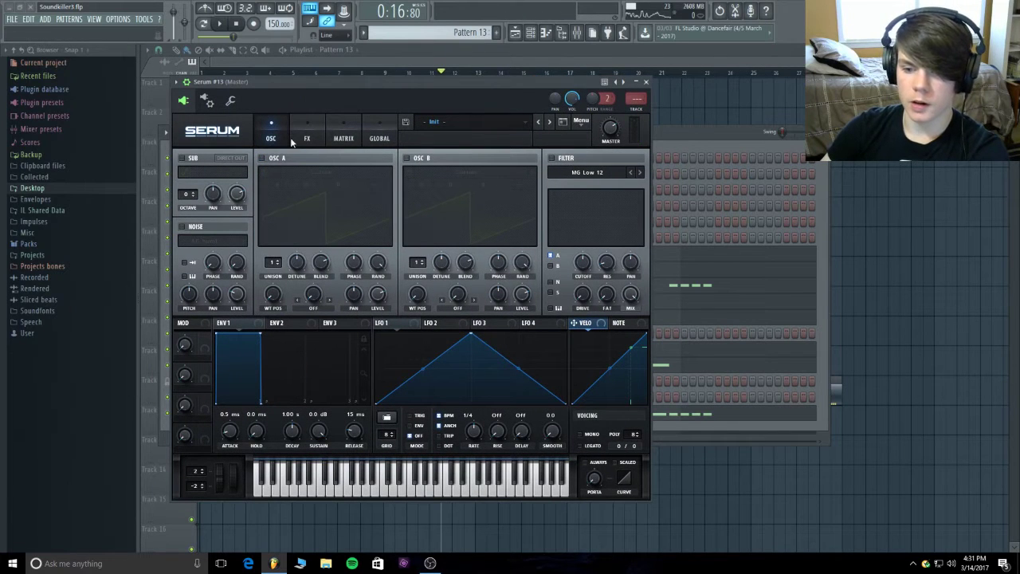
click(183, 227)
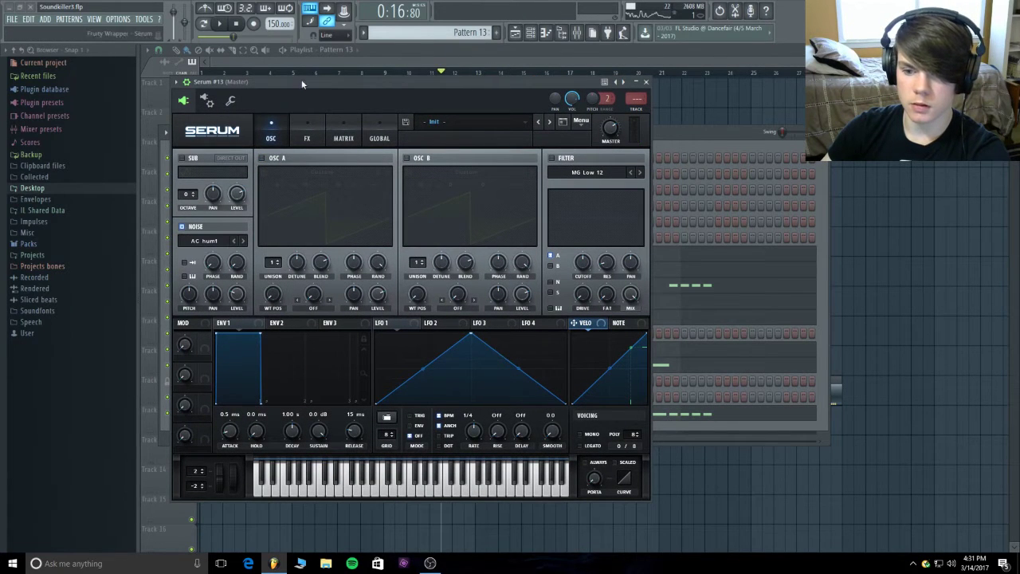
click(215, 241)
mouse_move(217, 252)
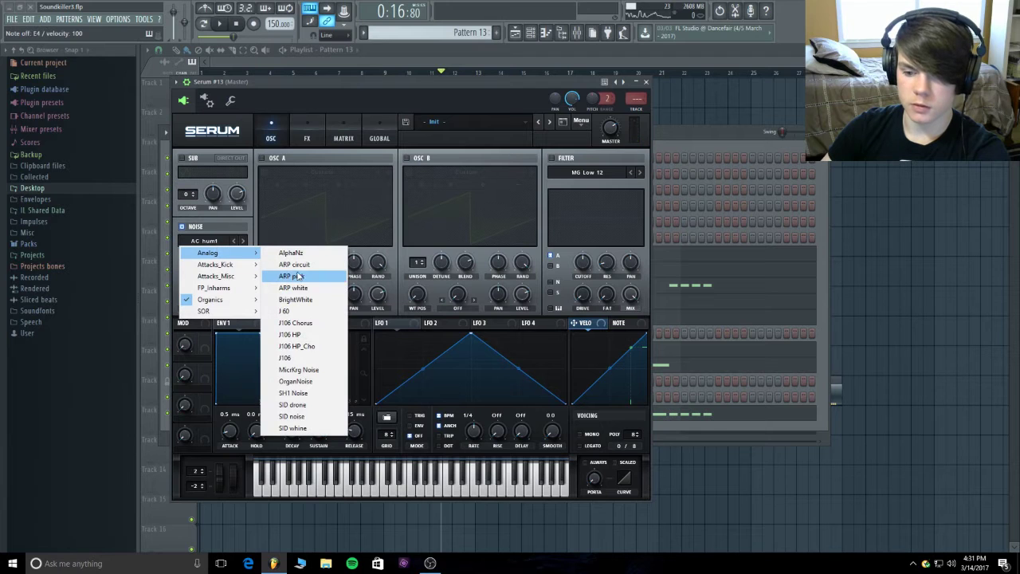
click(305, 286)
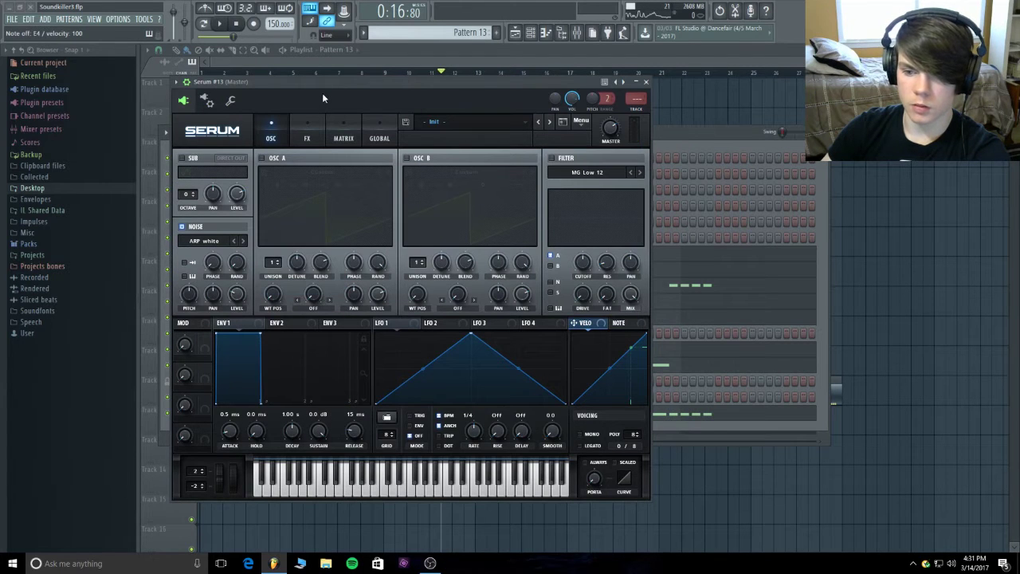
- Enable the MG Low 12 filter, route the noise oscillator through it, raise its resonance and lower the cutoff to about 30 Hz
drag(237, 263, 237, 262)
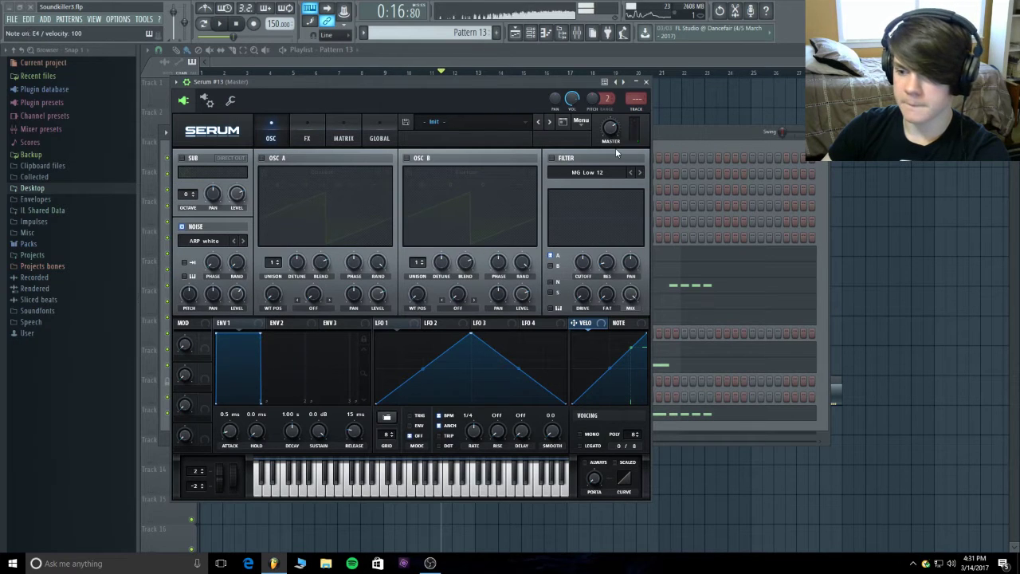
click(552, 158)
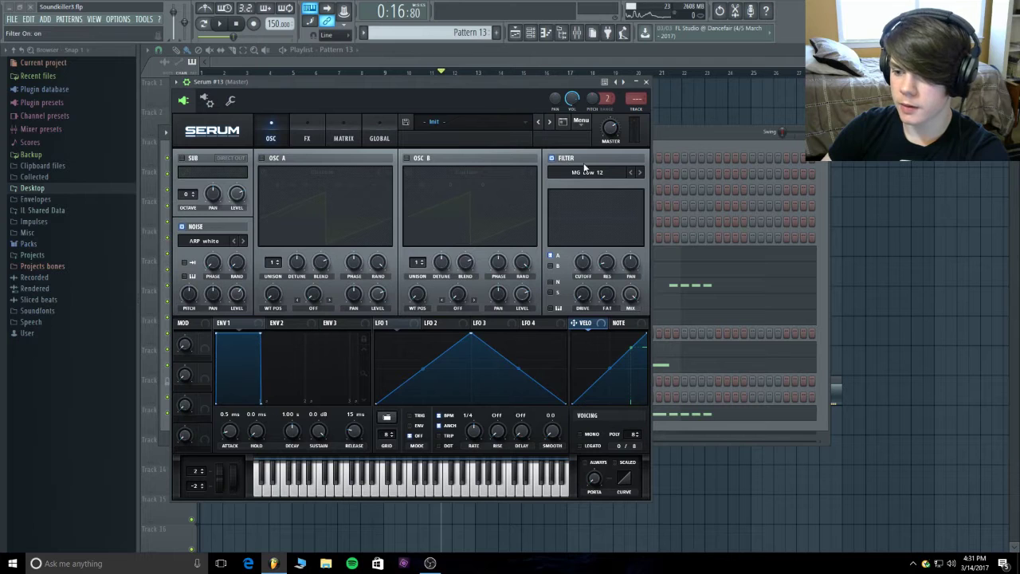
click(553, 282)
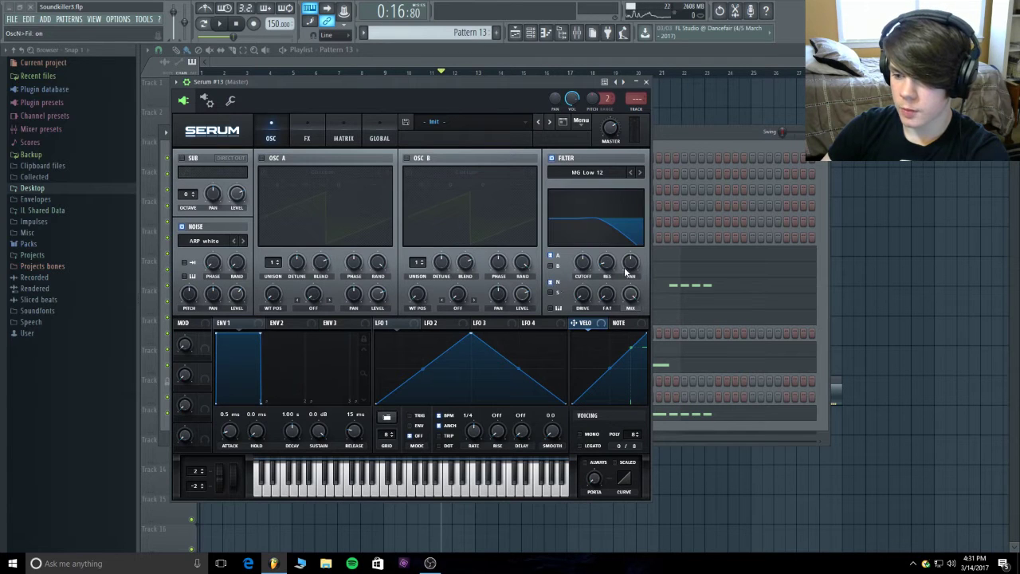
drag(607, 265, 672, 7)
drag(582, 262, 580, 297)
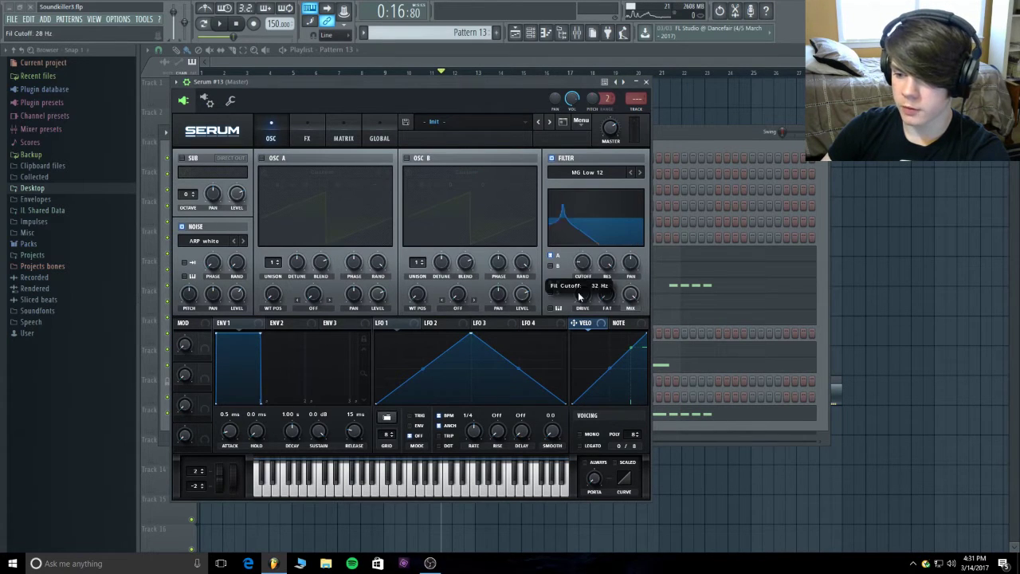
- Modulate the filter cutoff with LFO 1 at amount 100, shaped as a steep falling curve and set to Trig mode
drag(470, 334, 379, 322)
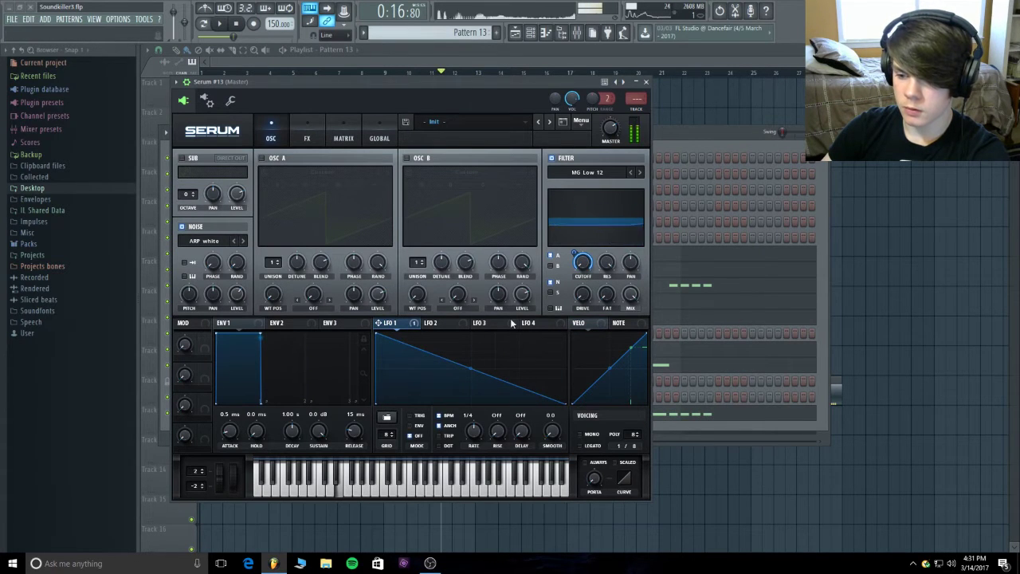
drag(470, 368, 469, 389)
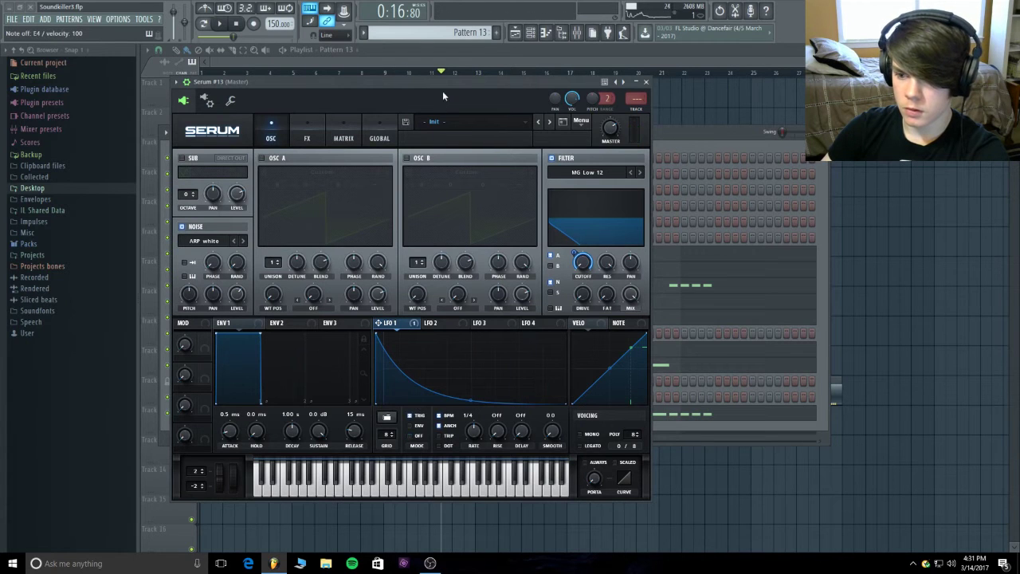
drag(471, 401, 472, 427)
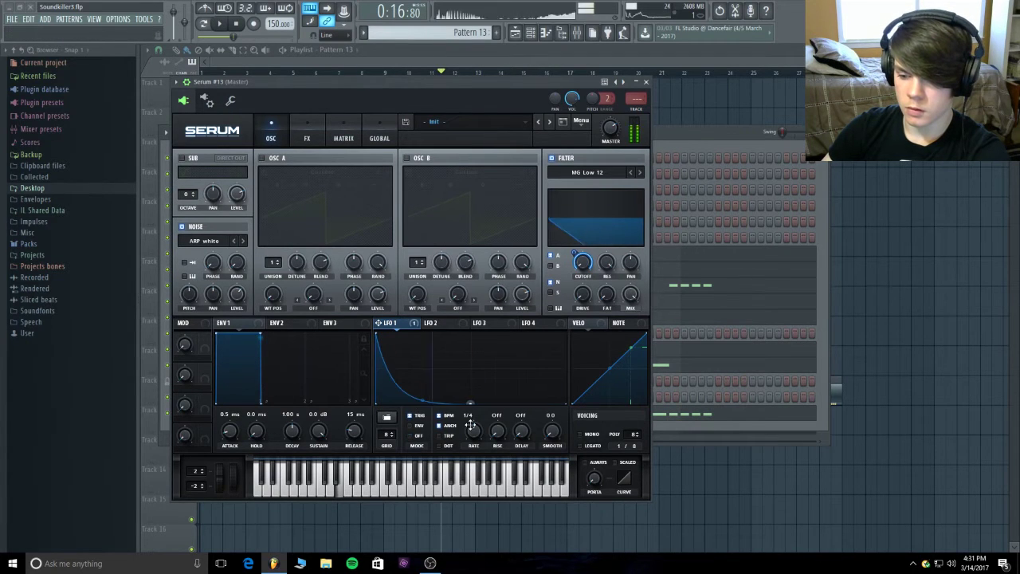
drag(420, 400, 421, 390)
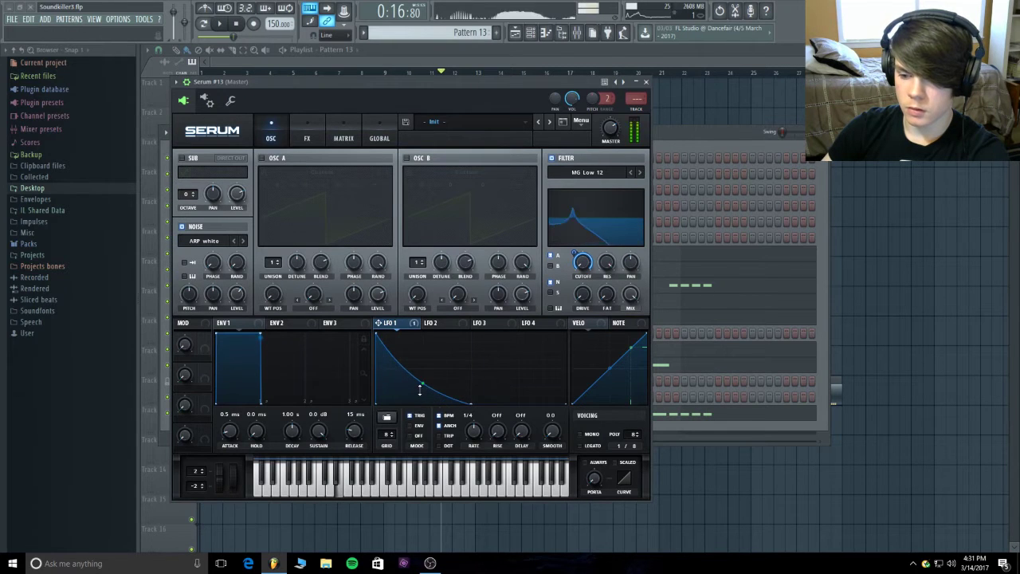
double_click(469, 401)
drag(468, 373, 468, 386)
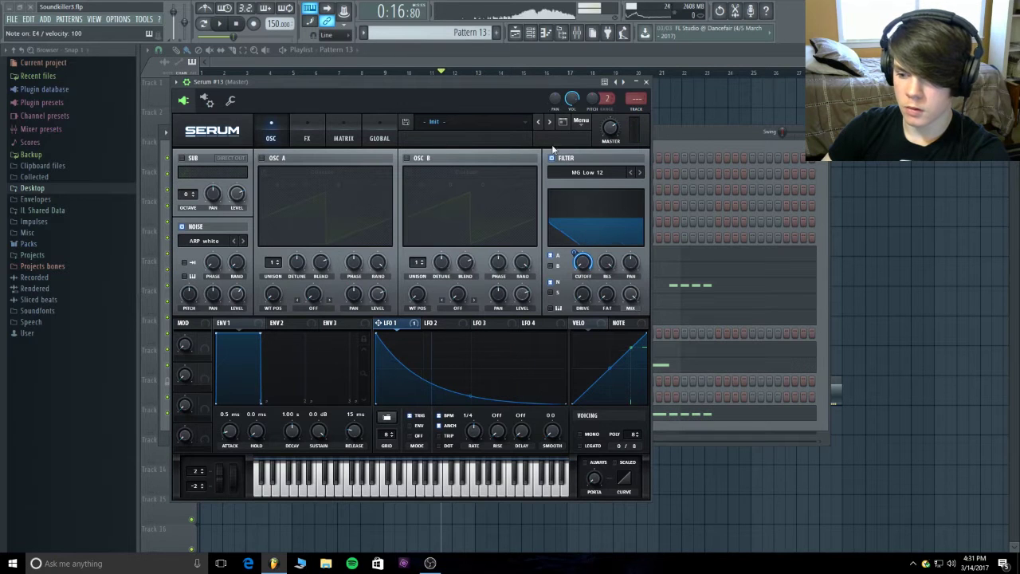
drag(588, 257, 589, 280)
mouse_move(581, 228)
mouse_down()
mouse_move(572, 255)
mouse_move(584, 243)
mouse_move(587, 284)
mouse_move(575, 241)
mouse_up()
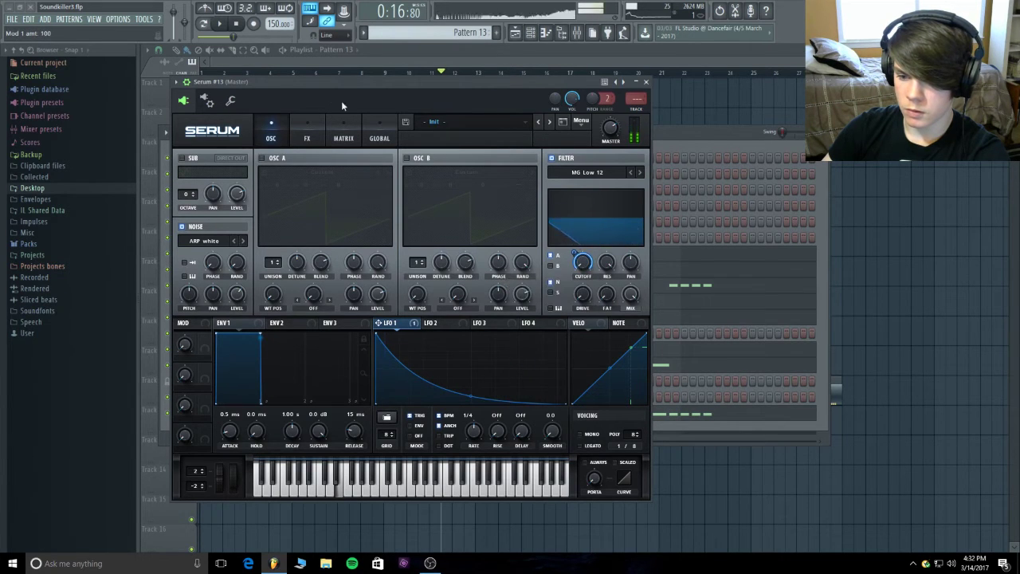
- Enable the Compressor effect in multiband mode and place it first in the effects chain
click(307, 121)
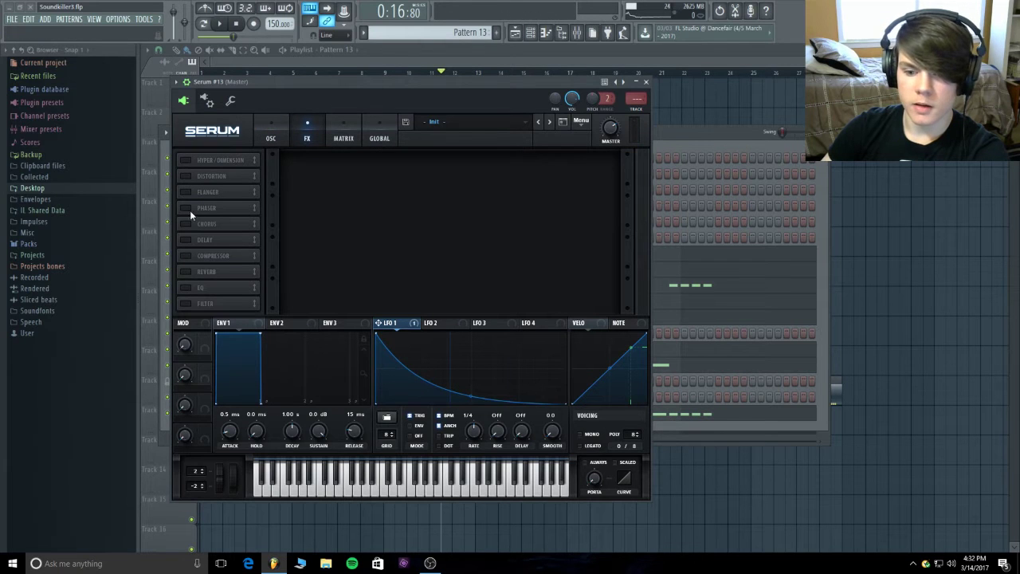
click(186, 256)
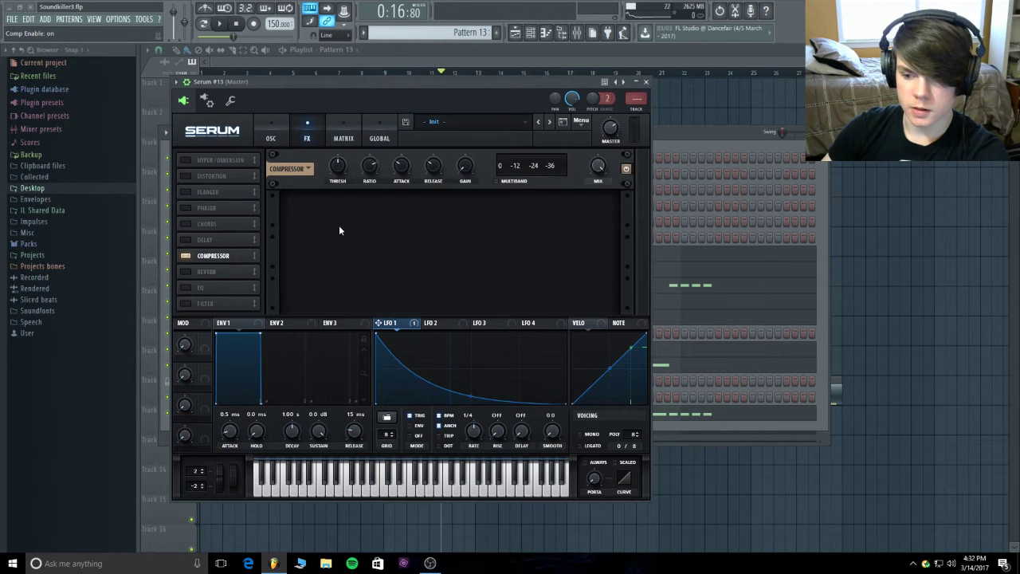
click(499, 182)
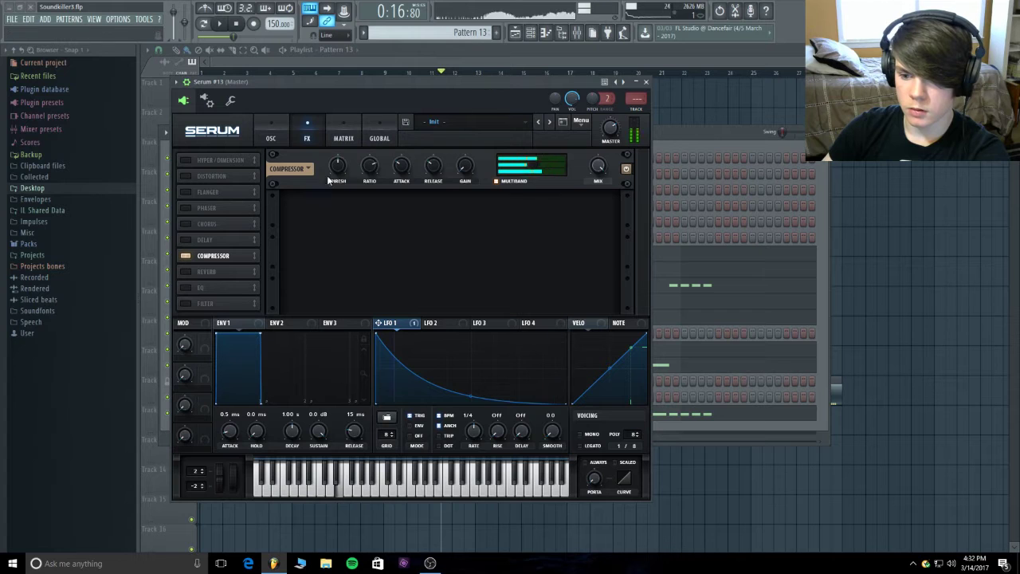
mouse_move(335, 185)
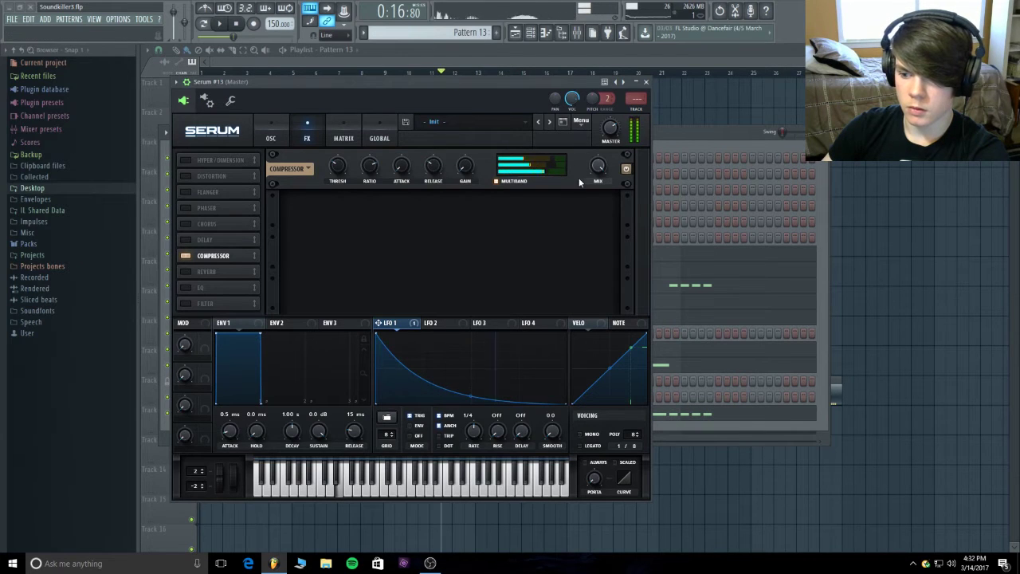
drag(215, 256, 217, 161)
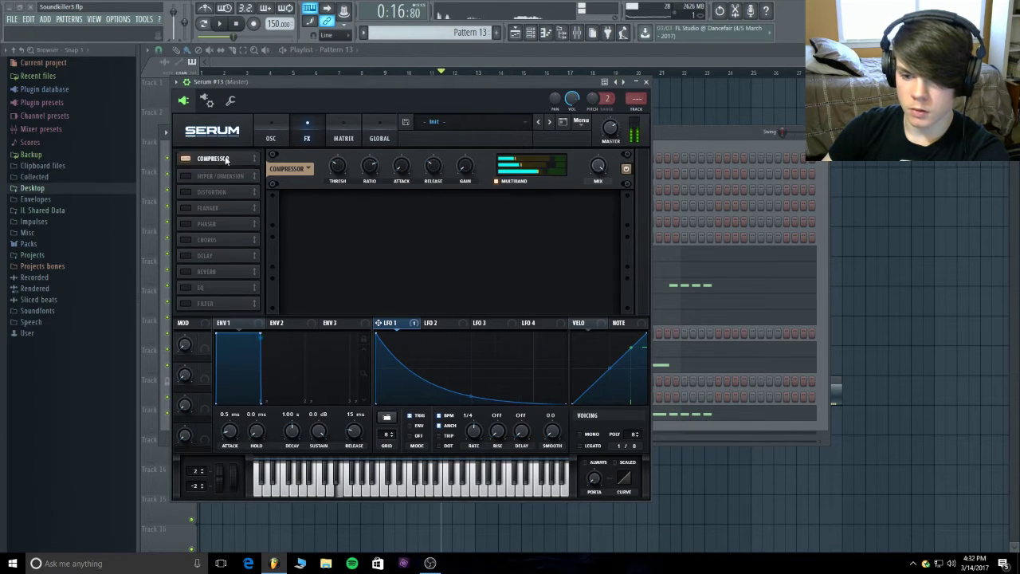
- Add HardClip distortion with about 49% drive, compare it with the effect bypassed, and set the ENV 1 release to 115 ms
click(186, 192)
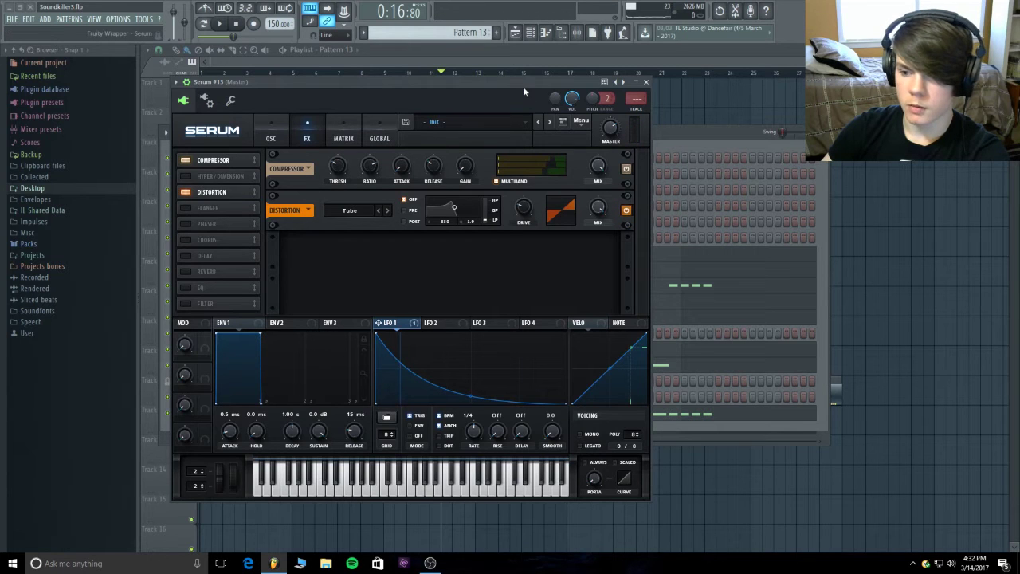
drag(523, 207, 531, 180)
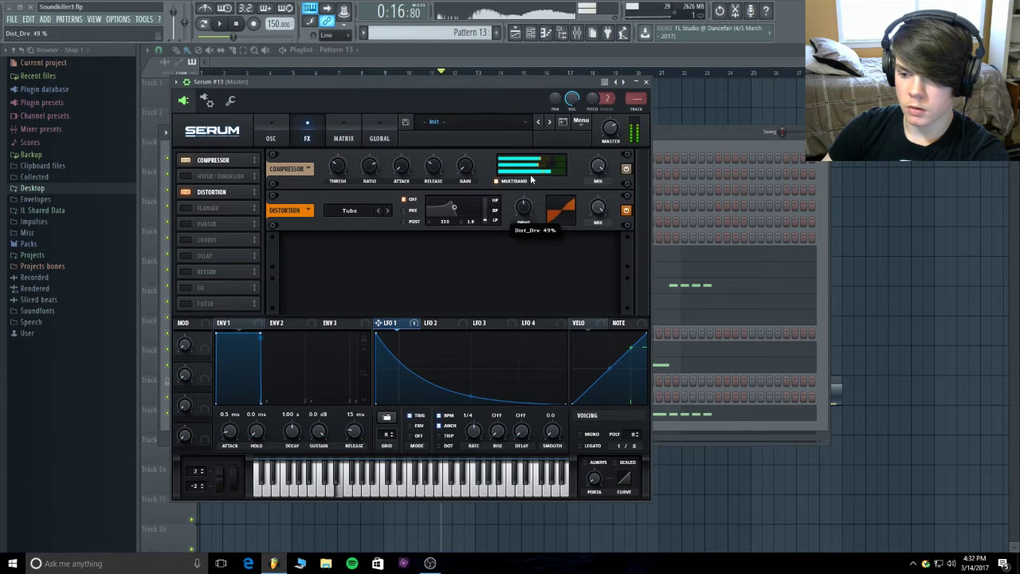
click(387, 211)
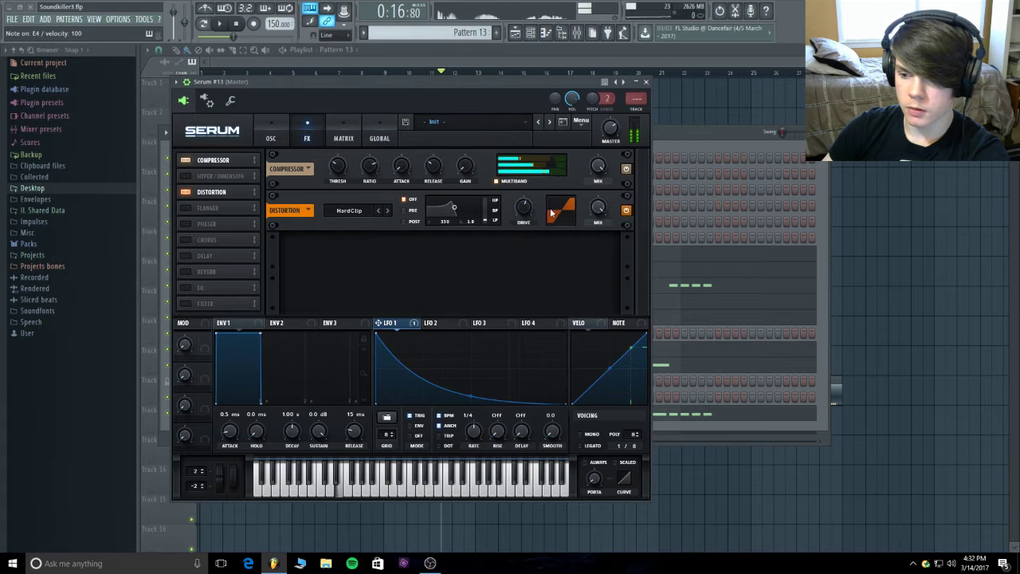
drag(526, 159, 497, 211)
click(186, 192)
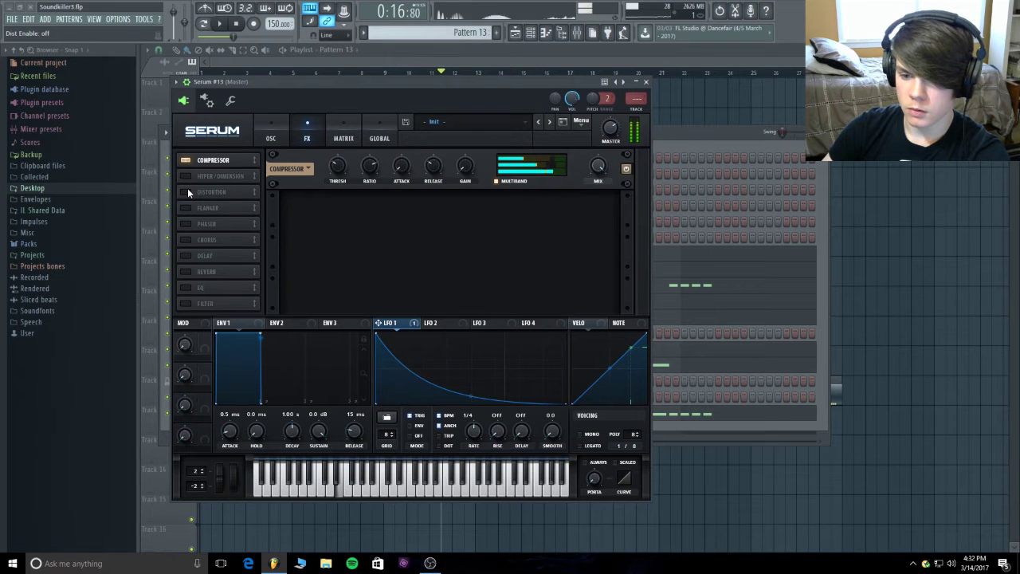
click(187, 189)
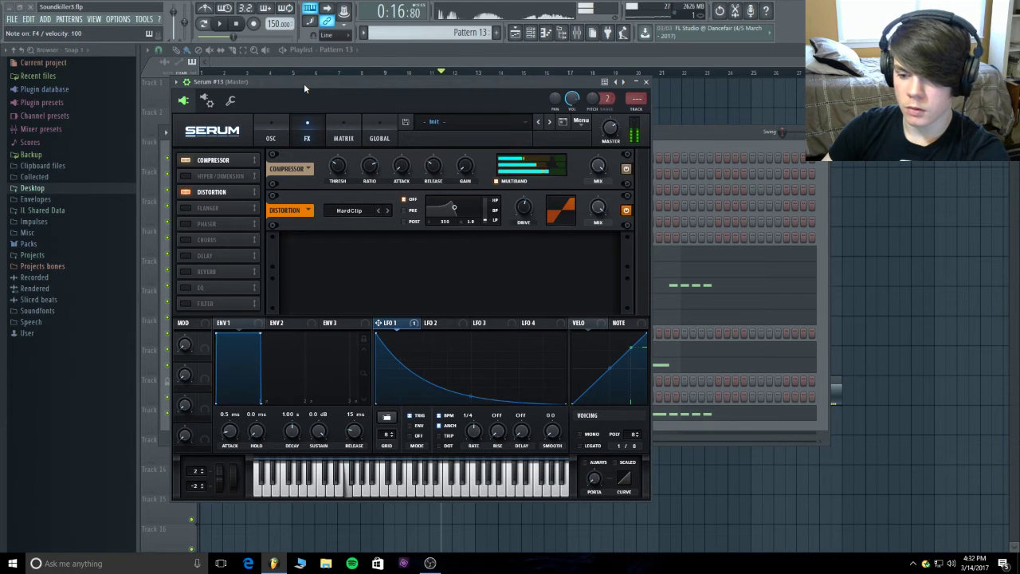
mouse_move(358, 433)
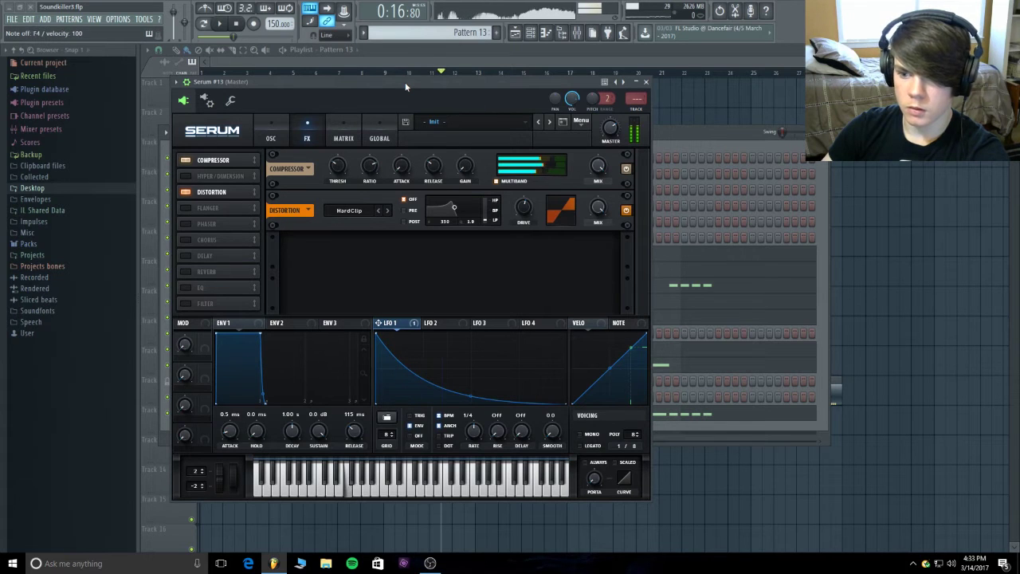
- Add an EQ directly after the distortion and switch its lower band to a low cut, adjusting its frequency and Q
click(187, 288)
drag(222, 200, 222, 188)
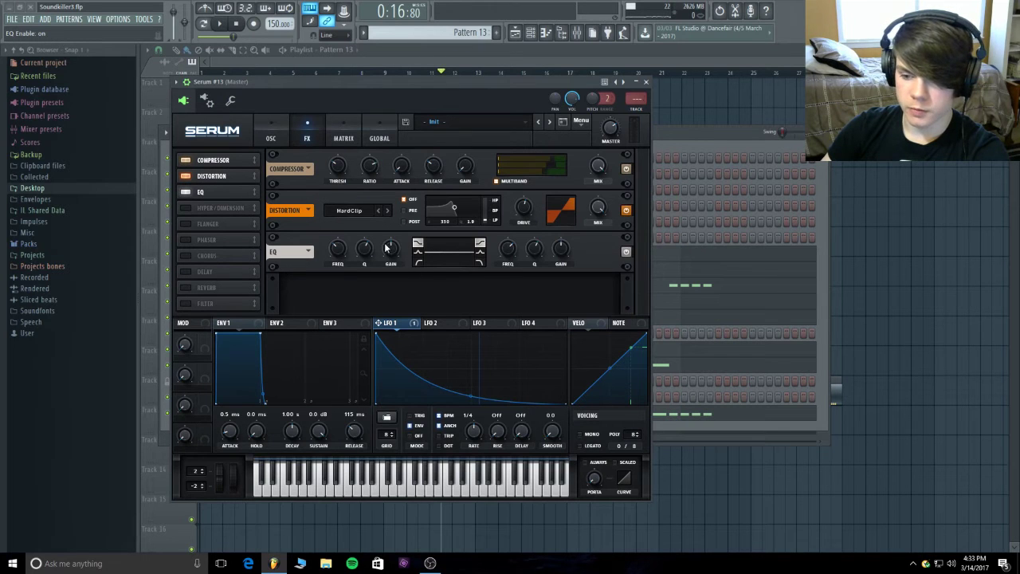
drag(388, 248, 364, 383)
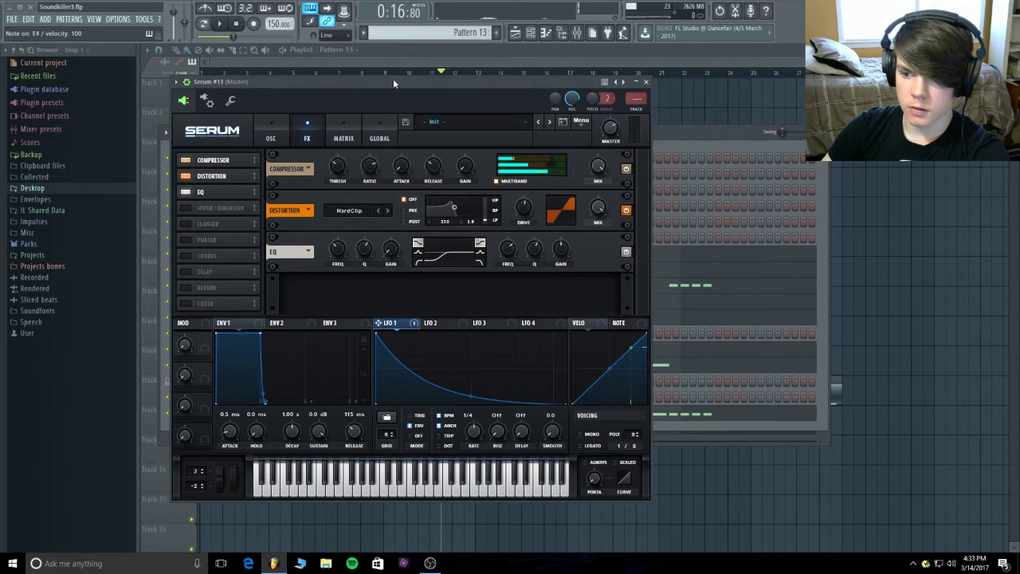
mouse_move(364, 248)
mouse_down()
mouse_move(369, 221)
mouse_move(366, 255)
mouse_up()
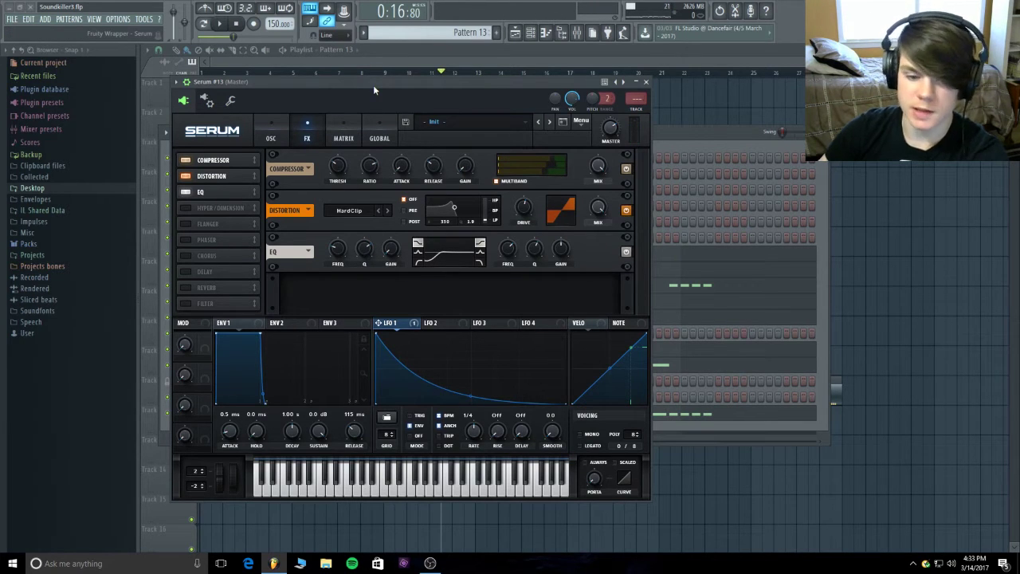
drag(337, 248, 341, 277)
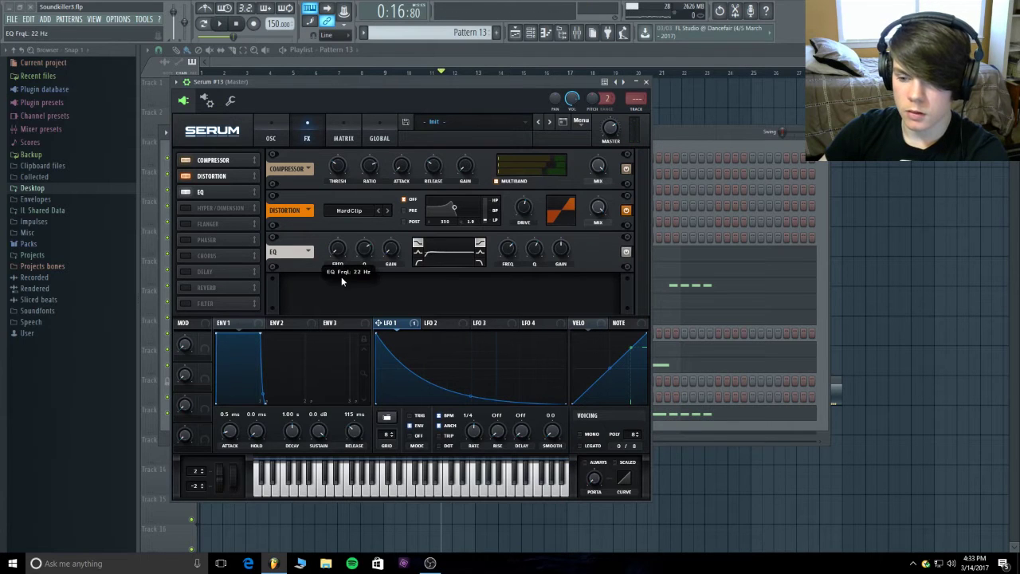
click(418, 261)
drag(363, 249, 340, 252)
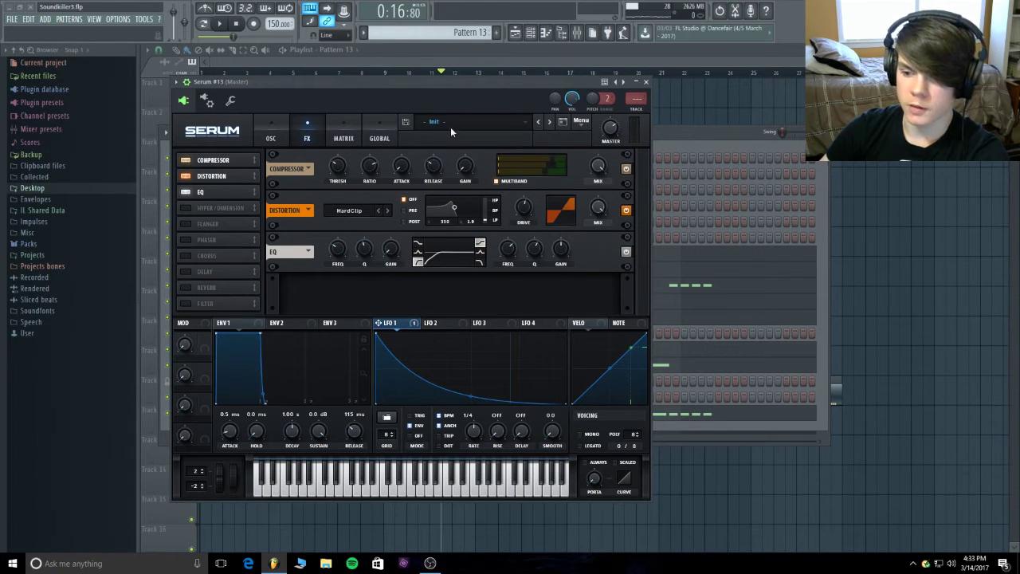
- Close the Serum #13 window, open that channel's piano roll and place a short F4 note in bar 3 over the ghost note
click(647, 82)
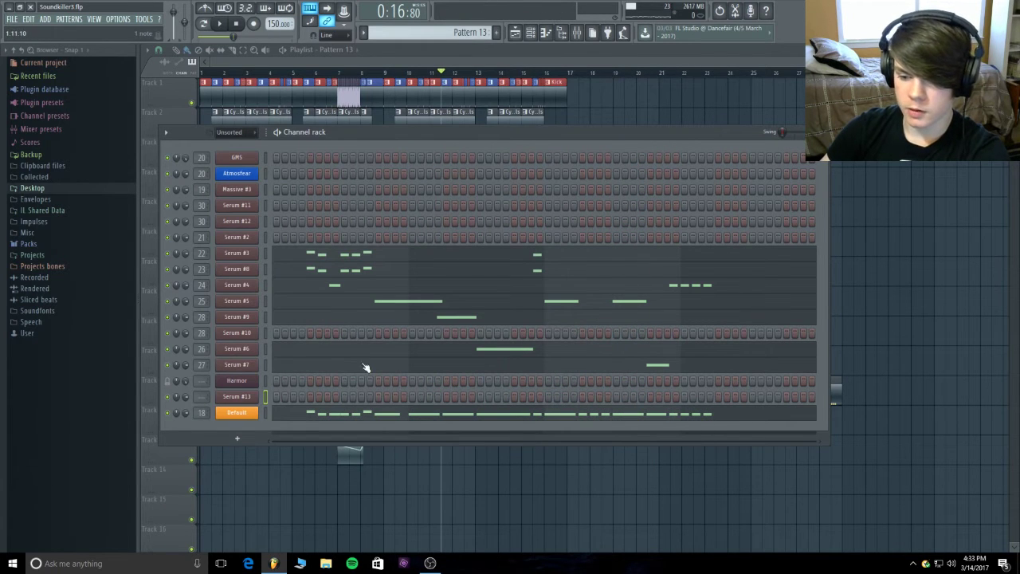
right_click(270, 396)
click(274, 397)
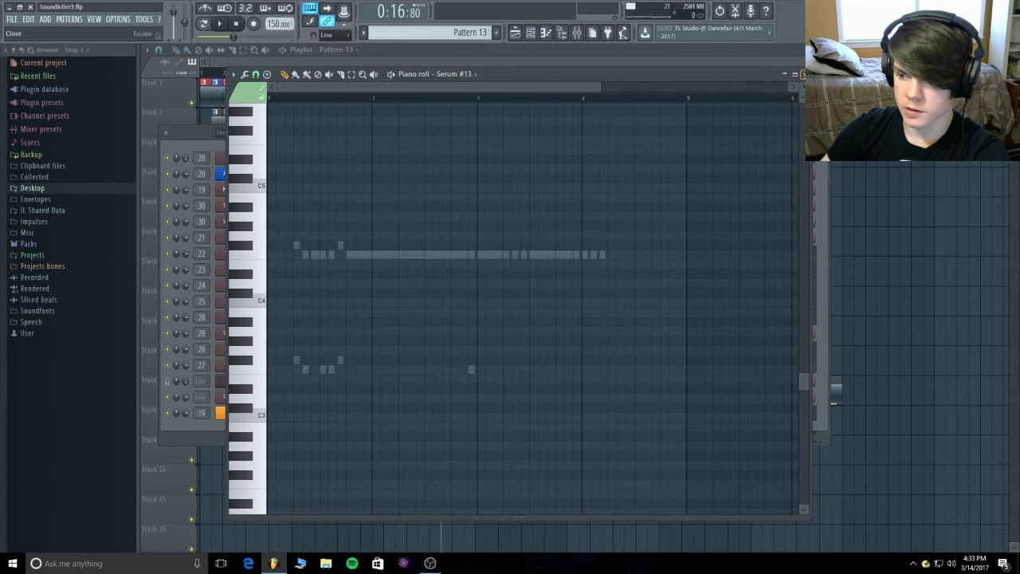
click(803, 74)
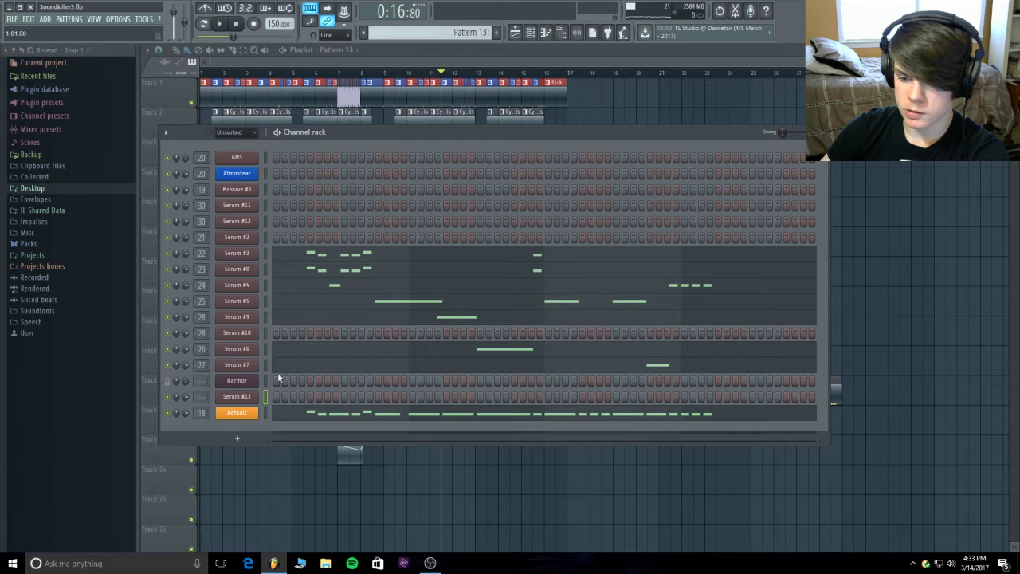
right_click(267, 395)
click(279, 398)
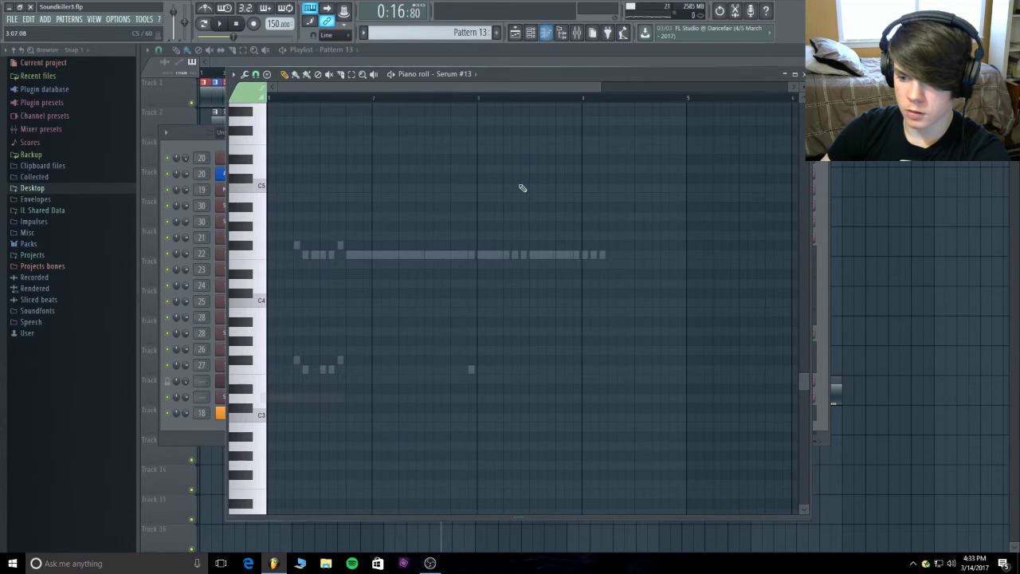
click(508, 256)
- Add two more short F4 notes directly after the first one in bar 3 and audition the pattern from around bar 3
click(482, 101)
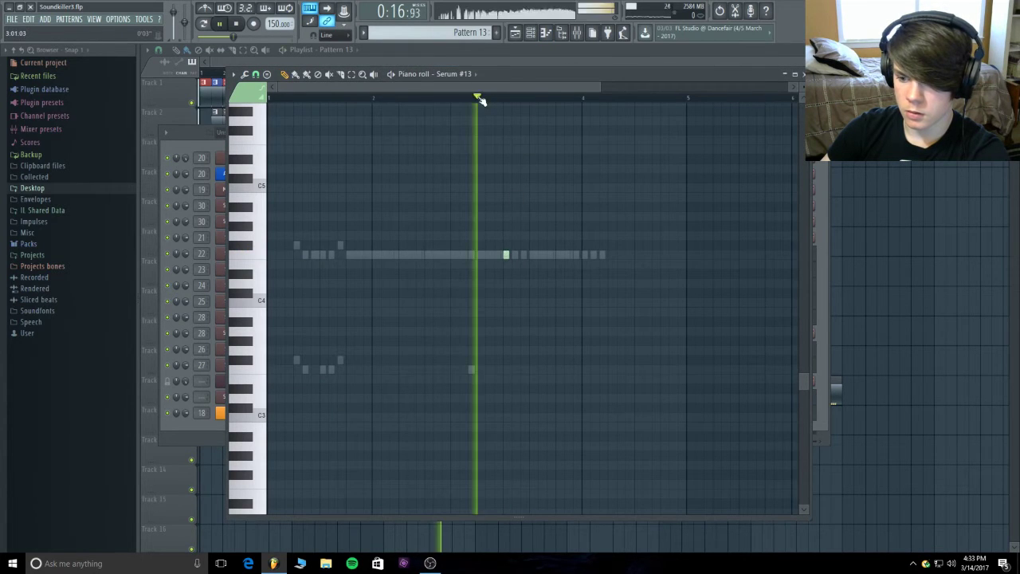
key(space)
click(414, 99)
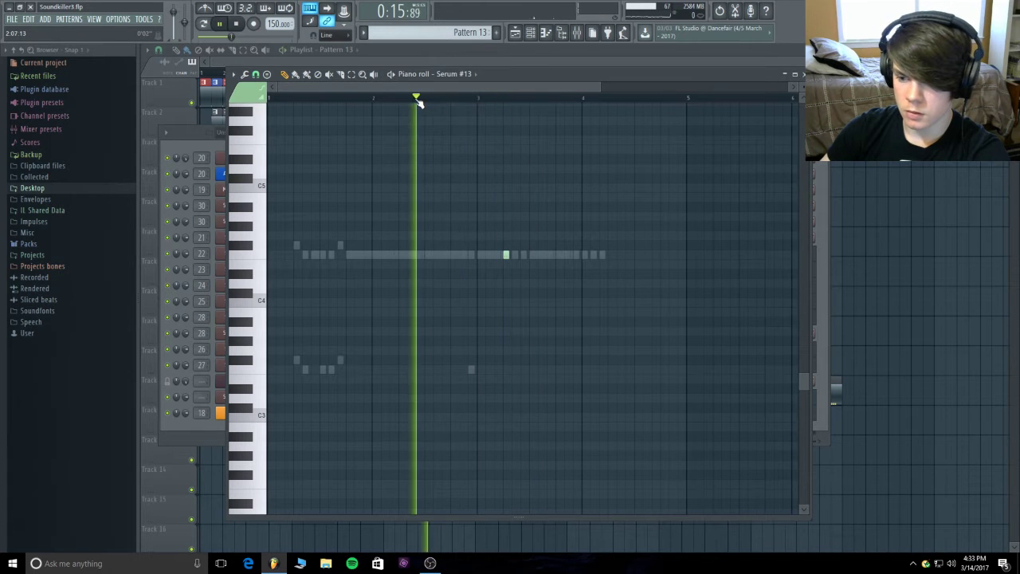
key(space)
key(space)
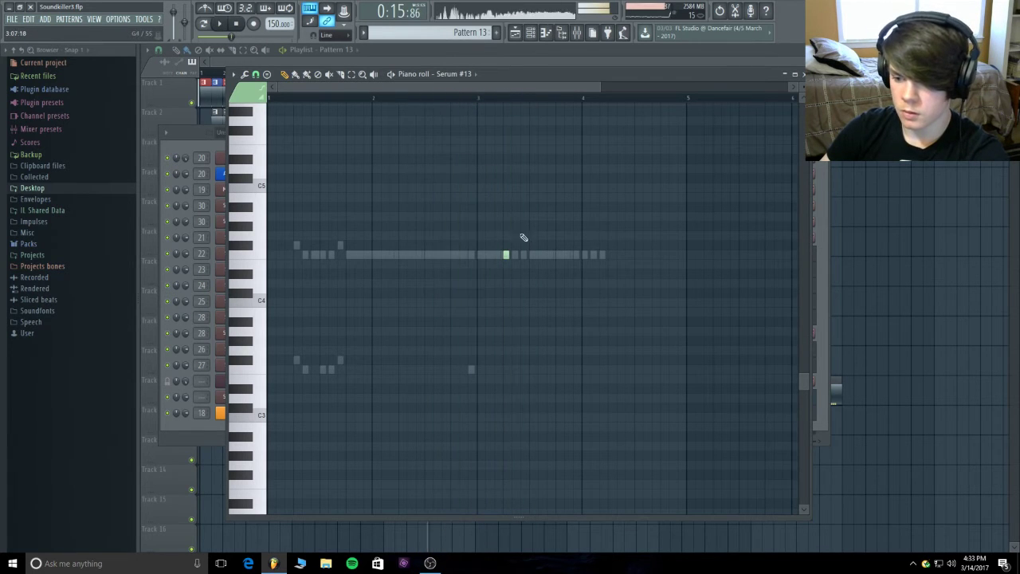
click(516, 255)
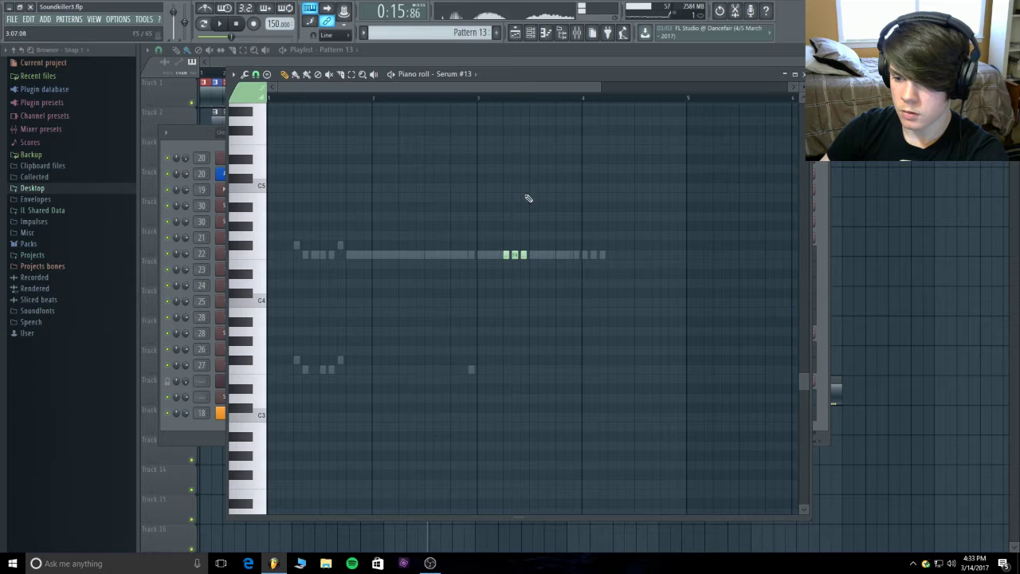
click(478, 99)
key(space)
key(space)
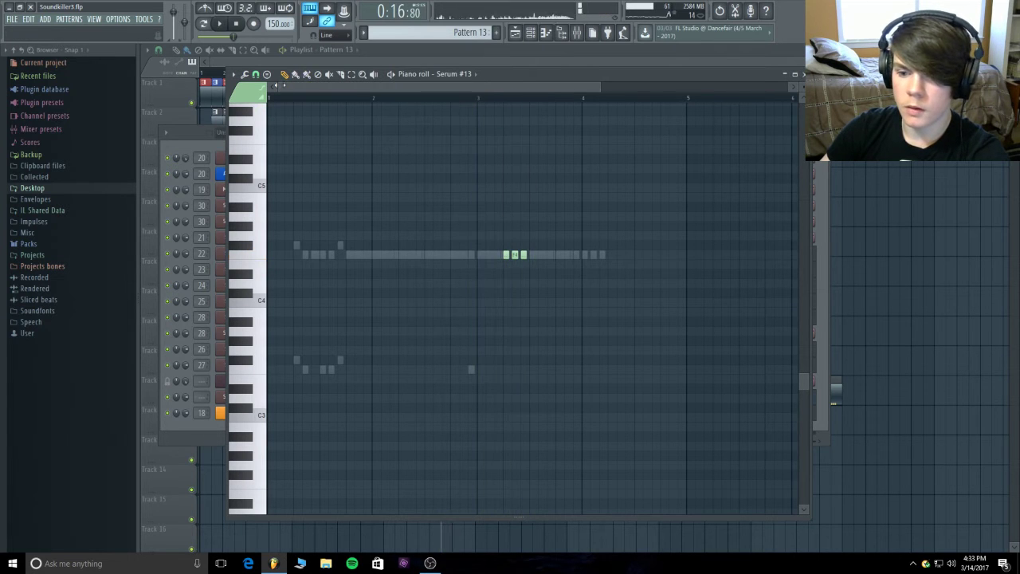
- Set the Serum #13 piano roll's snap to 1/6 beat
scroll(602, 87, up, 5)
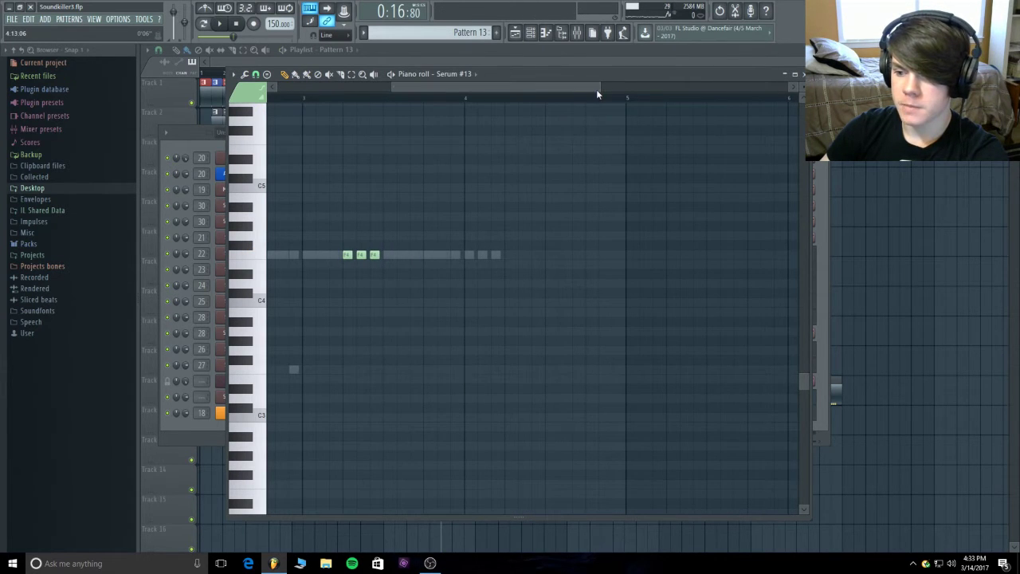
drag(597, 89, 484, 89)
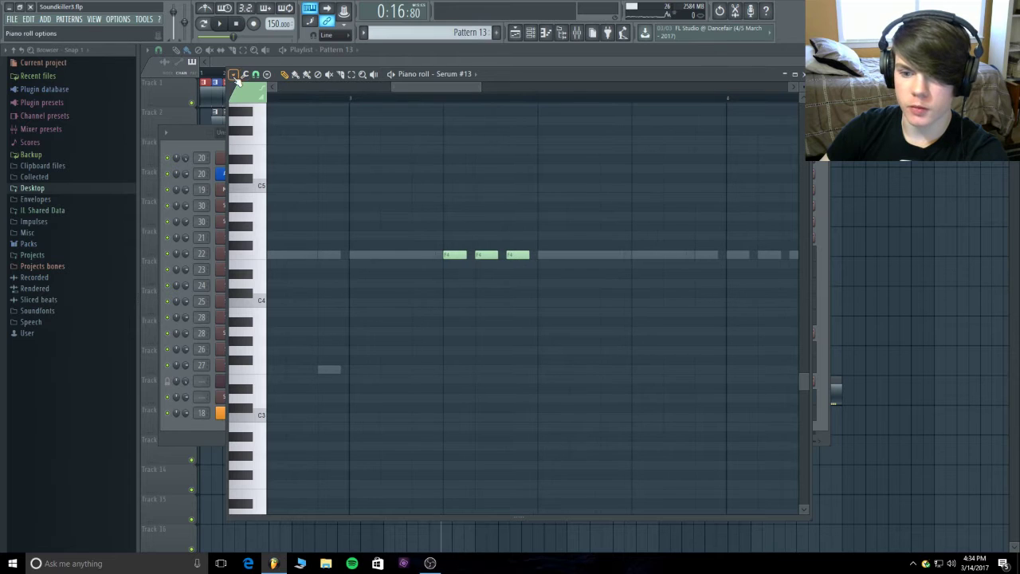
click(233, 75)
mouse_move(291, 149)
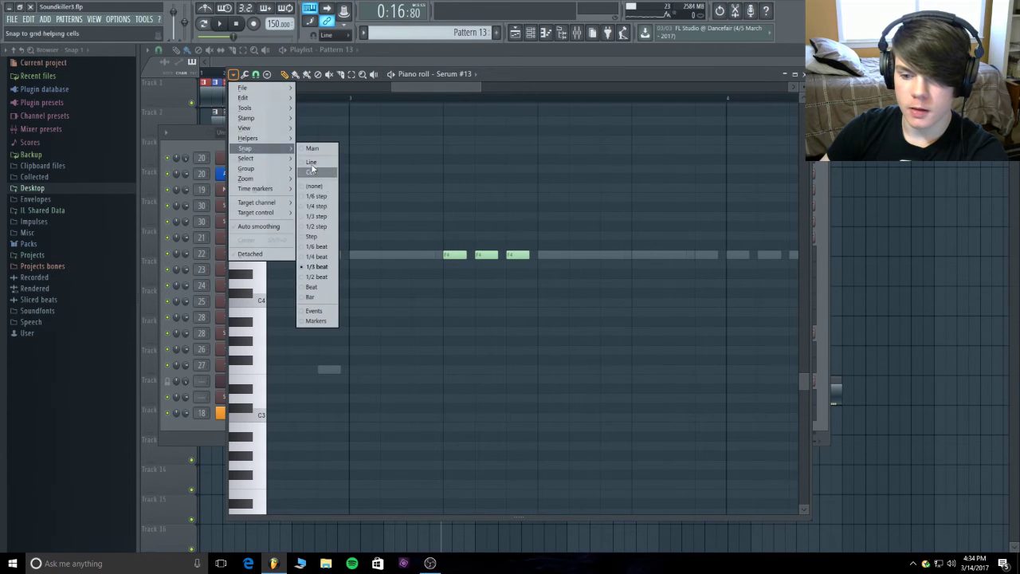
click(335, 249)
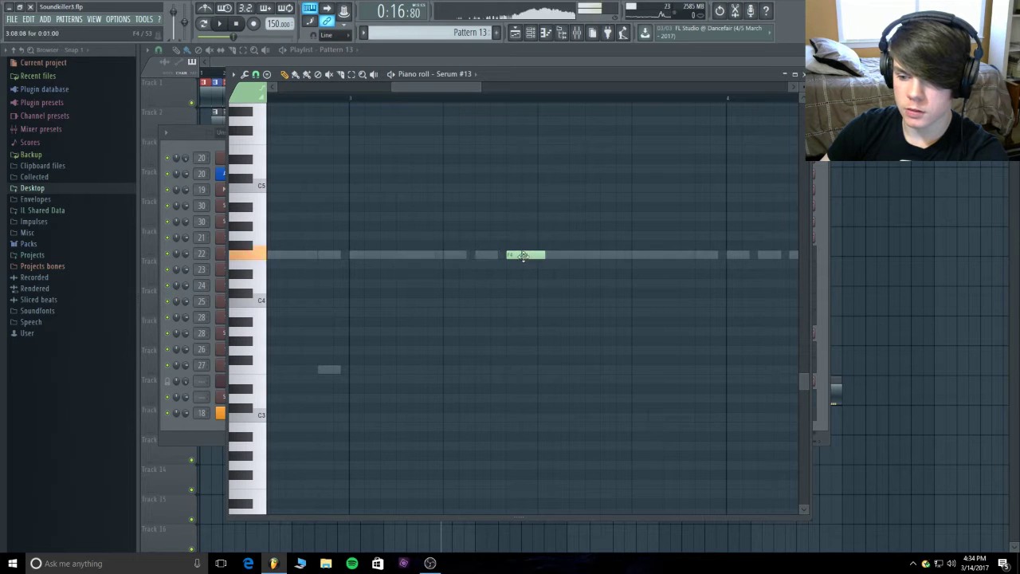
- Rebuild the three F4 notes in bar 3 as 1/6-beat notes, extend the first two to fill their 1/3-beat slots, and audition them
click(450, 255)
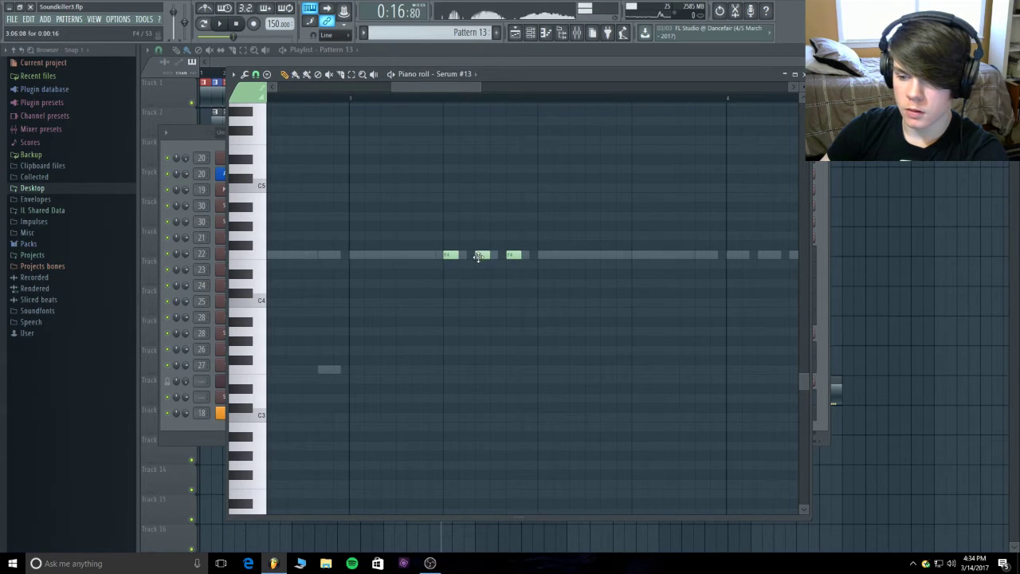
click(482, 255)
drag(497, 243, 456, 255)
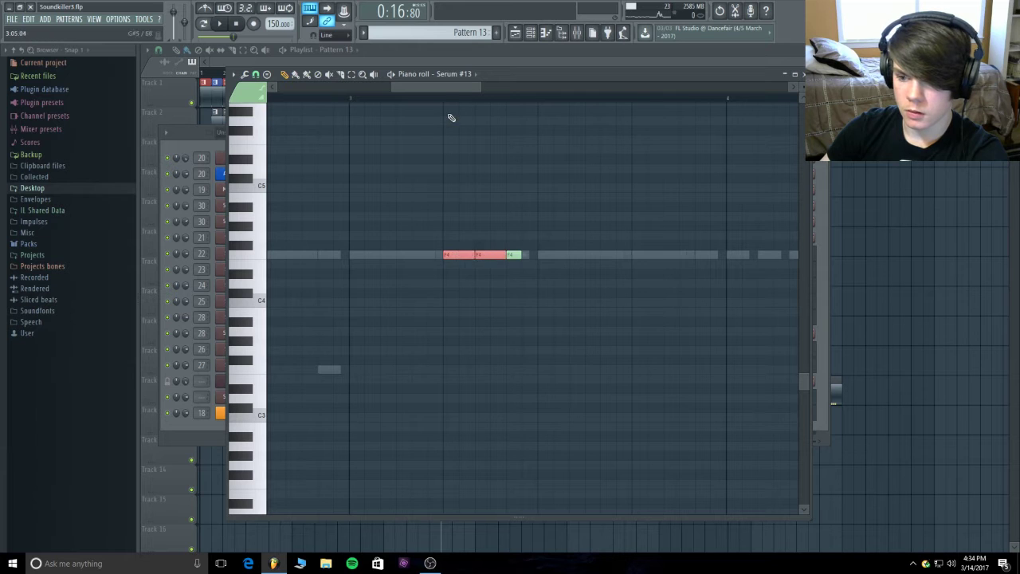
click(450, 100)
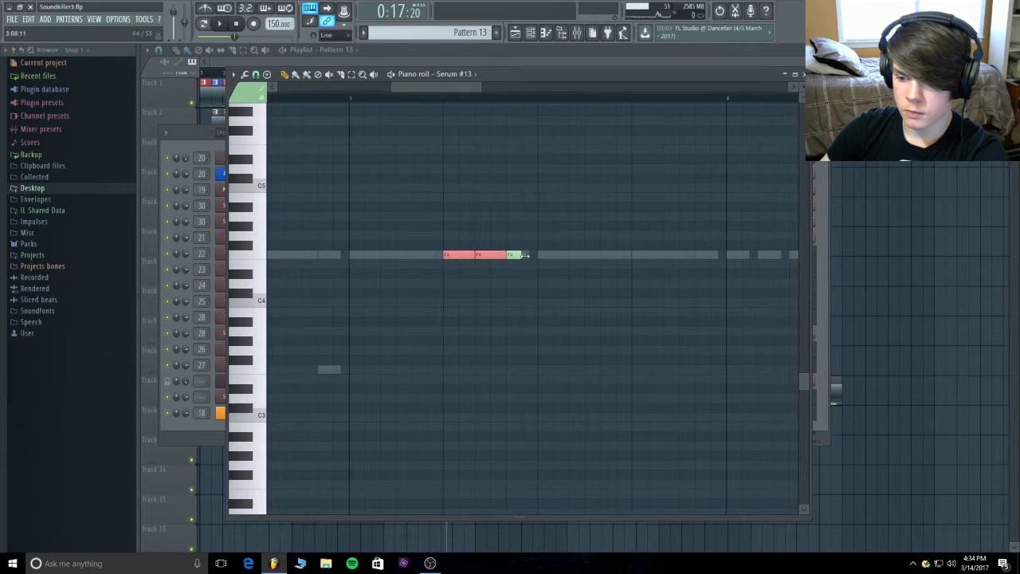
- Add a fourth 1/6-beat F4 note directly after the third and audition the run from bar 3
click(553, 244)
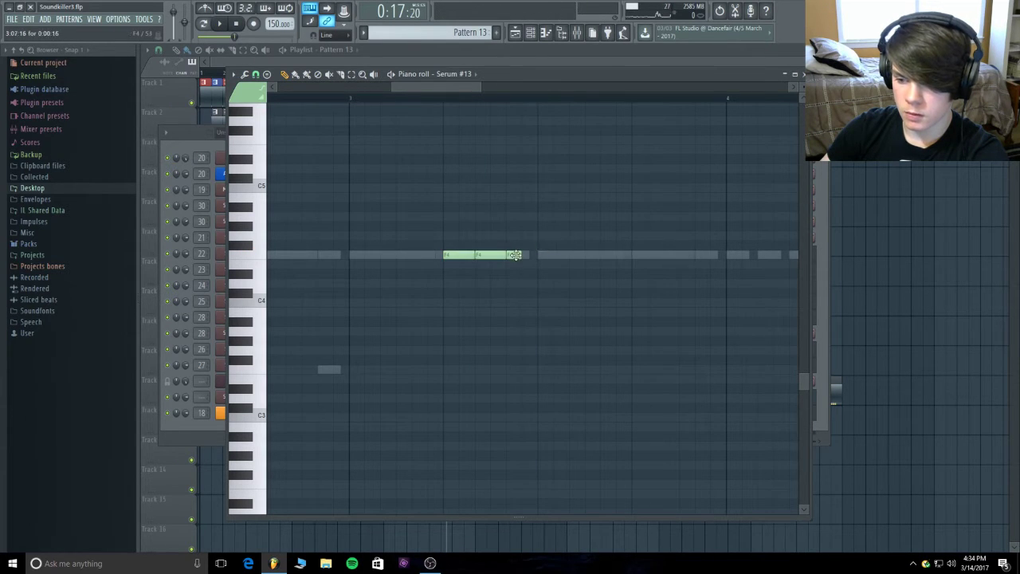
drag(516, 255, 531, 255)
click(445, 100)
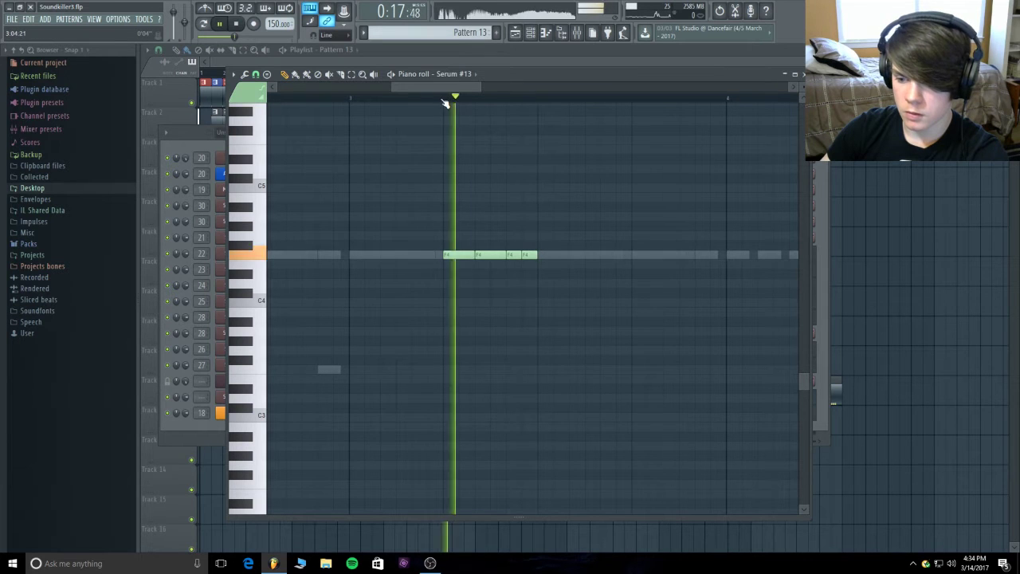
click(349, 99)
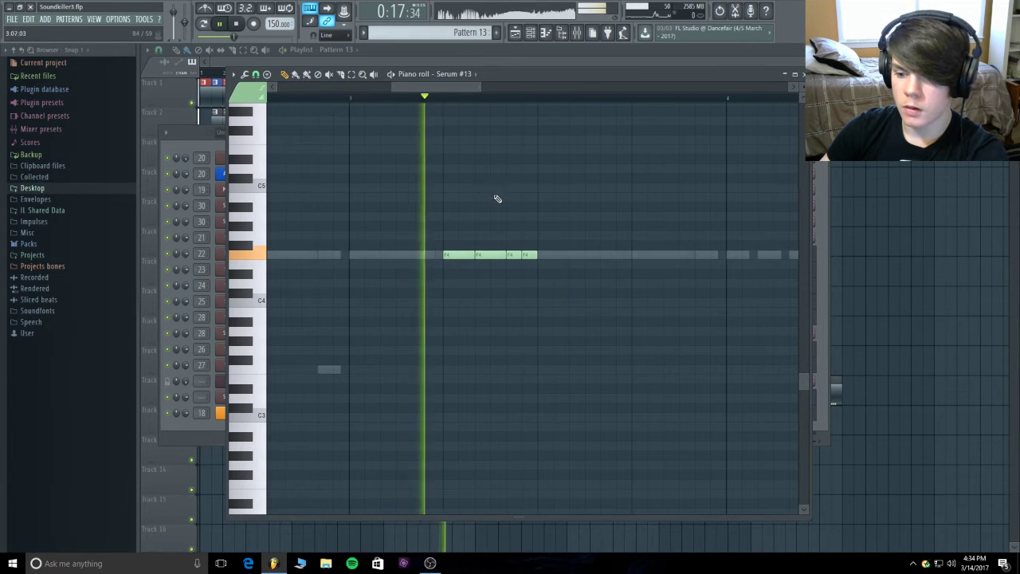
key(space)
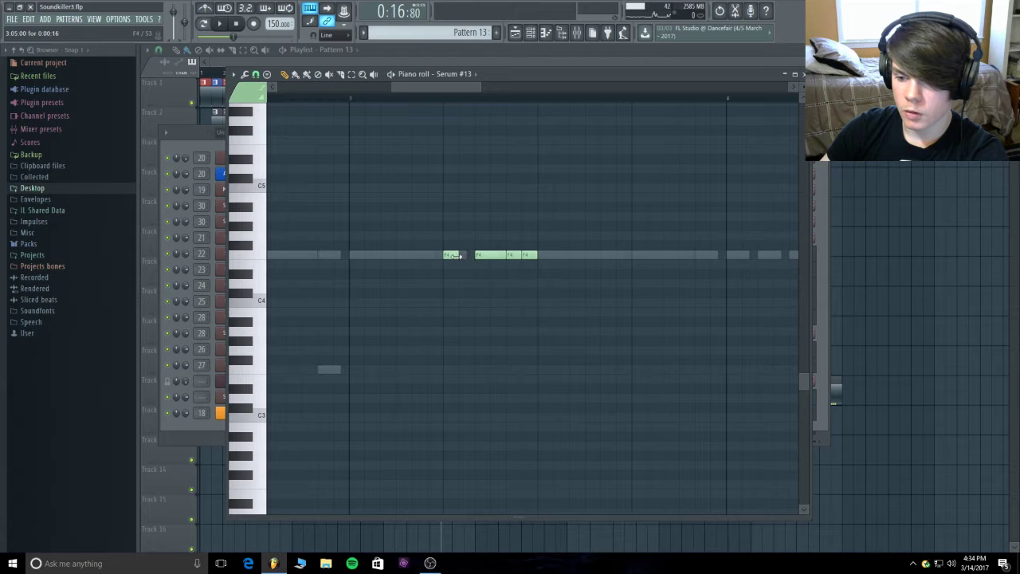
- Change the bar 3 rhythm to two 1/6-beat F4 notes followed by two 1/3-beat ones, and audition it from bar 3
drag(453, 256, 462, 255)
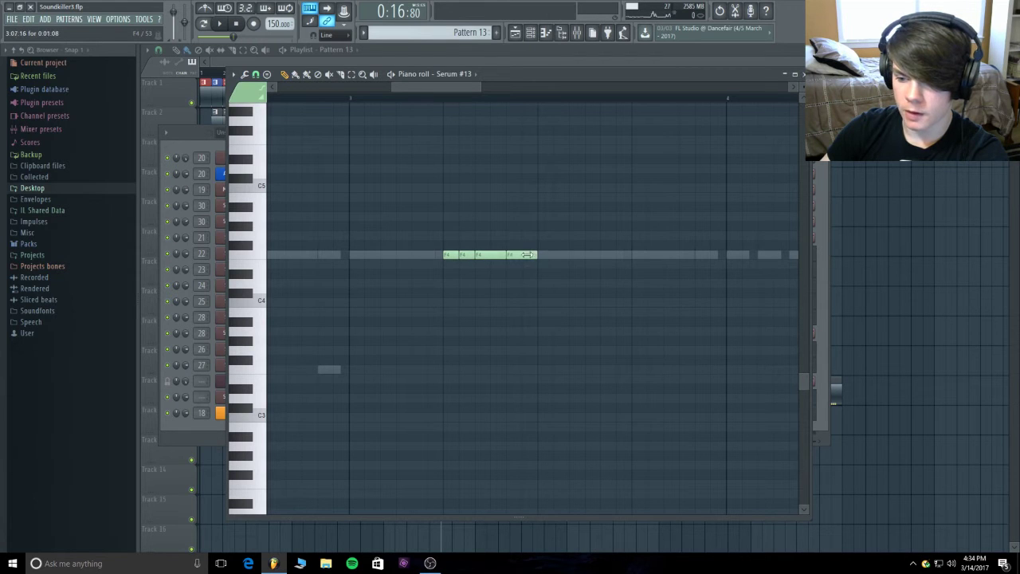
click(349, 97)
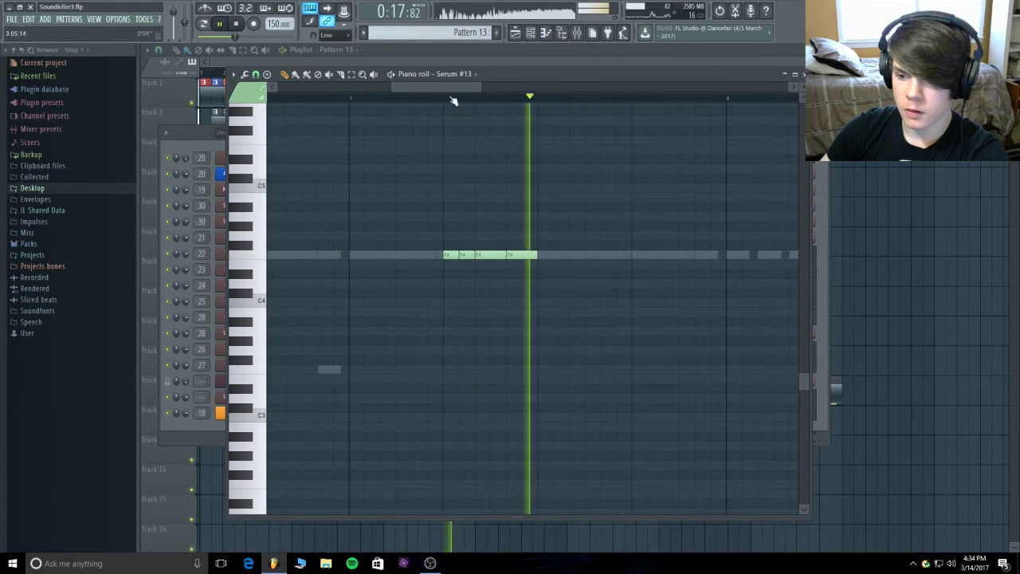
key(space)
mouse_move(485, 94)
mouse_down()
mouse_move(574, 90)
mouse_move(490, 94)
mouse_move(472, 105)
mouse_up()
- Close the Serum #13 piano roll and play the arrangement from bar 9 to hear the new notes in context
click(803, 73)
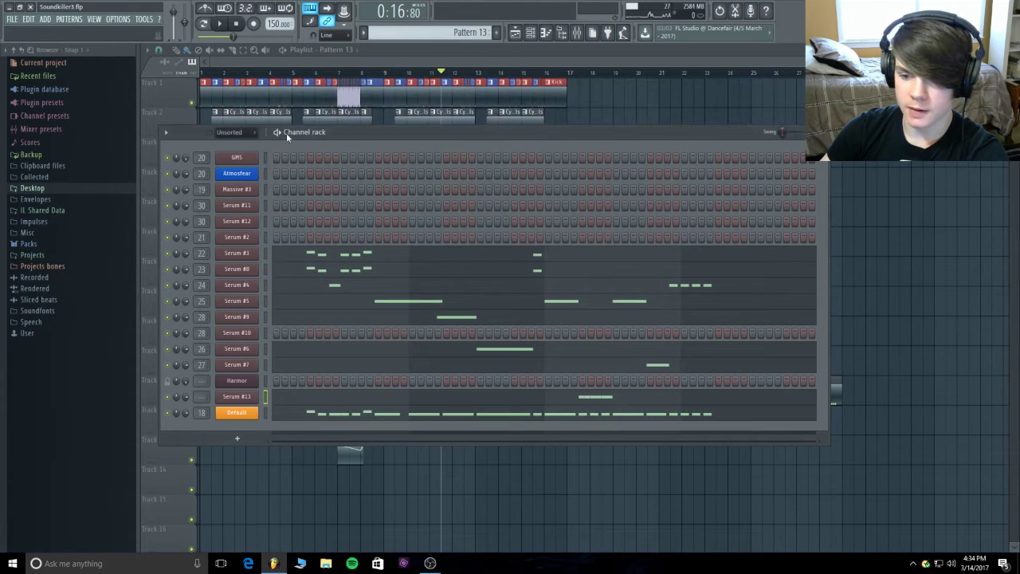
click(388, 75)
key(space)
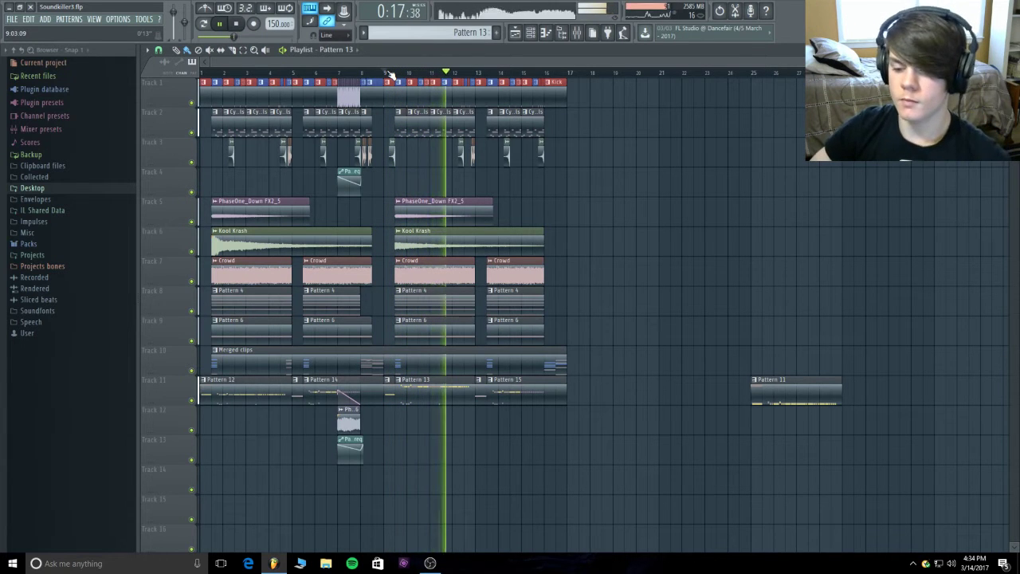
click(238, 23)
- Return to Pattern 13's channels, audition Serum #4 and Serum #8, and open the Serum #8 piano roll
double_click(448, 391)
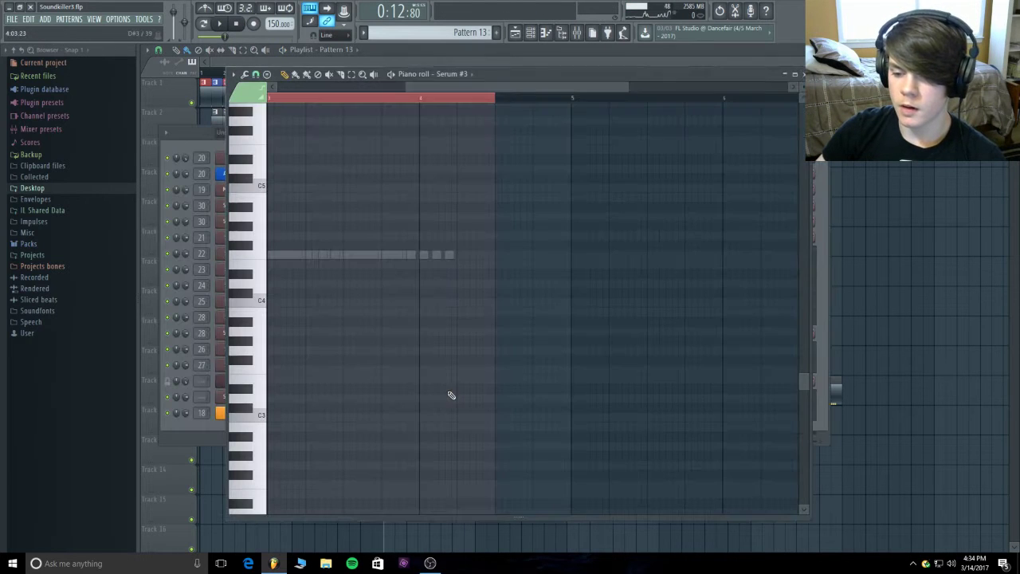
key(F6)
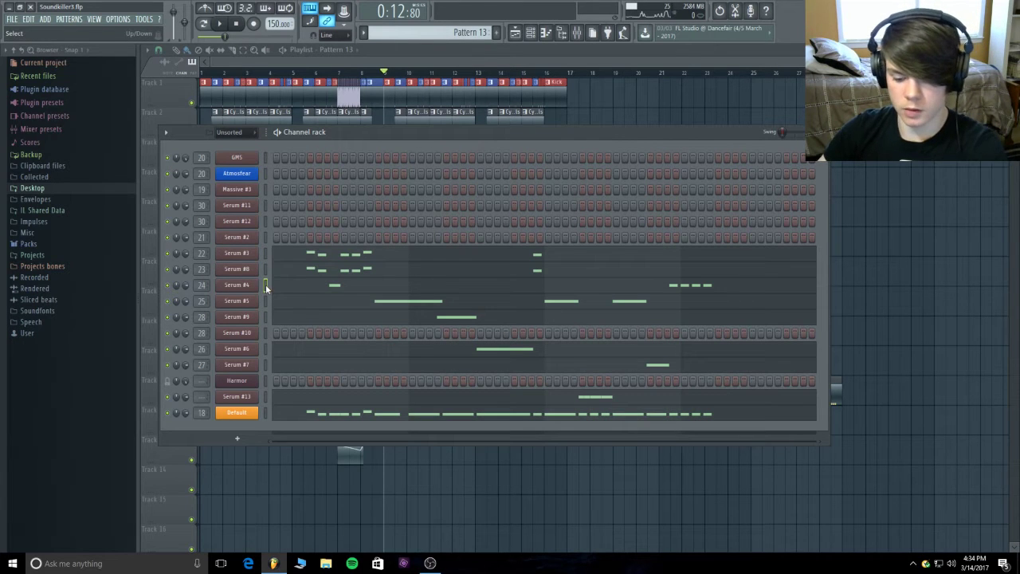
key(space)
key(space)
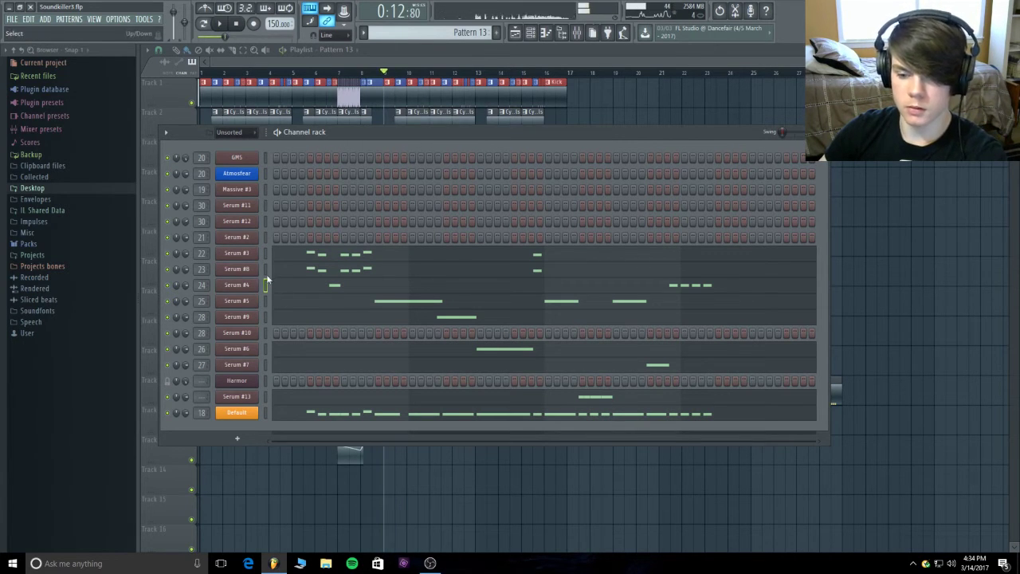
click(266, 269)
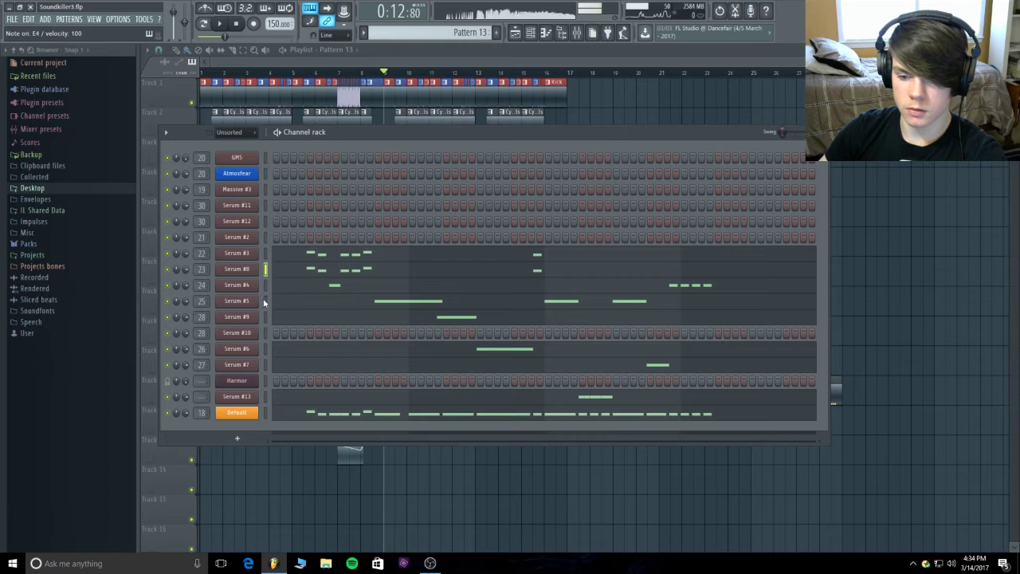
click(369, 271)
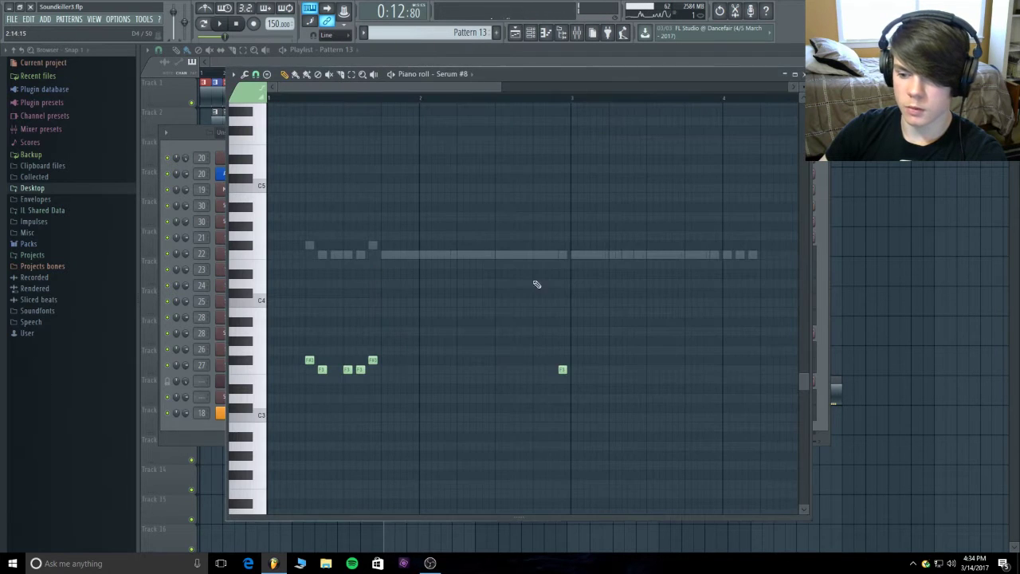
- Place three consecutive short F4 notes in bar 3 of Serum #8 and audition them from the start of that bar
click(613, 256)
click(628, 256)
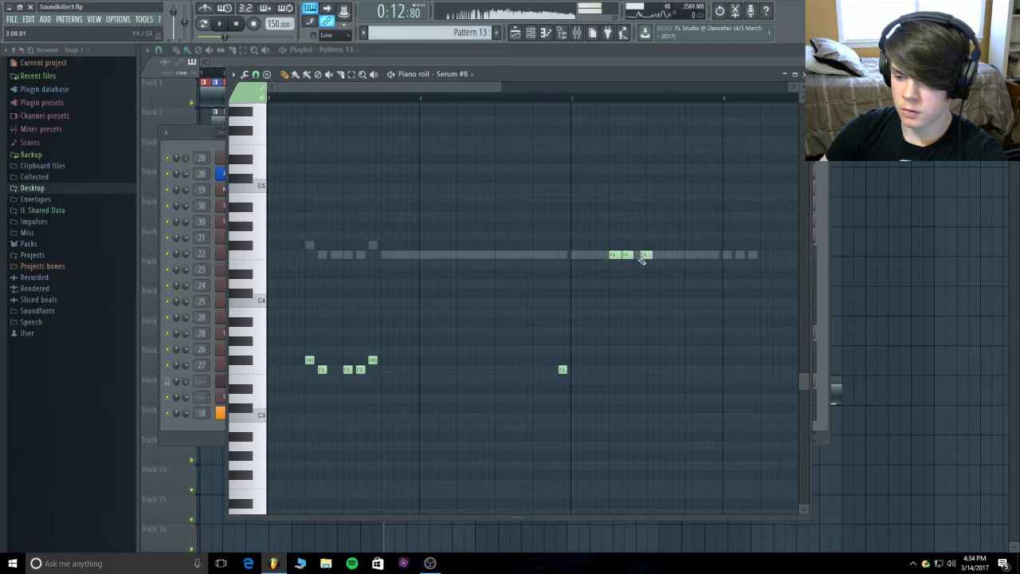
click(648, 245)
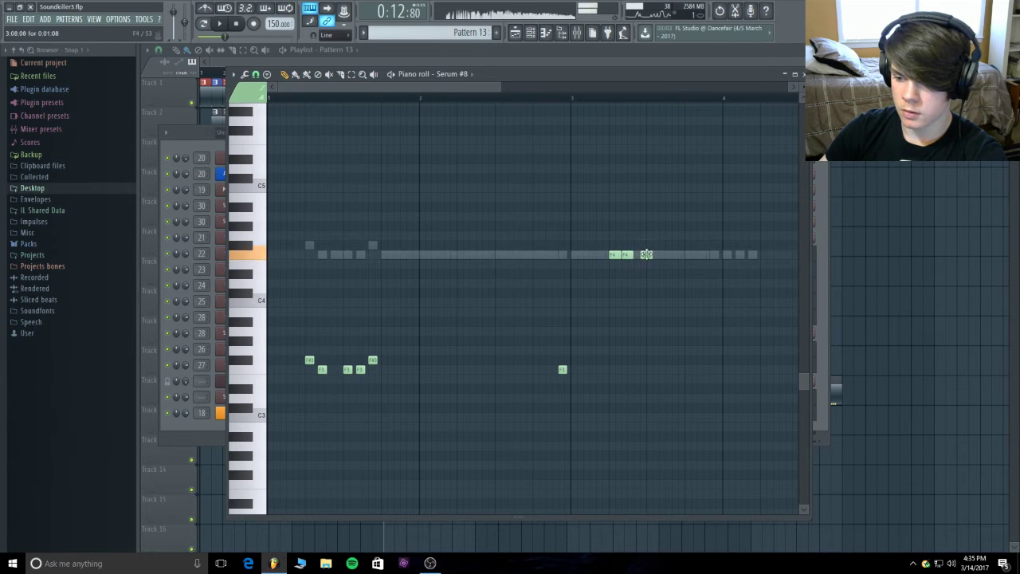
drag(646, 254, 641, 255)
click(574, 98)
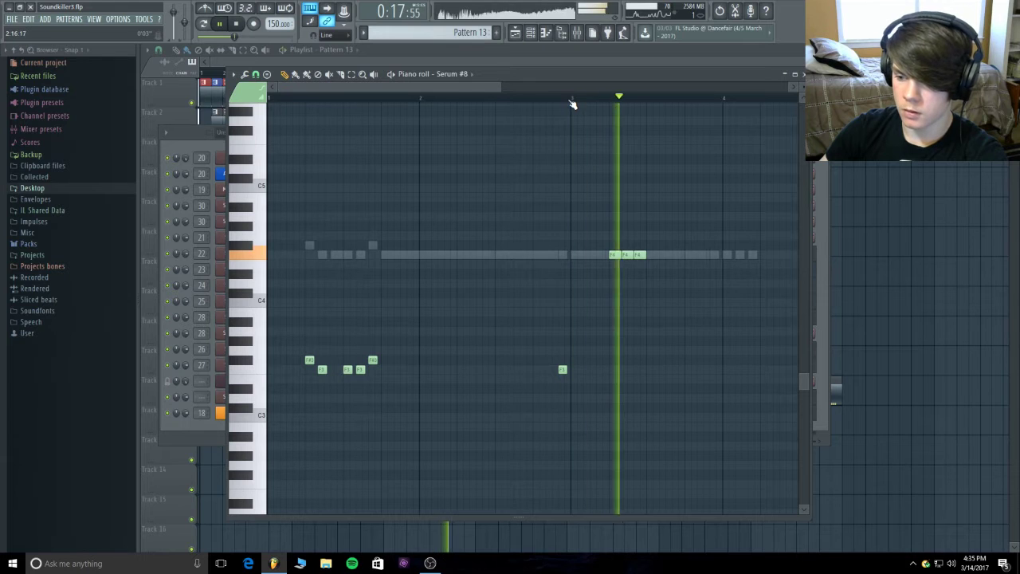
- Close the Serum #8 piano roll and channel rack, and play the arrangement from bar 9 with the layered notes
click(795, 74)
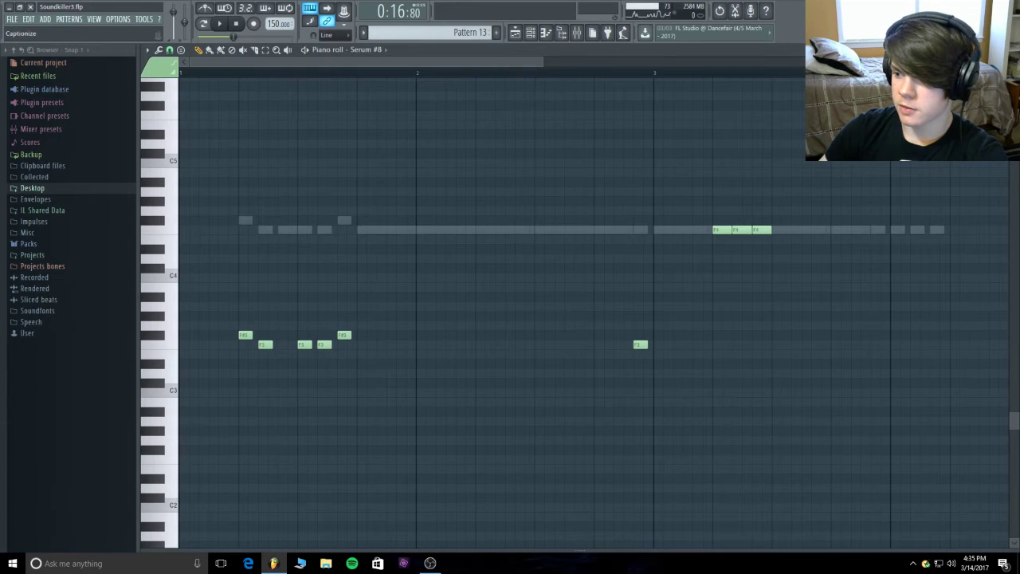
key(Escape)
key(Escape)
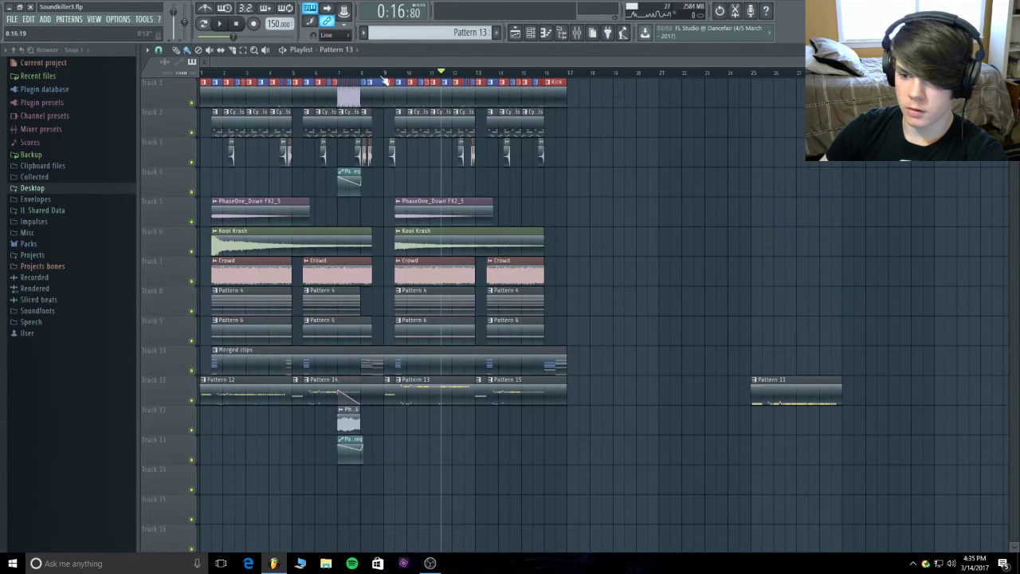
click(384, 76)
key(space)
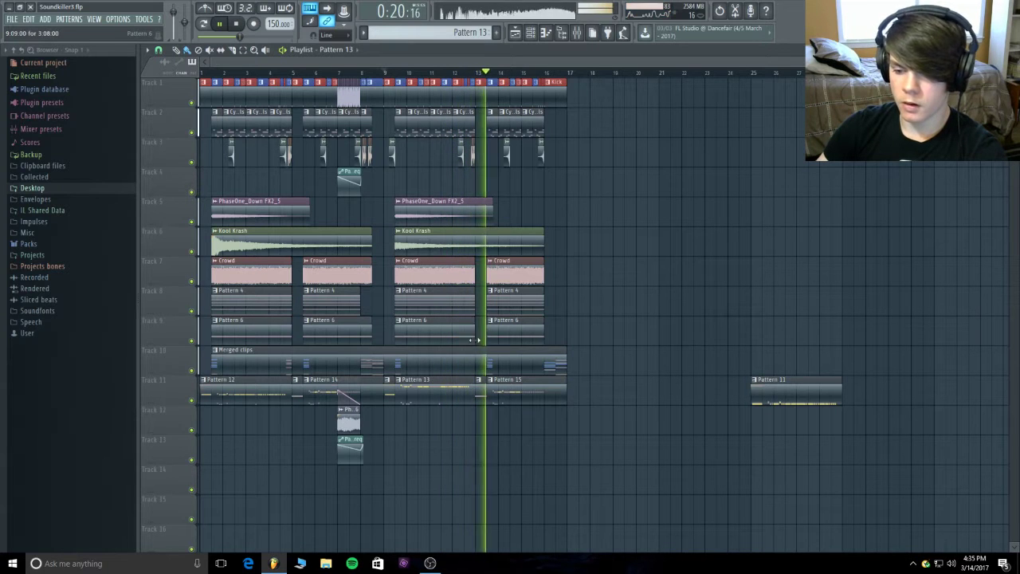
- Open the Merged clips pattern's GMS piano roll and copy the E5, A#5, C6, E6 chord from bar 4 to the same position in bar 12
double_click(478, 358)
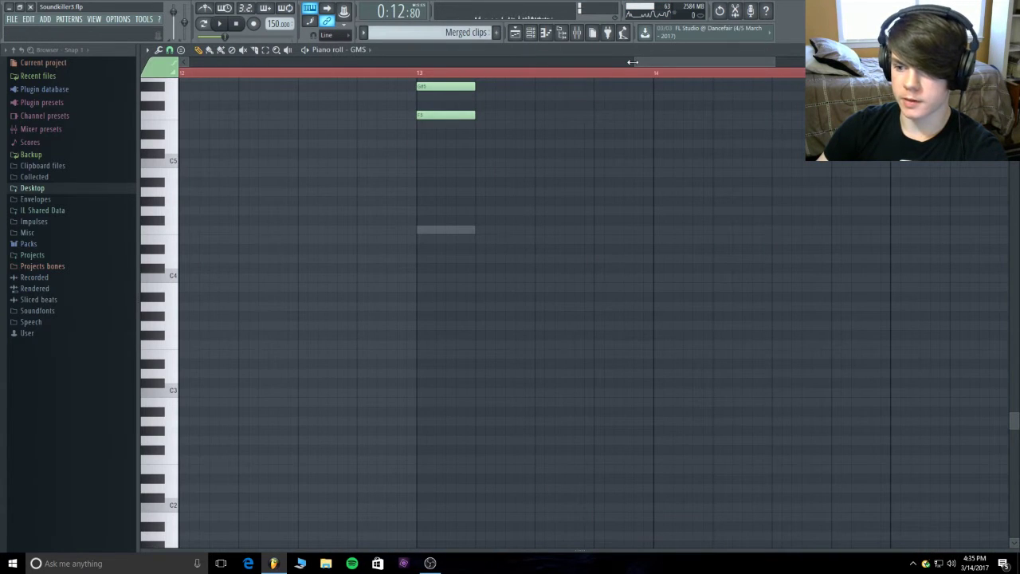
drag(633, 61, 191, 62)
scroll(676, 208, up, 2)
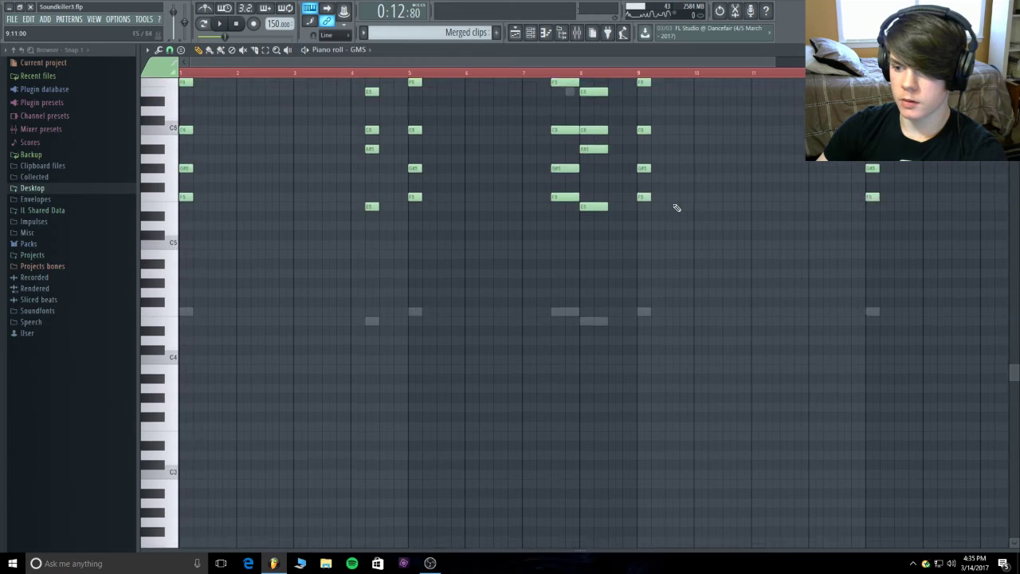
scroll(676, 208, up, 3)
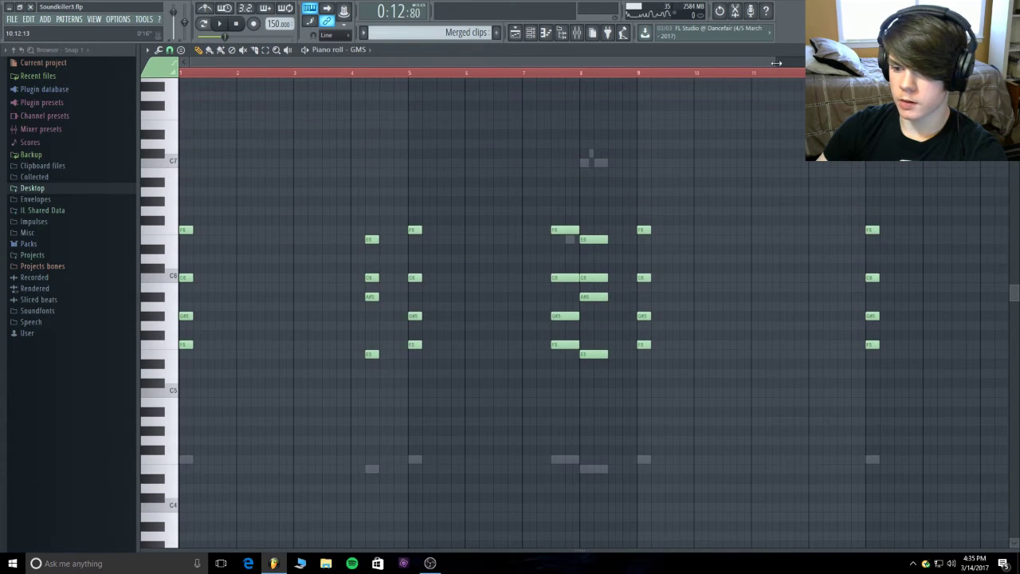
drag(776, 62, 802, 63)
drag(303, 377, 642, 250)
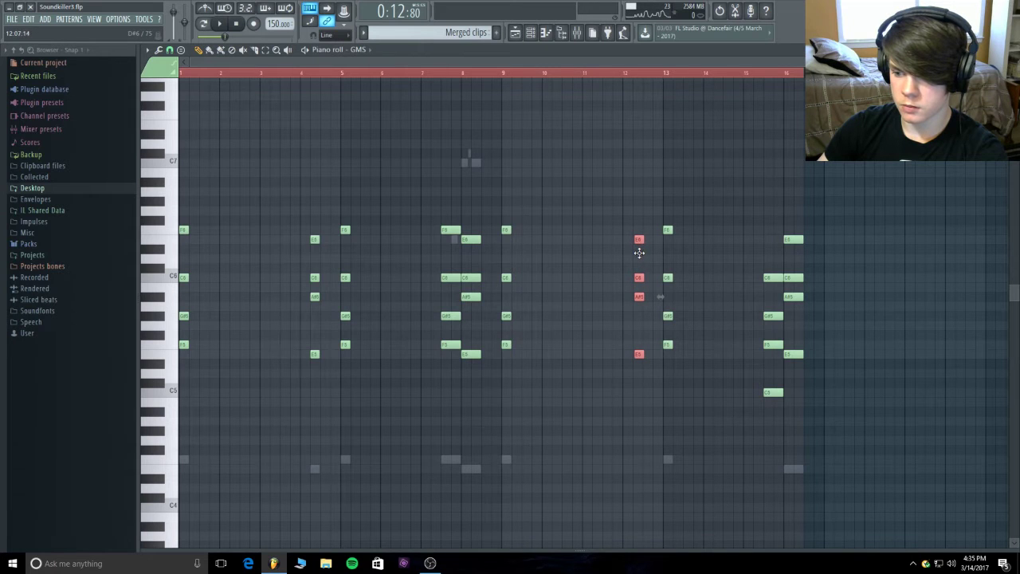
- Audition the copied GMS chord from bar 12, return to the playlist, and play the arrangement from bar 9
click(629, 74)
key(space)
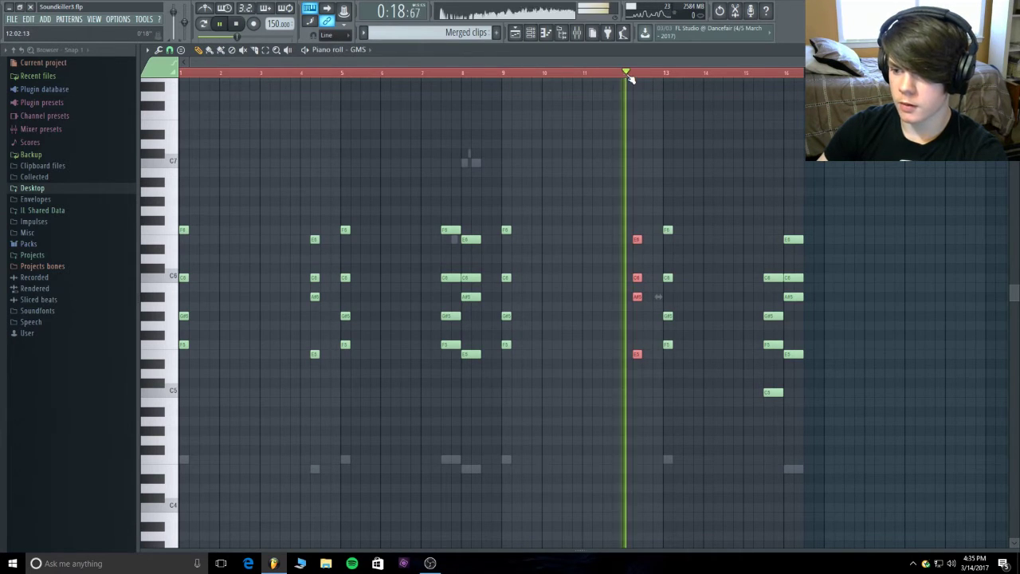
key(space)
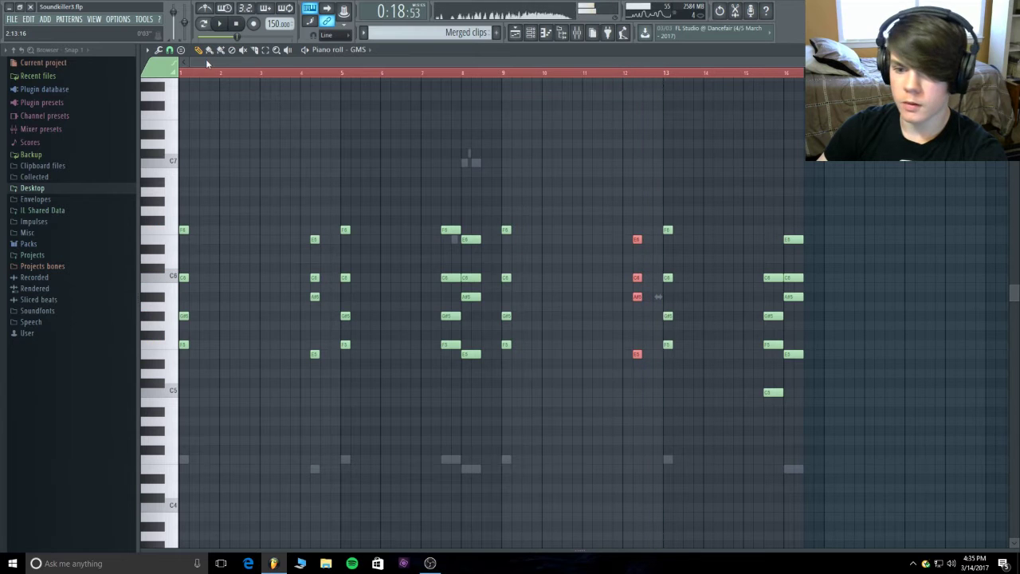
drag(196, 61, 611, 90)
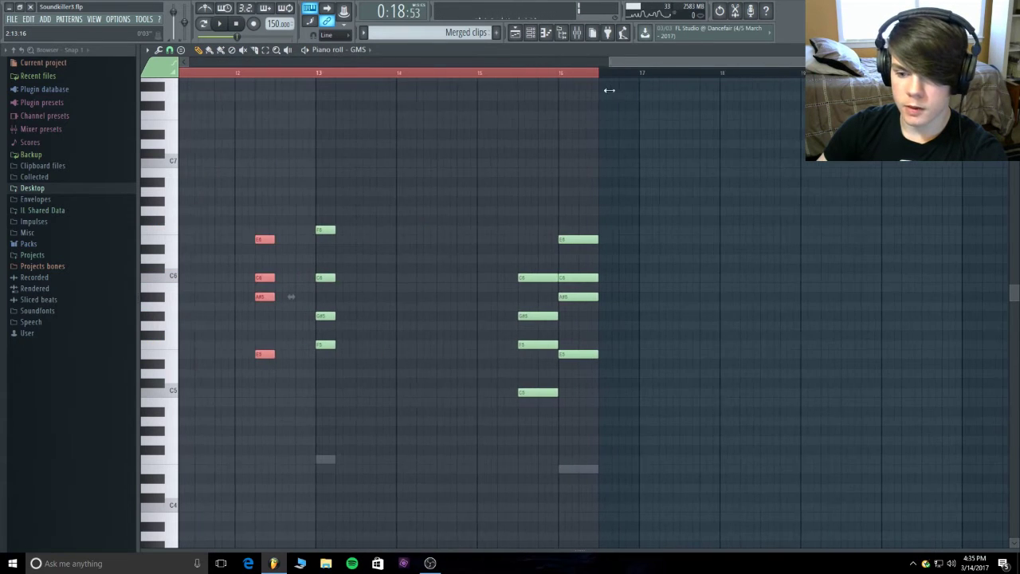
drag(798, 60, 191, 91)
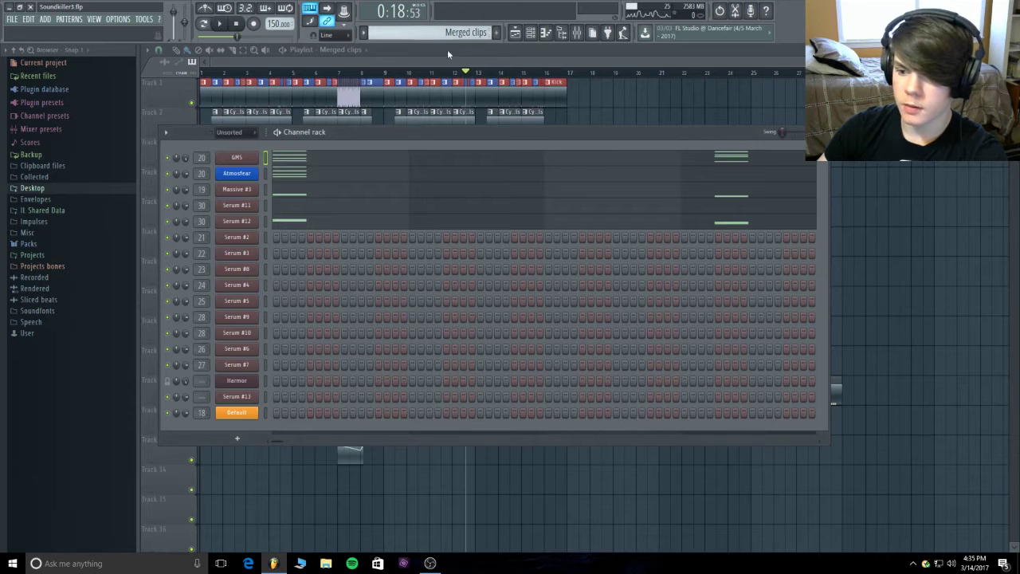
key(F6)
click(381, 76)
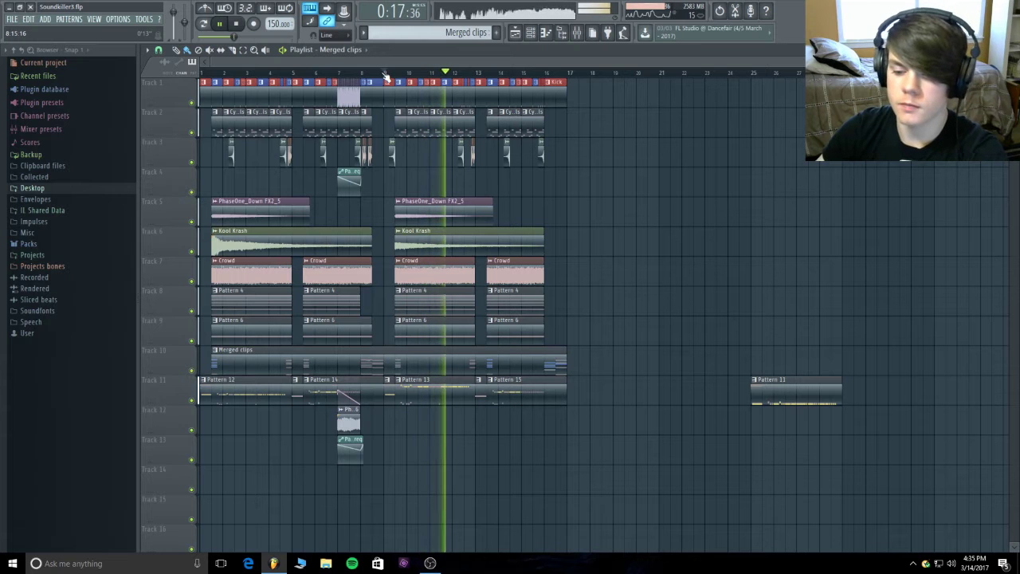
- Stop playback and audition the end of the arrangement from bar 15
click(240, 24)
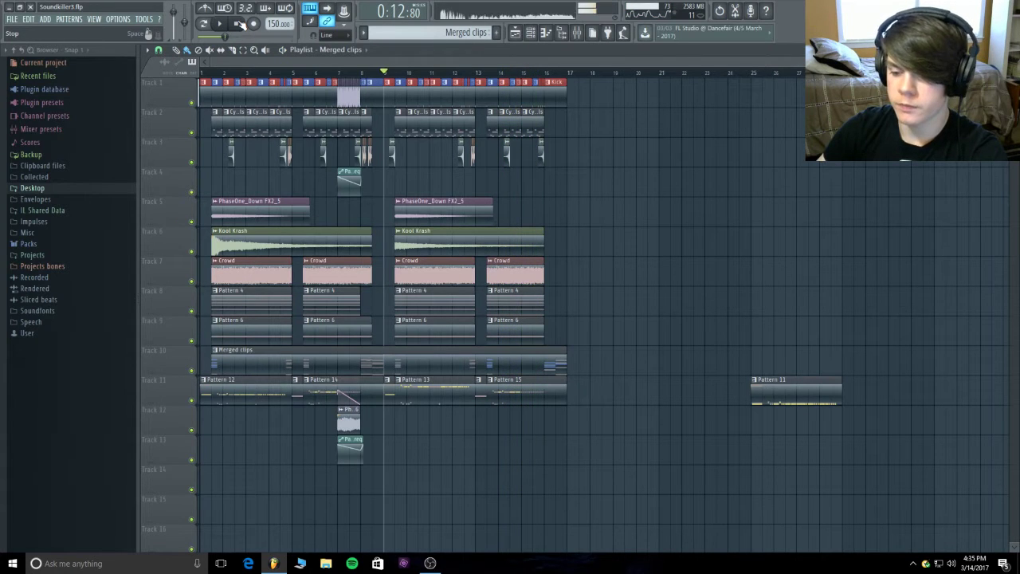
click(523, 75)
key(space)
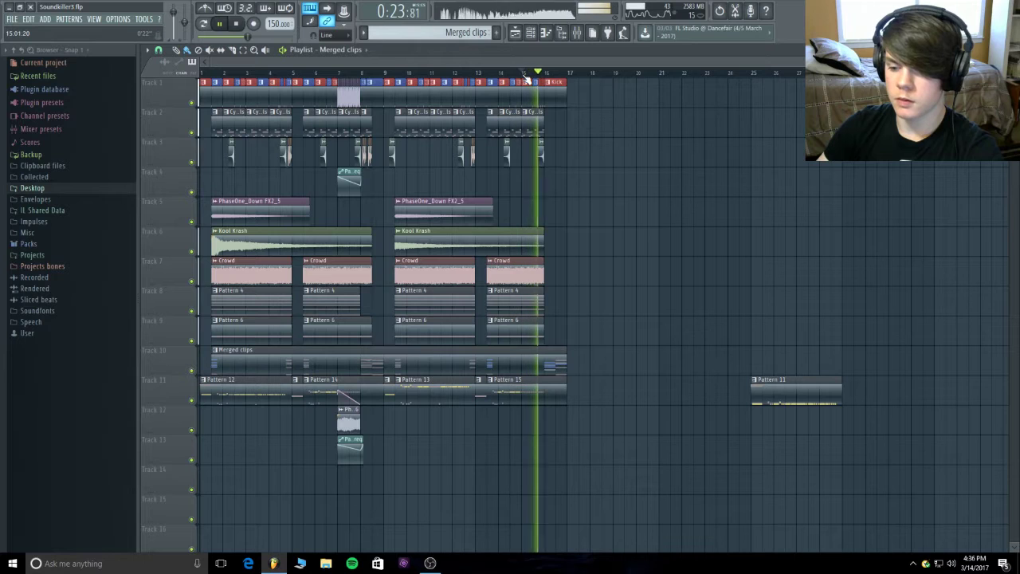
key(space)
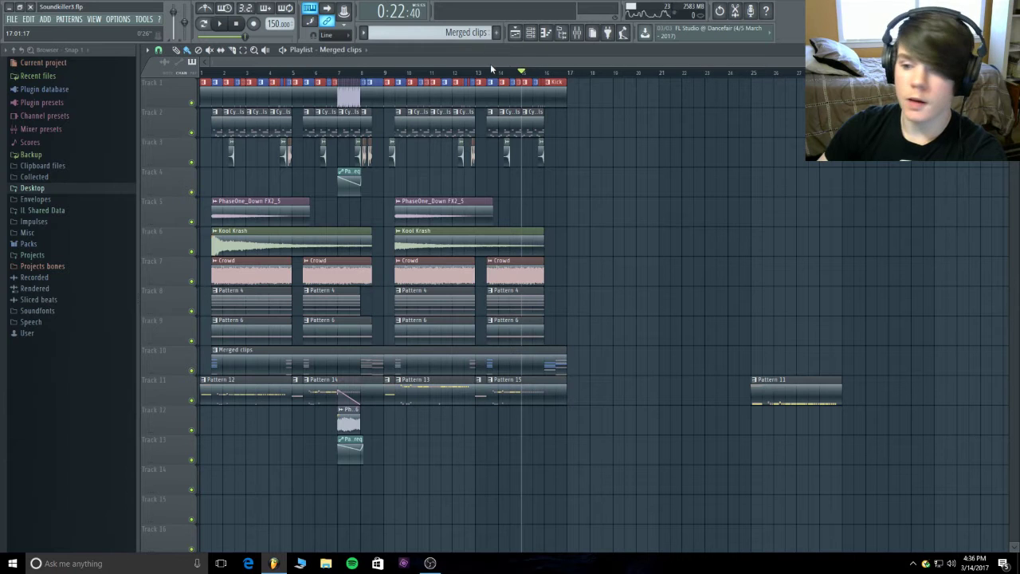
- Show the mixer and channel rack, and route the Serum #13 channel to mixer insert 31
click(578, 32)
click(517, 33)
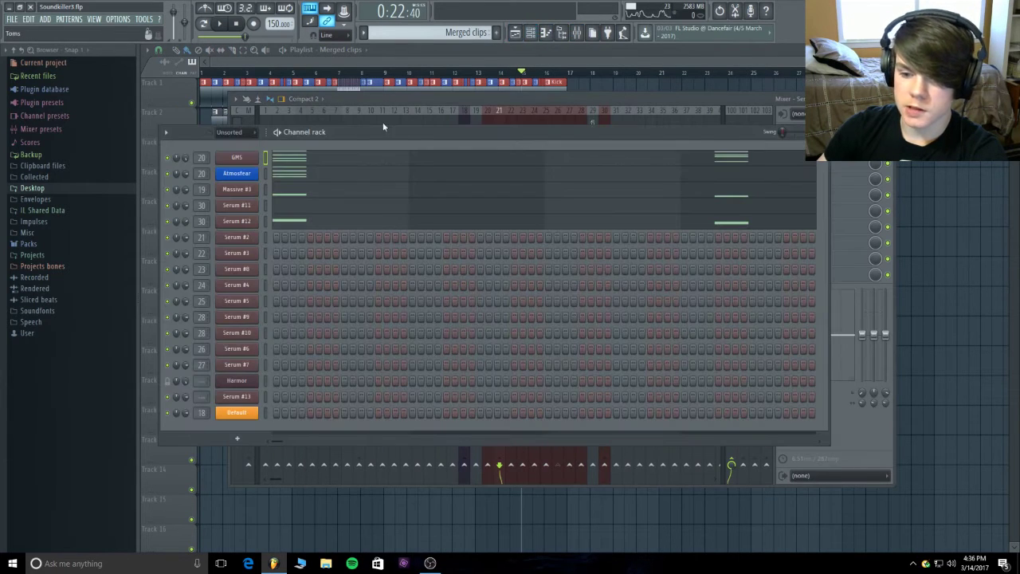
drag(398, 133, 470, 189)
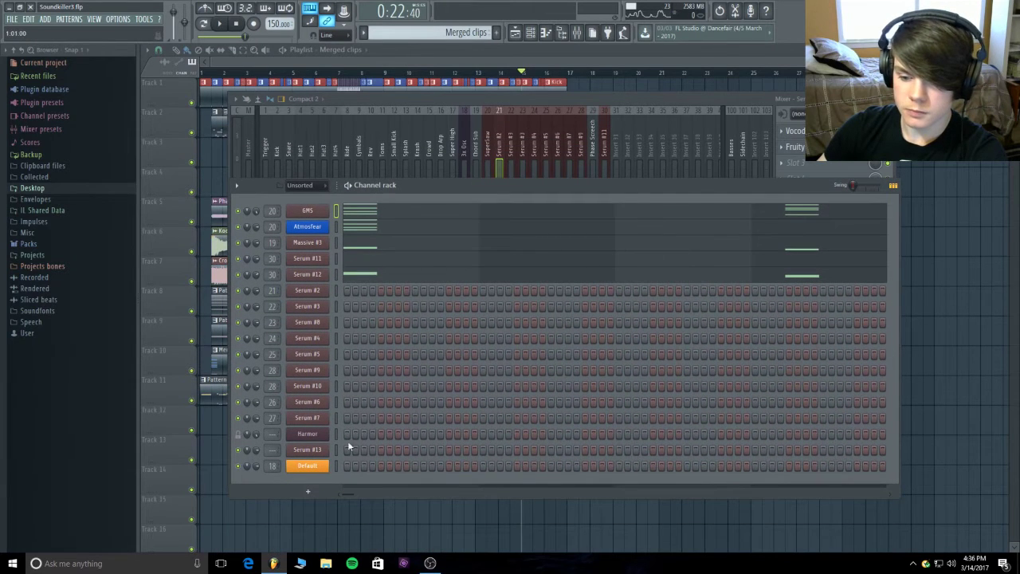
right_click(622, 108)
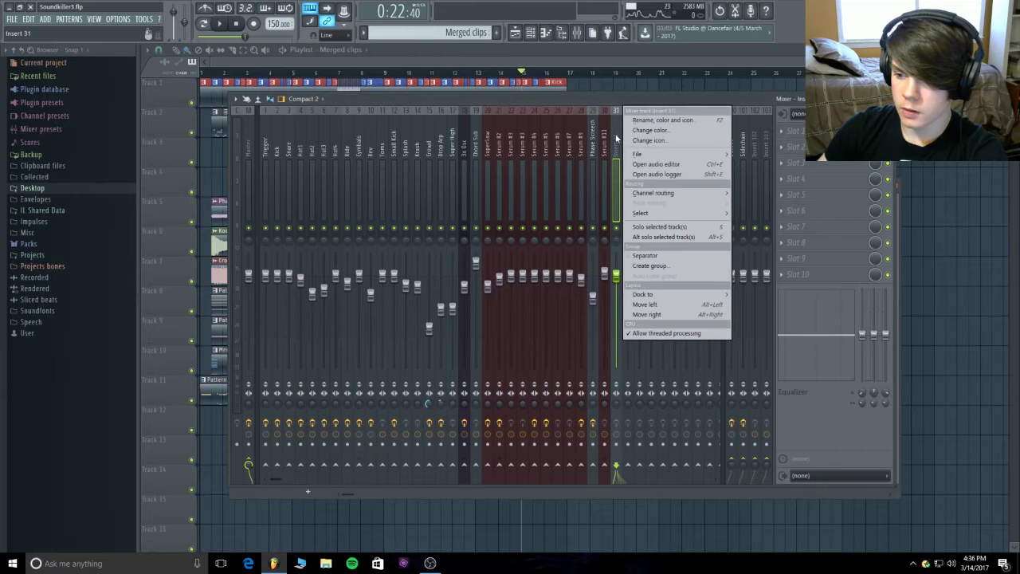
mouse_move(652, 155)
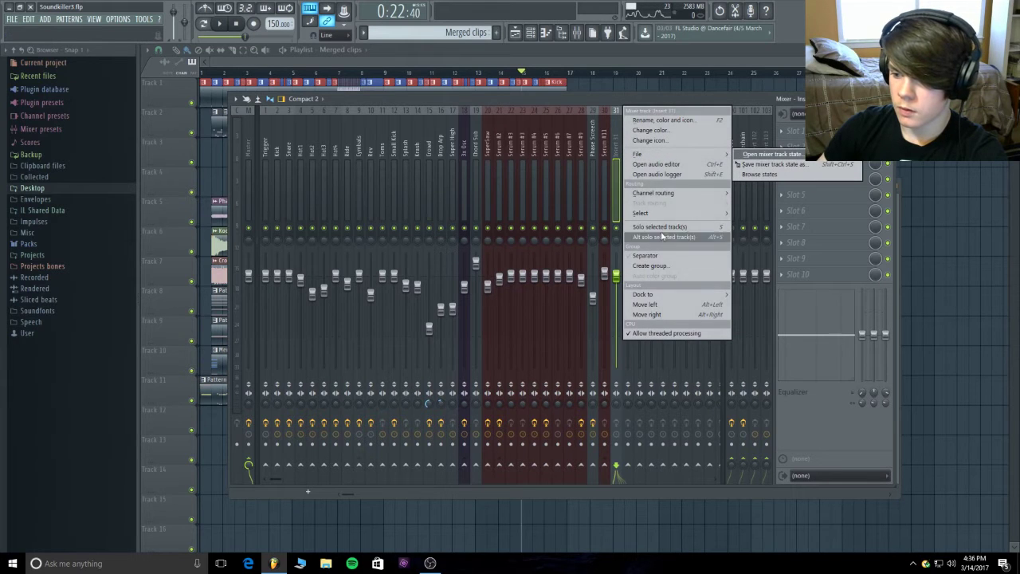
mouse_move(731, 196)
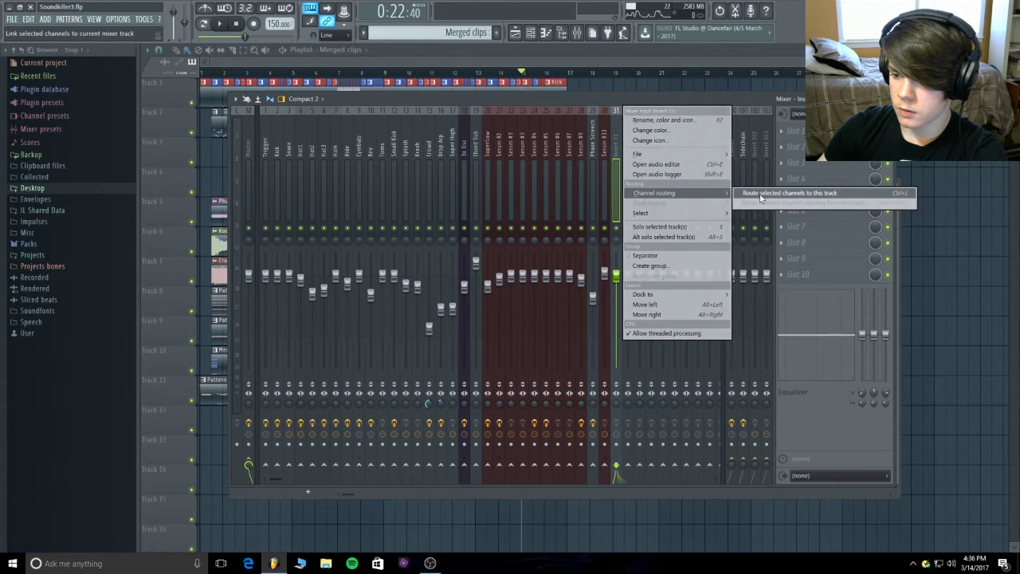
click(761, 195)
- Select the Serum #13 channel for auditioning and route its mixer track only to the Basses bus
click(538, 32)
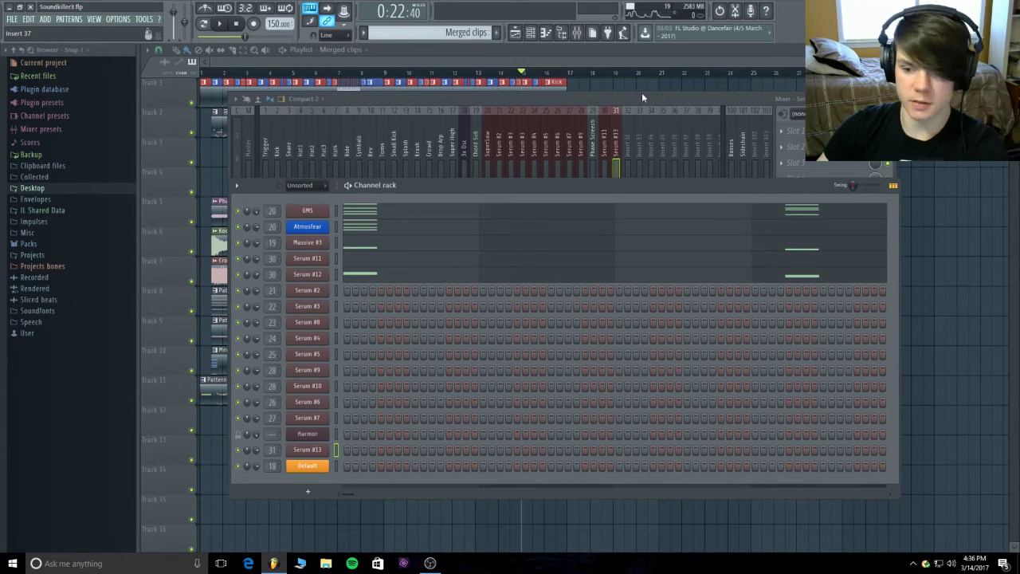
key(ctrl+a)
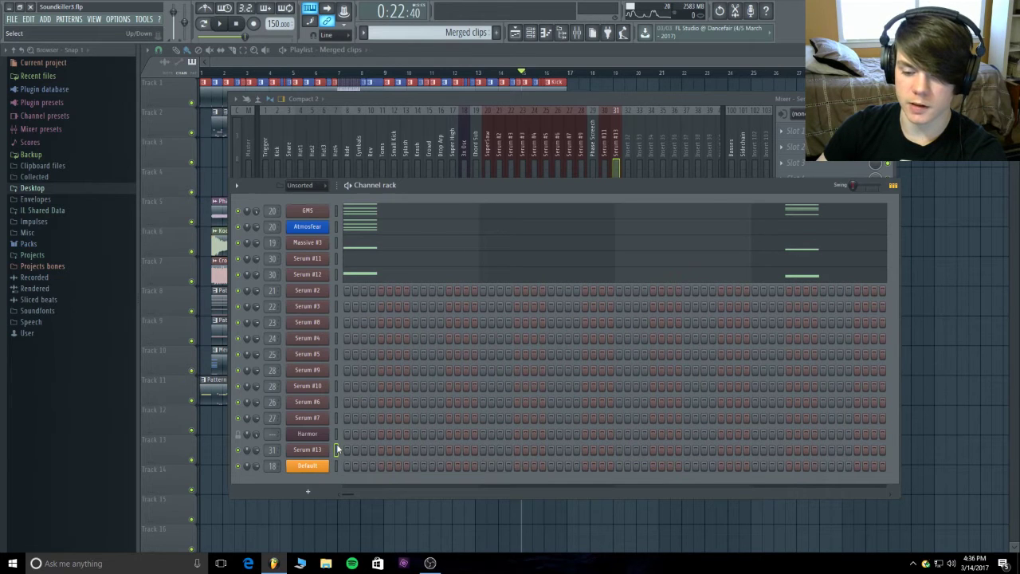
click(335, 449)
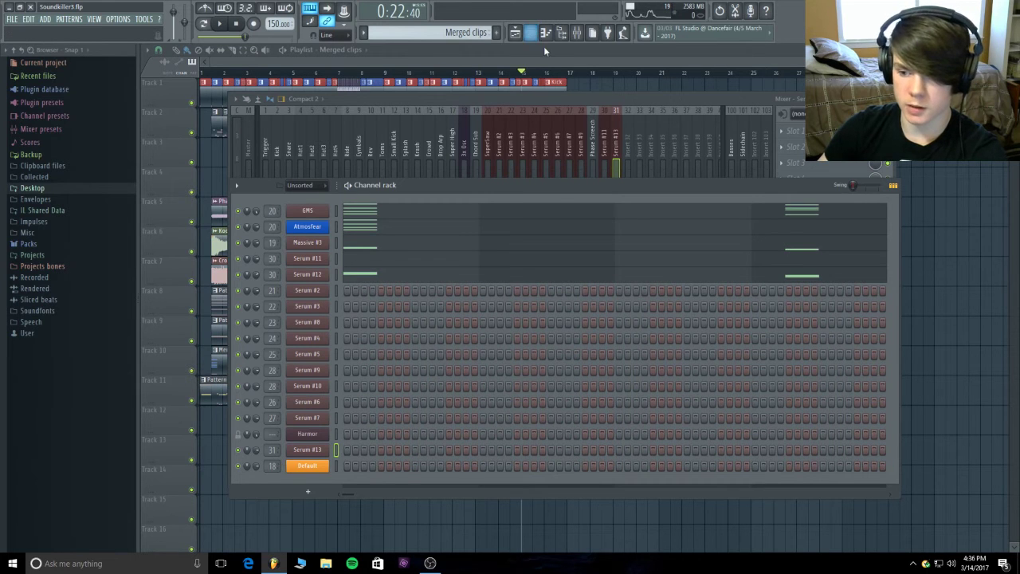
click(611, 97)
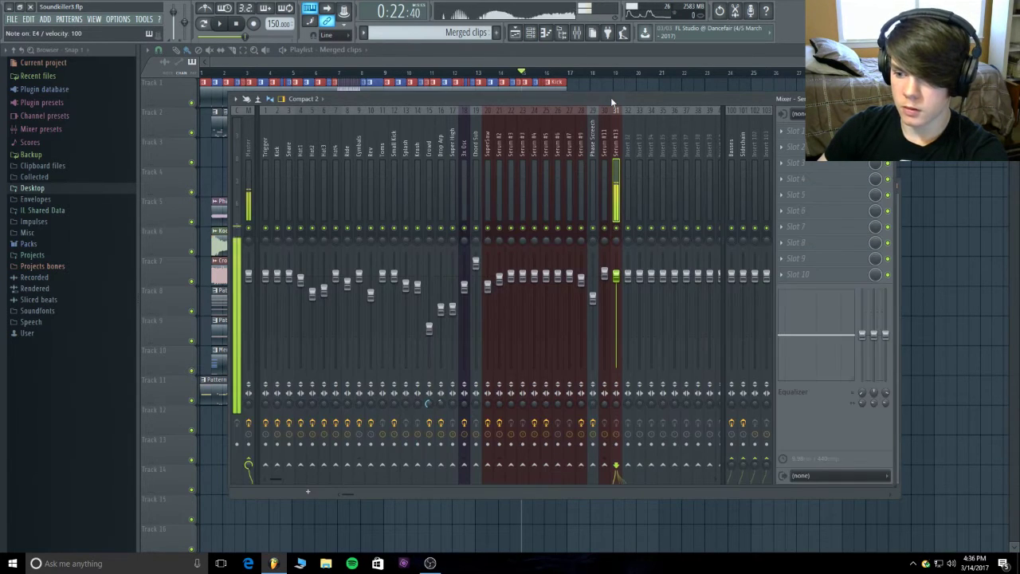
right_click(614, 156)
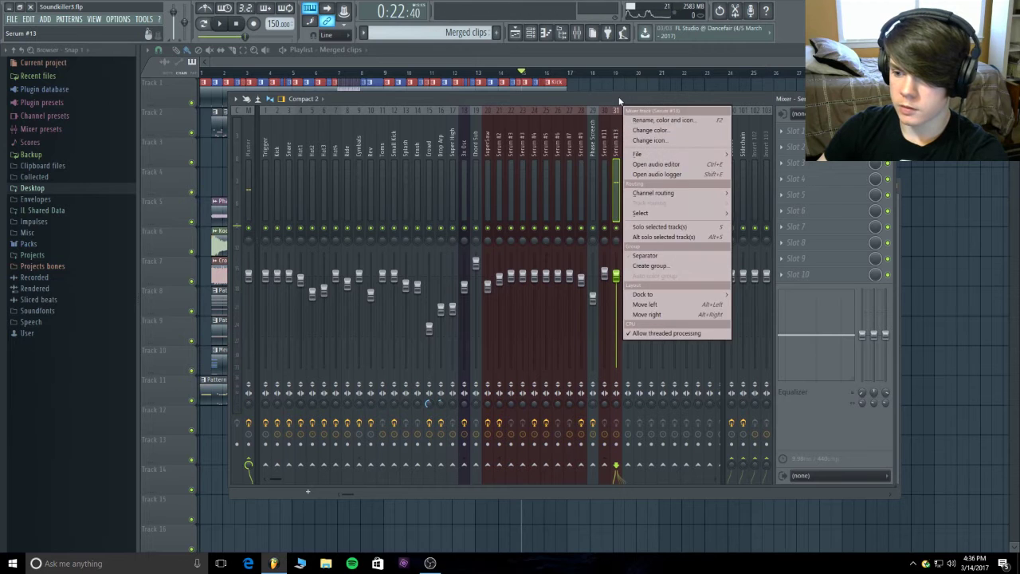
click(614, 165)
drag(667, 96, 583, 96)
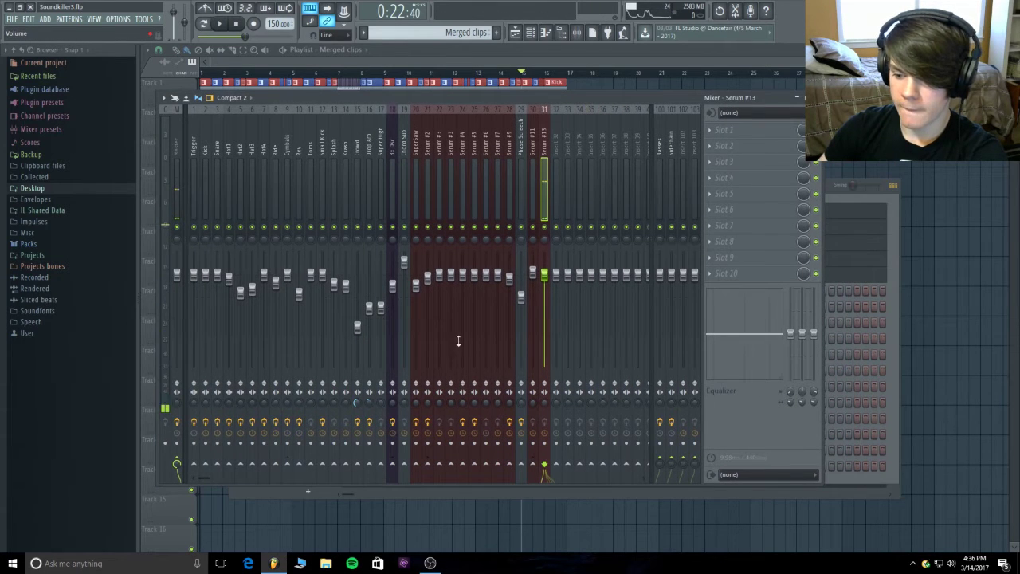
right_click(661, 466)
click(688, 483)
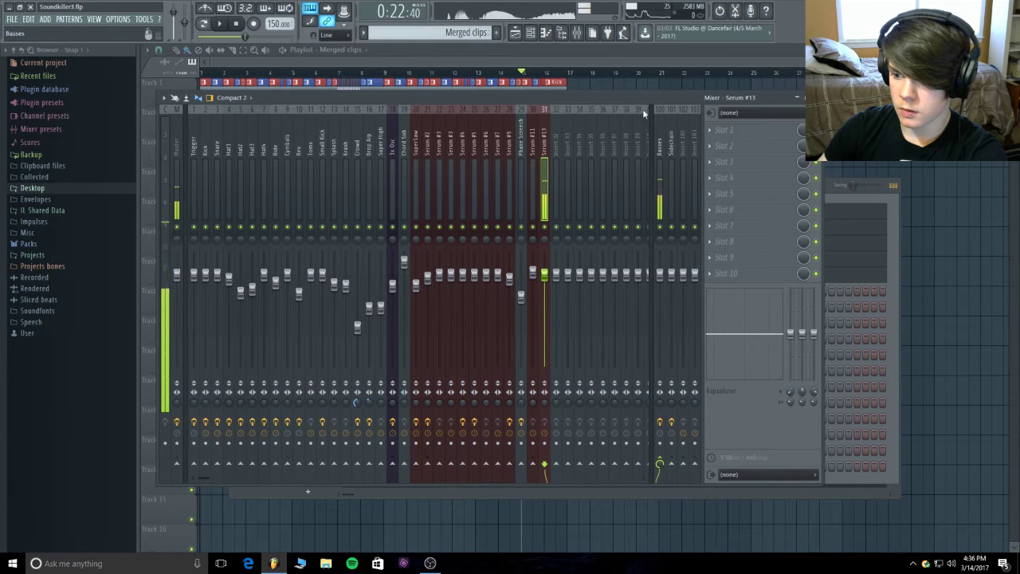
- Try a Fruity Soft Clipper with a lowered threshold in slot 1 of the Serum #13 mixer track and audition it
click(725, 130)
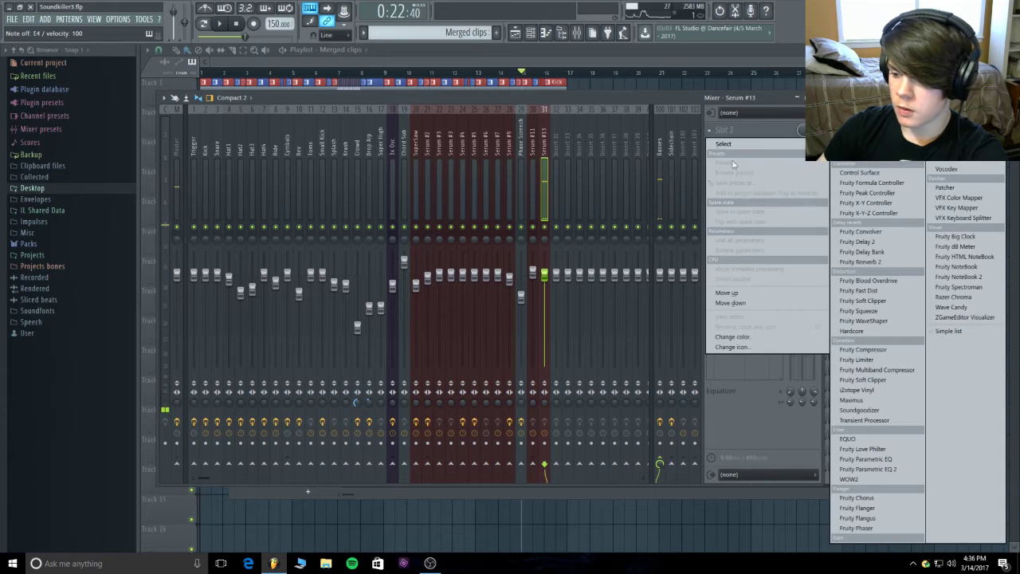
click(877, 300)
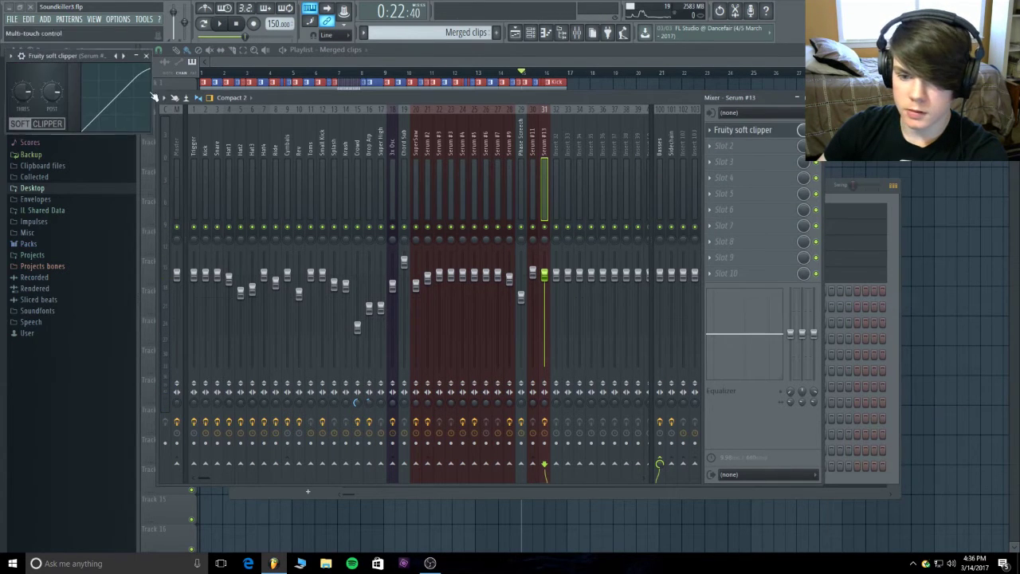
drag(108, 57, 372, 124)
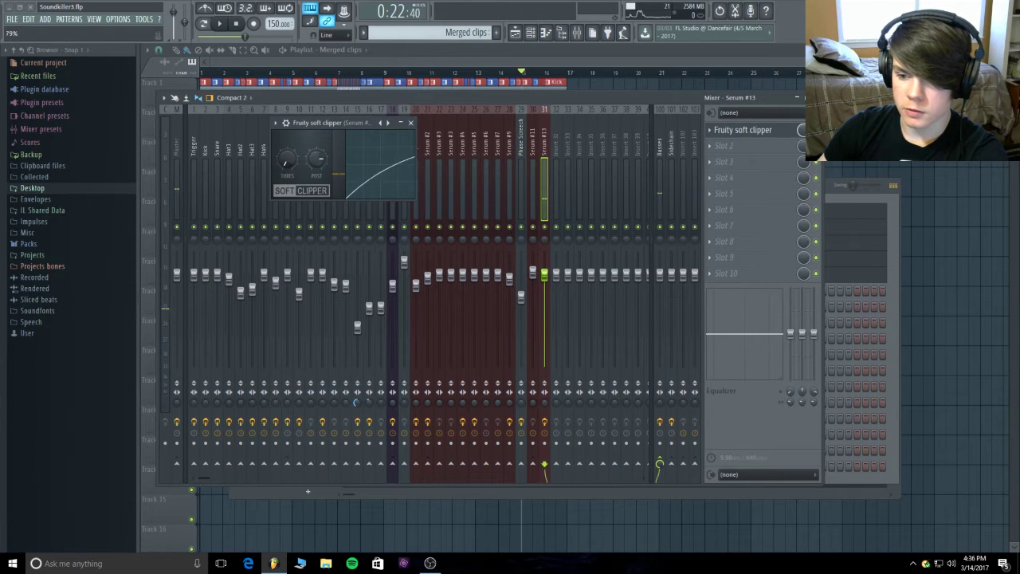
key(c)
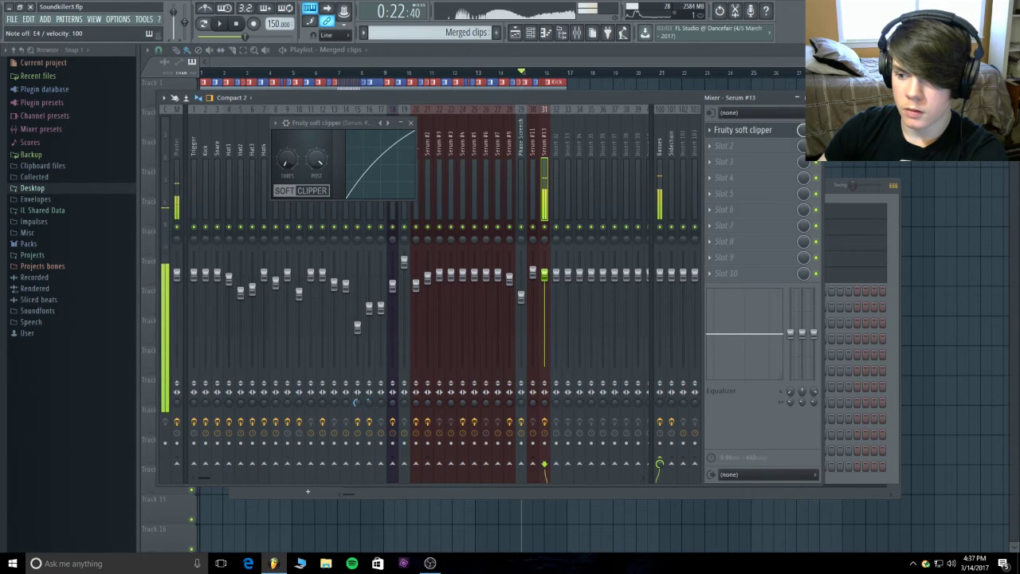
- Try Vocodex in slot 1 of Serum #13 in place of the soft clipper
click(714, 132)
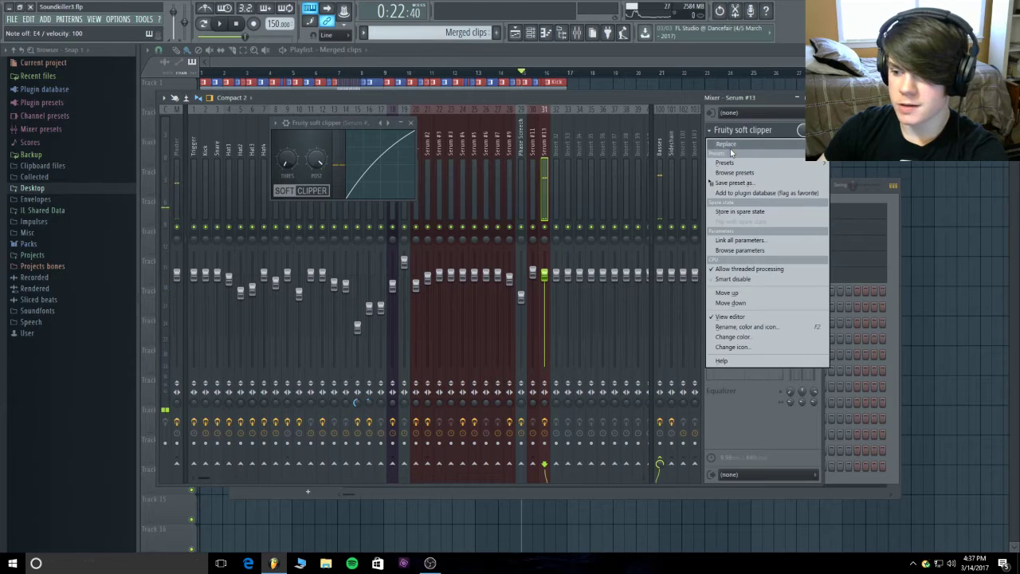
mouse_move(742, 143)
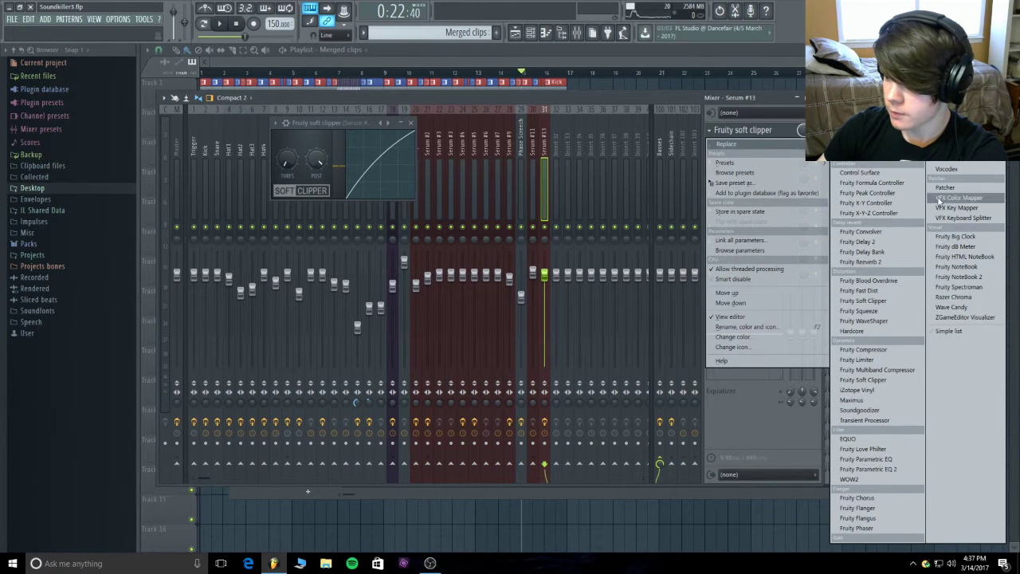
click(948, 169)
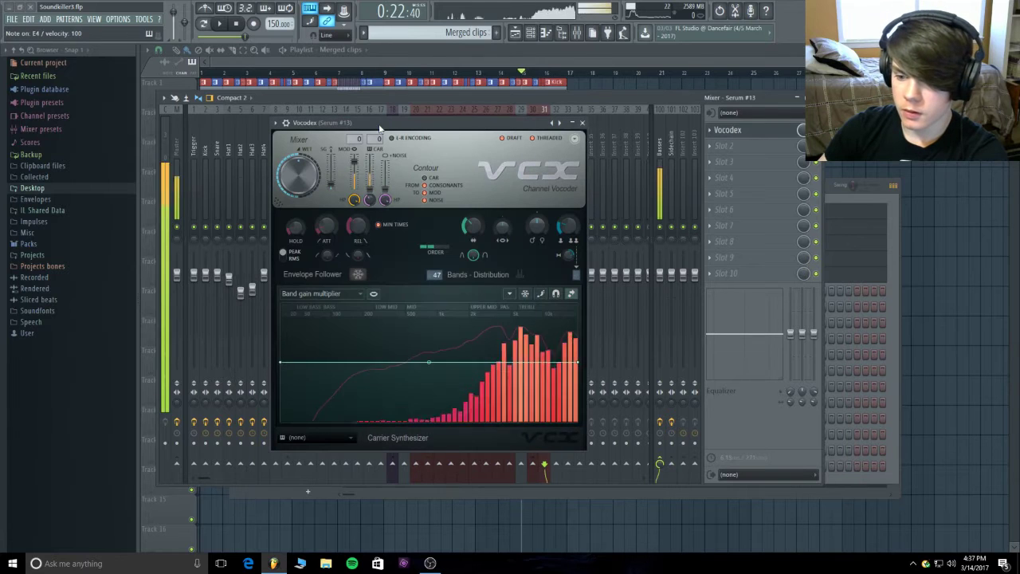
- Replace Vocodex with Fruity Reeverb 2 on Serum #13, raise its early reflections level, and lower its wet level
click(710, 130)
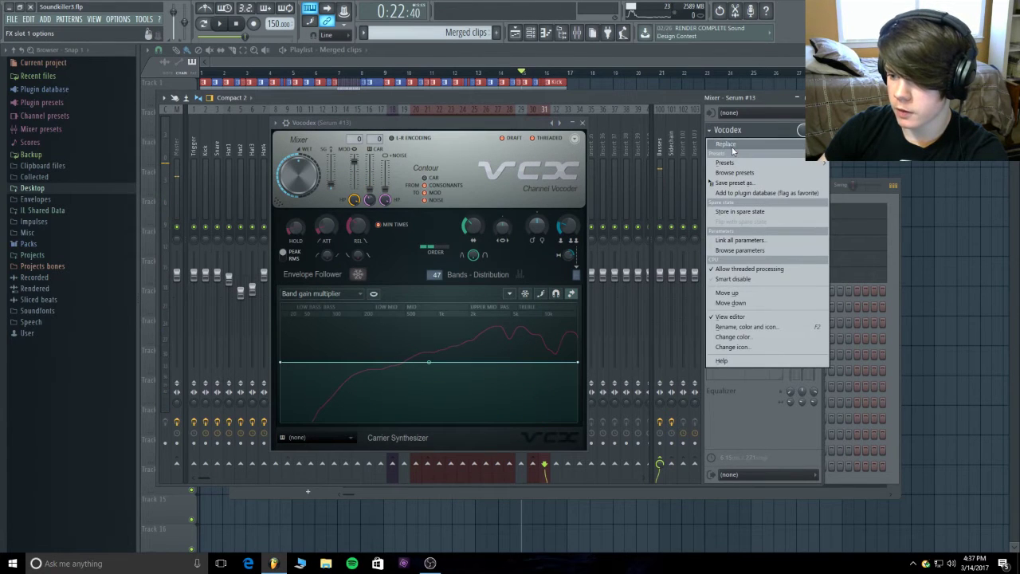
mouse_move(732, 147)
click(911, 256)
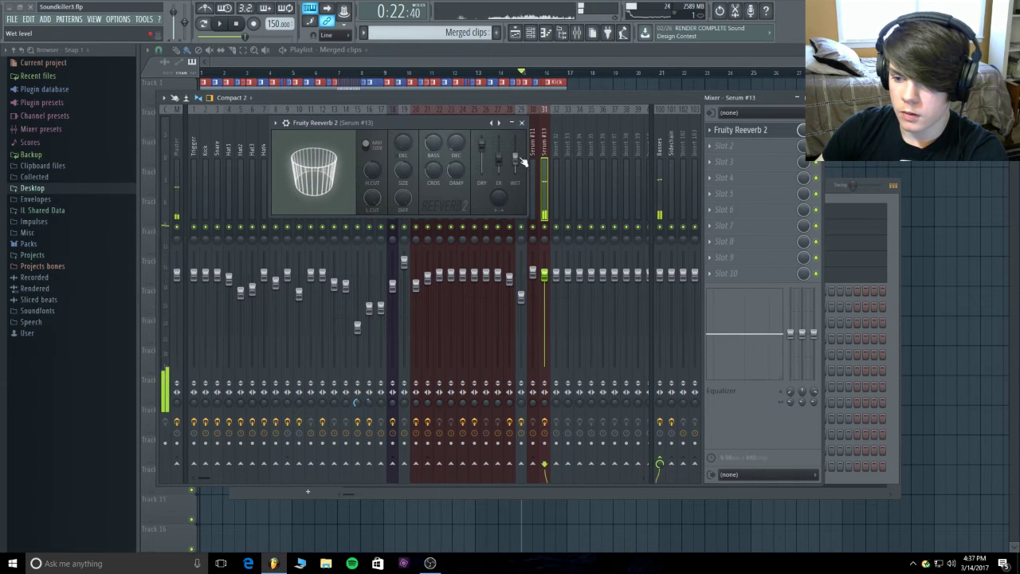
drag(522, 162, 522, 140)
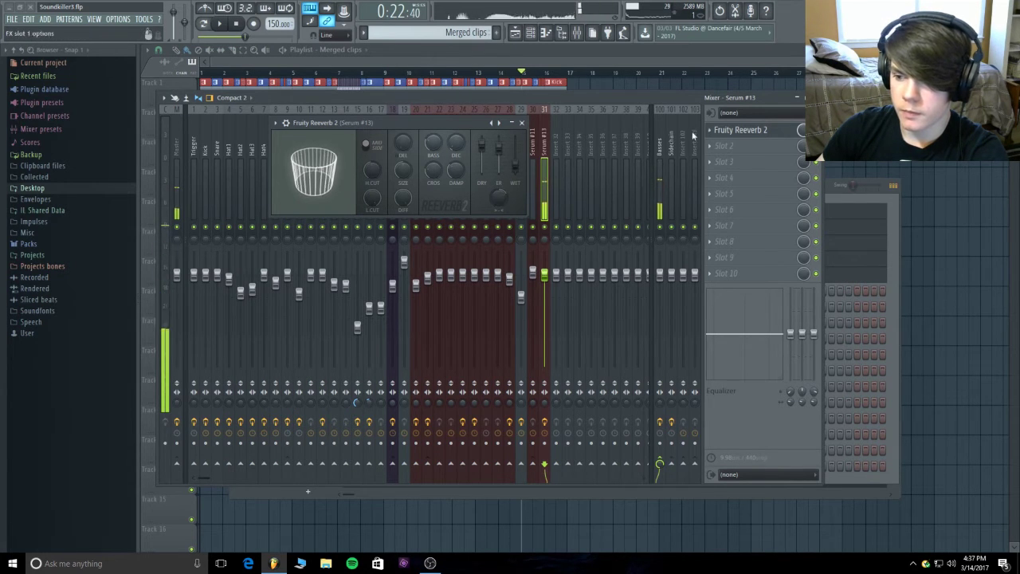
click(753, 132)
- Move the mixer to make room for the plugin list and load Dimension Expander into slot 2 of Serum #13
click(724, 146)
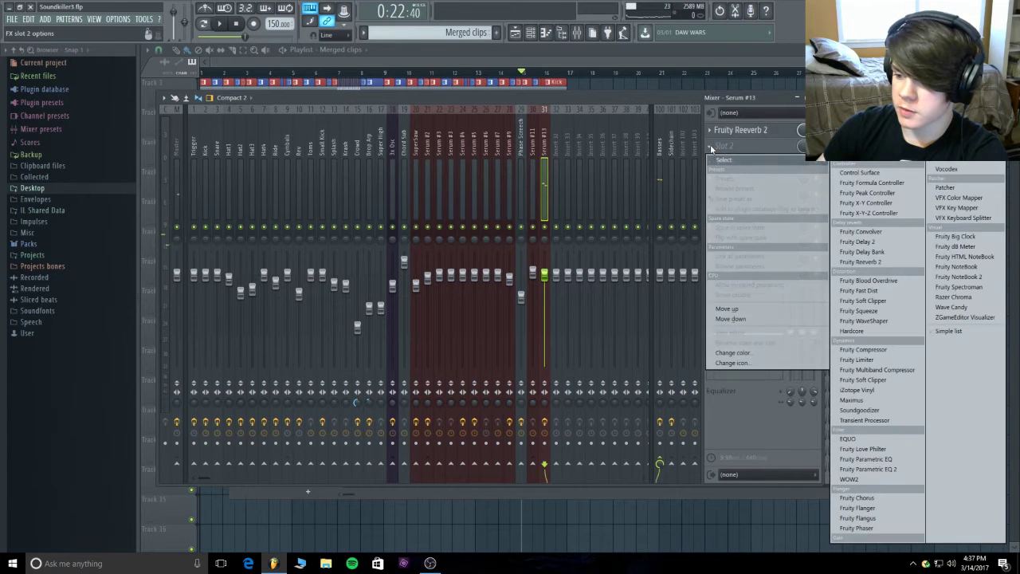
click(769, 102)
drag(767, 96, 644, 127)
click(594, 177)
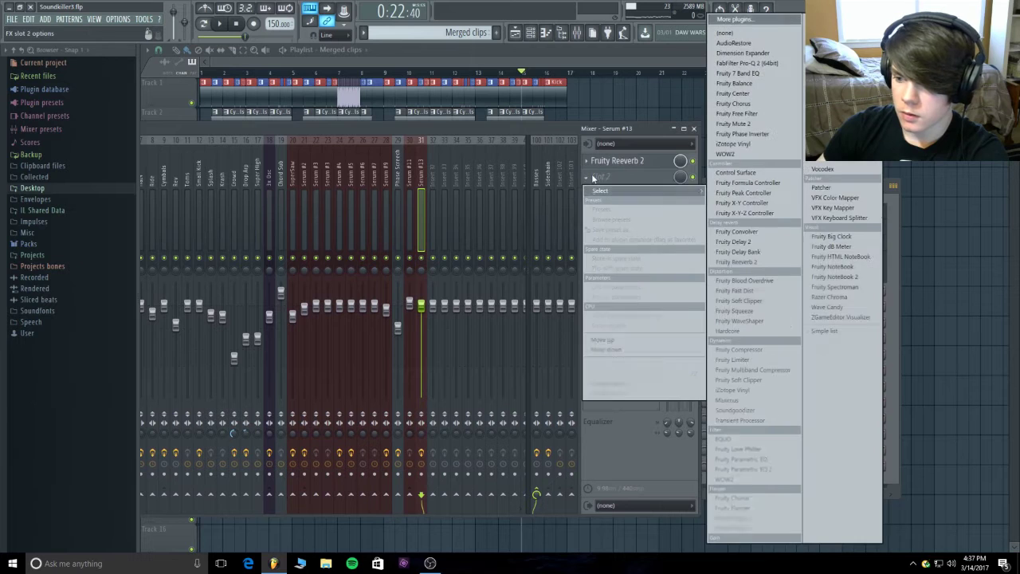
click(749, 52)
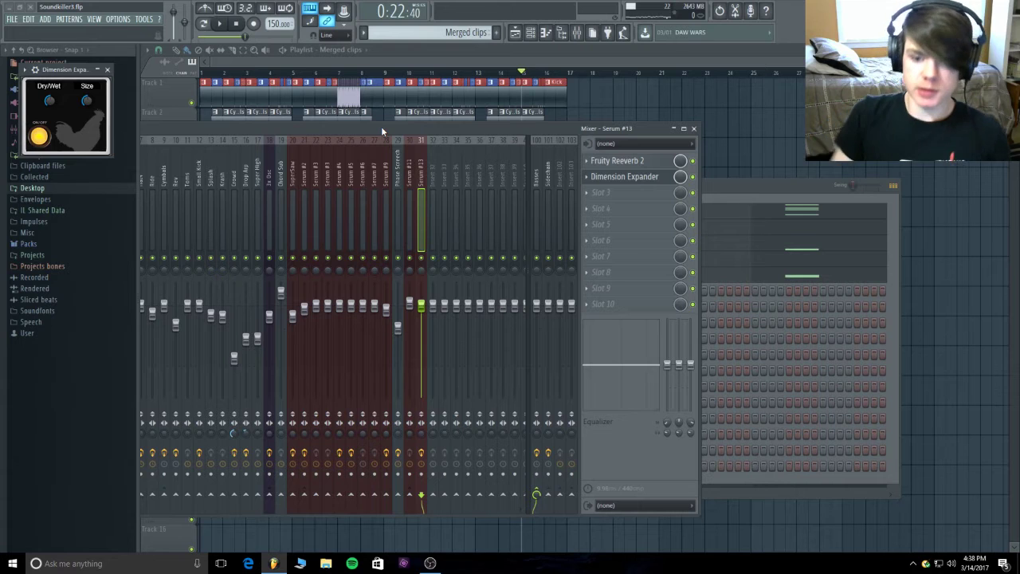
- Reduce Dimension Expander's Size to minimum and set a low Dry/Wet amount while auditioning the Serum #13 sound
key(c)
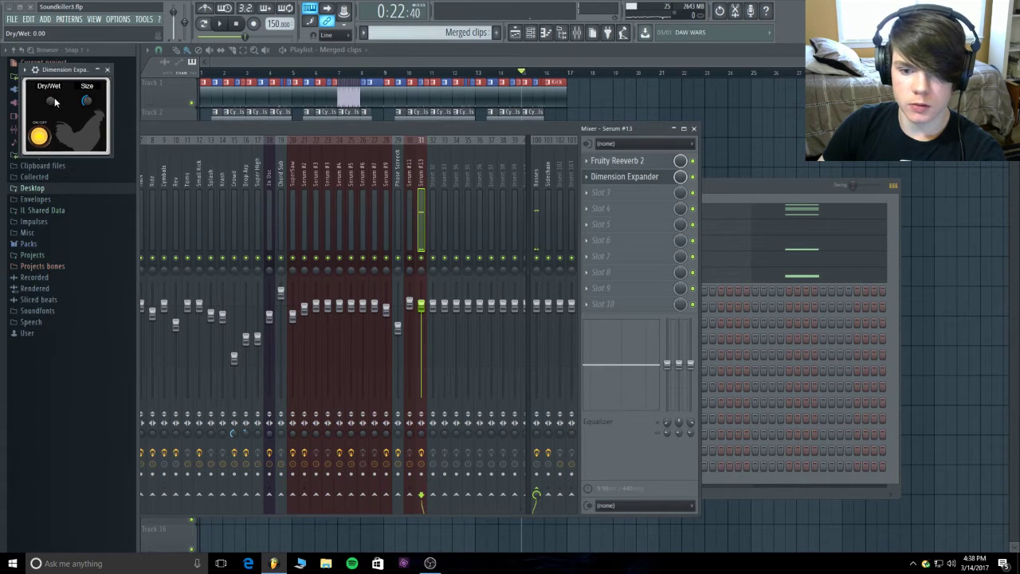
drag(50, 100, 56, 47)
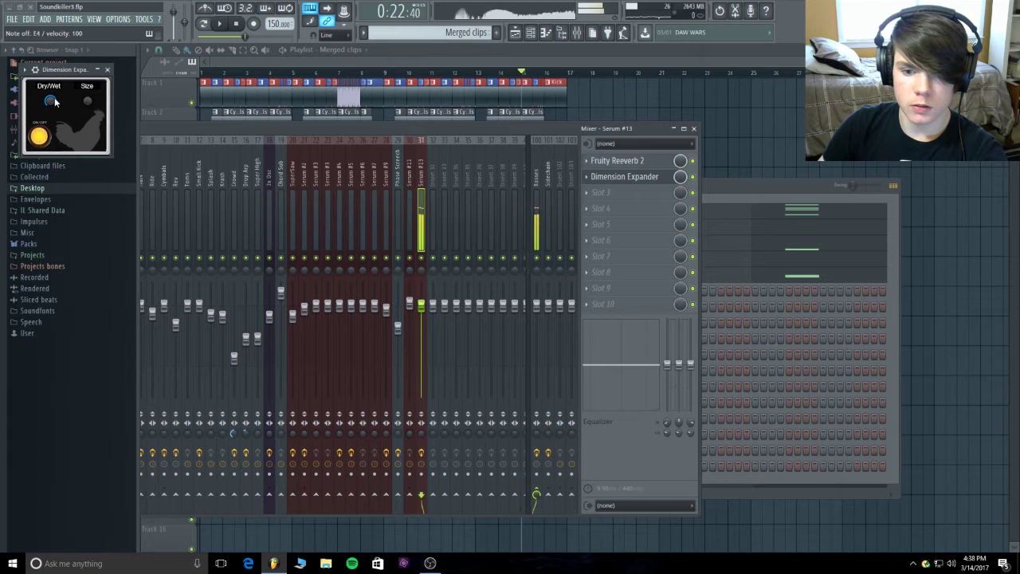
drag(56, 101, 49, 146)
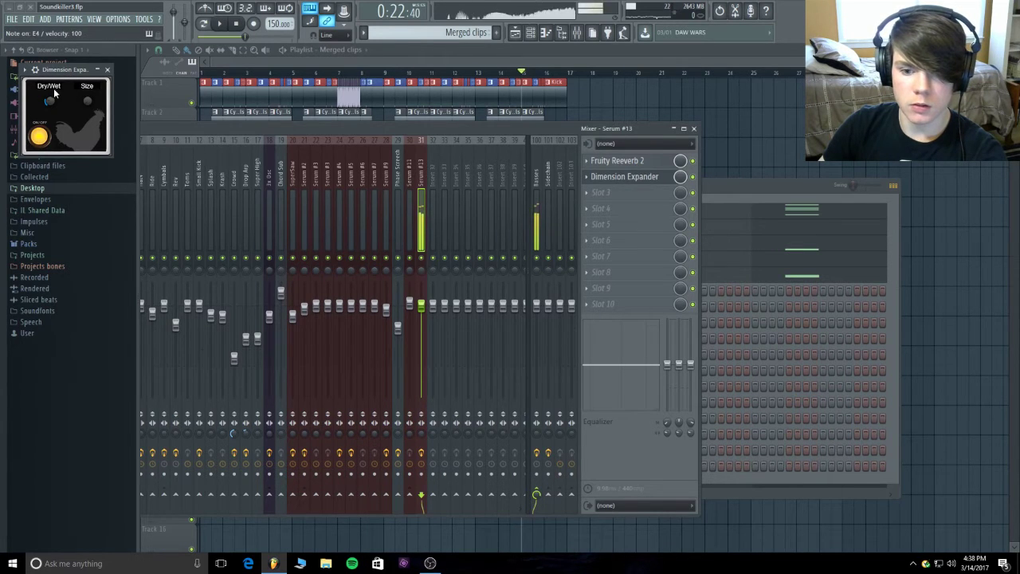
- Insert Fruity Parametric EQ 2 ahead of Dimension Expander on Serum #13 and set band 1 as a high pass at about 190 Hz
click(613, 182)
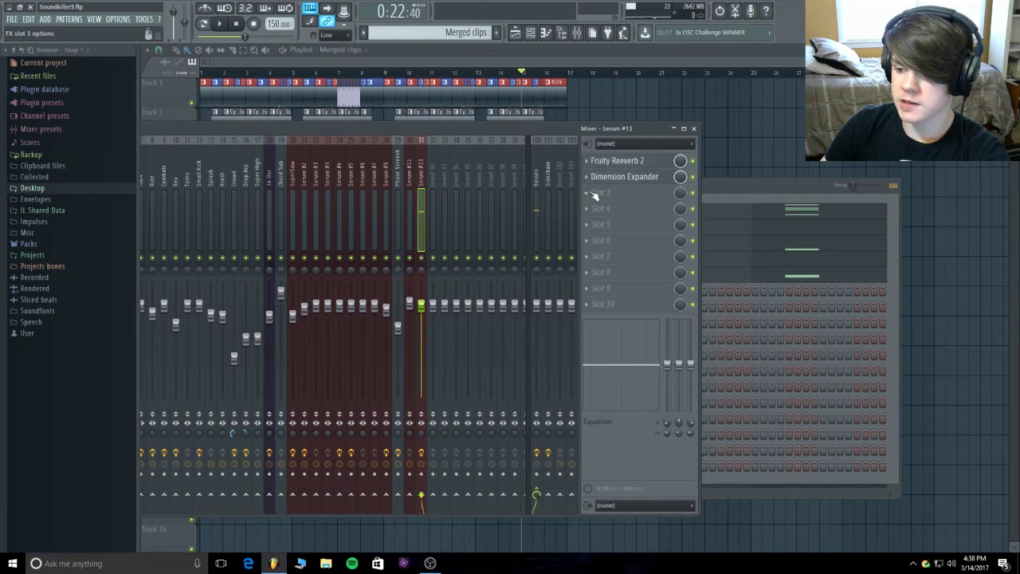
click(604, 187)
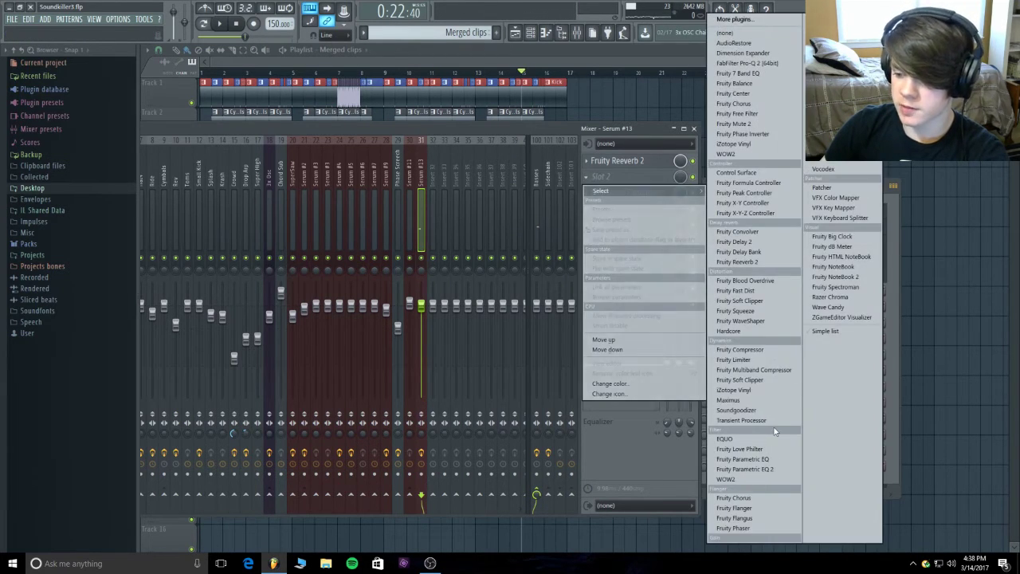
click(768, 470)
drag(295, 77, 434, 117)
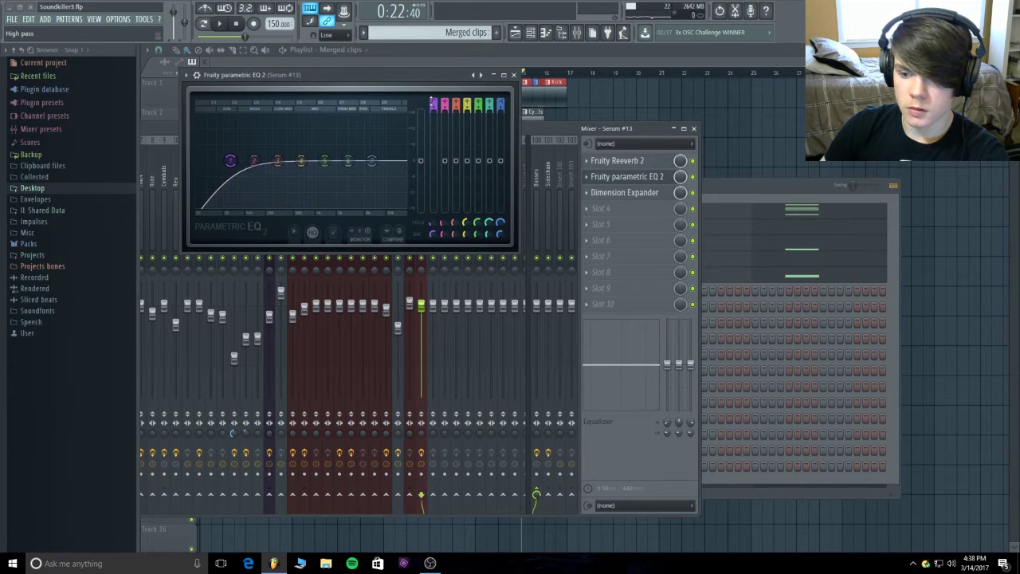
drag(230, 160, 259, 162)
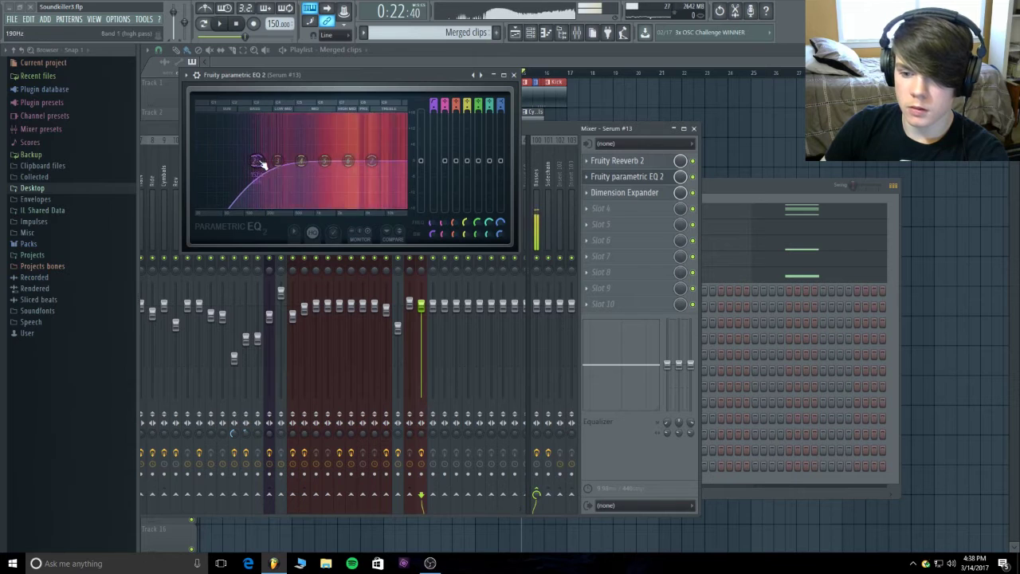
- Move Fruity Reeverb 2 to slot 3 of Serum #13, and raise the Parametric EQ 2 high-pass cutoff with a slight band 3 dip
drag(654, 176, 628, 181)
click(614, 165)
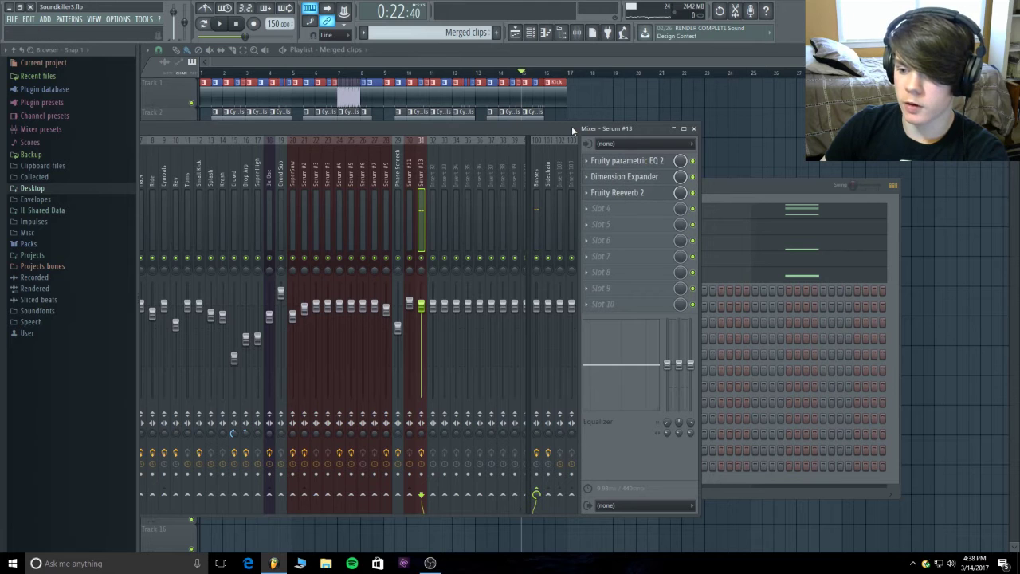
click(626, 161)
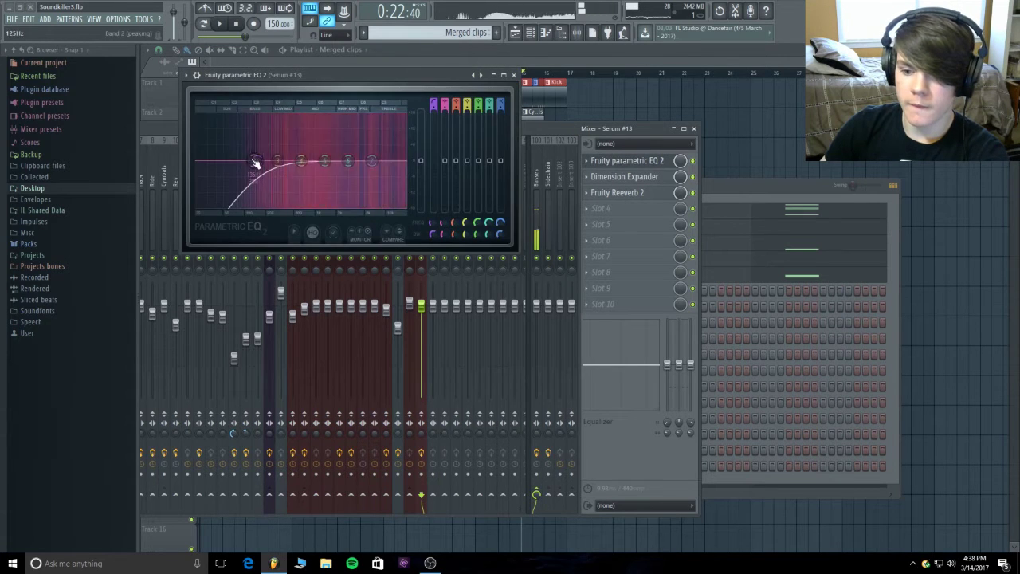
drag(256, 163, 267, 163)
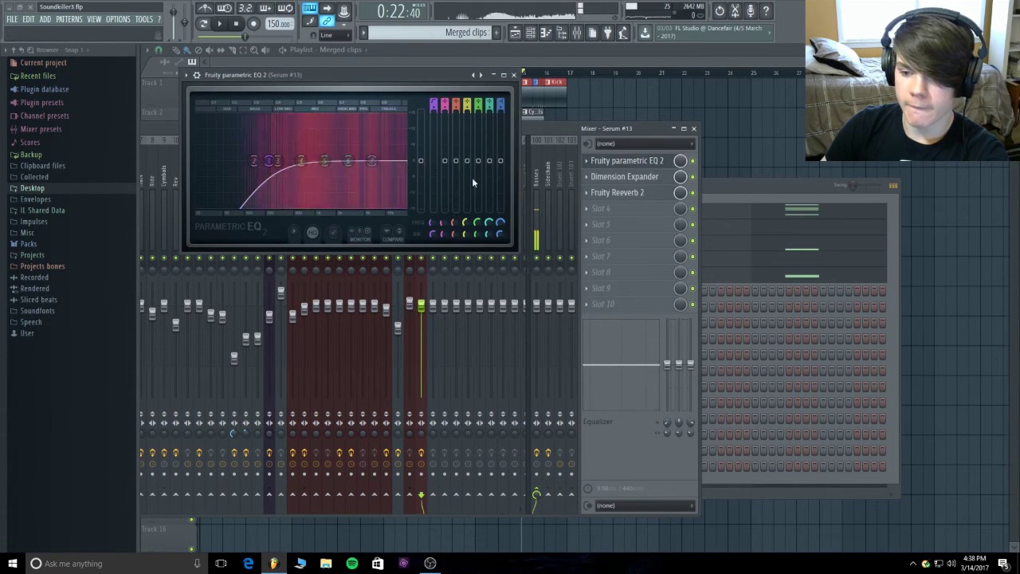
mouse_move(273, 162)
mouse_down()
mouse_move(275, 125)
mouse_move(297, 189)
mouse_move(280, 168)
mouse_up()
- Compare Serum #13 with its effects bypassed and re-enabled, and set Fruity Reeverb 2's wet level to 21%
click(692, 161)
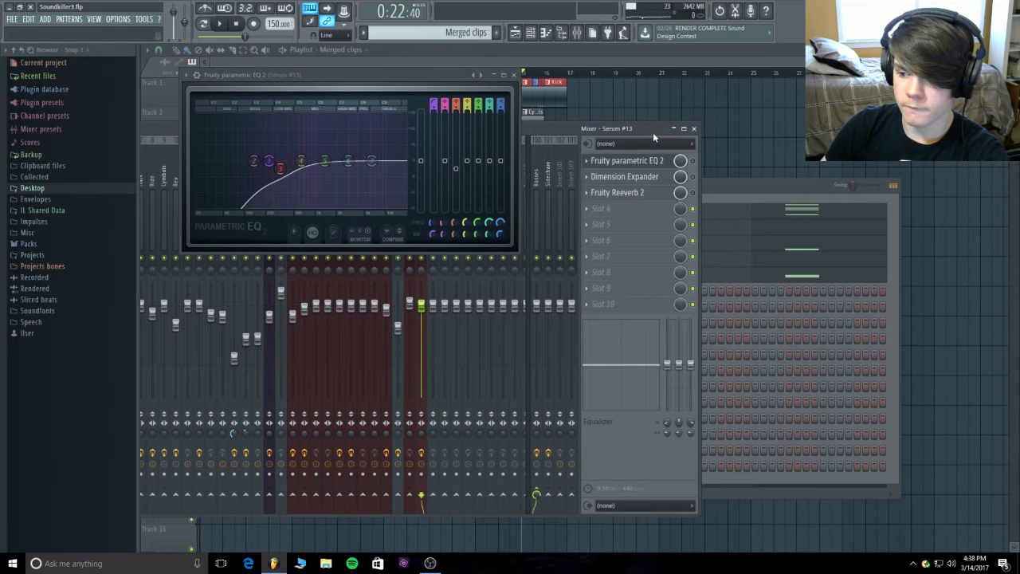
click(693, 162)
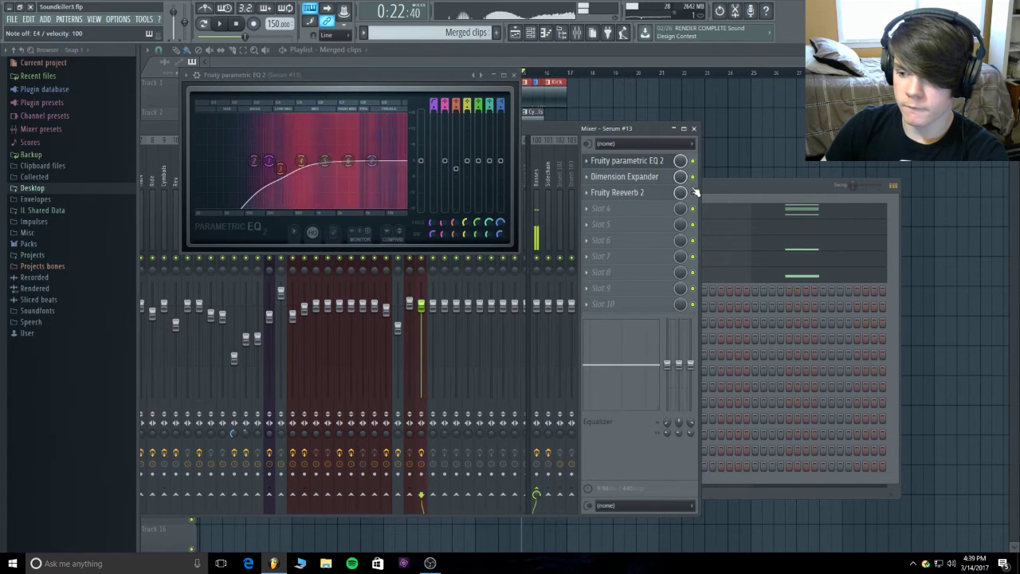
click(650, 162)
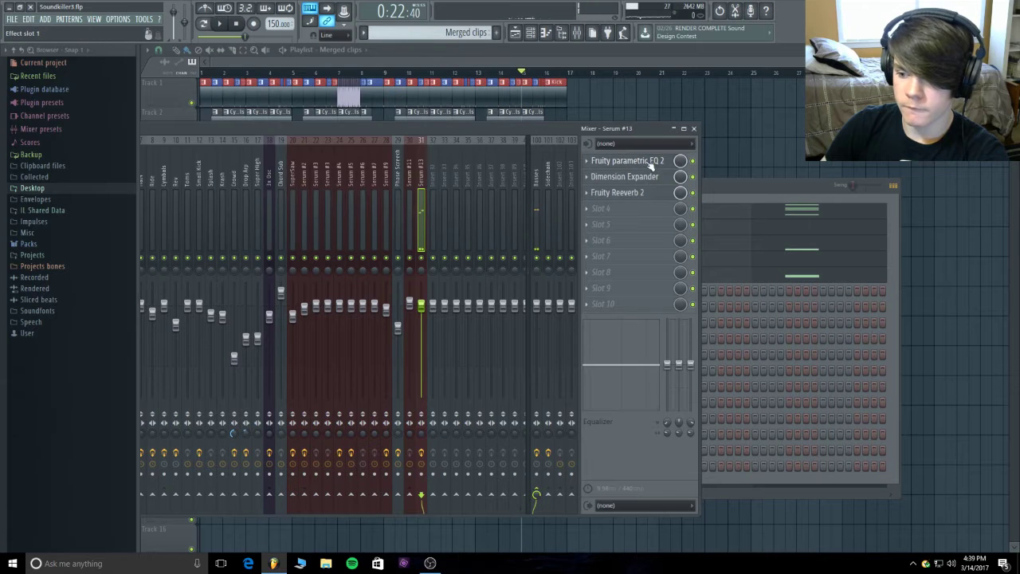
click(652, 193)
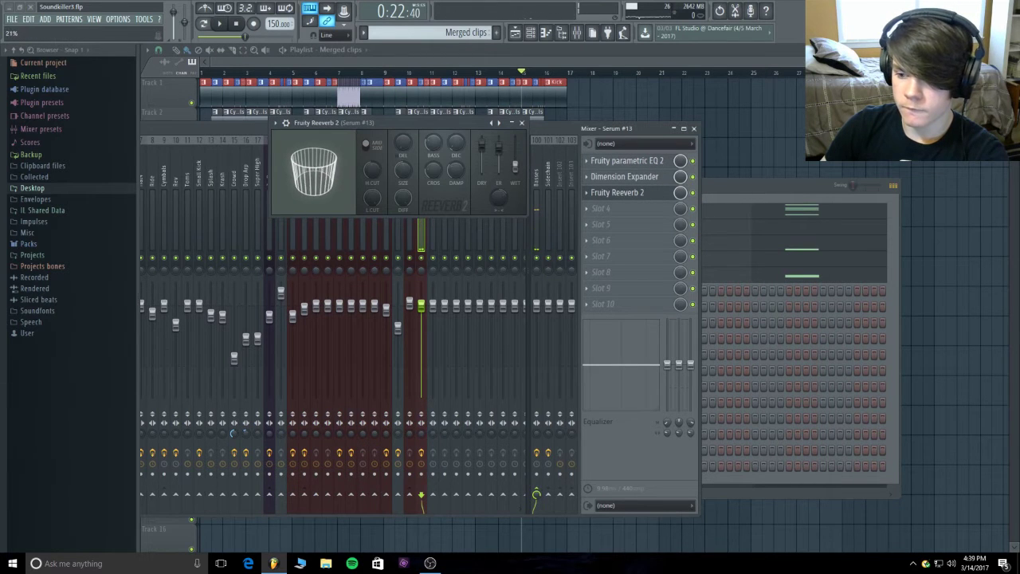
click(522, 123)
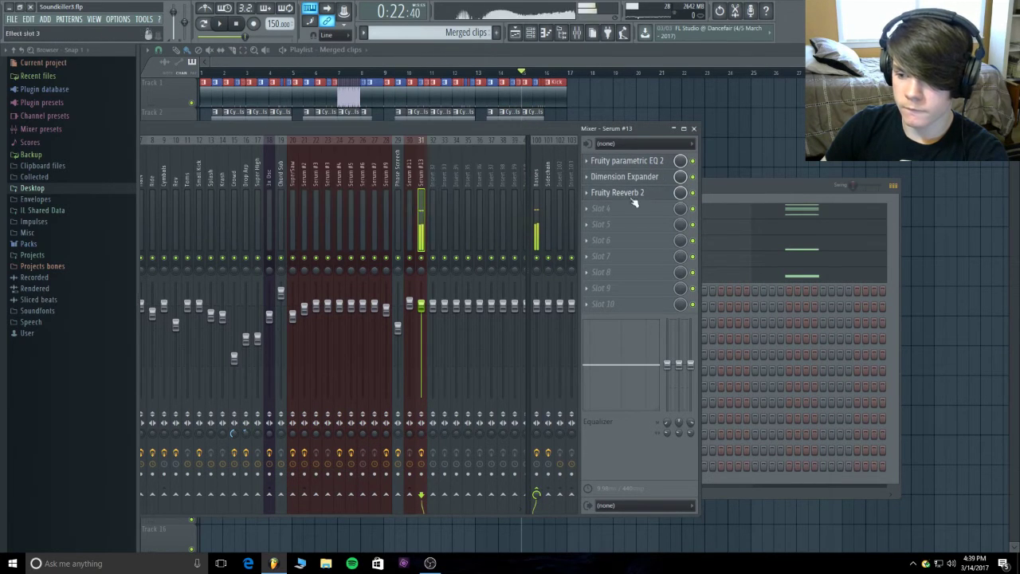
- Try a high-frequency boost with a second Fruity Parametric EQ 2 in slot 4 of Serum #13, and remove the plugin
click(591, 208)
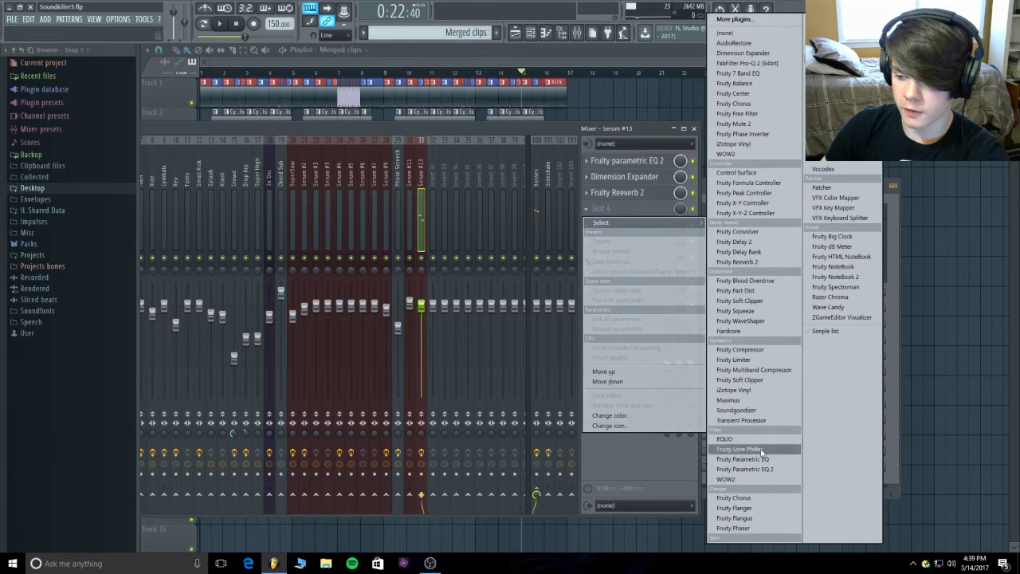
click(760, 471)
drag(197, 183, 239, 177)
right_click(239, 186)
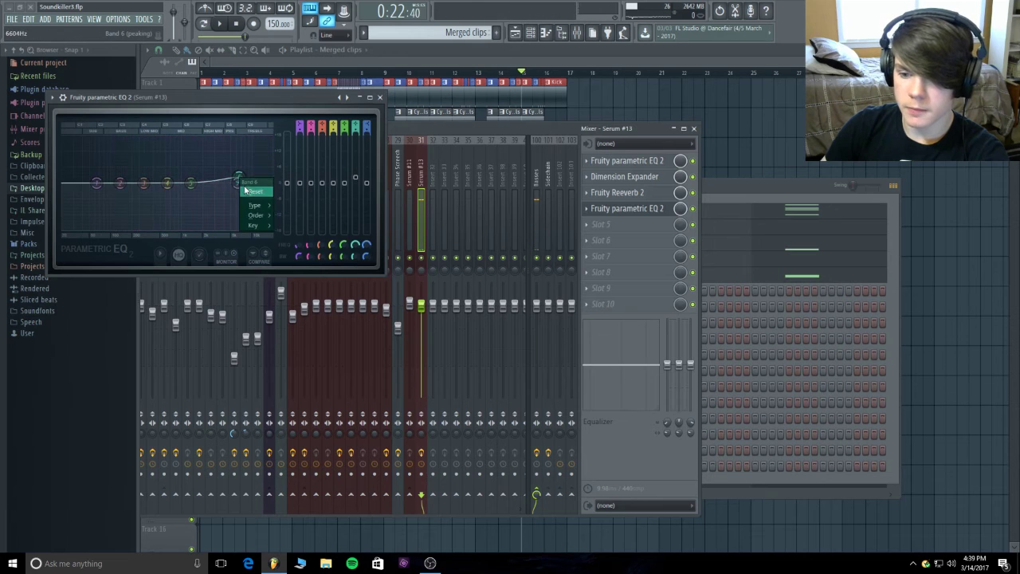
click(586, 209)
mouse_move(606, 223)
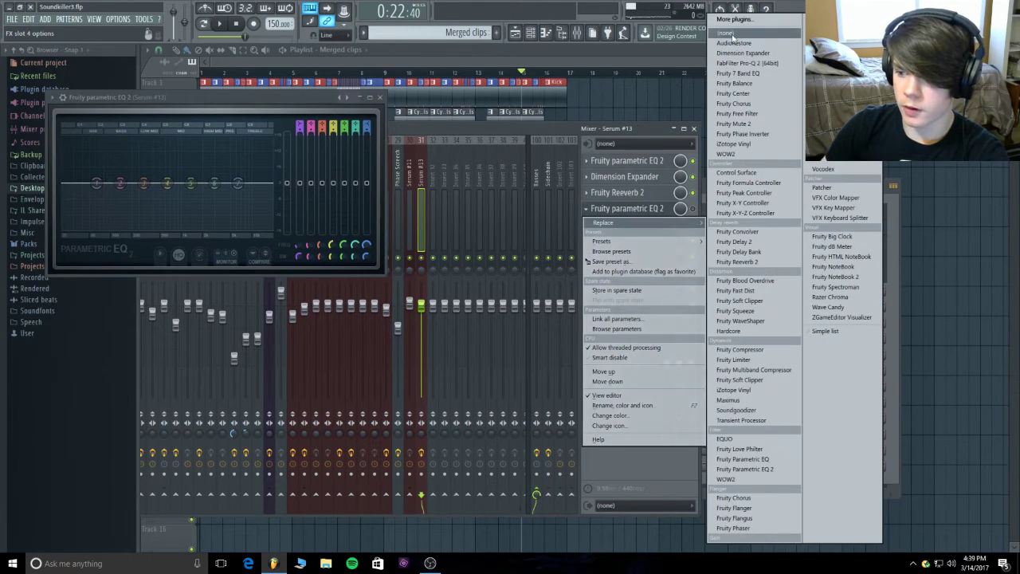
click(732, 34)
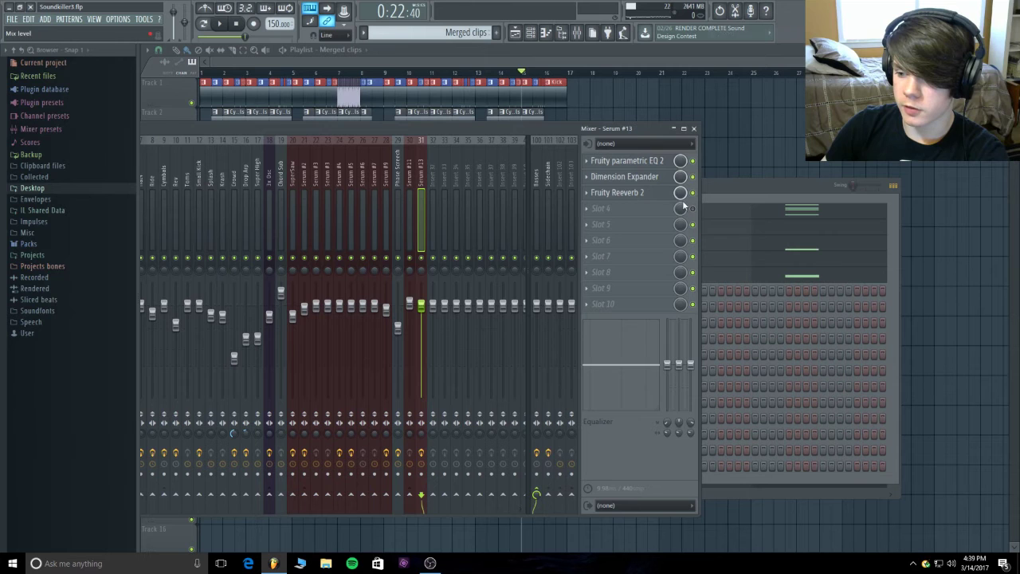
- Play the arrangement from around bar 9 to review the second half of the drop
click(379, 74)
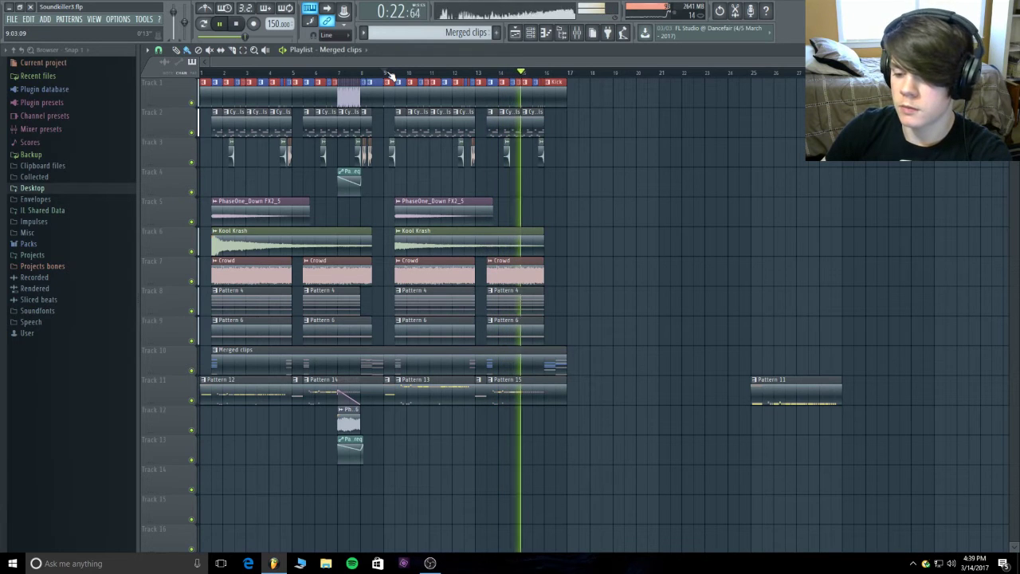
key(space)
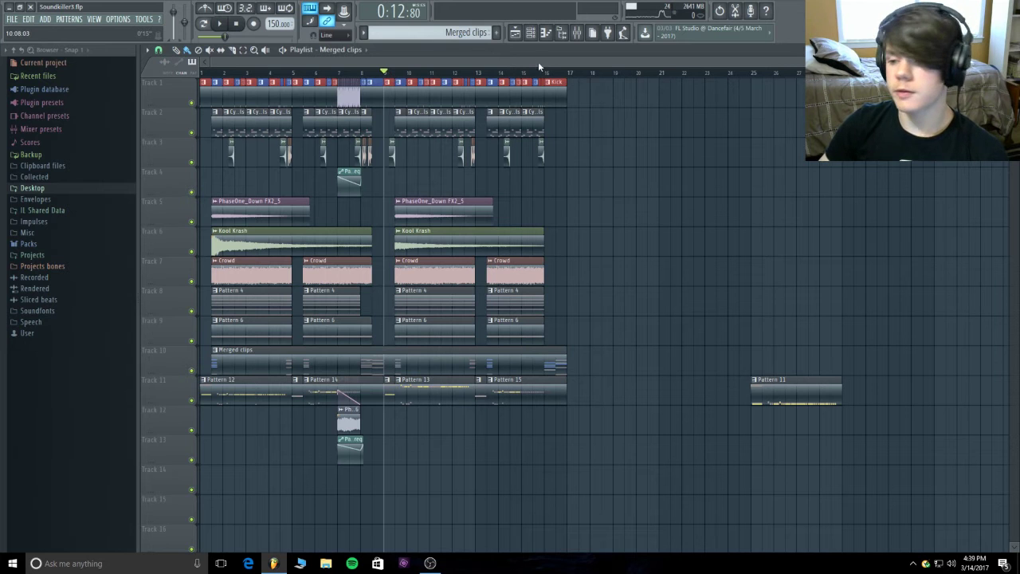
drag(770, 61, 611, 74)
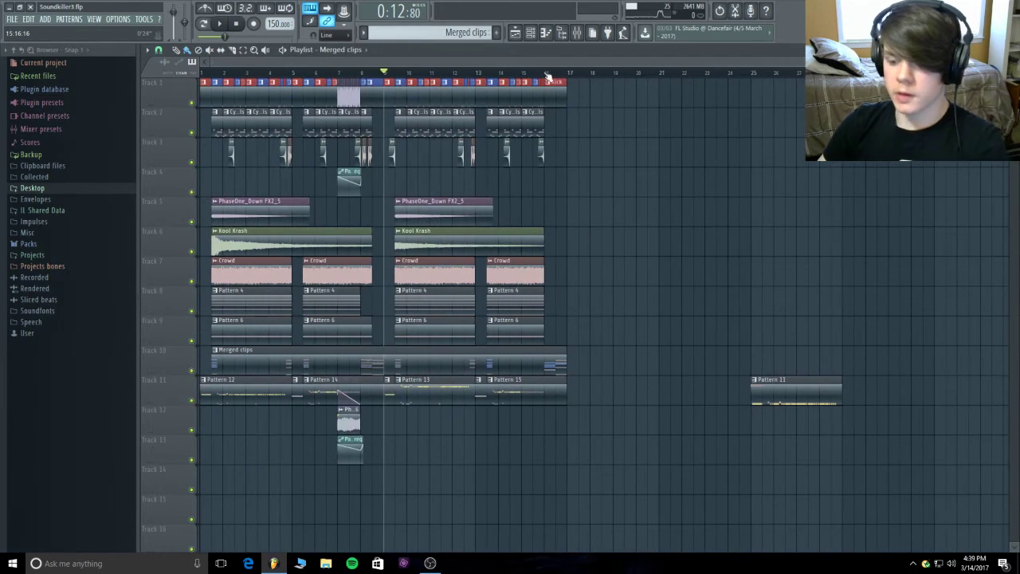
key(space)
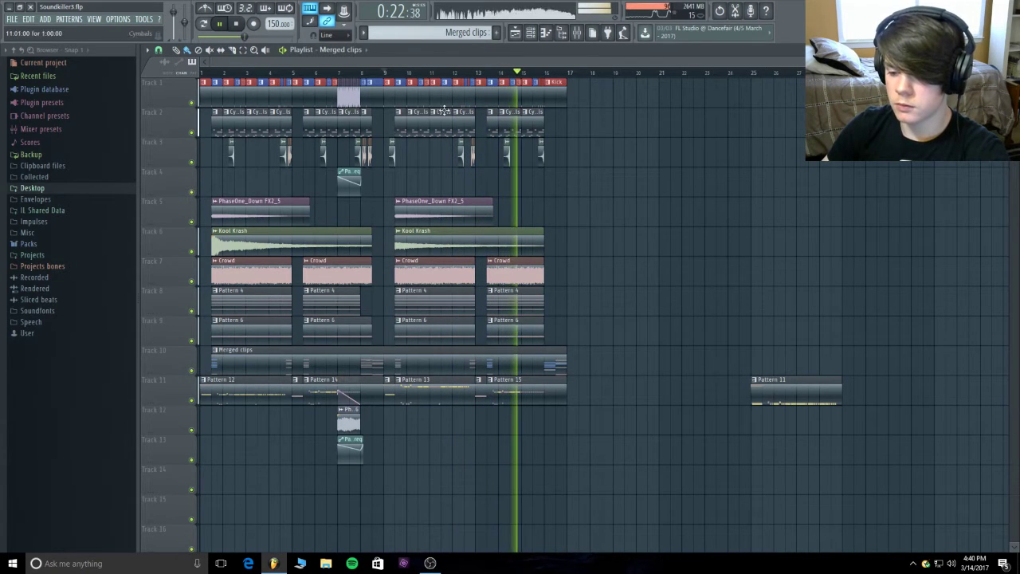
key(space)
- Open Pattern 15 and audition it on its own from the channel rack
double_click(494, 381)
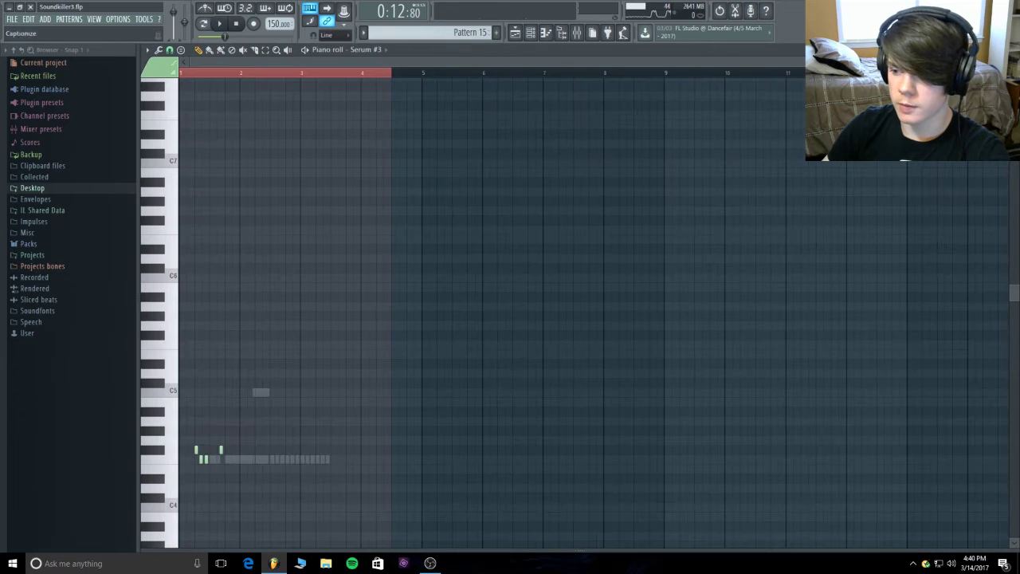
key(Escape)
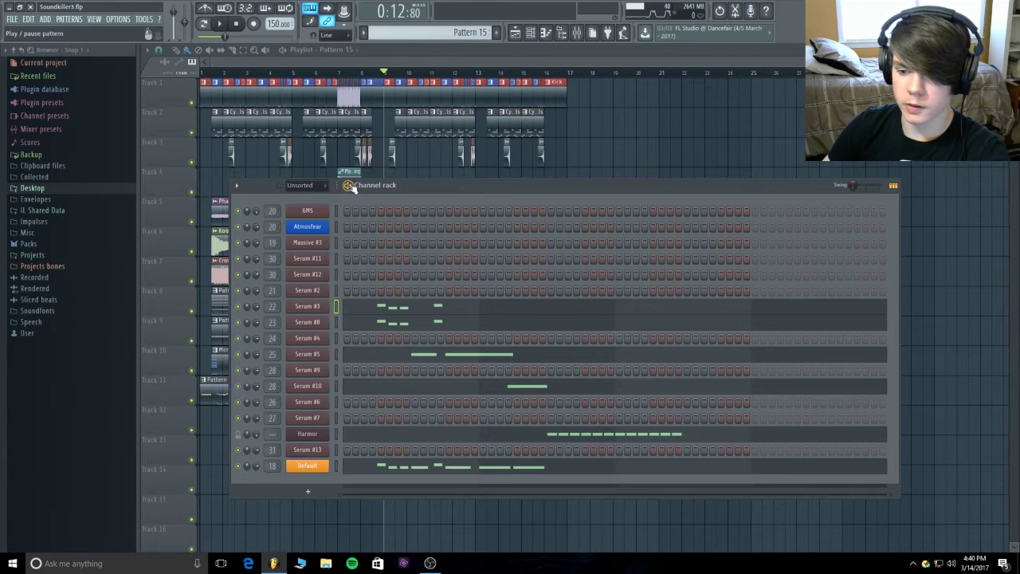
key(space)
key(space)
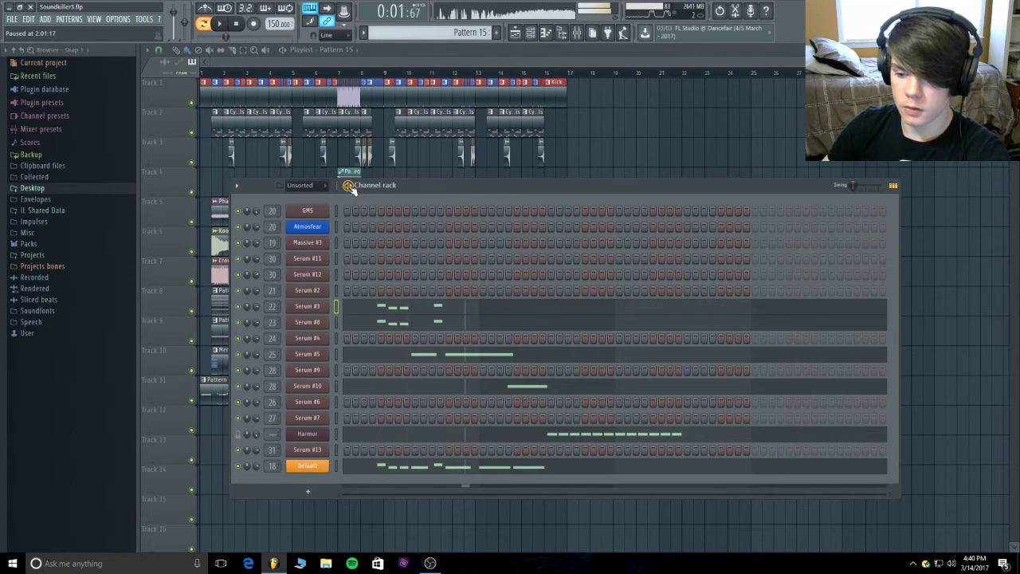
- Open Serum #5's notes in Pattern 15 and try to revert the last edit to its muted F4 note at 1:13
click(456, 357)
drag(245, 469, 243, 461)
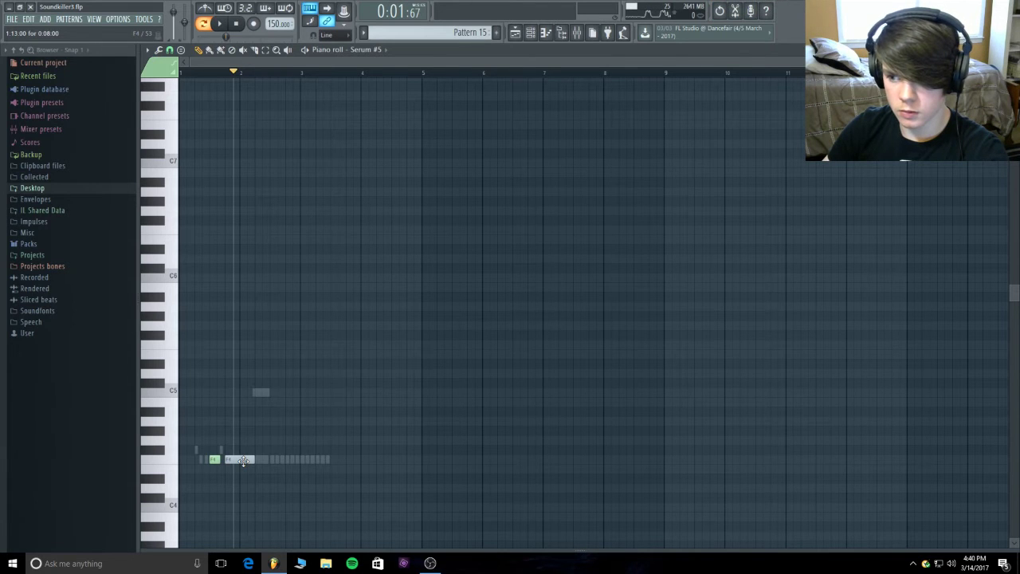
click(28, 19)
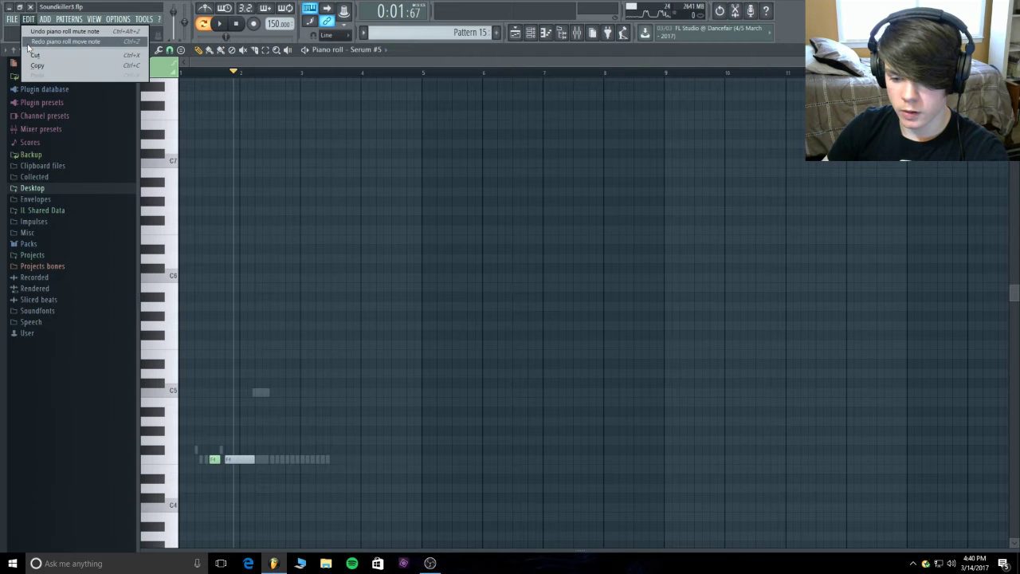
click(28, 48)
- Delete the muted F4 note at 1:13 from Serum #5's part in Pattern 15 and return to the channel rack
scroll(748, 67, right, 1)
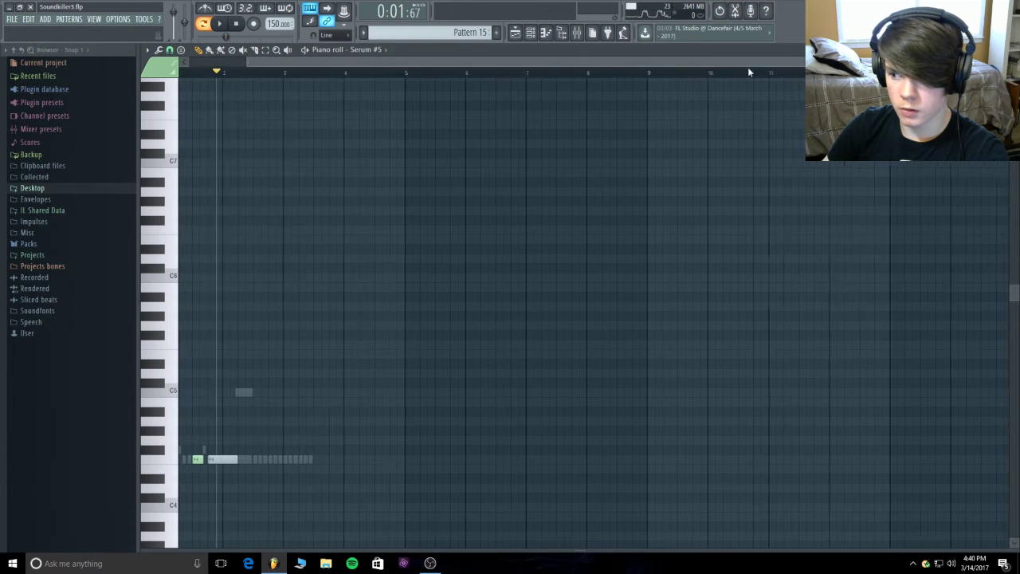
scroll(748, 72, right, 2)
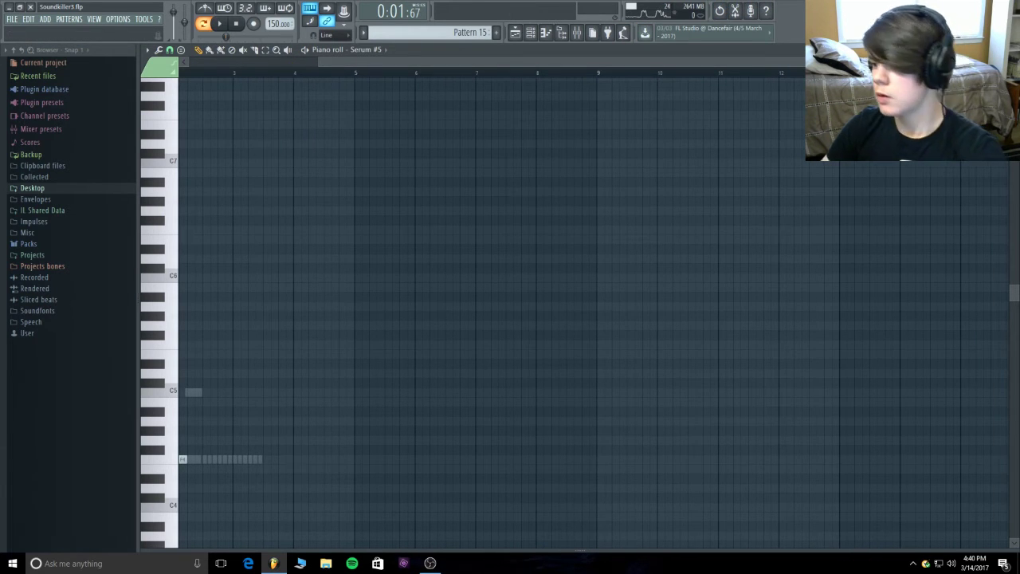
scroll(622, 98, up, 4)
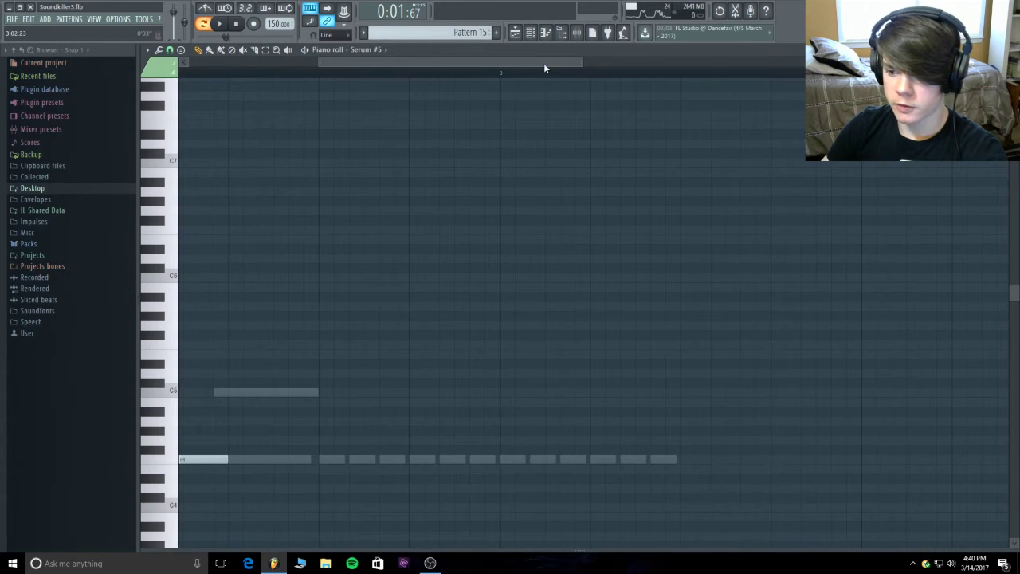
drag(545, 68, 417, 231)
drag(479, 433, 477, 479)
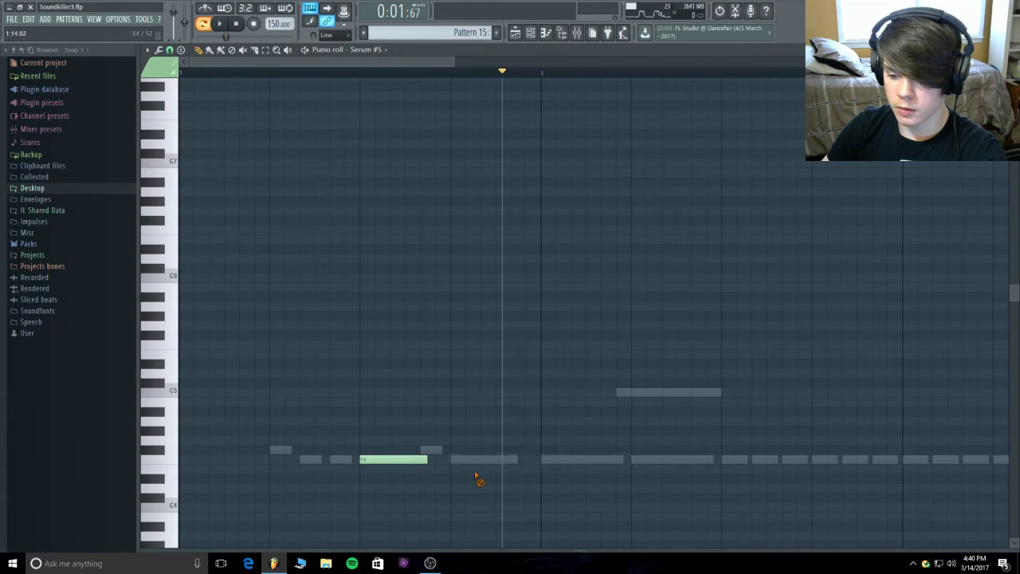
key(ctrl+z)
key(ctrl+z)
key(ctrl+z)
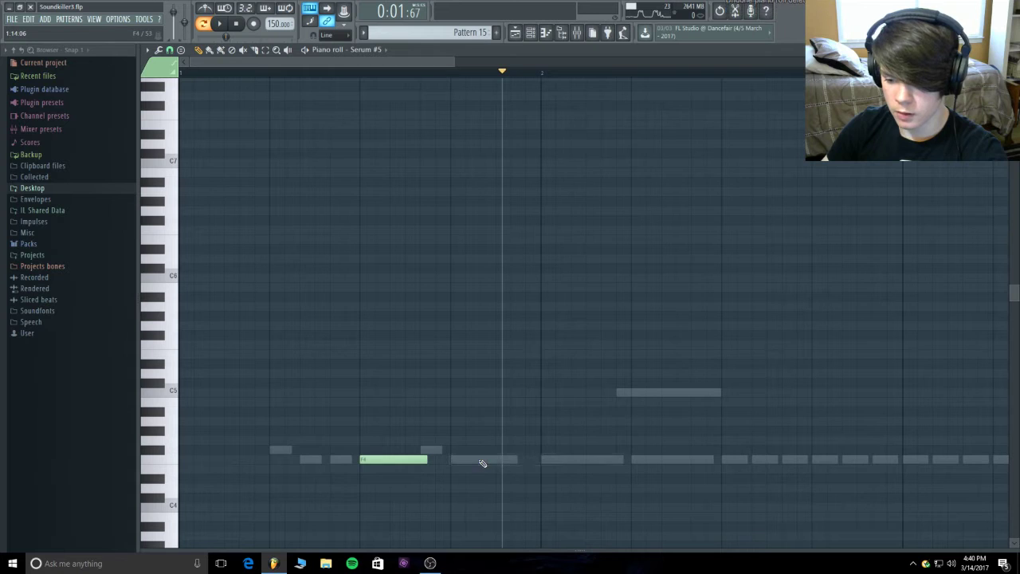
drag(600, 484, 621, 443)
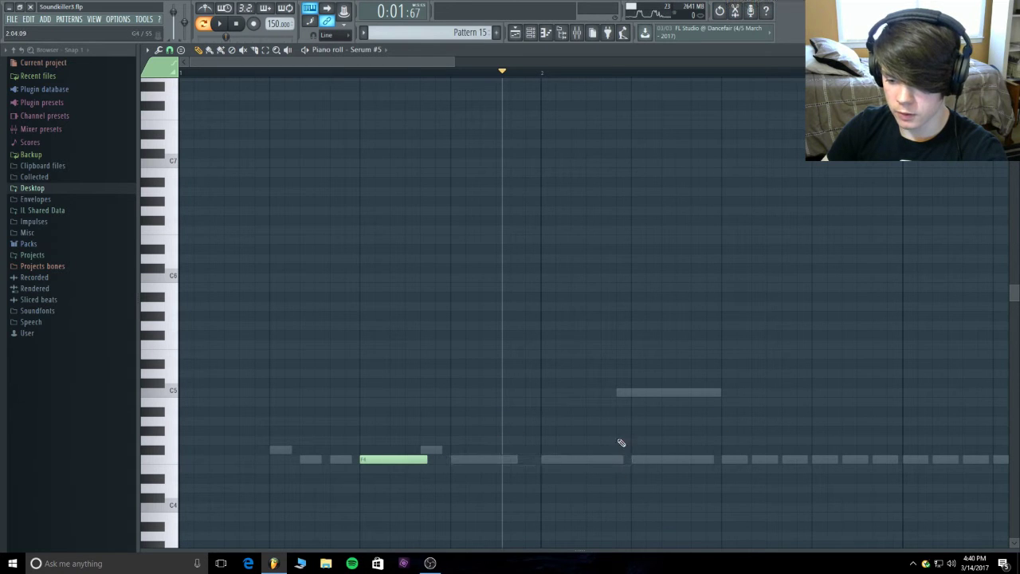
key(ctrl+z)
key(ctrl+z)
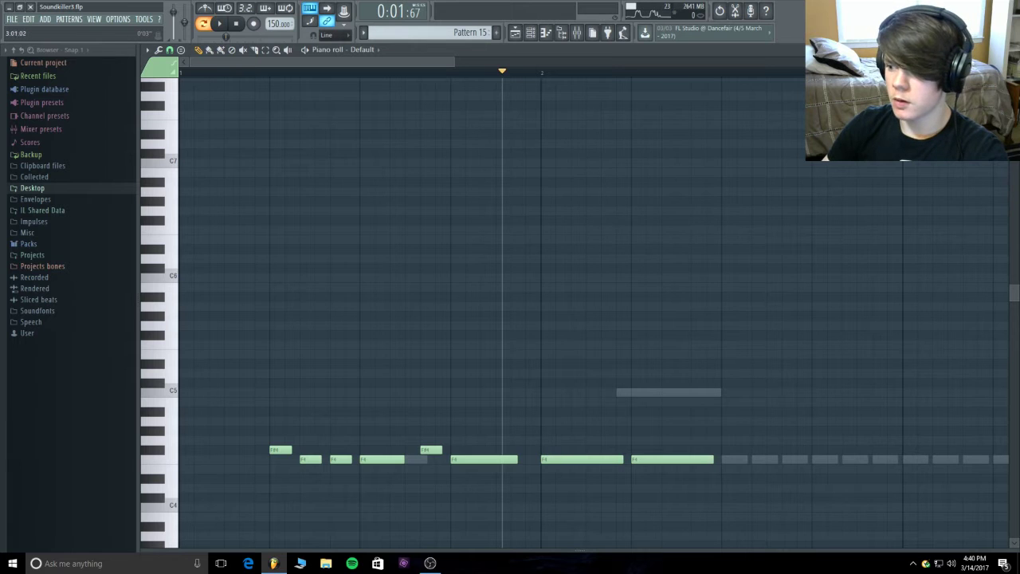
key(Escape)
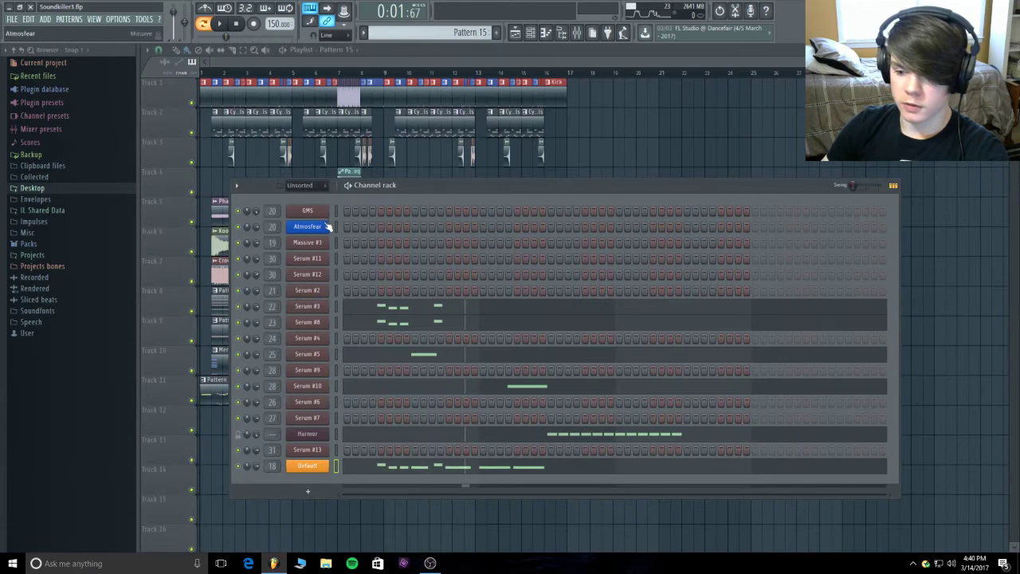
- Play back Pattern 15 to hear it without the long Serum #5 note, and stop playback
key(space)
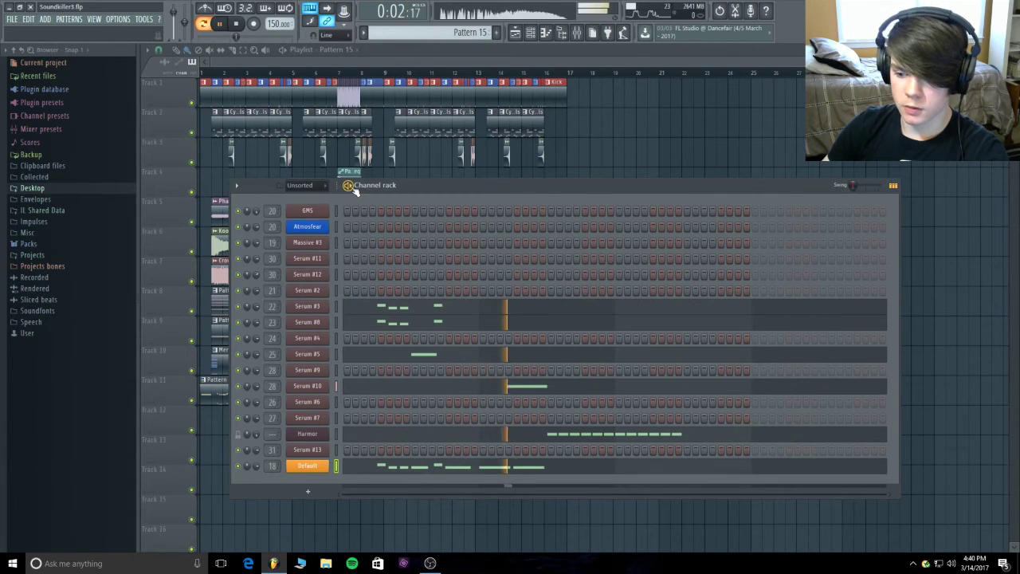
key(space)
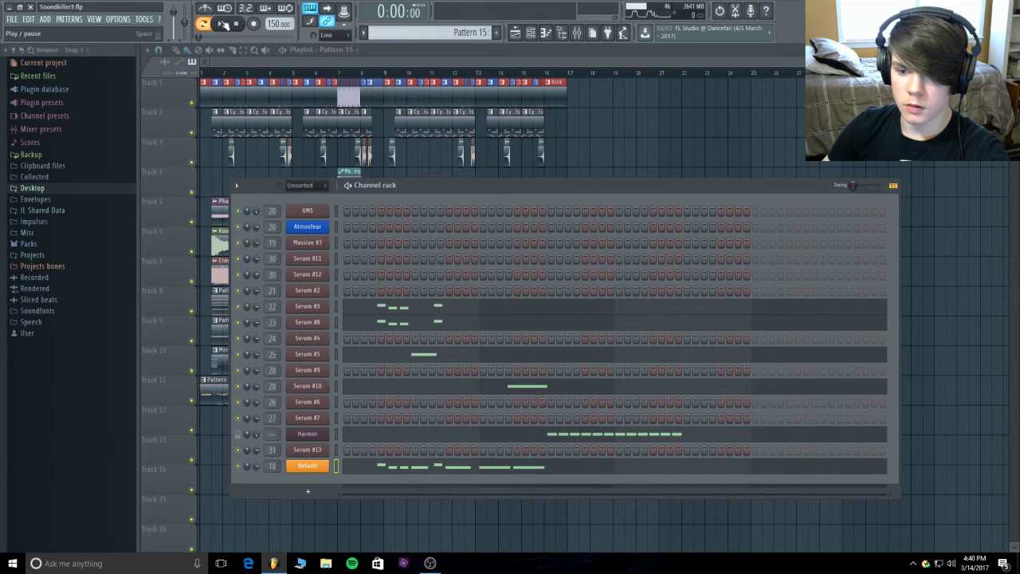
click(234, 26)
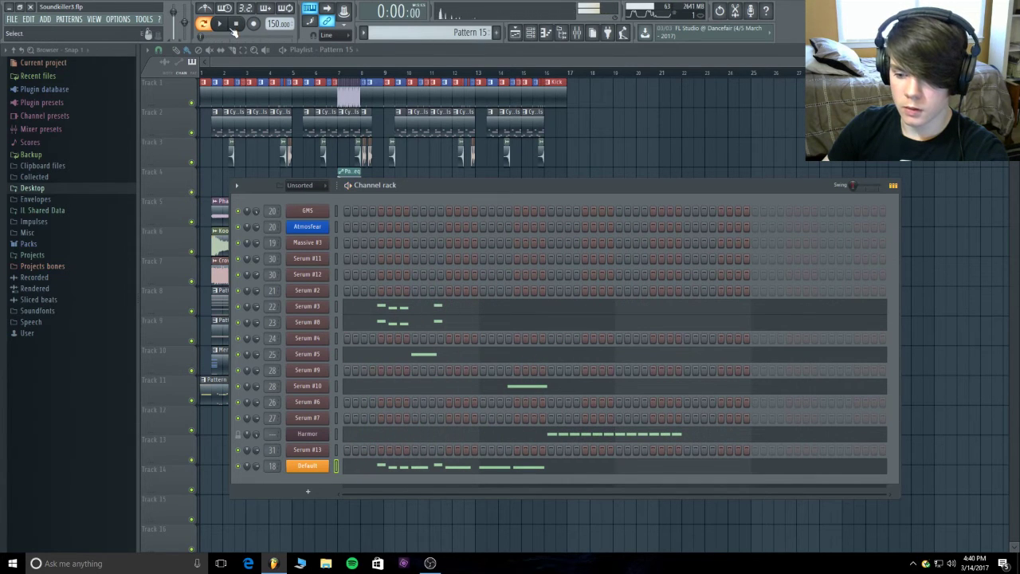
- Draw a long F4 note at 1:13 in Serum #5, lasting 0:08:08, and play the pattern
click(424, 356)
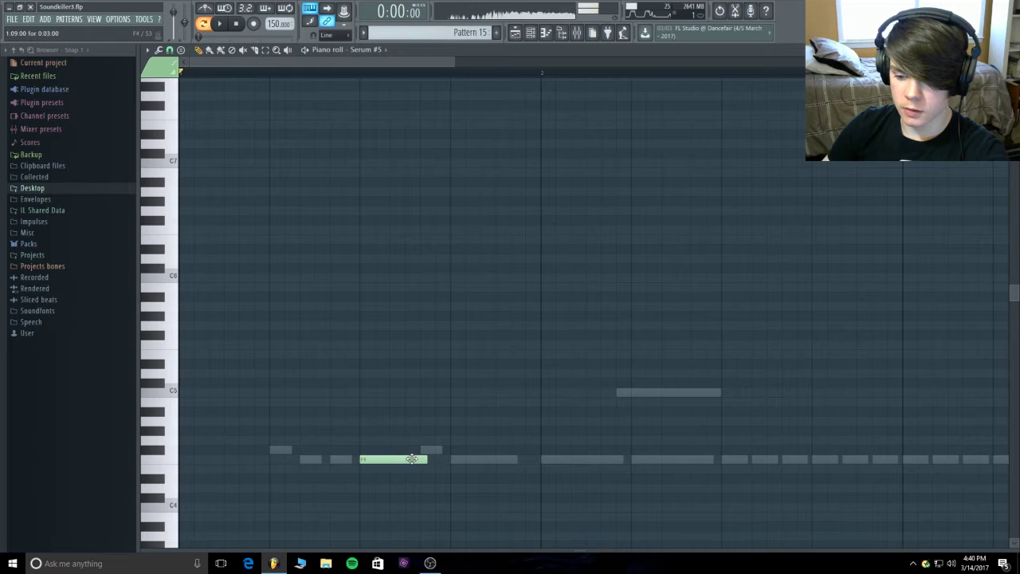
click(453, 461)
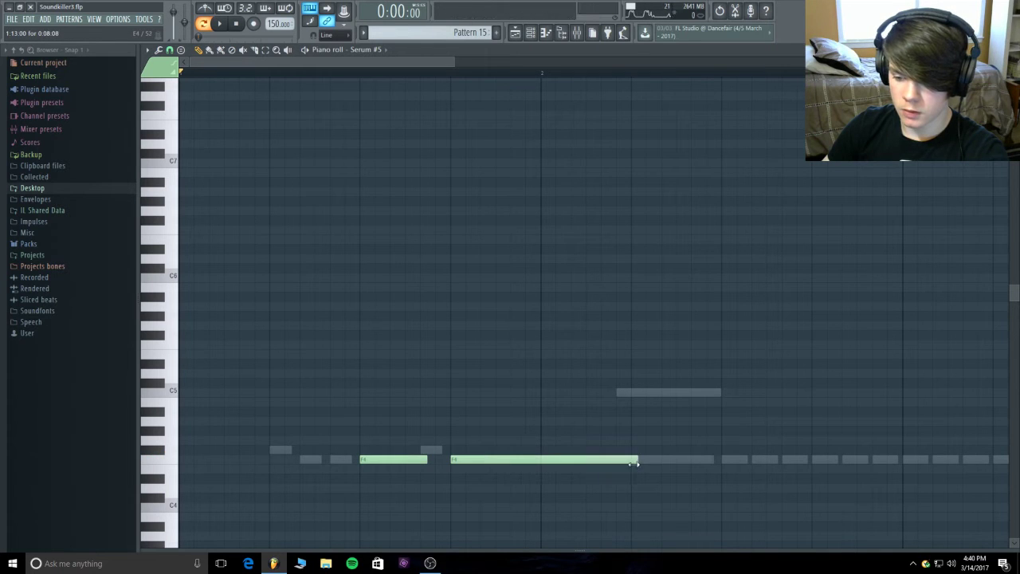
click(223, 25)
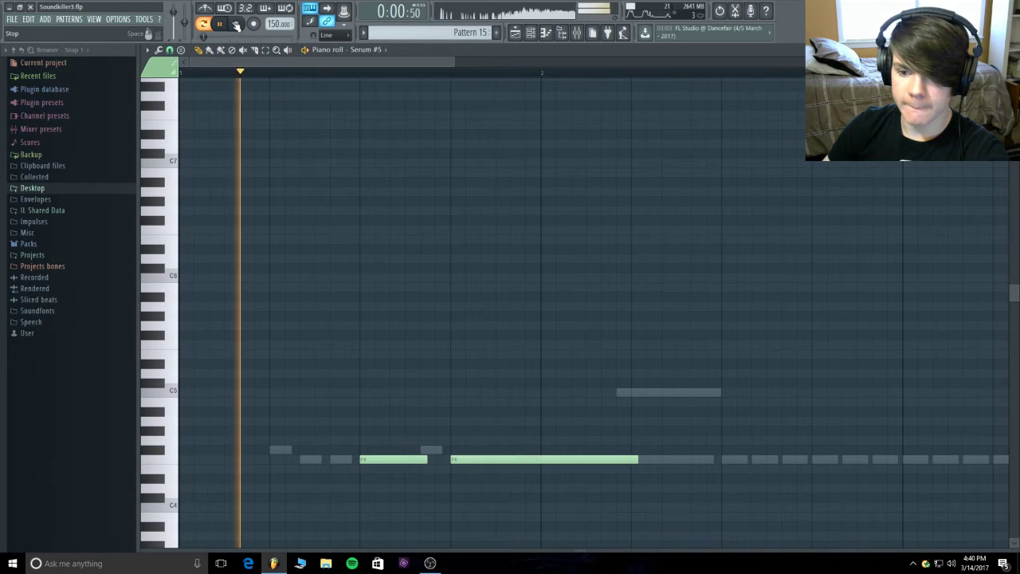
- Rework Serum #5's long F4 into consecutive notes: 0:02:00 each at 1:13 and 1:15, and a one-beat note at bar 2, and play Pattern 15
click(236, 24)
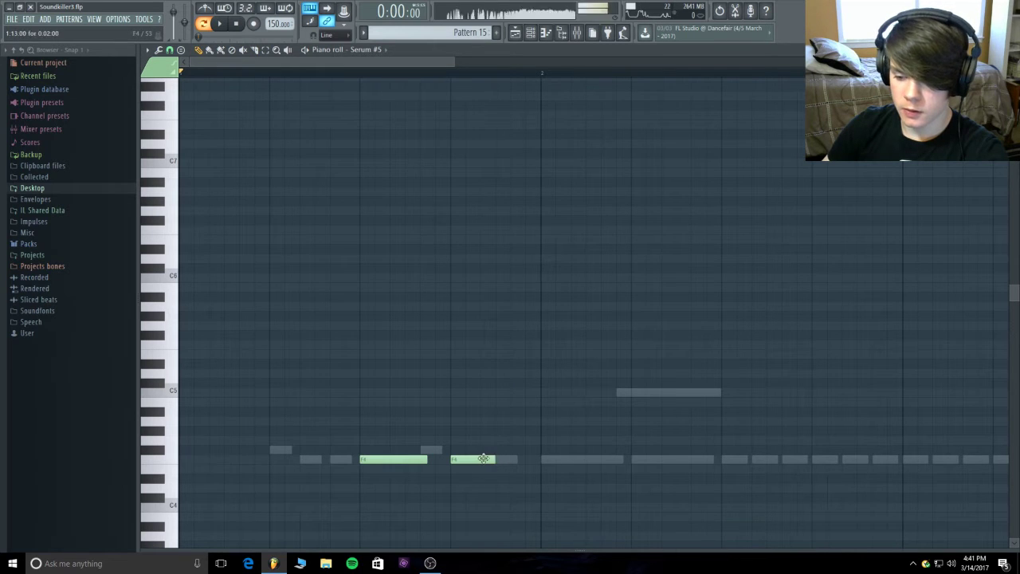
drag(502, 462, 545, 461)
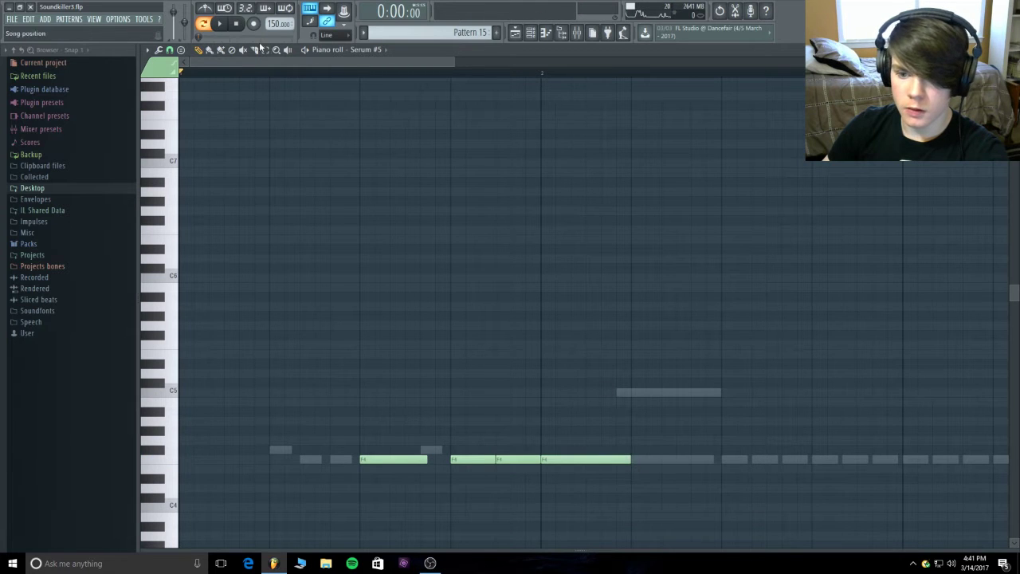
click(221, 24)
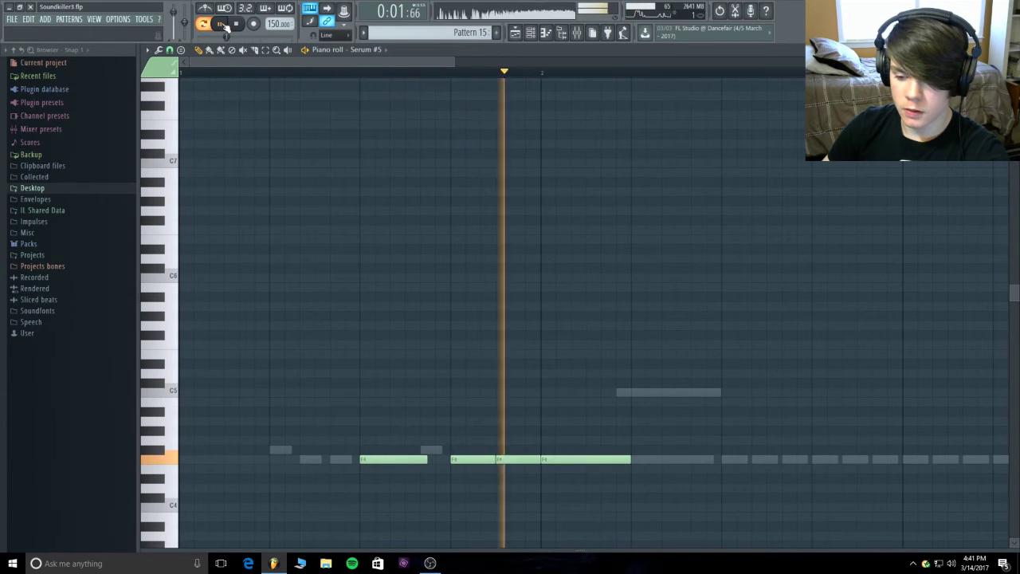
click(224, 24)
click(222, 25)
key(space)
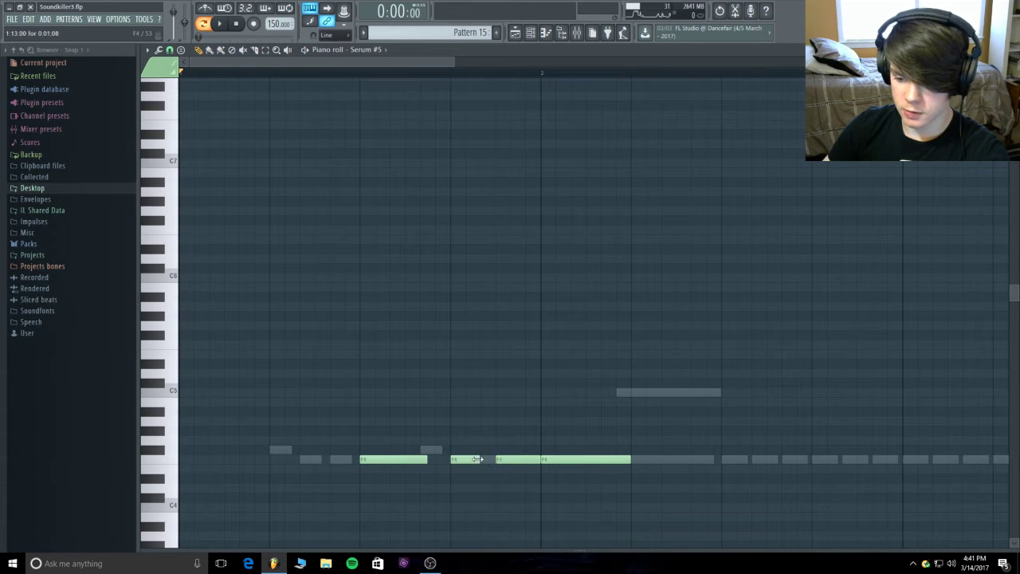
- Divide Serum #5's F4 notes between 1:13 and bar 2 into three even 0:01:08 notes and play the pattern
click(508, 460)
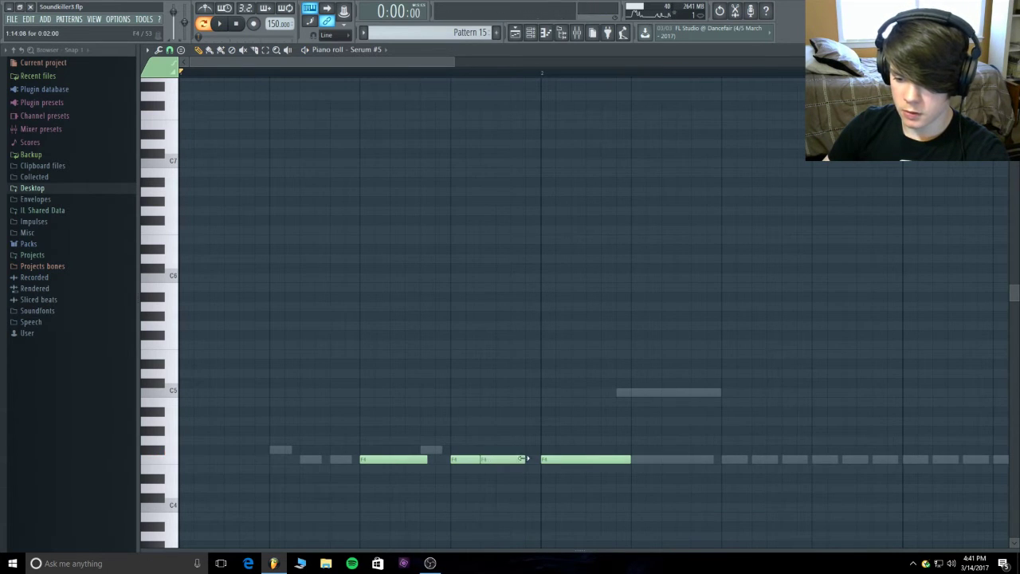
drag(508, 460, 542, 460)
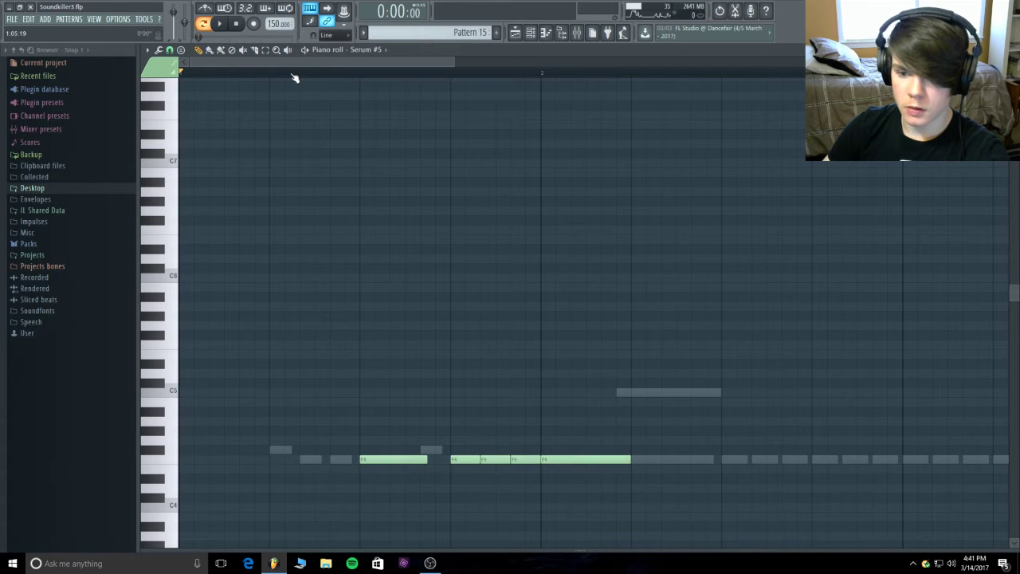
click(224, 24)
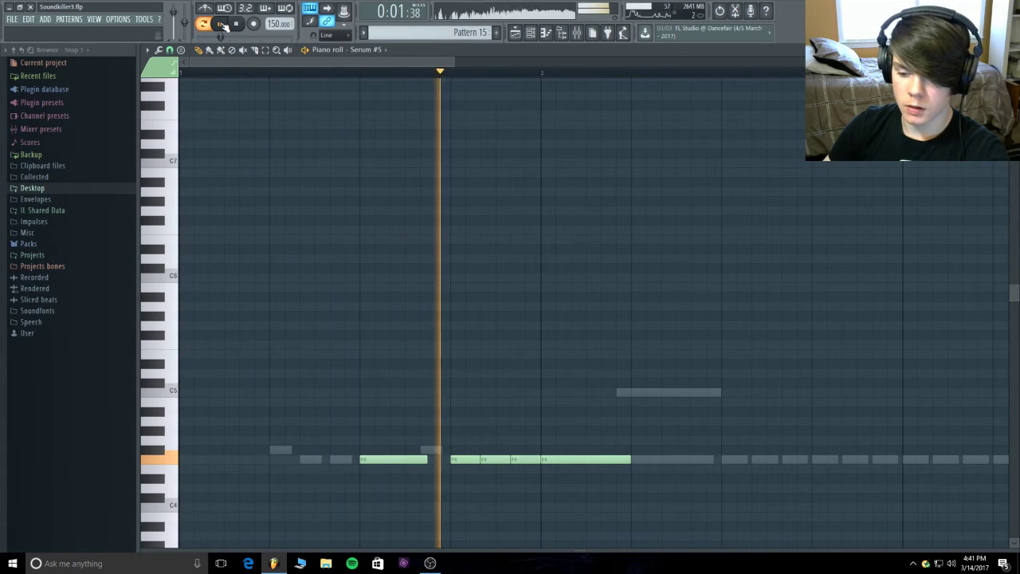
click(234, 23)
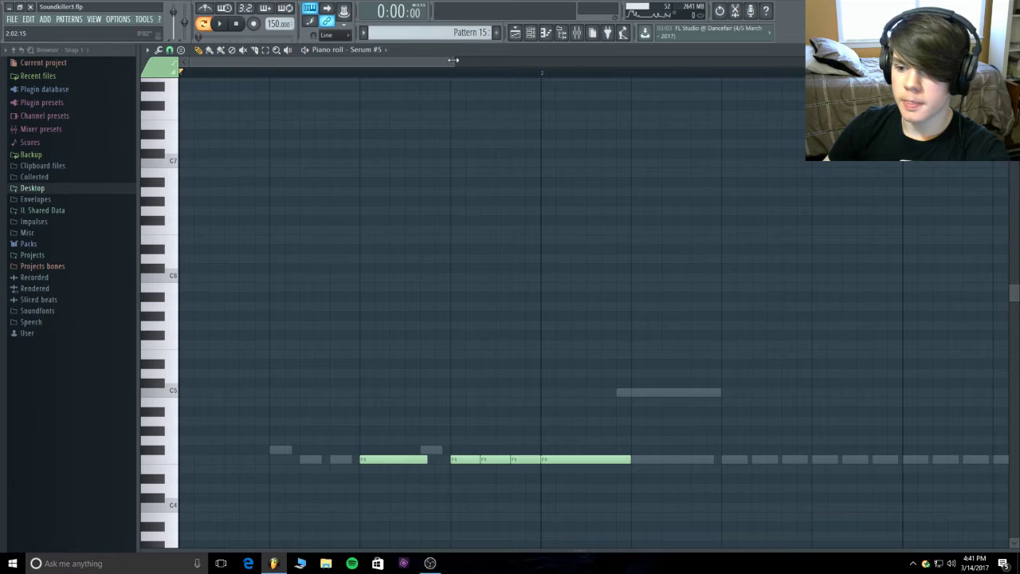
- Open the Default channel's notes in Pattern 15, replace the F4 at 1:13 with three short, evenly spaced F4 notes before bar 2, and play them
drag(453, 61, 606, 61)
scroll(510, 215, down, 8)
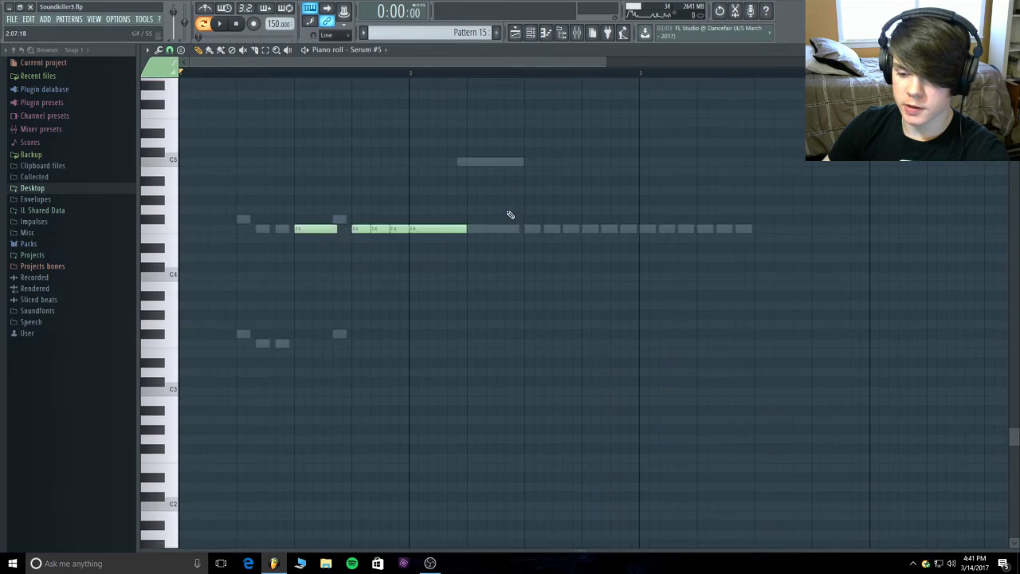
scroll(510, 214, up, 3)
key(Escape)
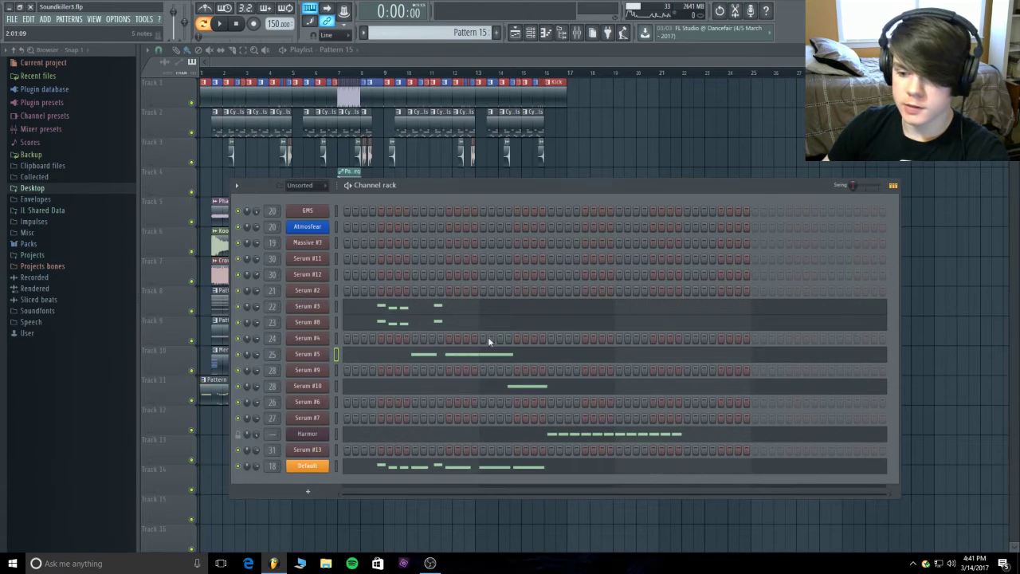
click(430, 469)
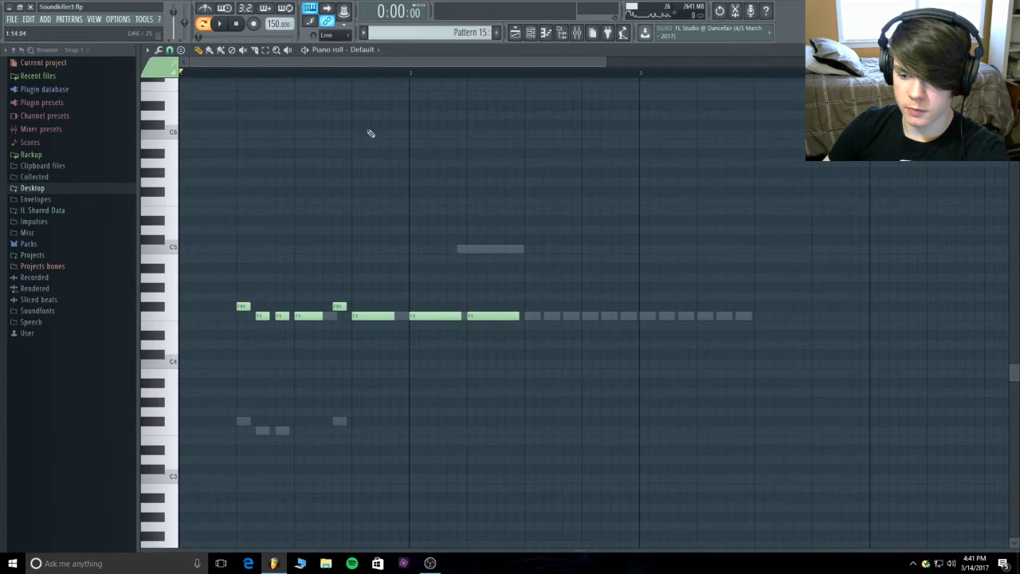
key(space)
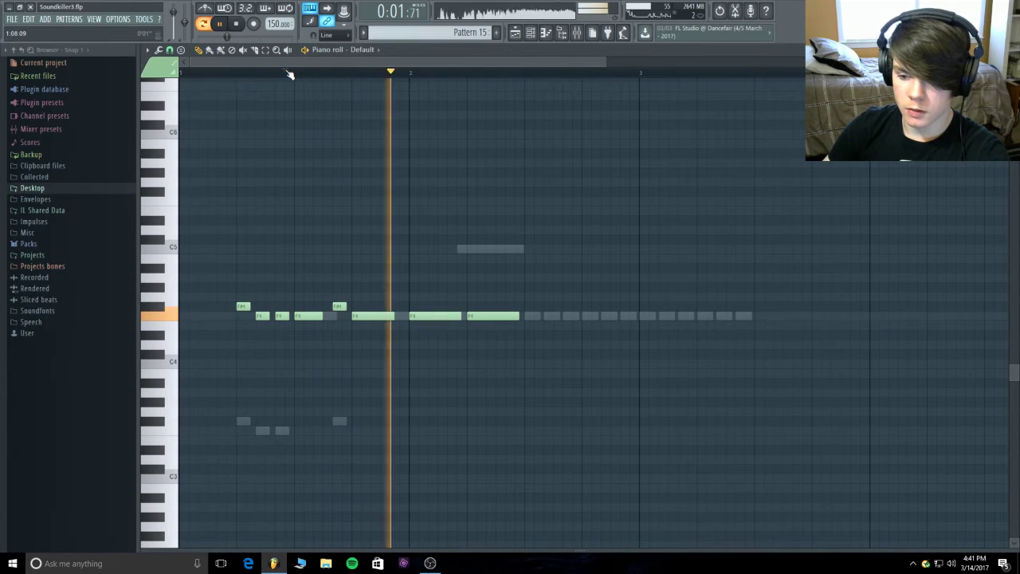
key(space)
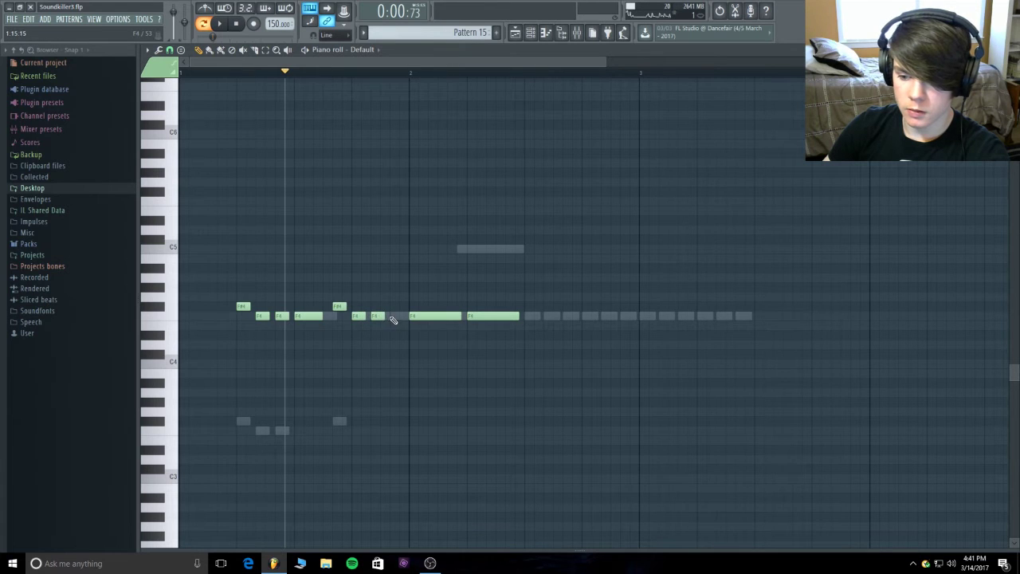
key(space)
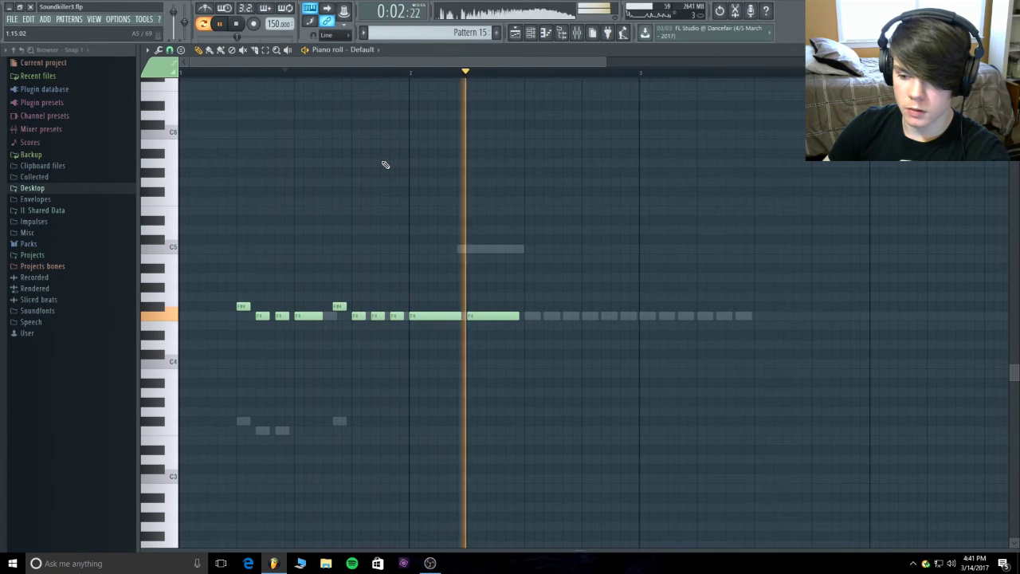
key(space)
- Return to the playlist, play the arrangement from bar 9 and again from late in bar 14, and stop playback
key(F7)
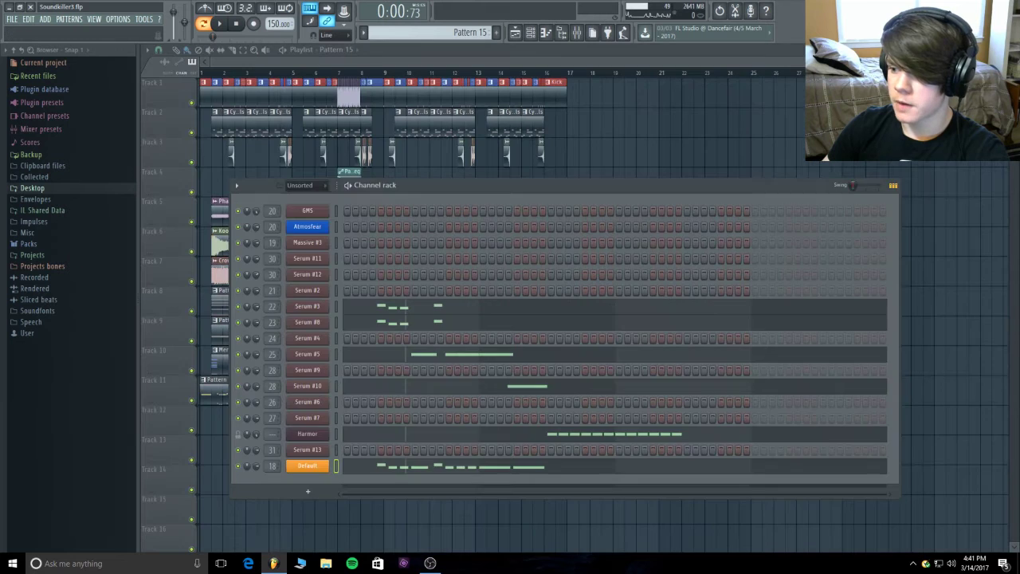
key(F6)
click(384, 74)
key(space)
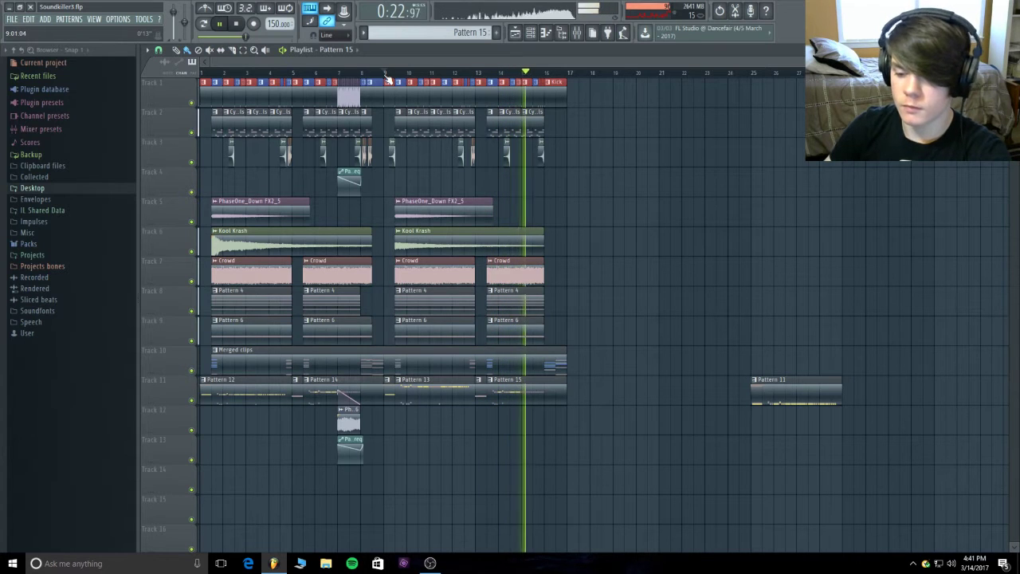
click(385, 73)
key(space)
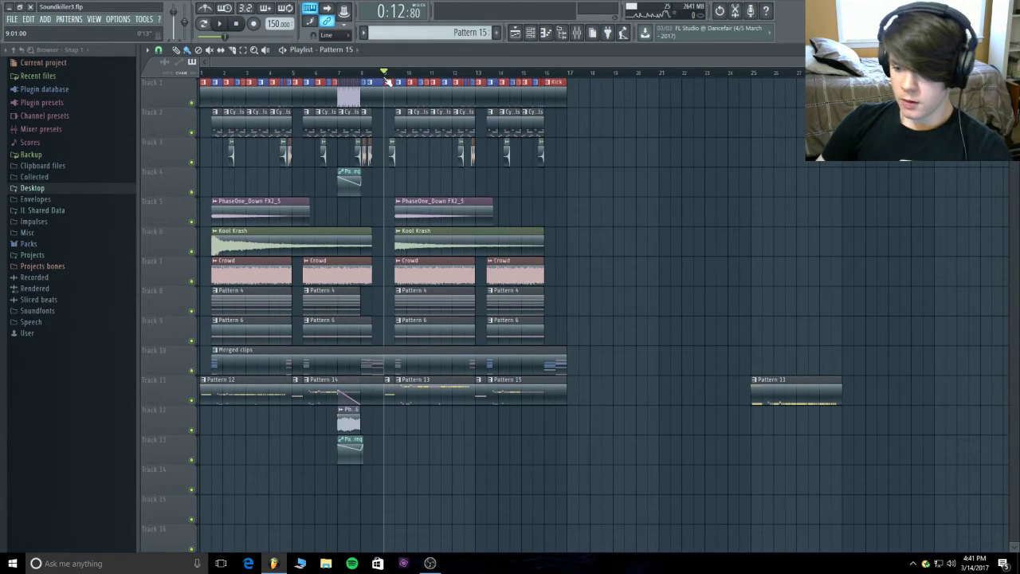
drag(386, 73, 523, 64)
key(space)
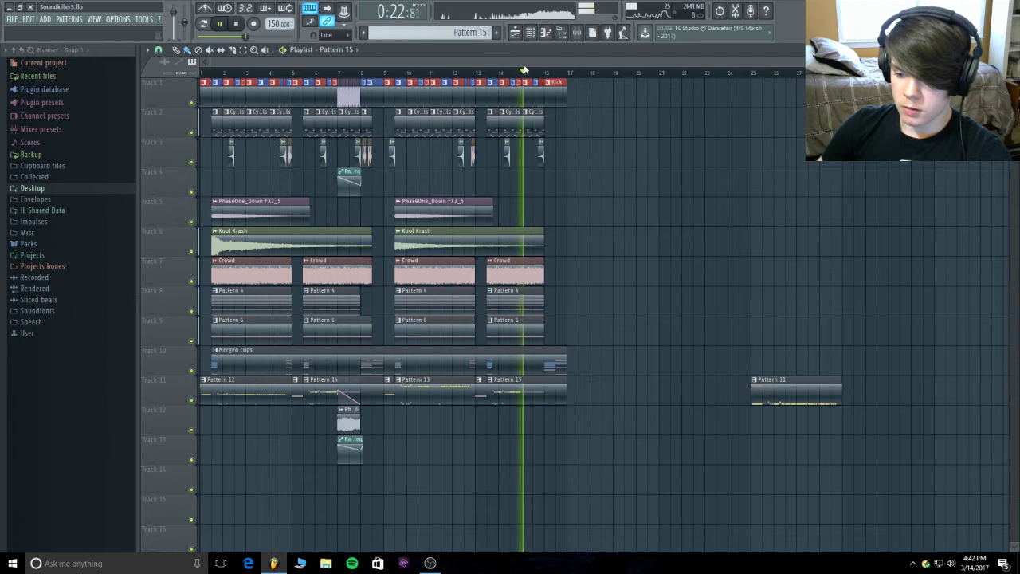
key(space)
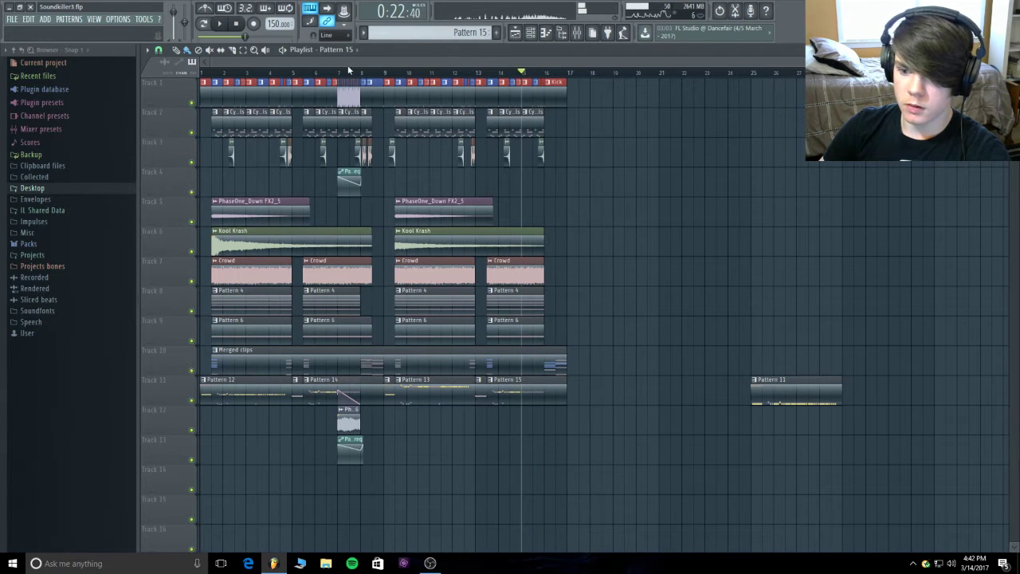
- Play the first drop from just before bar 7, jump back towards bar 5 to compare, and restart playback
click(335, 72)
key(space)
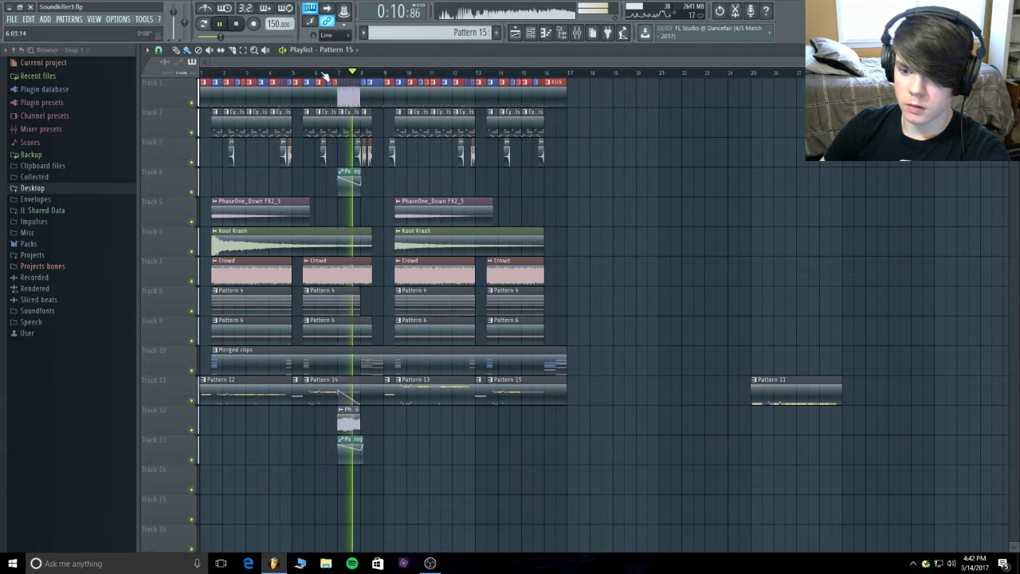
click(324, 73)
click(294, 73)
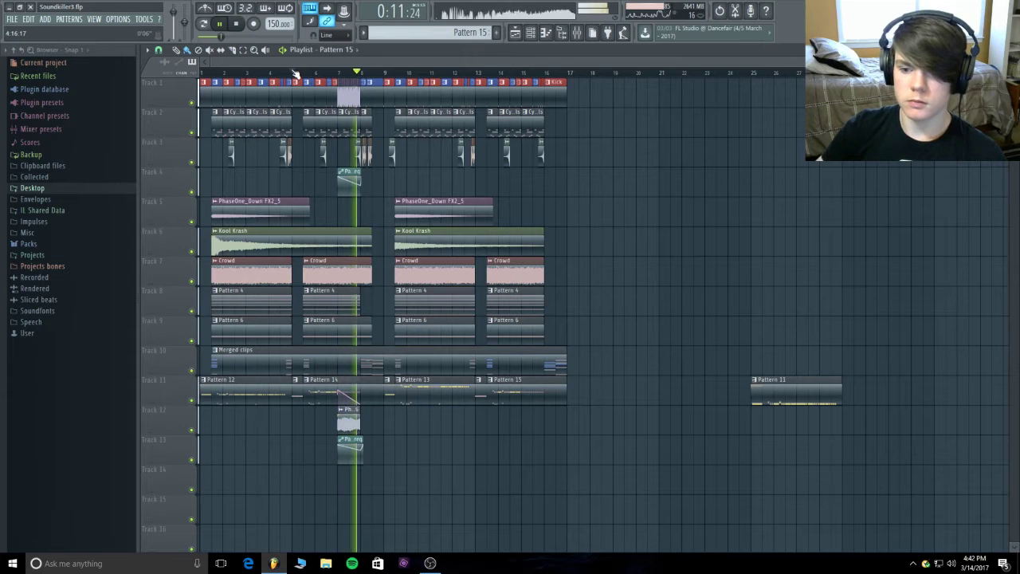
key(space)
key(space)
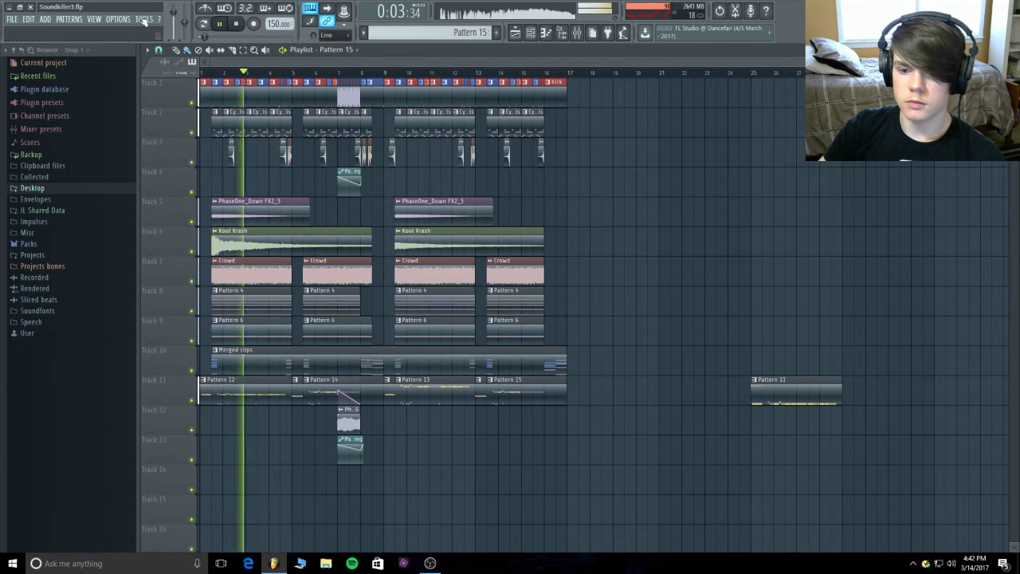
- Check the audio device settings while the song plays, close them without changes, and stop playback
click(118, 20)
click(131, 51)
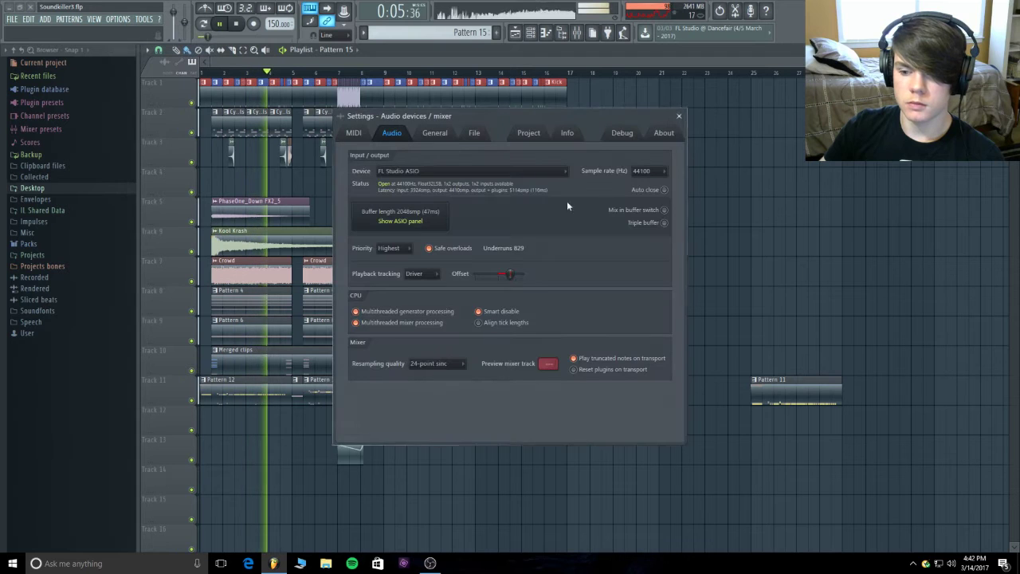
click(679, 117)
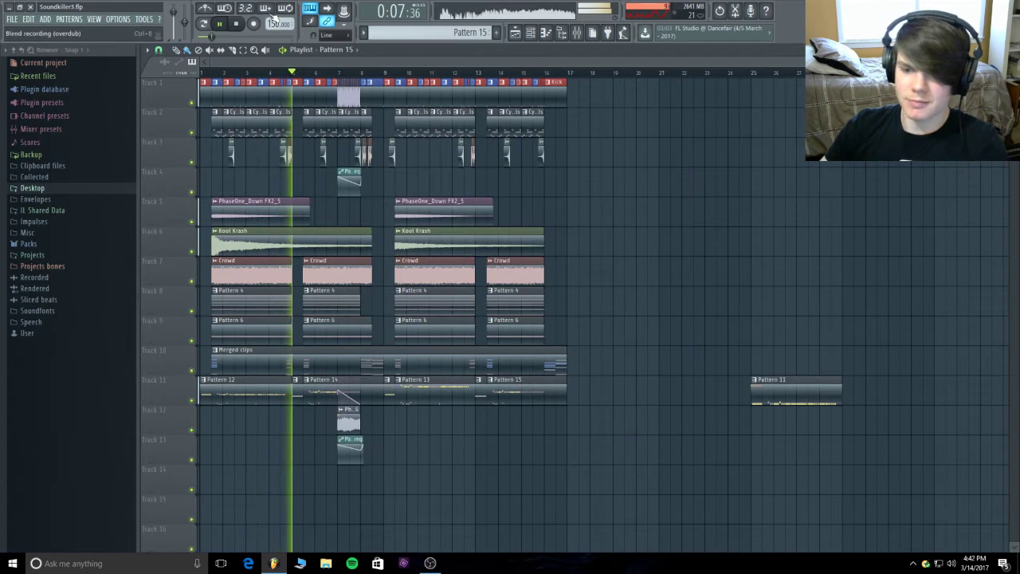
click(234, 25)
- Run the macros that purge unused audio clips and switch smart disable for all plugins
click(157, 18)
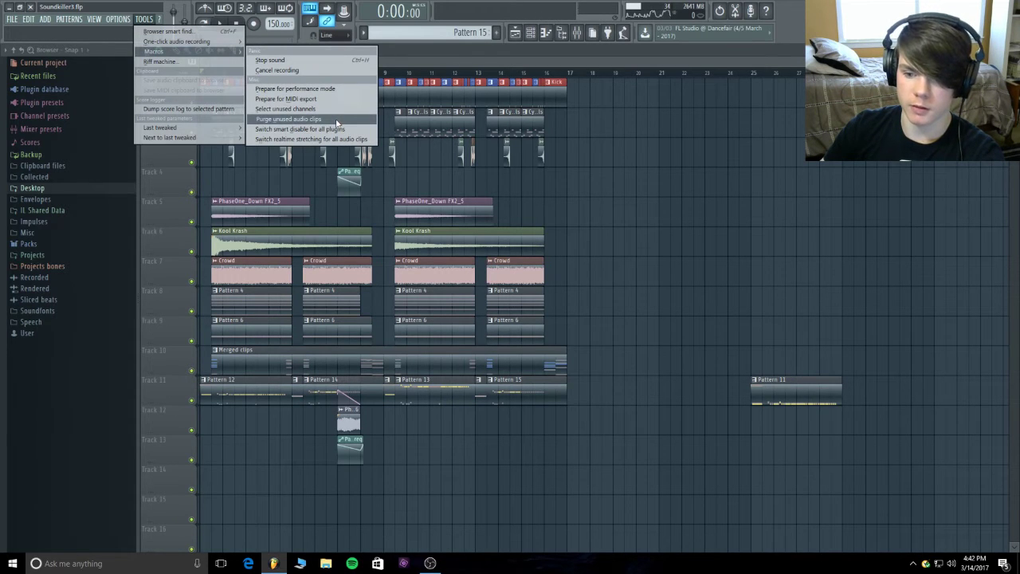
click(332, 120)
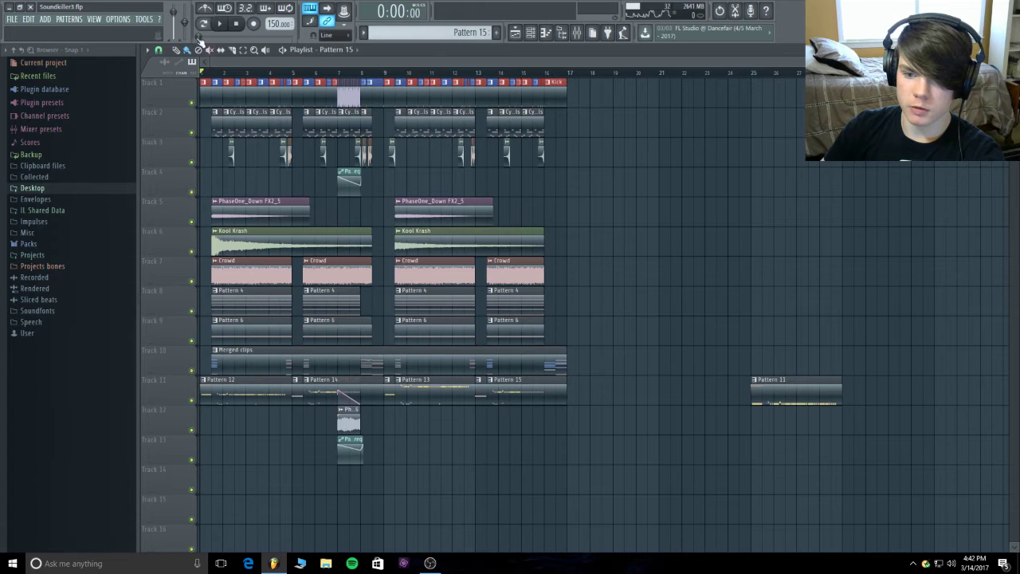
click(144, 20)
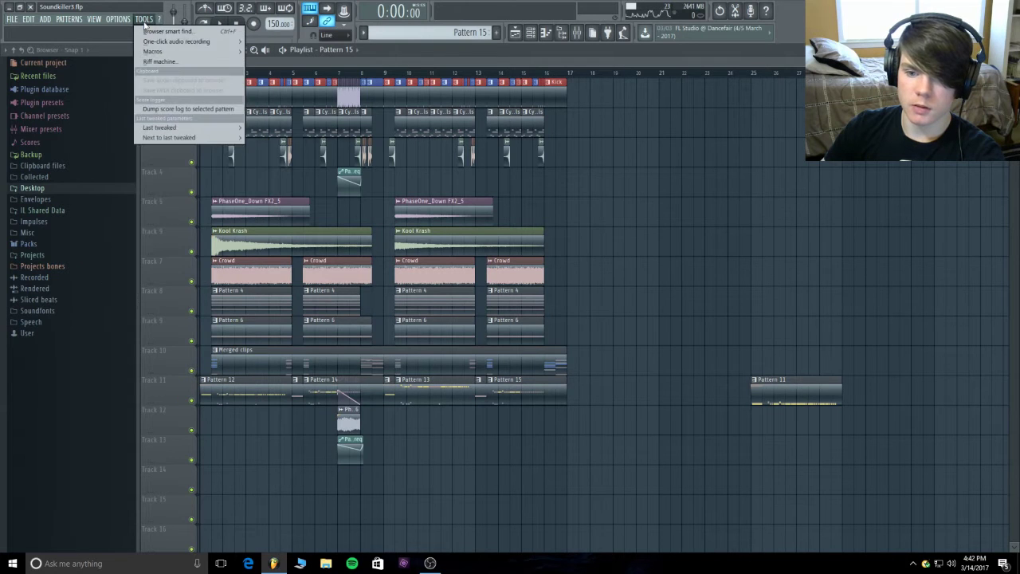
mouse_move(204, 53)
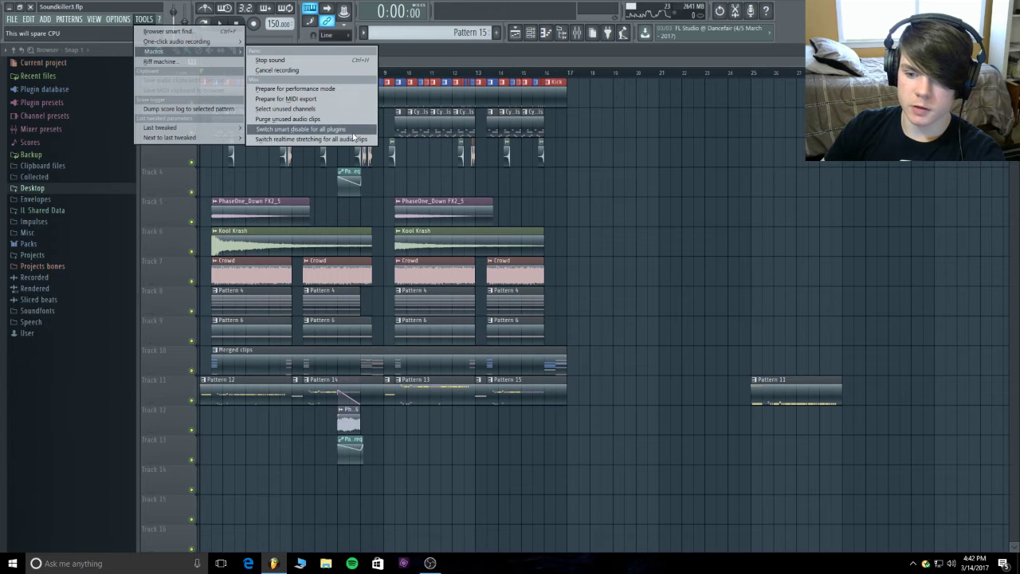
click(351, 132)
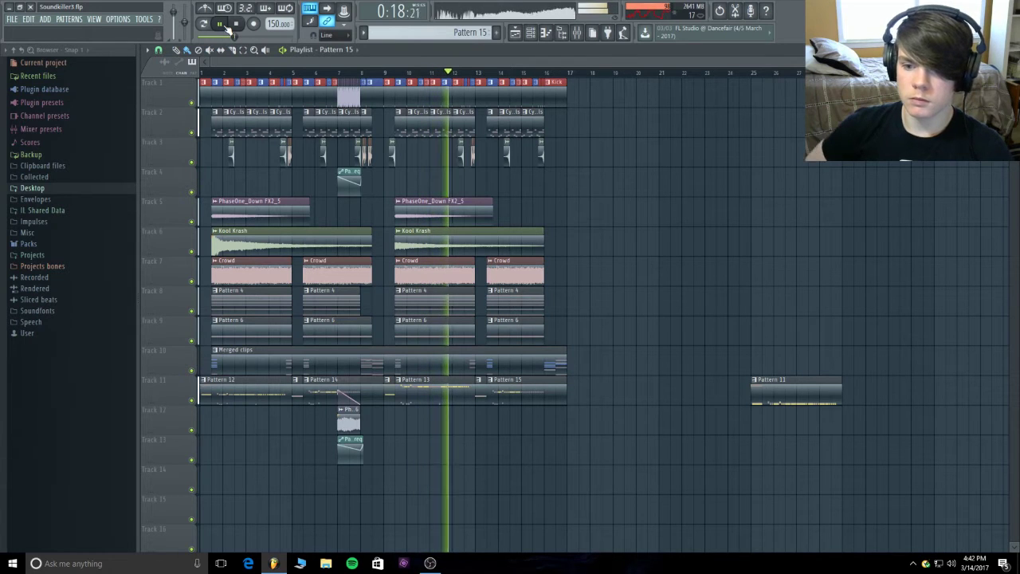
- Play the second drop from about 9:07 through the end of bar 16 and stop playback
click(224, 25)
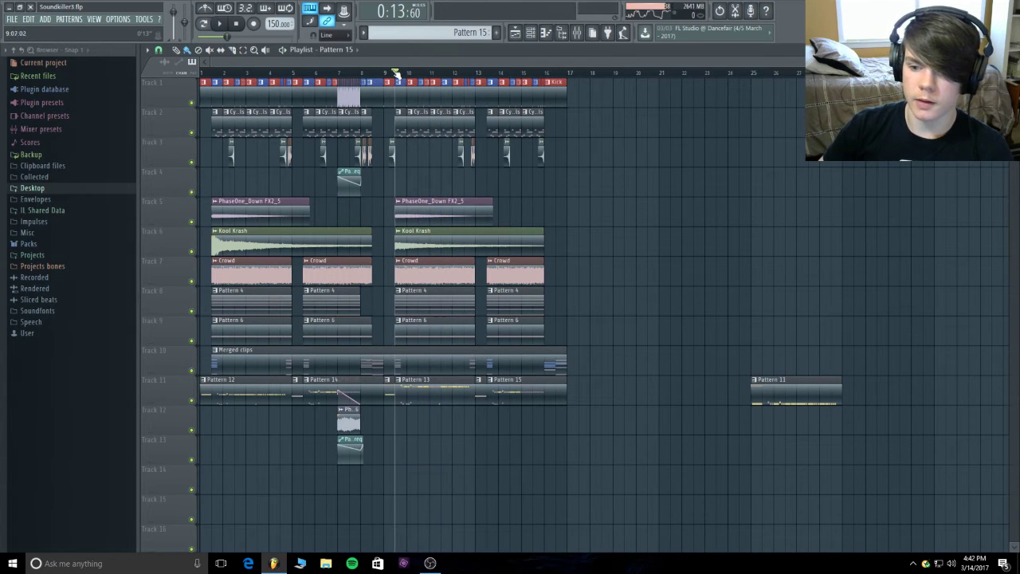
click(221, 23)
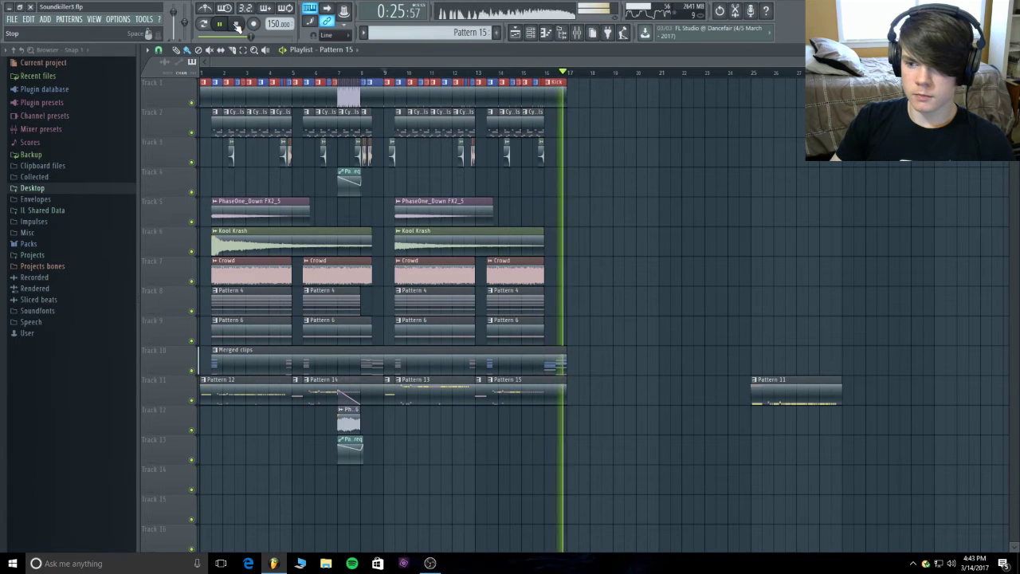
click(237, 26)
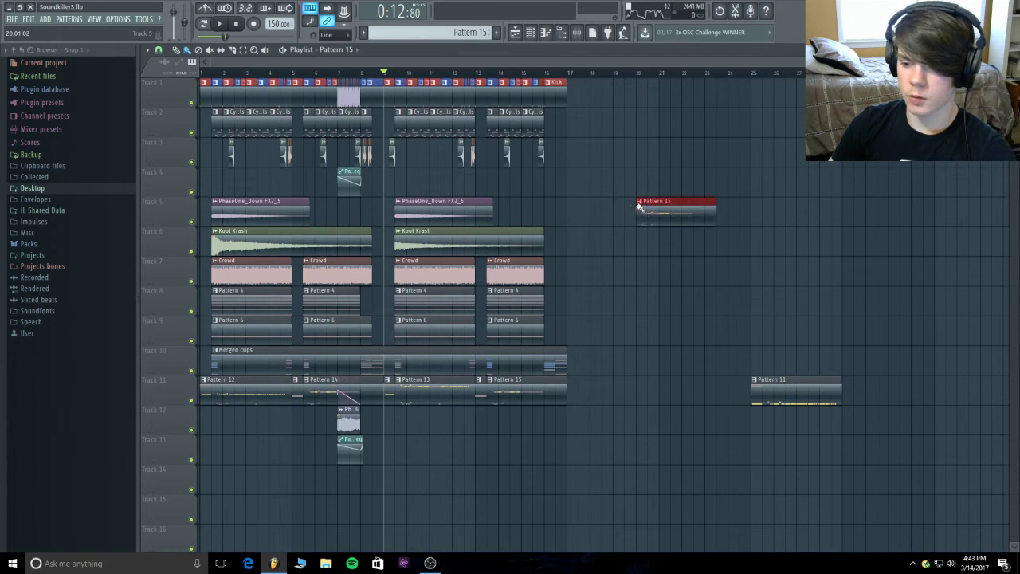
- Delete the stray Pattern 15 clip at bar 20 on Track 5 and set the song position to about 14:16
right_click(638, 208)
scroll(753, 60, right, 10)
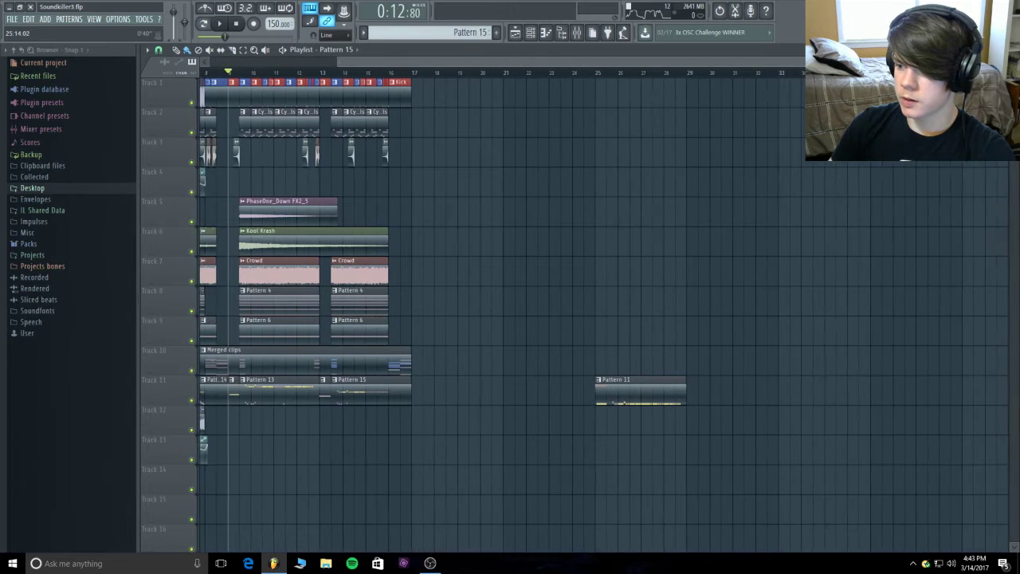
scroll(661, 55, left, 3)
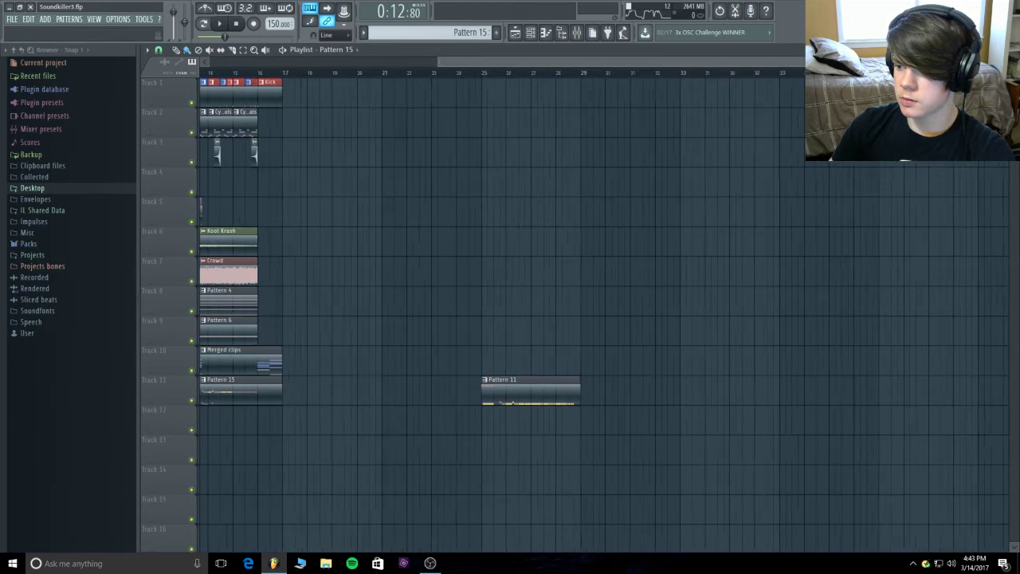
drag(653, 61, 413, 59)
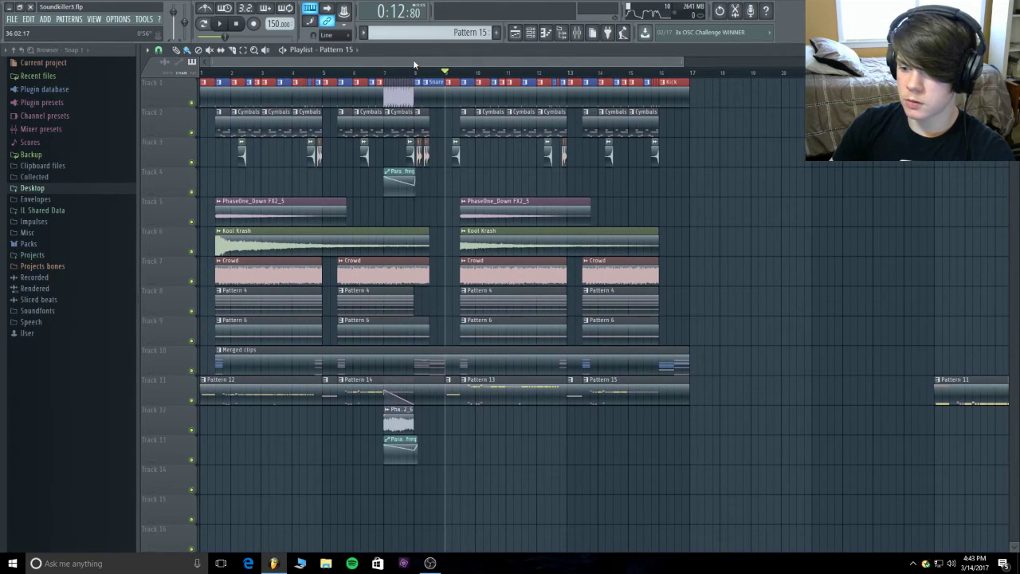
click(631, 73)
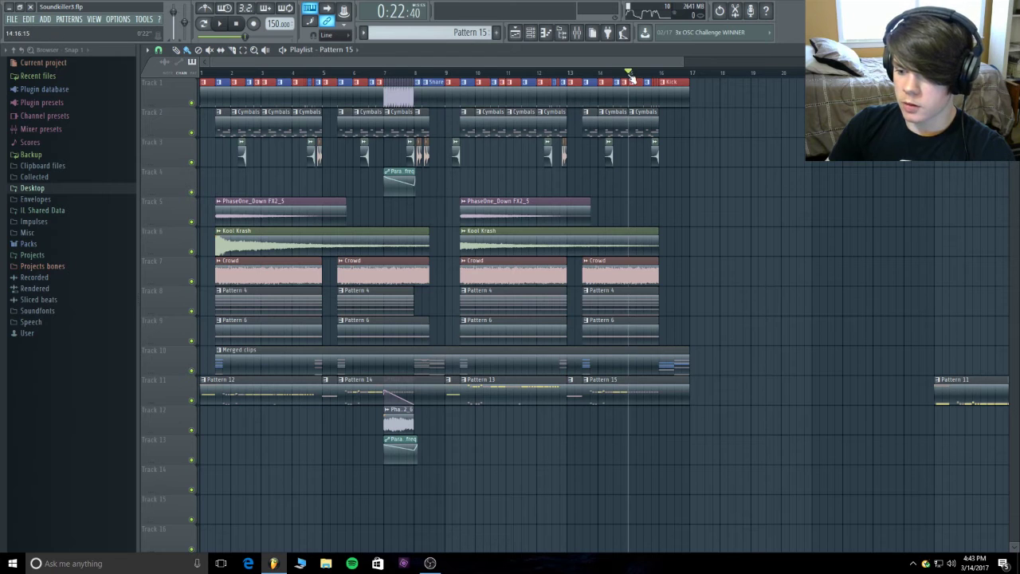
- Play back the arrangement from about bar 13 and again from bar 7
key(space)
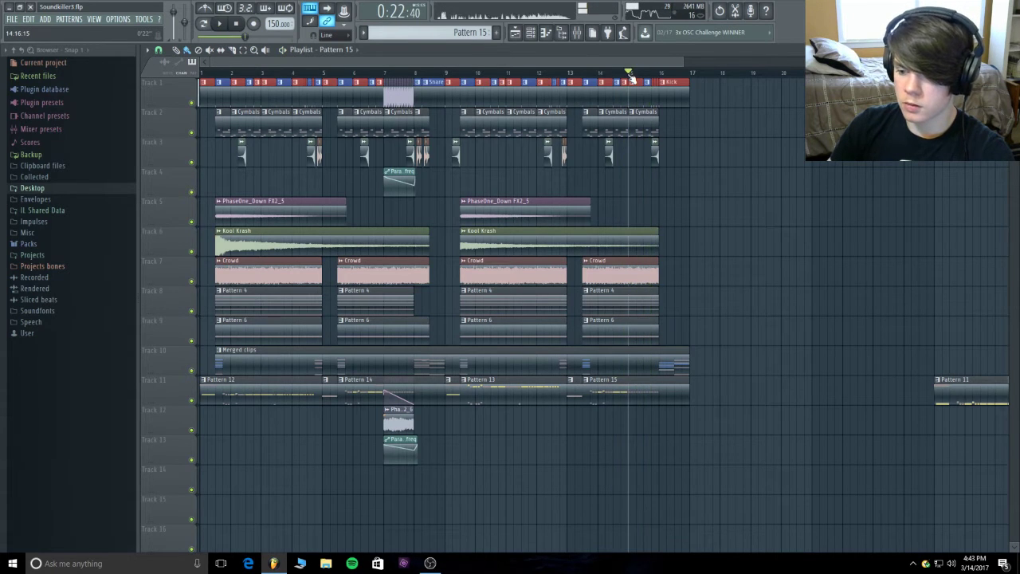
click(566, 74)
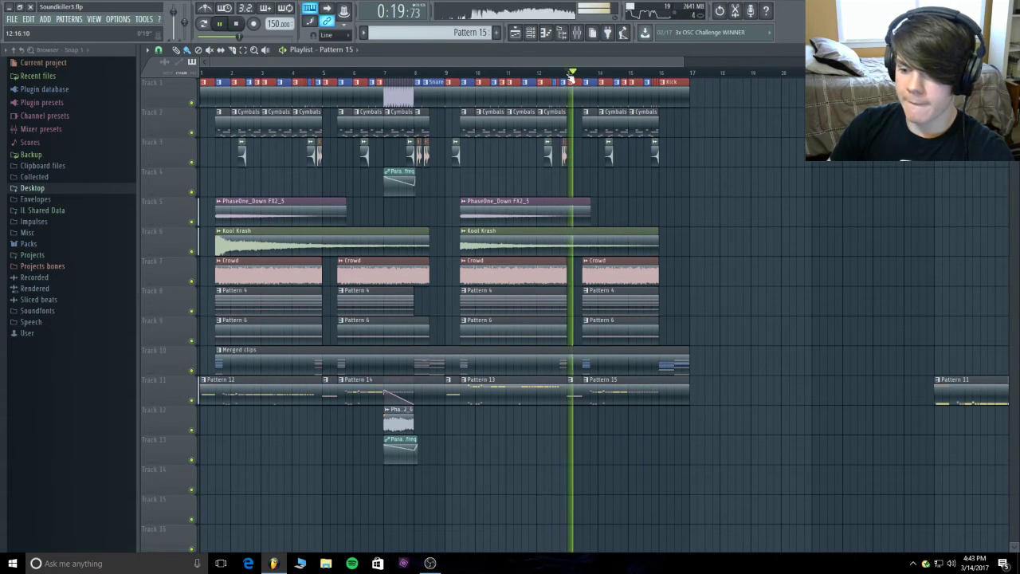
click(386, 73)
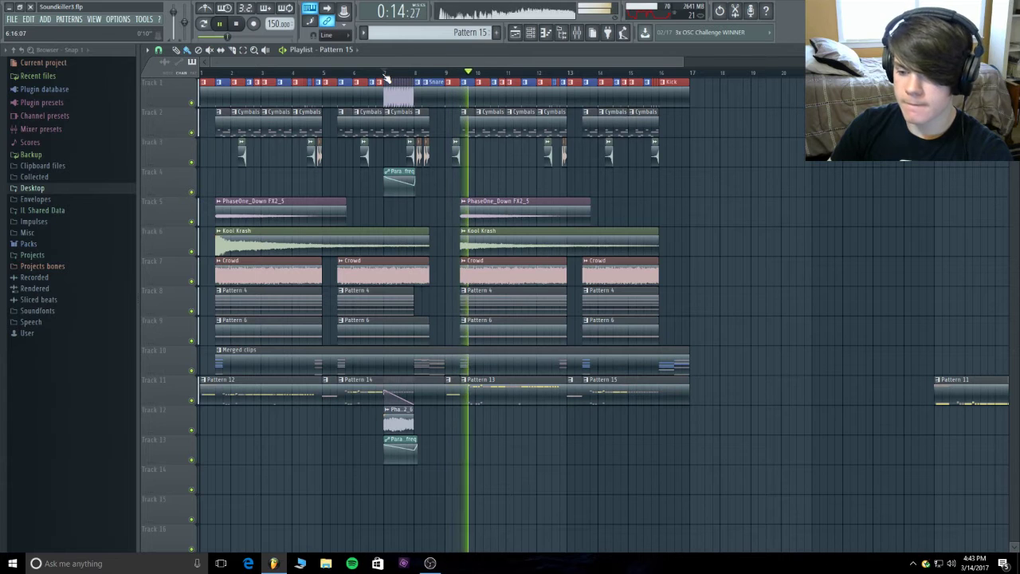
- Open the channel rack and filter its channels to the Unsorted group
click(592, 32)
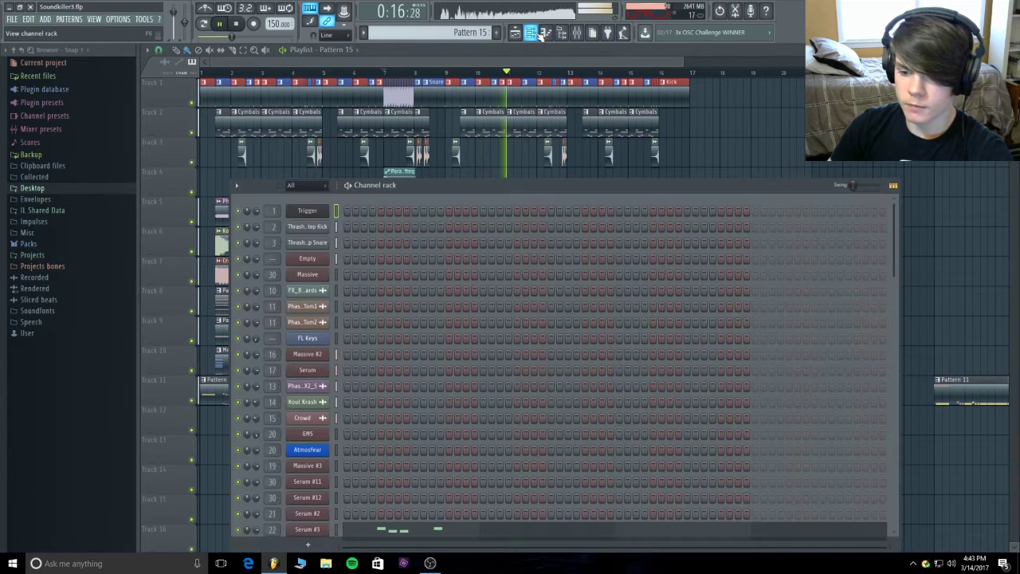
click(319, 188)
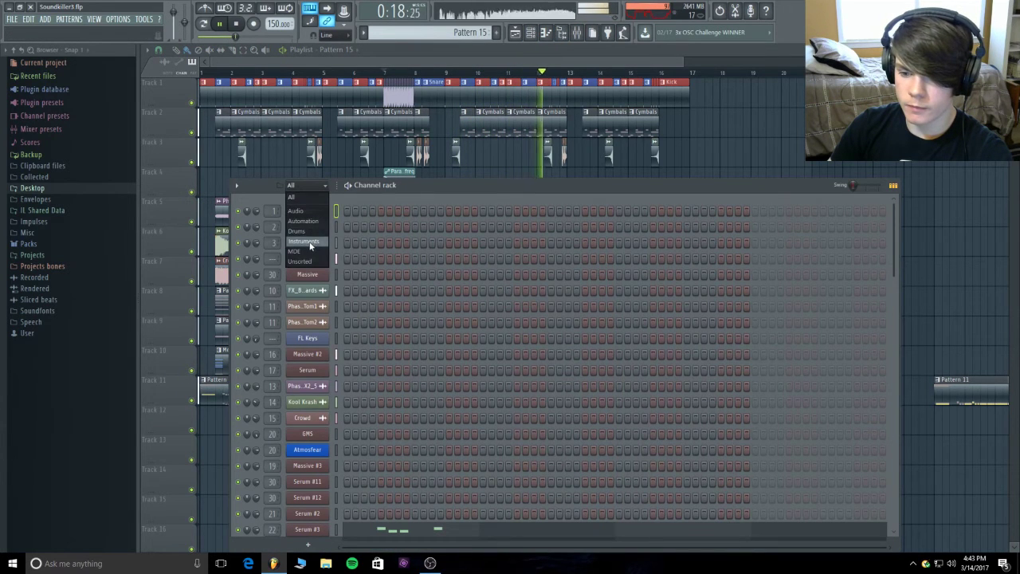
click(303, 241)
click(316, 190)
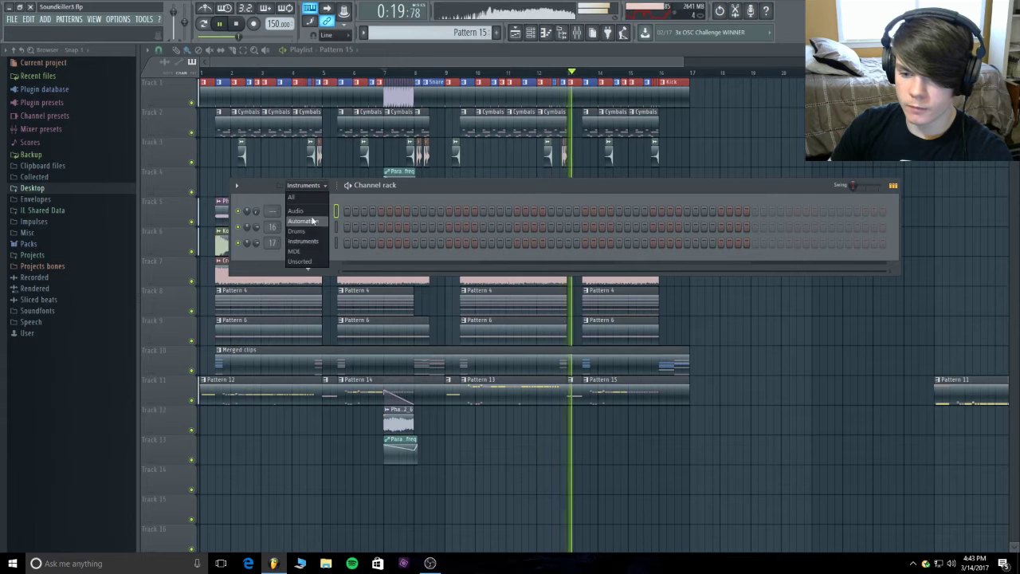
click(300, 260)
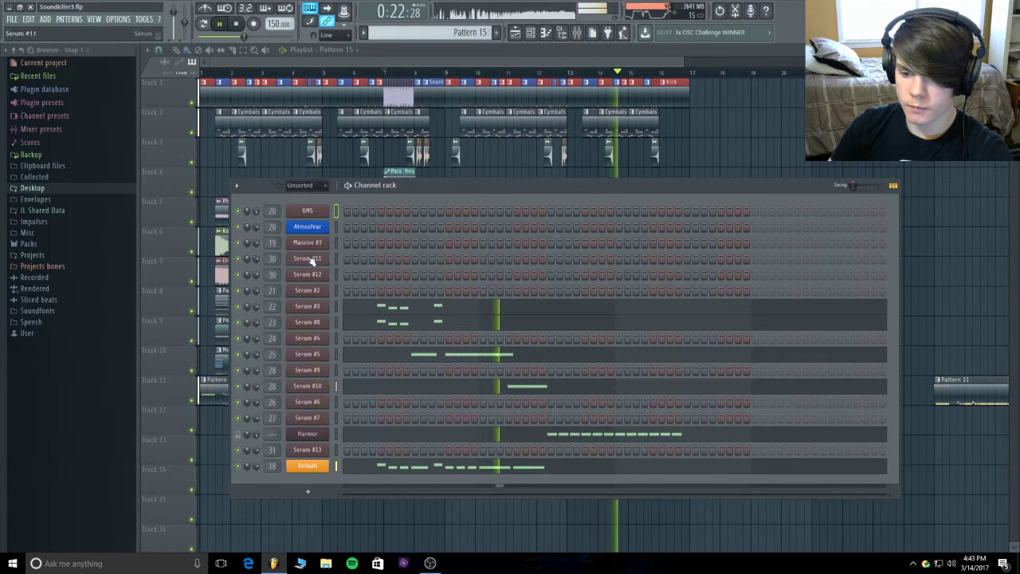
- Select the Serum #11 channel while listening from bar 7, and return to the playlist with playback stopped
click(336, 258)
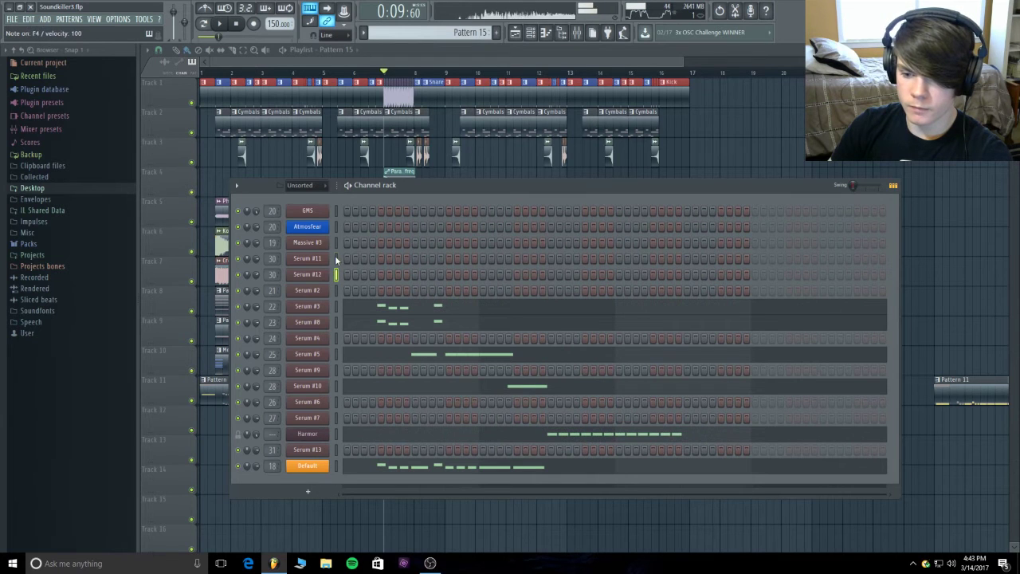
click(335, 258)
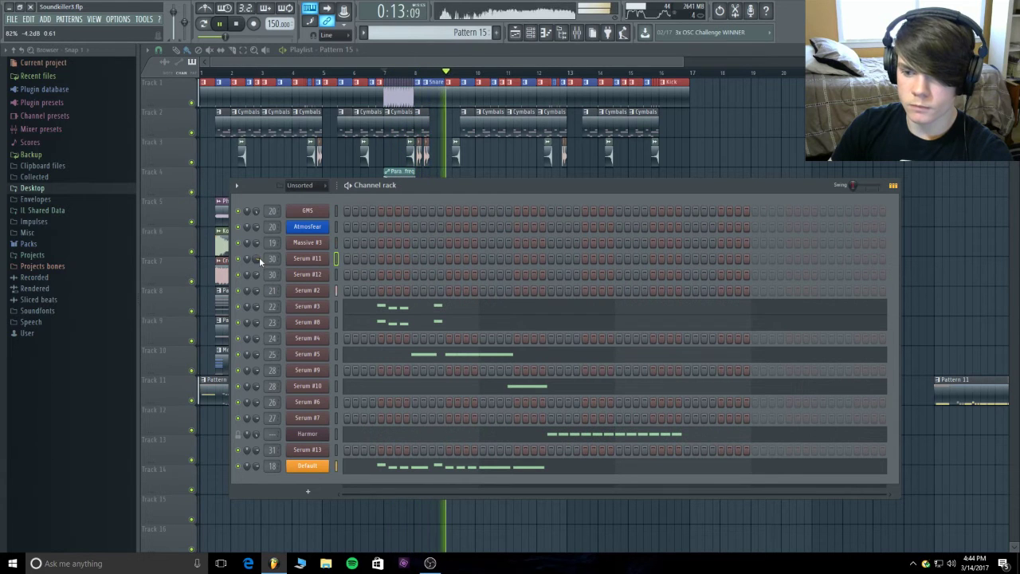
click(428, 58)
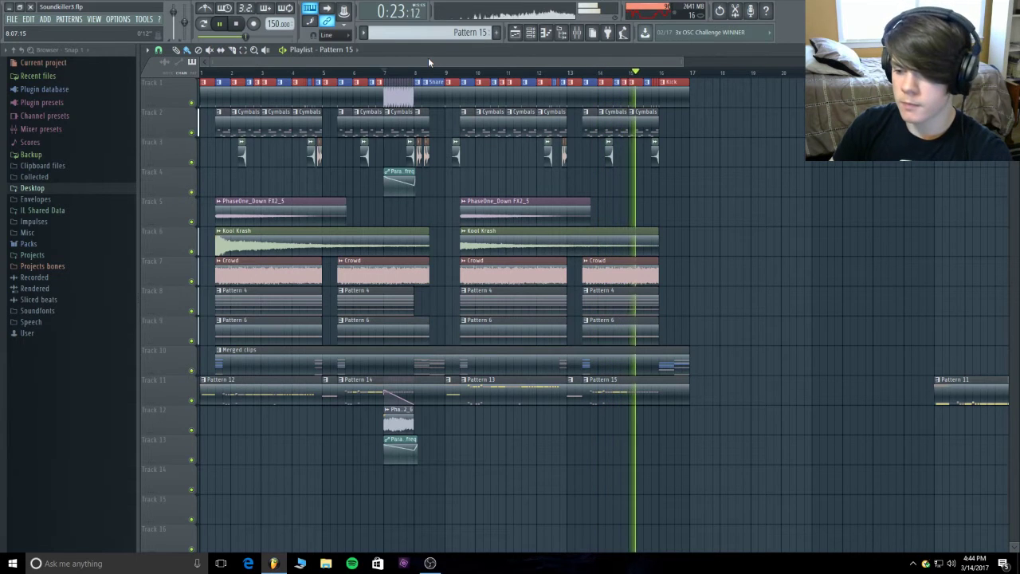
key(space)
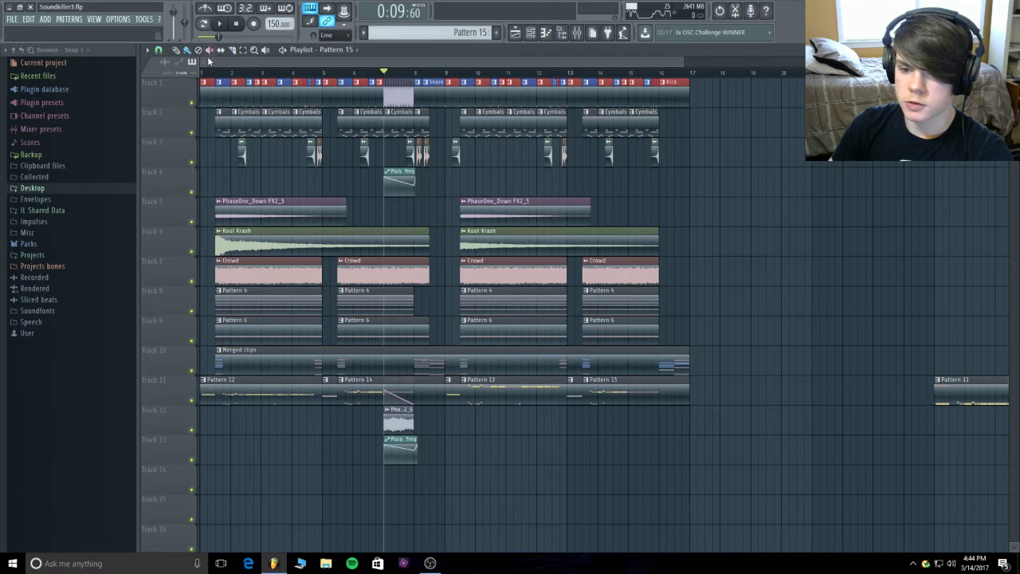
- Move the merged clip at bar 16 on Track 10 back to bar 15 and play back the section
drag(211, 63, 505, 112)
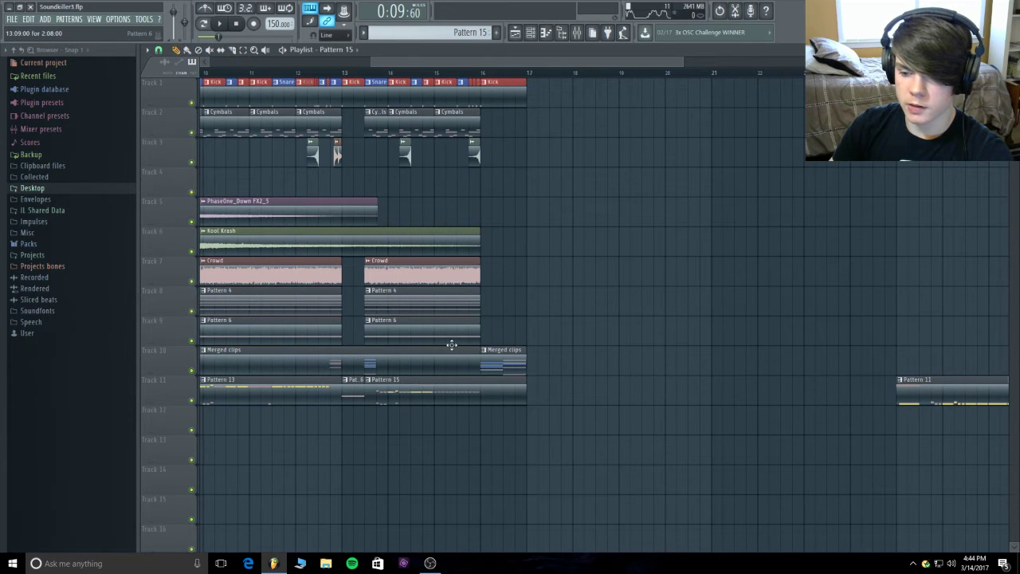
drag(473, 349, 431, 352)
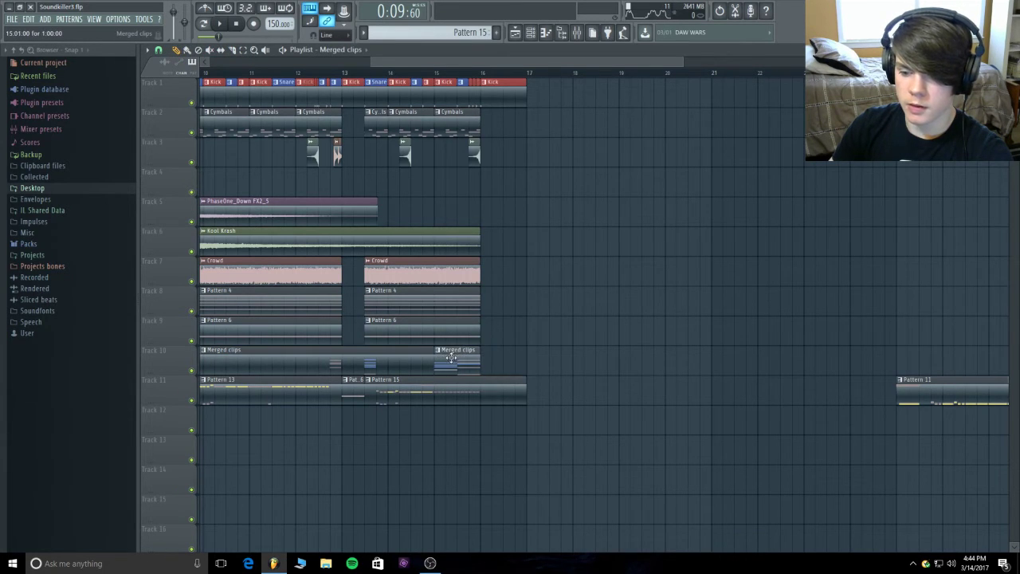
click(392, 75)
key(space)
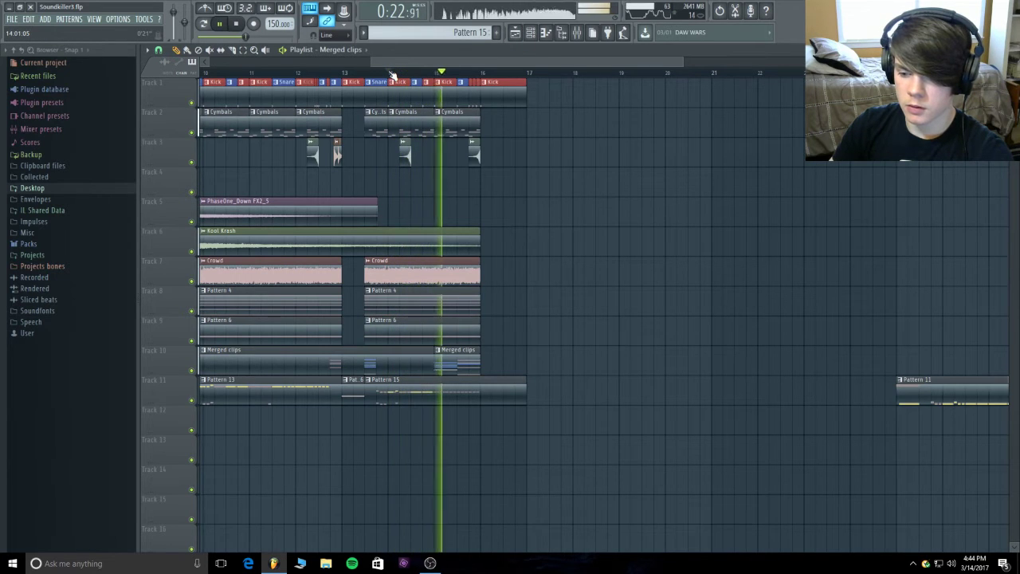
key(space)
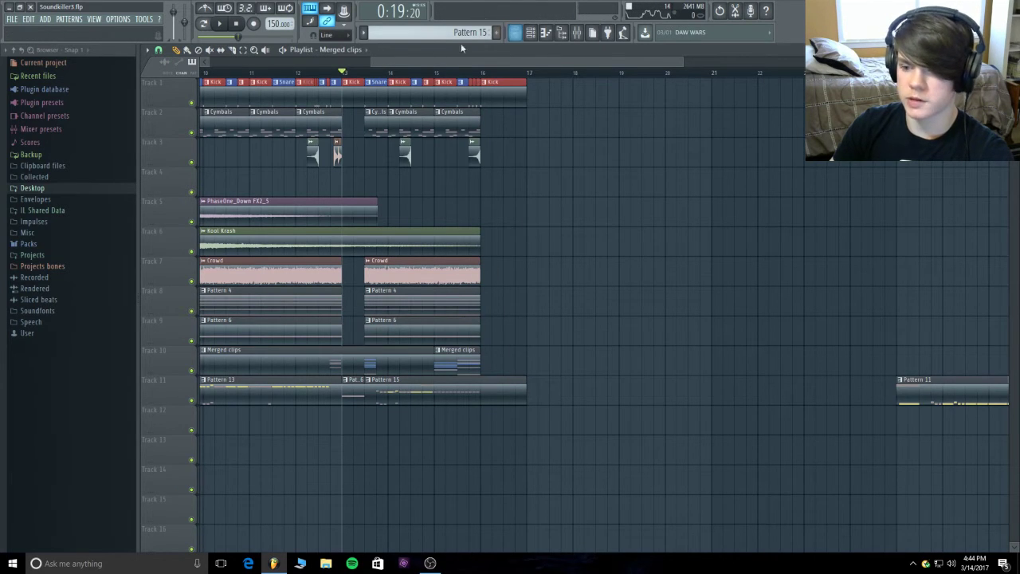
- Play back the arrangement from bar 9 to check the moved merged clip on Track 10
drag(374, 61, 261, 42)
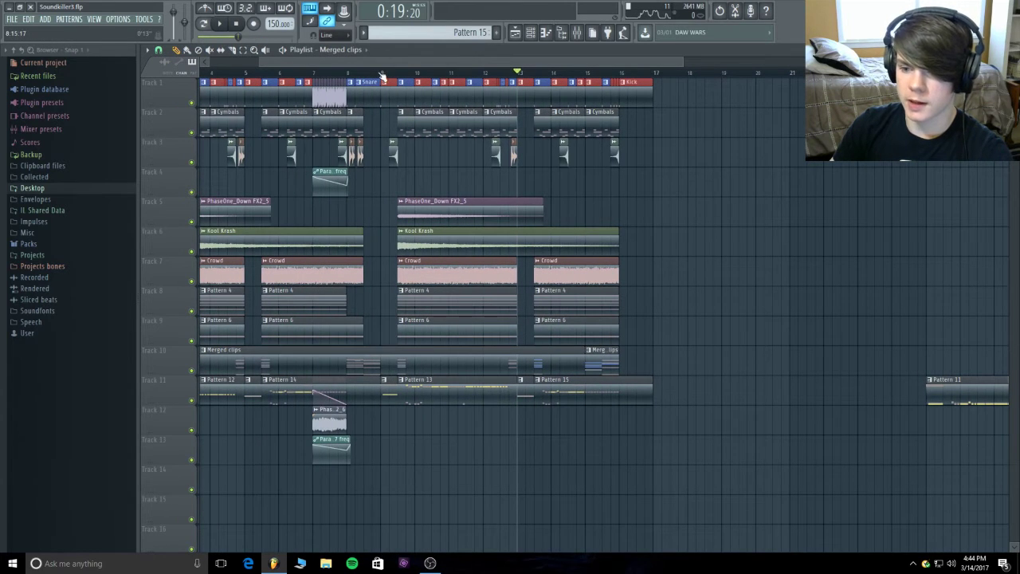
key(space)
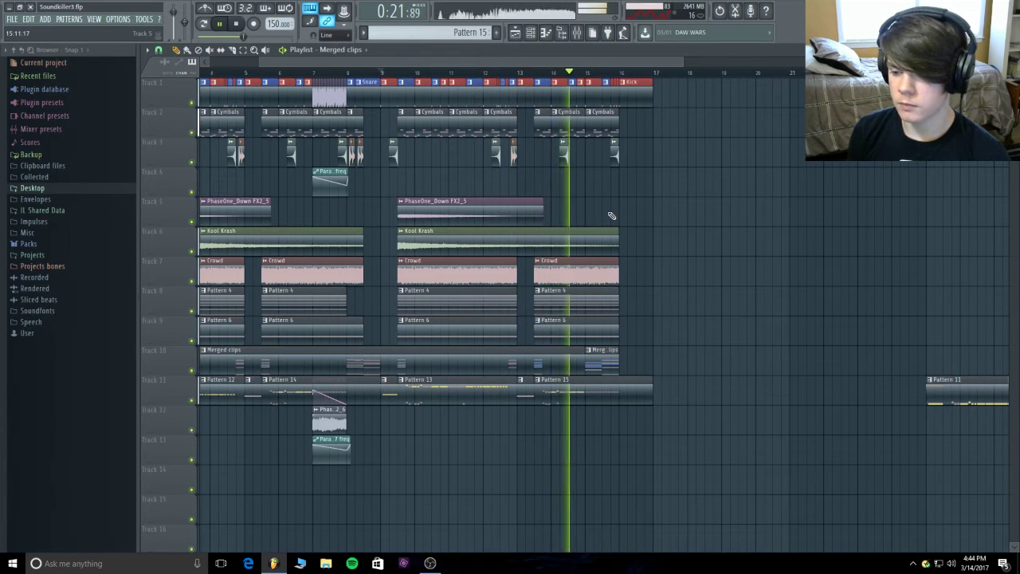
click(236, 24)
- Inspect the merged clip at bar 15 on Track 10 up close and play back from bar 15
drag(267, 63, 446, 84)
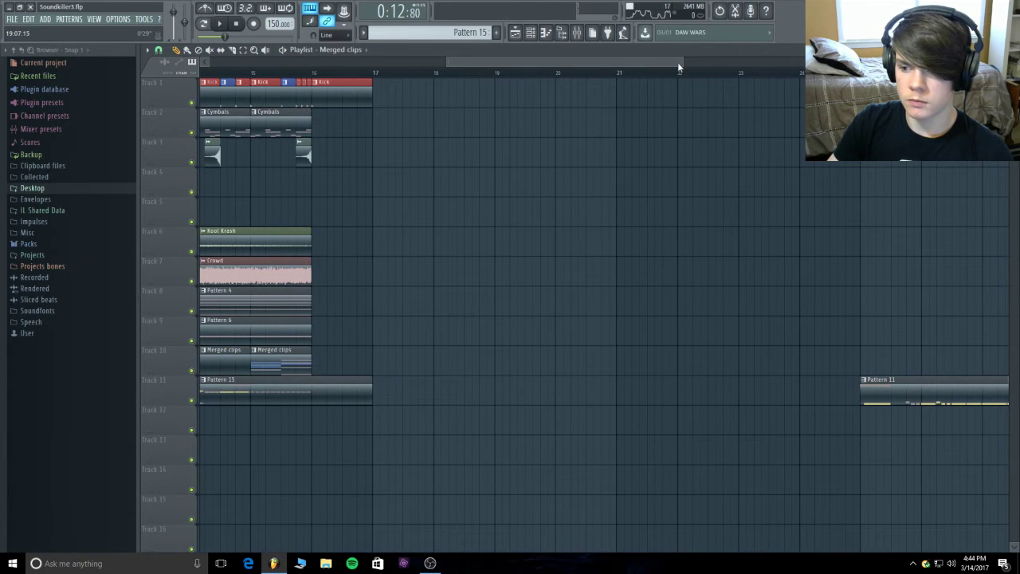
drag(684, 66, 572, 66)
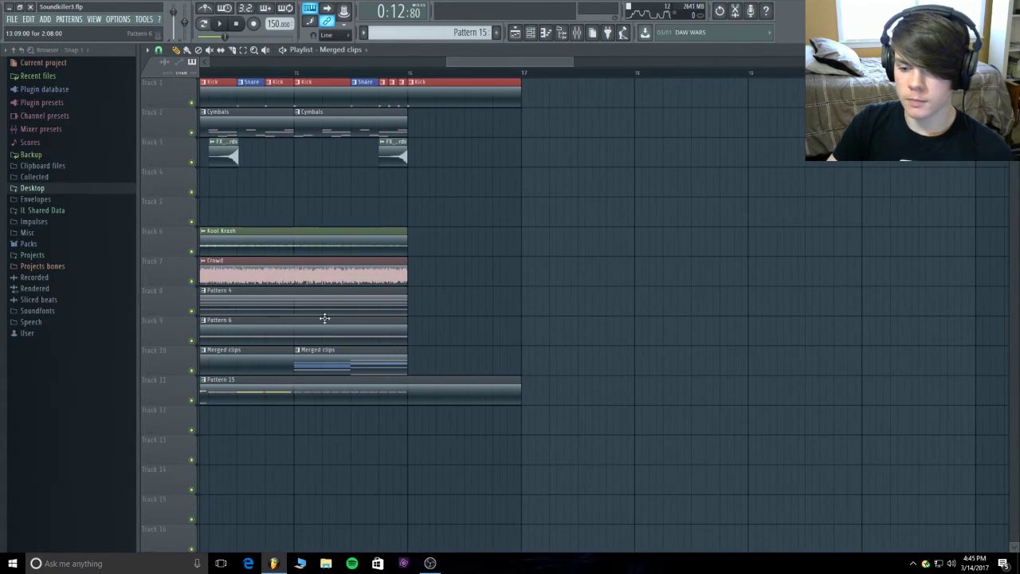
mouse_move(348, 351)
mouse_down()
mouse_move(381, 354)
mouse_move(350, 360)
mouse_up()
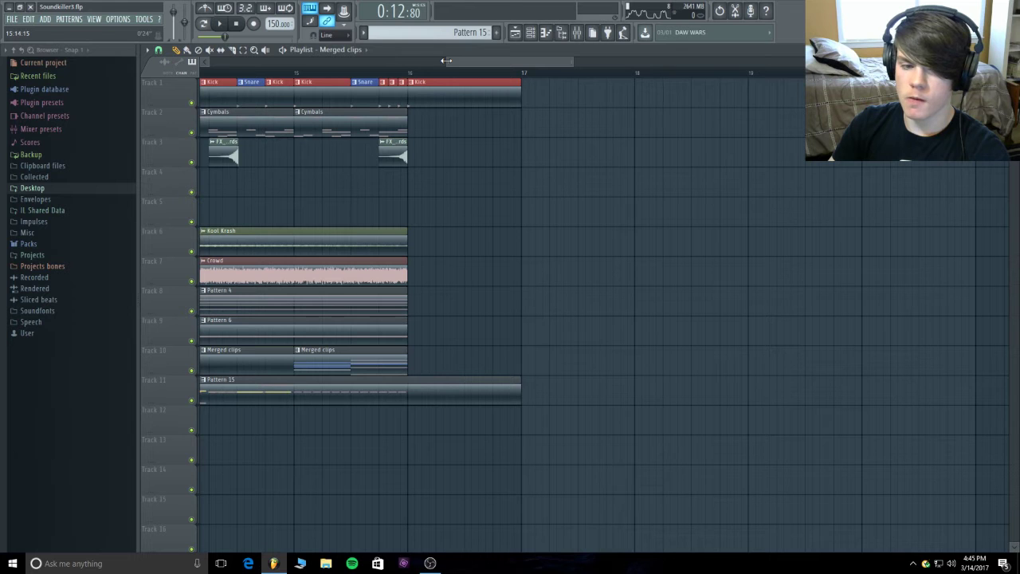
drag(447, 60, 119, 83)
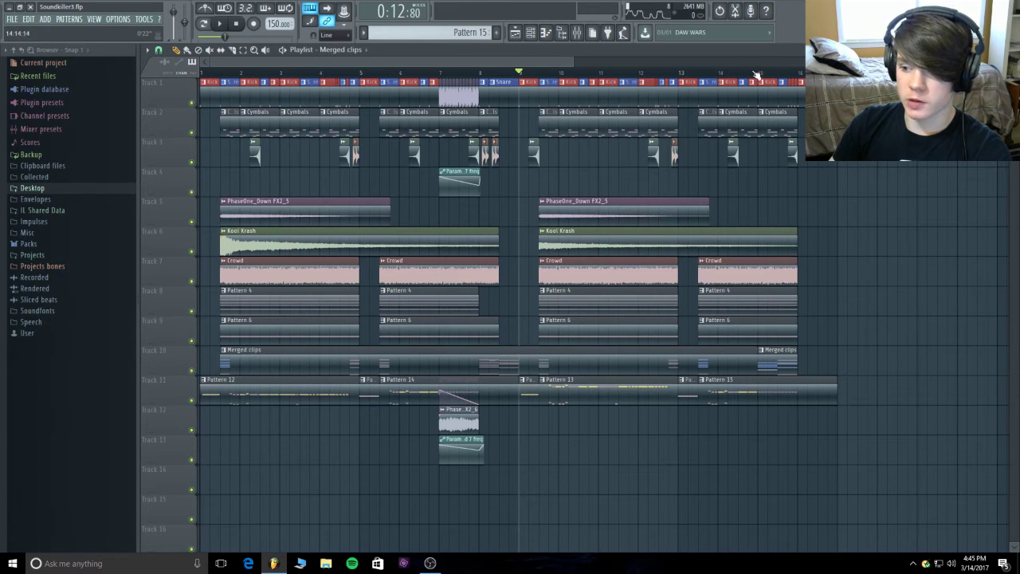
key(space)
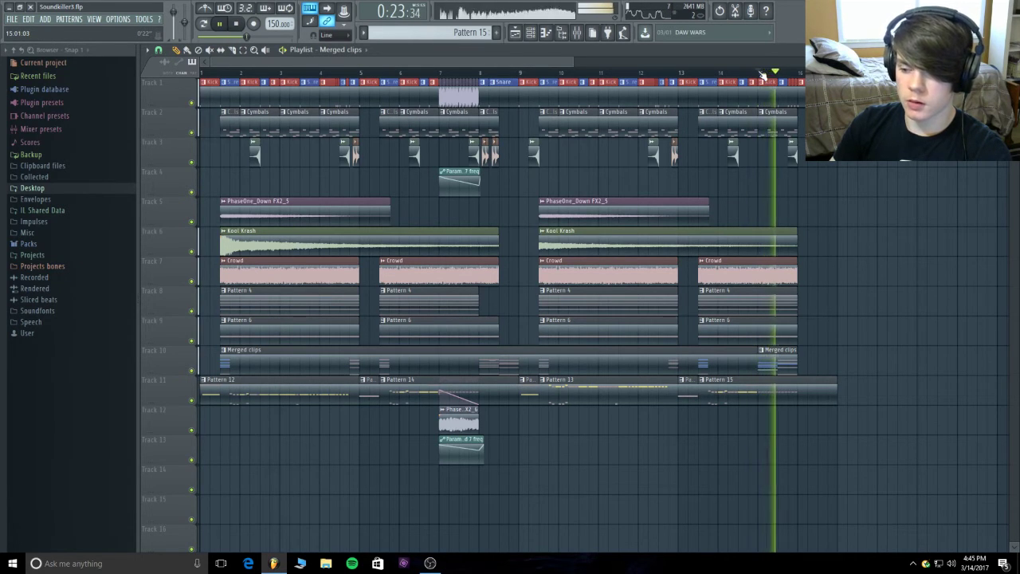
key(space)
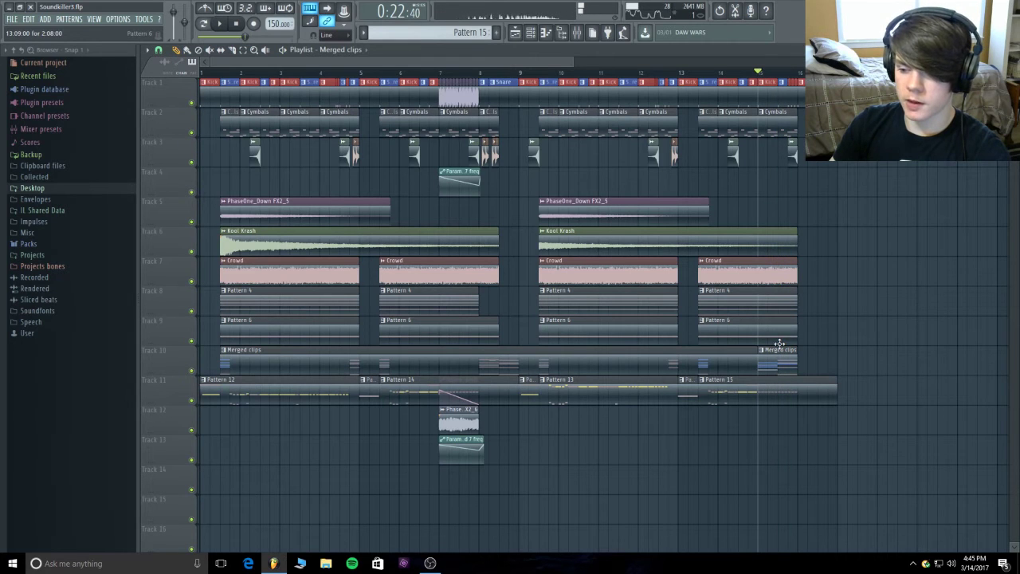
- Try to move the merged clip at bar 15 on Track 10 one bar later and play back from bar 14
drag(771, 363, 819, 358)
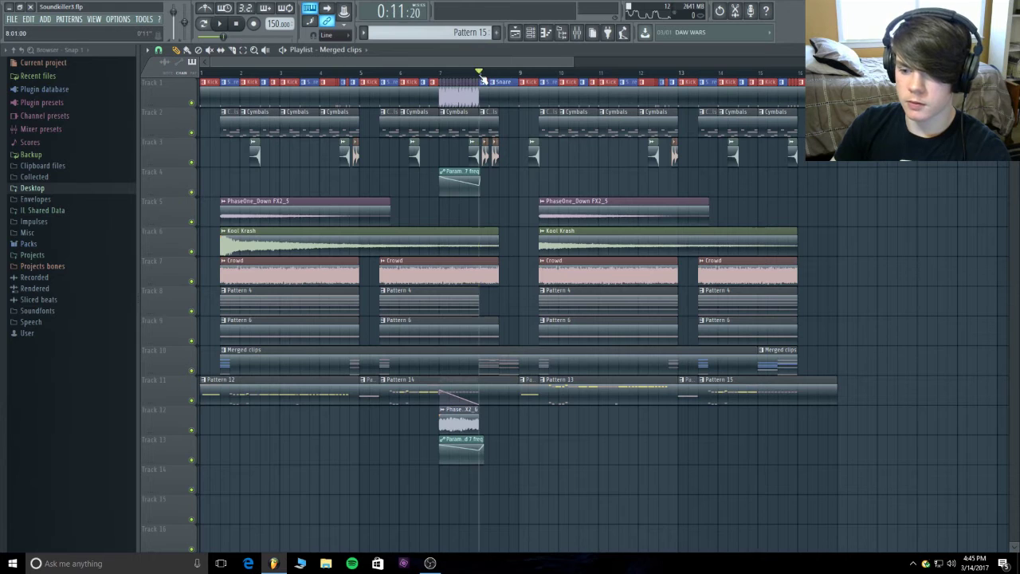
click(717, 72)
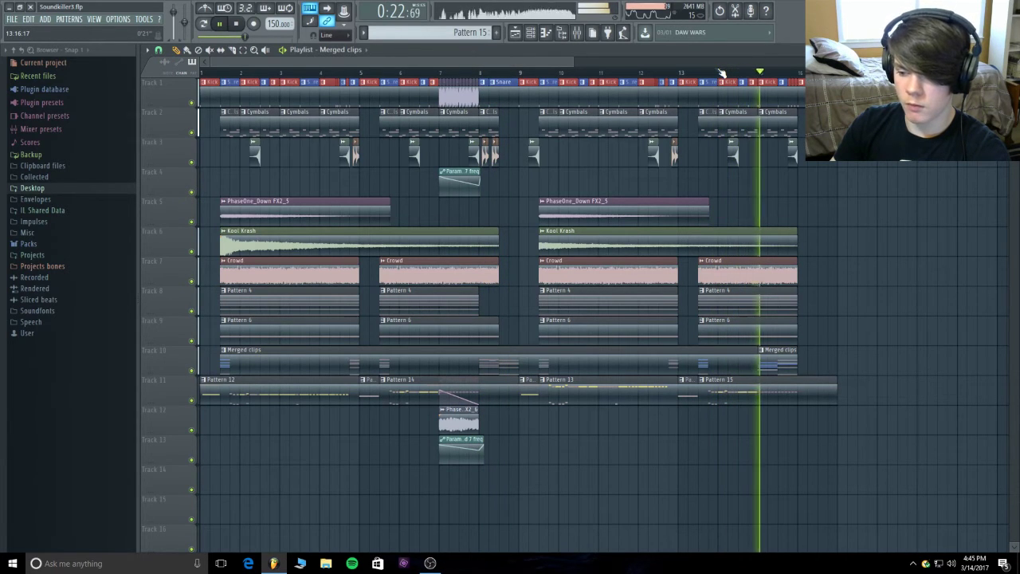
key(space)
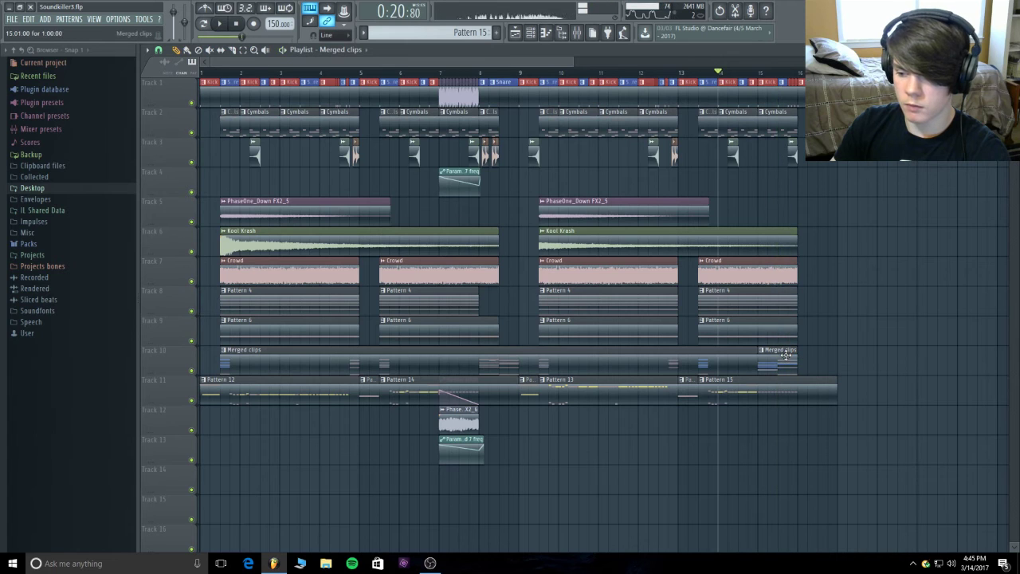
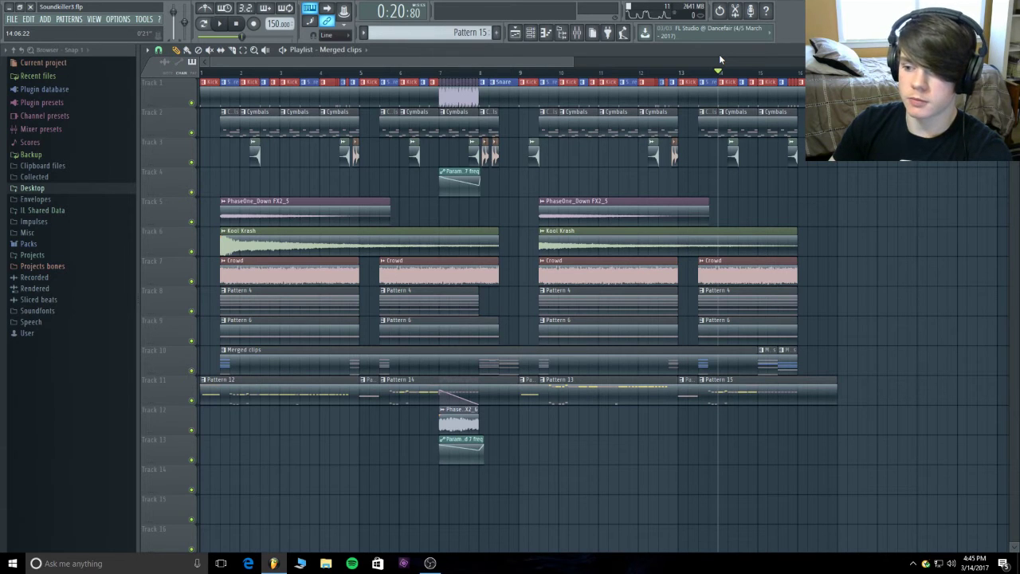
- Play back the section from bar 14 and again from bar 13 to hear the split merged clips
key(space)
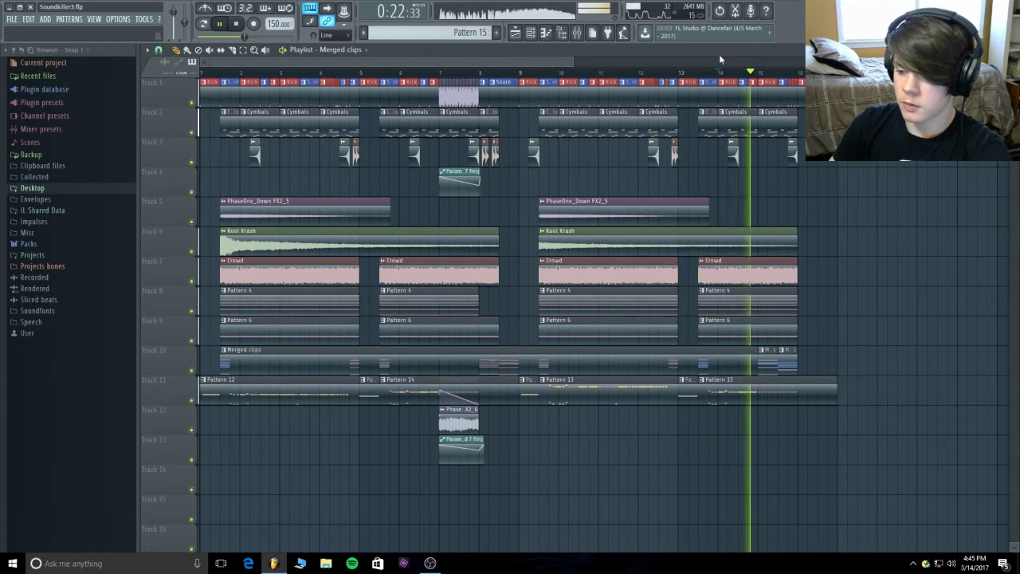
click(679, 72)
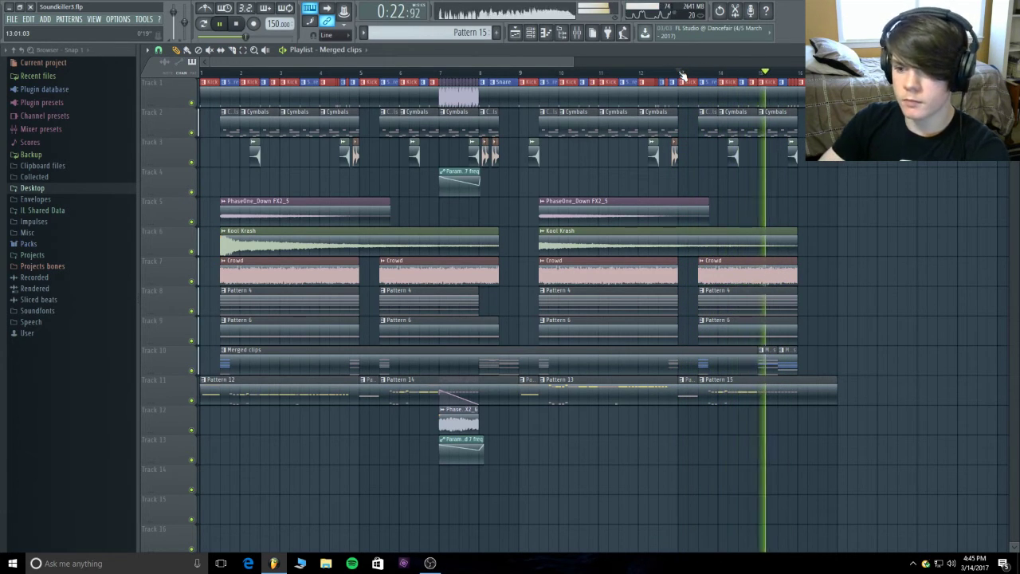
key(space)
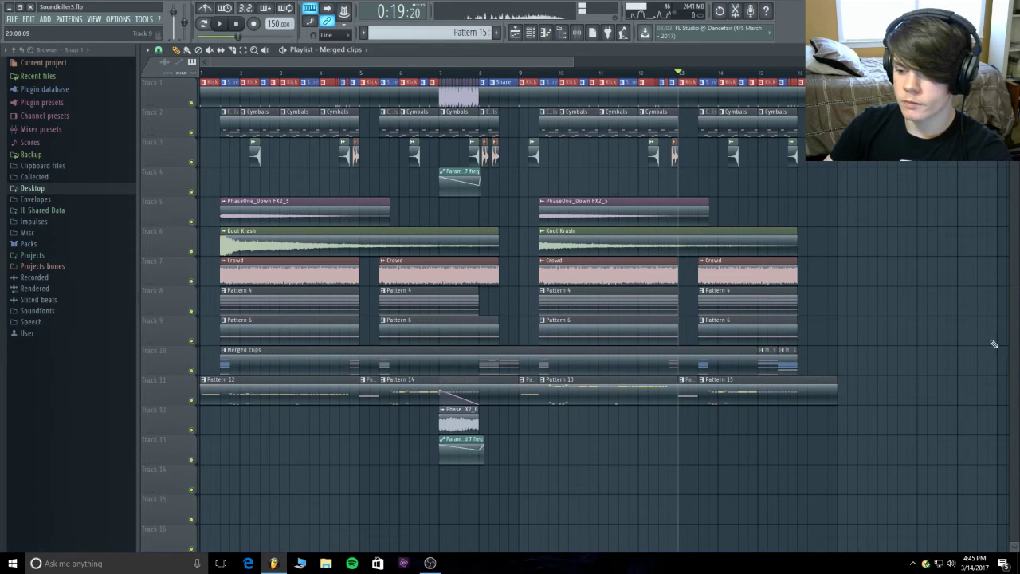
- Delete the last half-bar merged clip on Track 10 and move the remaining one from bar 15 to bar 16
right_click(782, 357)
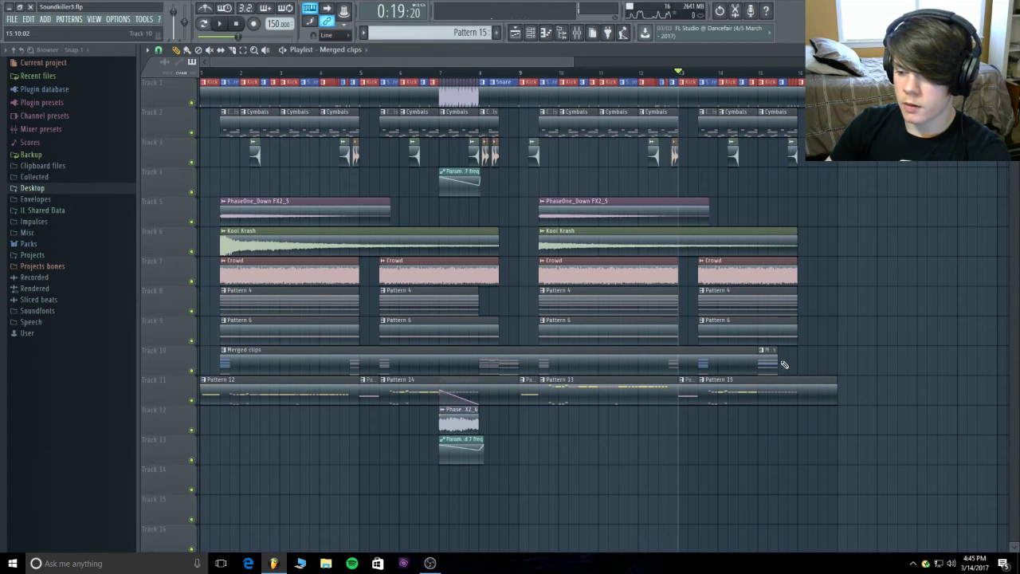
drag(772, 364, 800, 370)
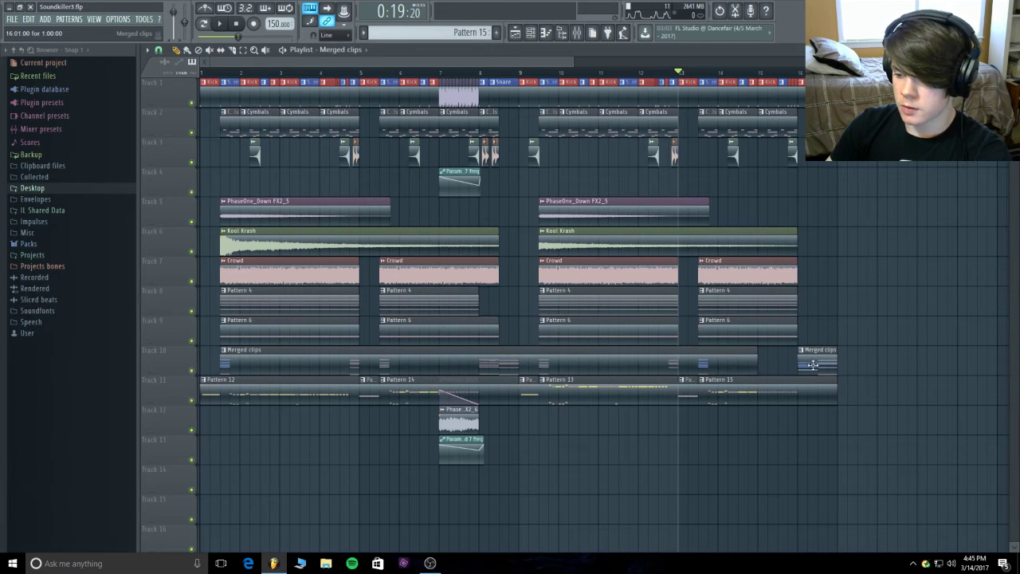
- Delete the merged clip at bar 16 on Track 10 with the Delete tool
right_click(806, 355)
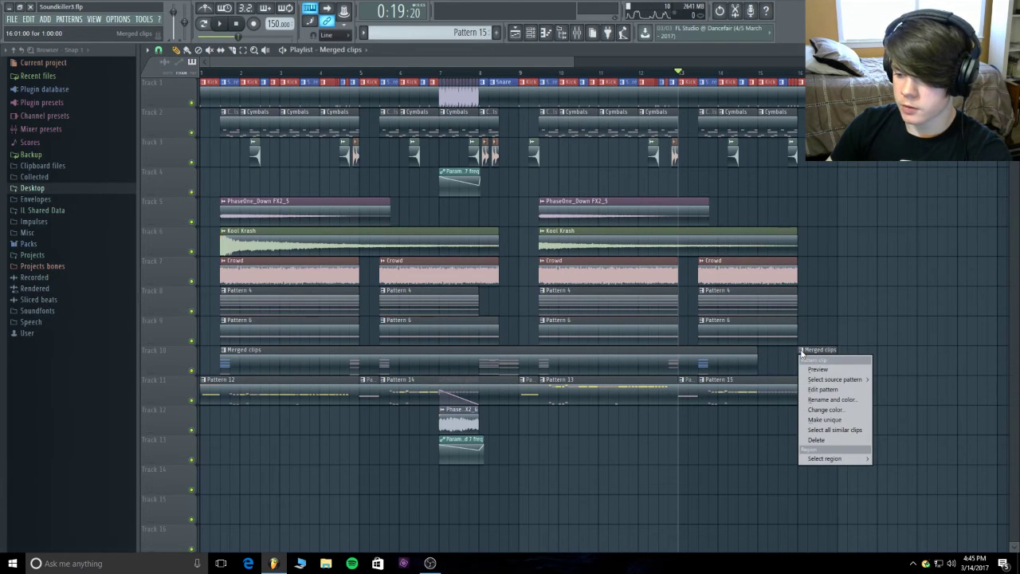
click(199, 51)
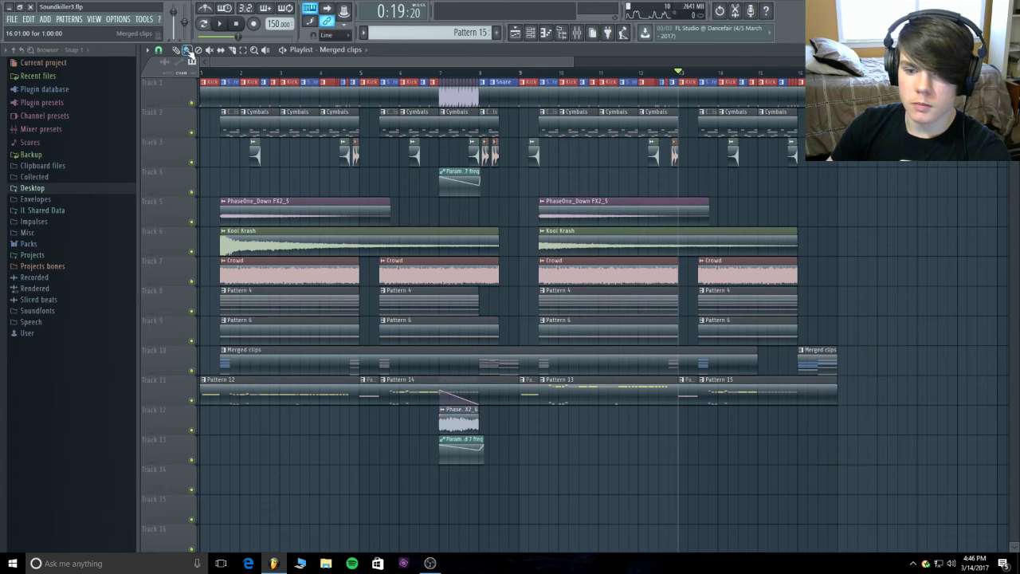
click(827, 364)
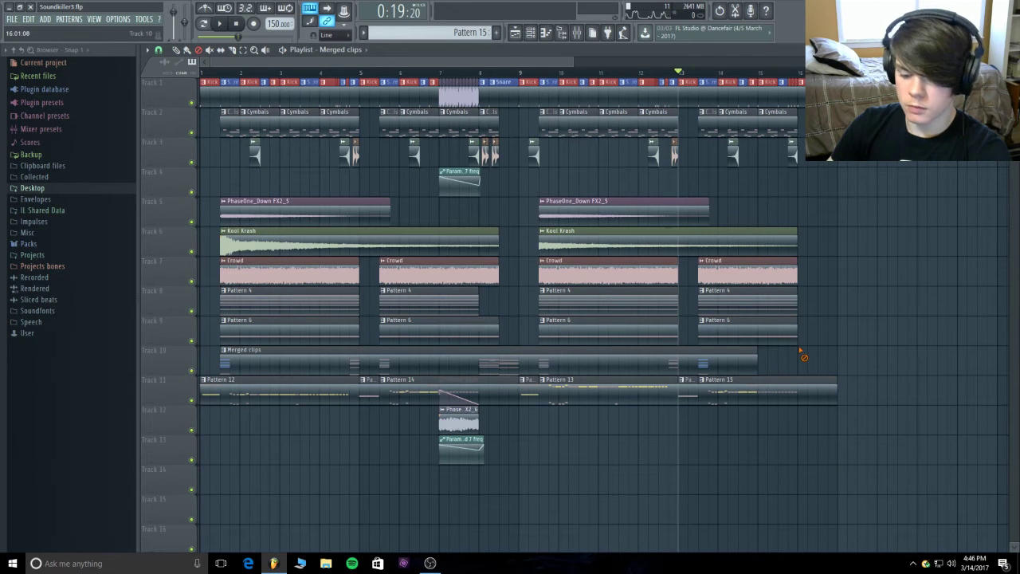
- Undo the deletion of the merged clip at bar 16 on Track 10 and mute that clip instead
key(ctrl+z)
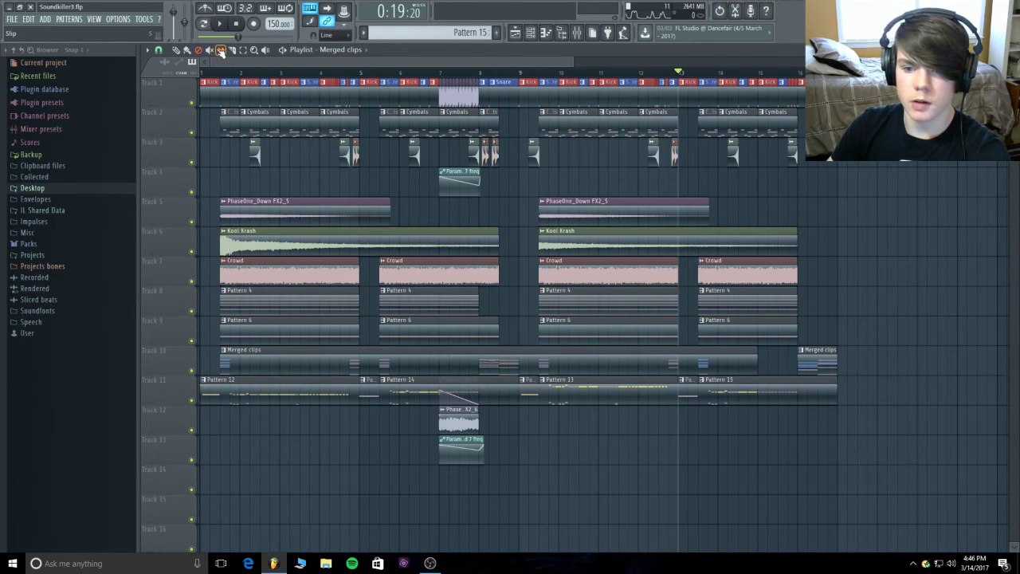
click(801, 350)
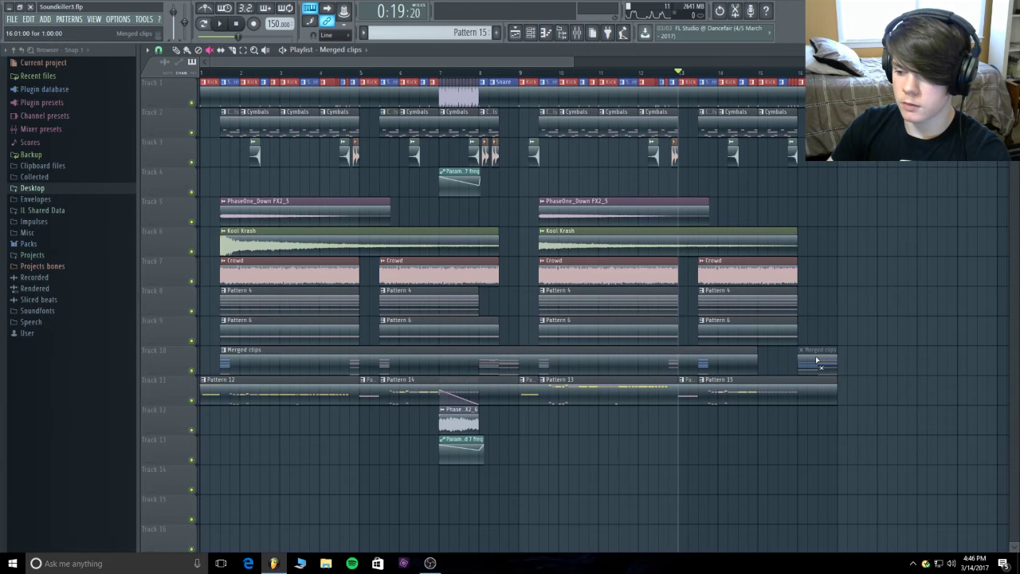
click(177, 49)
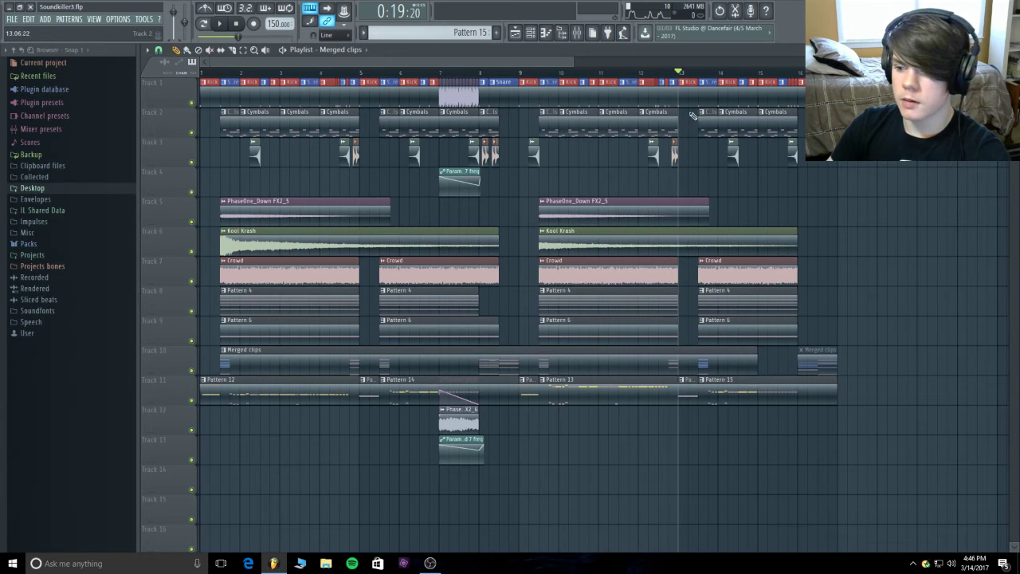
- Delete all the repeated F4 notes of the Harmor channel in Pattern 15
double_click(787, 404)
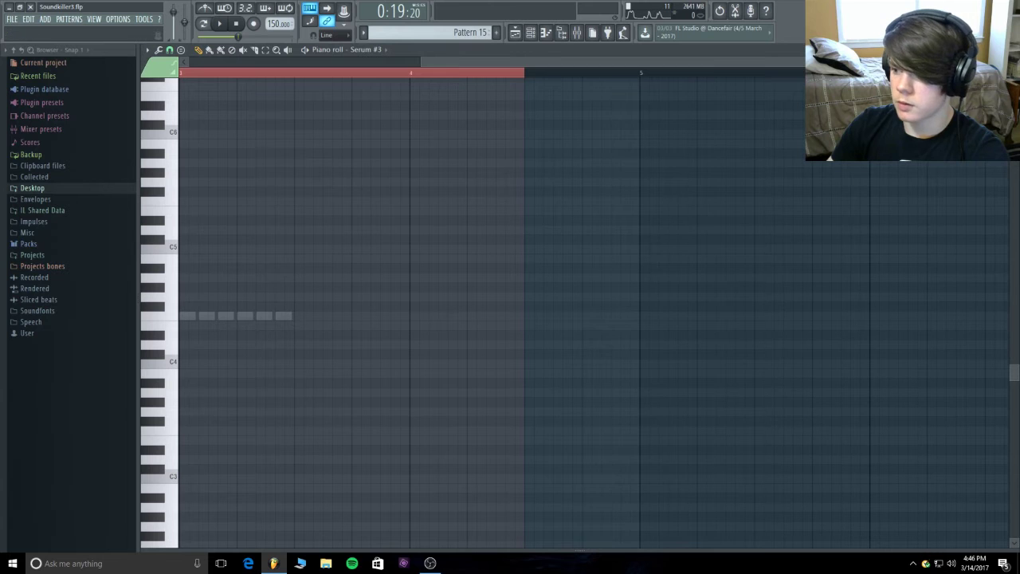
double_click(252, 315)
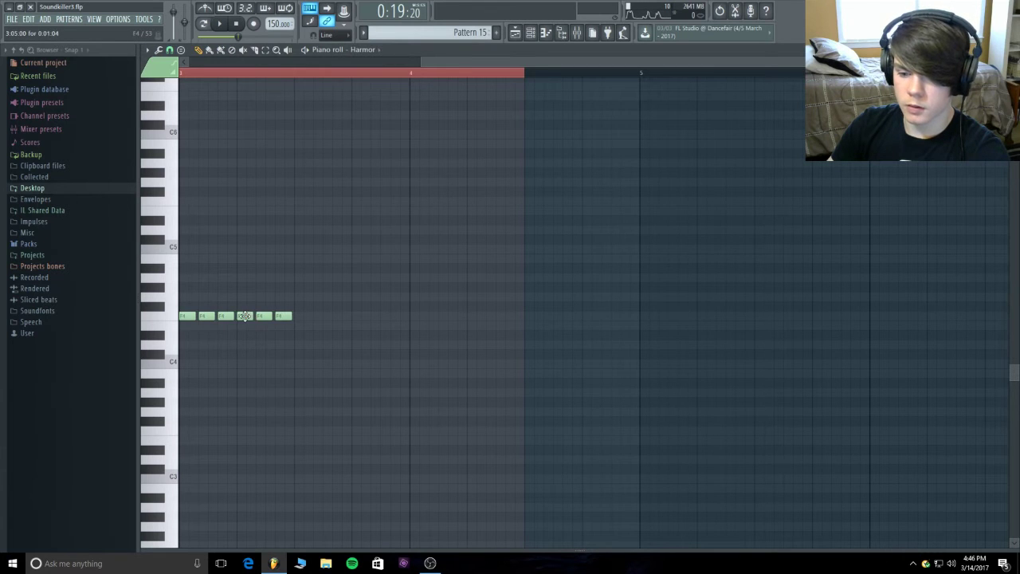
scroll(254, 296, down, 2)
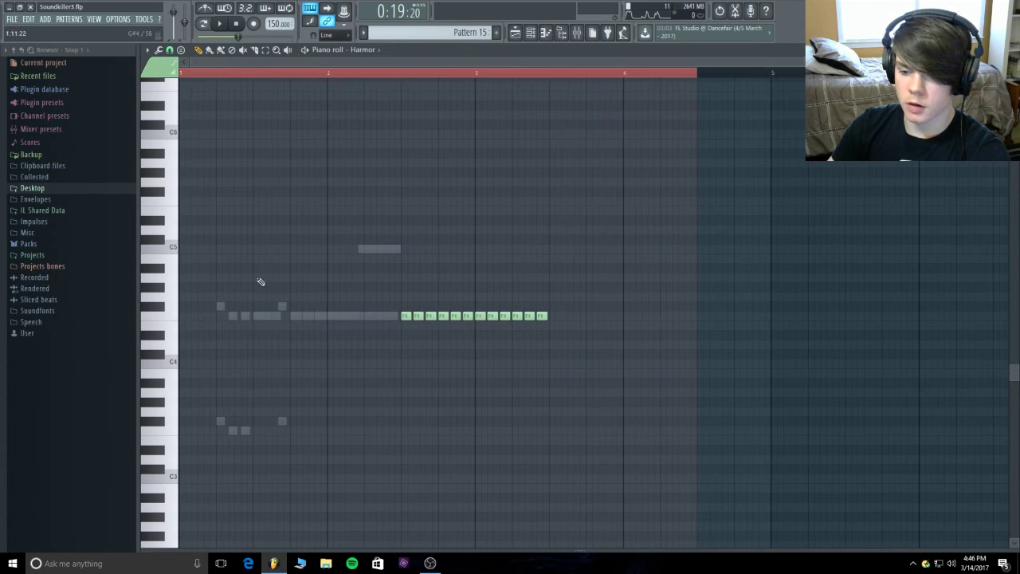
mouse_move(558, 314)
mouse_down()
mouse_move(485, 326)
mouse_move(362, 322)
mouse_up()
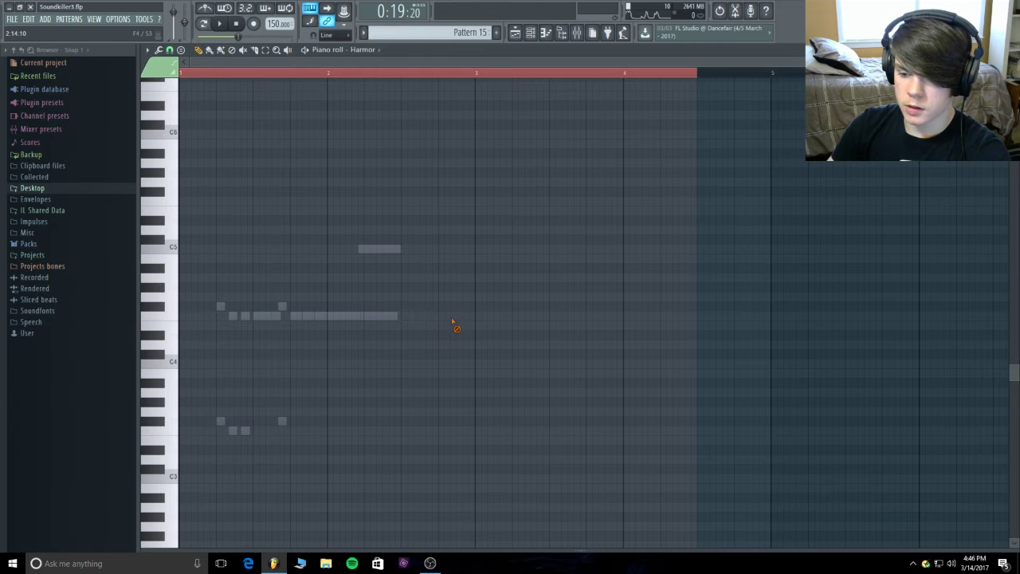
key(F7)
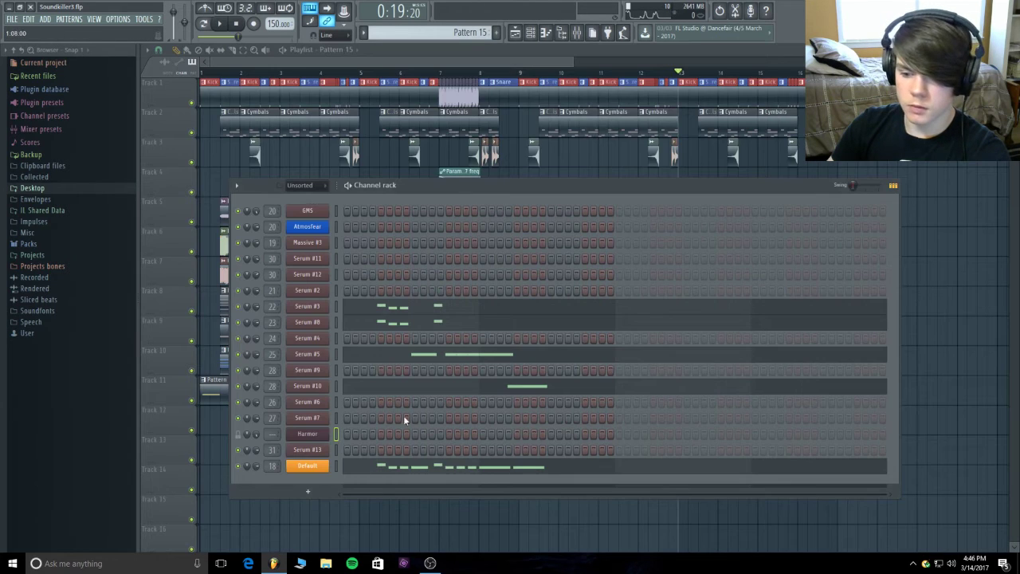
- Play Pattern 15 and audition Serum channels such as #9, #2, #3, #10 and #6 to compare their sounds
key(space)
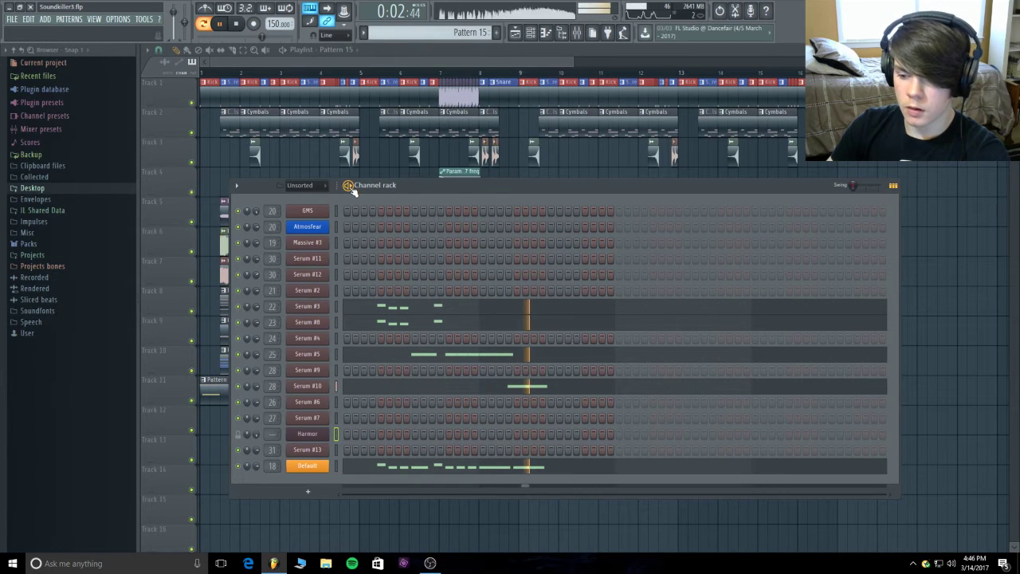
key(space)
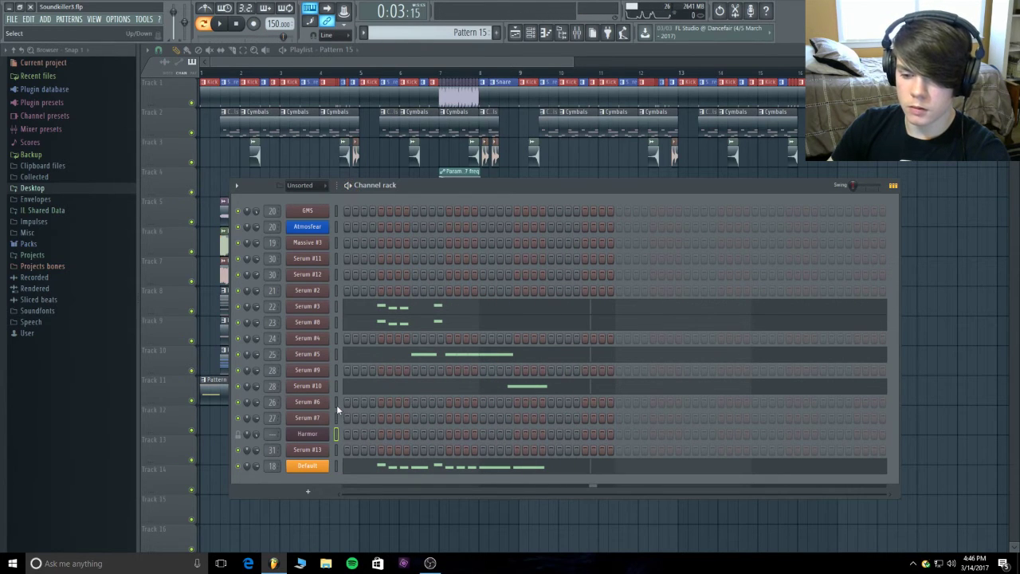
click(337, 370)
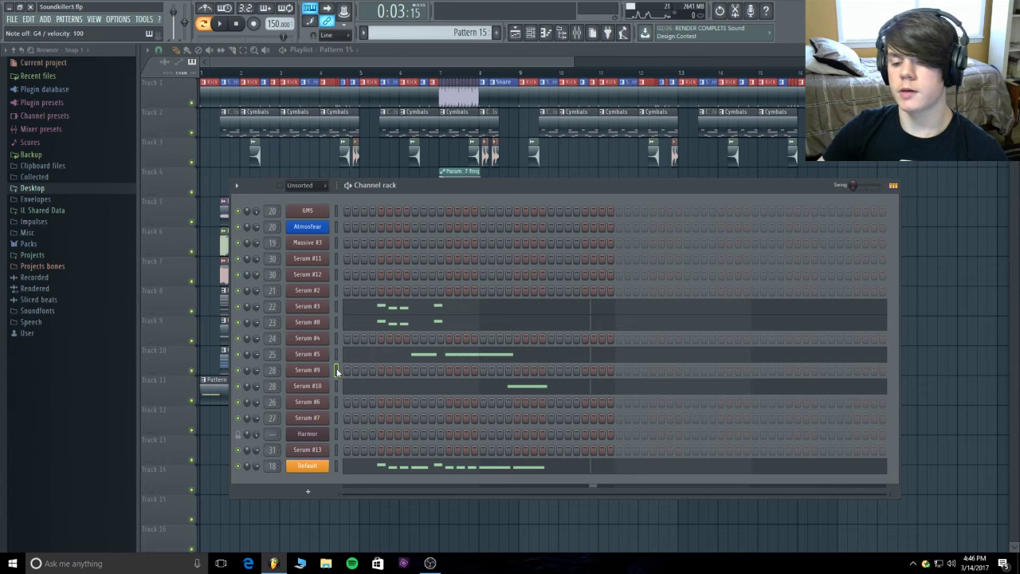
click(335, 274)
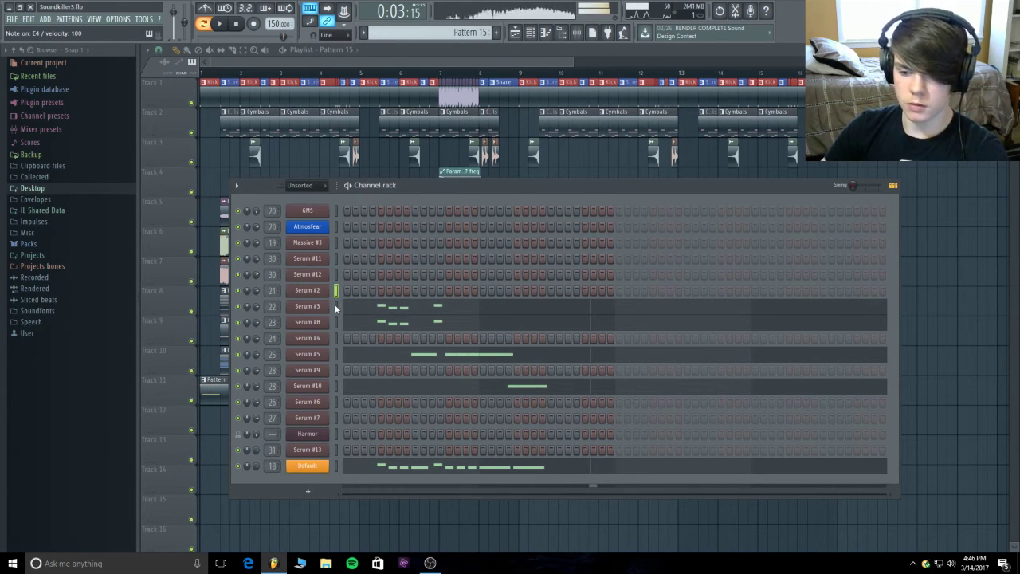
click(336, 306)
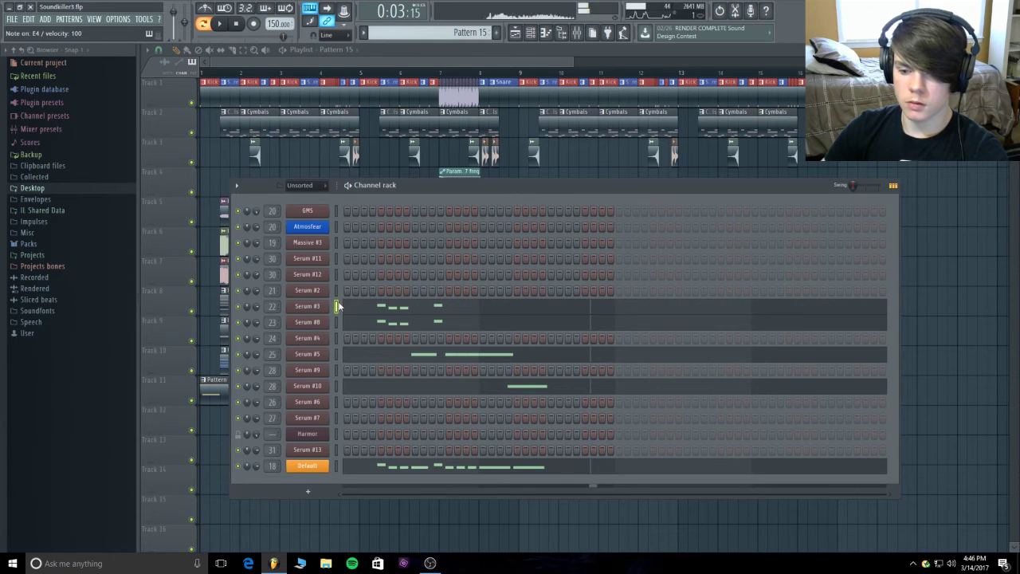
click(335, 322)
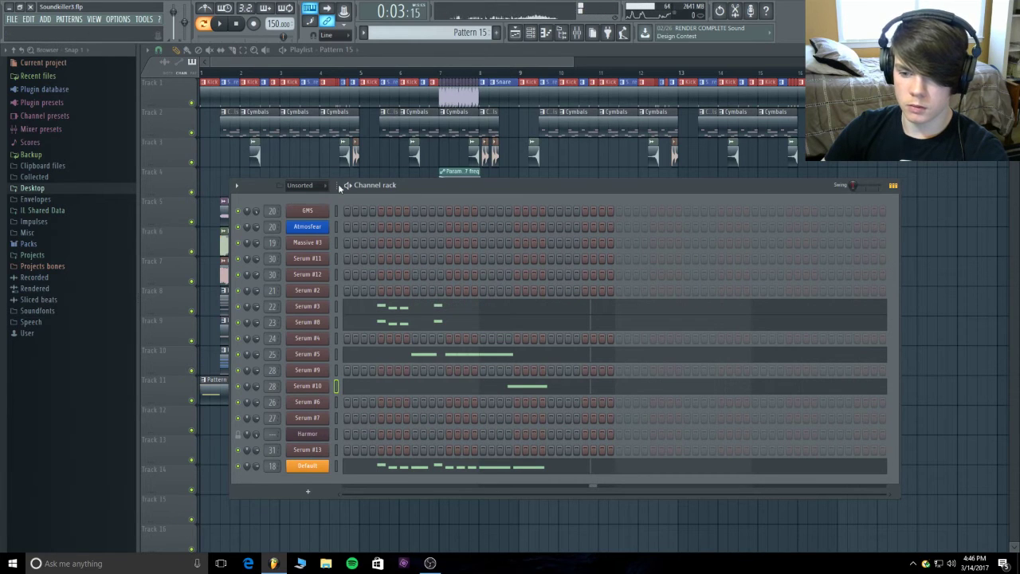
click(336, 401)
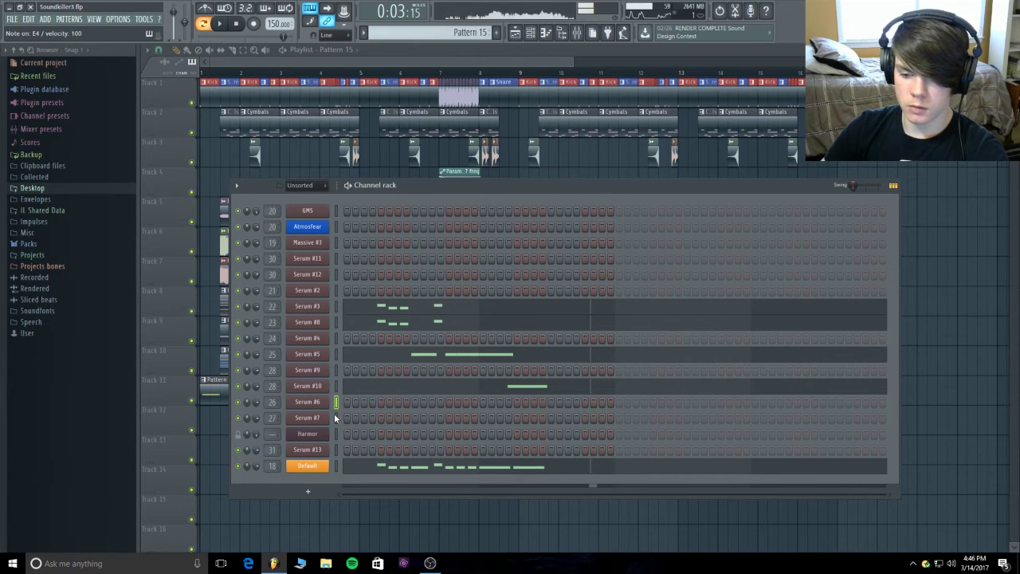
- Draw an F4 note for Serum #6 in Pattern 15, starting halfway through bar 2 after the existing notes
right_click(333, 402)
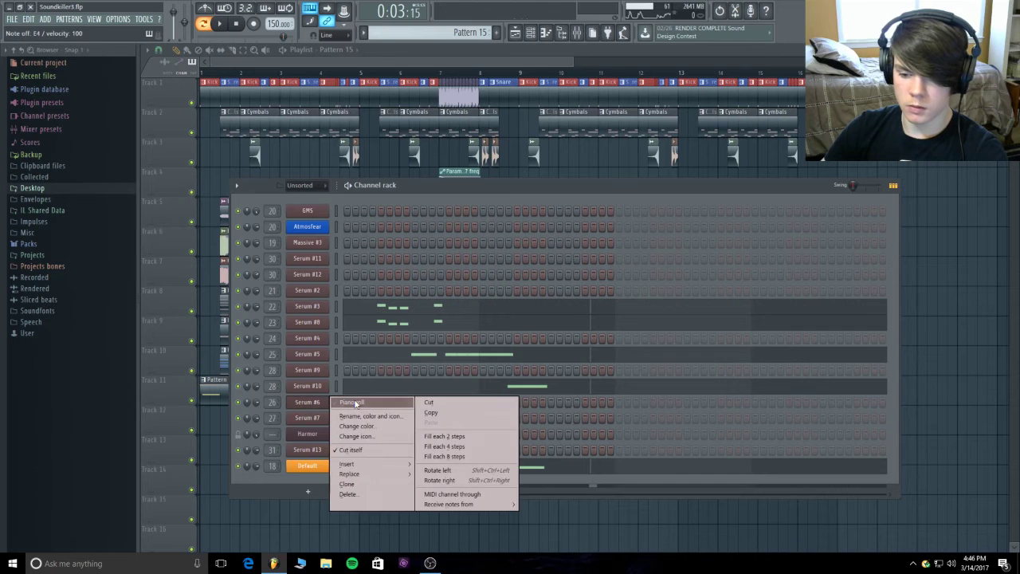
click(351, 403)
click(406, 315)
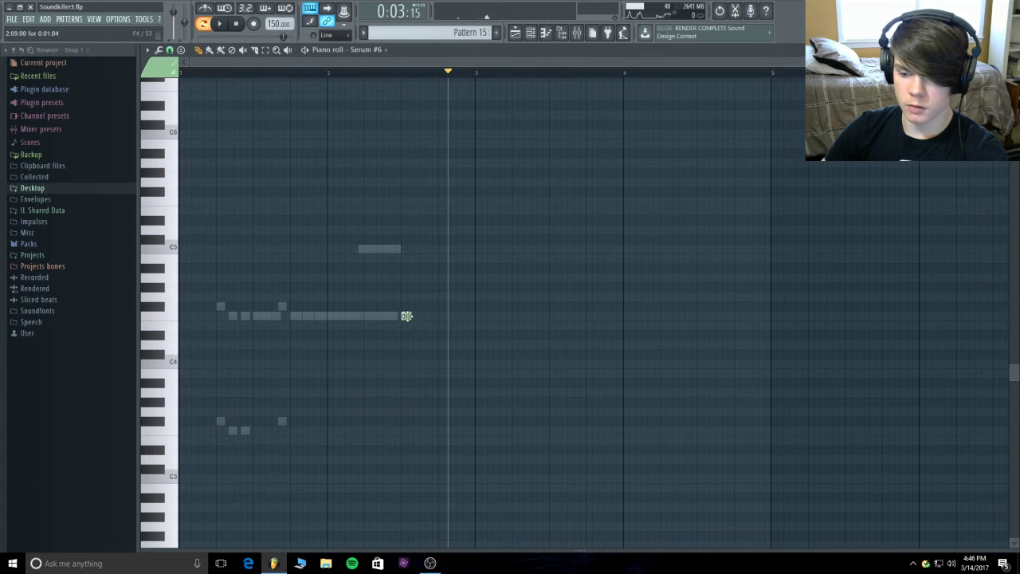
click(427, 316)
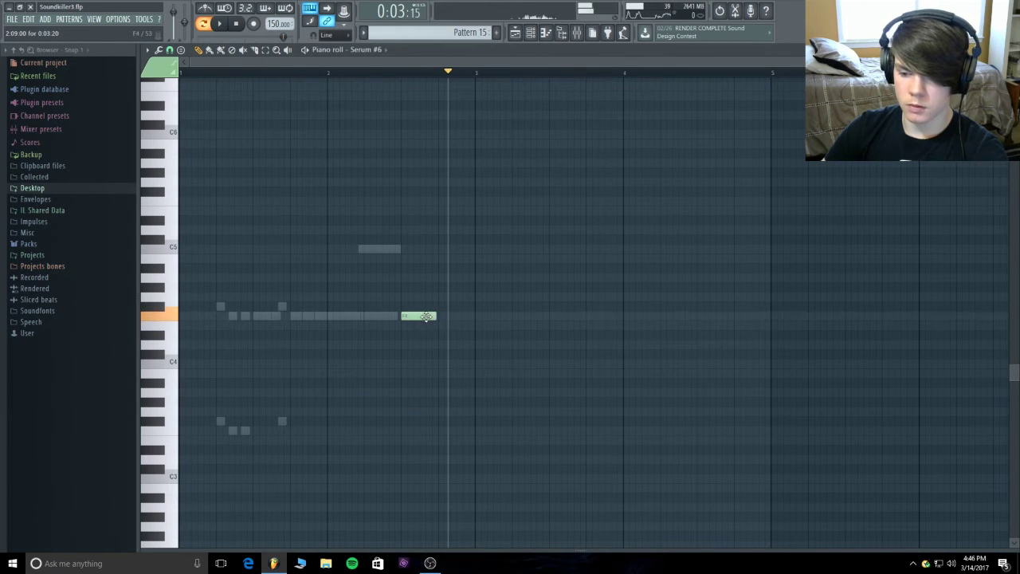
drag(430, 317, 424, 316)
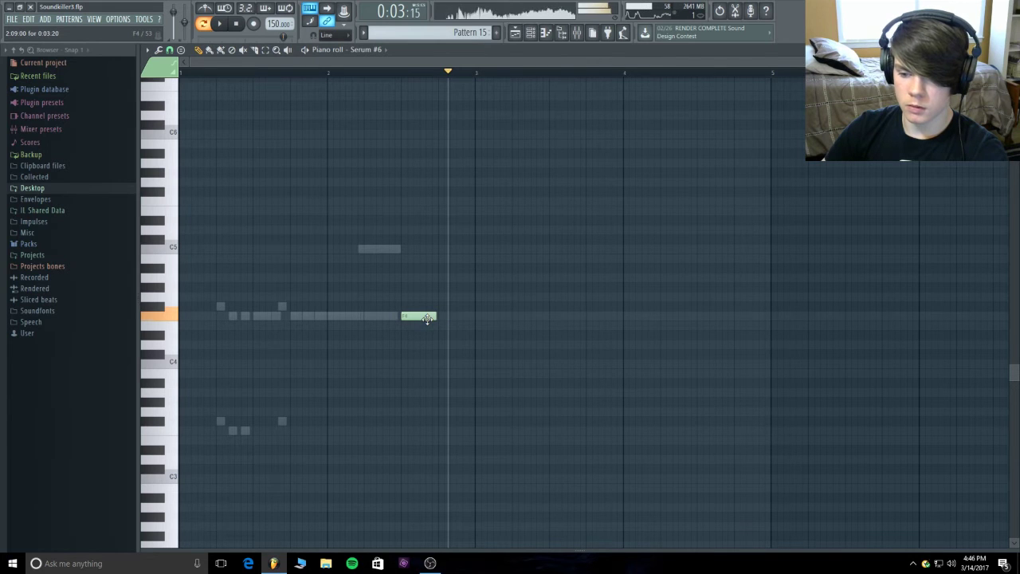
- Lengthen the Serum #6 F4 note to the start of bar 3 and play the pattern around it
click(327, 73)
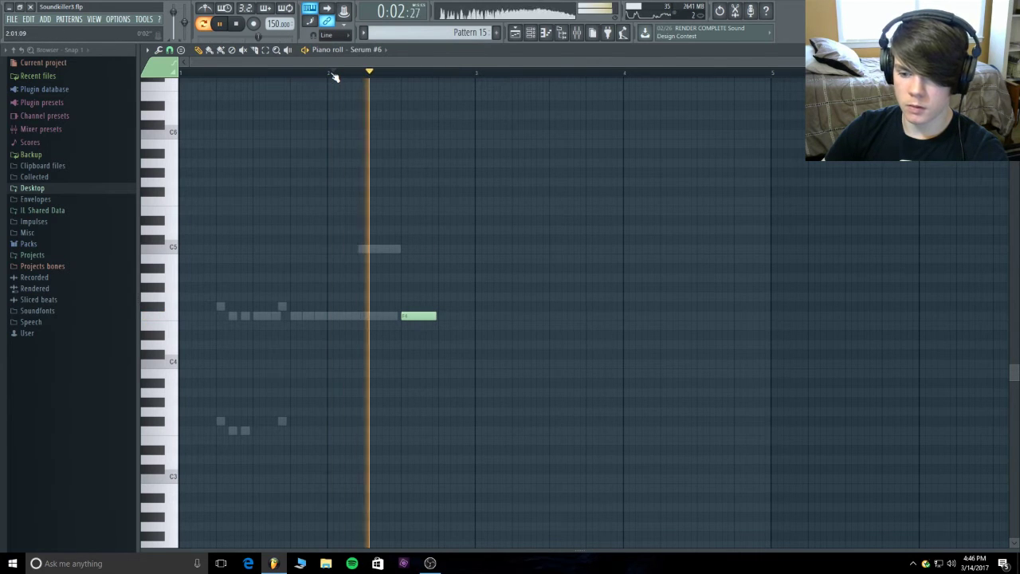
key(space)
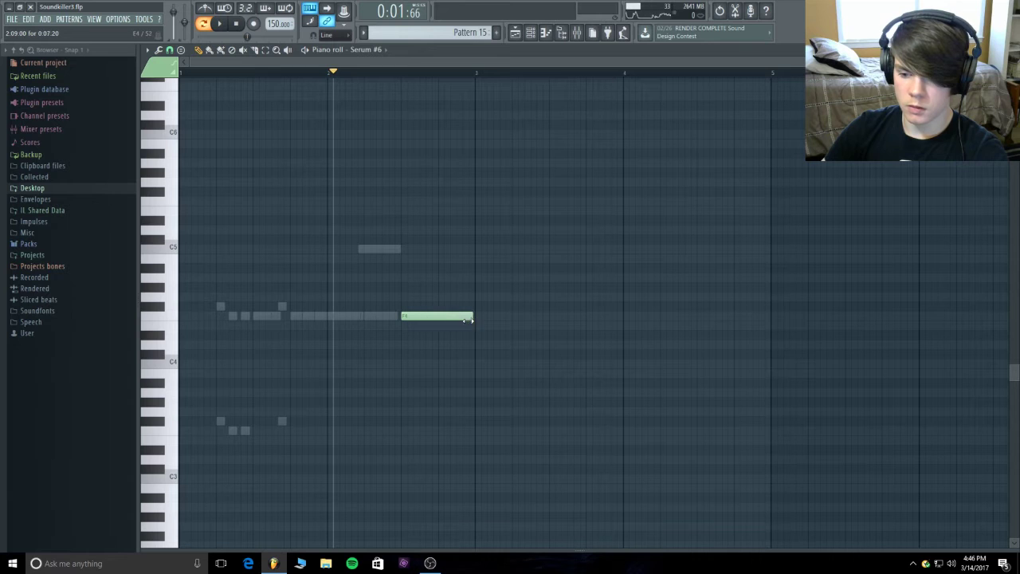
key(space)
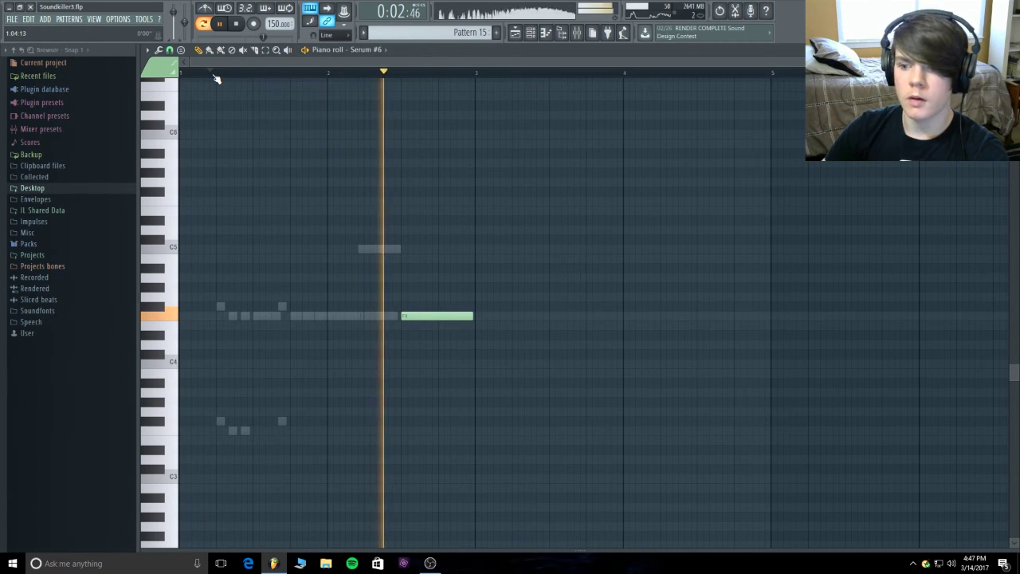
key(space)
click(212, 74)
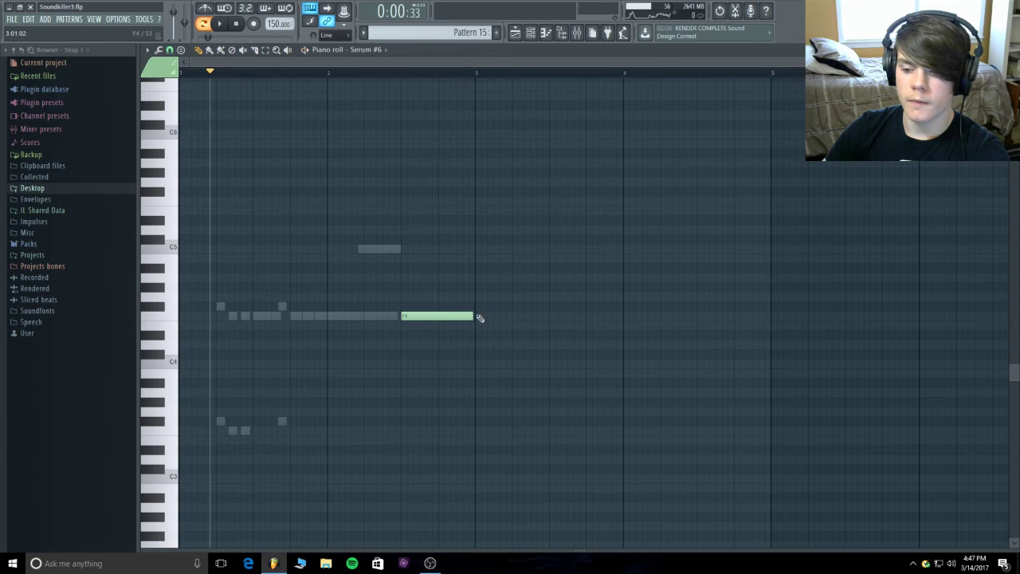
- Delete the Serum #6 F4 note and return to the playlist
right_click(468, 316)
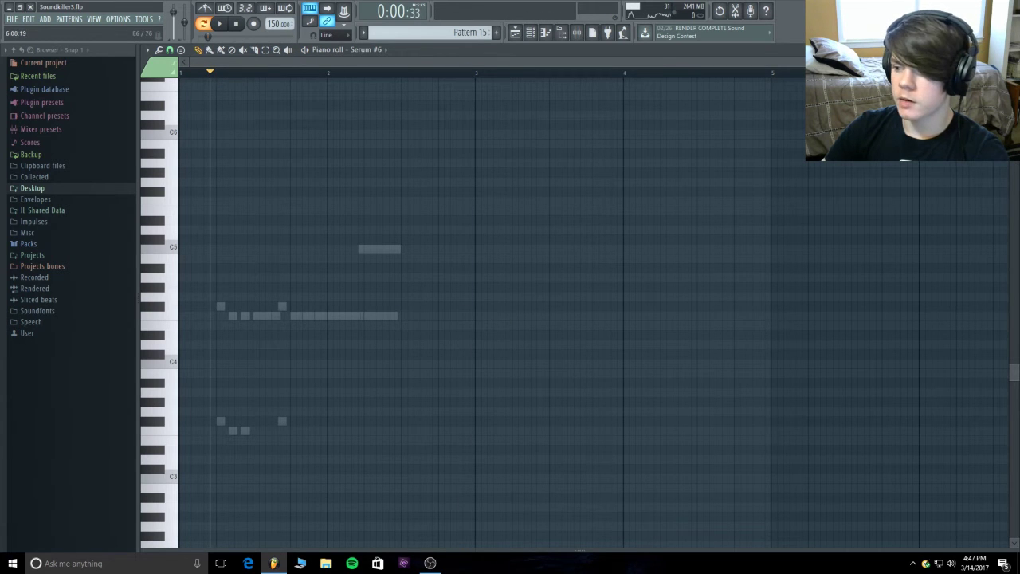
key(Escape)
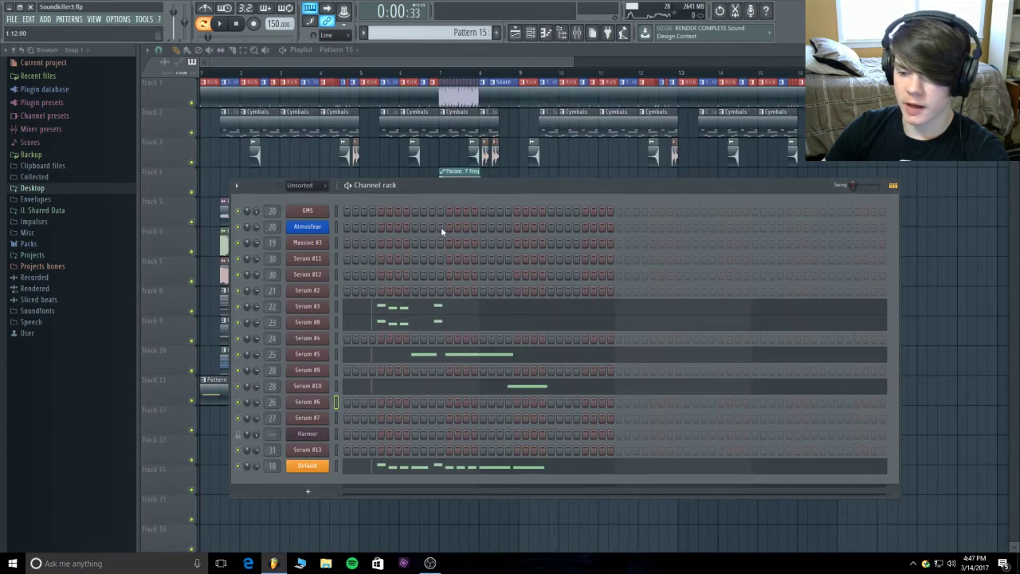
key(Escape)
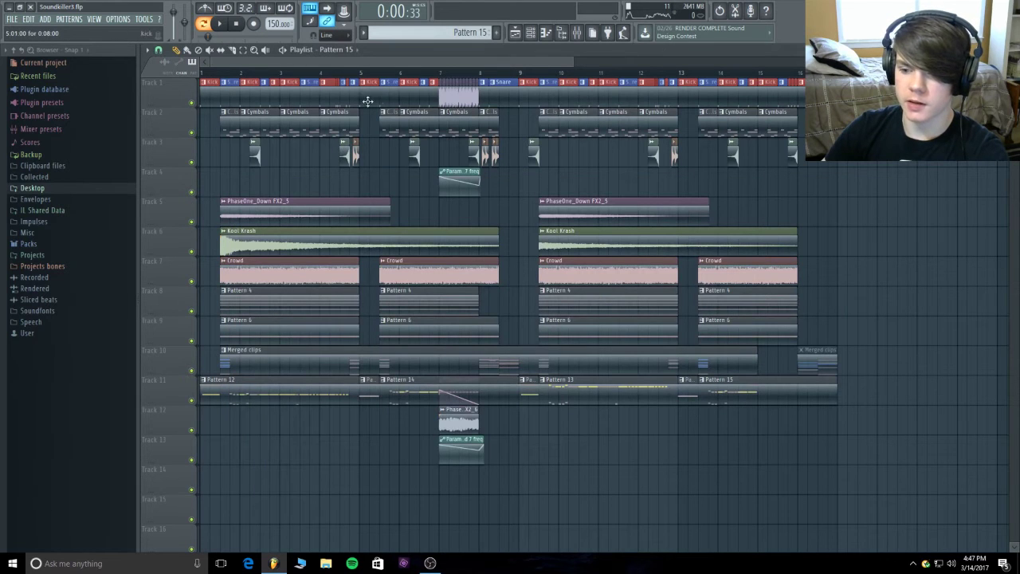
- Play back the arrangement from bar 7 and again from bar 13 to hear the ending
click(443, 74)
key(space)
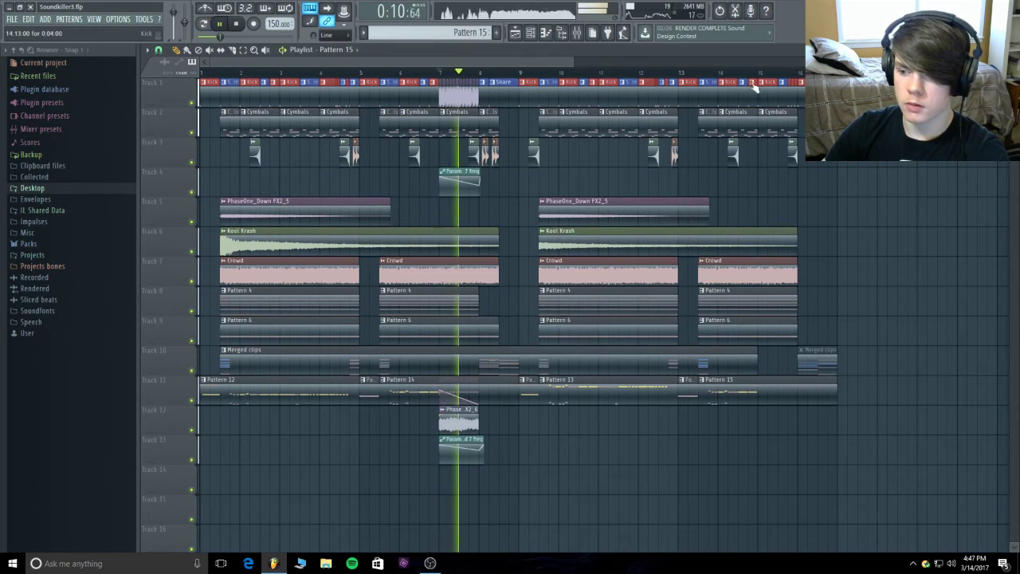
click(678, 74)
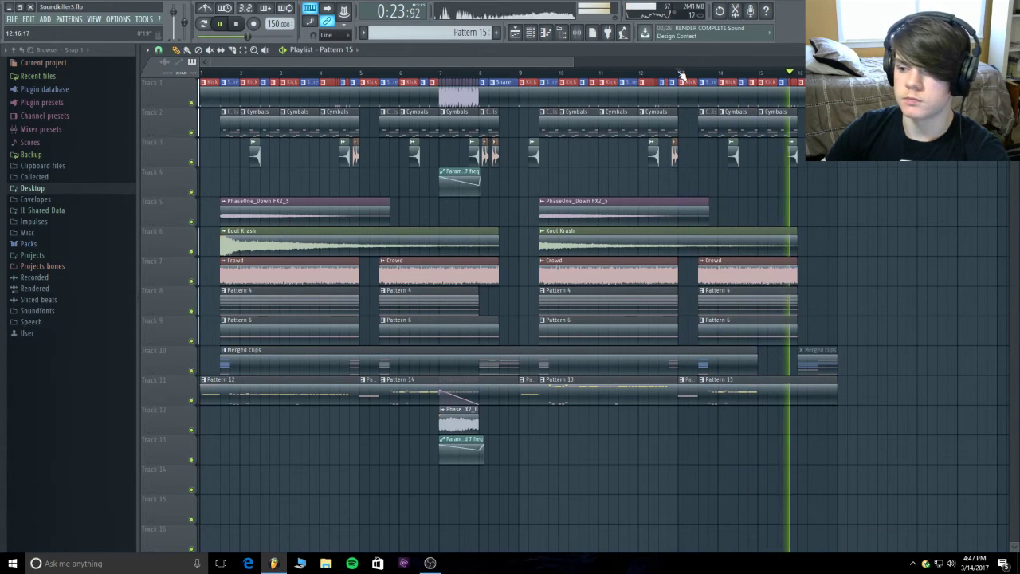
key(space)
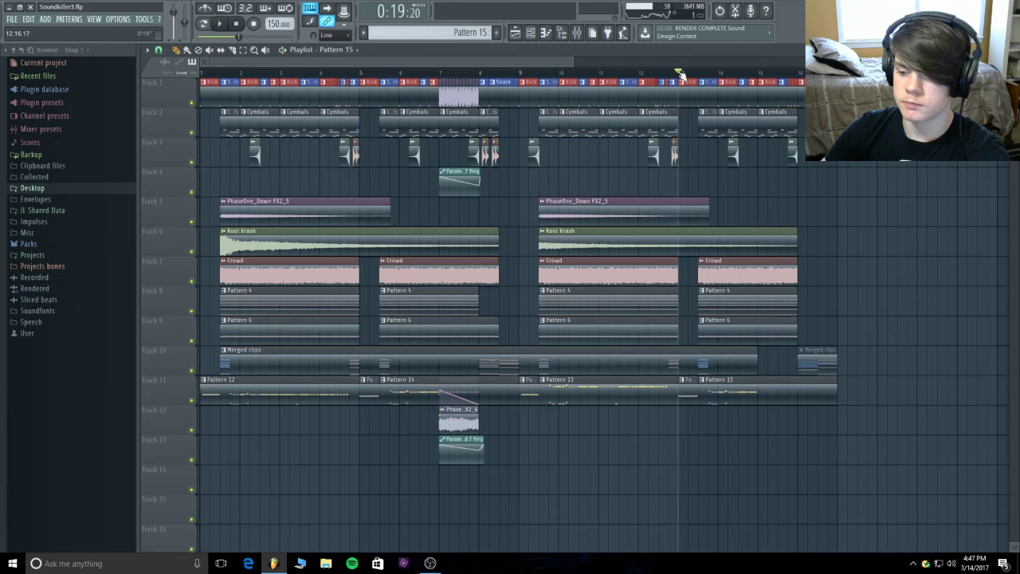
- Clone the Serum #6 channel from Pattern 15's channel list
double_click(788, 390)
key(Escape)
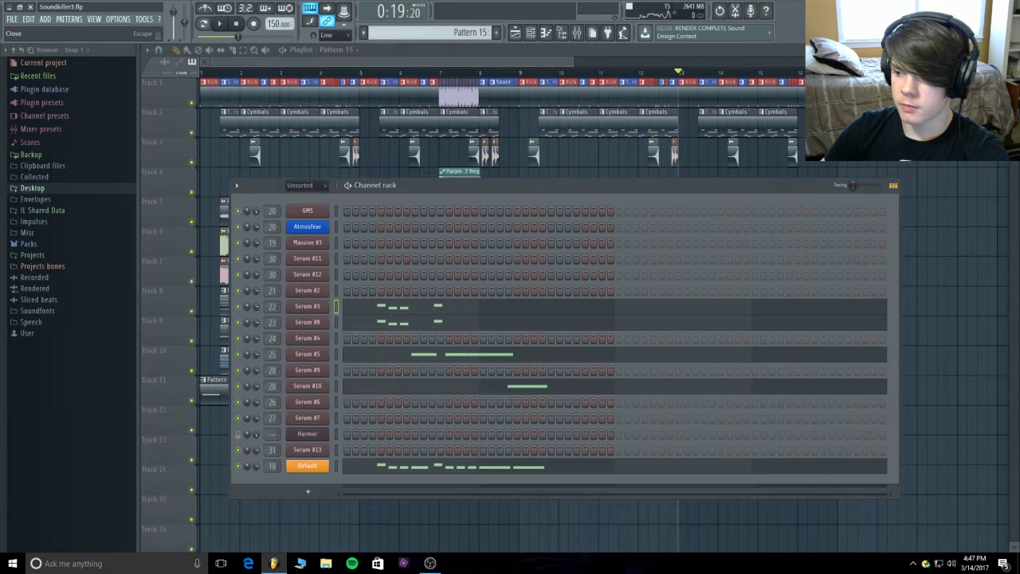
right_click(316, 405)
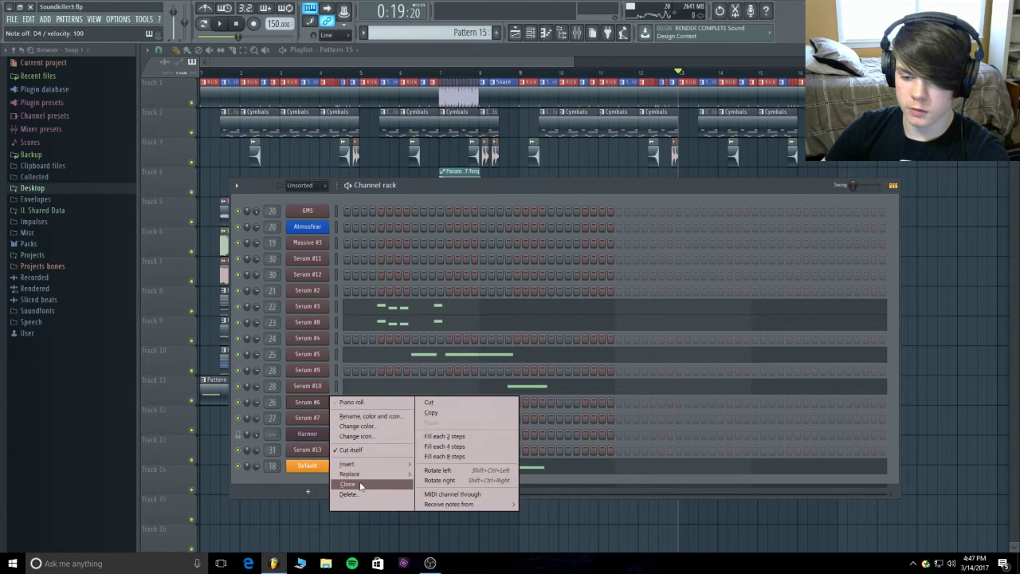
click(360, 483)
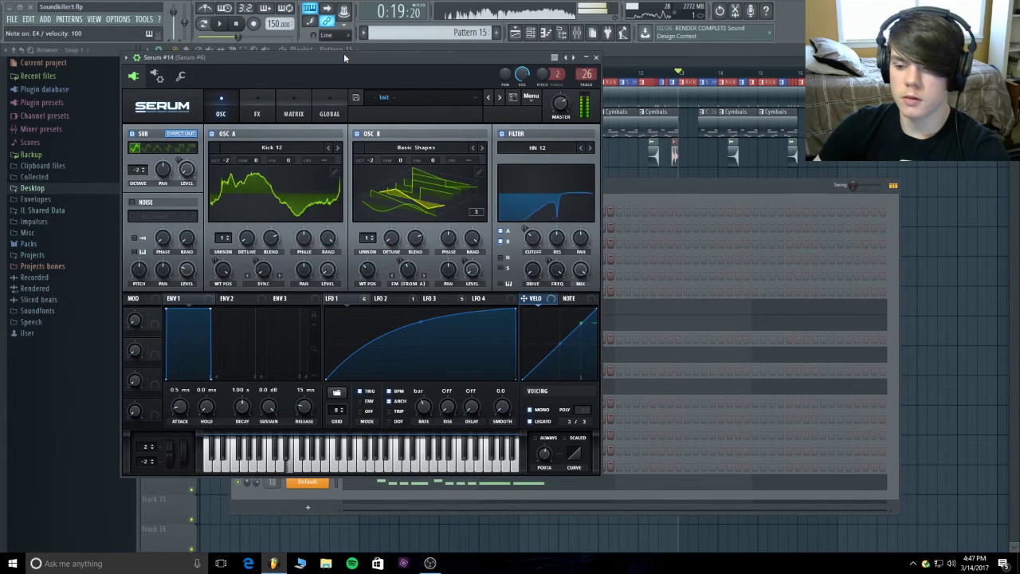
- Reshape LFO 1 of the cloned Serum so it peaks at the middle and falls to zero at the end
click(398, 301)
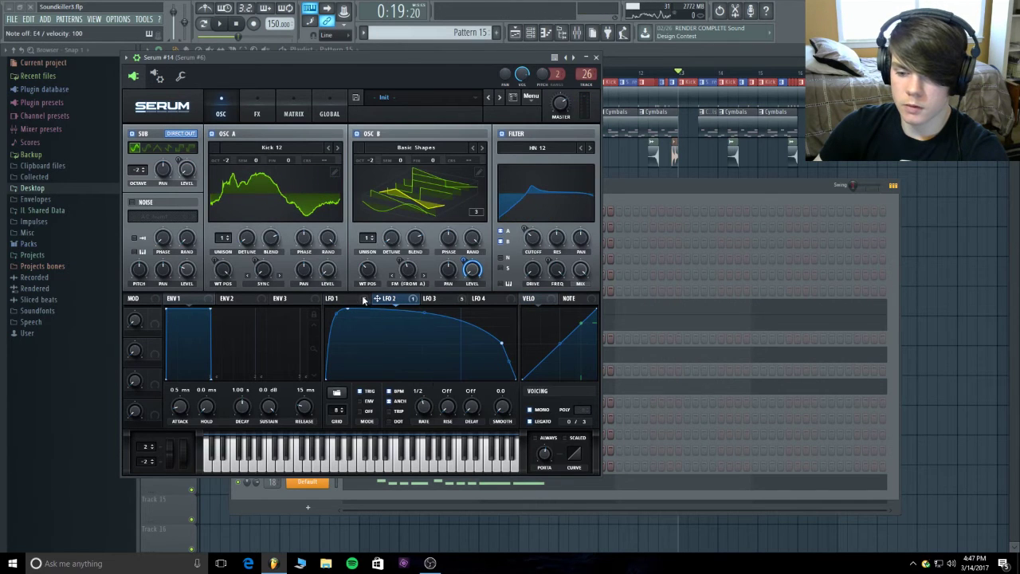
click(364, 300)
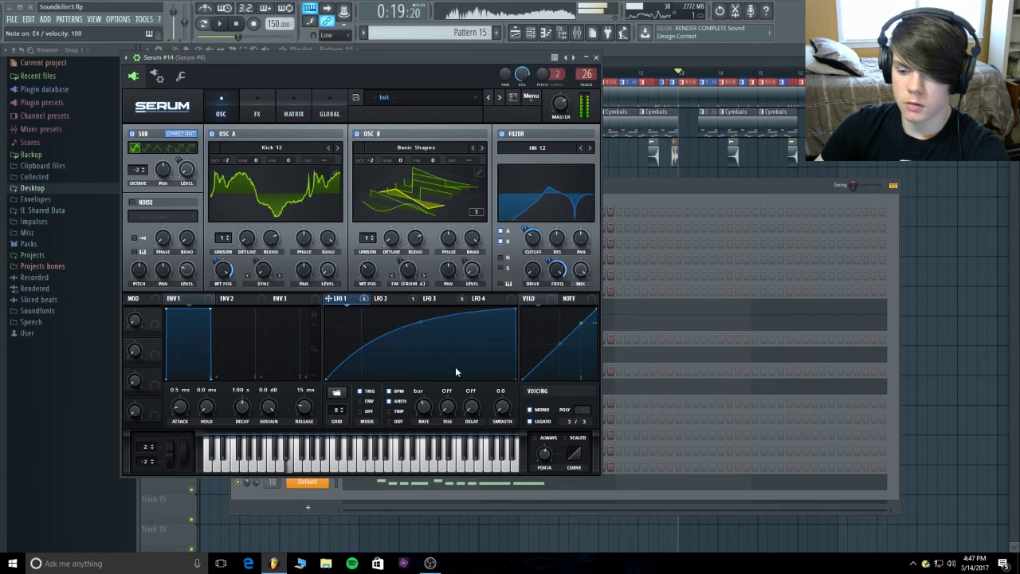
drag(515, 311, 421, 289)
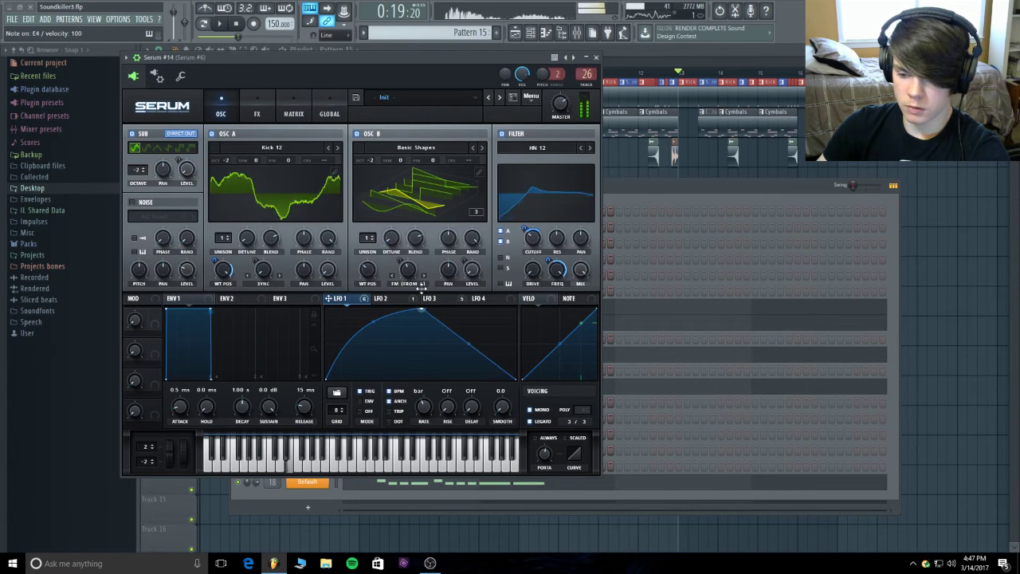
- Reshape LFO 1 of the cloned Serum into one smooth curve rising to its maximum at the end
double_click(427, 352)
drag(427, 352, 404, 405)
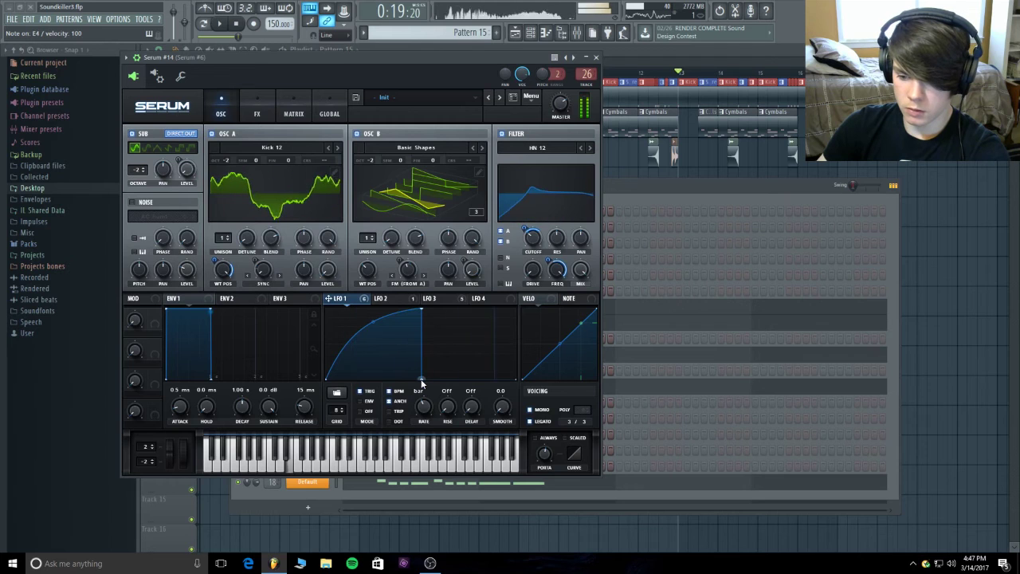
double_click(420, 376)
double_click(421, 313)
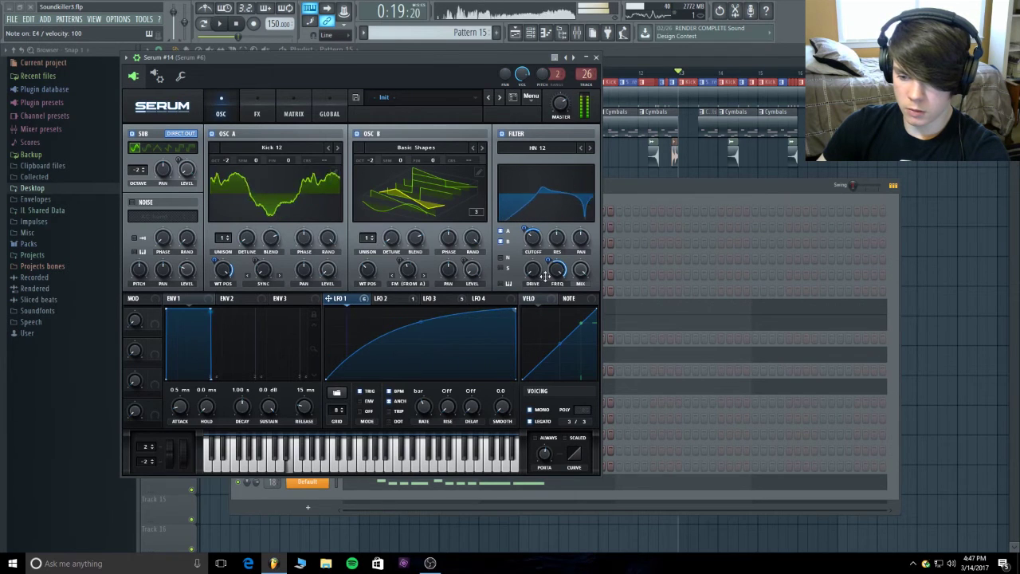
- Try LFO 1 at a 1/2 rate with the curve's end level slightly lowered, and audition a few notes
drag(423, 407, 426, 401)
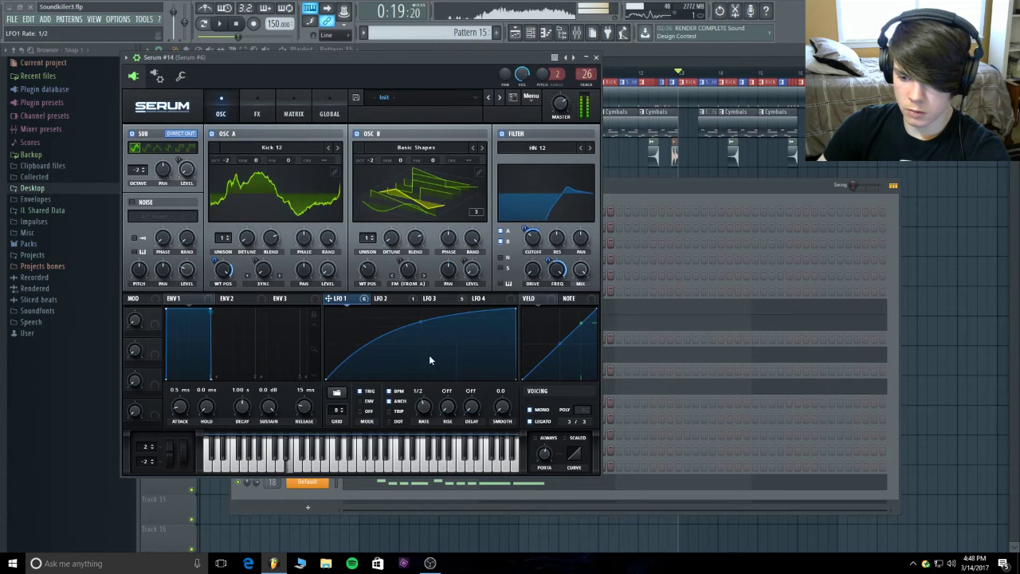
drag(425, 334, 419, 326)
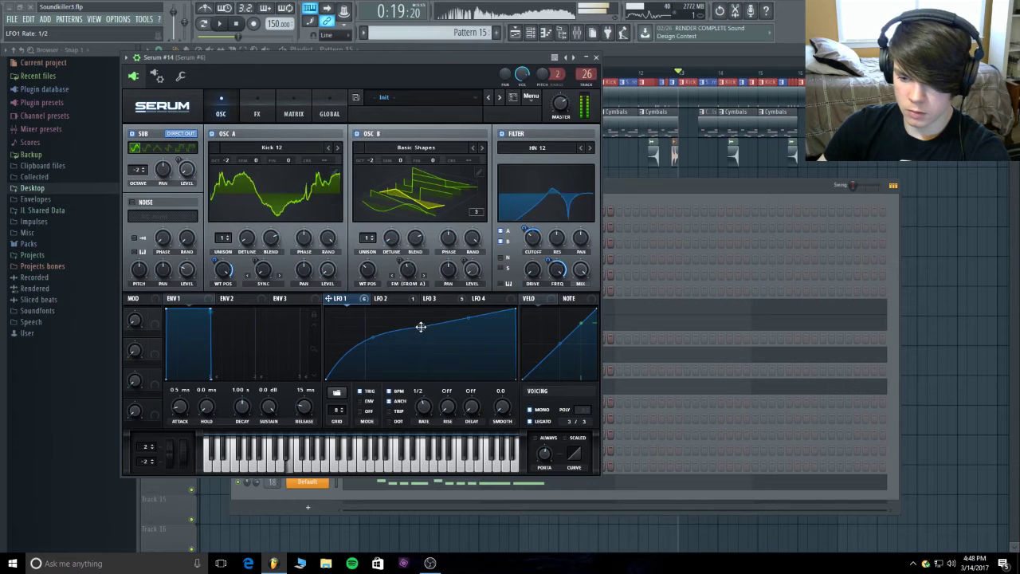
double_click(515, 309)
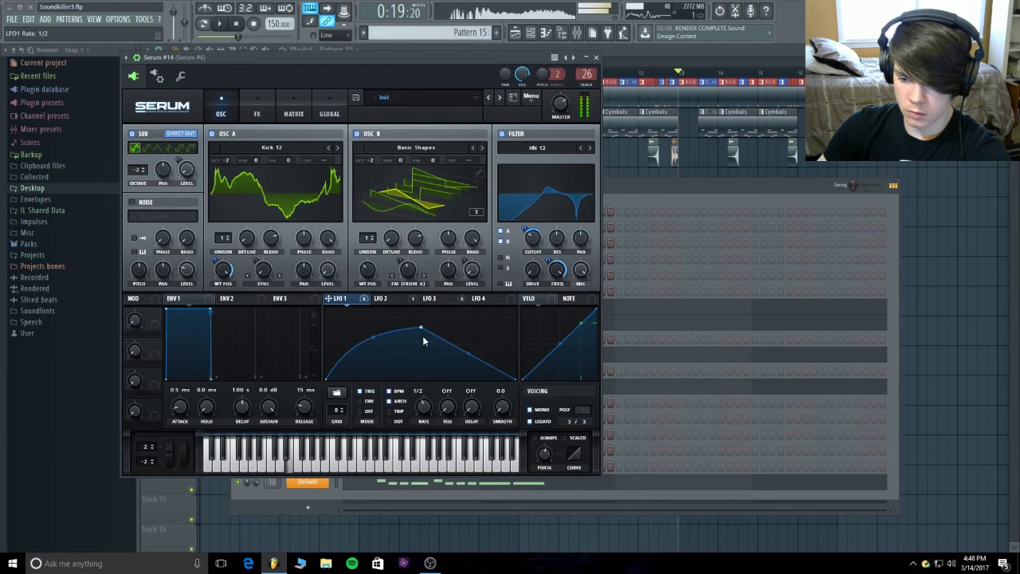
drag(422, 333, 528, 321)
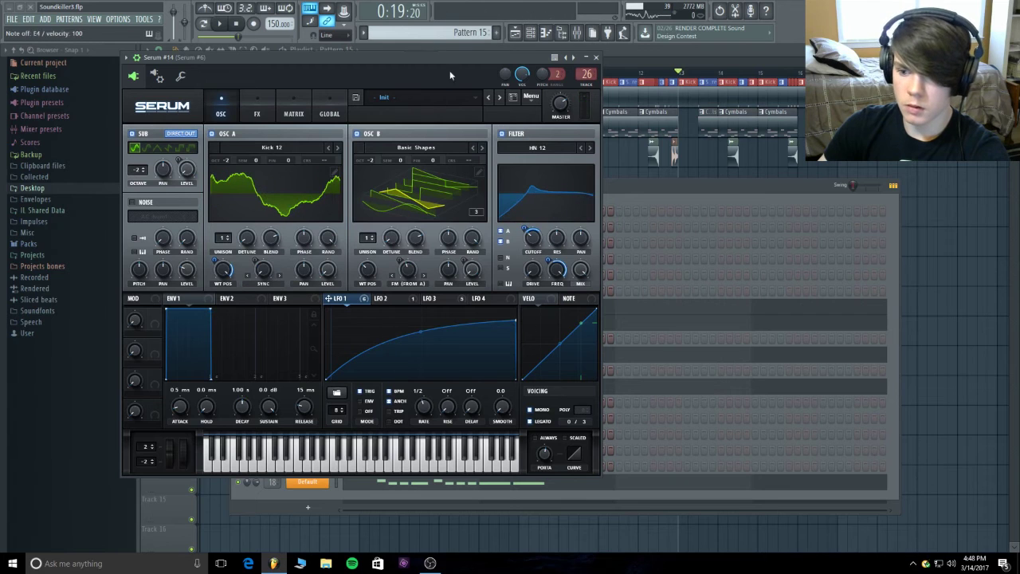
key(z)
key(x)
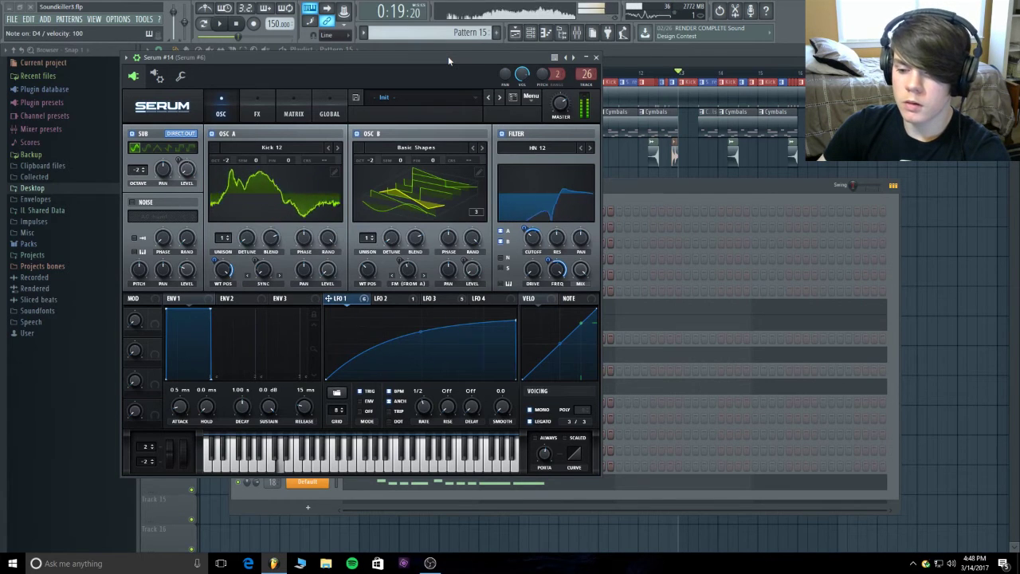
key(c)
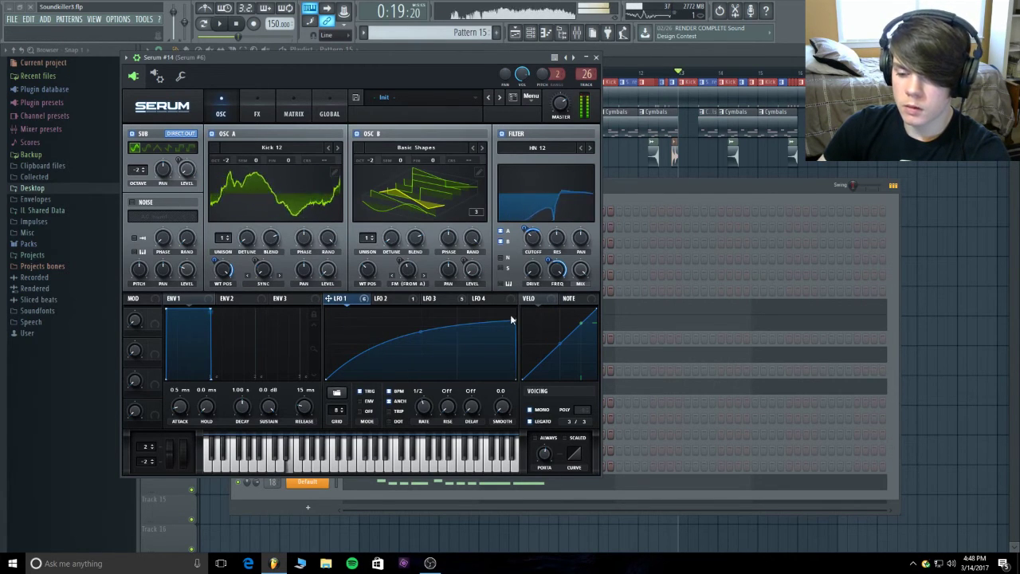
- Set the rates of LFO 1 and LFO 3 to bar and return to LFO 1
scroll(426, 407, down, 1)
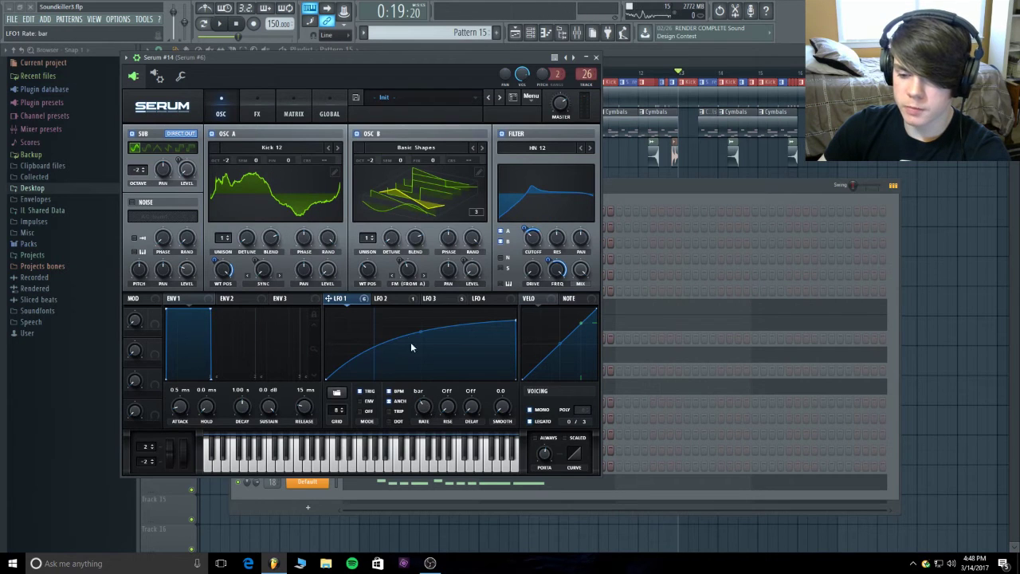
click(402, 300)
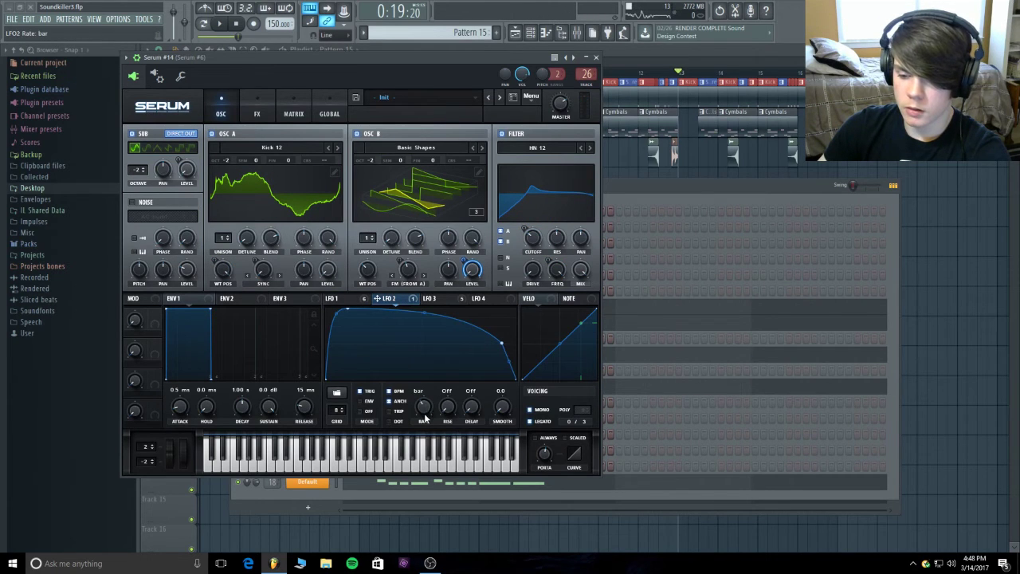
click(436, 301)
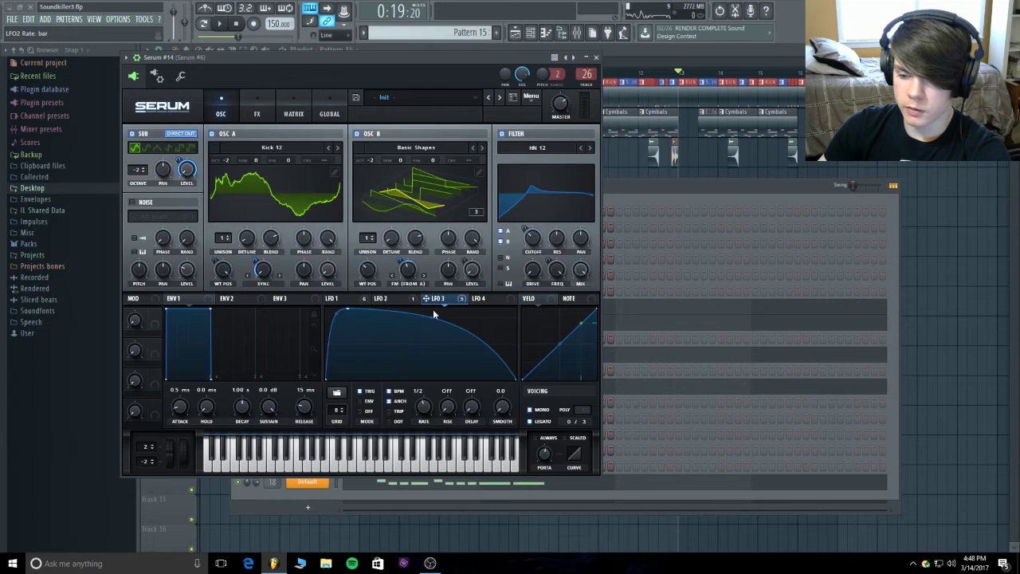
click(362, 301)
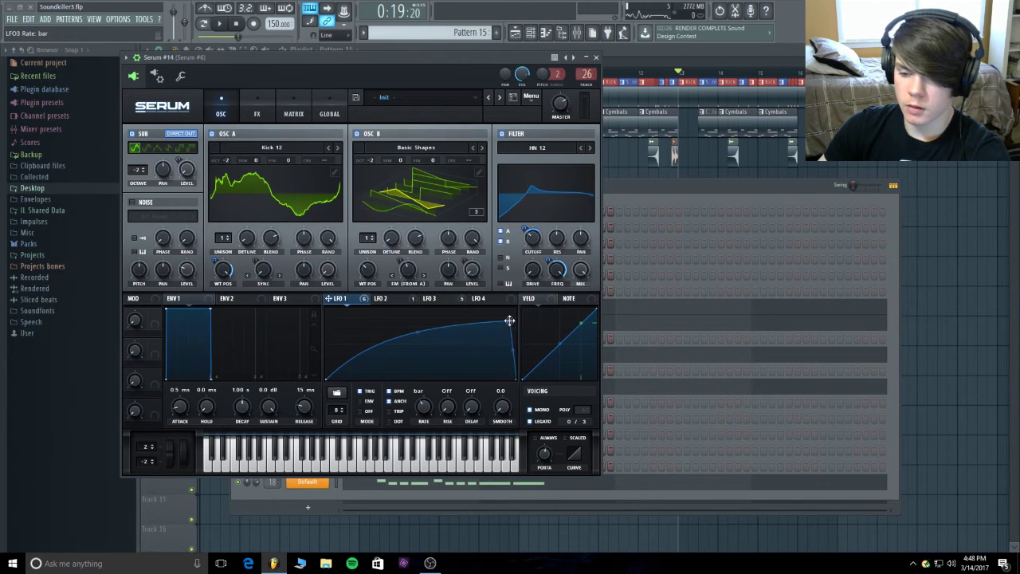
- Move LFO 1's peak to the middle, slightly below maximum, round its falling half outward, and audition the sound
drag(510, 321, 420, 325)
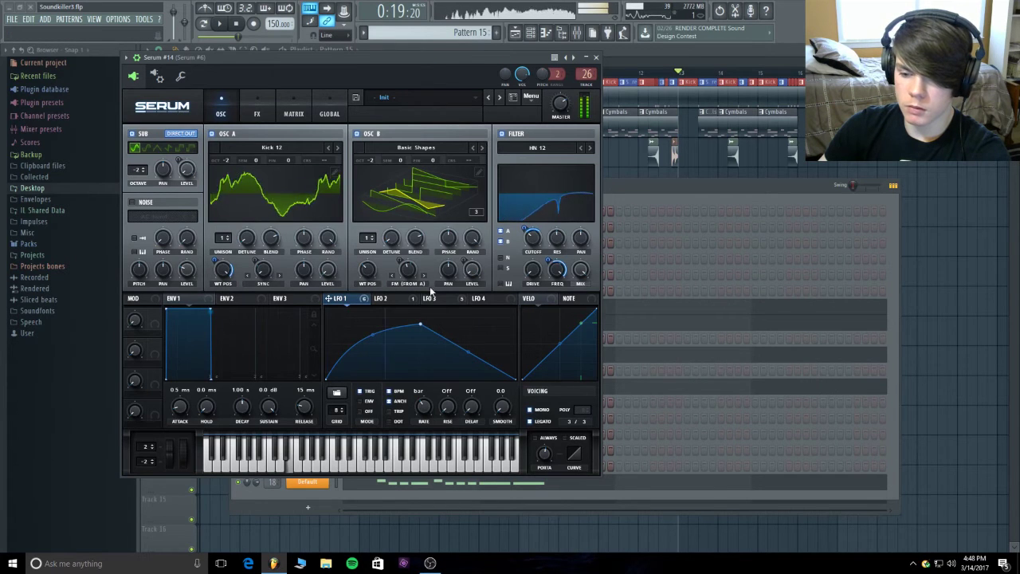
click(386, 298)
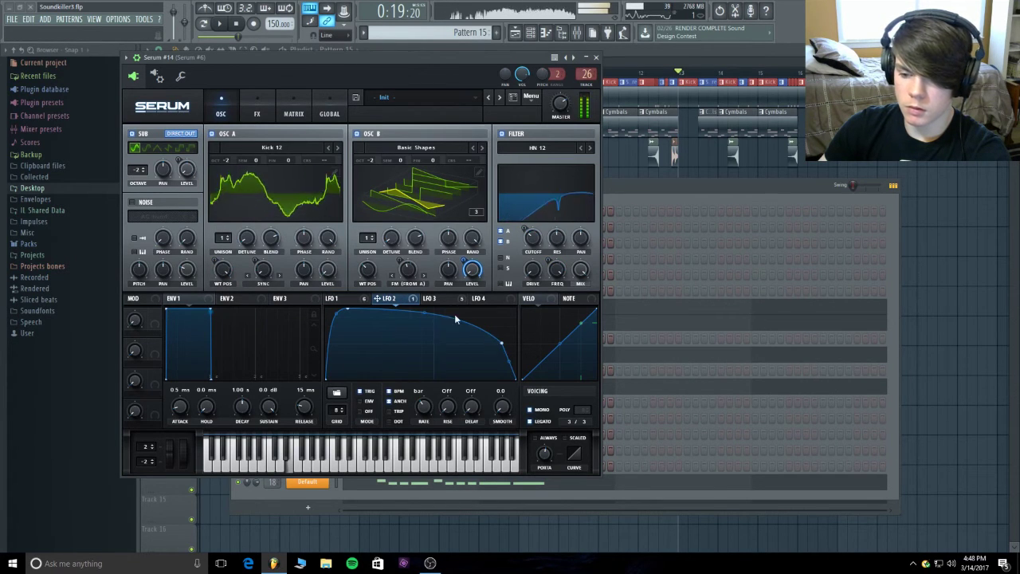
click(355, 298)
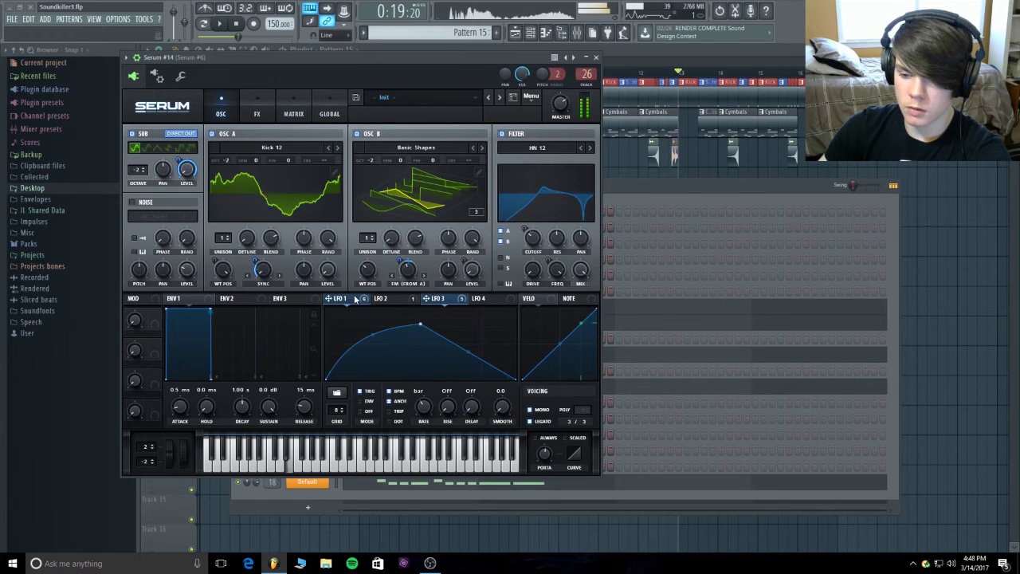
drag(468, 352, 470, 341)
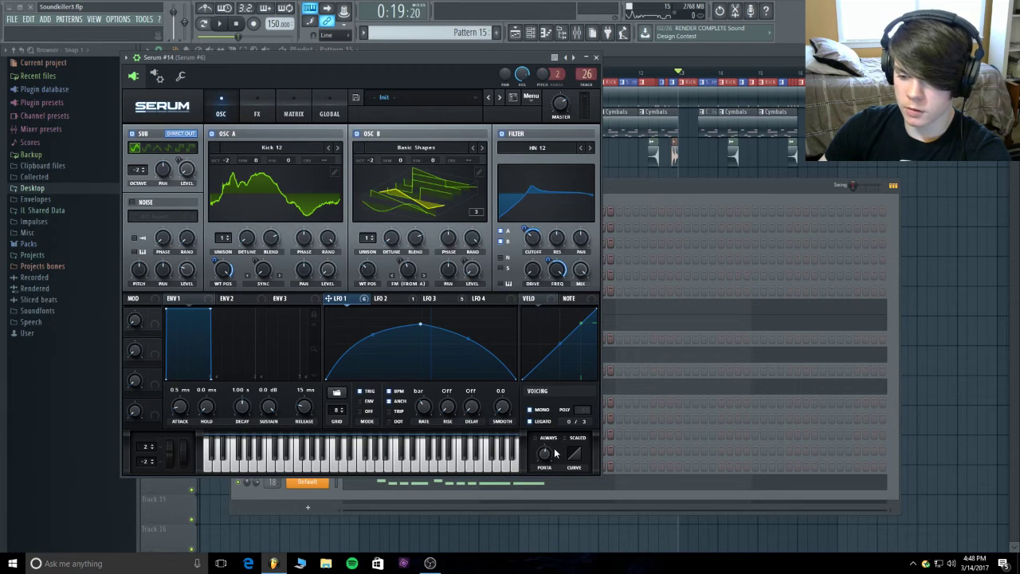
mouse_move(545, 453)
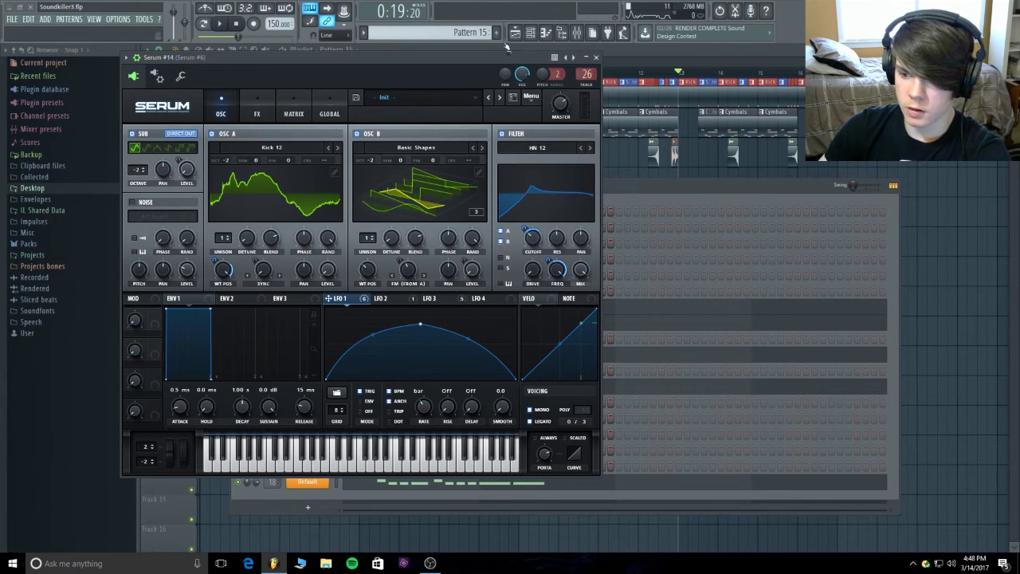
key(z)
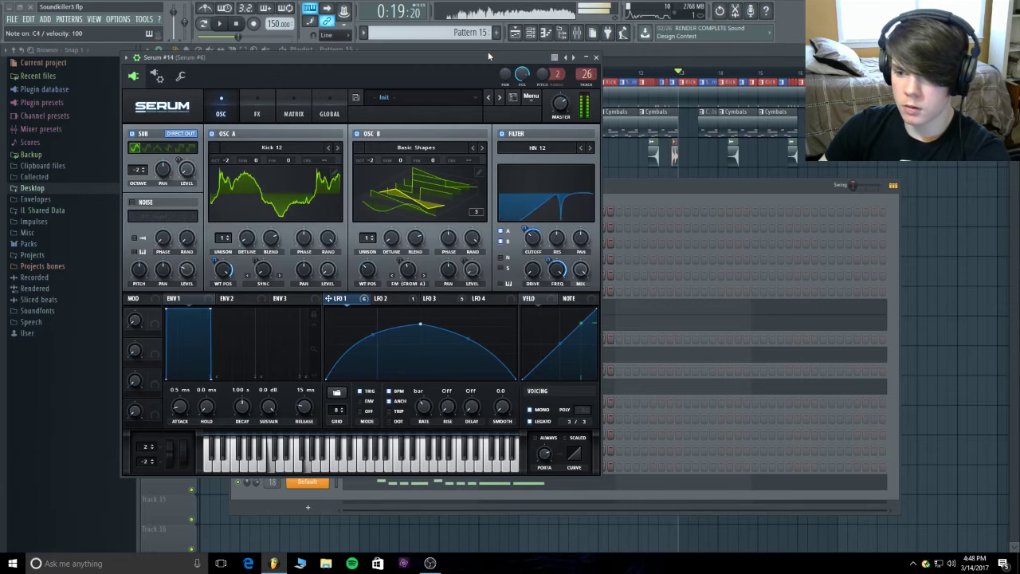
key(z)
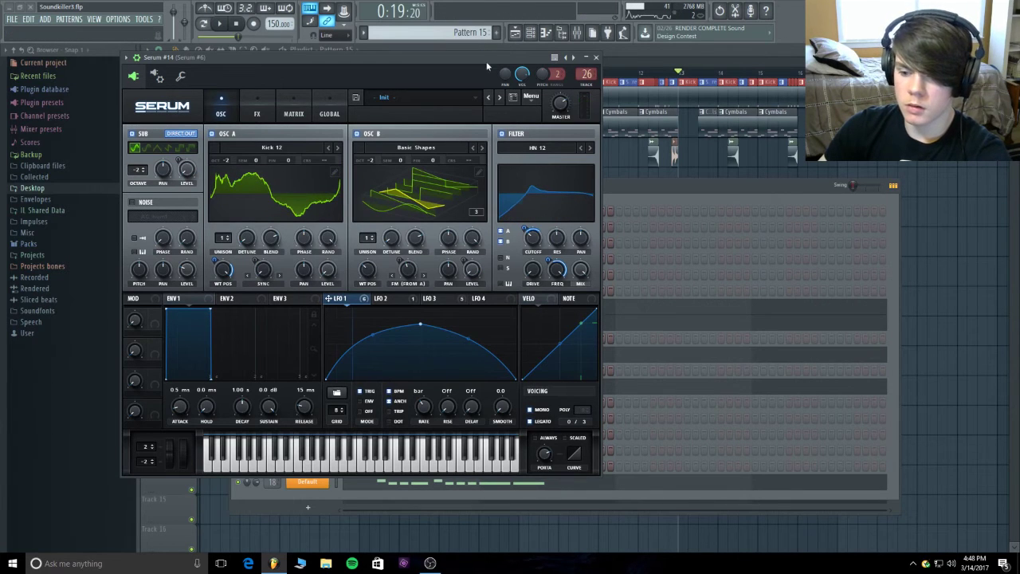
- Bulge LFO 1's falling side further, add a steep final drop from about half height, and audition the sound
drag(474, 345, 470, 329)
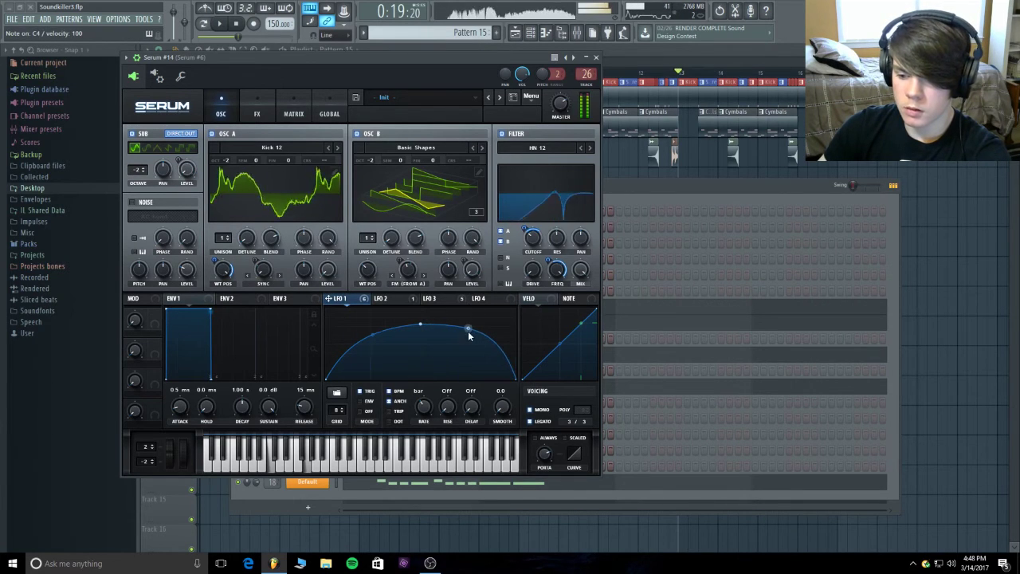
key(z)
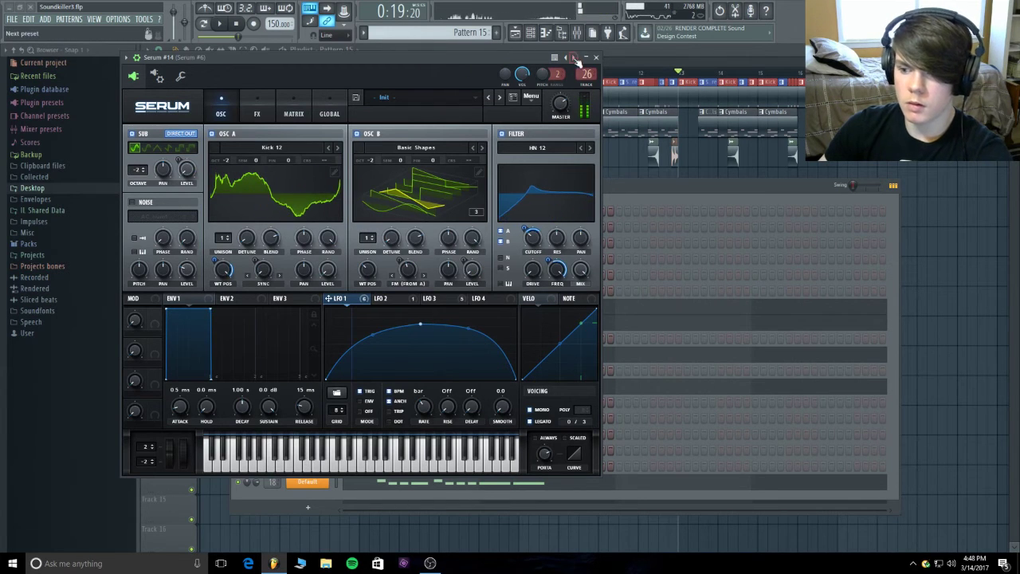
key(z)
drag(515, 378, 524, 346)
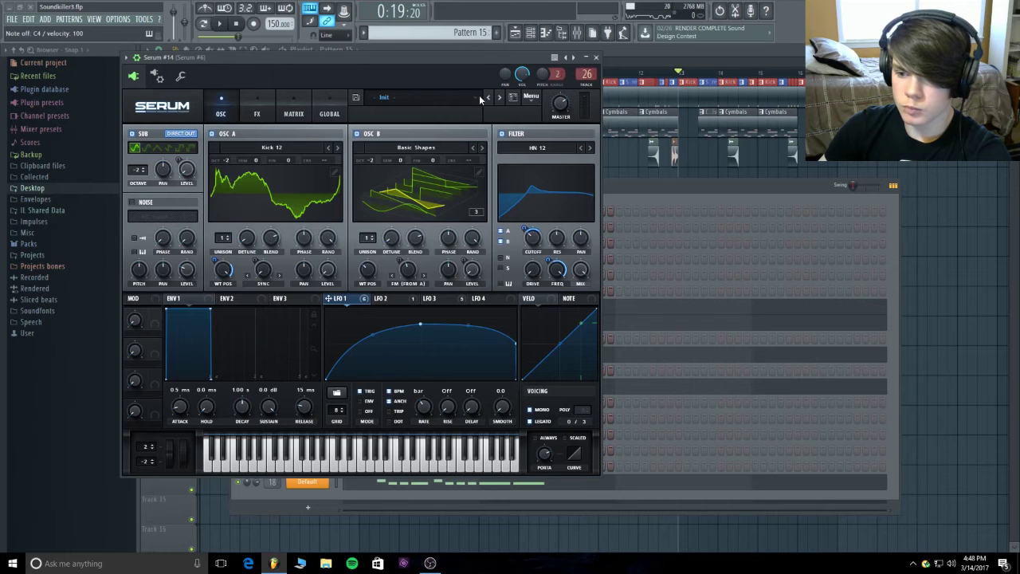
key(z)
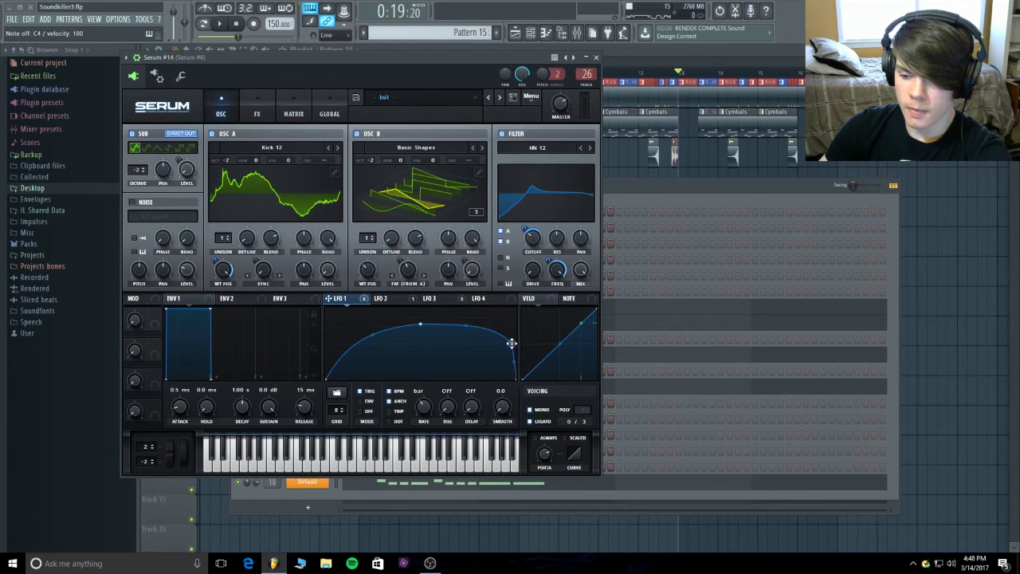
key(z)
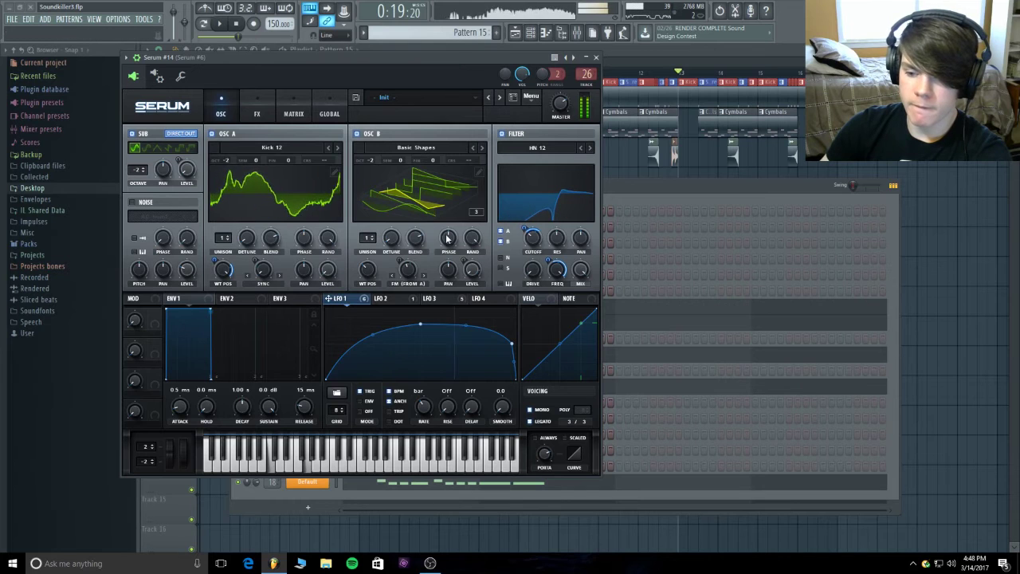
- Bow LFO 2's final falling segment outward, audition the sound while checking LFO 3, and close the Serum window
click(401, 301)
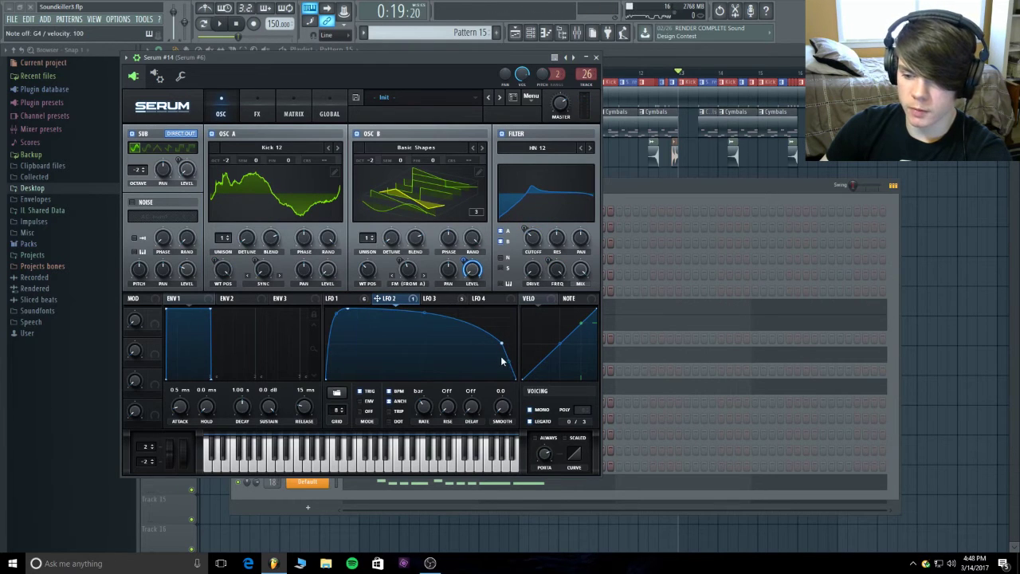
key(z)
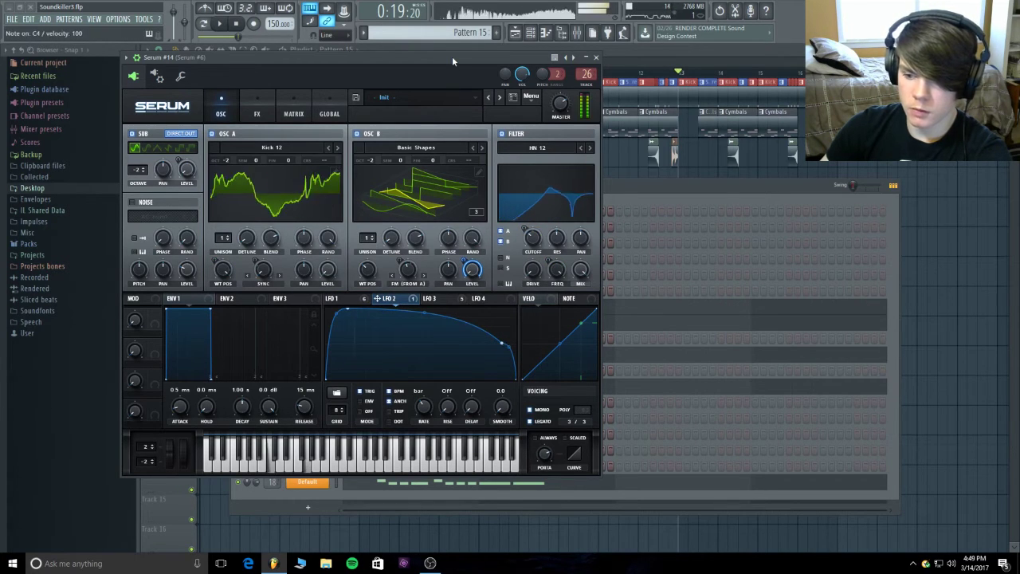
click(437, 299)
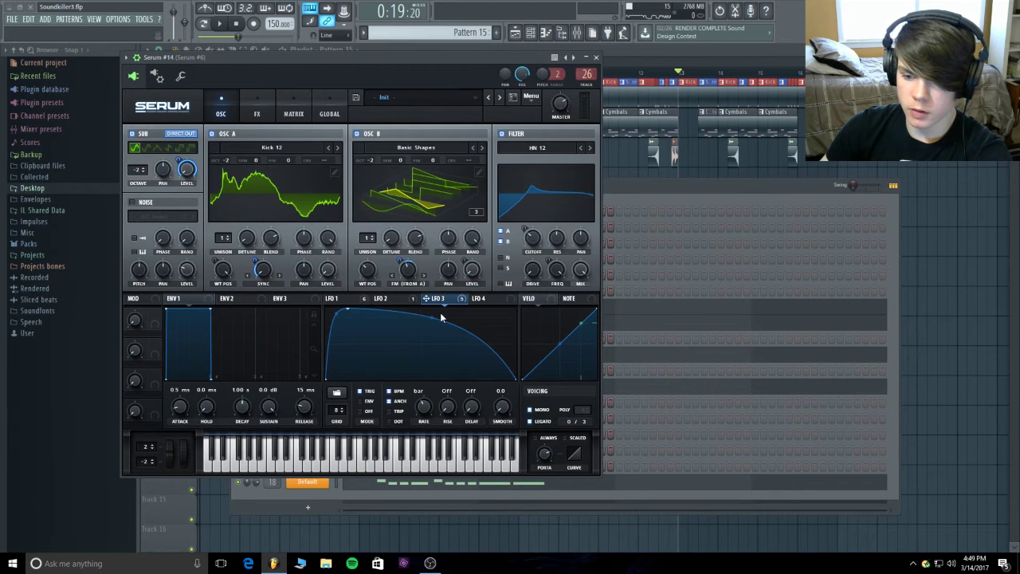
key(b)
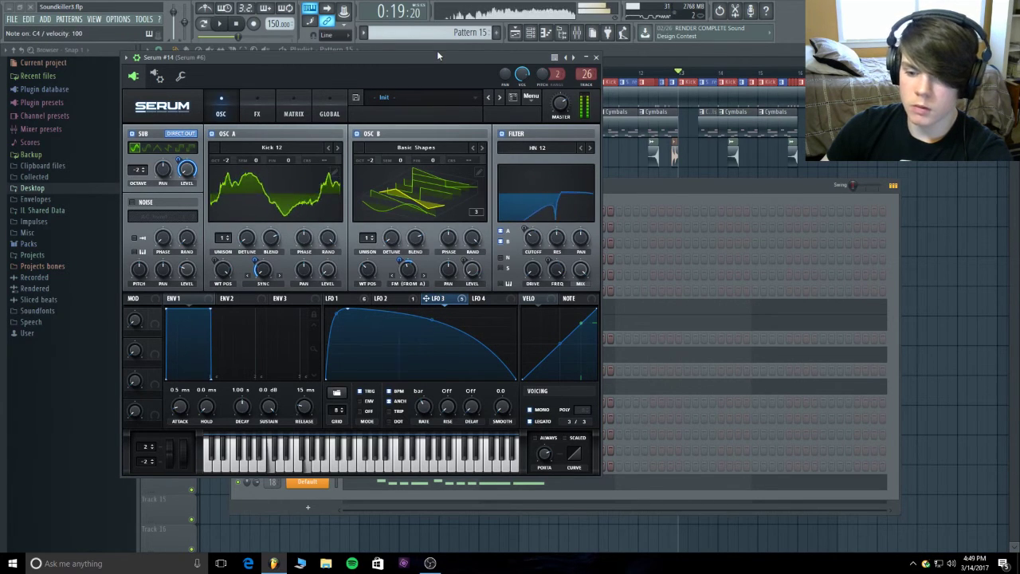
key(Escape)
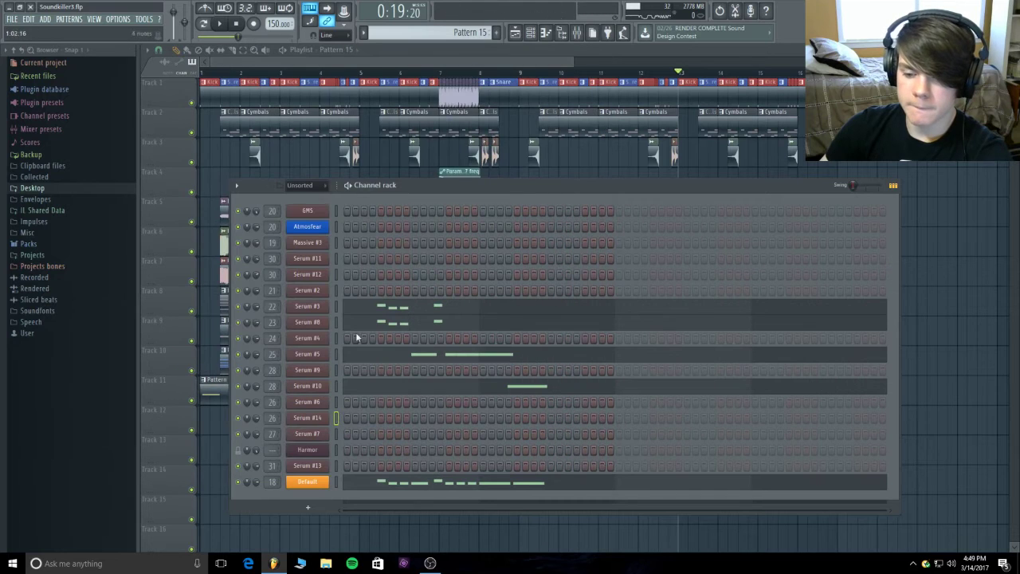
- Draw a one-bar F4 note from the middle of bar 2 in Serum #14's piano roll and play it from bar 2
right_click(327, 420)
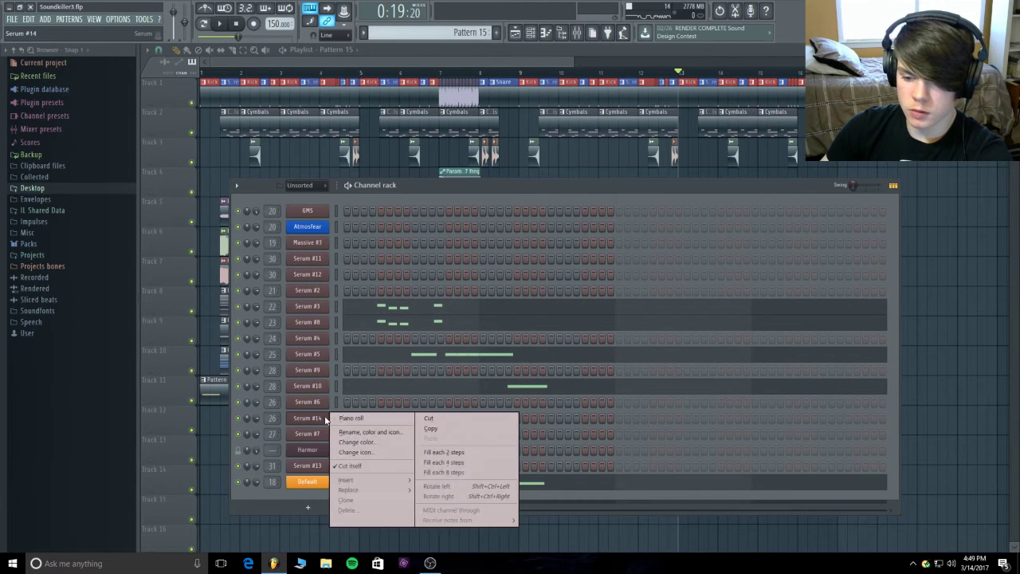
click(355, 419)
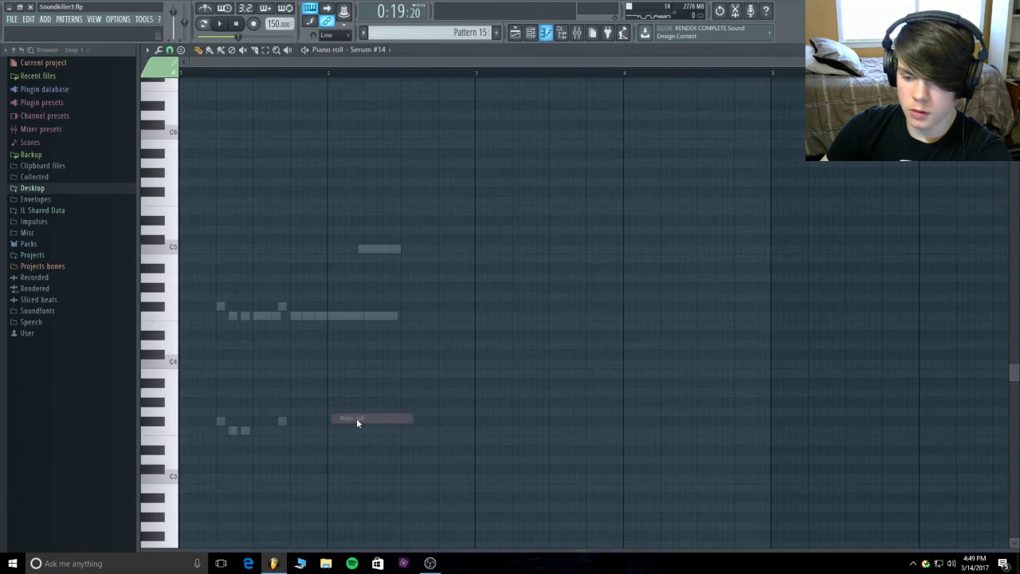
click(327, 75)
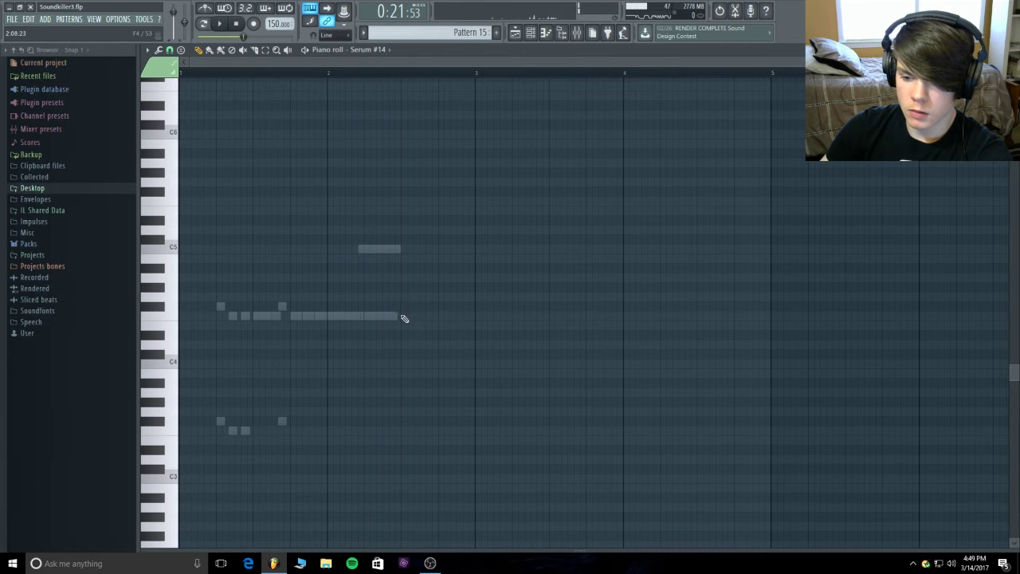
click(404, 318)
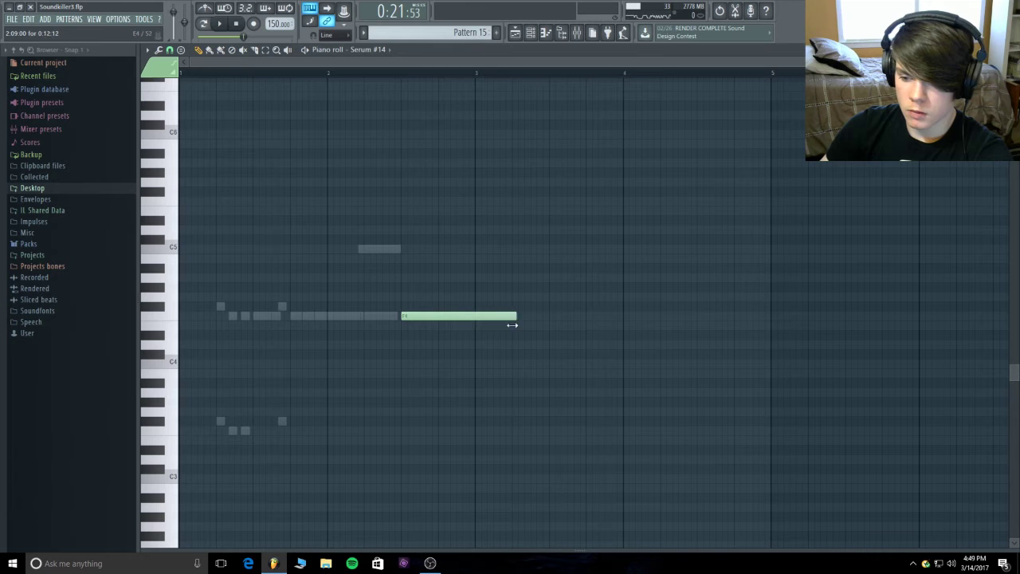
click(332, 74)
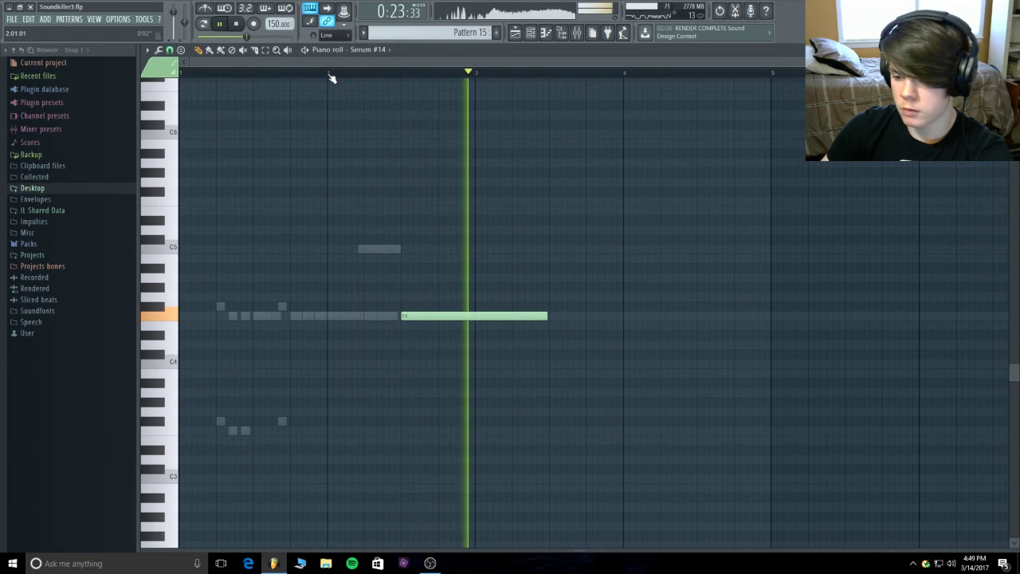
key(space)
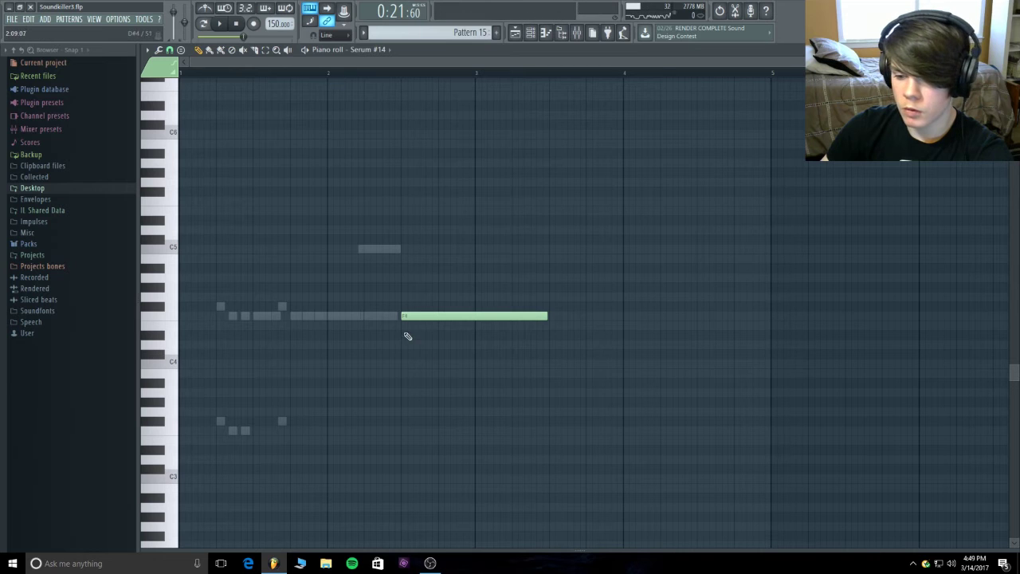
- Add a C4 note starting just after Serum #14's long F4 and ending with it, play both, and close the piano roll
drag(413, 370, 428, 364)
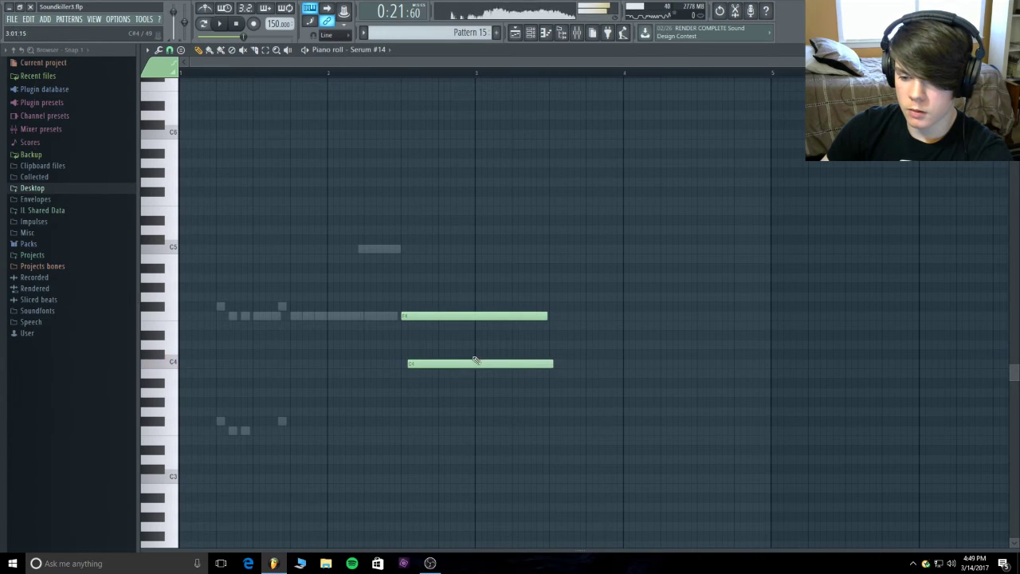
click(405, 75)
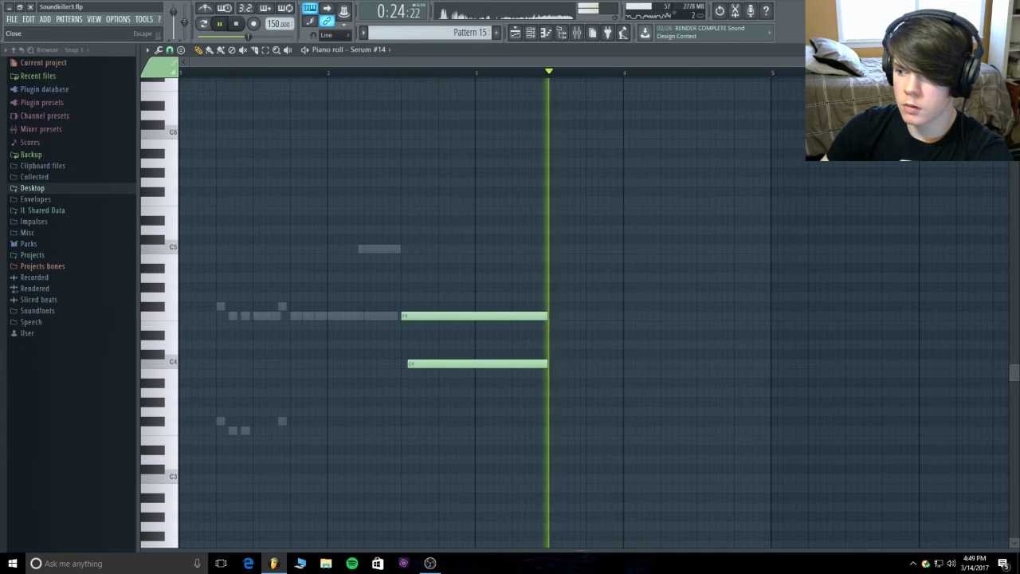
key(space)
key(Escape)
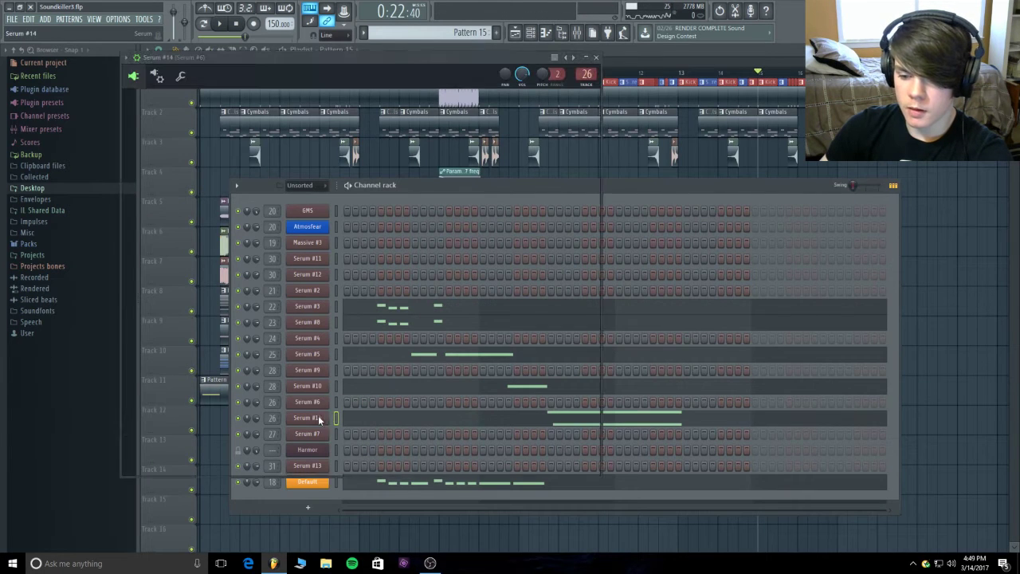
- Remove LFO 2's point on the falling side in Serum #14, bow the final drop outward, audition the sound, and close Serum
click(319, 416)
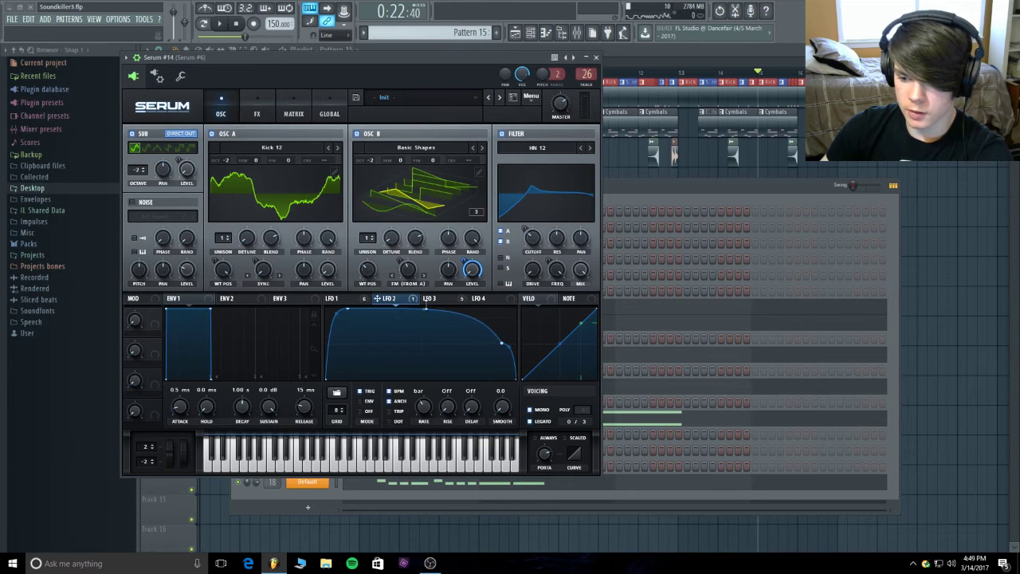
double_click(503, 344)
drag(433, 346, 435, 315)
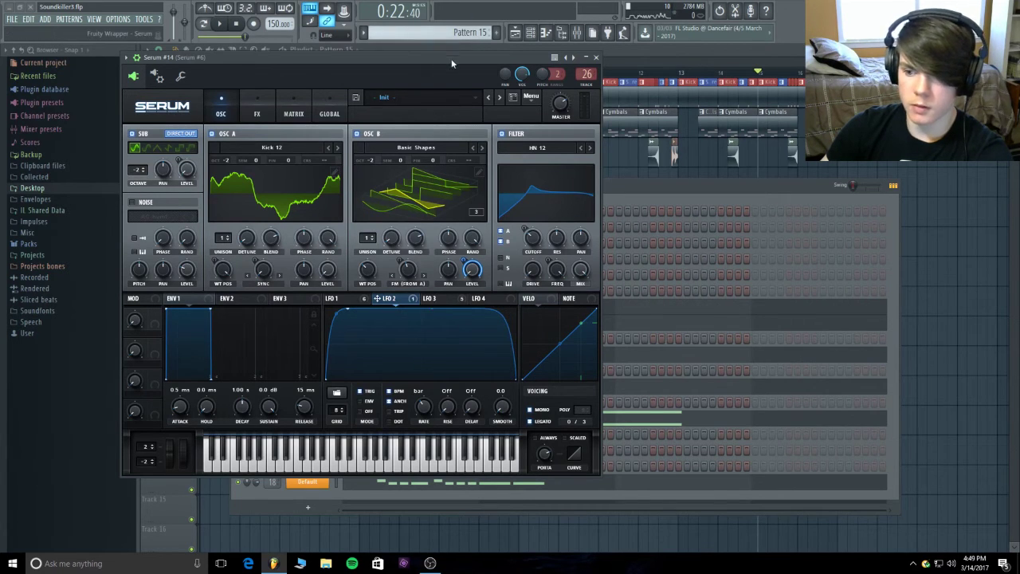
key(v)
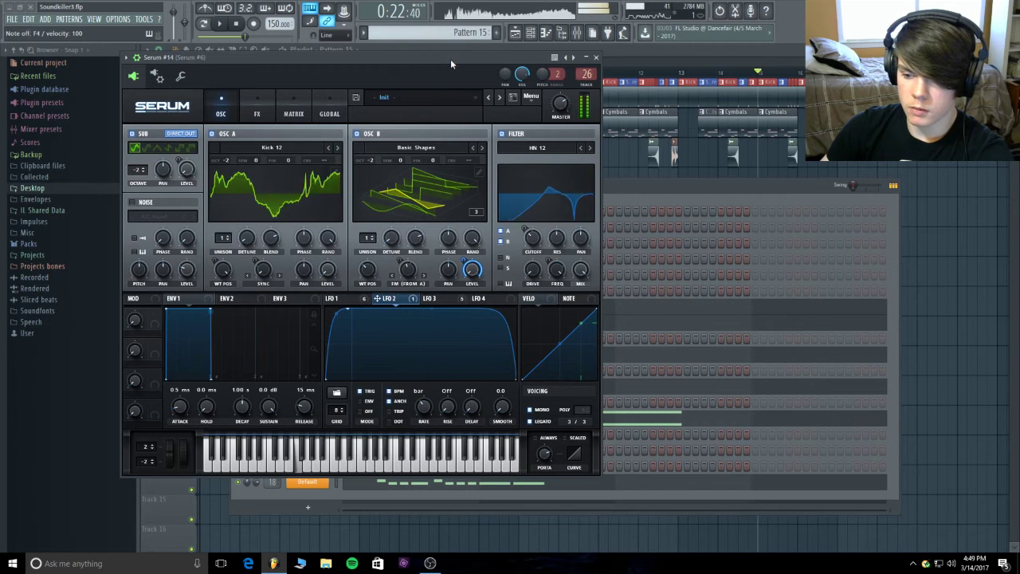
click(595, 58)
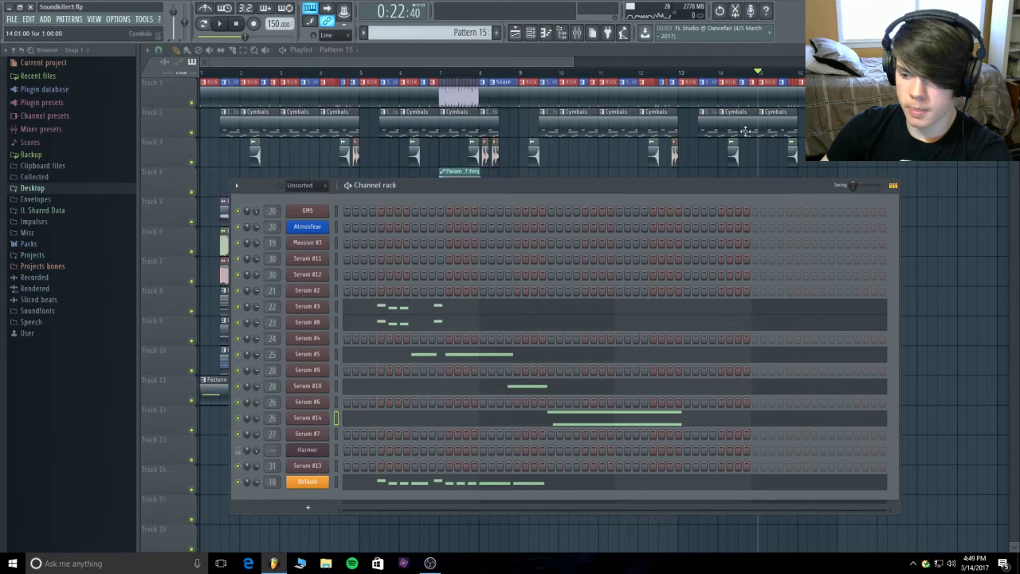
- Play the arrangement from around bar 14 and again from bar 9 to review how the ending fits, and stop playback
click(717, 73)
key(space)
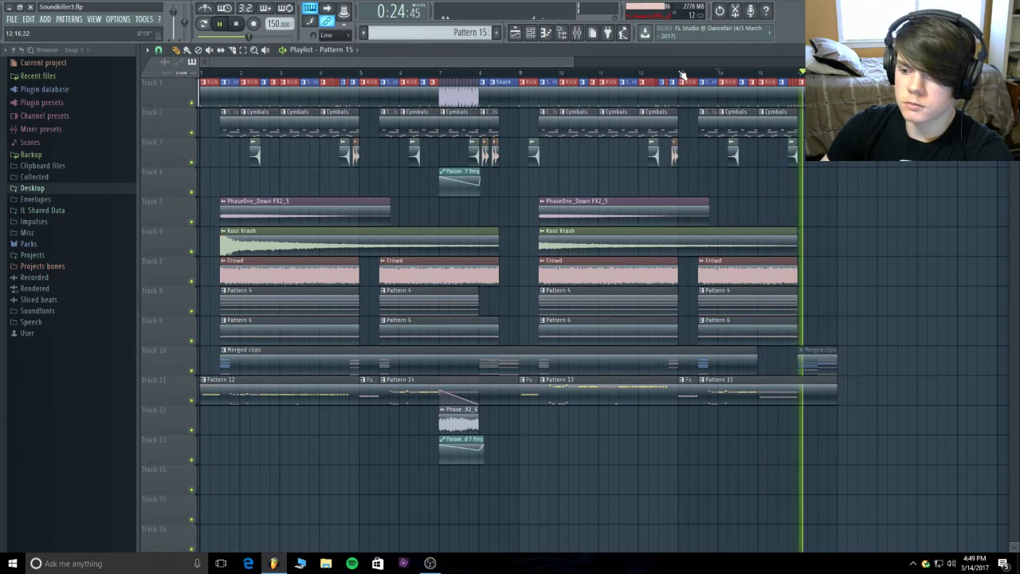
click(518, 75)
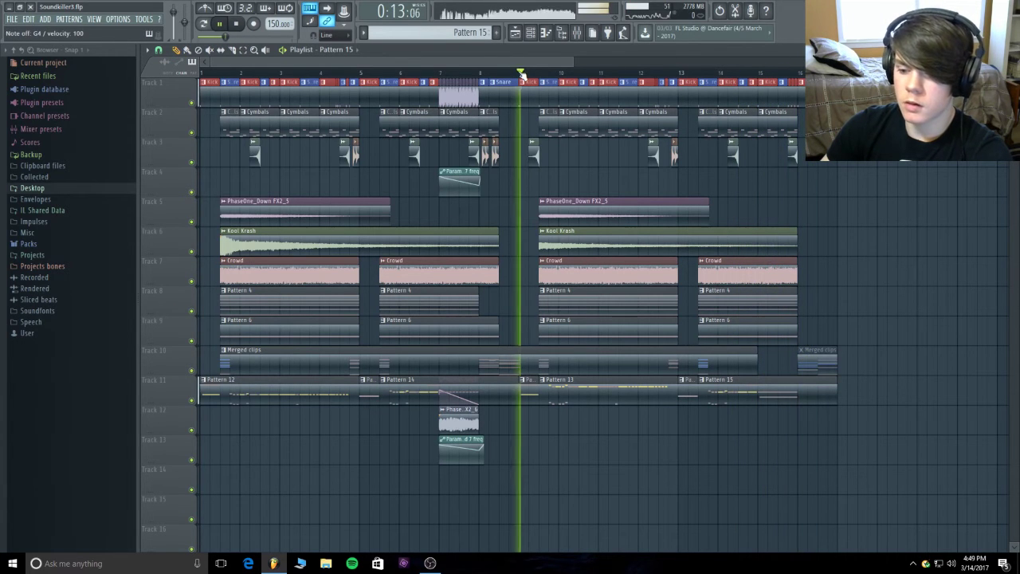
click(577, 33)
click(578, 33)
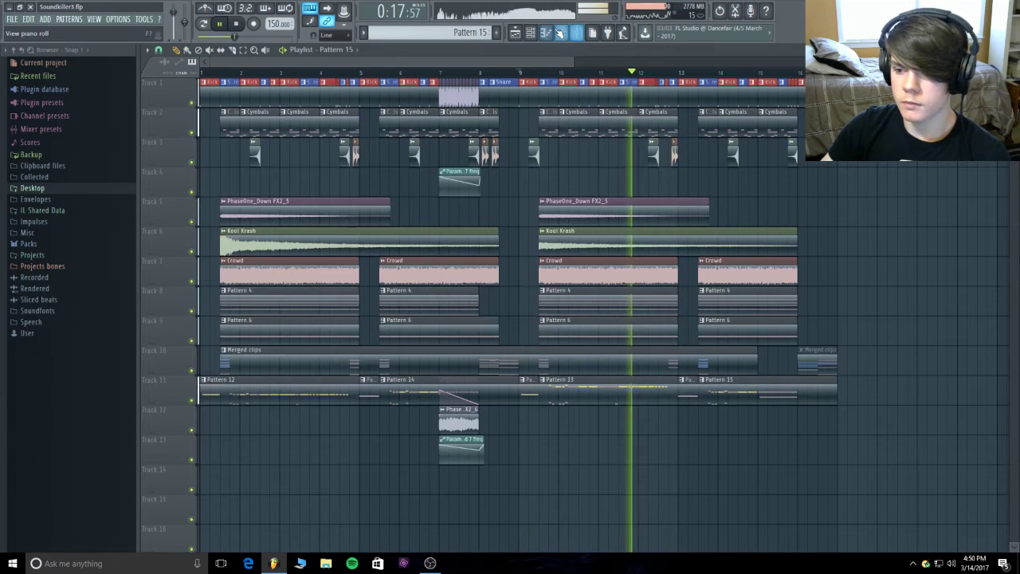
click(577, 33)
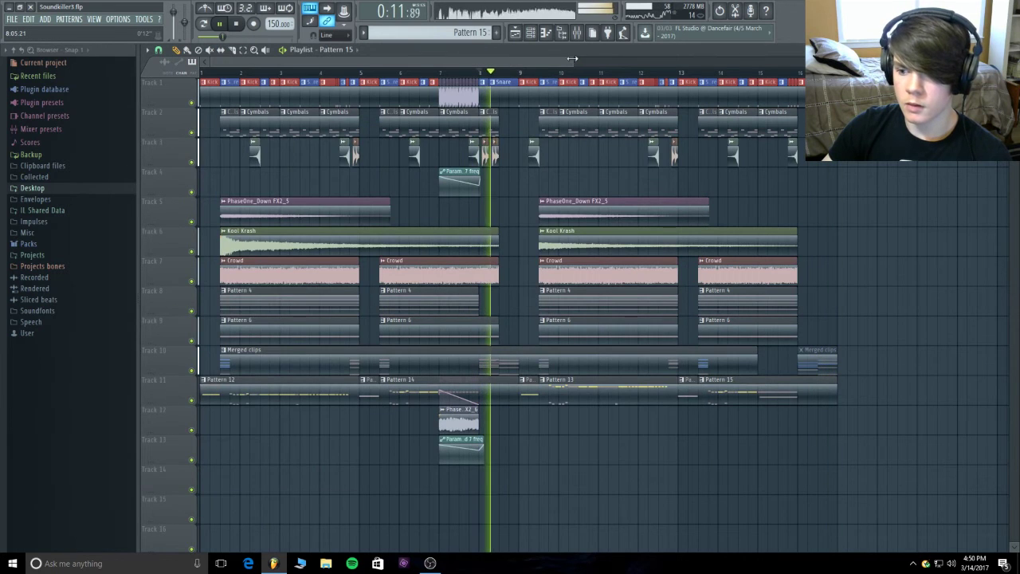
scroll(422, 70, down, 2)
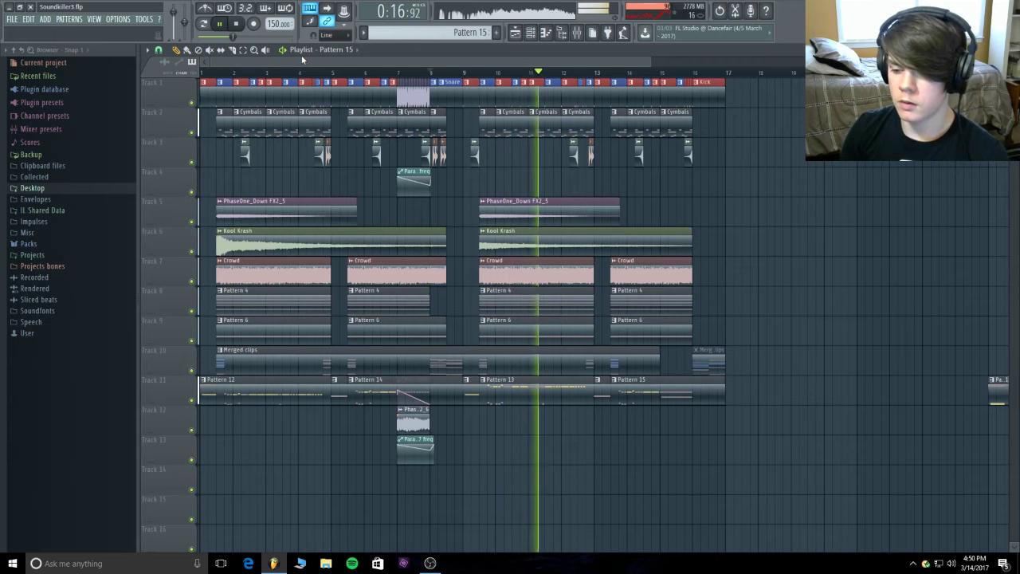
click(238, 26)
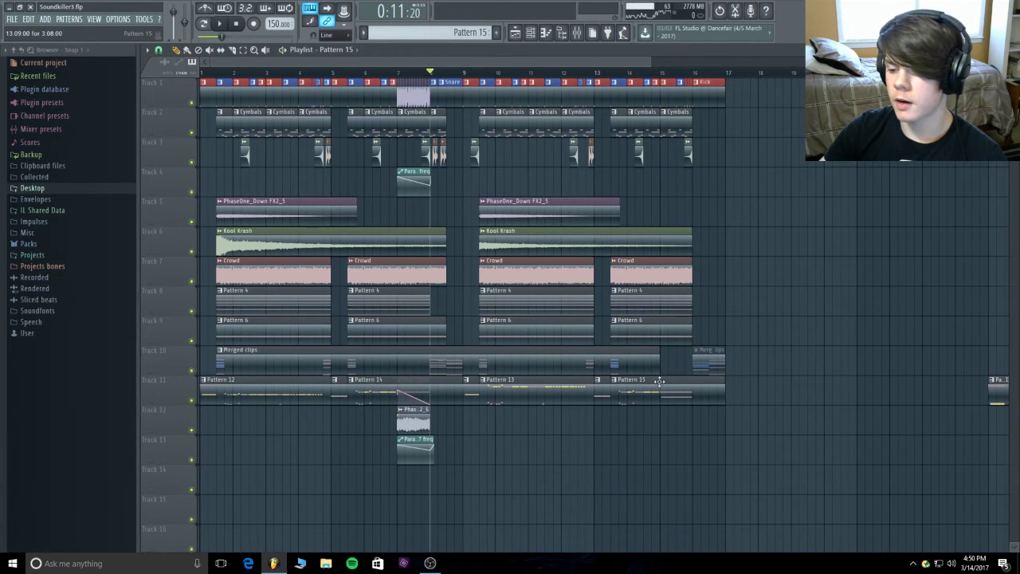
- Open Pattern 15's Default channel in the piano roll and add a one-bar F4 note from the middle of bar 2
double_click(660, 381)
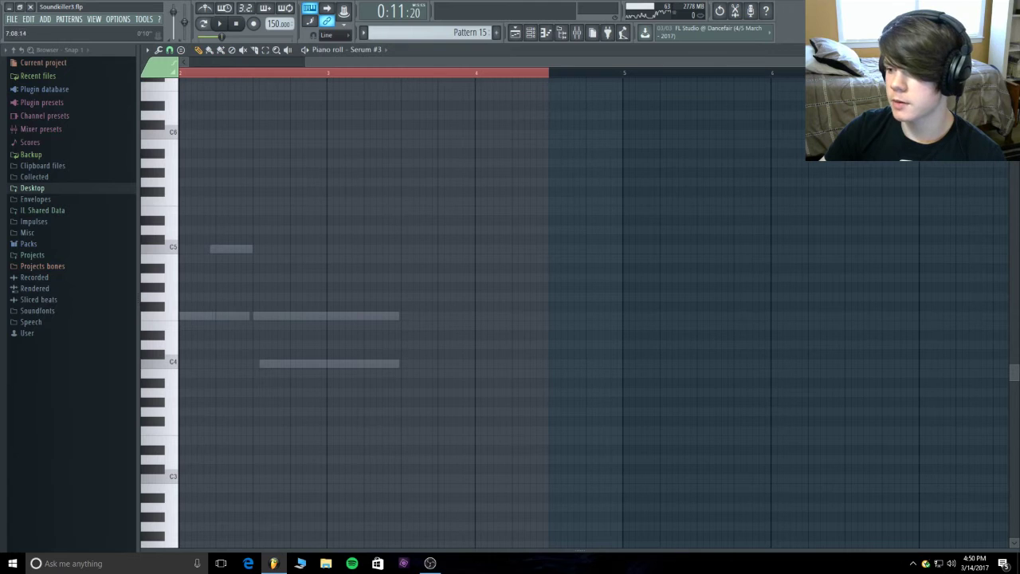
click(1011, 50)
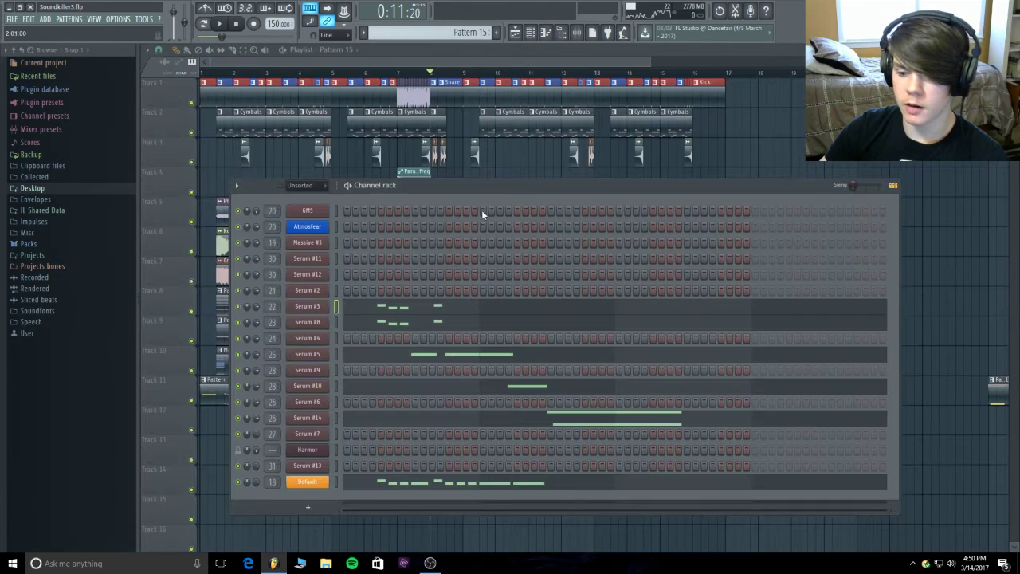
click(428, 485)
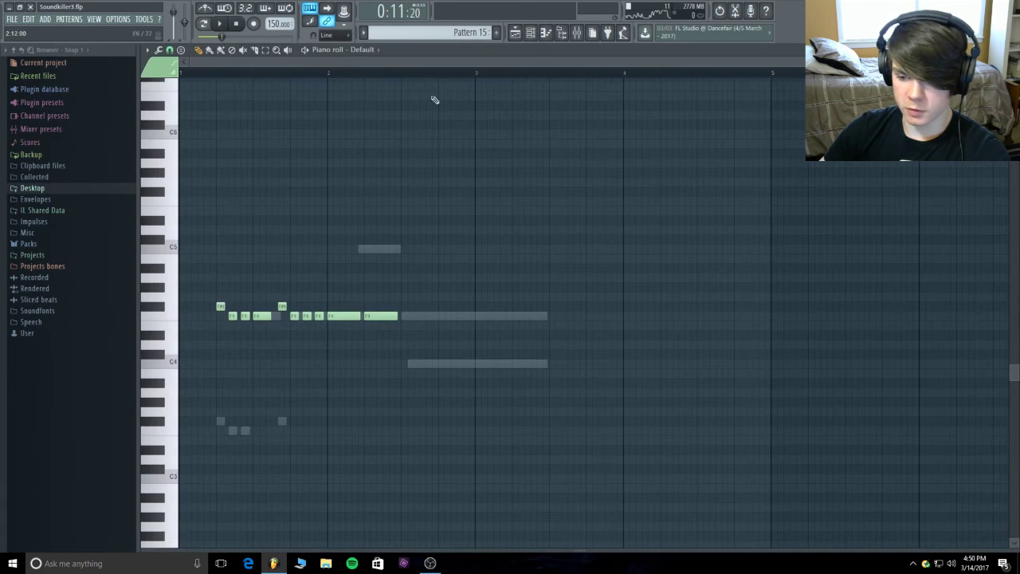
click(407, 319)
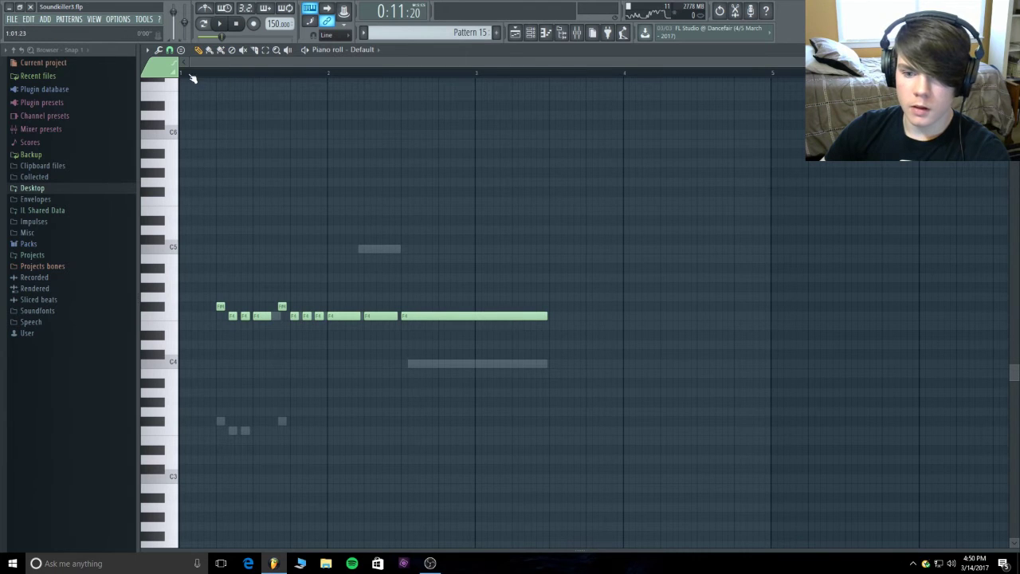
- Add a C4 slide note just after the Default channel's long F4, shorten it to end with that note, and audition both
click(415, 366)
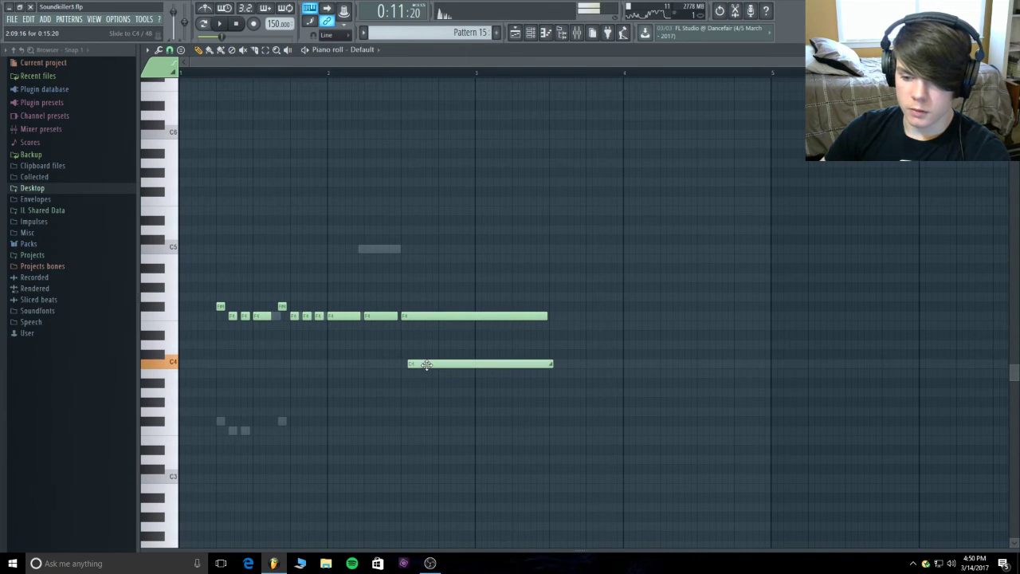
key(space)
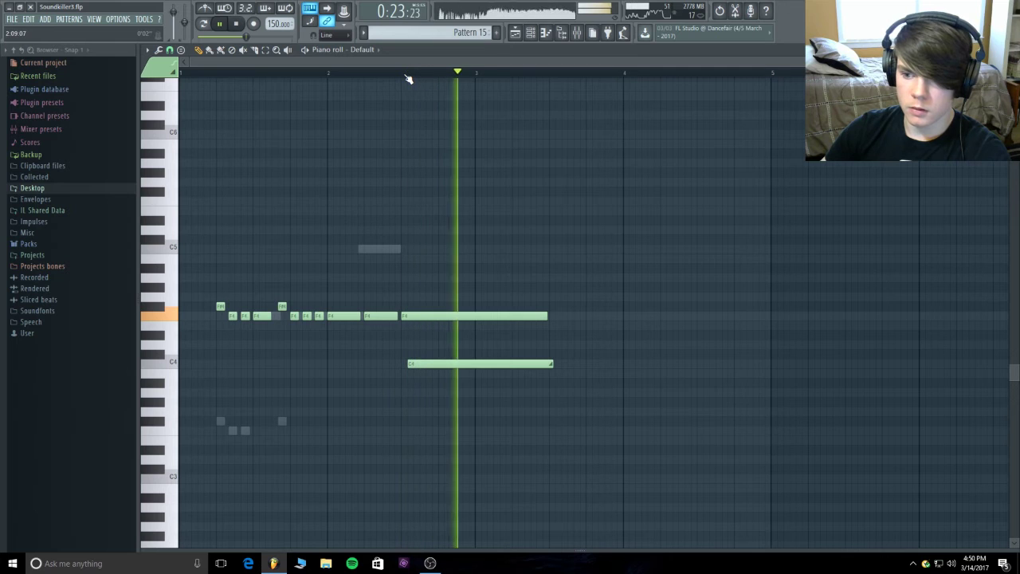
click(408, 78)
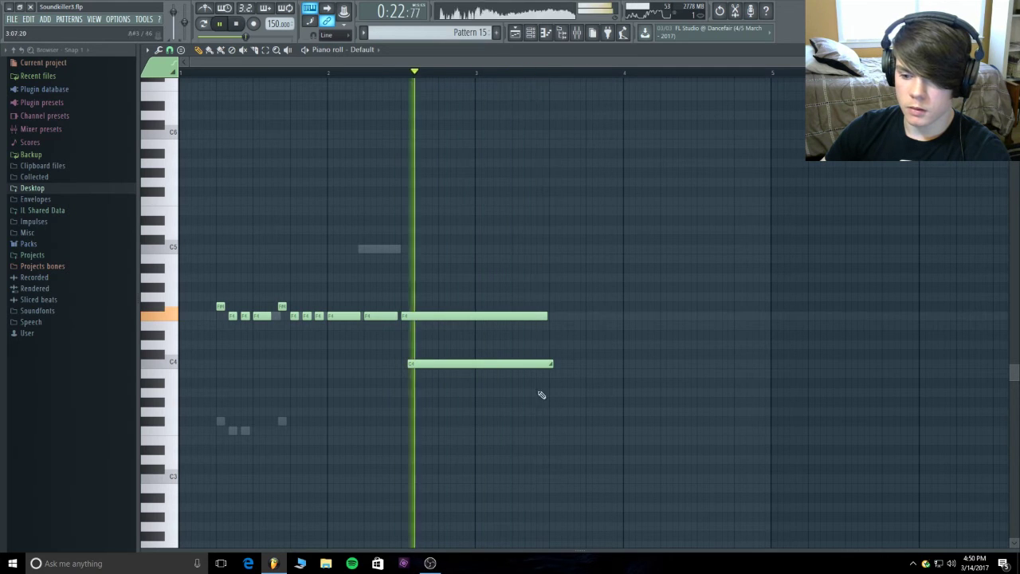
drag(553, 363, 551, 366)
key(space)
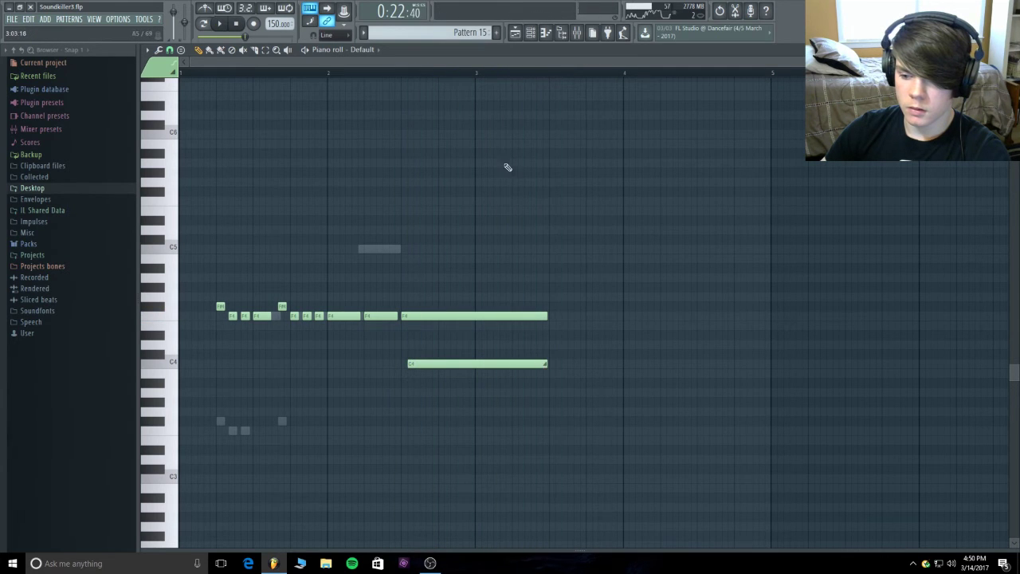
key(space)
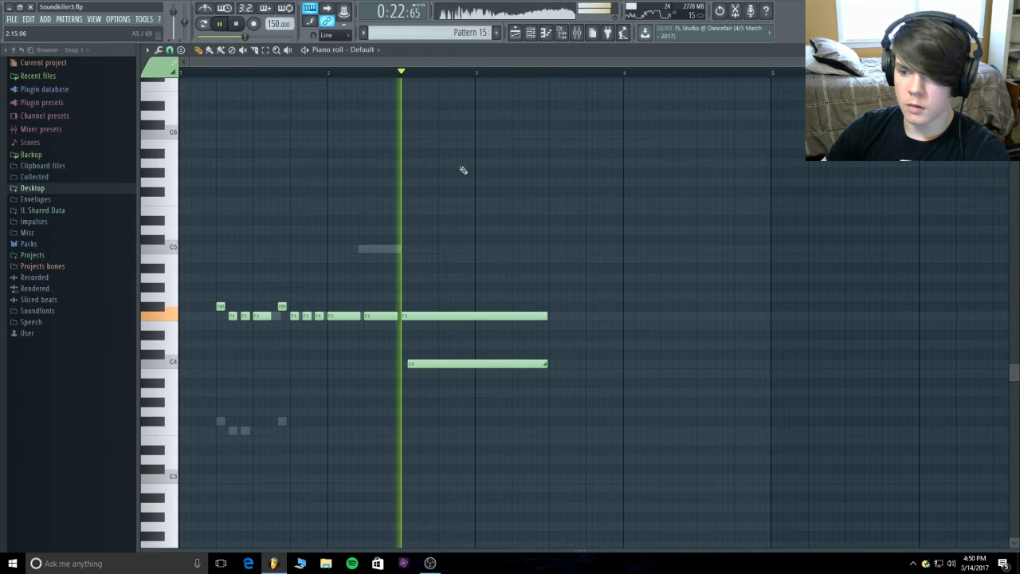
key(space)
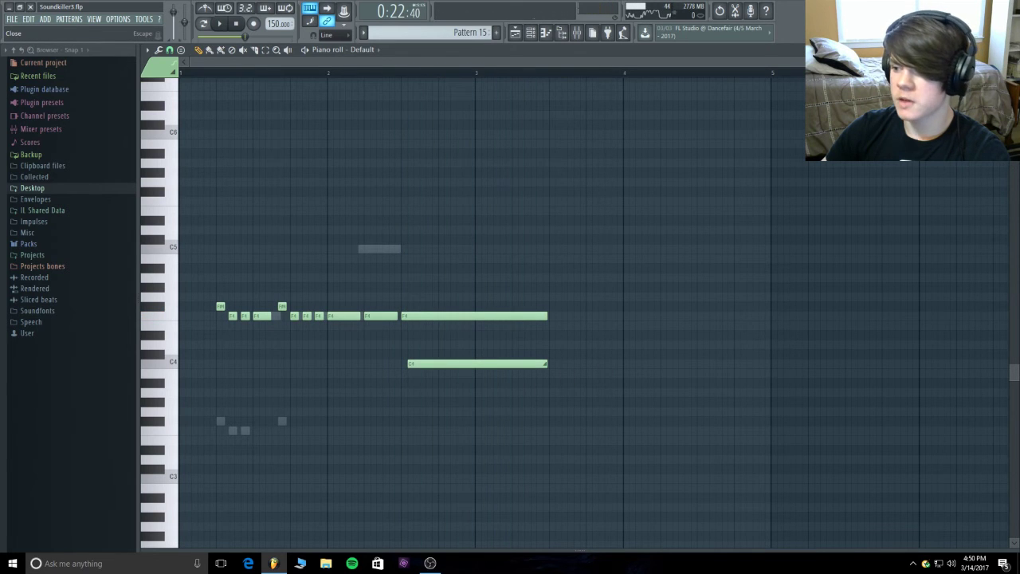
- Return to the playlist and play the arrangement from bar 13 and again from bar 15 to check the ending
click(1012, 50)
key(F6)
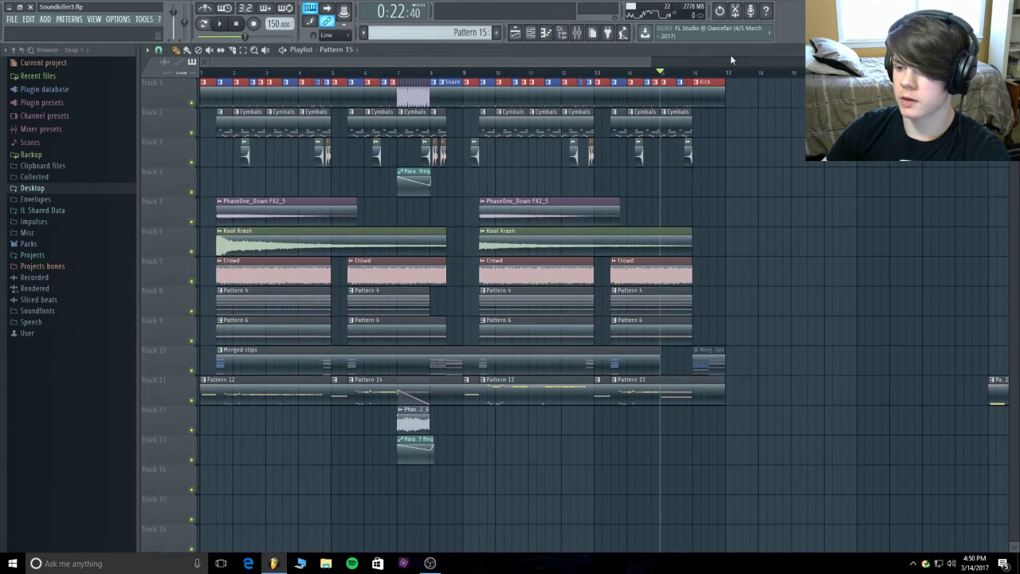
click(629, 73)
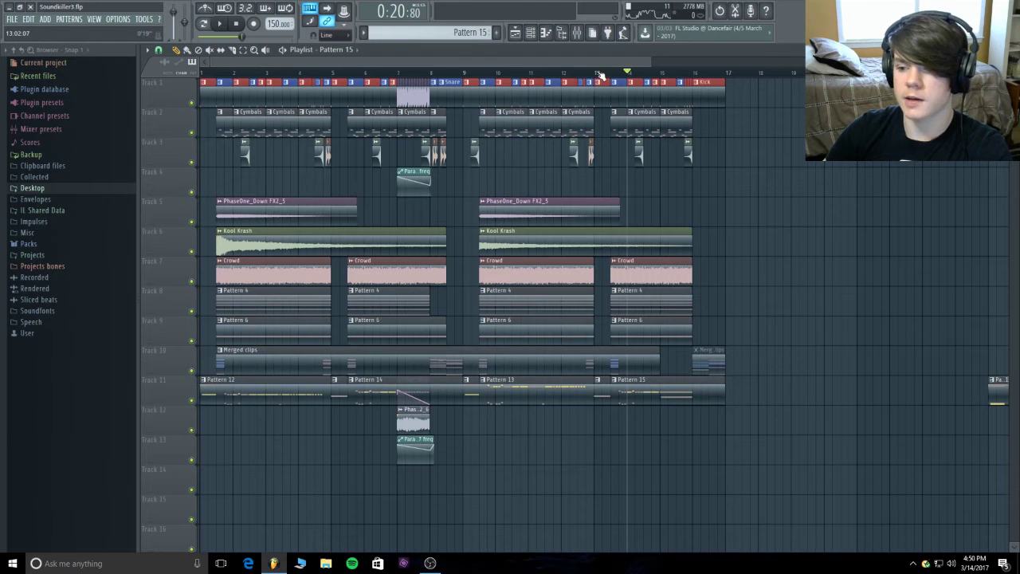
click(599, 73)
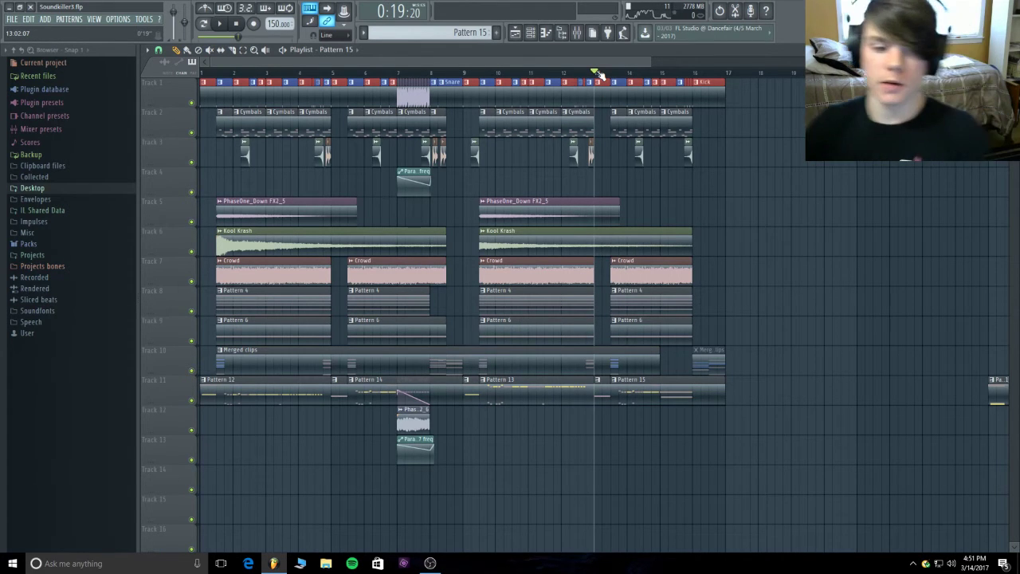
key(space)
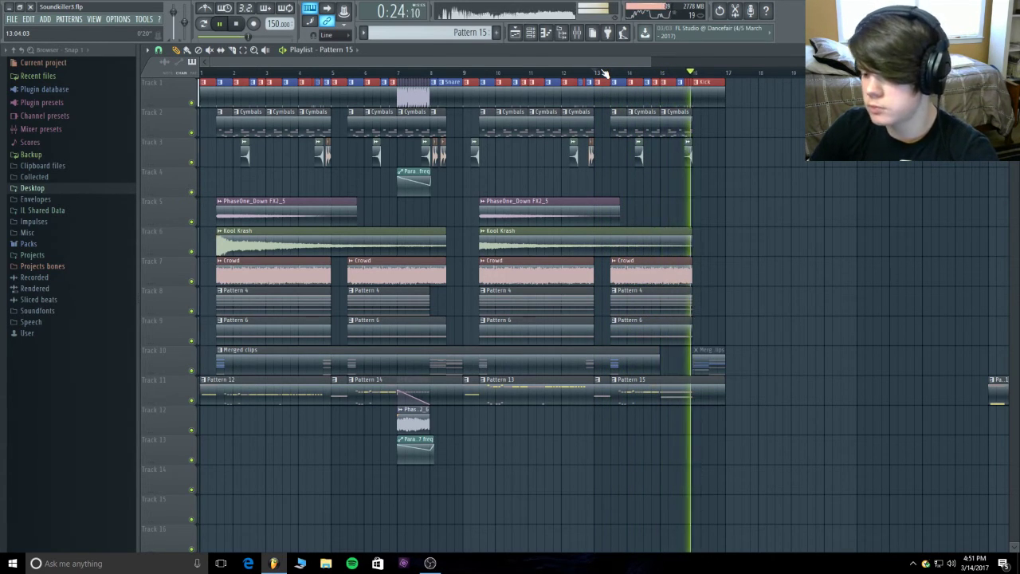
key(space)
click(663, 74)
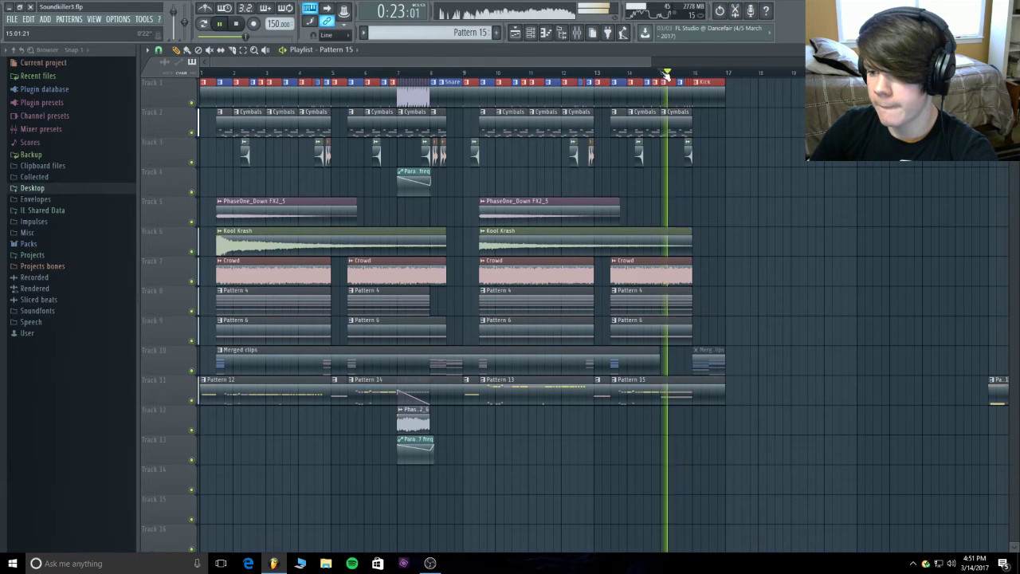
key(space)
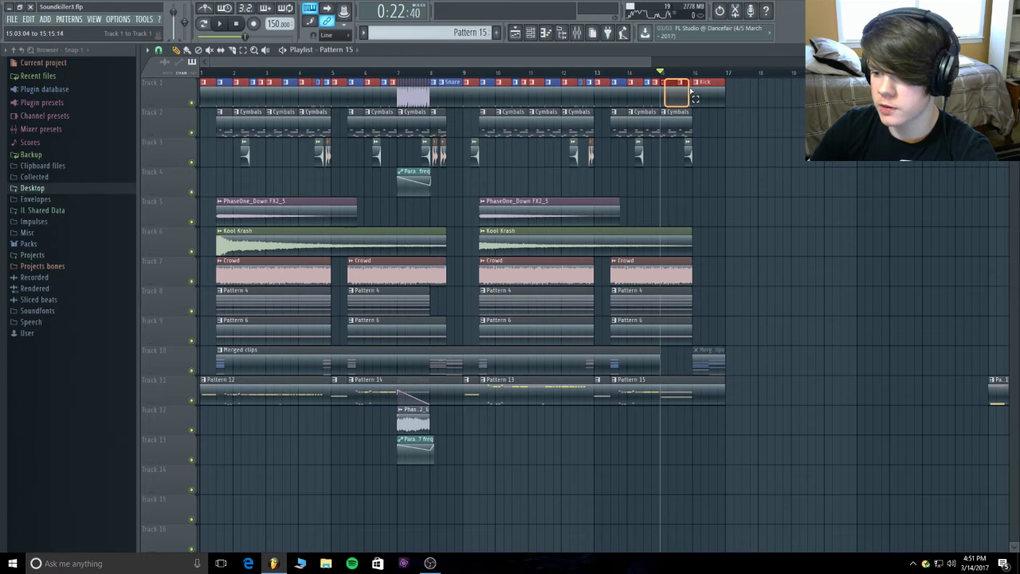
- Move Track 1's kick and snare clips from bar 15 to bar 17 and fill bar 15 with a copy of bar 7's Kick_VRkick clips
click(741, 85)
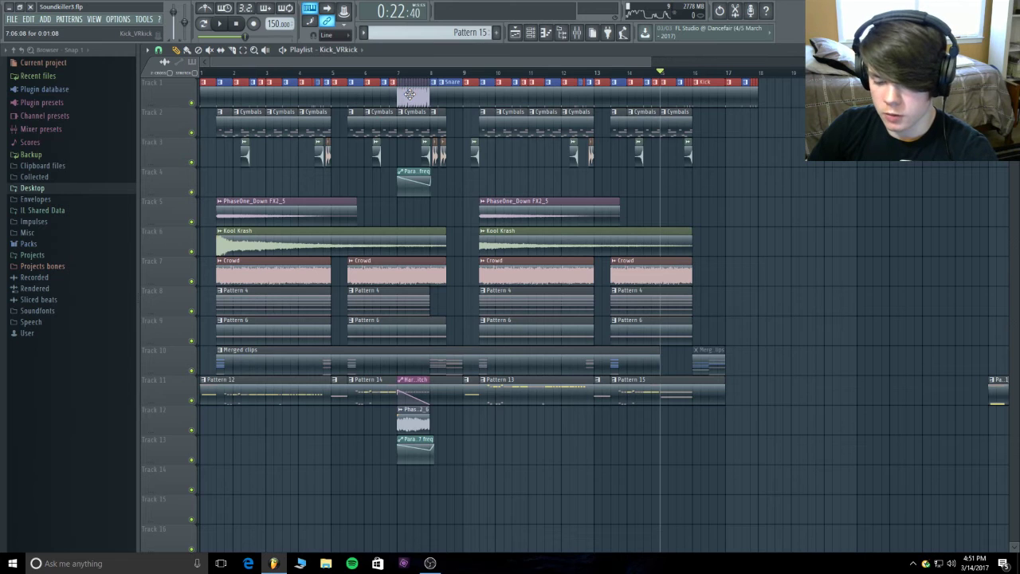
key(ctrl+z)
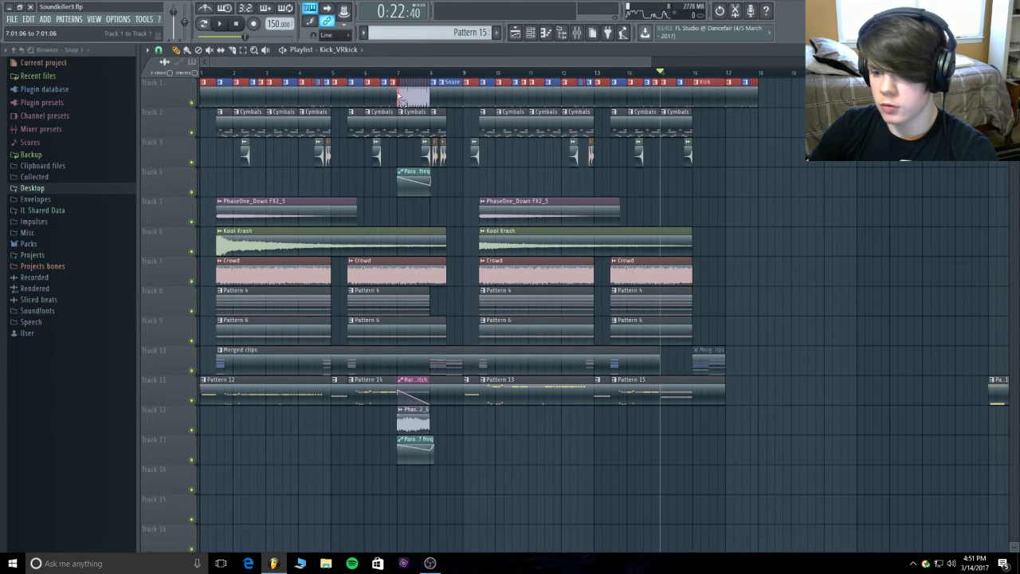
drag(431, 97, 772, 90)
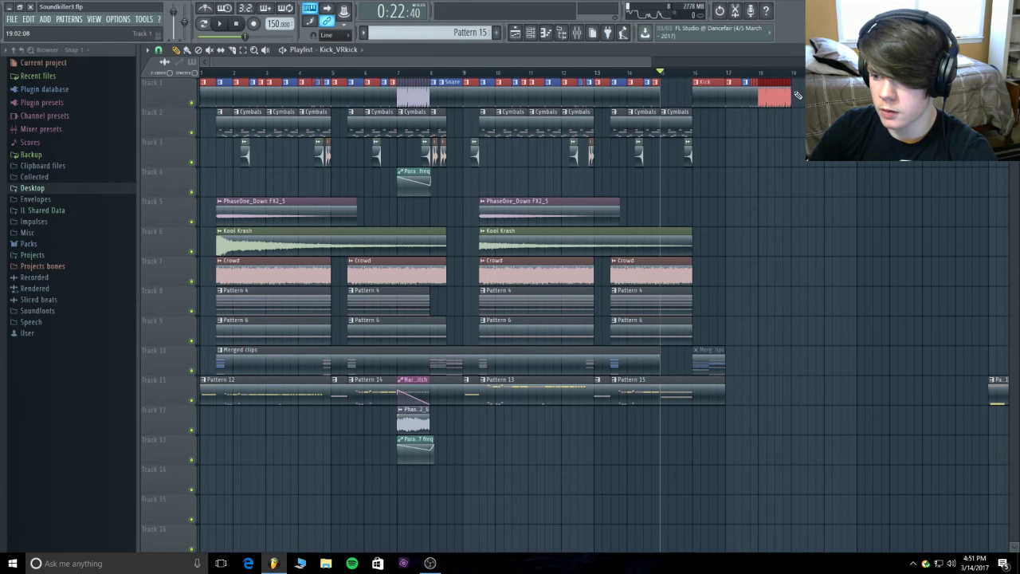
drag(780, 97, 684, 90)
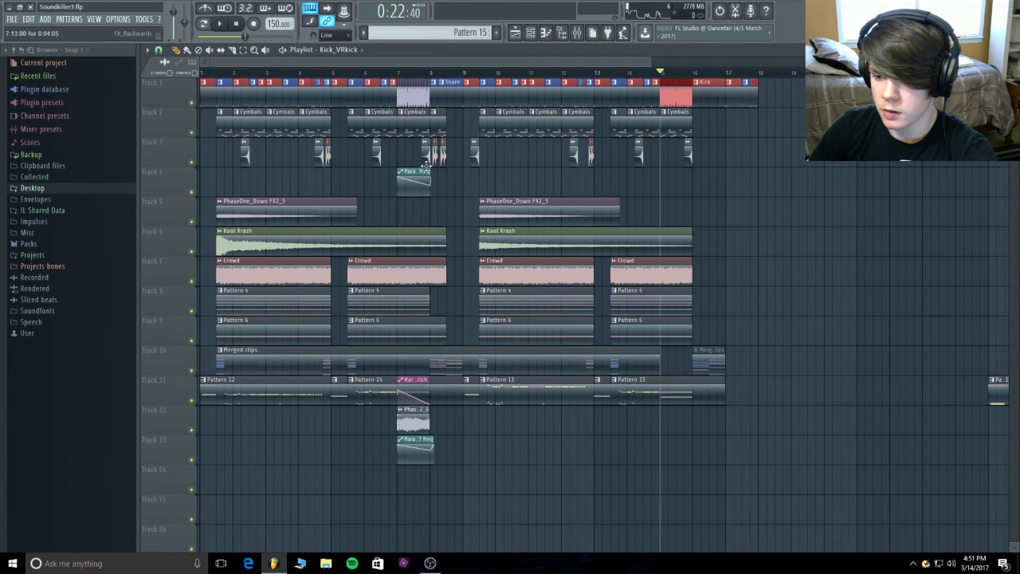
- Place a copy of the Small Kick Band 7 freq automation clip at bar 15 on Track 4 and play the passage
click(660, 174)
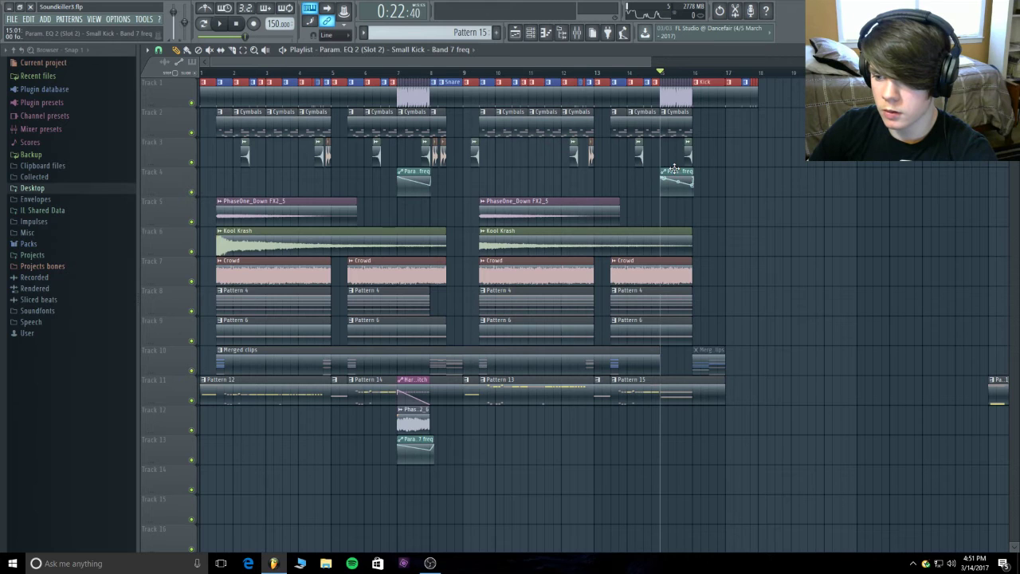
key(space)
key(space)
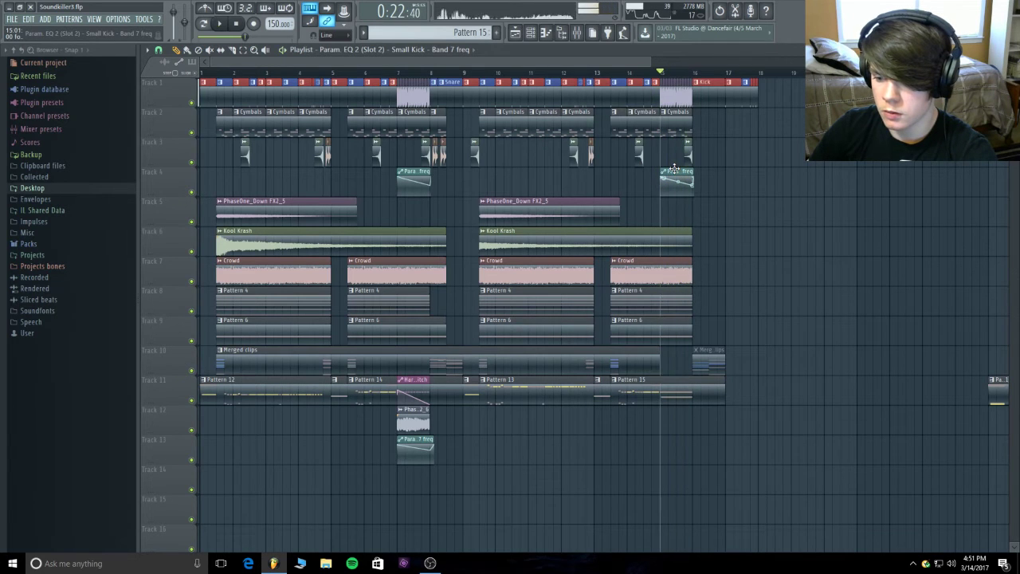
- Play the kick roll ending, restarting playback from around bar 14 to check the transition
key(space)
click(632, 73)
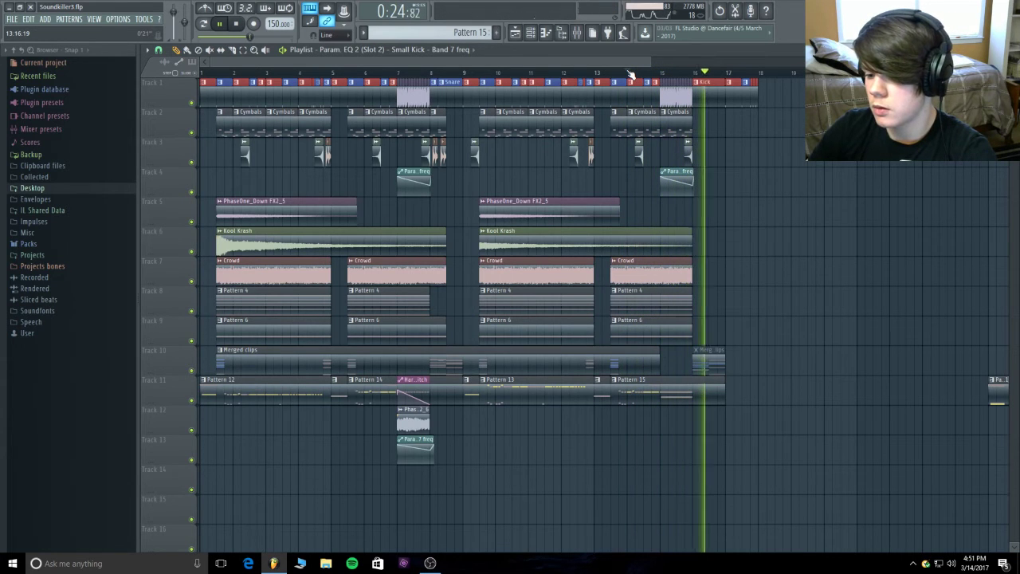
key(space)
key(space)
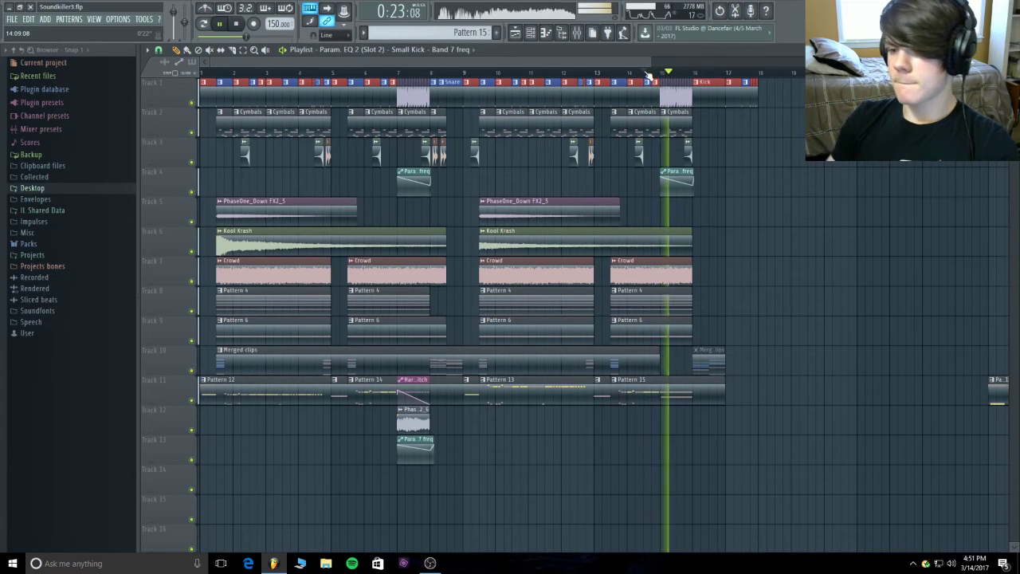
key(space)
- Open the mixer and check the Small Kick and Serum #6 tracks while replaying the ending
click(579, 35)
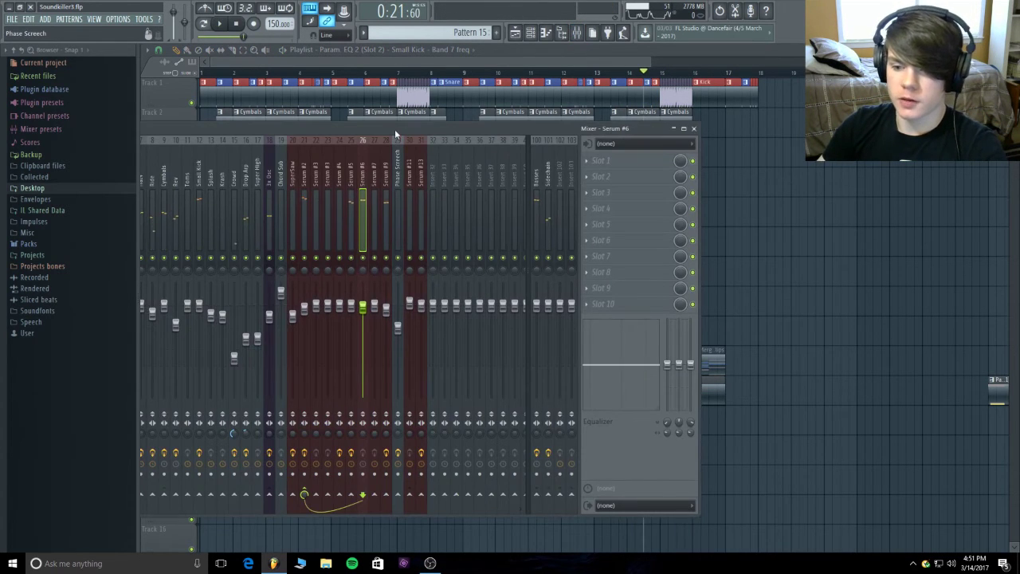
drag(395, 129, 553, 117)
key(space)
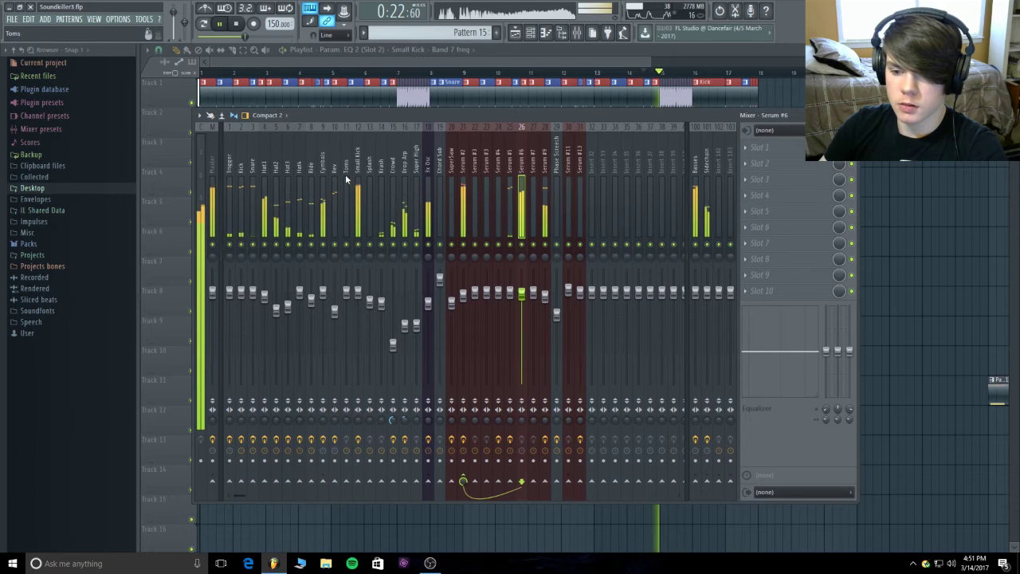
click(358, 171)
key(space)
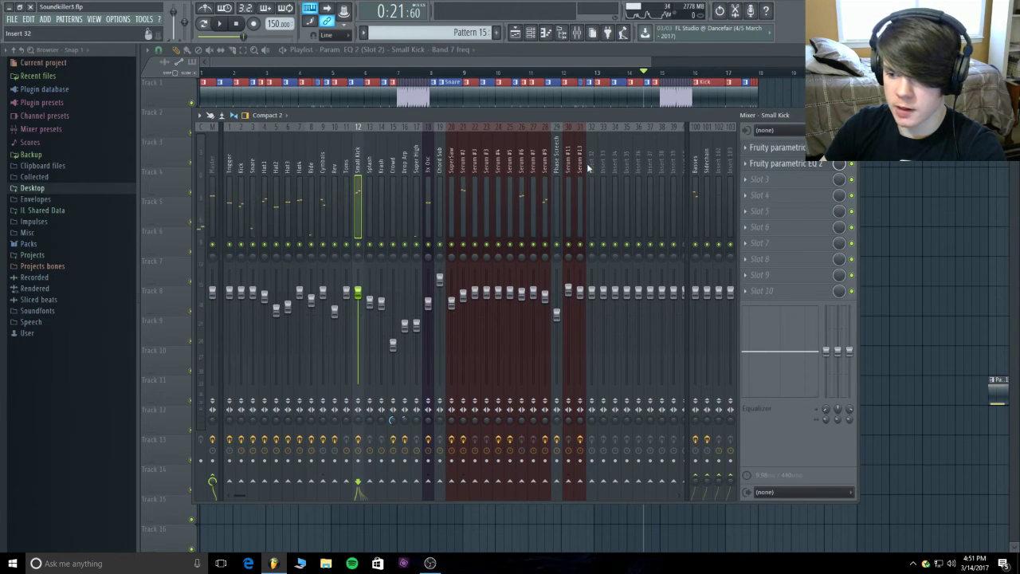
key(space)
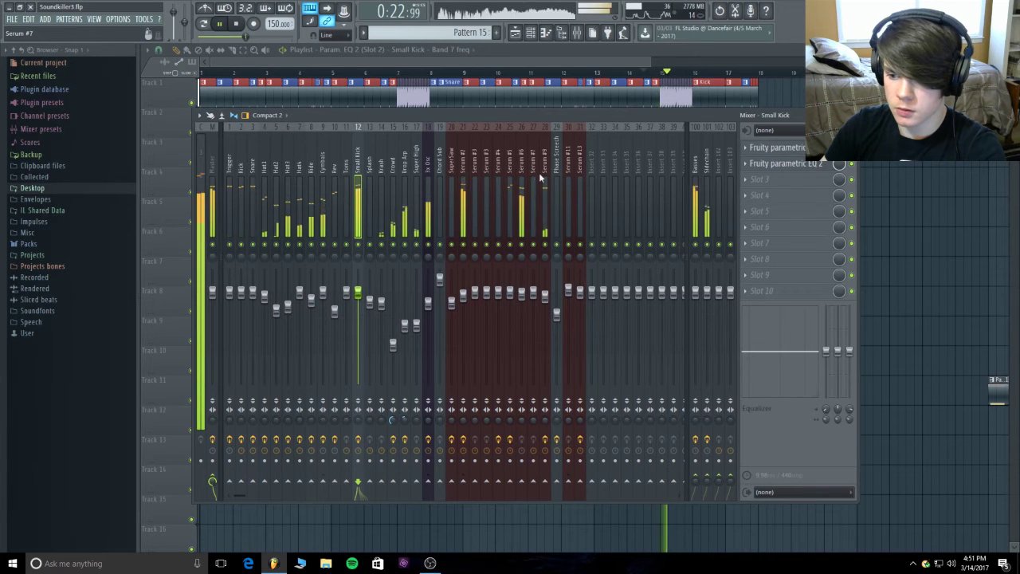
click(522, 154)
key(space)
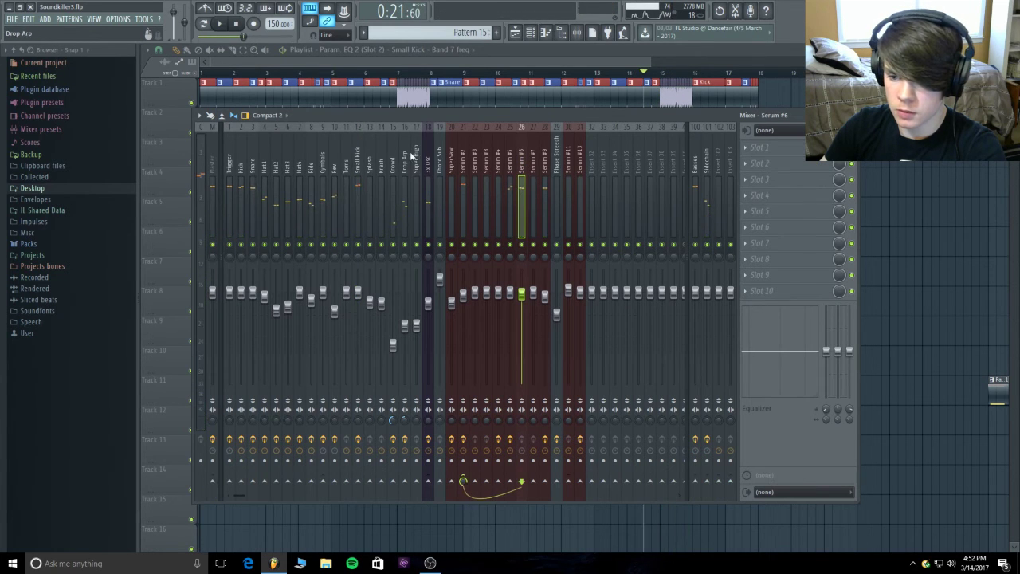
- Sidechain the Small Kick mixer track to the Serum #6 track
click(358, 152)
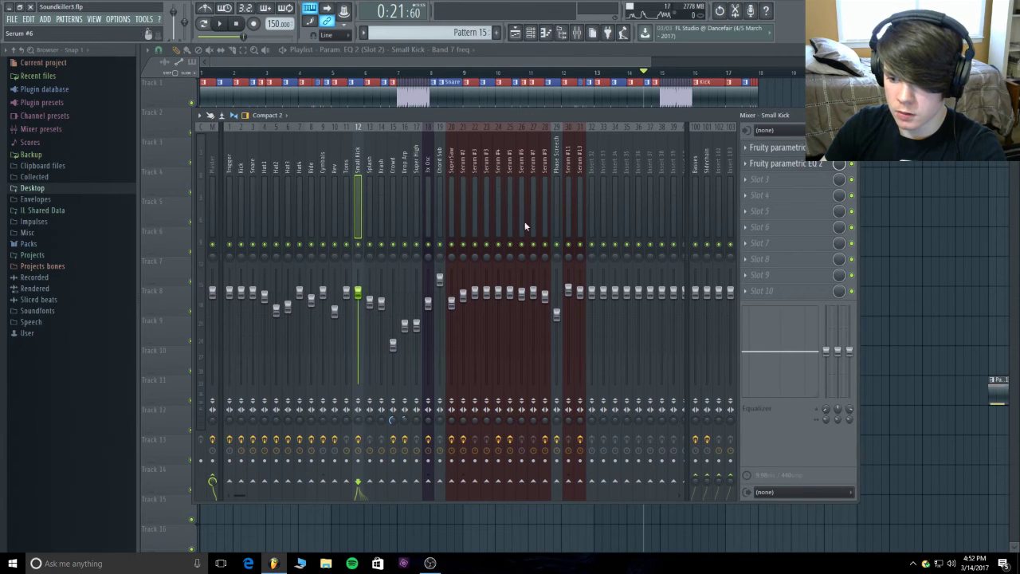
right_click(524, 482)
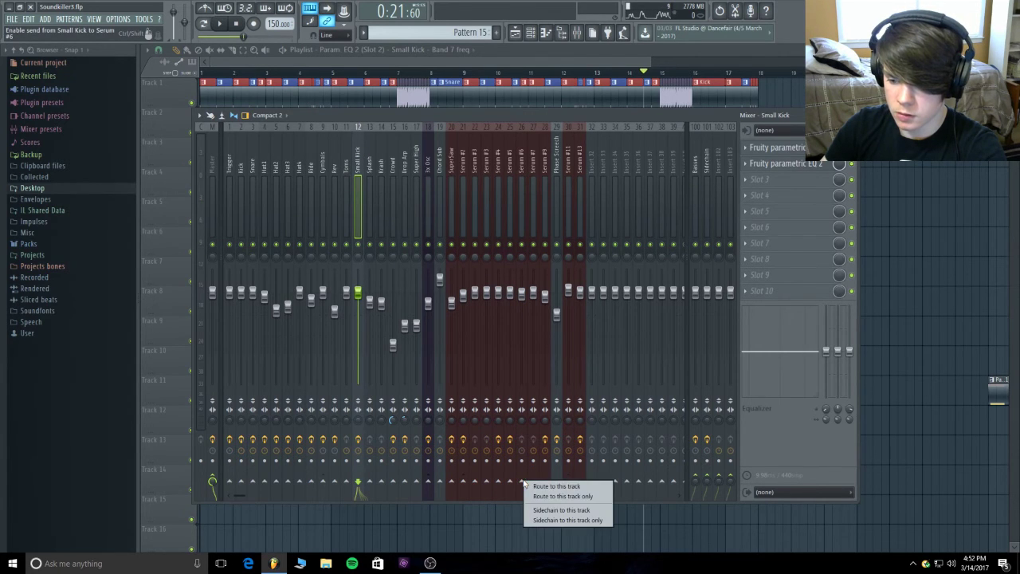
click(528, 510)
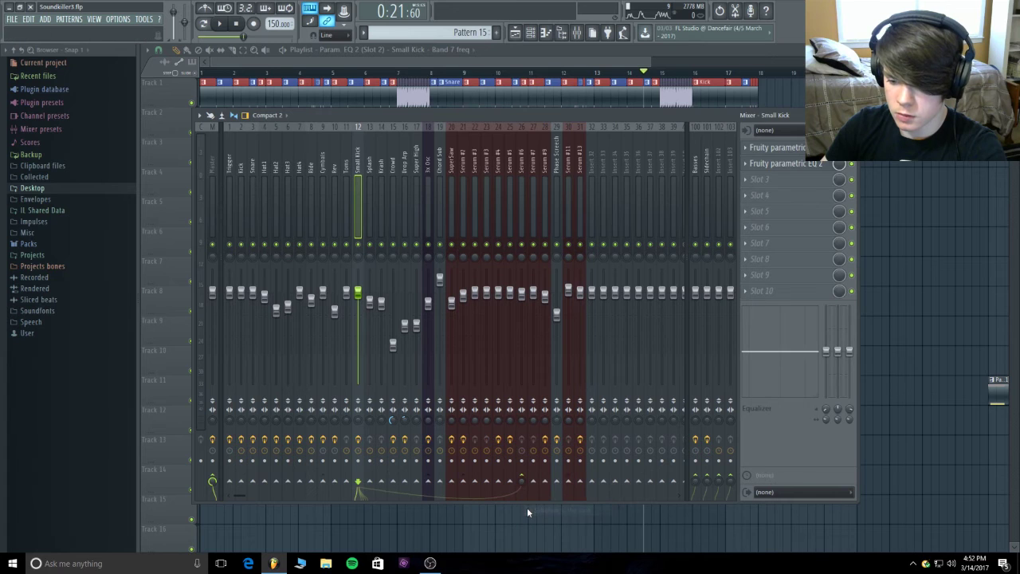
- Play the Serum #6 mixer track and load a Fruity Limiter into its effect slot 10
click(524, 157)
key(space)
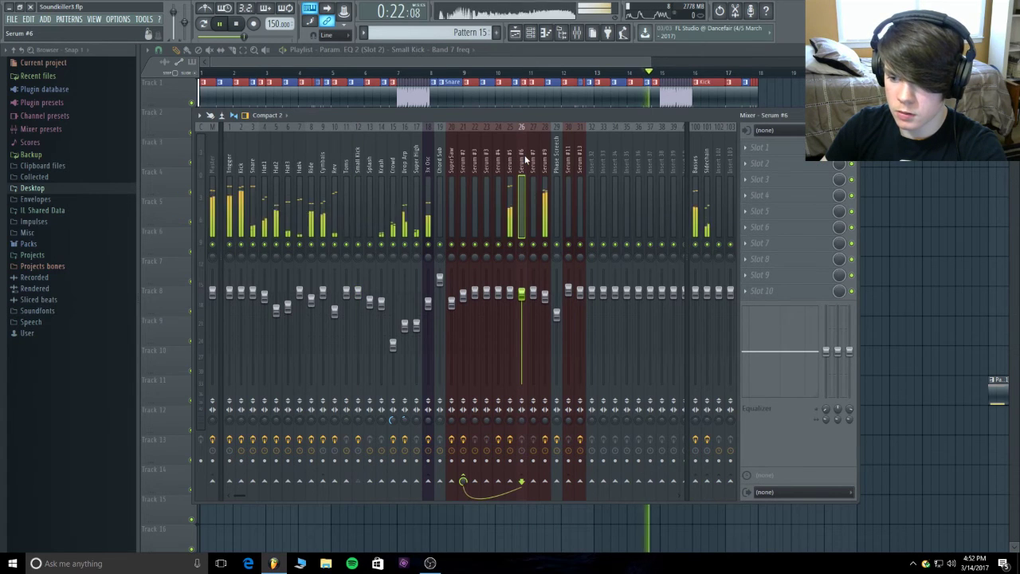
key(space)
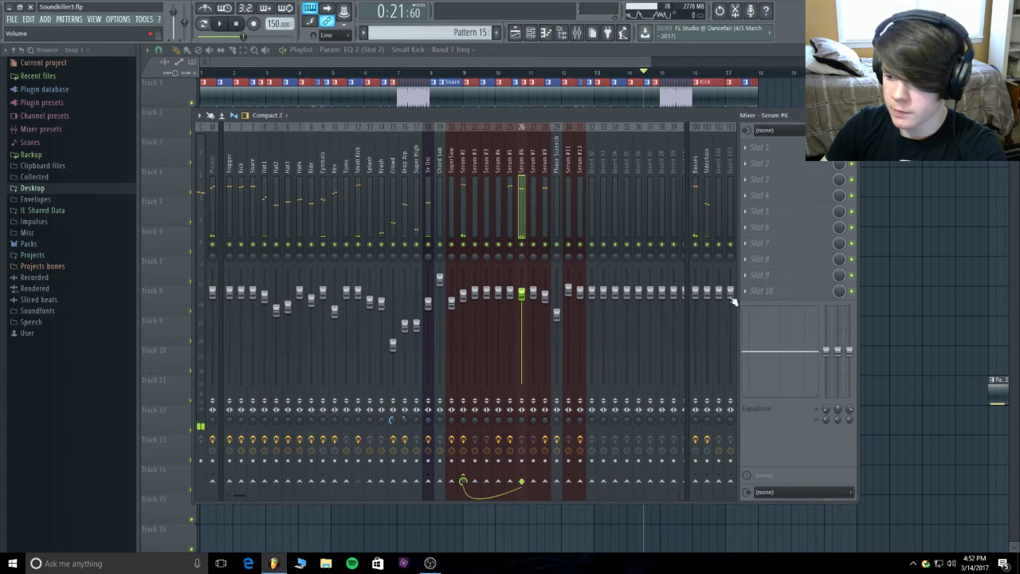
click(761, 291)
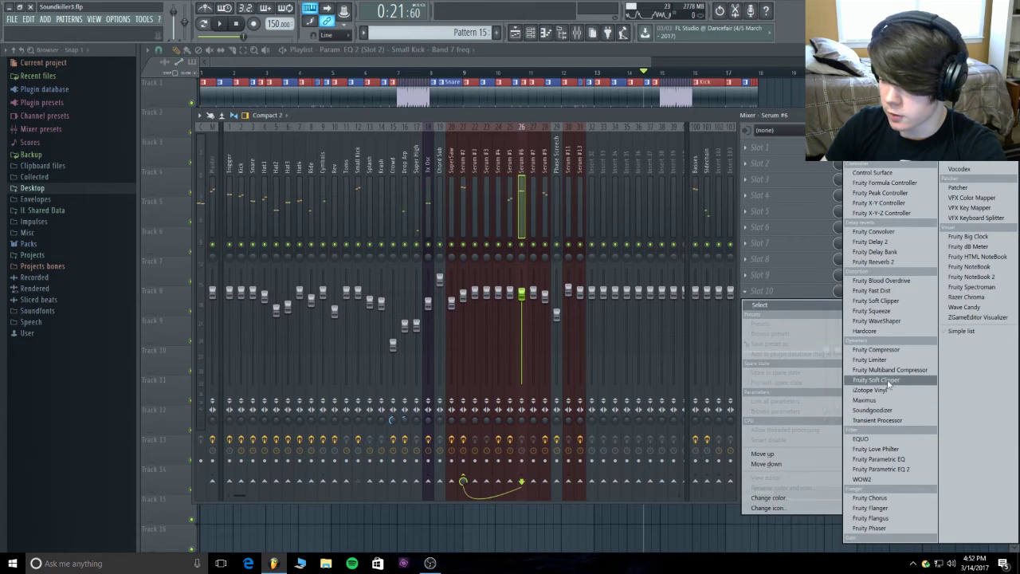
click(871, 359)
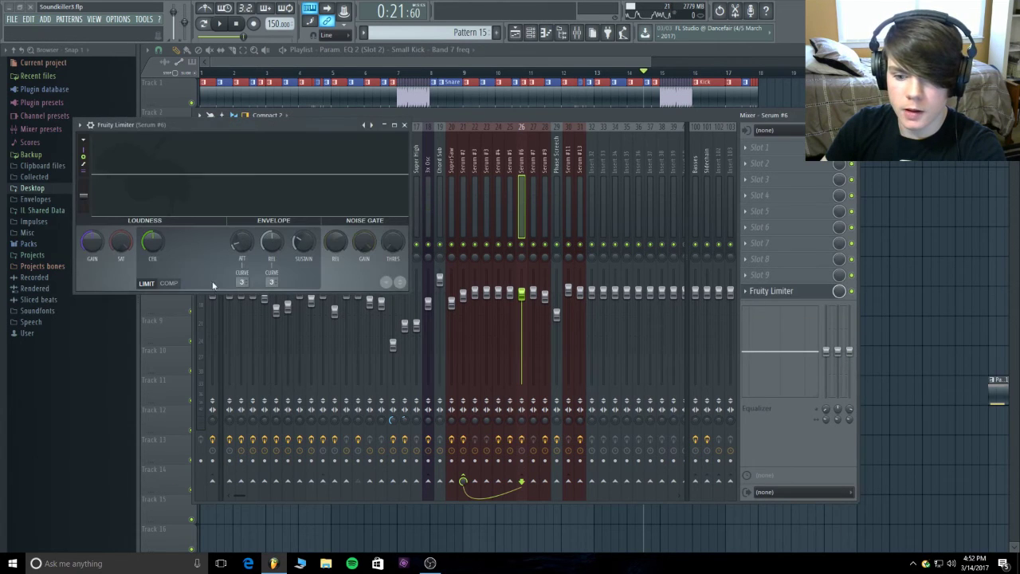
- Switch the limiter to compressor mode and set its sidechain input to Small Kick
click(180, 283)
click(271, 283)
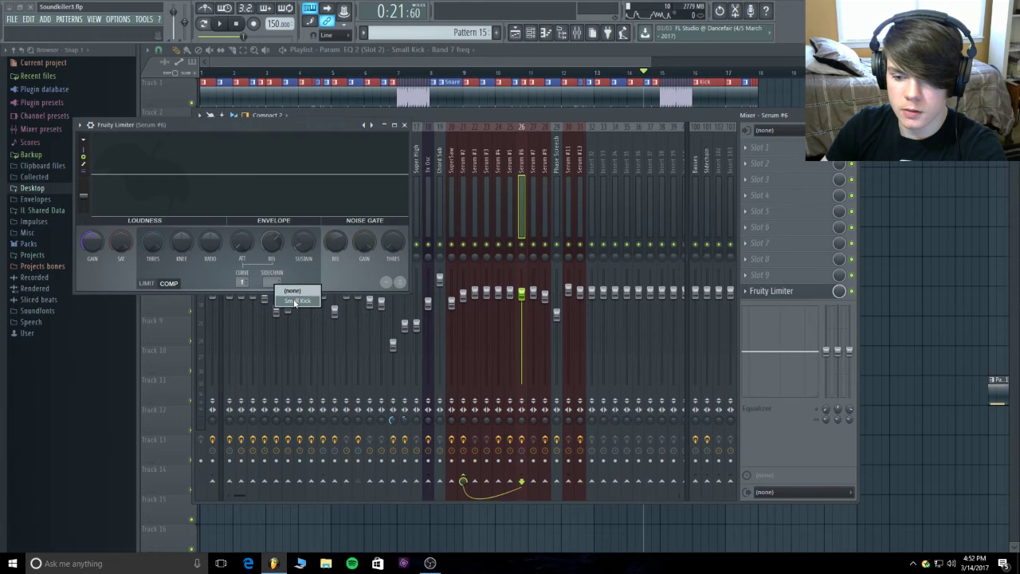
click(296, 301)
drag(231, 125, 289, 122)
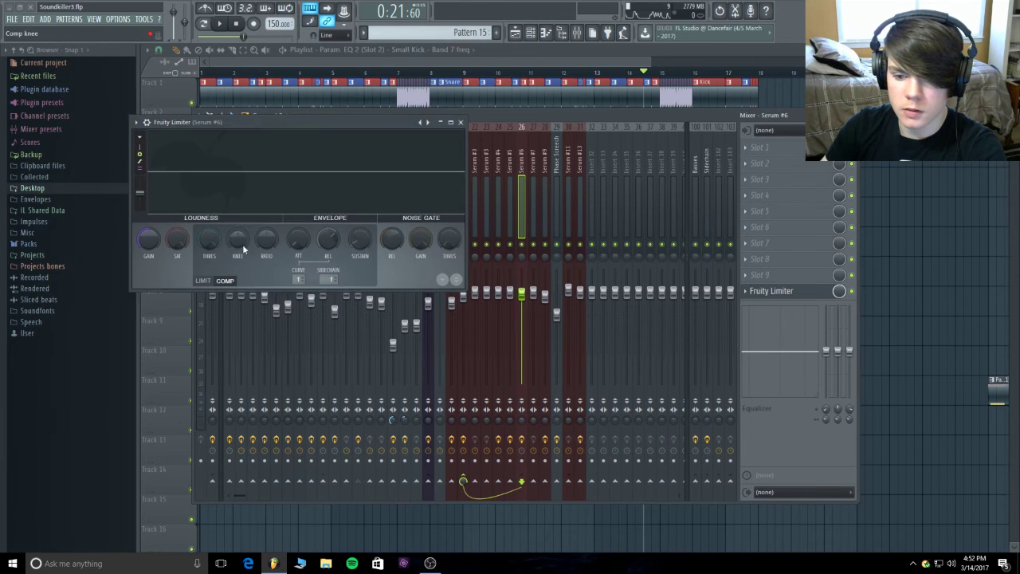
- Lower the compressor's threshold, raise its ratio and adjust the release while playing the kick roll
scroll(208, 239, down, 3)
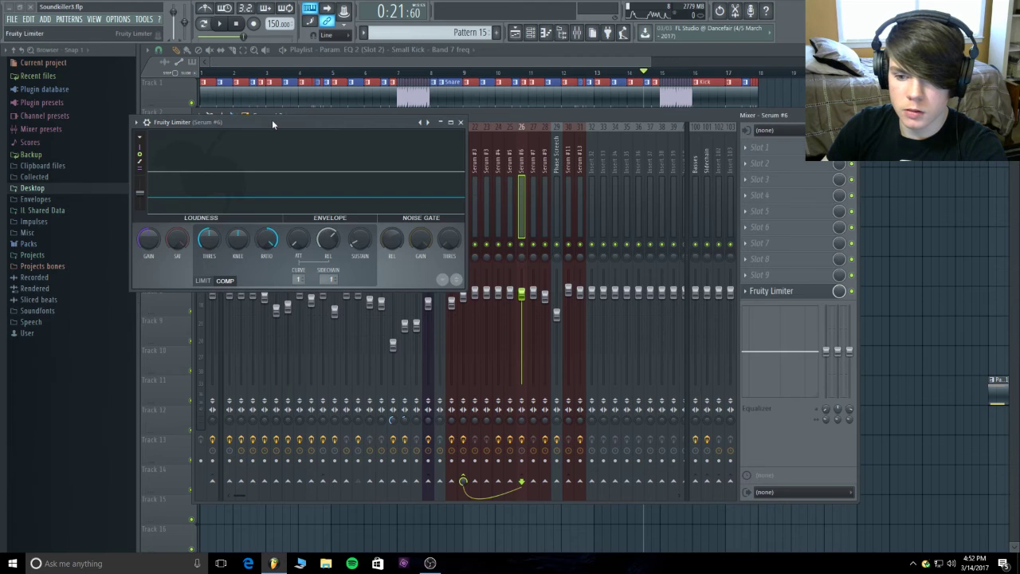
key(space)
drag(209, 239, 209, 249)
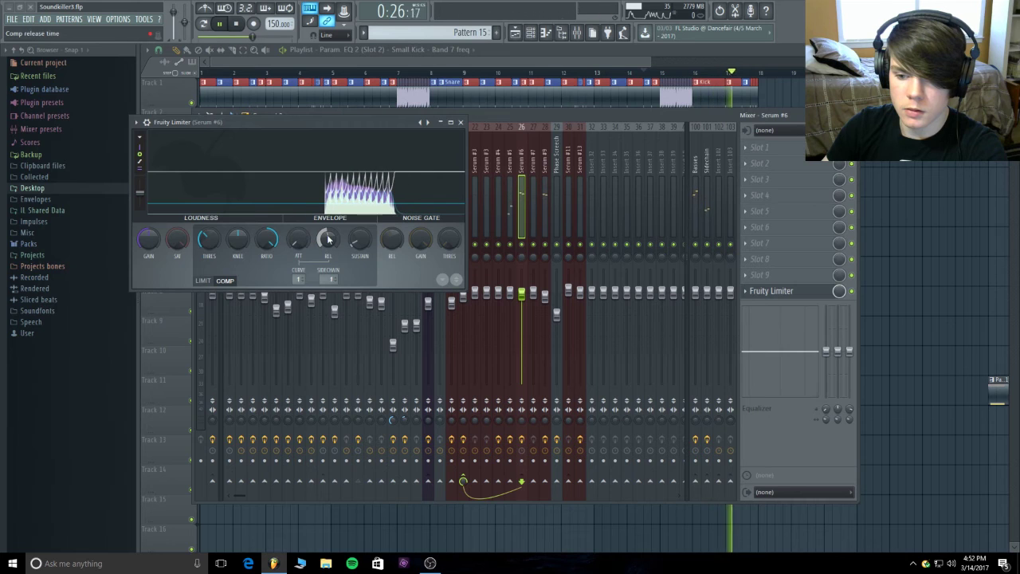
key(space)
key(space)
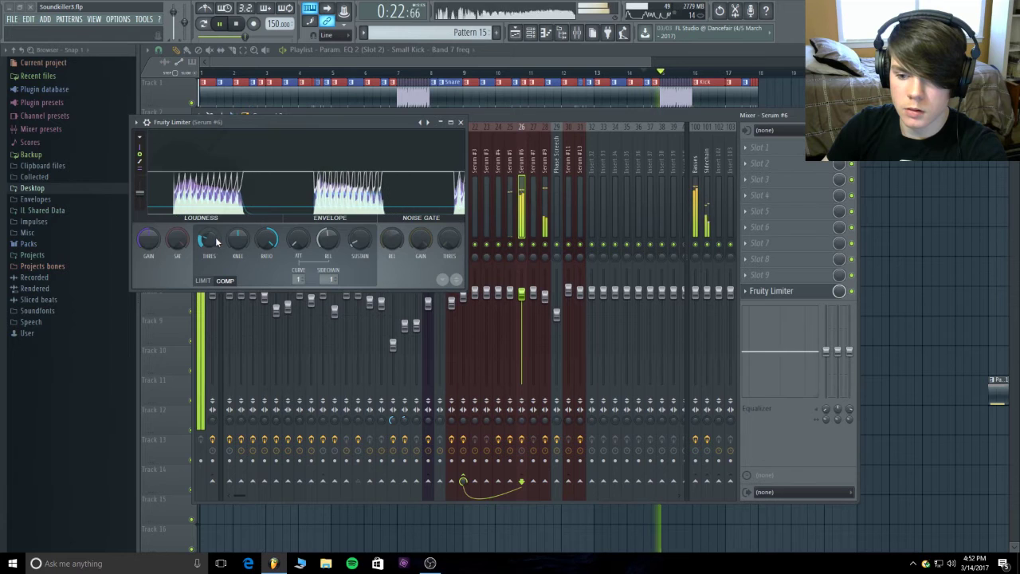
key(space)
- Remove the Fruity Limiter from slot 10 of the Serum #6 mixer track
click(751, 297)
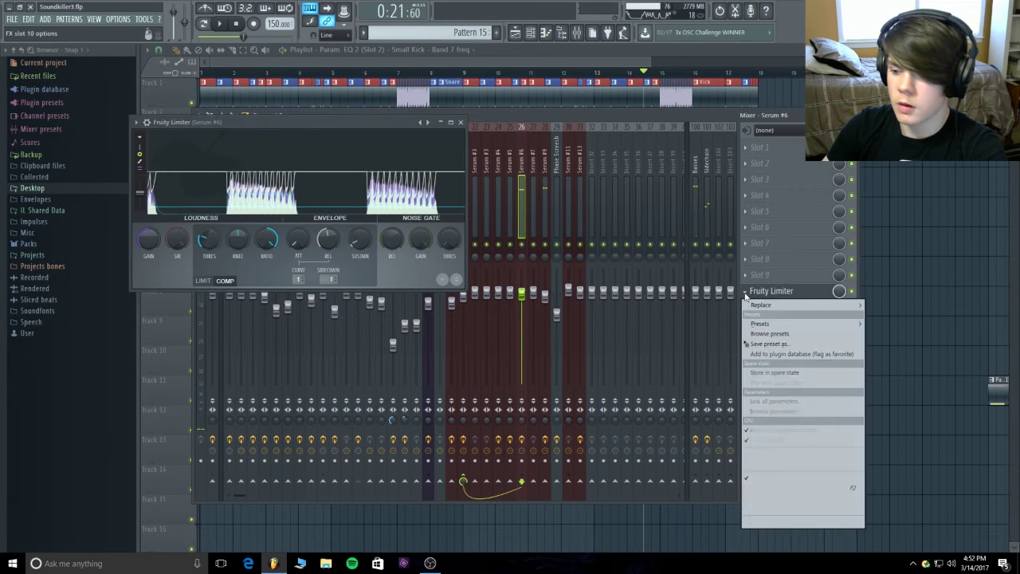
mouse_move(762, 305)
click(713, 114)
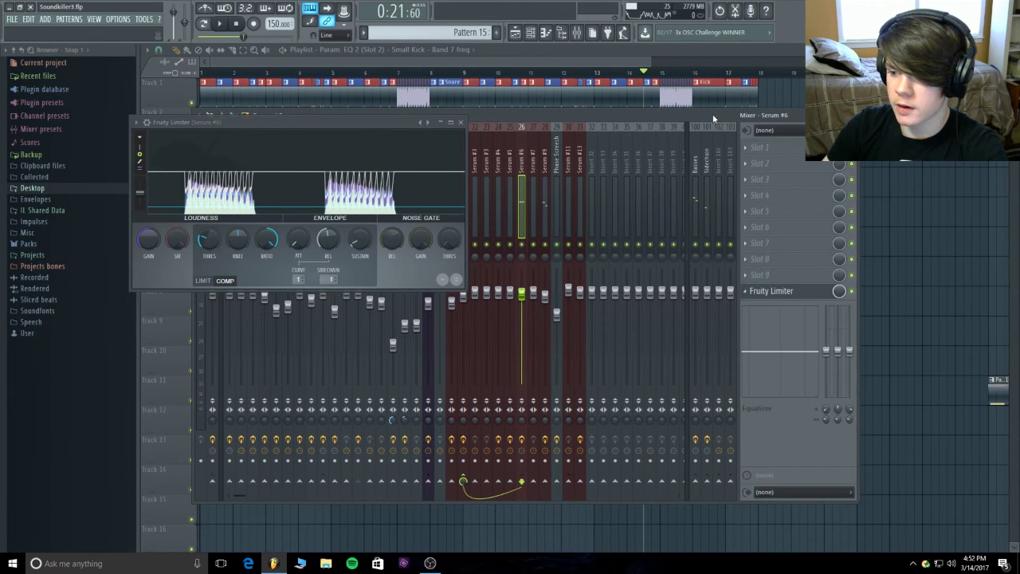
double_click(713, 114)
double_click(716, 53)
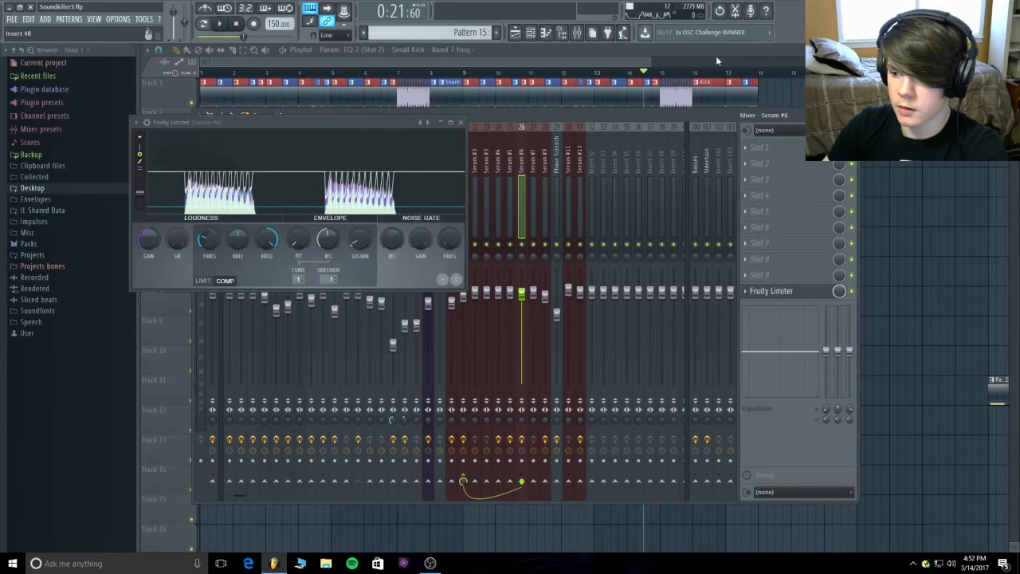
drag(673, 108, 573, 113)
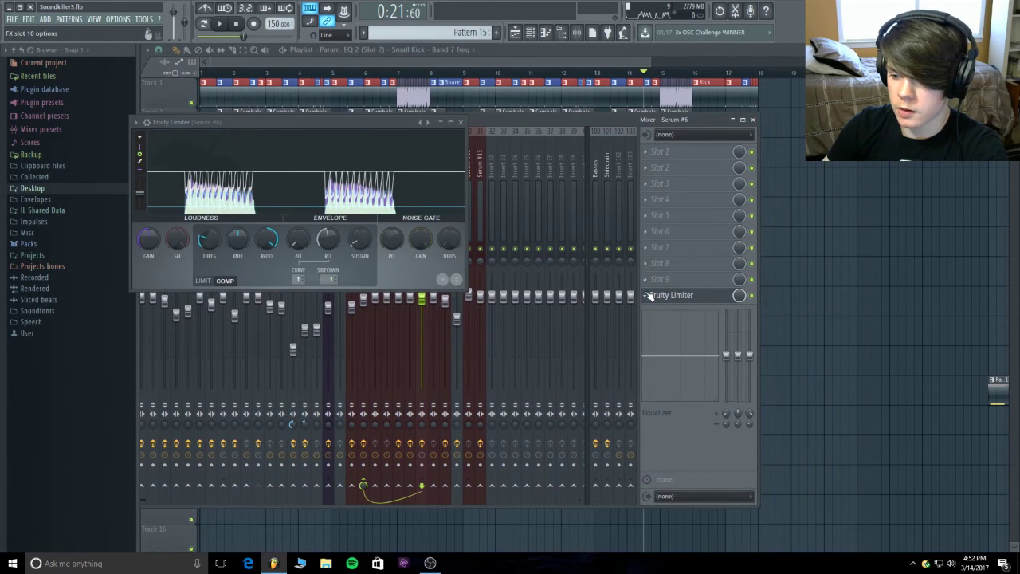
click(650, 296)
mouse_move(668, 304)
click(785, 21)
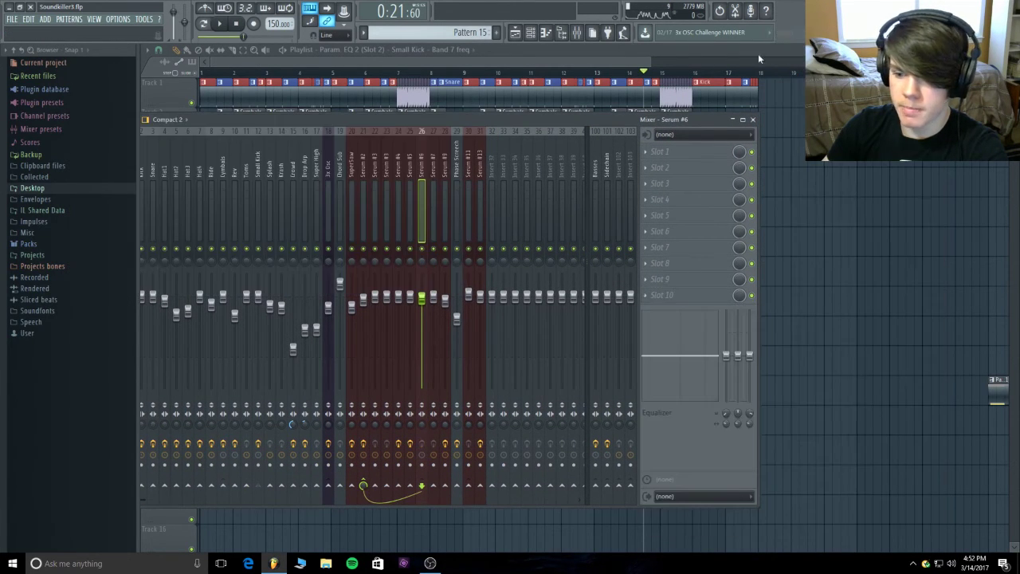
- Close the mixer and play the ending from the playlist again
drag(400, 116, 459, 139)
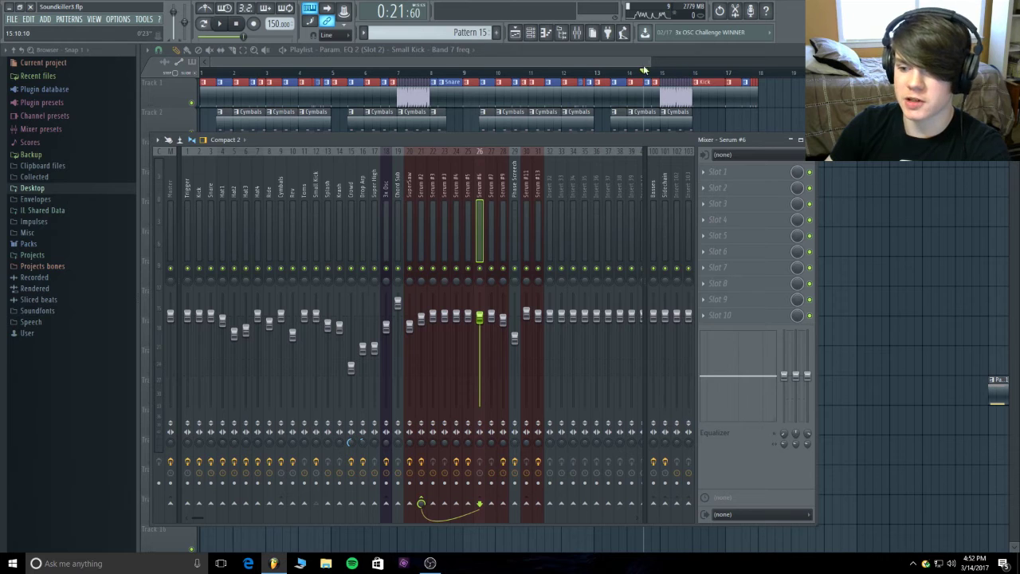
key(F9)
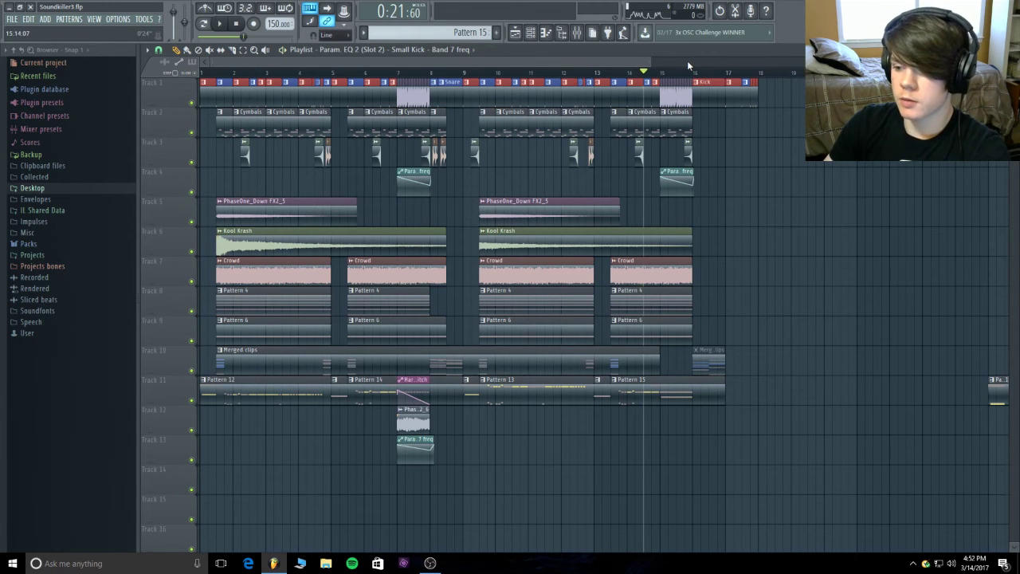
key(space)
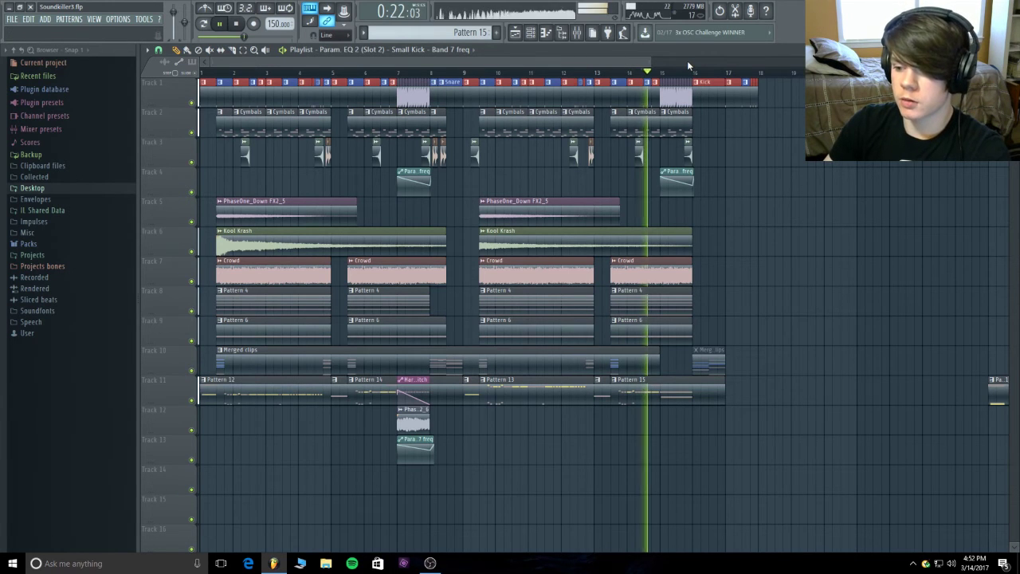
- Stop playback, show the Unsorted group in the channel rack and open the Serum #14 instrument
click(531, 34)
click(237, 24)
click(305, 189)
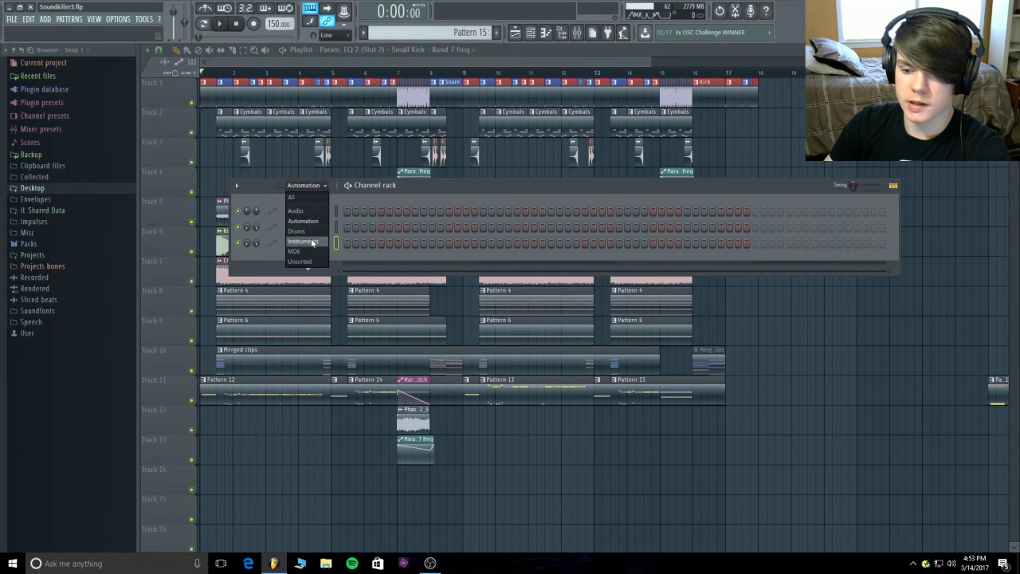
click(305, 252)
click(310, 188)
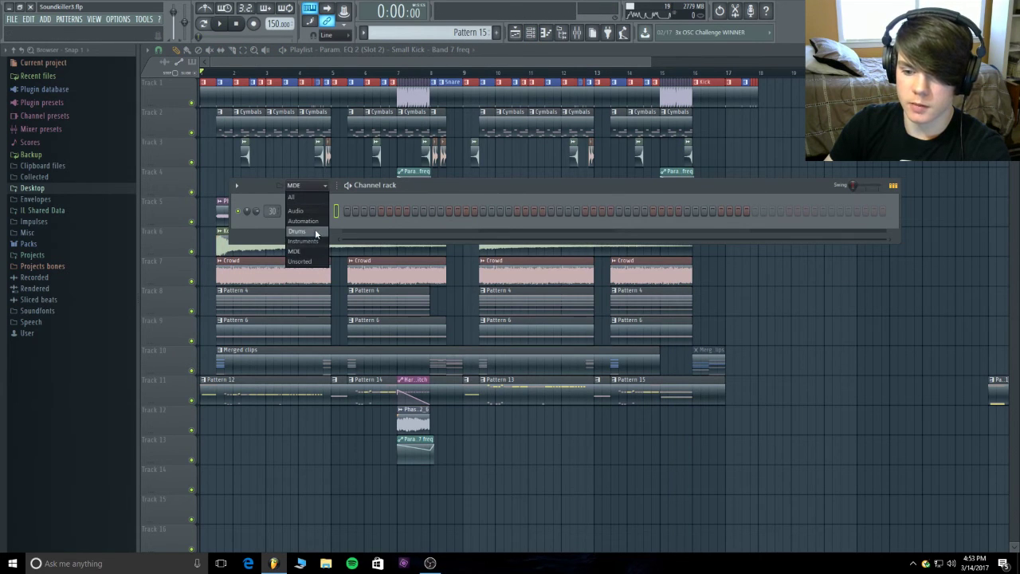
click(301, 261)
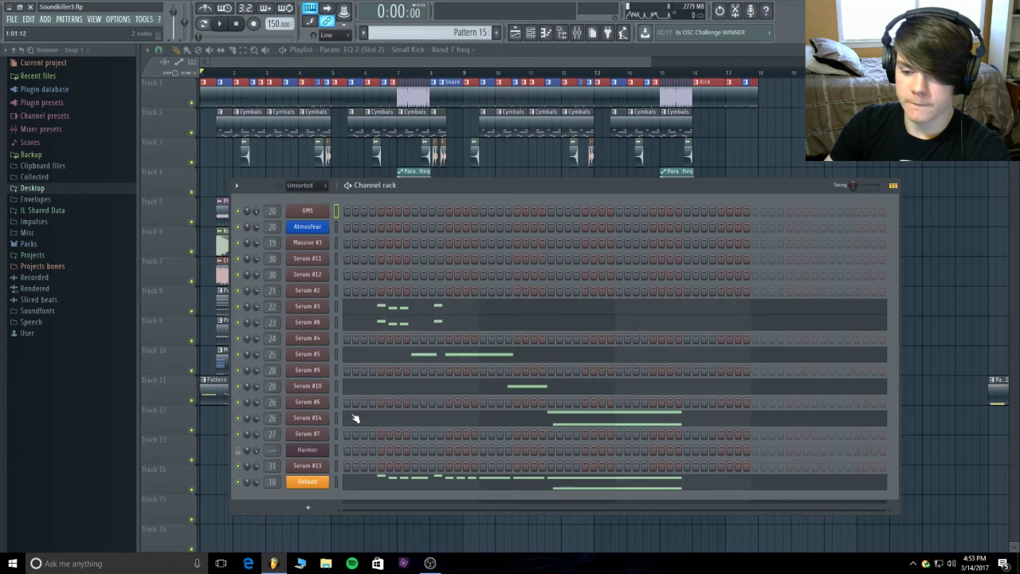
click(322, 418)
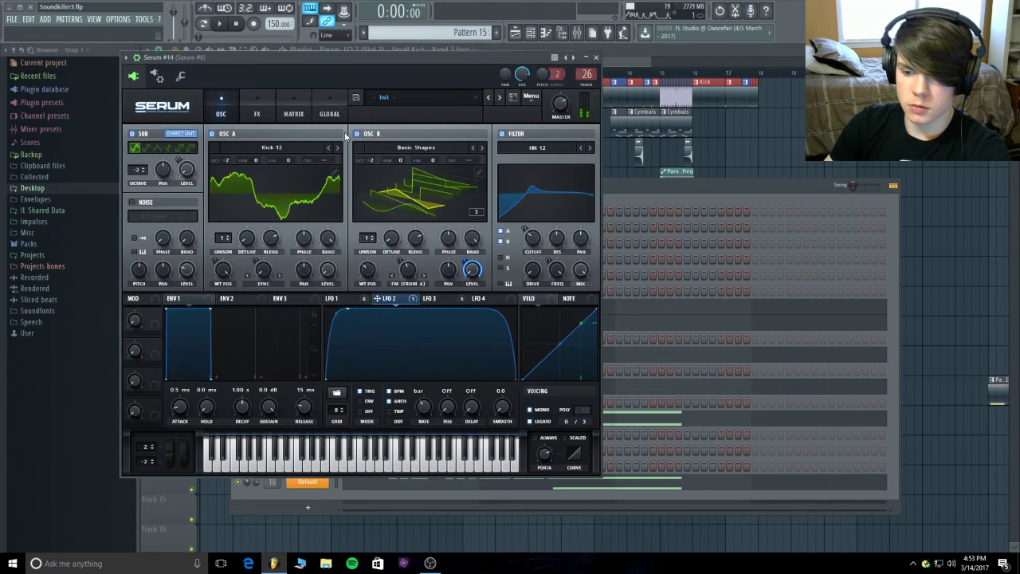
- Reshape LFO 4 into a steeply rising curve that flattens out, with its end point lowered to half height
click(490, 299)
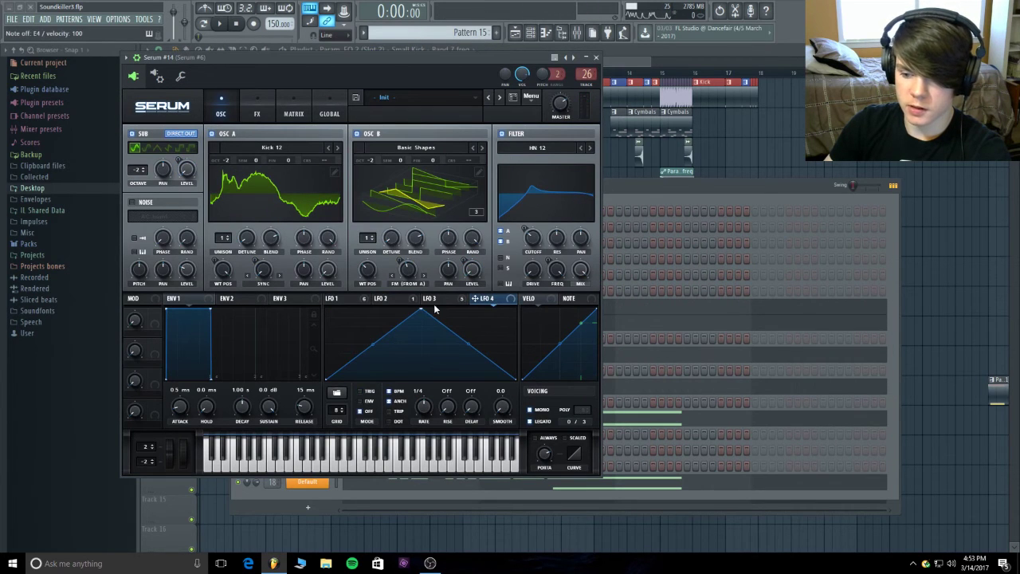
drag(424, 314, 516, 311)
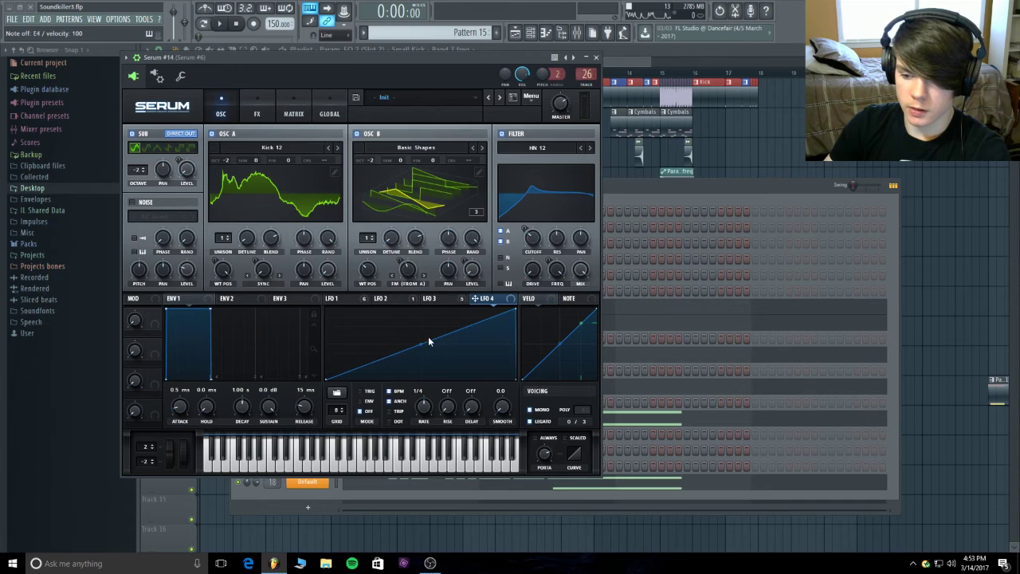
drag(429, 341, 426, 313)
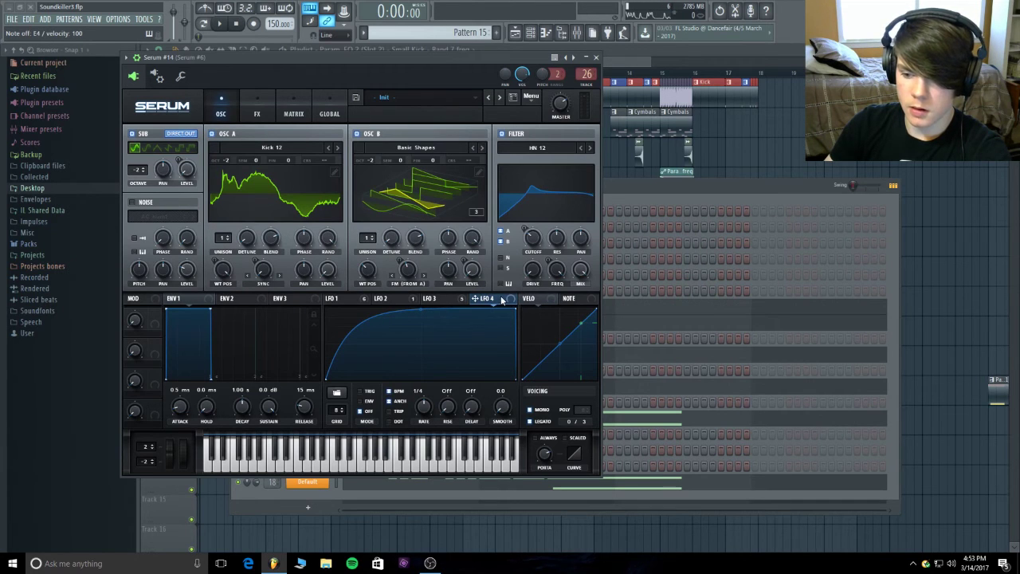
click(292, 103)
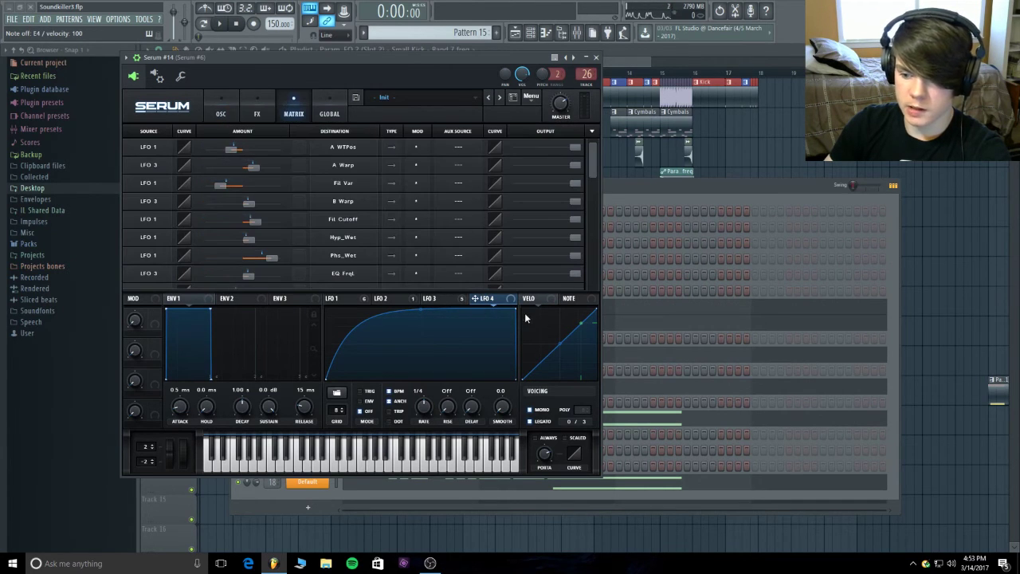
drag(515, 309, 512, 342)
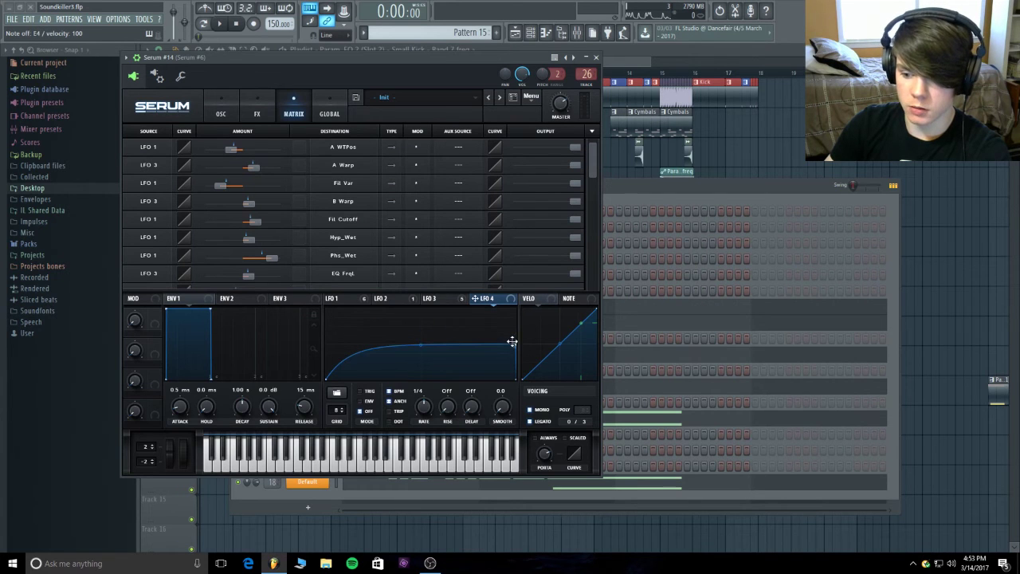
- Assign LFO 4 to the global Amp destination in the next free matrix row and raise its amount fully
drag(590, 155, 594, 195)
click(175, 208)
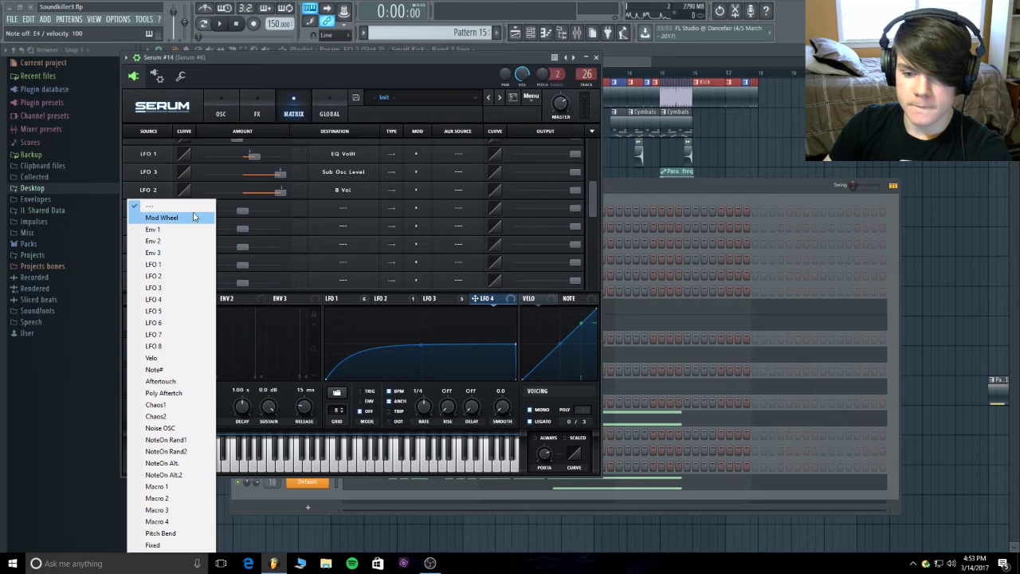
click(184, 299)
click(339, 207)
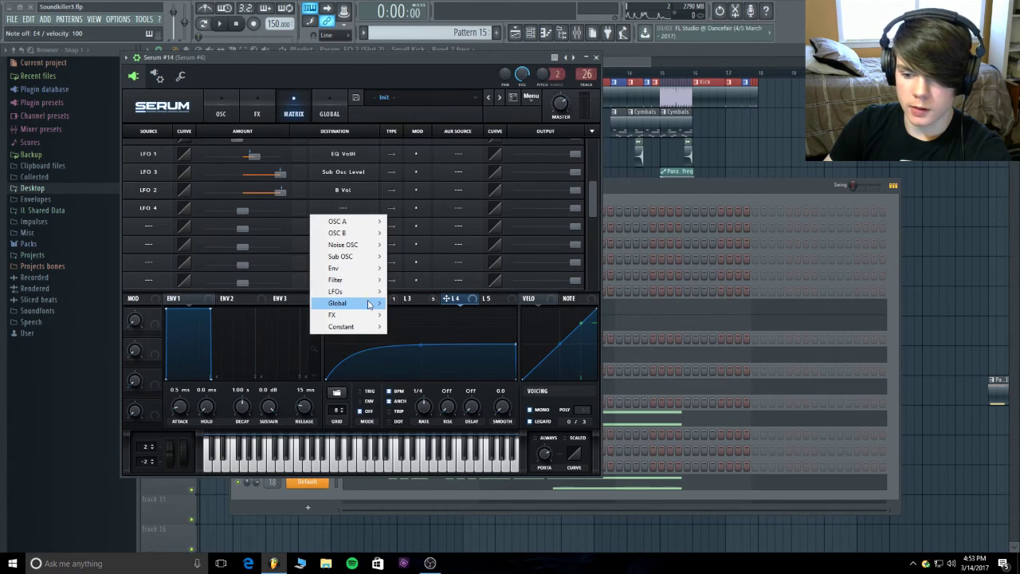
mouse_move(369, 303)
click(431, 316)
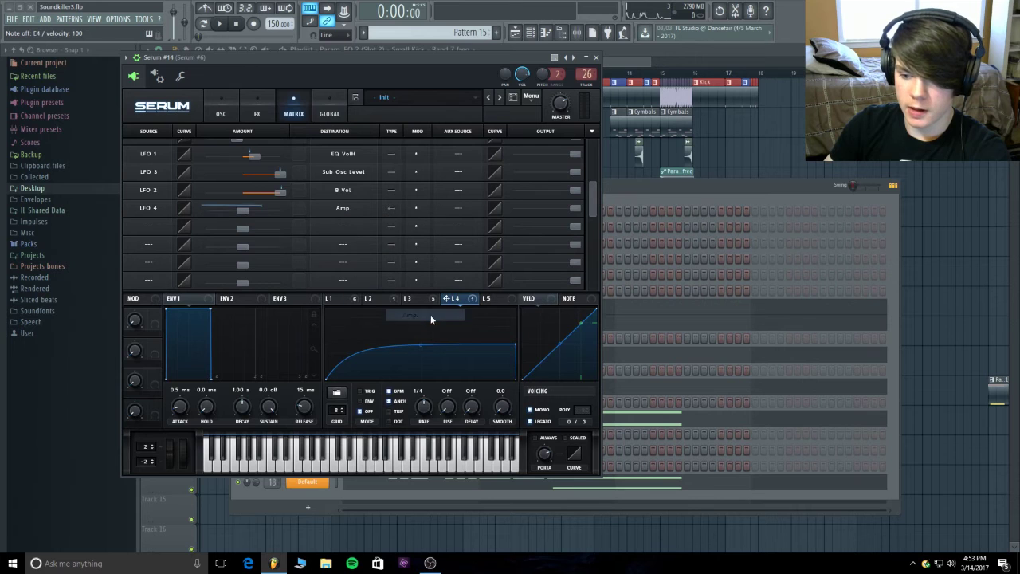
drag(248, 210, 319, 61)
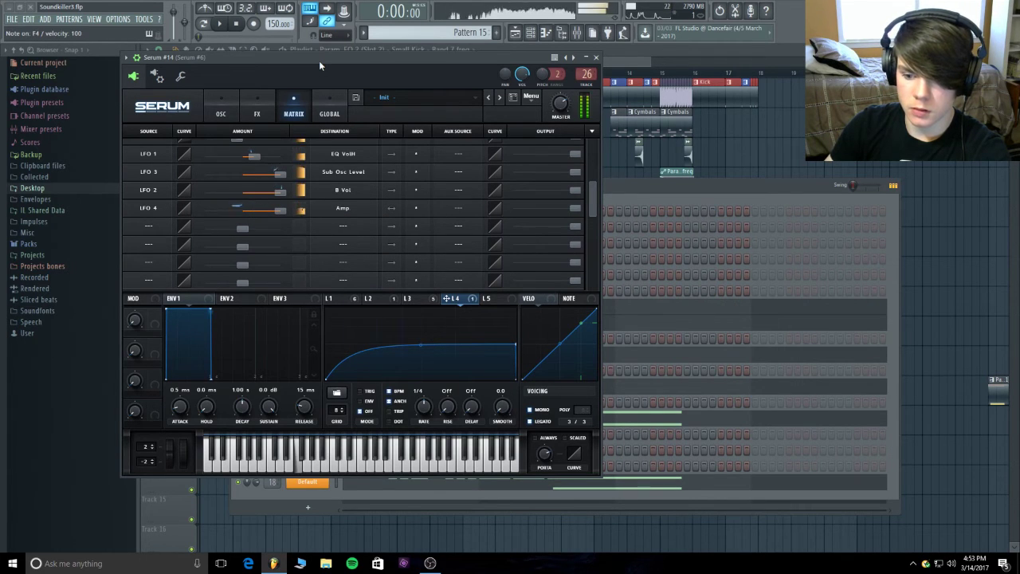
- Set LFO 4 to trigger mode with triplet timing and a rate of 1/16 t
click(370, 392)
drag(421, 394, 424, 398)
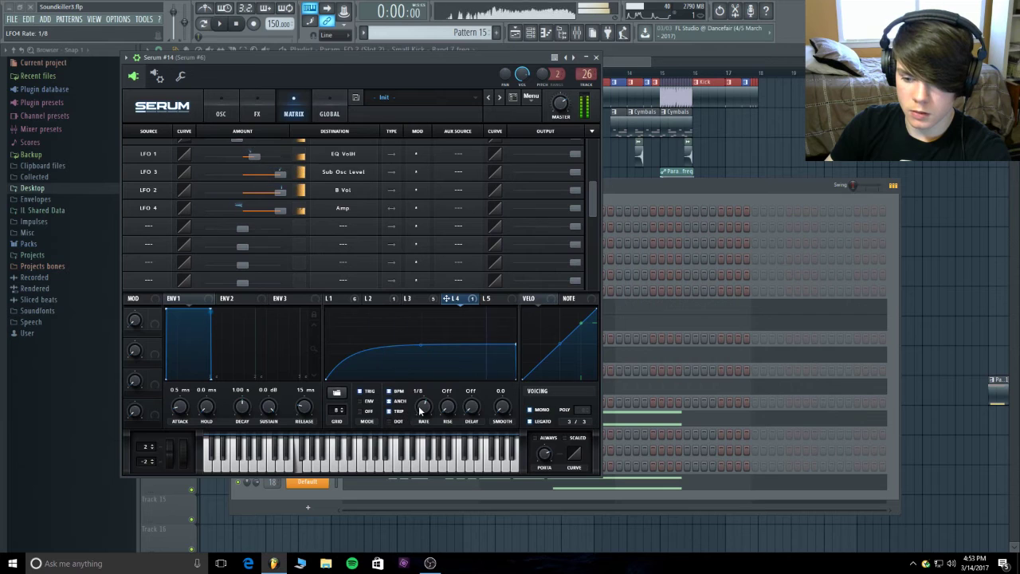
scroll(422, 407, down, 4)
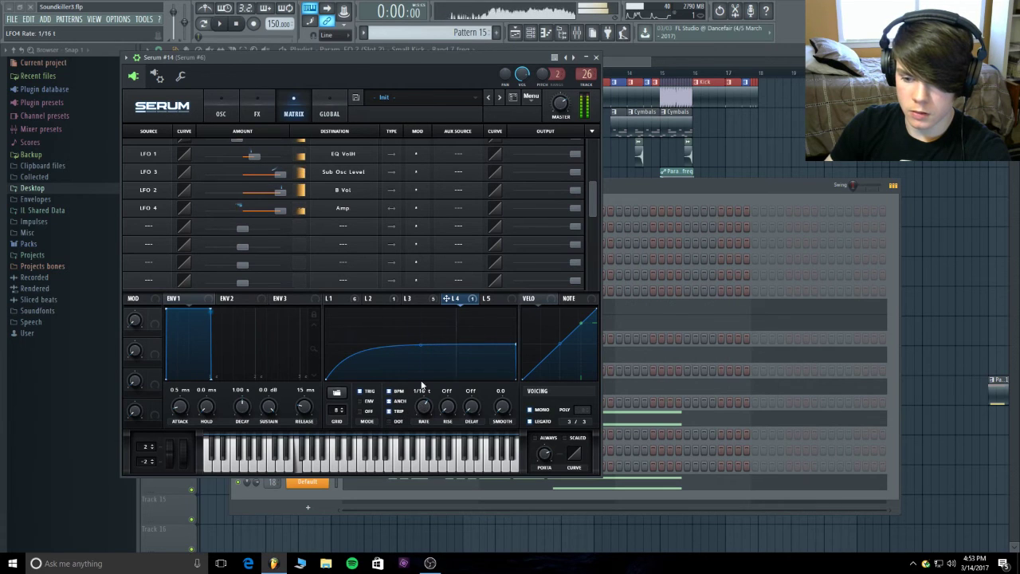
- Flatten the LFO 4 curve, add a midpoint at half height and bend the rising segment slightly inward
drag(419, 348, 415, 369)
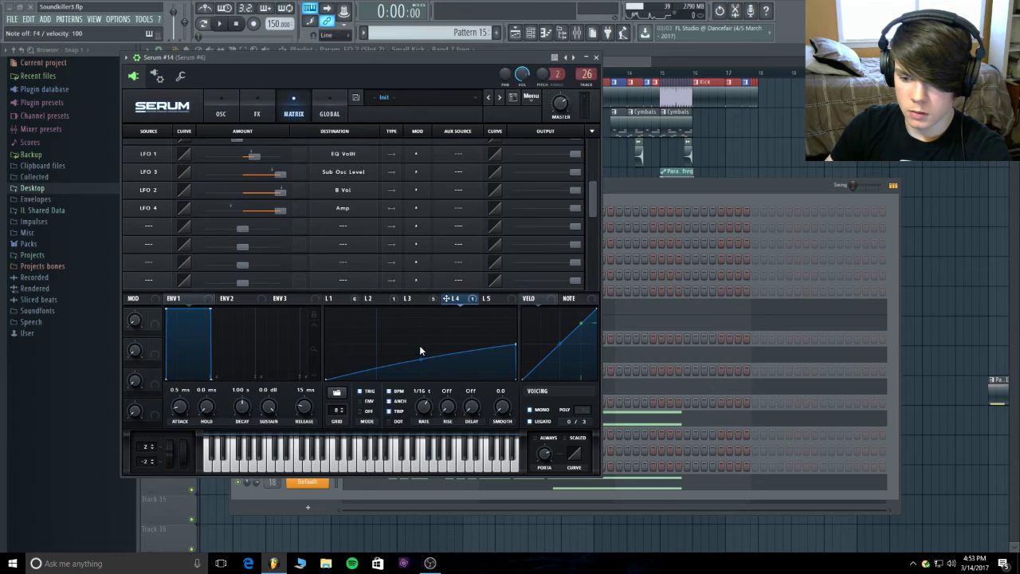
double_click(419, 345)
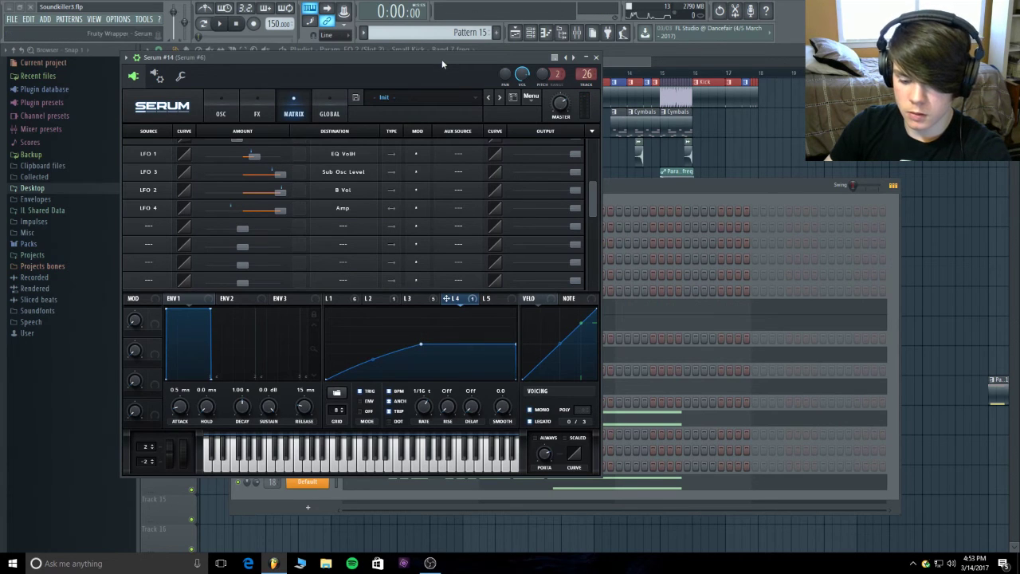
mouse_move(373, 361)
mouse_down()
mouse_move(371, 378)
mouse_move(372, 363)
mouse_up()
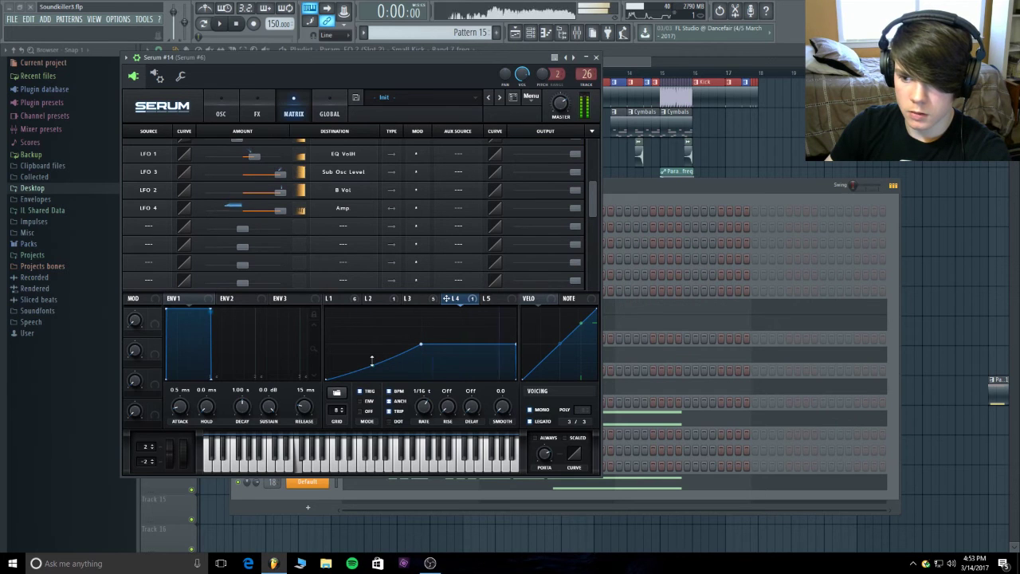
- Close Serum #14 and play the ending from bar 13 of the playlist
click(596, 57)
click(594, 73)
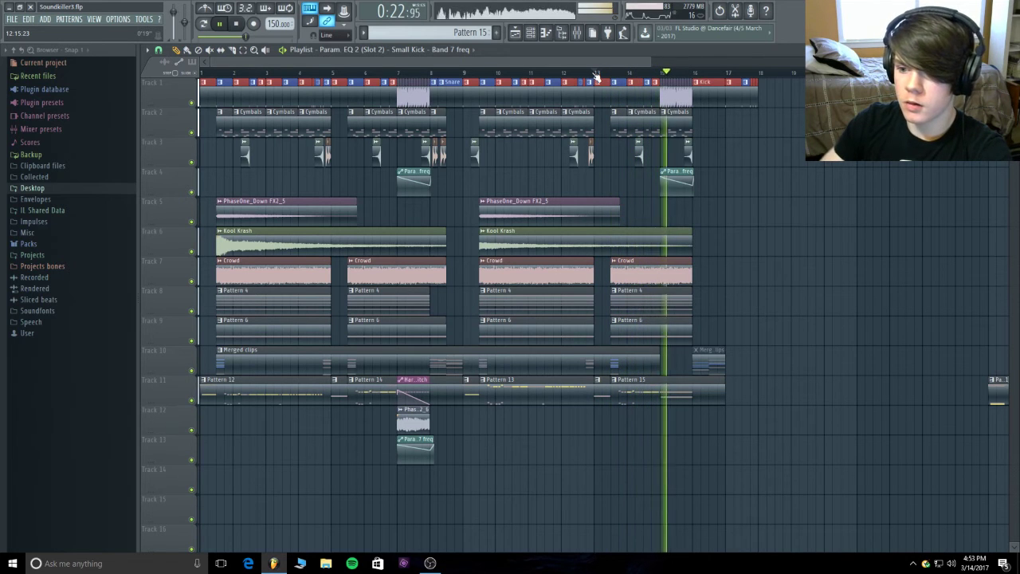
key(space)
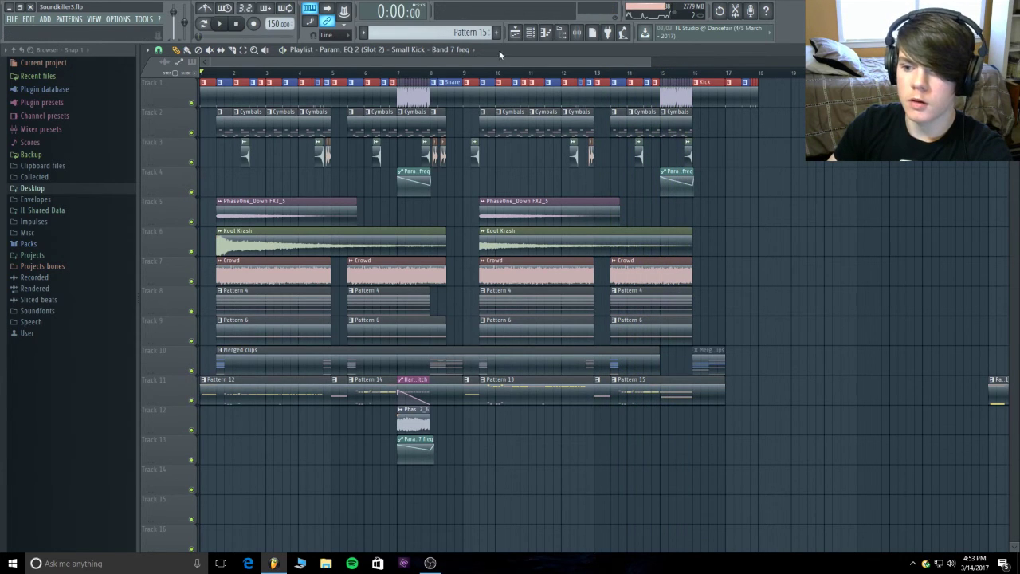
- Reopen Serum #14 from the channel rack and bend the first LFO 4 segment upward for a faster rise
click(531, 36)
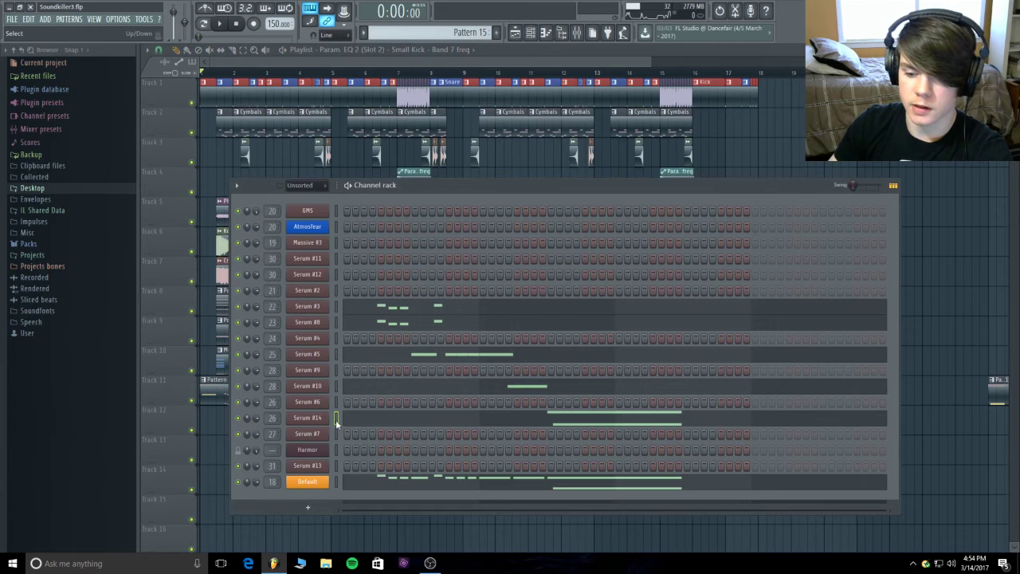
click(322, 419)
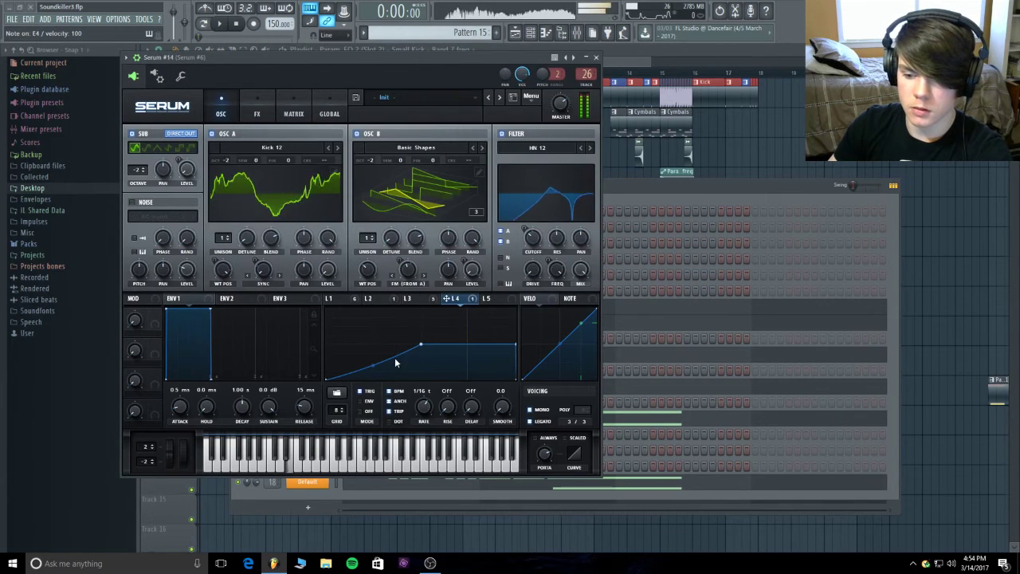
drag(373, 365, 373, 348)
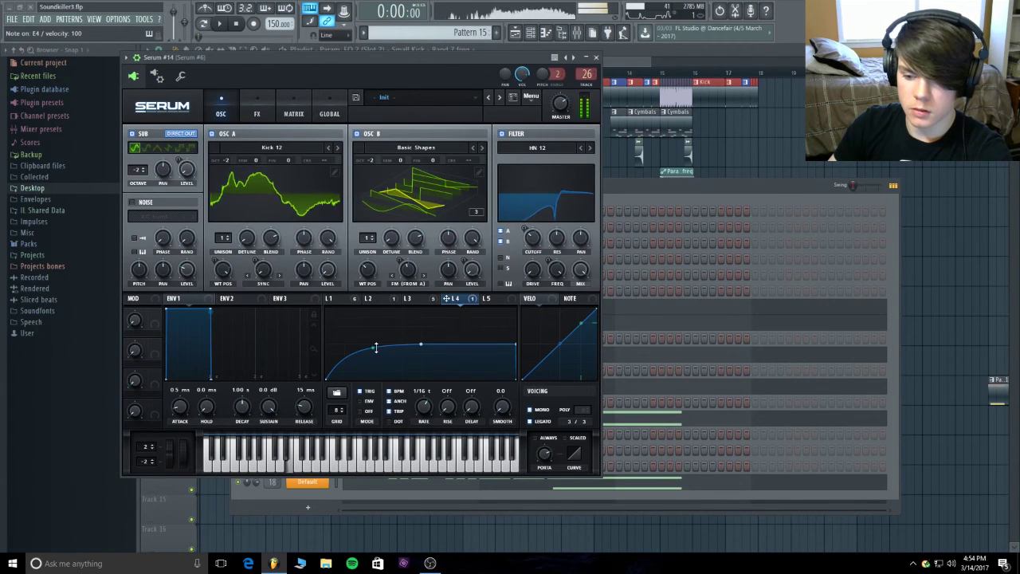
- Play the ending from bar 14, close Serum #14 and play it again from bar 13
click(656, 60)
click(632, 75)
key(space)
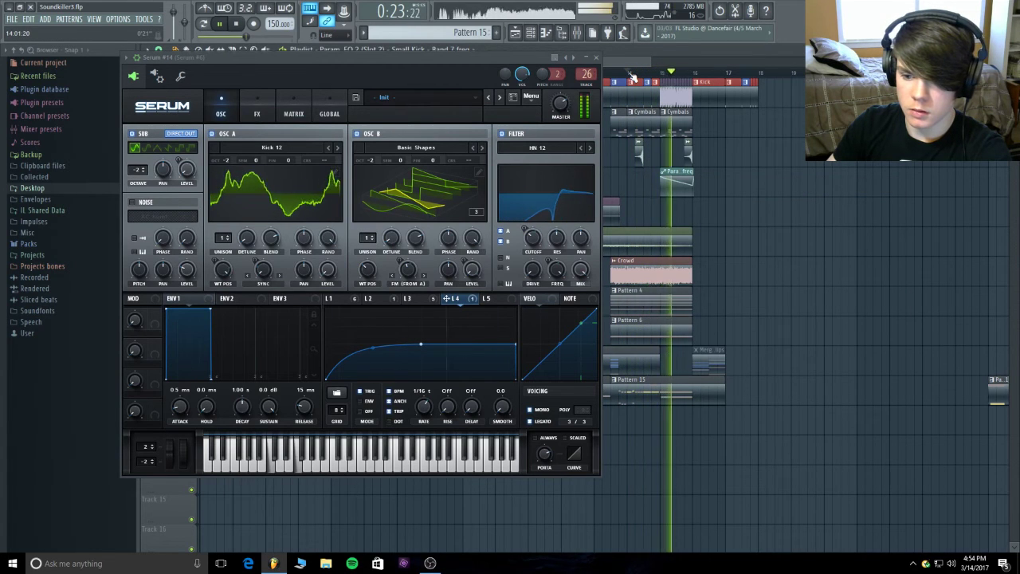
key(space)
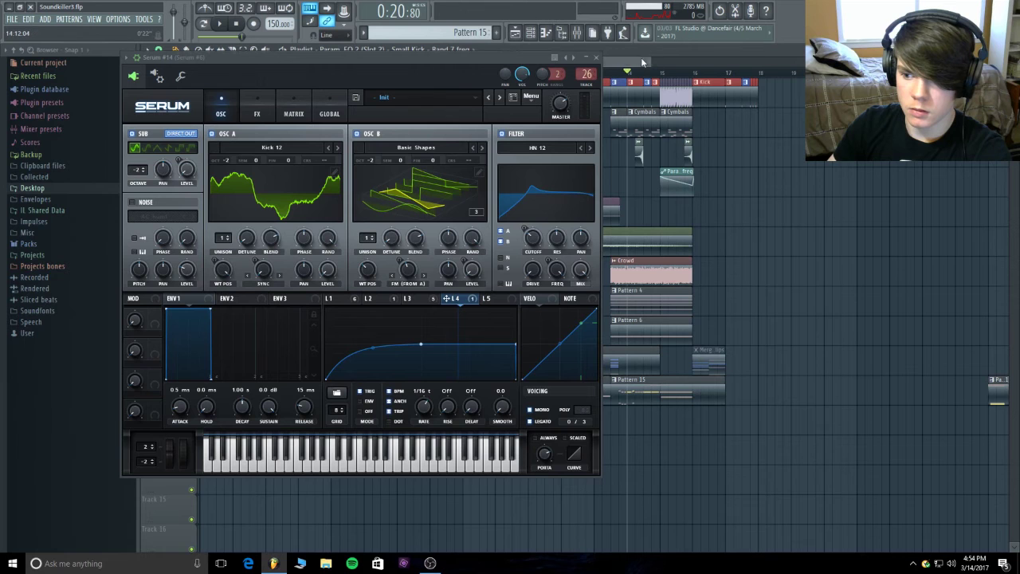
click(596, 58)
click(596, 72)
key(space)
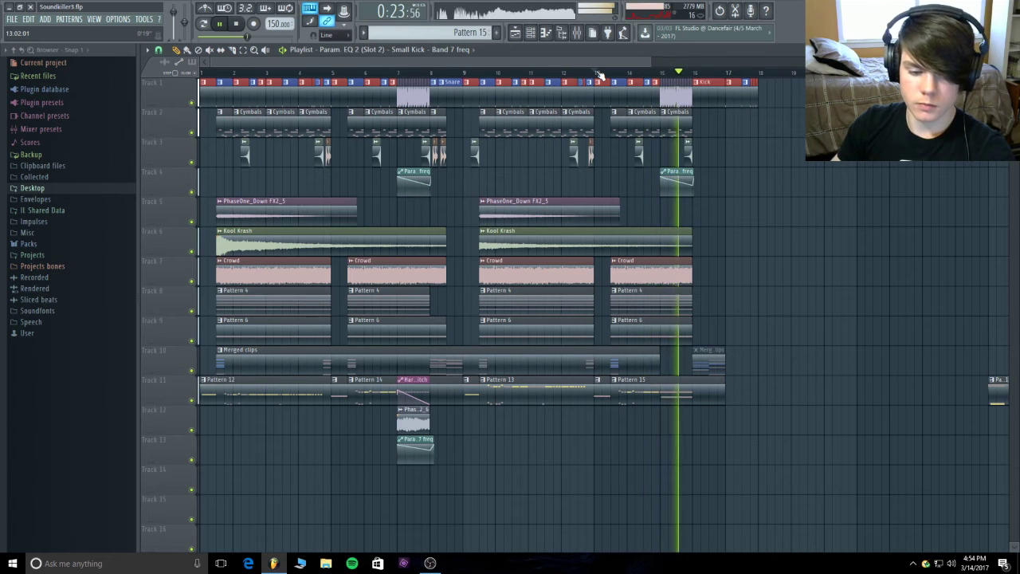
key(space)
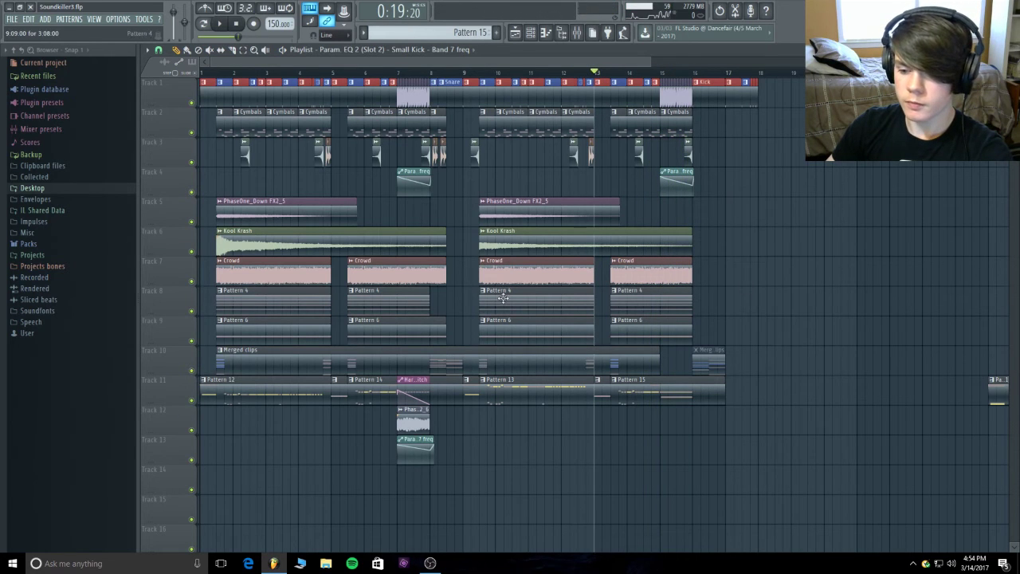
- Select bar 15 in the playlist and compare its playback with the section at bar 7
drag(666, 73, 690, 74)
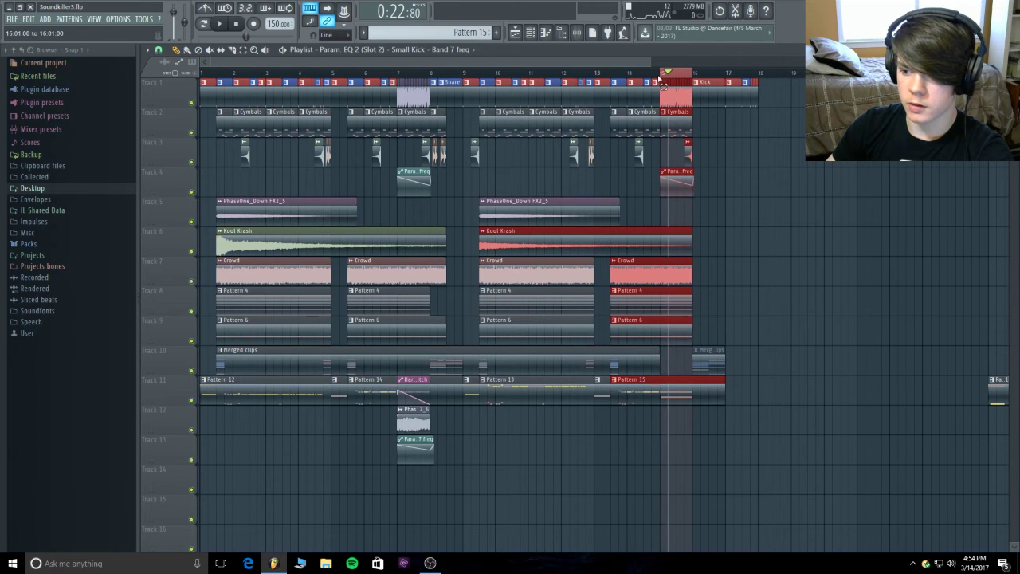
click(399, 74)
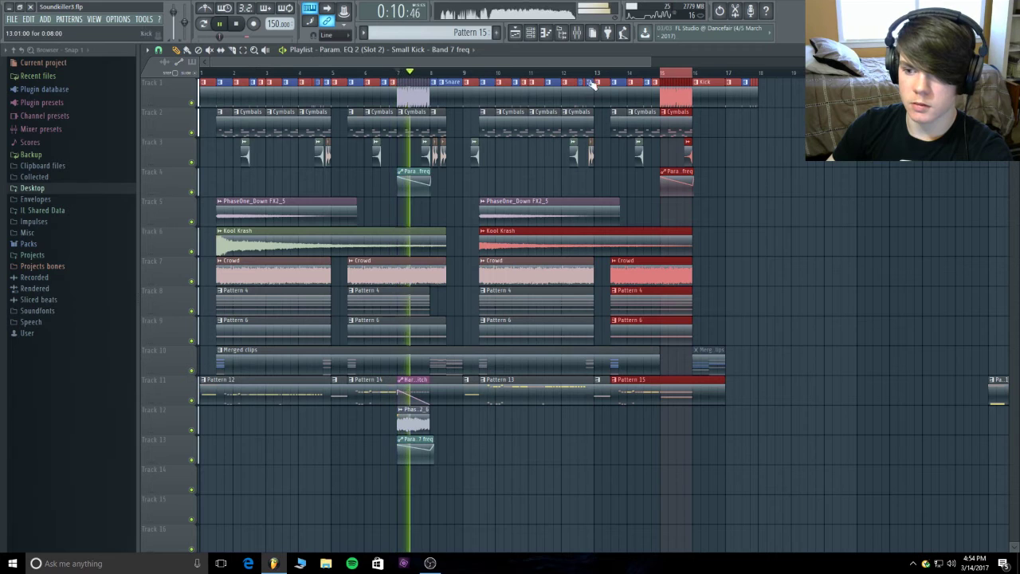
key(space)
key(space)
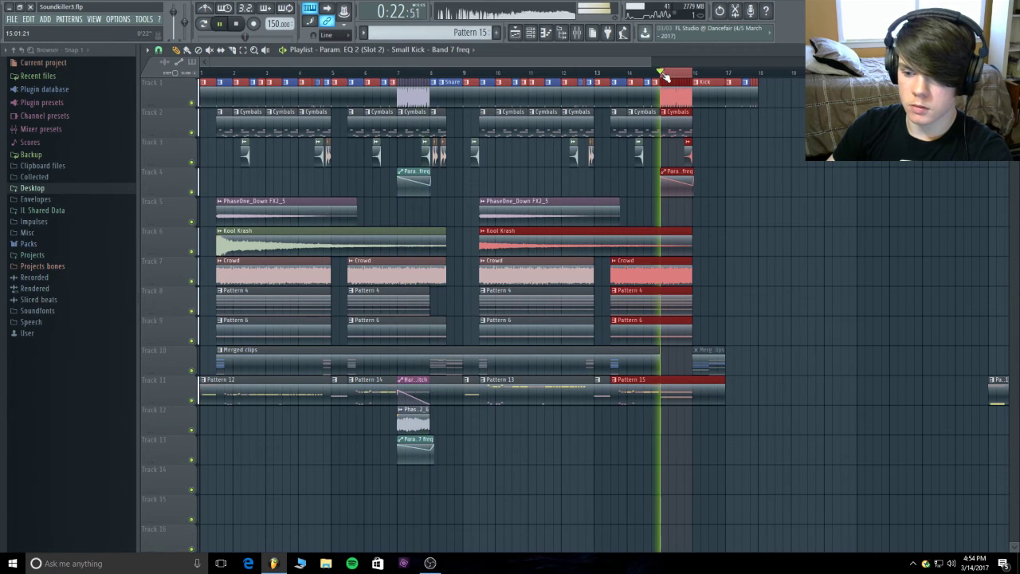
- Stop playback and place a copy of the Phase Screech Band 7 freq automation clip on Track 13 at bar 15
key(space)
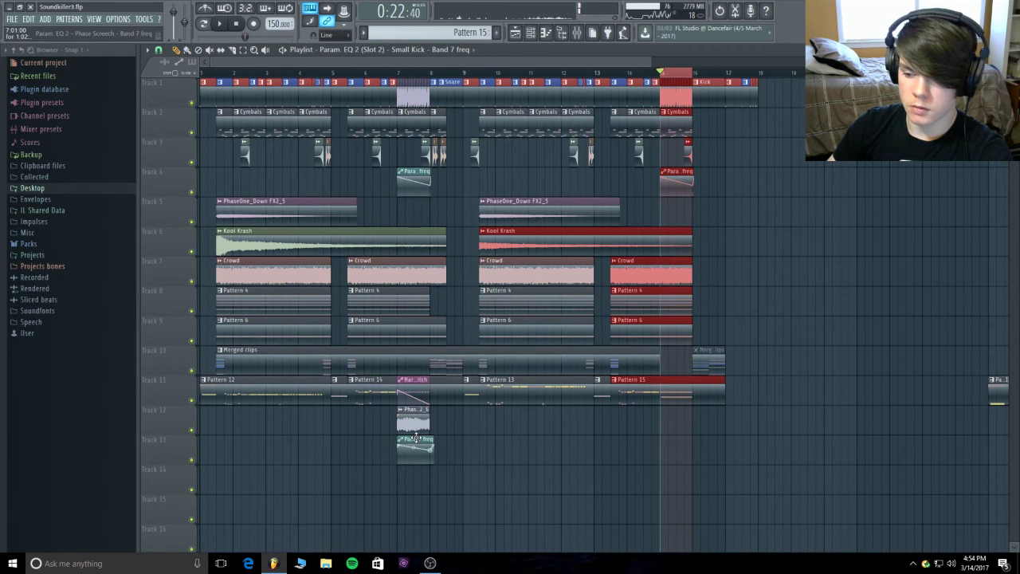
click(420, 439)
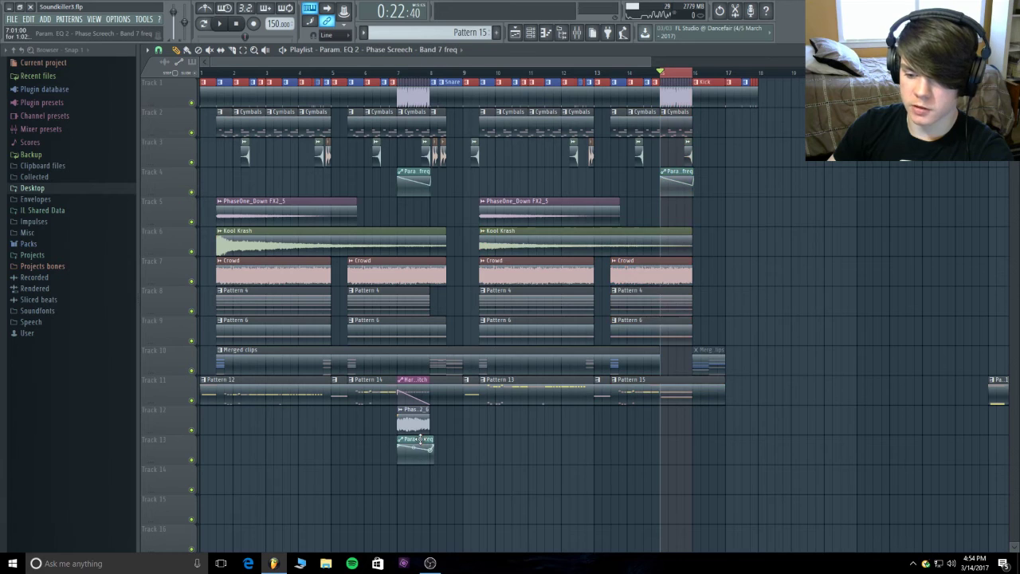
click(666, 444)
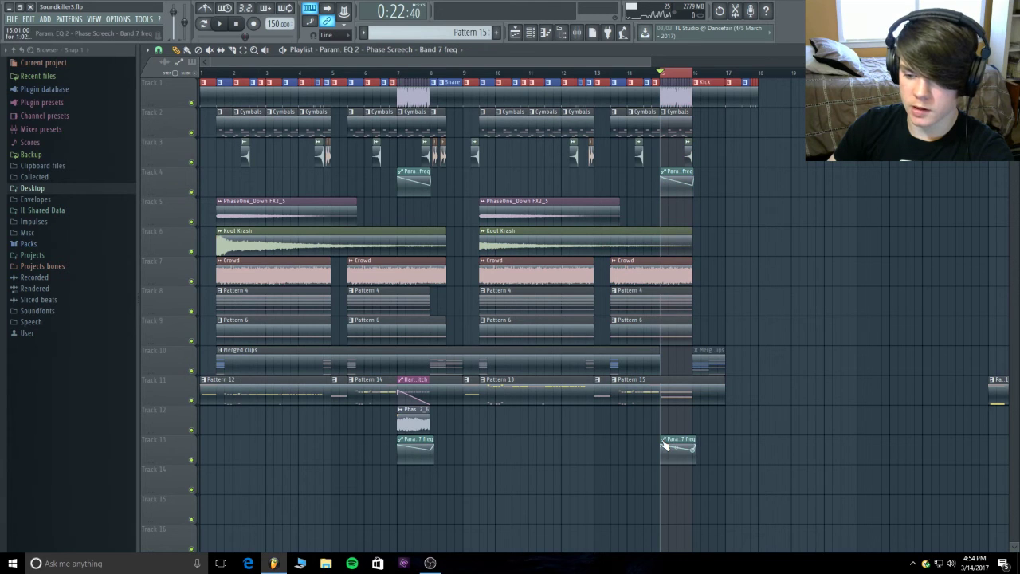
- Add Fruity Parametric EQ 2 to slot 1 of the Serum #6 mixer track
click(576, 33)
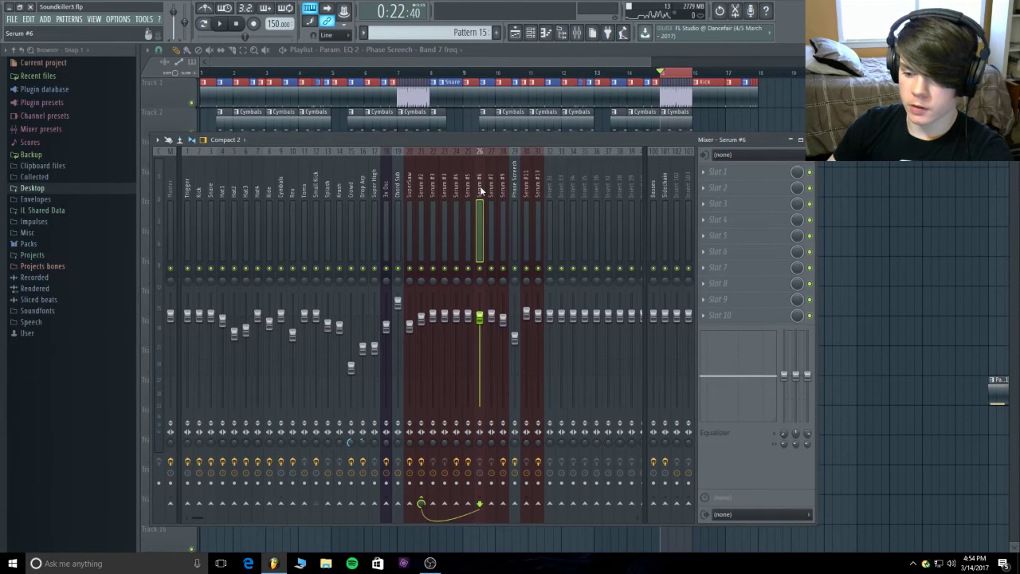
click(721, 172)
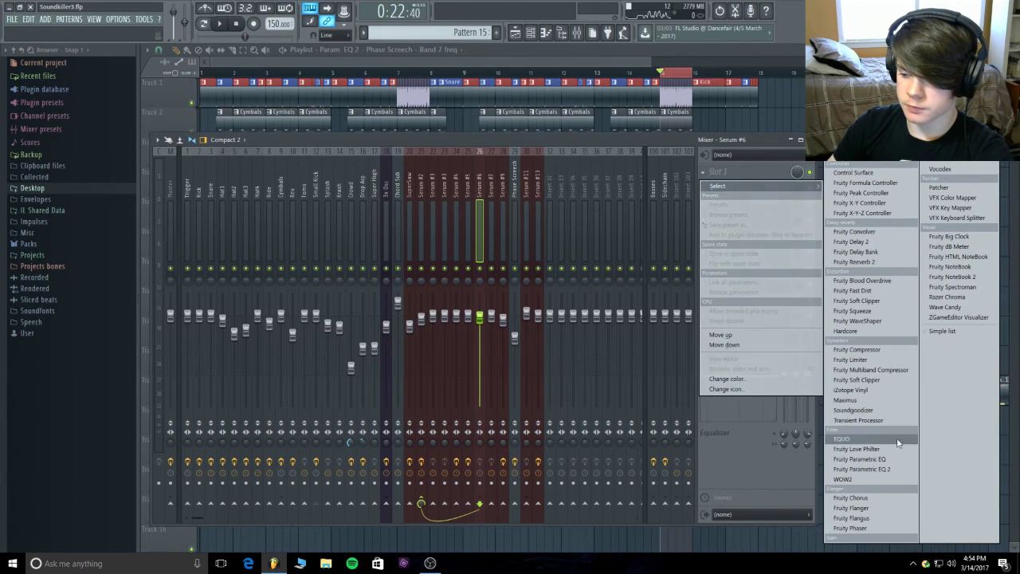
click(635, 186)
drag(639, 143, 657, 193)
click(726, 217)
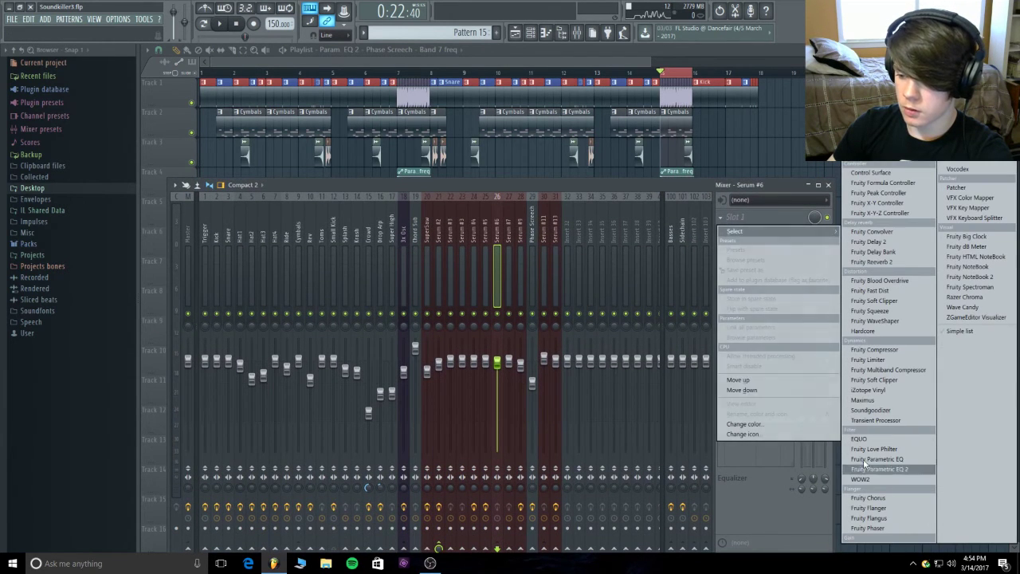
click(877, 470)
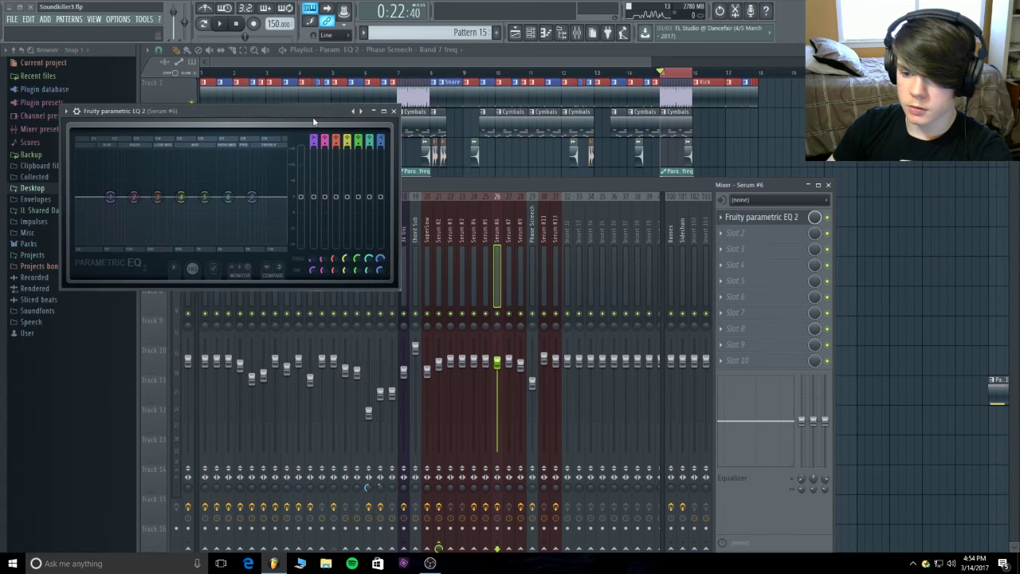
- Step through the presets of the Serum #6 equalizer to Growls
click(362, 113)
click(362, 112)
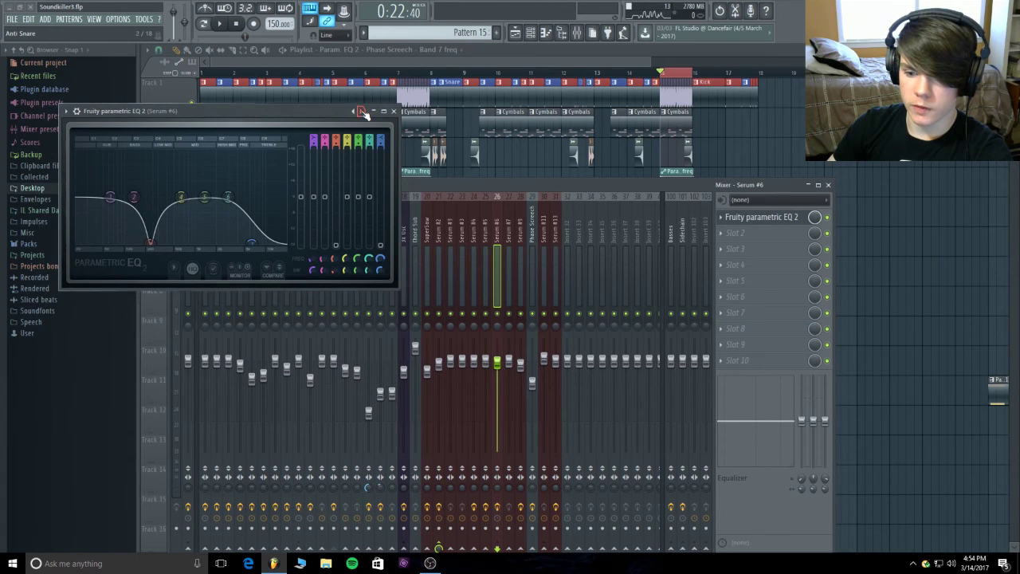
click(362, 113)
click(362, 112)
click(362, 112)
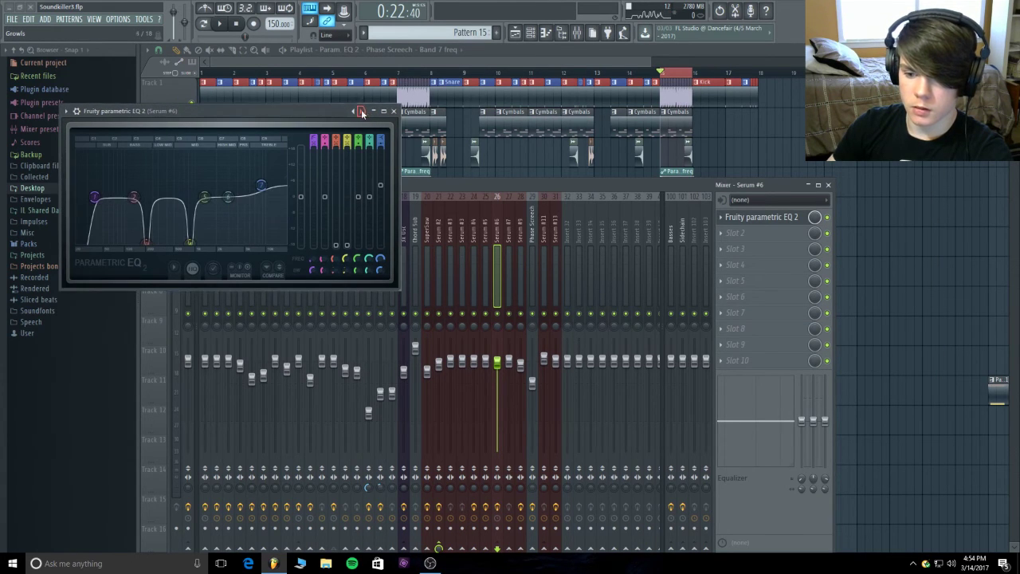
- Switch the Serum #6 equalizer to its low-pass preset, sweep the band 7 frequency and leave the filter fully open
click(362, 113)
drag(385, 262, 384, 275)
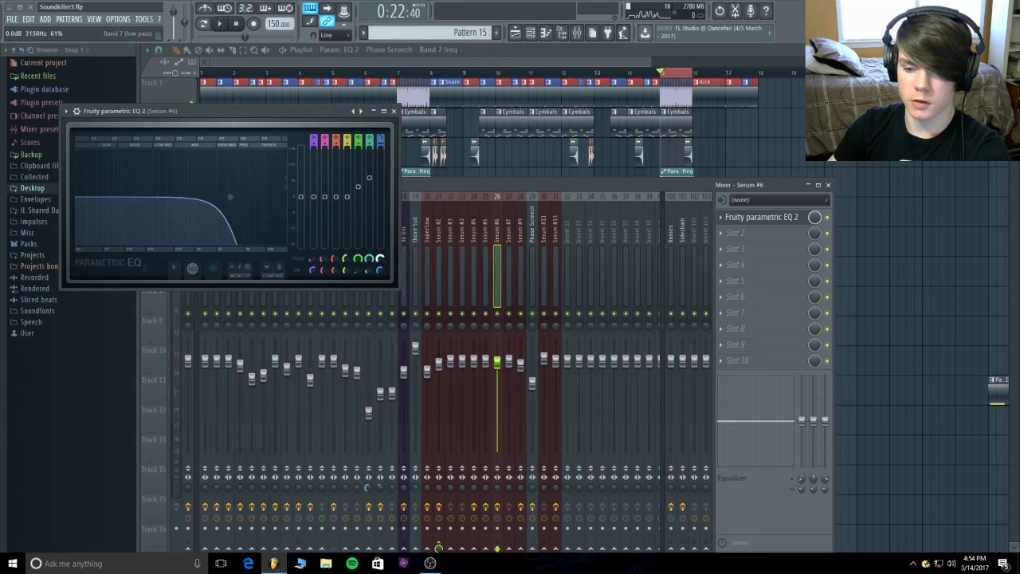
drag(384, 275, 385, 256)
- Link the Serum #6 equalizer's band 7 frequency to the internal controller Param. EQ 2 - Phase Screech - Band 7 freq
right_click(383, 261)
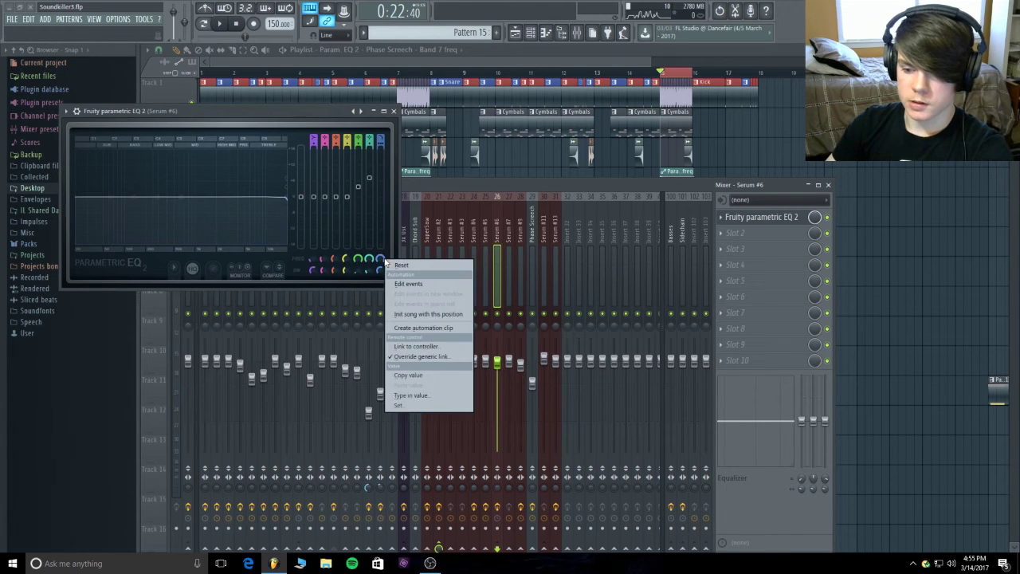
click(427, 347)
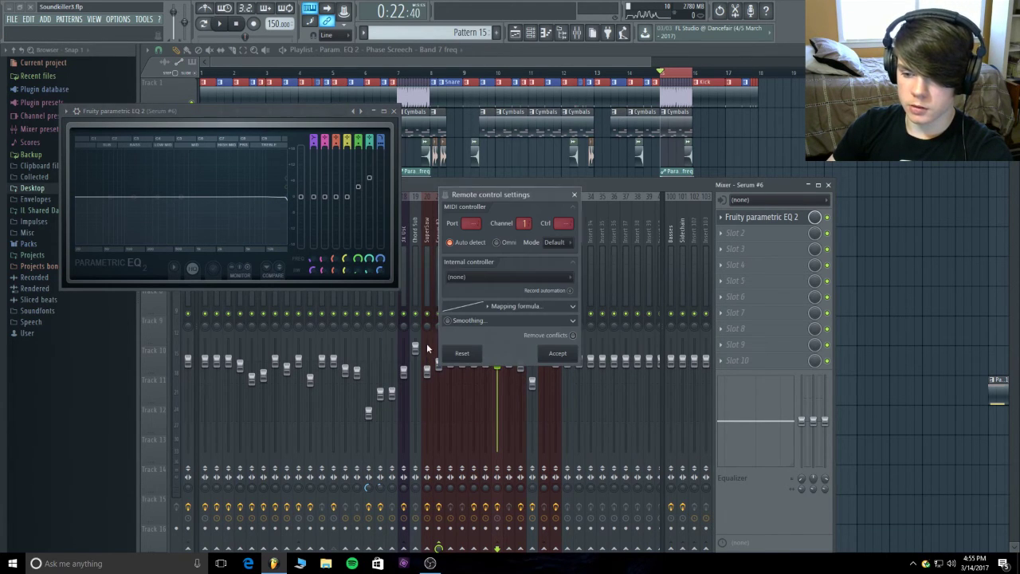
click(494, 279)
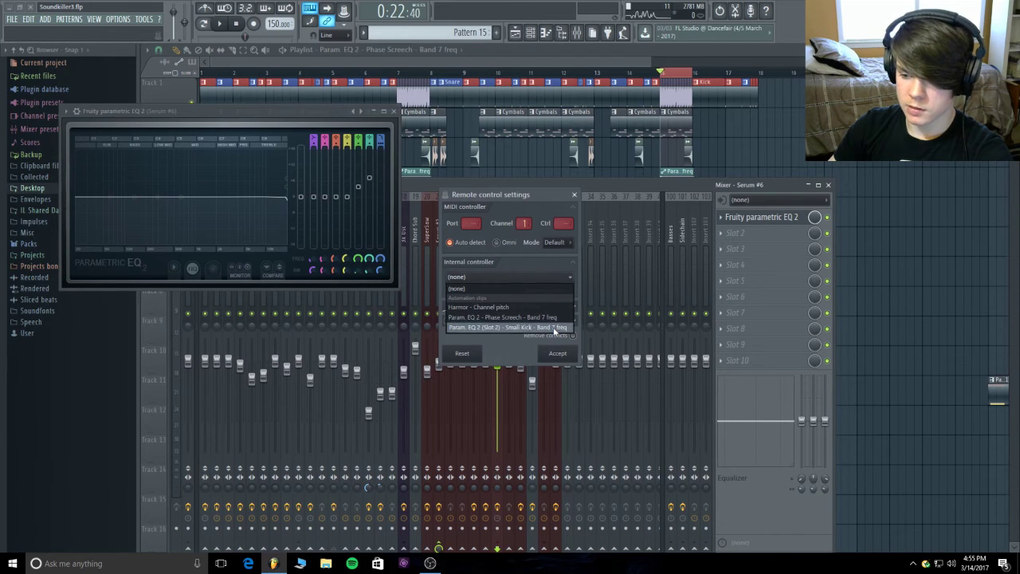
click(554, 318)
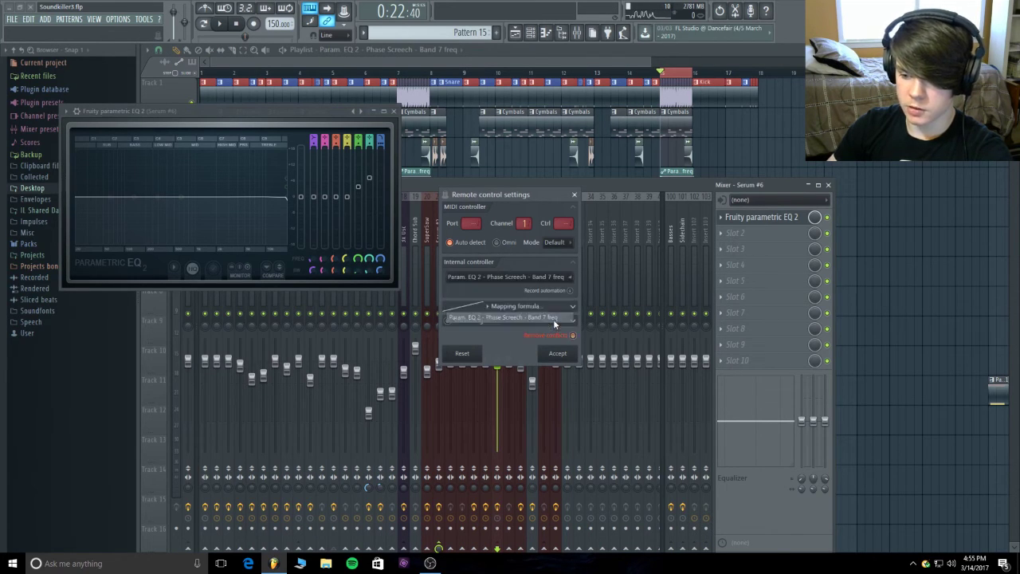
click(556, 354)
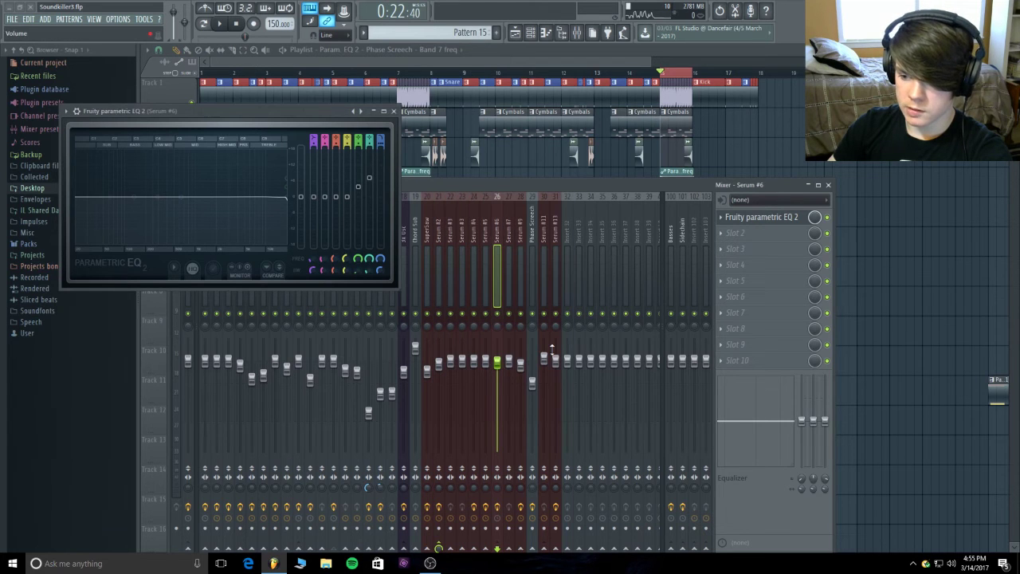
- Play the ending with the linked filter, close the mixer and move the playback position to about bar 12
key(space)
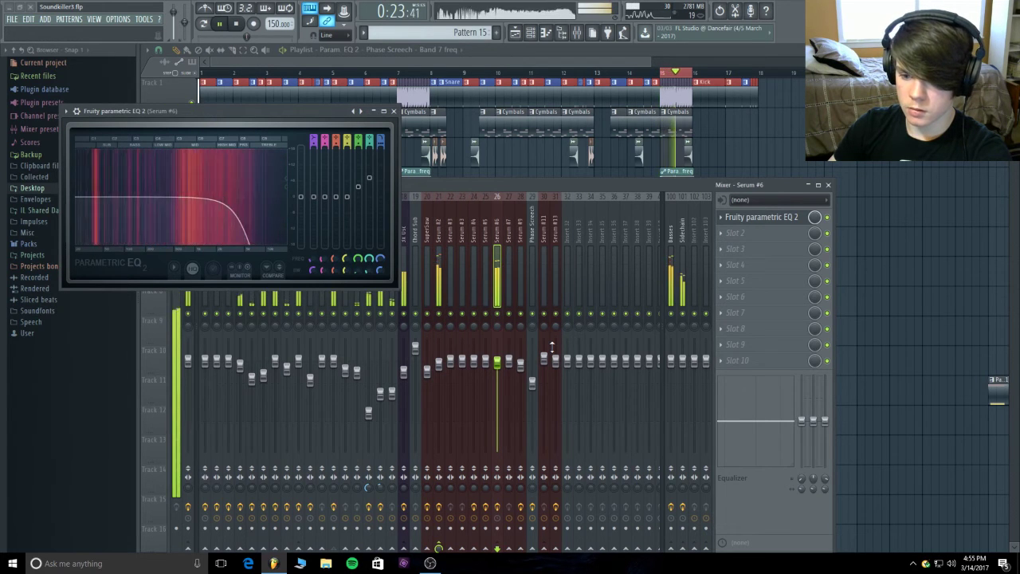
click(578, 48)
click(562, 74)
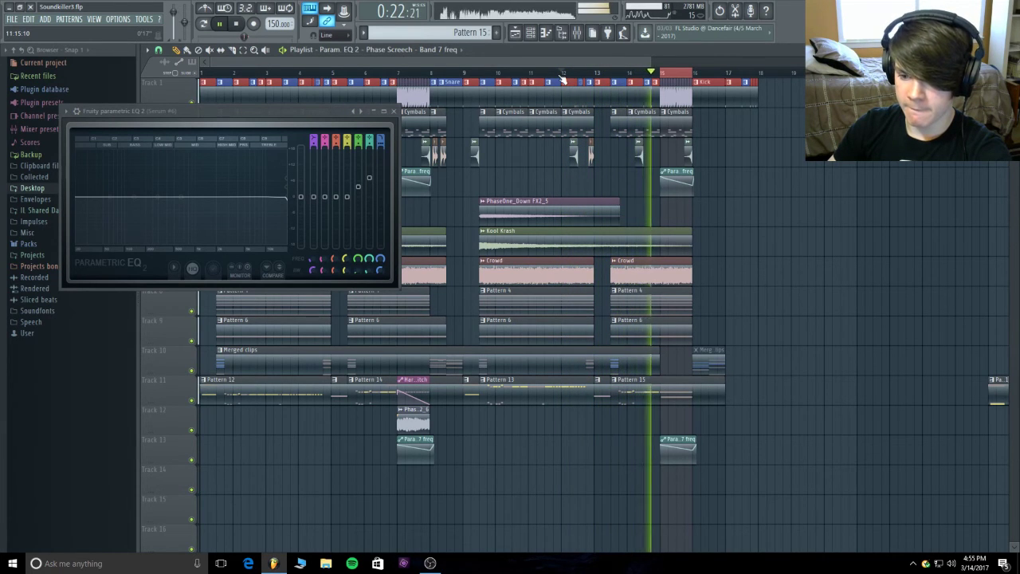
- Stop playback and make the Phase Screech Band 7 freq automation clip at bar 15 on Track 13 unique
key(space)
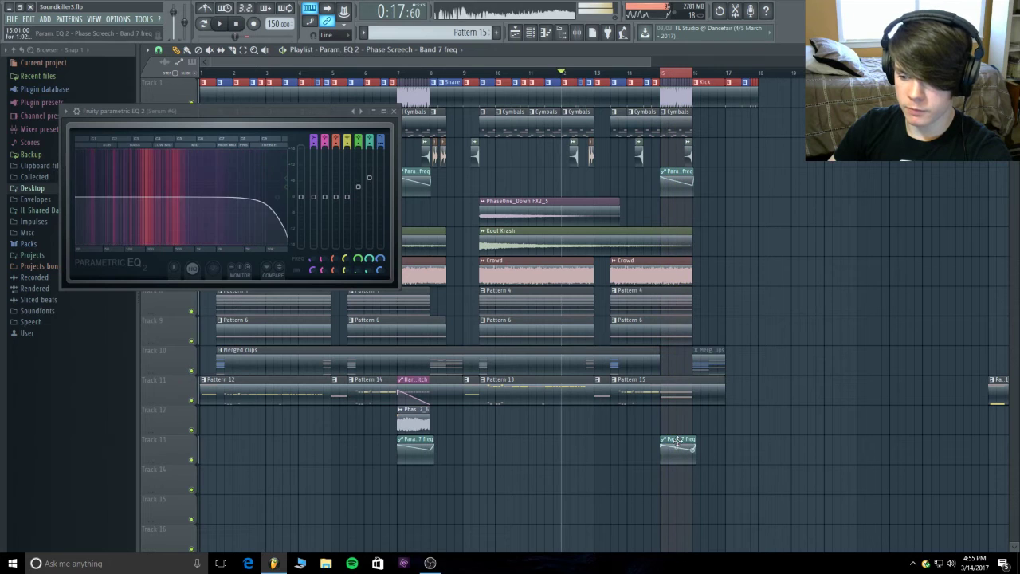
right_click(668, 443)
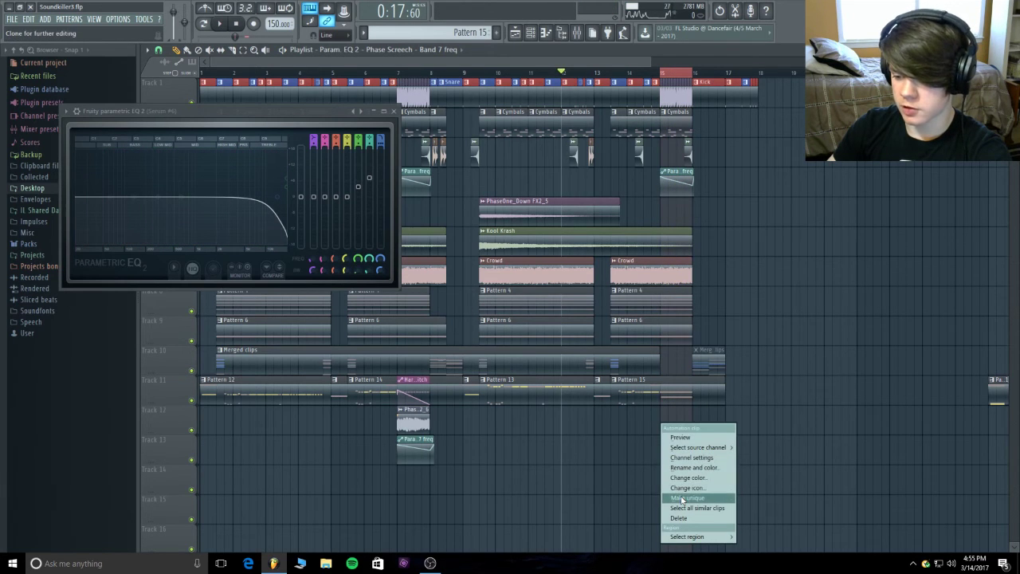
click(687, 497)
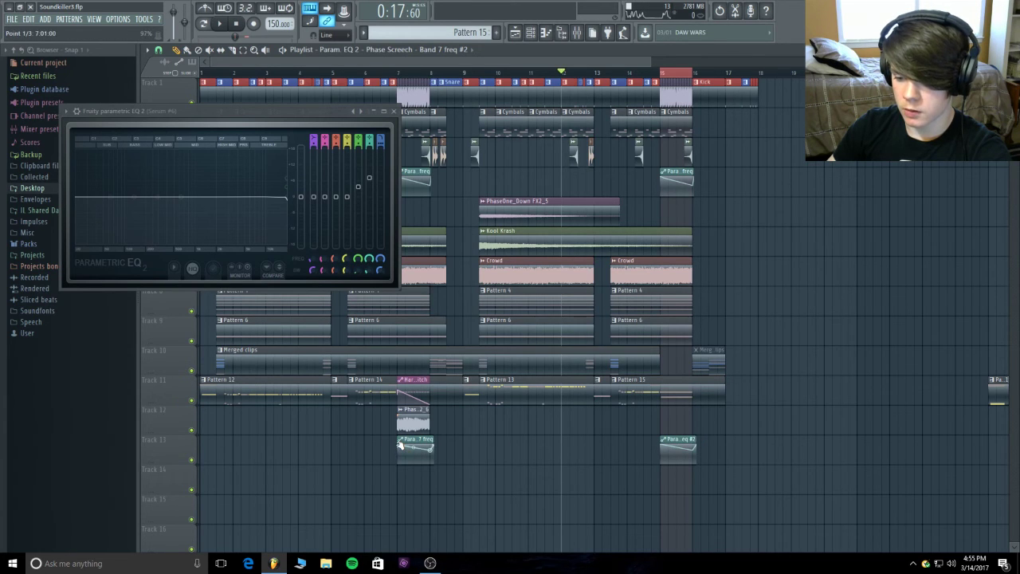
- Play the filtered section at bar 7, and compare it with the ending by playing from about bar 14
click(398, 75)
key(space)
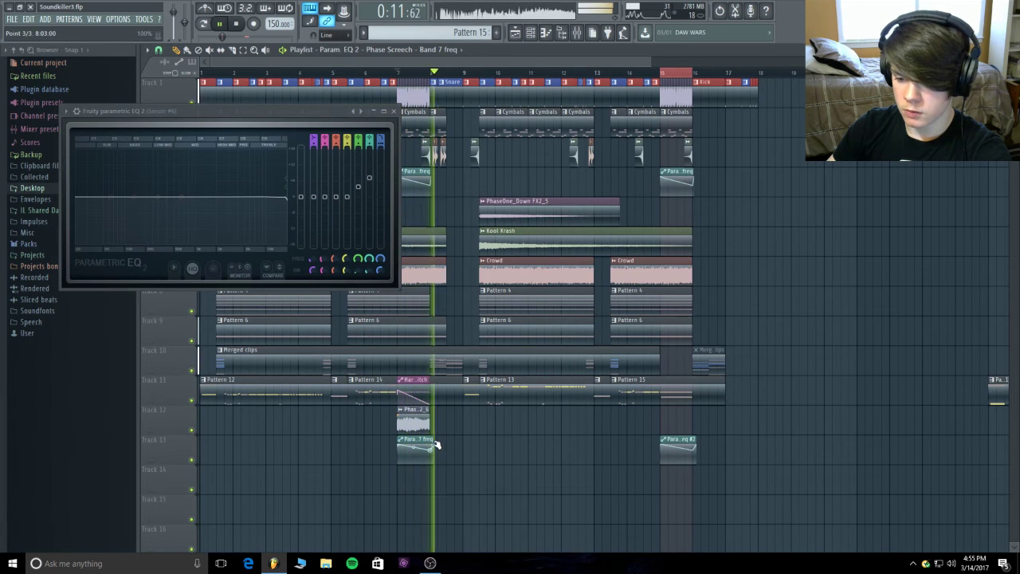
key(space)
key(space)
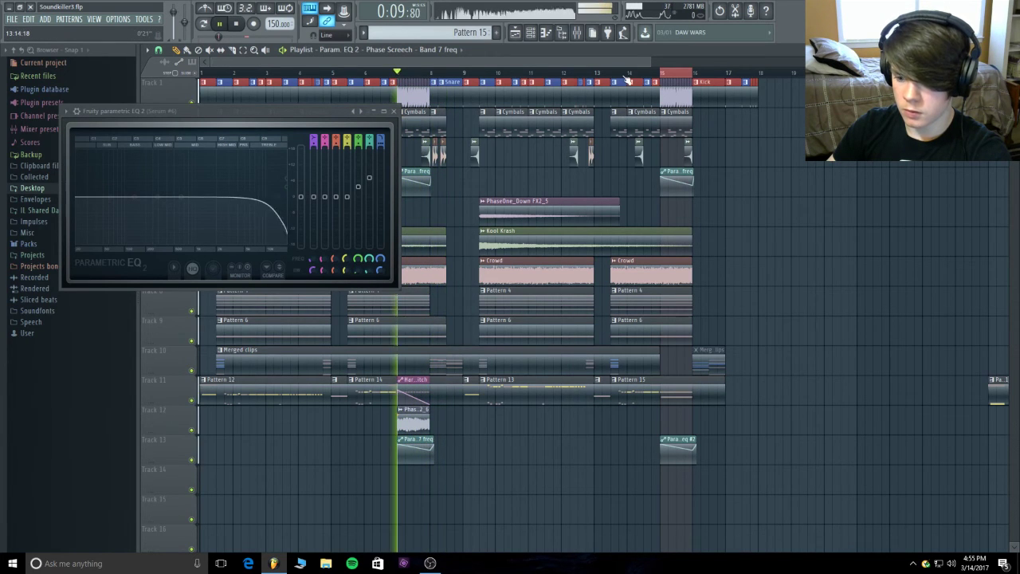
click(637, 73)
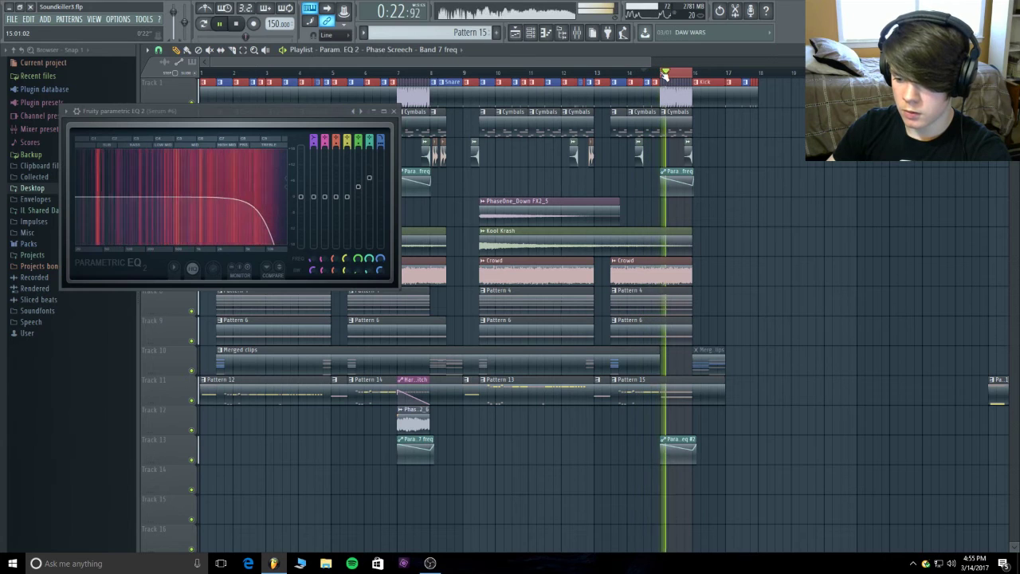
- Raise the middle point of the unique automation clip at bar 15 on Track 13 and play back the softer filter sweep
key(space)
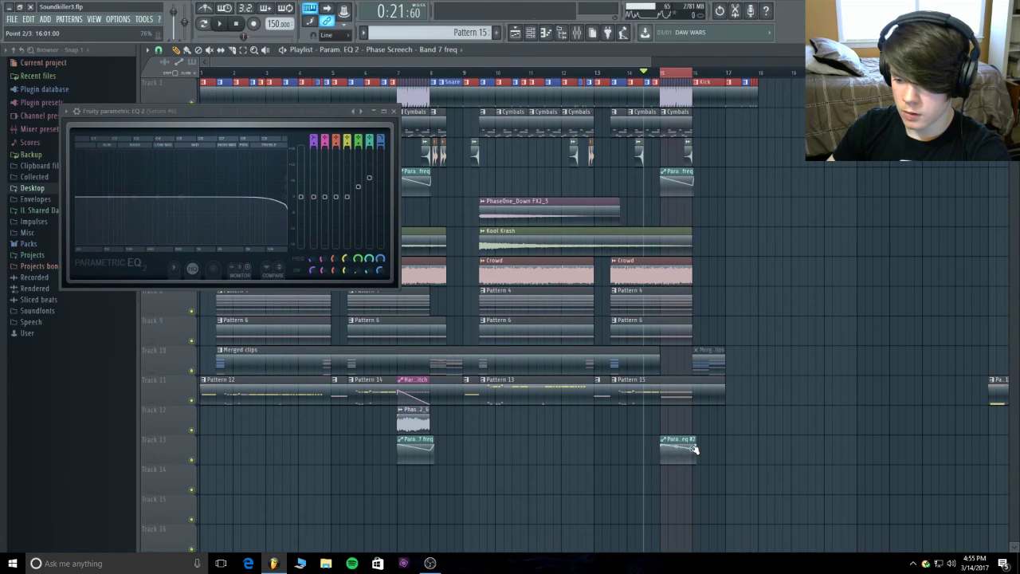
key(space)
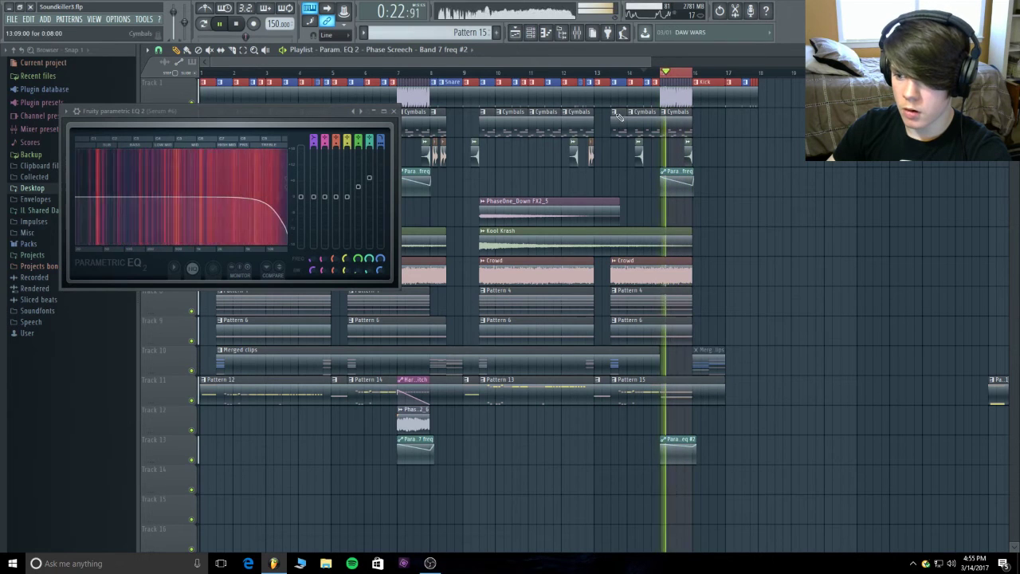
key(space)
- Clear the time selection at bar 15 and play the ending through past bar 16
drag(692, 73, 644, 75)
key(space)
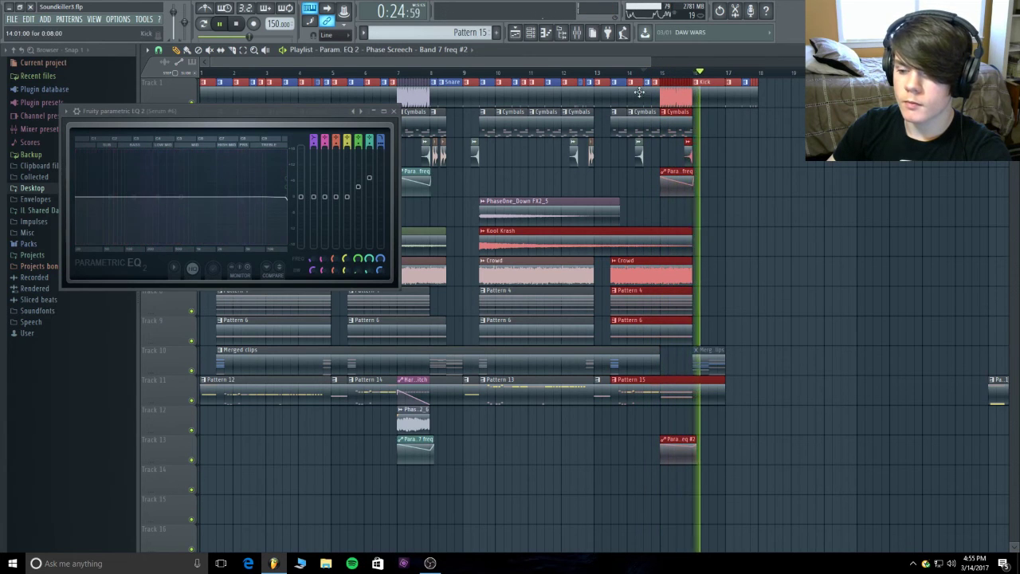
key(space)
- Close the Serum #6 equalizer and open the Serum #14 instrument from the Unsorted channel group
click(568, 32)
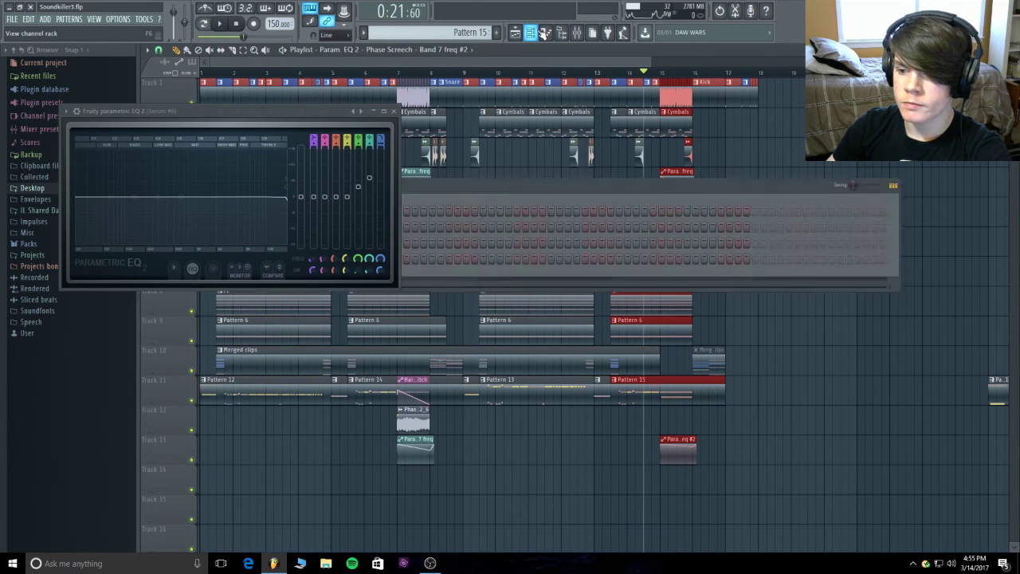
click(394, 111)
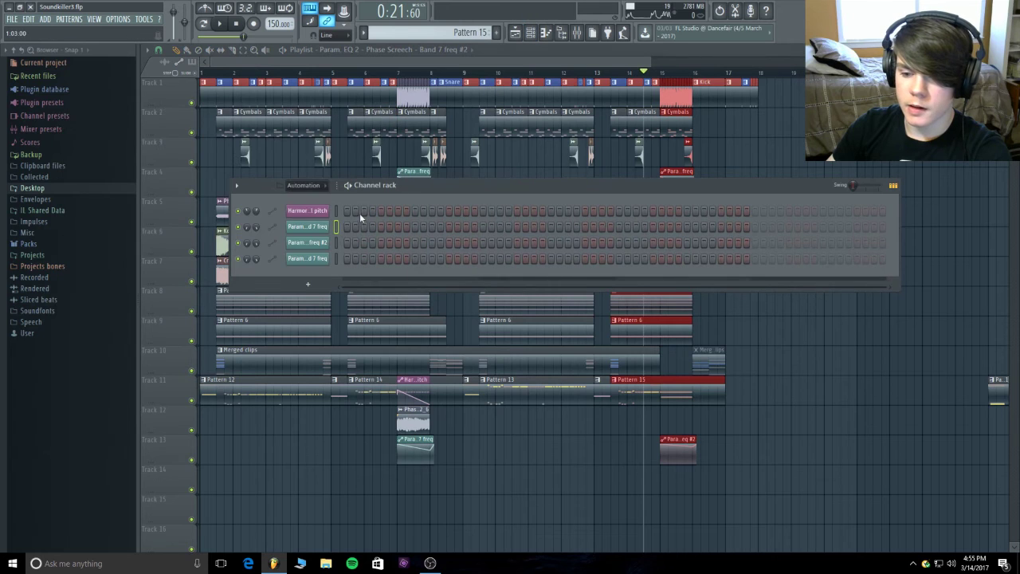
click(321, 187)
click(303, 241)
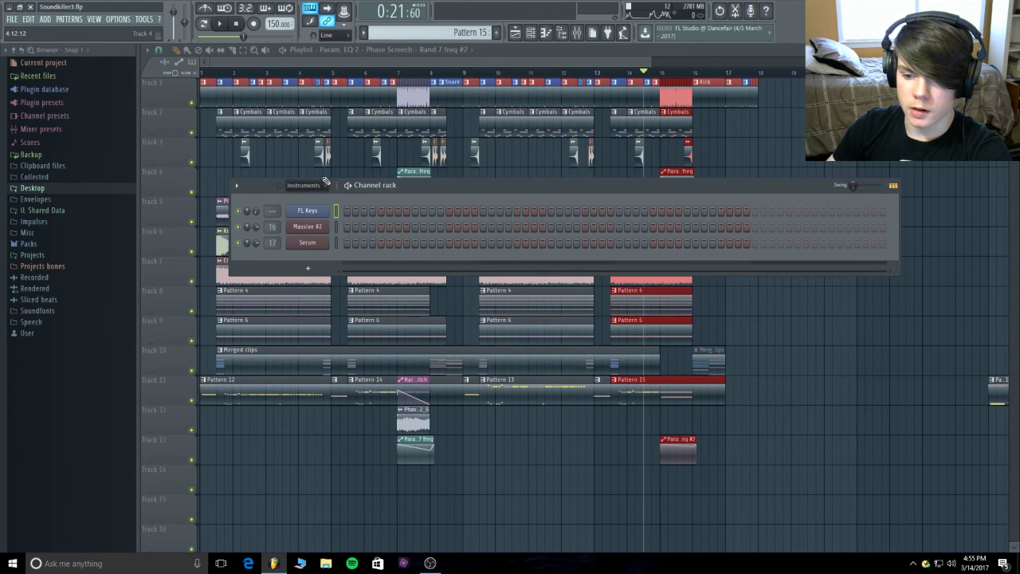
click(320, 185)
click(314, 261)
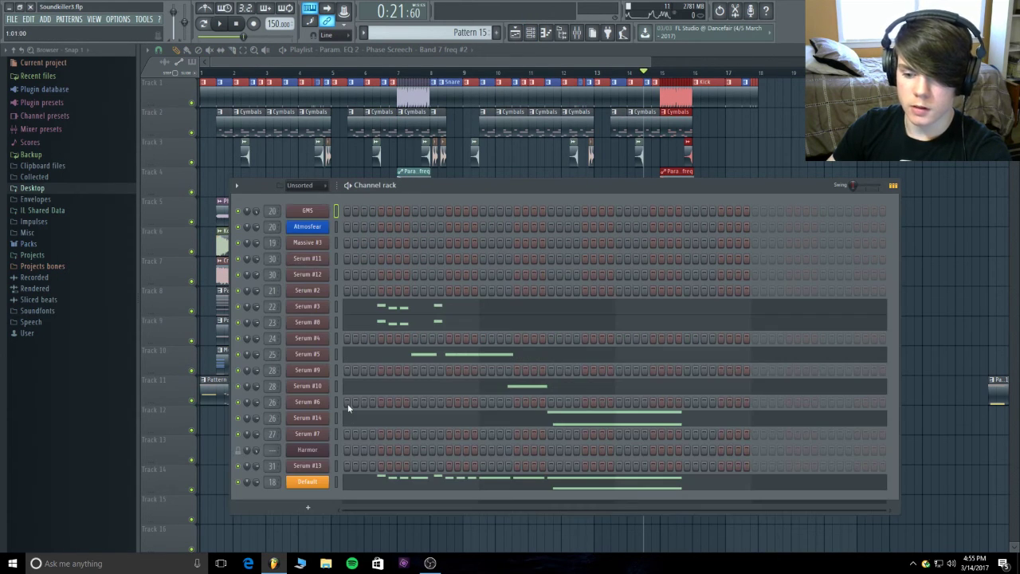
click(323, 418)
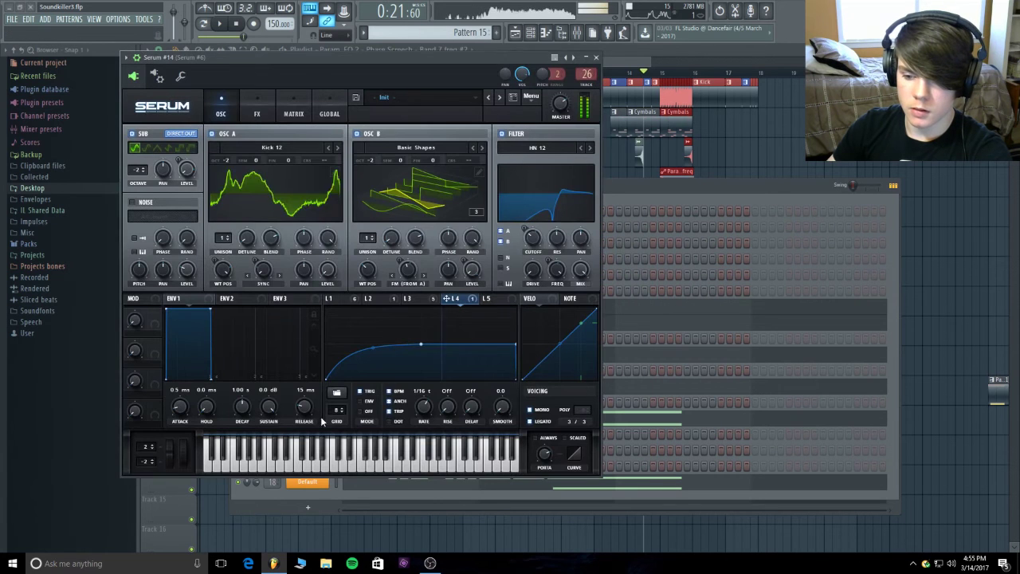
- Nudge the curve point of LFO 4 in Serum #14 and review the LFO 3 and LFO 2 shapes
click(449, 298)
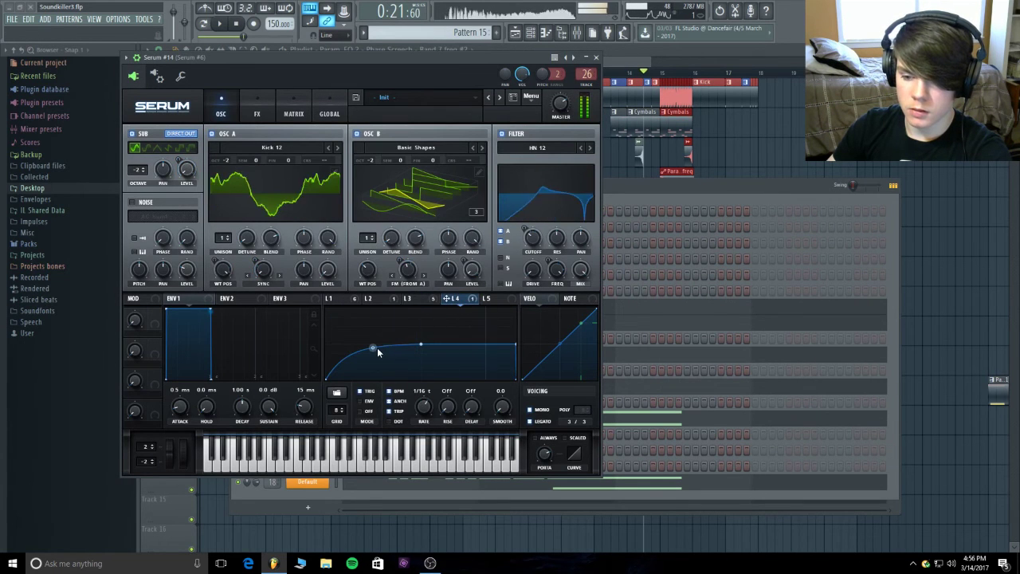
drag(375, 356, 375, 349)
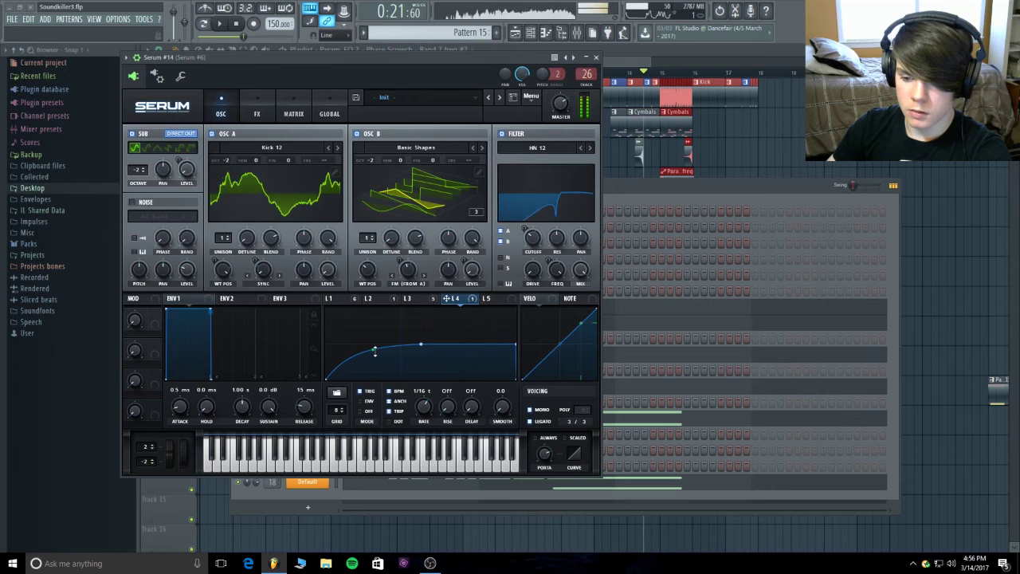
click(368, 298)
click(410, 298)
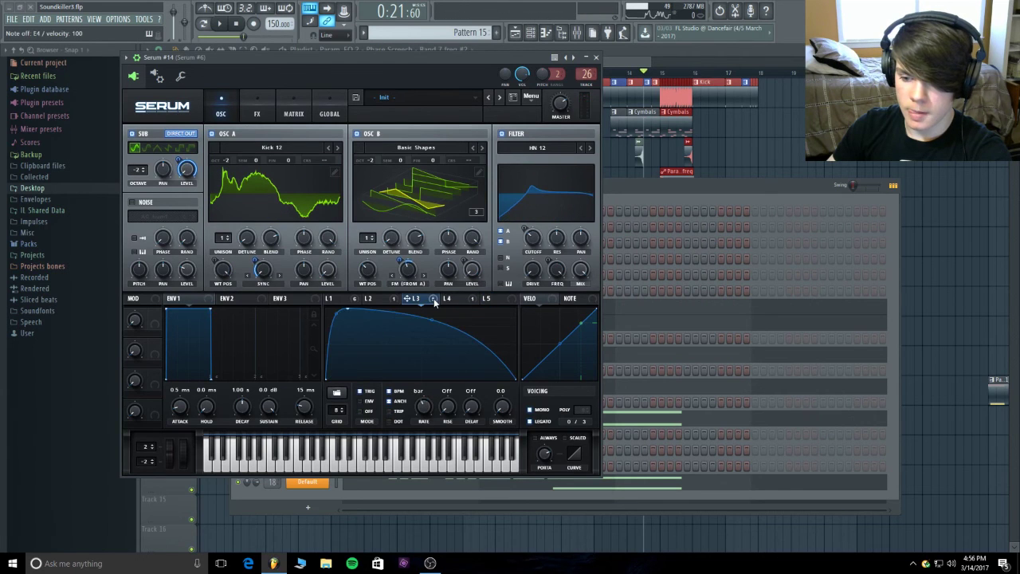
click(376, 299)
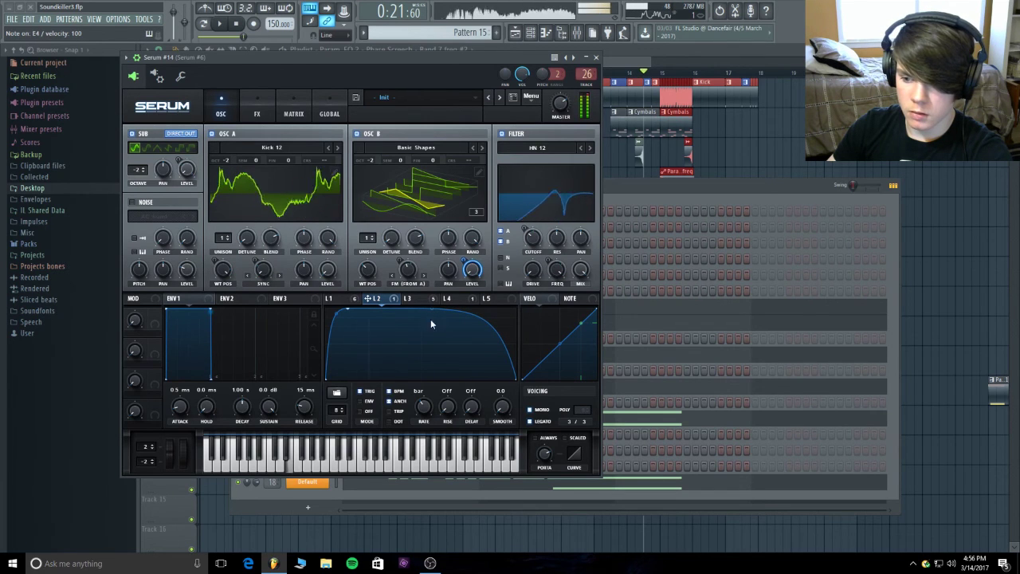
- Play the ending with Serum #14 open and close the instrument window
click(660, 57)
key(space)
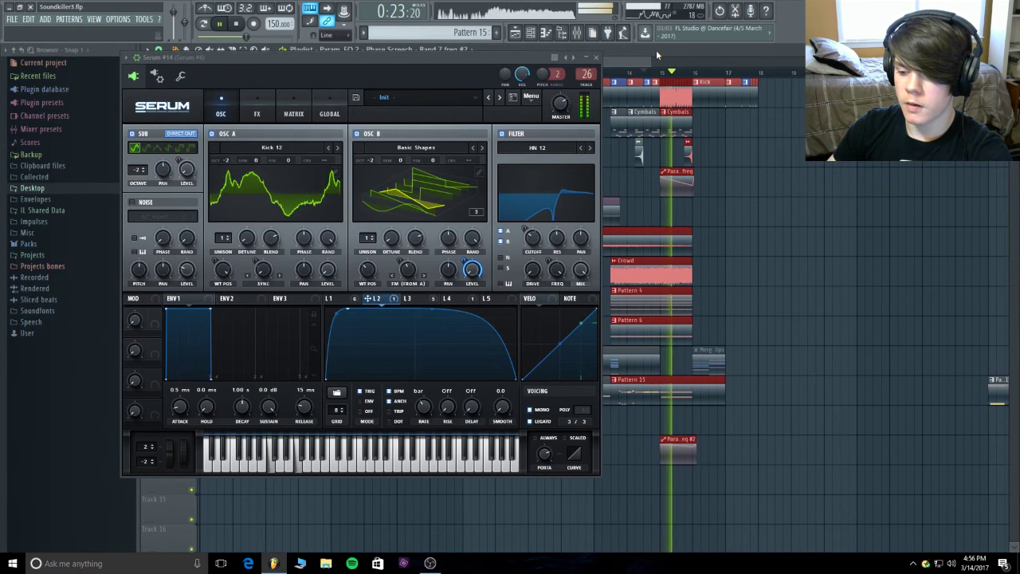
click(593, 57)
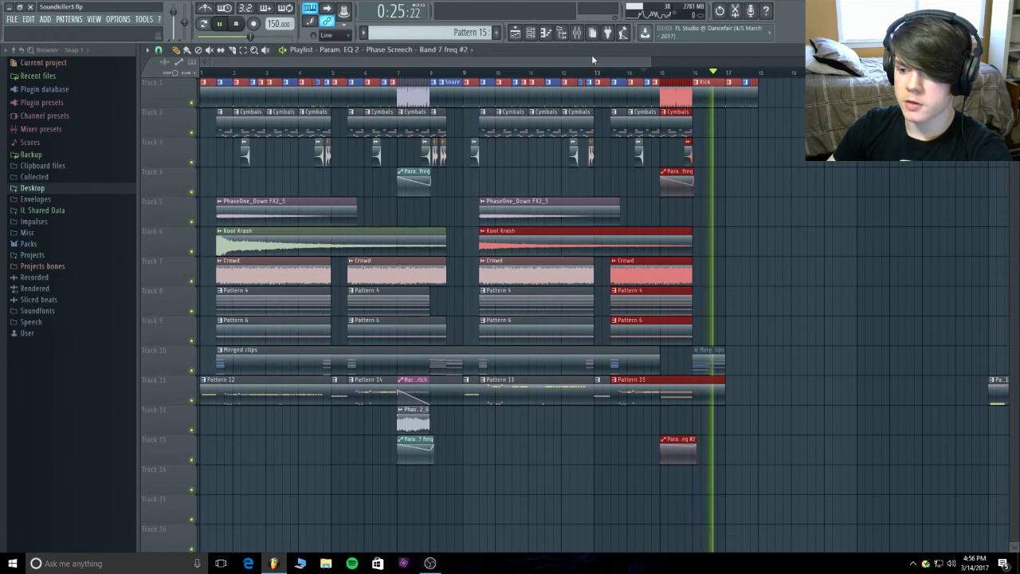
- Stop playback, deselect the clips and delete the Track 1 clips after bar 17
key(space)
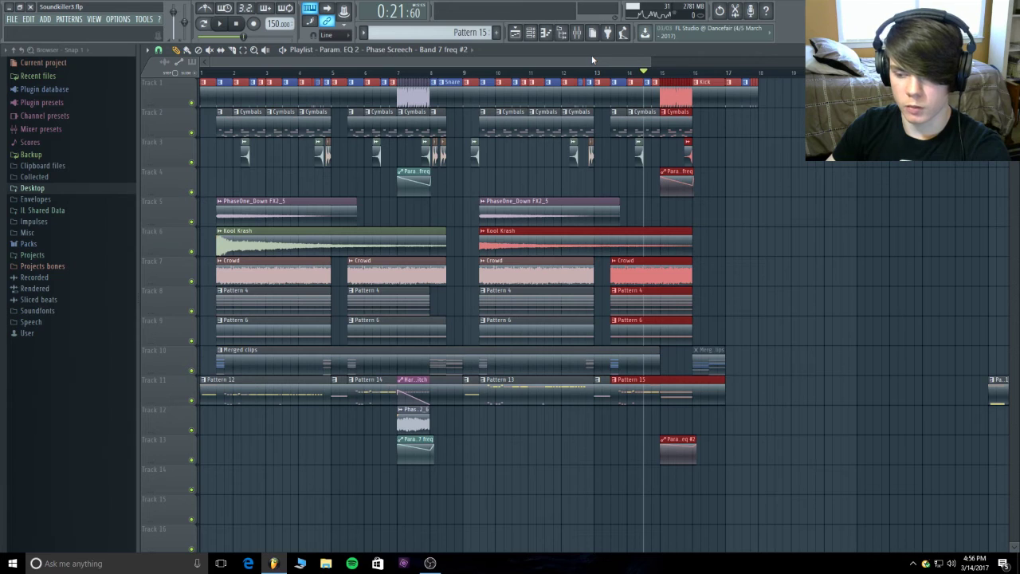
click(779, 94)
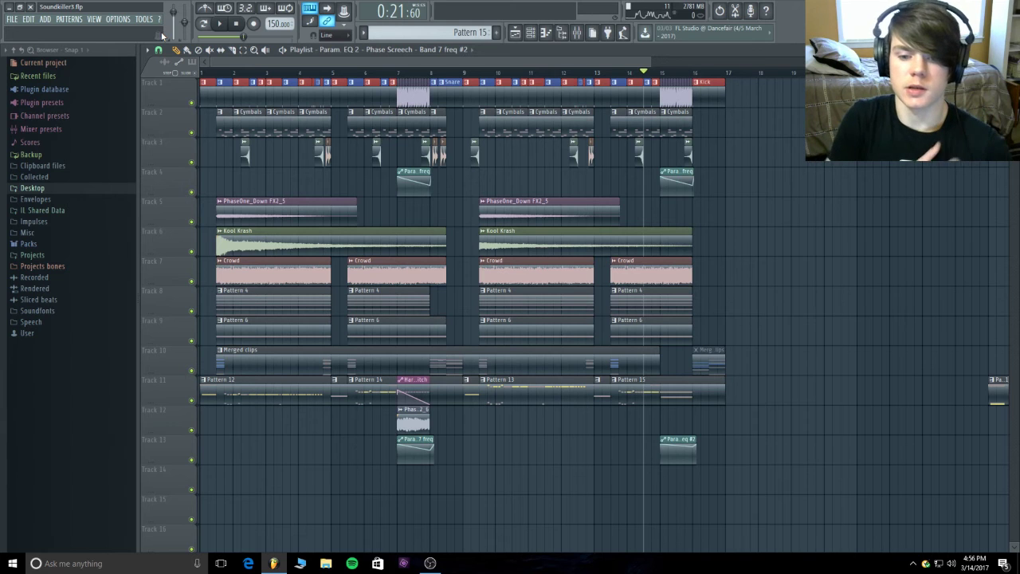
- Browse the Desktop's Sample Packs folder and expand the SBS Vocals pack
click(20, 188)
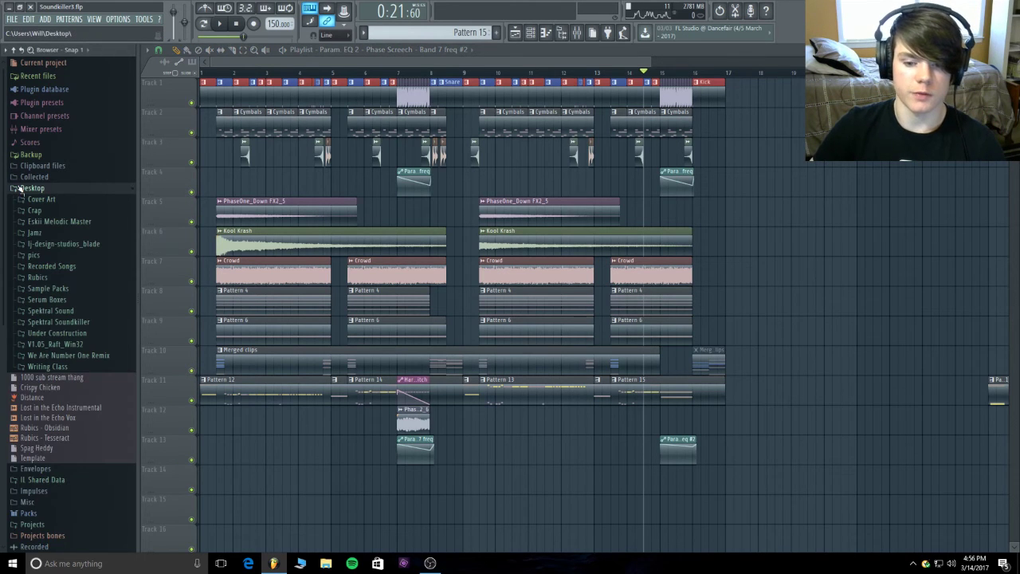
click(55, 287)
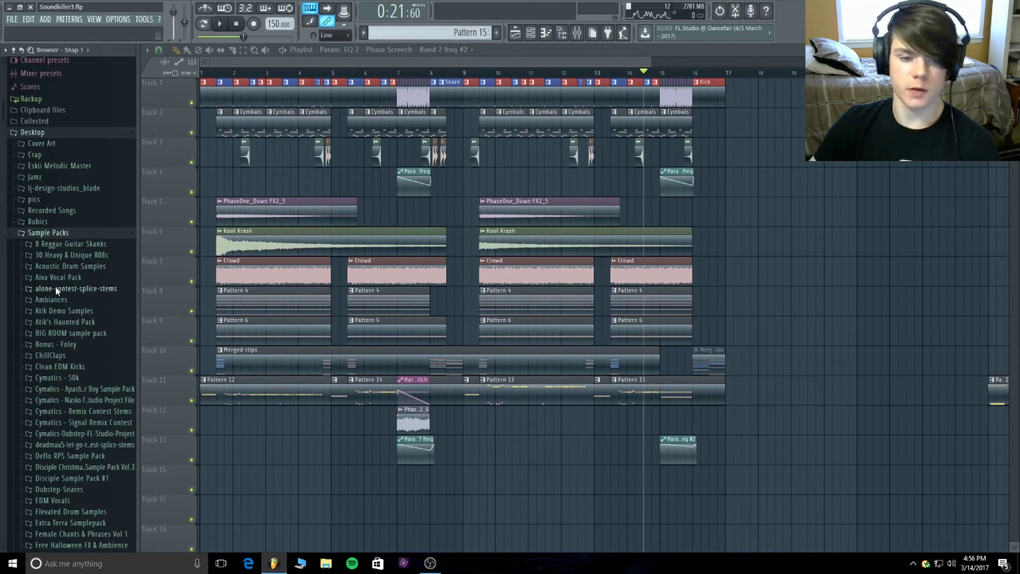
scroll(80, 266, down, 3)
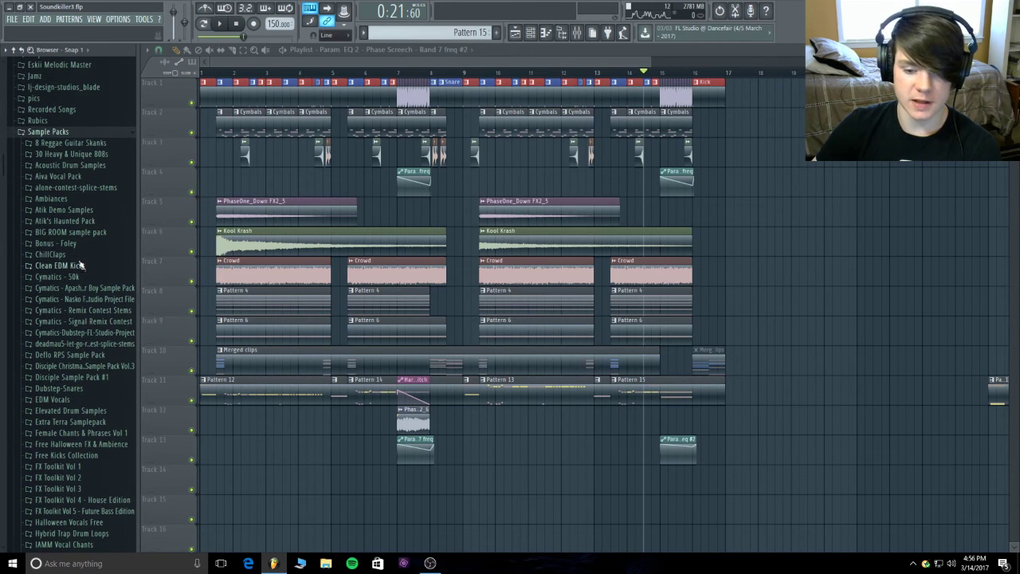
scroll(80, 265, down, 9)
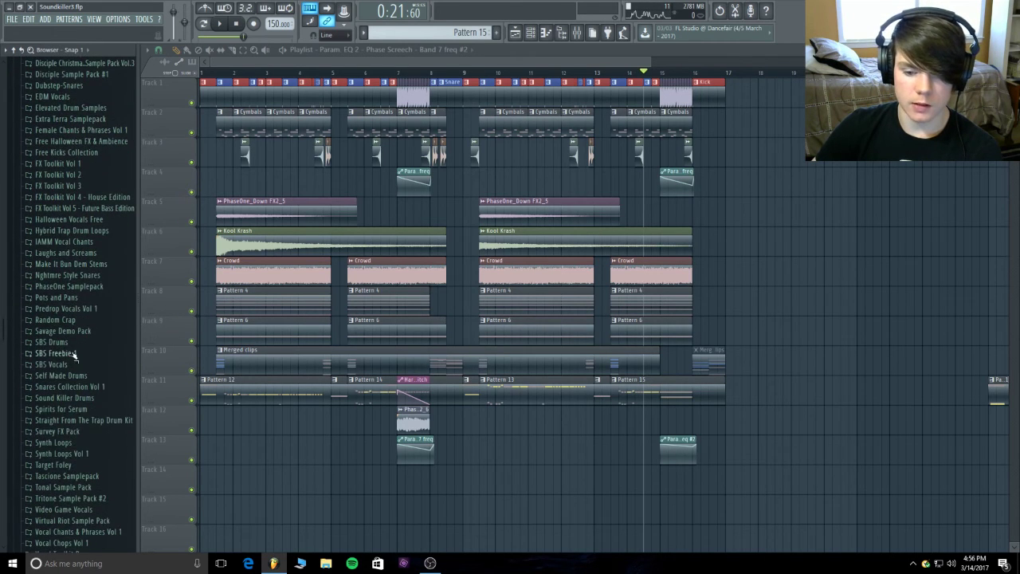
click(72, 364)
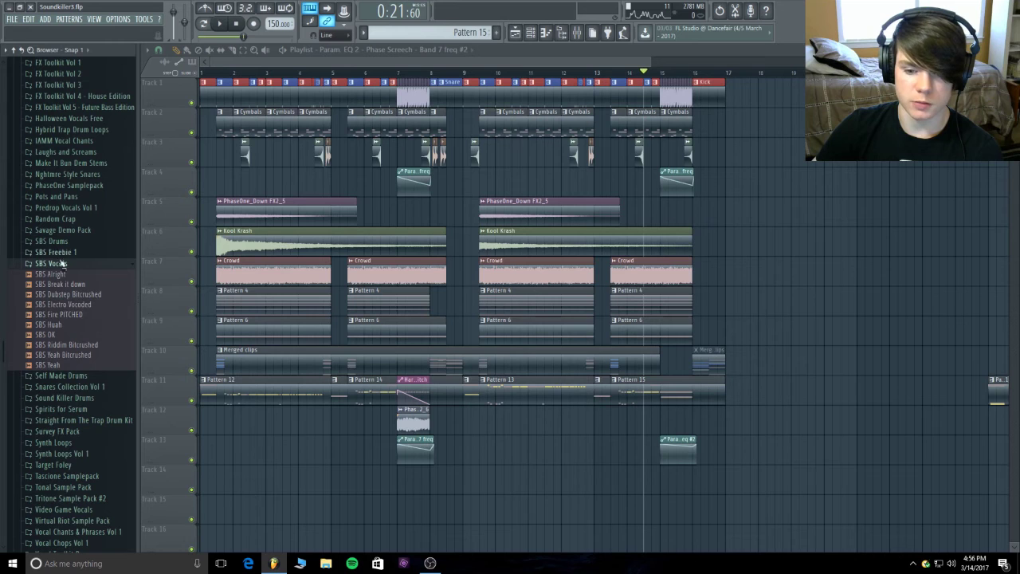
- Audition the samples in the SBS Vocals pack one by one, from SBS Alright through SBS Yeah
click(52, 275)
click(63, 284)
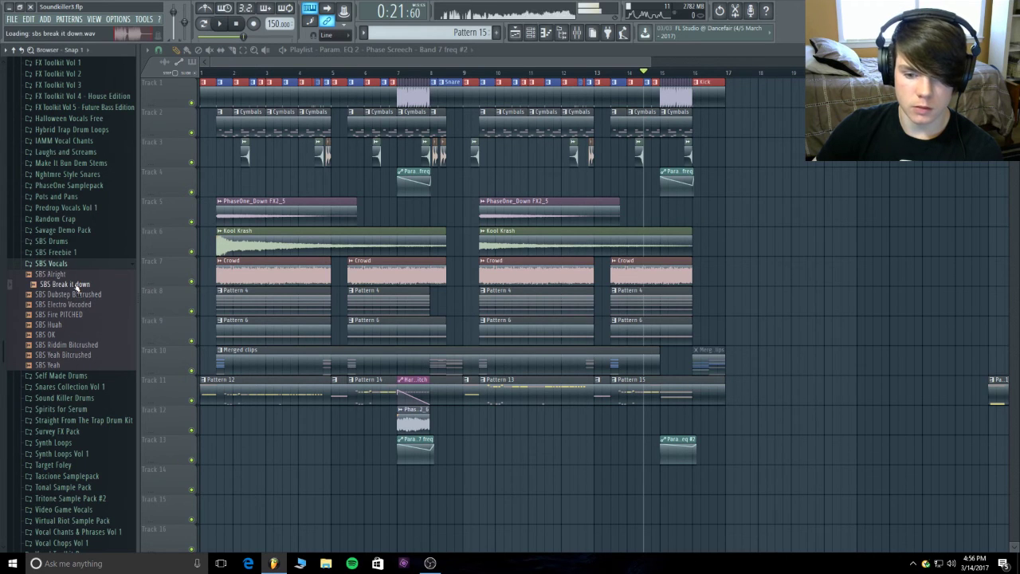
click(76, 295)
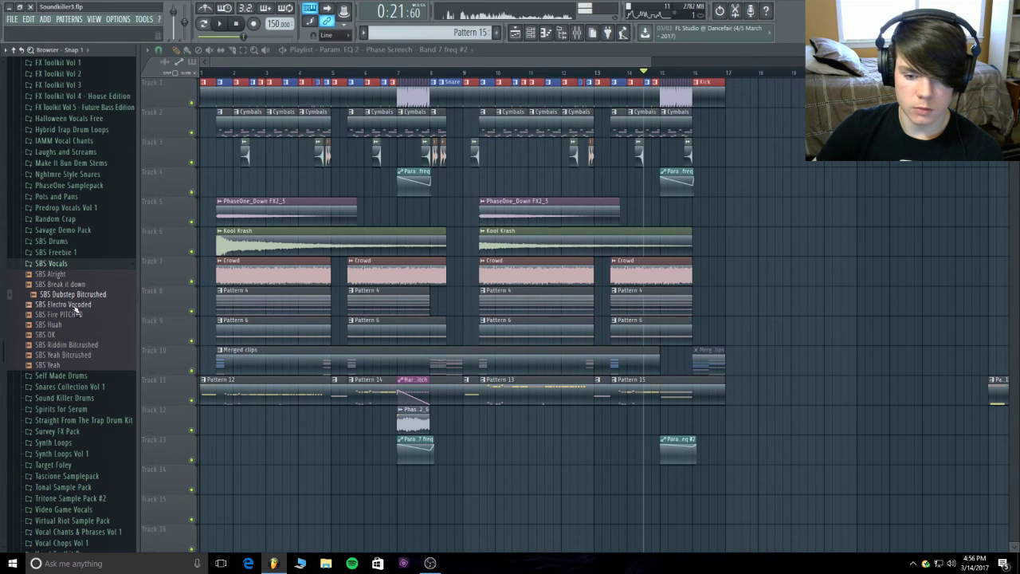
click(72, 305)
click(72, 315)
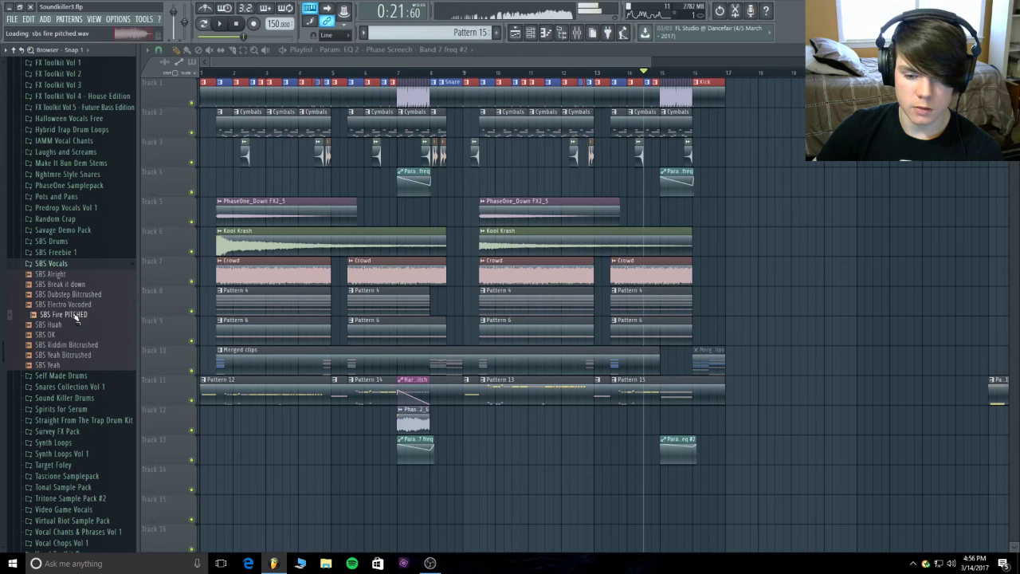
click(56, 324)
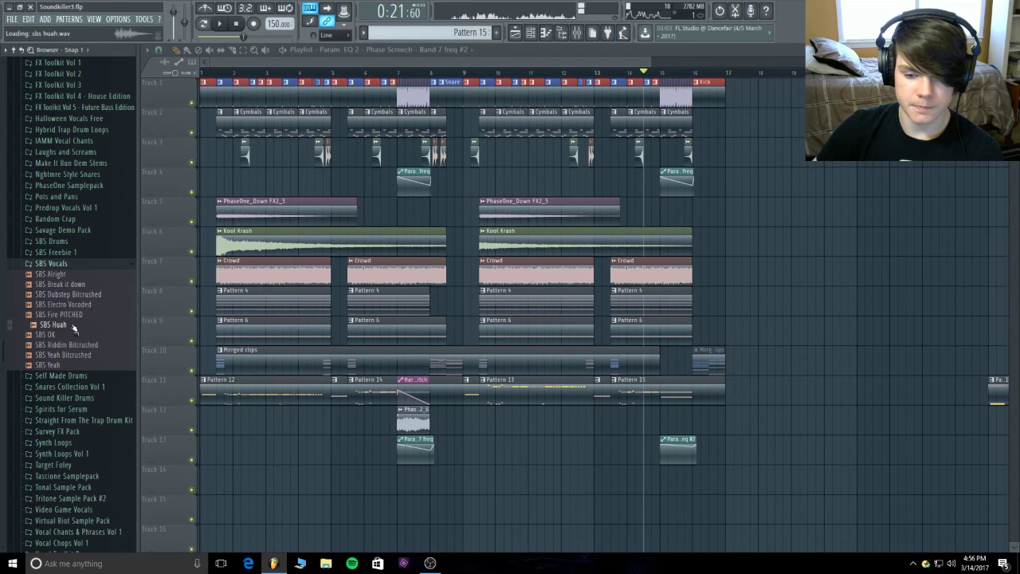
click(73, 334)
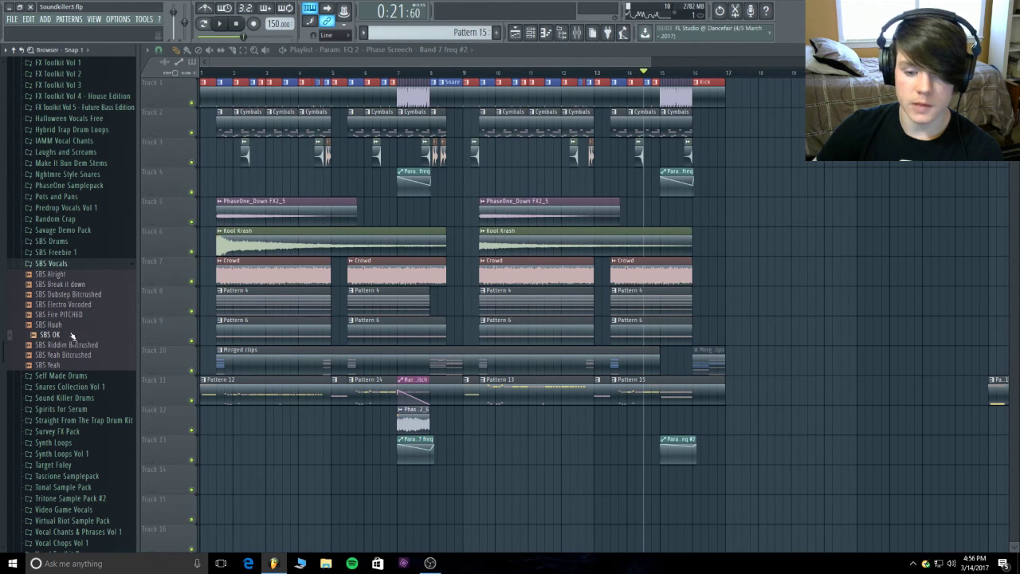
click(71, 345)
click(70, 355)
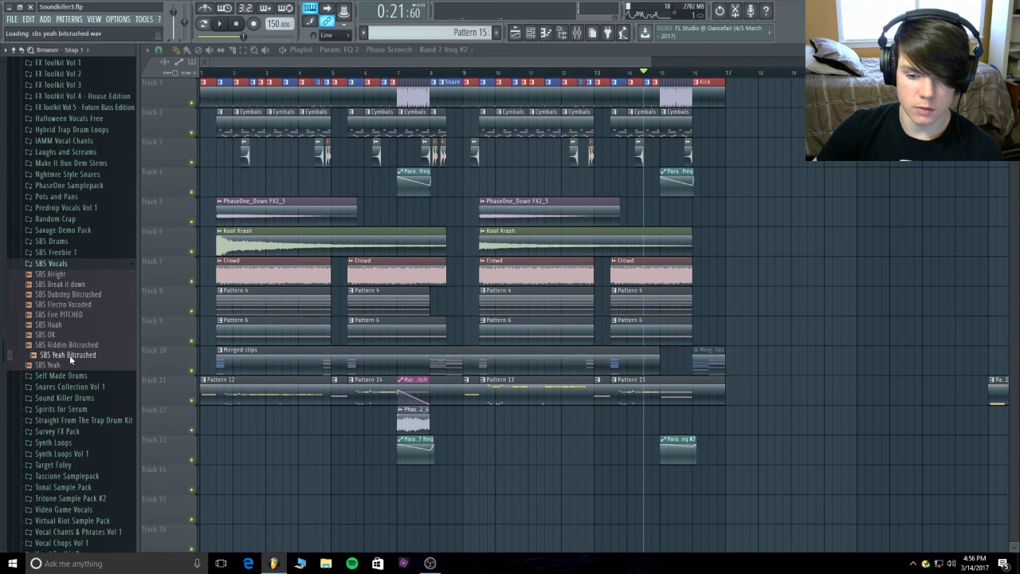
click(70, 365)
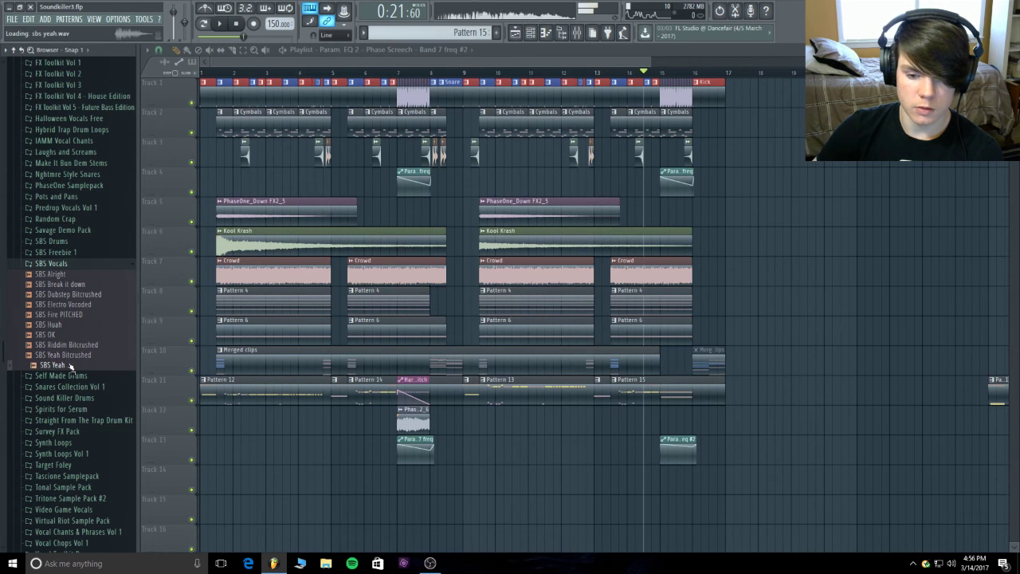
- Audition SBS Huah, SBS Break it down and SBS Dubstep Bitcrushed again, and place SBS Break it down on Track 5 at 16:05
click(67, 325)
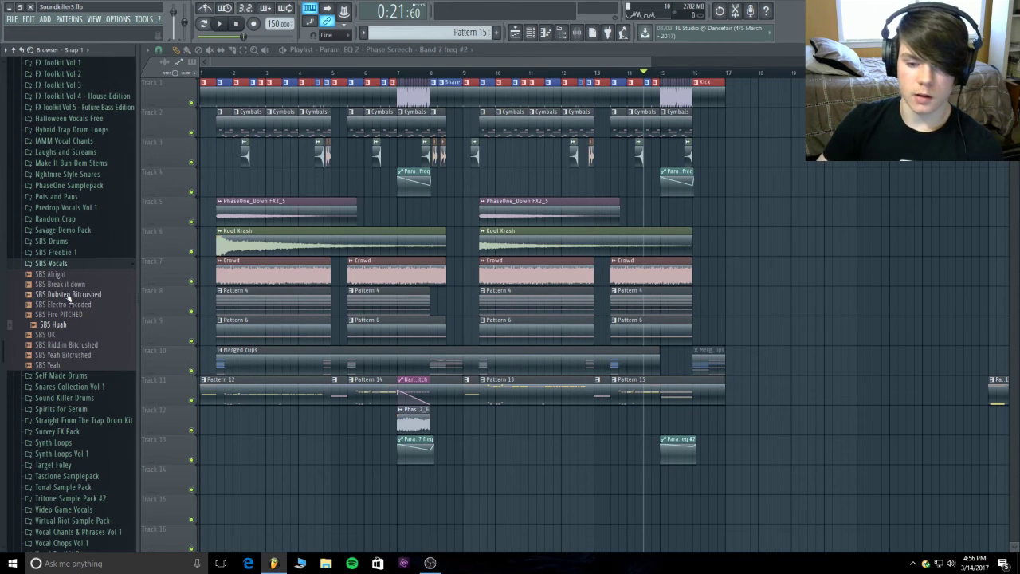
click(68, 285)
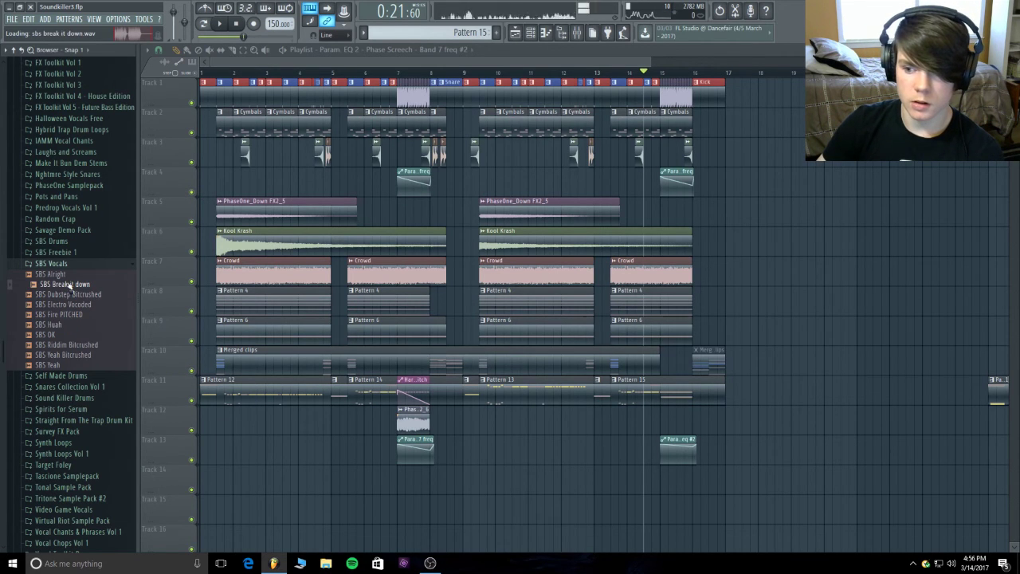
click(70, 287)
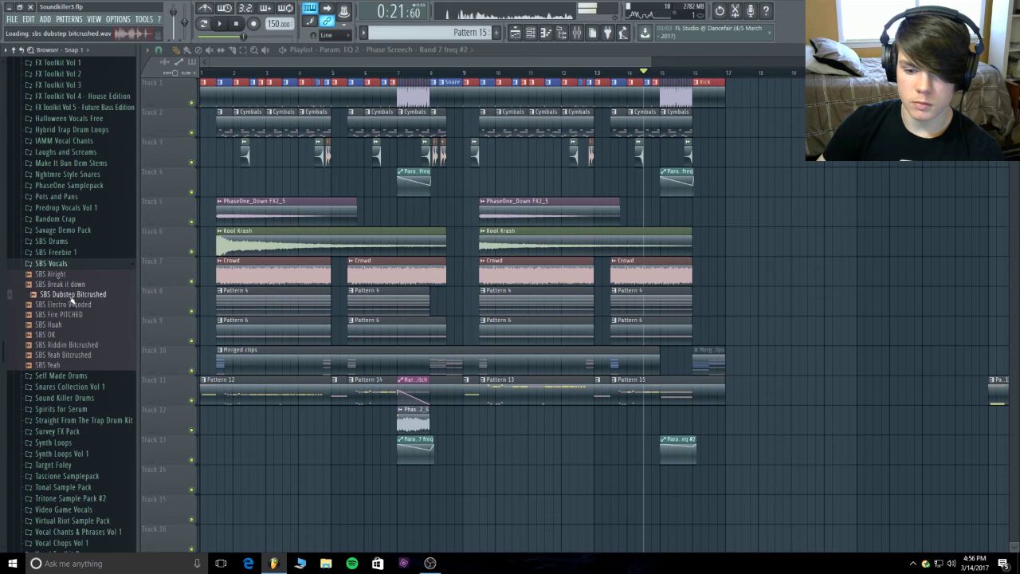
click(70, 287)
drag(71, 290, 729, 209)
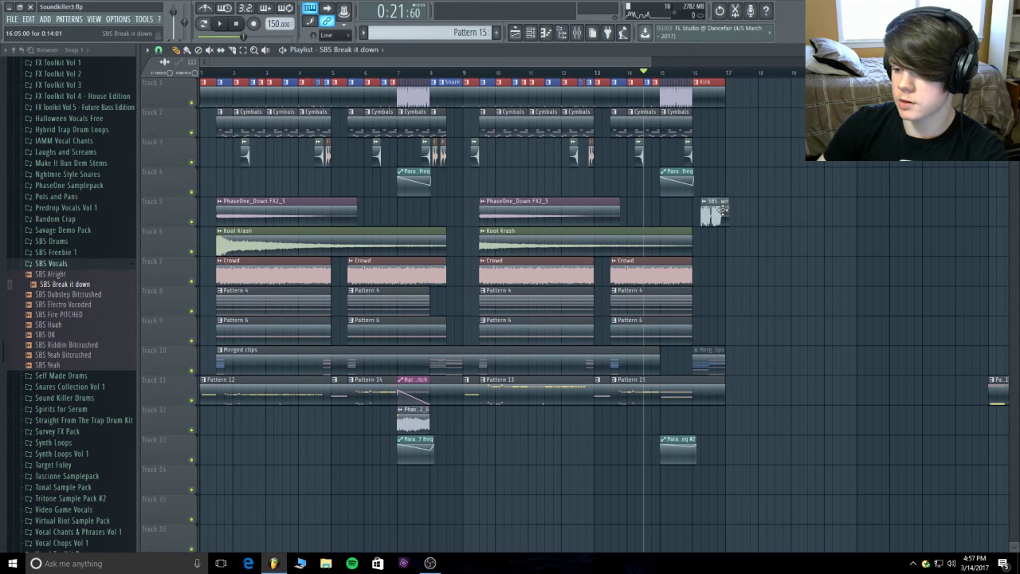
- Play the ending with the new vocal and shift the SBS Break it down clip to 16:07
click(695, 74)
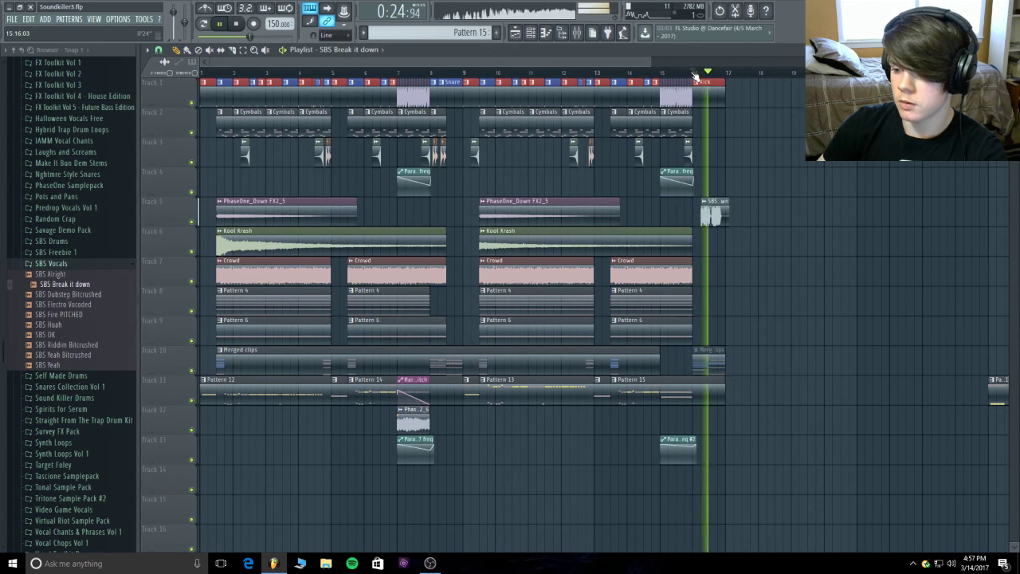
drag(209, 62, 441, 62)
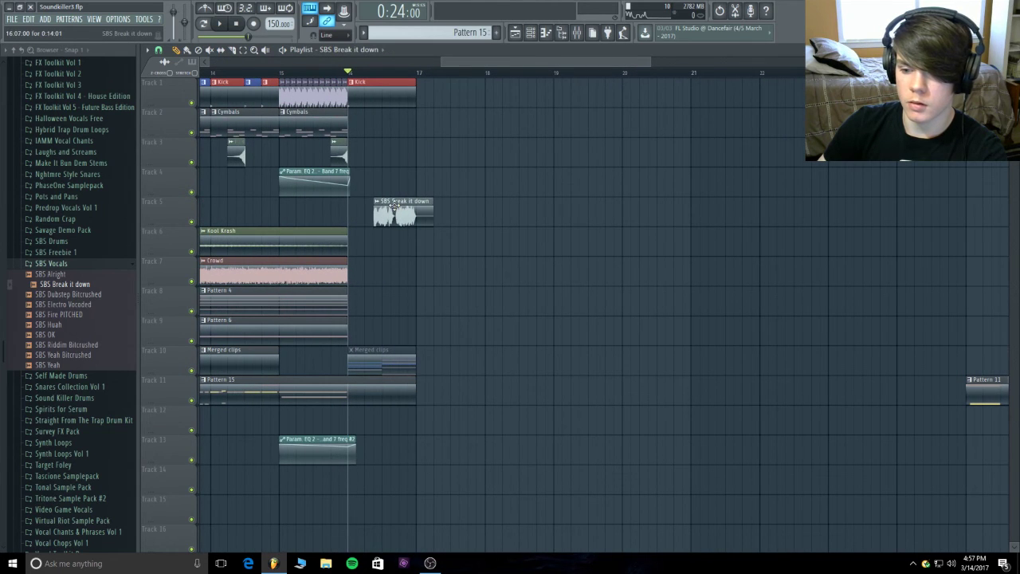
click(279, 72)
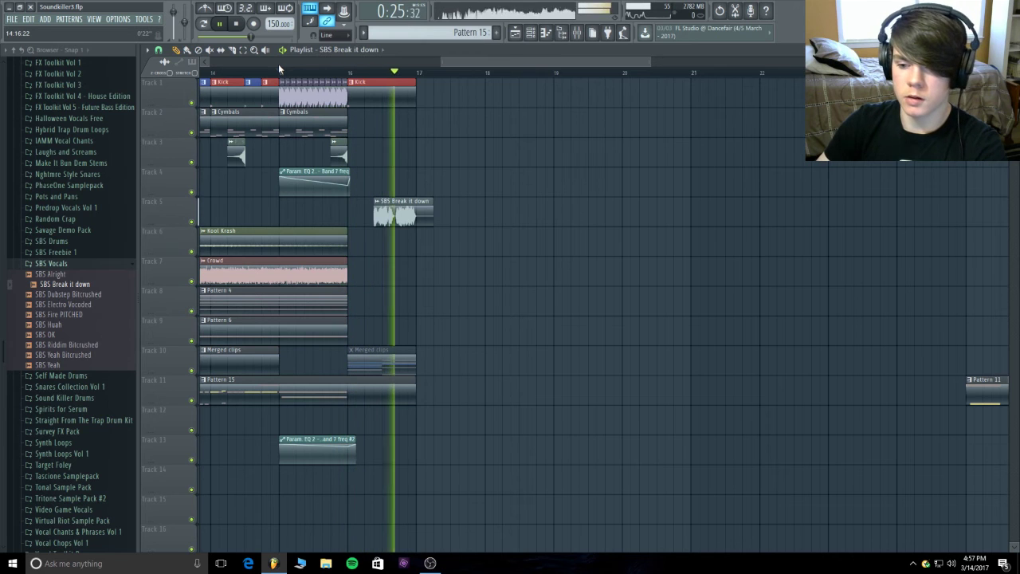
click(237, 26)
- Play the arrangement from bar 13 through the vocal at the end and stop playback
drag(443, 62, 326, 61)
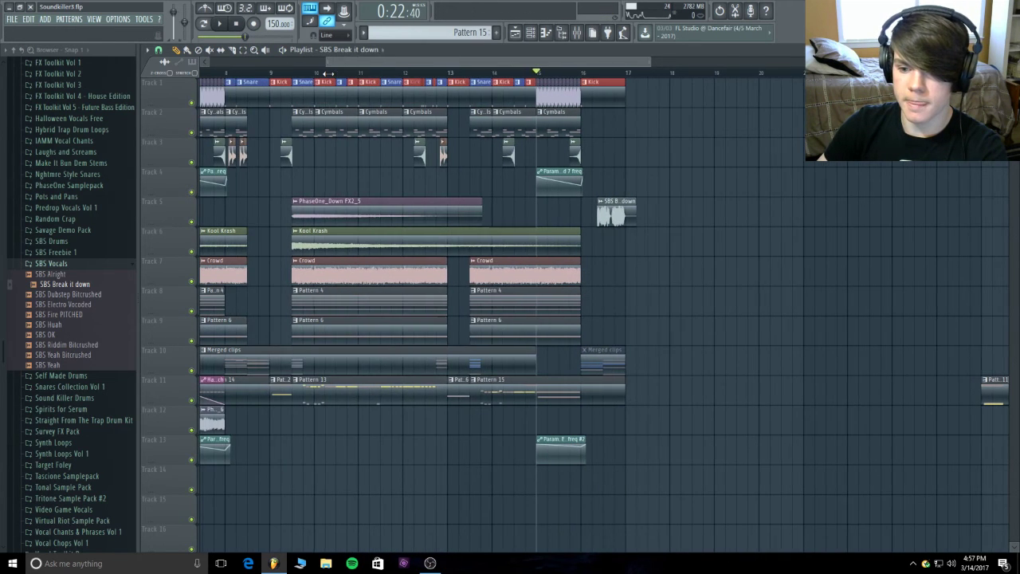
click(450, 73)
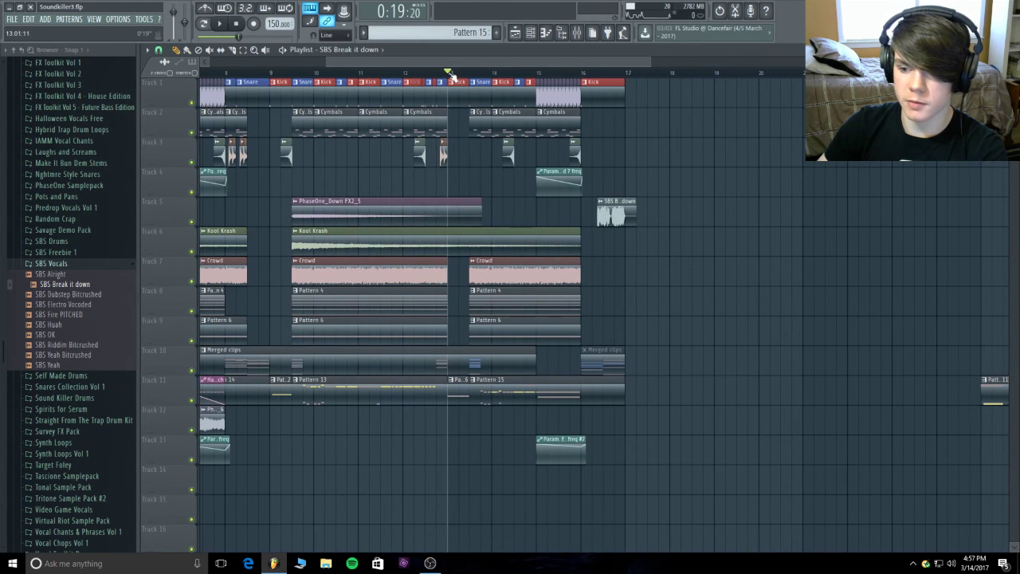
click(217, 24)
click(451, 75)
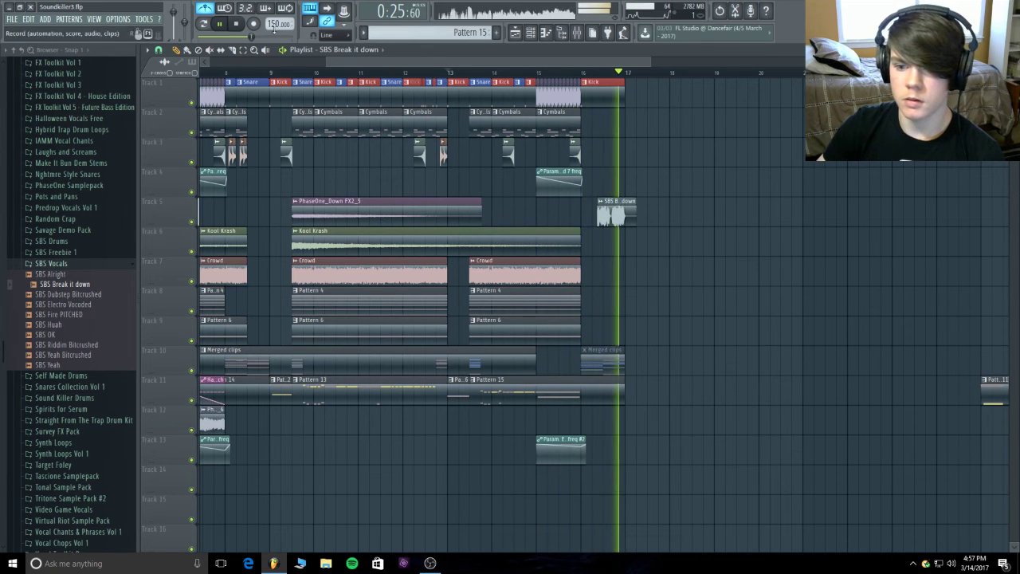
click(237, 24)
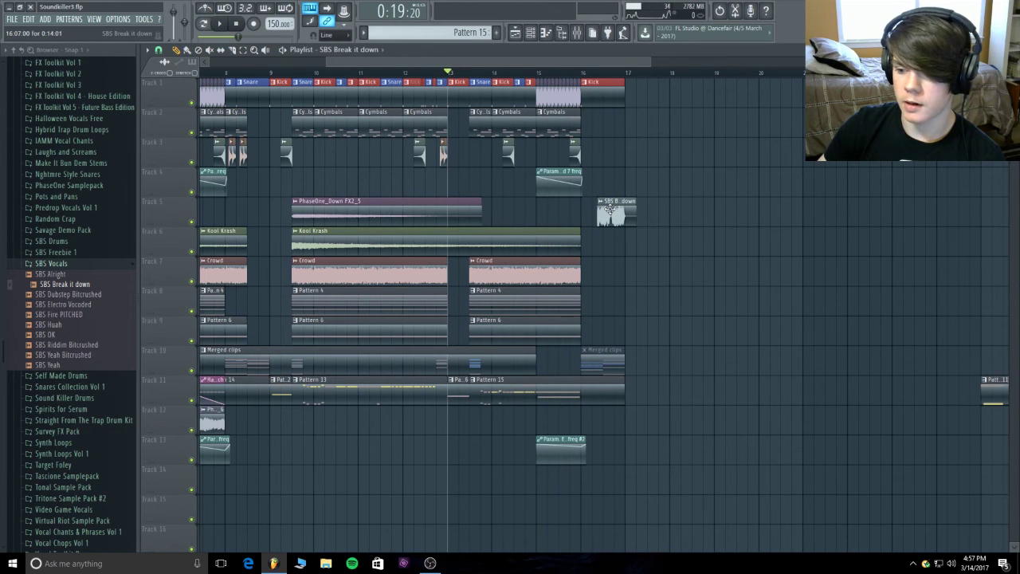
- Move the SBS Break it down clip on Track 5 to the start of bar 16
mouse_move(610, 209)
mouse_down()
mouse_move(558, 209)
mouse_move(610, 209)
mouse_up()
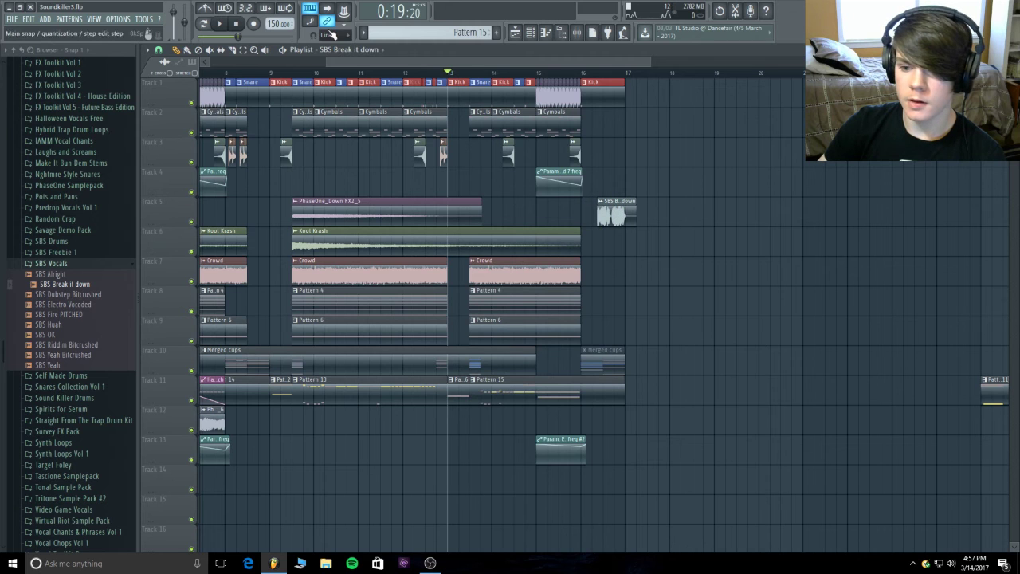
drag(339, 62, 474, 62)
drag(646, 60, 612, 62)
drag(381, 212, 340, 207)
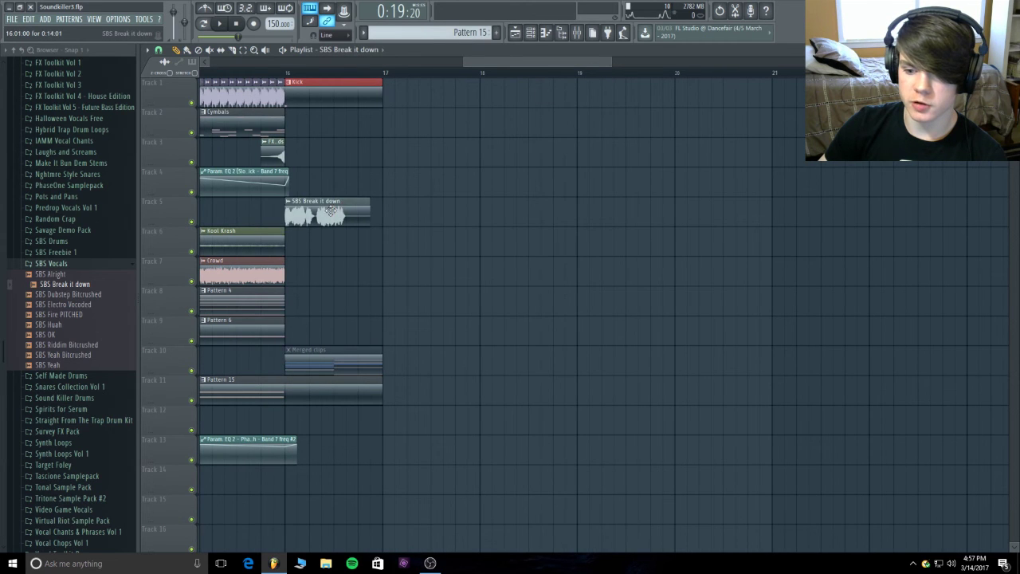
- Set the SBS Break it down sample's time-stretching mode to Stretch, stretch it to one bar and close its settings
double_click(330, 211)
click(319, 168)
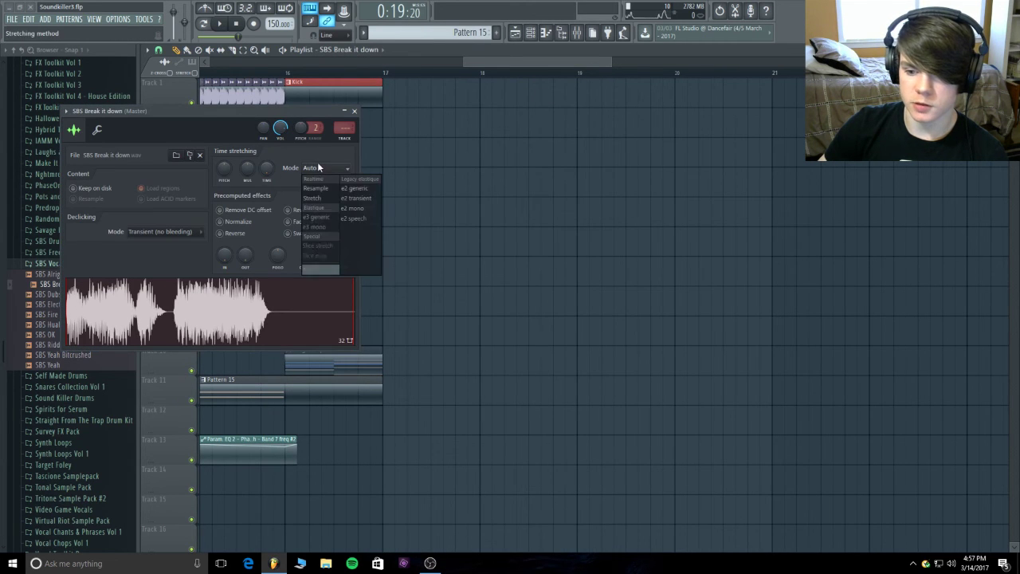
click(319, 189)
drag(327, 111, 732, 114)
click(708, 174)
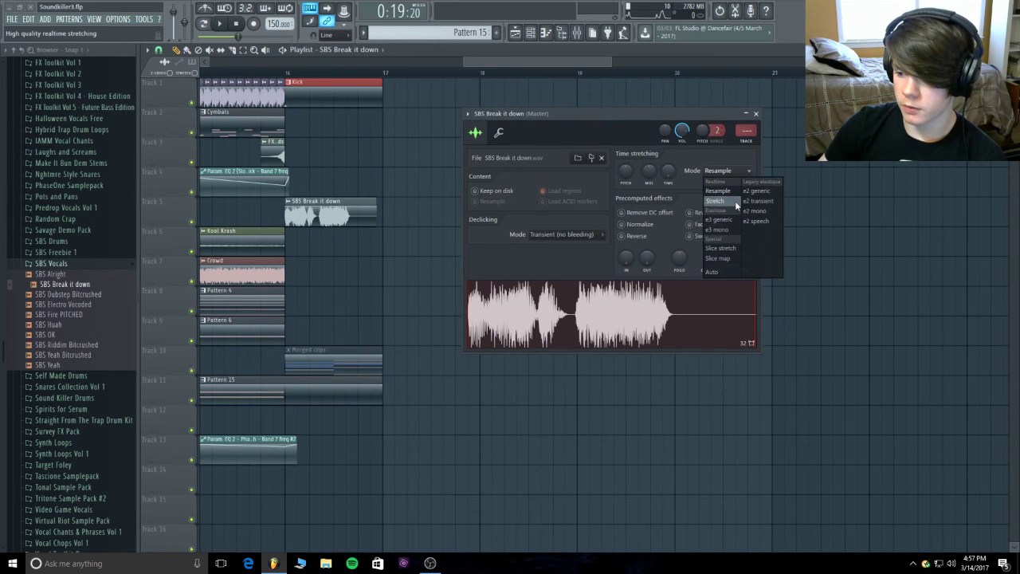
click(735, 201)
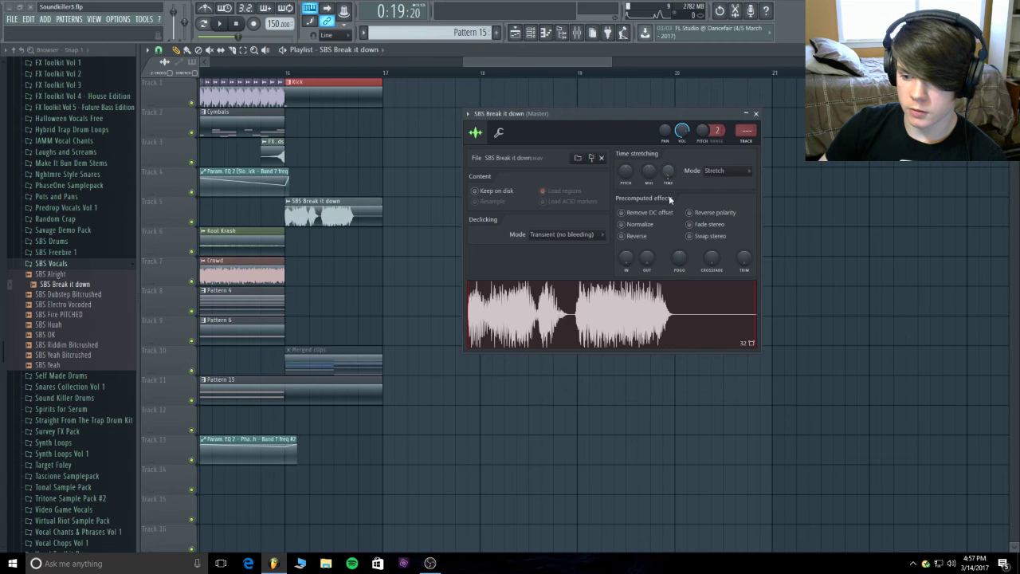
click(757, 114)
- Play the stretched vocal from the start of bar 16 and stop playback
click(293, 75)
key(space)
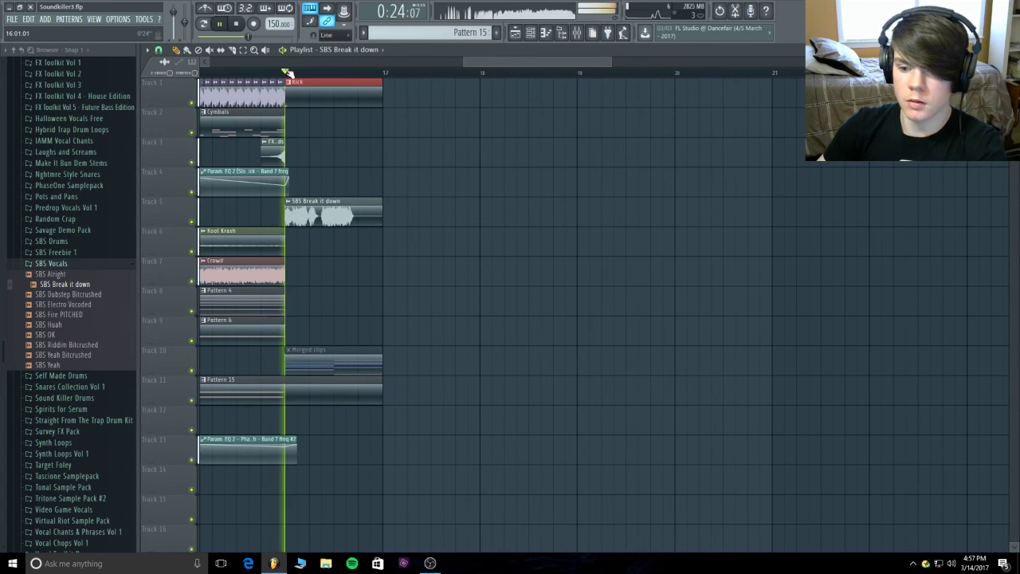
key(space)
- Try the SBS Break it down clip late in bar 15, at about 15:13 and at 15:15, playing back each placement
drag(349, 204, 330, 195)
click(222, 74)
key(space)
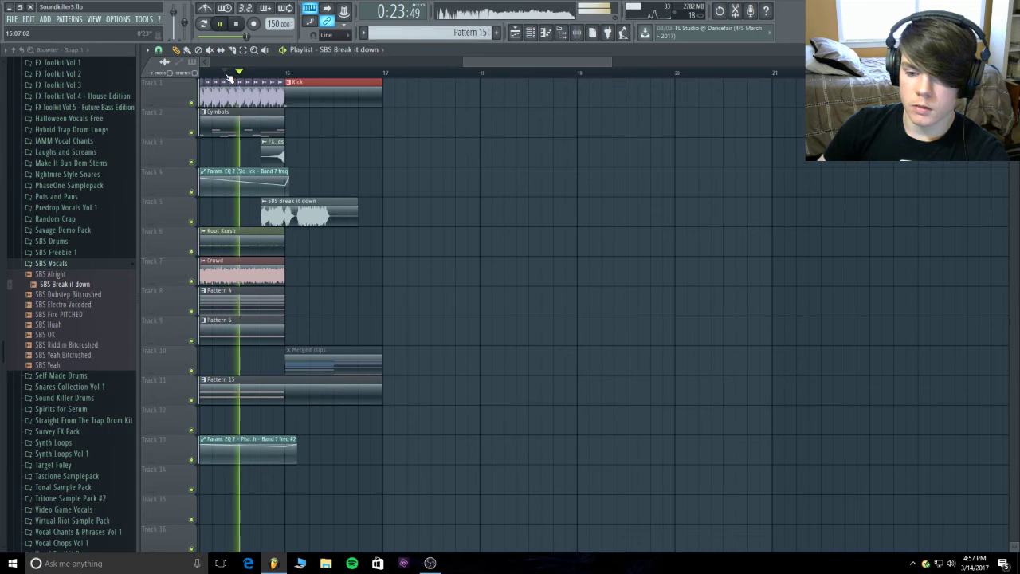
key(space)
drag(300, 212, 313, 211)
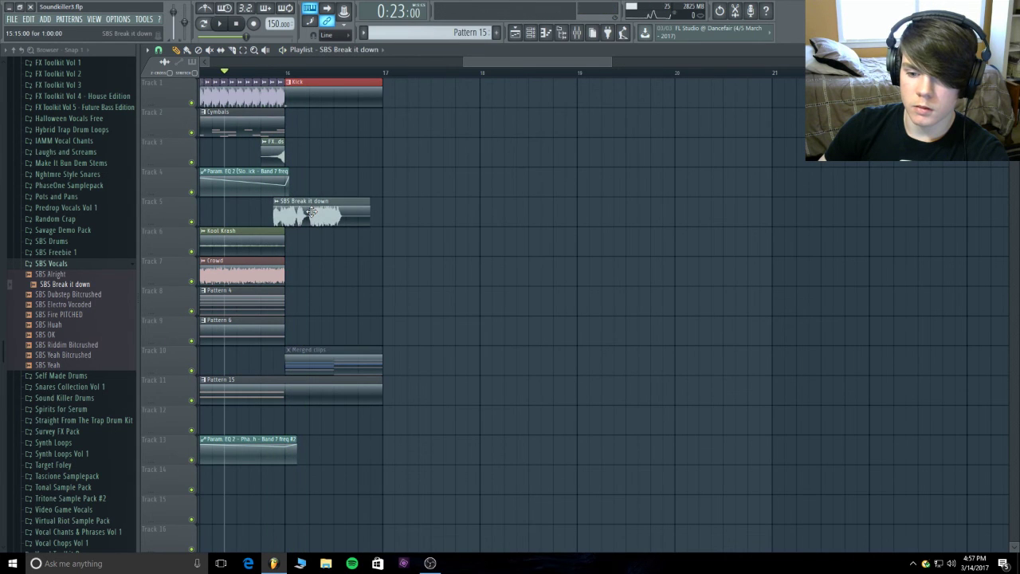
key(space)
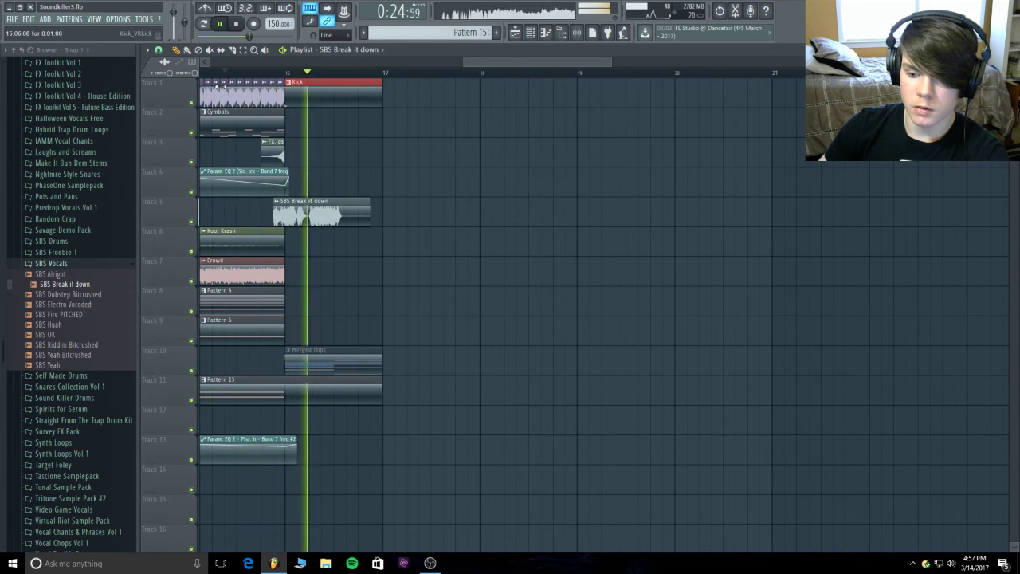
key(space)
- Move the SBS Break it down clip to about 16:07 on Track 5 and play the ending to check its timing
drag(317, 212, 368, 209)
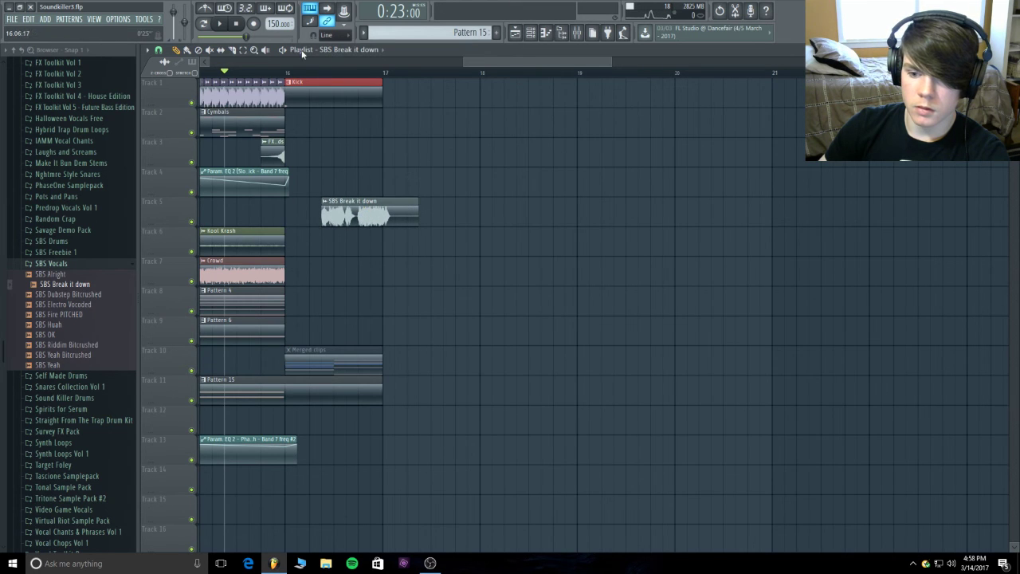
click(224, 24)
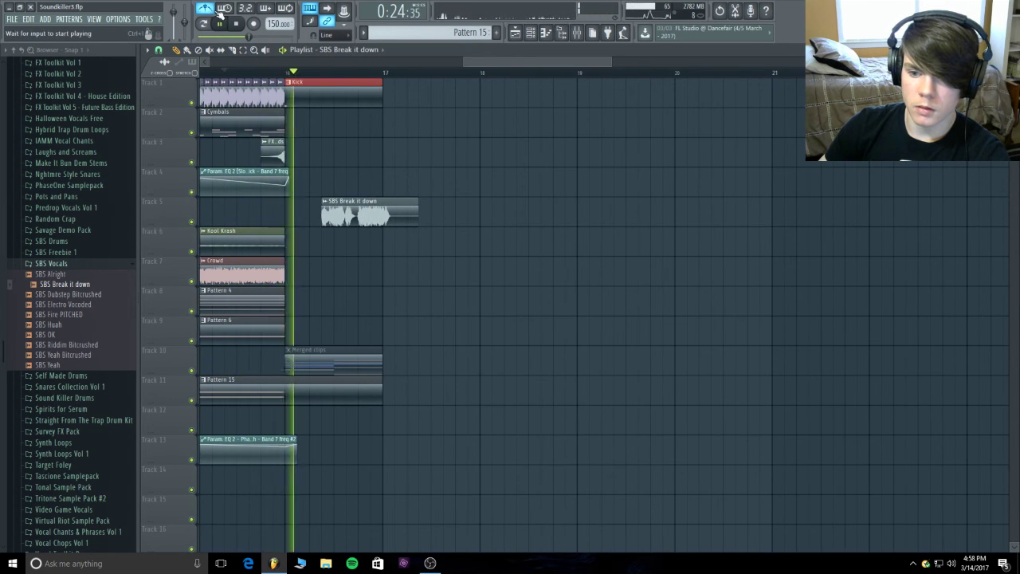
click(238, 25)
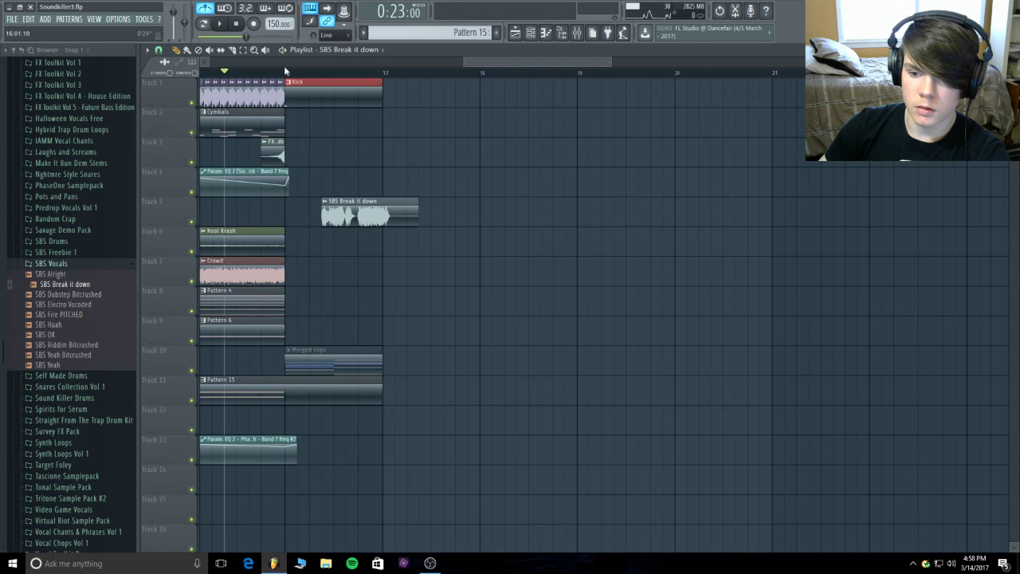
click(224, 25)
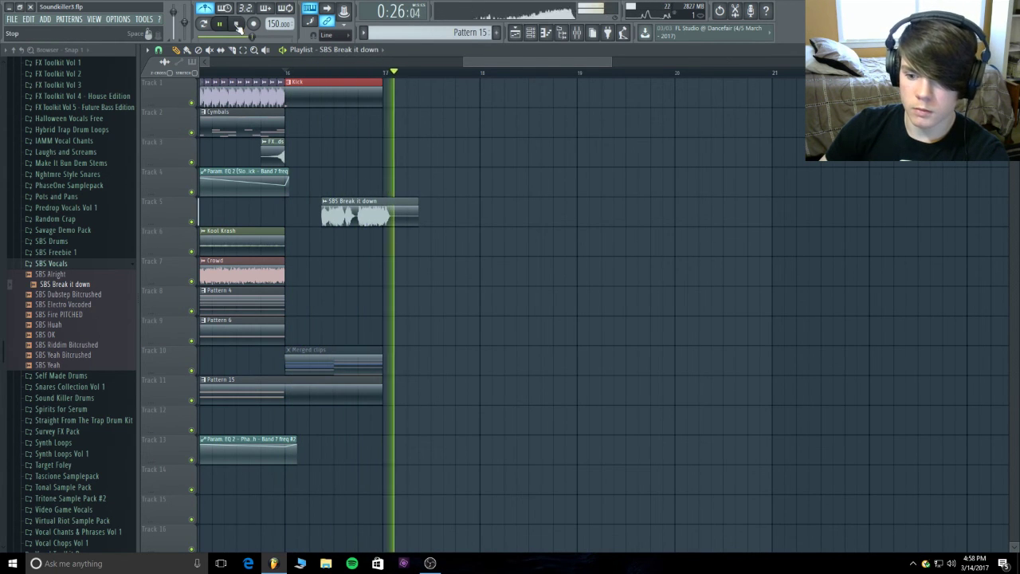
key(space)
- Play the section from bar 13 with the repositioned vocal and stop playback
drag(462, 62, 431, 63)
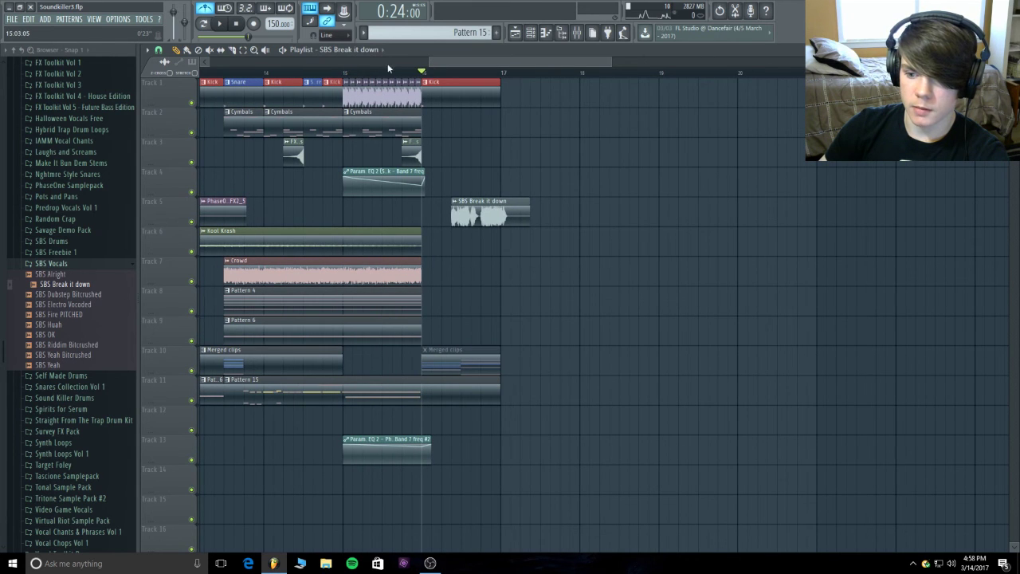
click(483, 75)
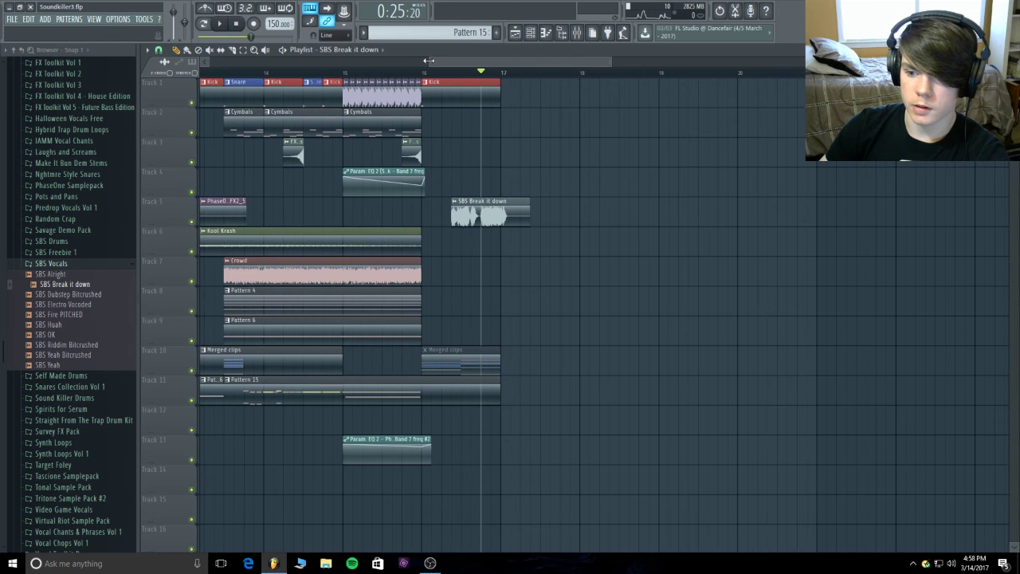
drag(428, 61, 349, 61)
click(435, 74)
key(space)
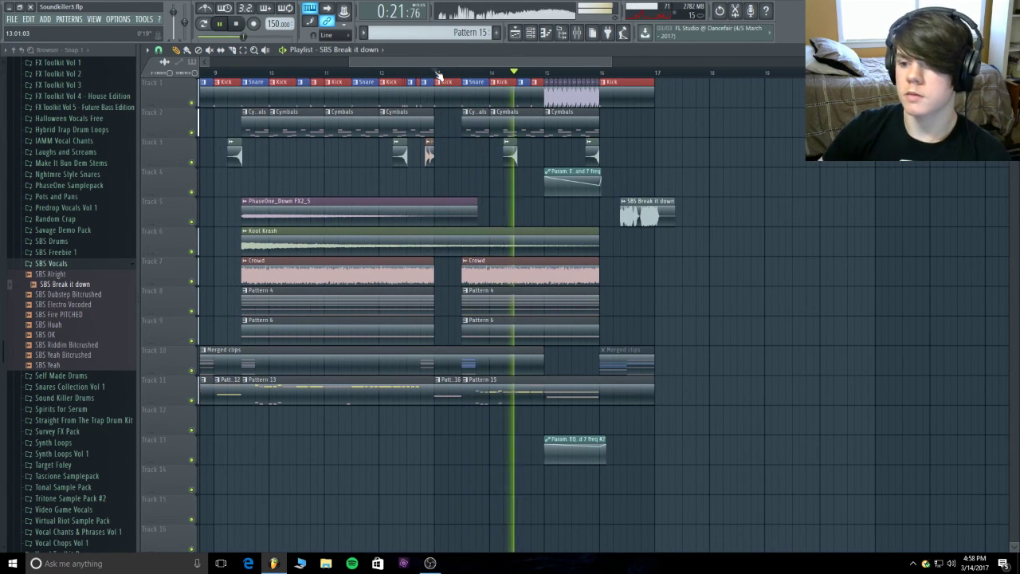
click(235, 25)
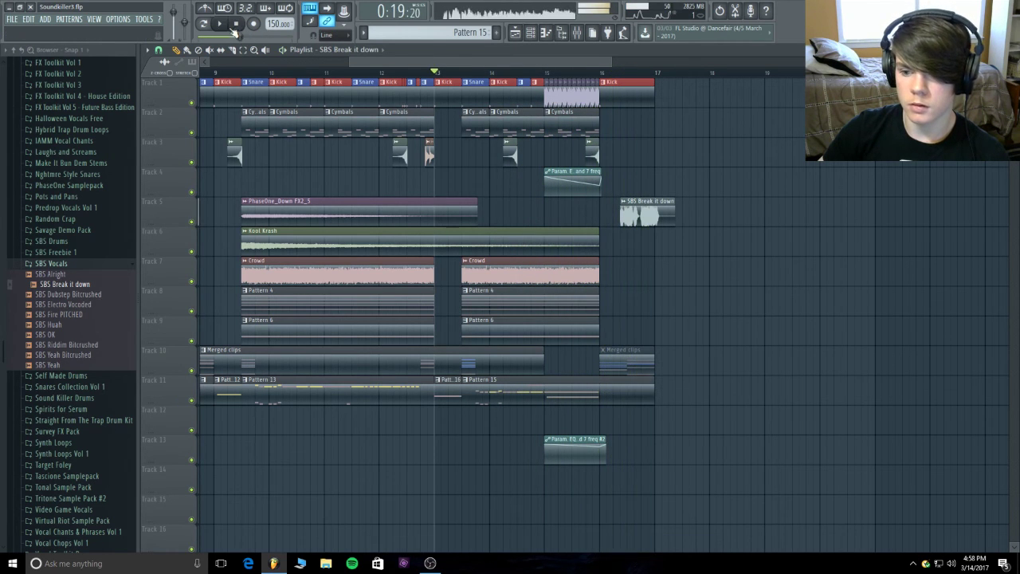
- Try short slices of the SBS Break it down vocal at the start of bar 16 on Track 5
scroll(355, 63, up, 3)
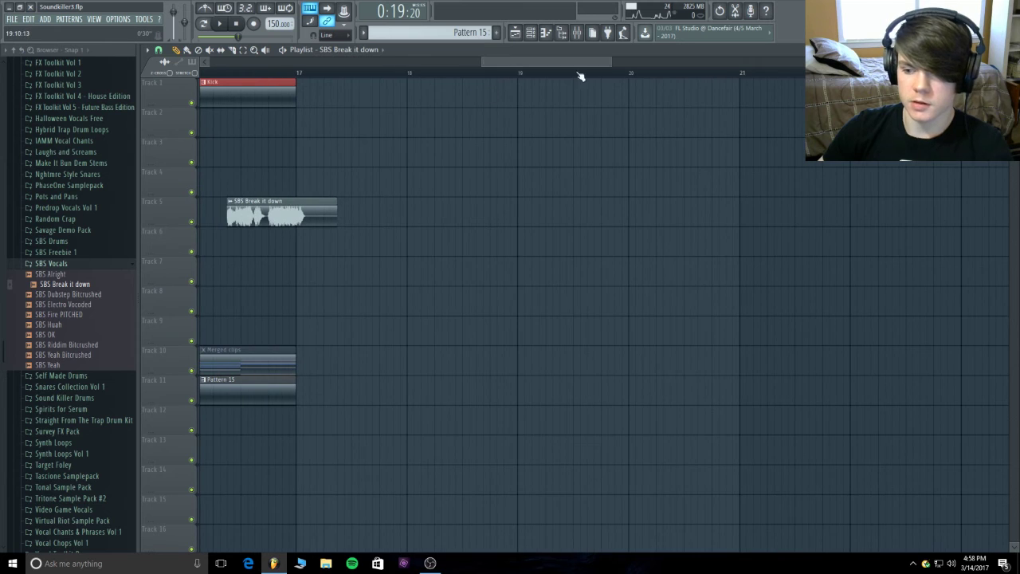
drag(601, 59, 585, 64)
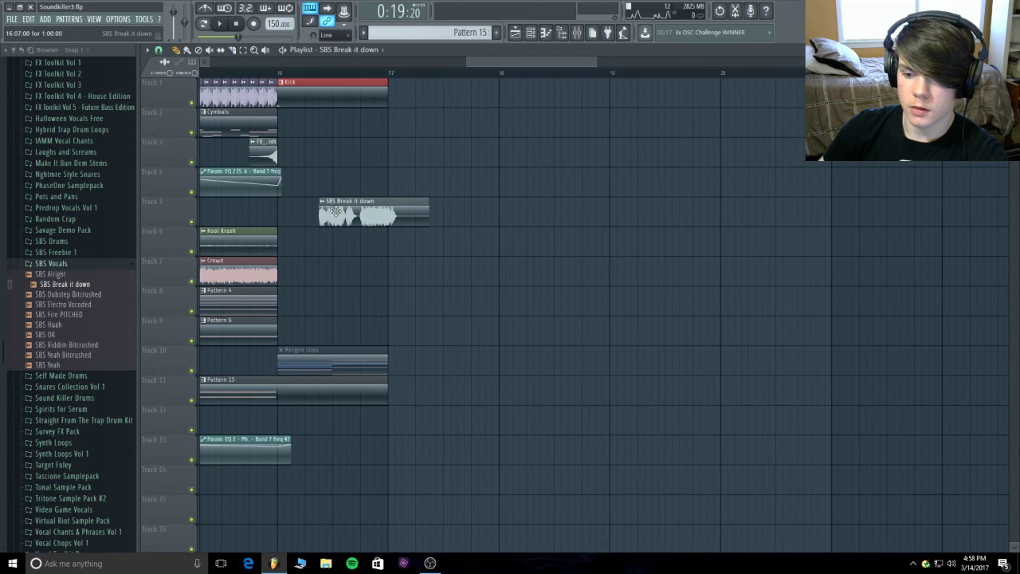
click(323, 229)
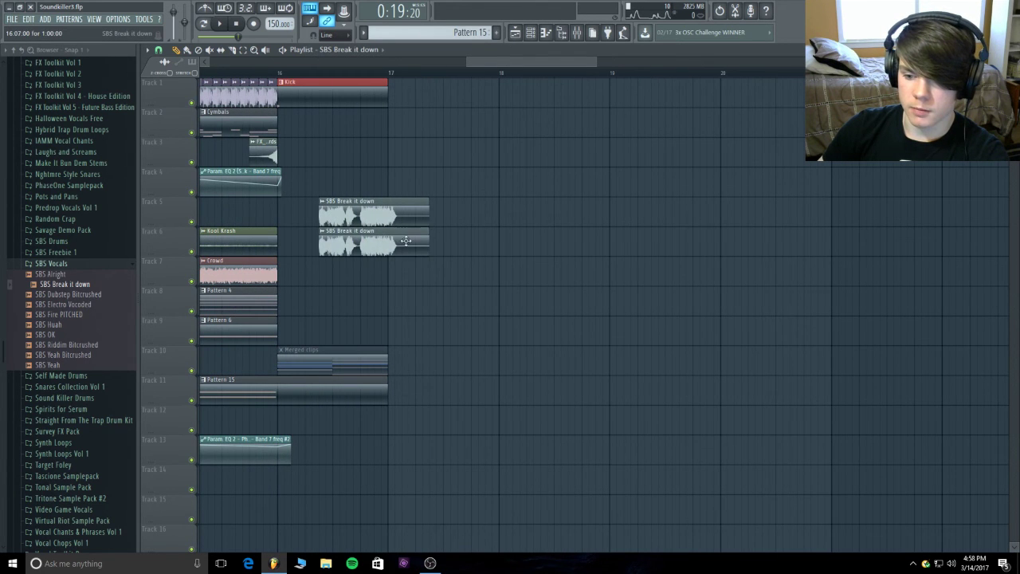
drag(428, 232, 295, 249)
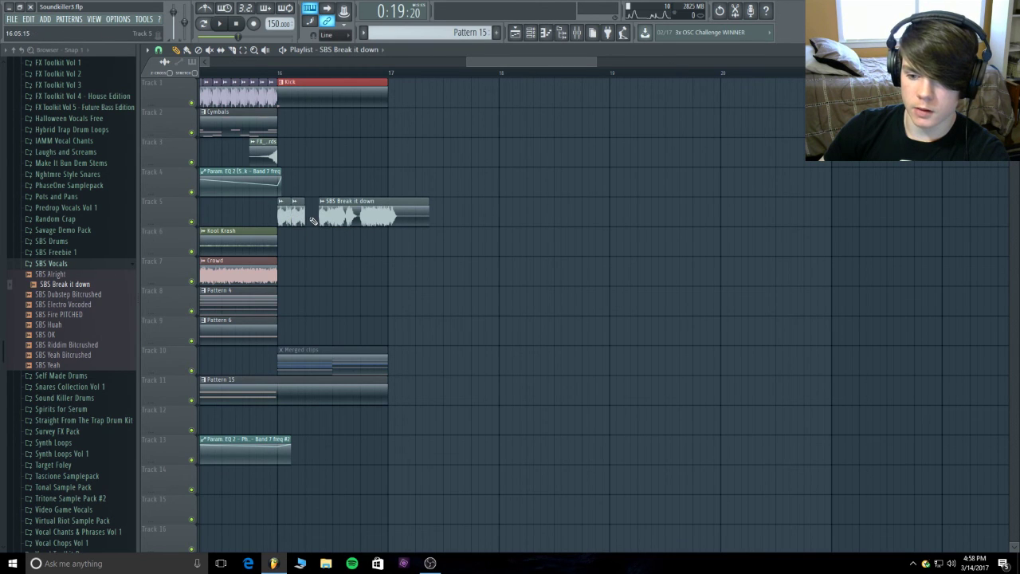
drag(279, 73, 279, 74)
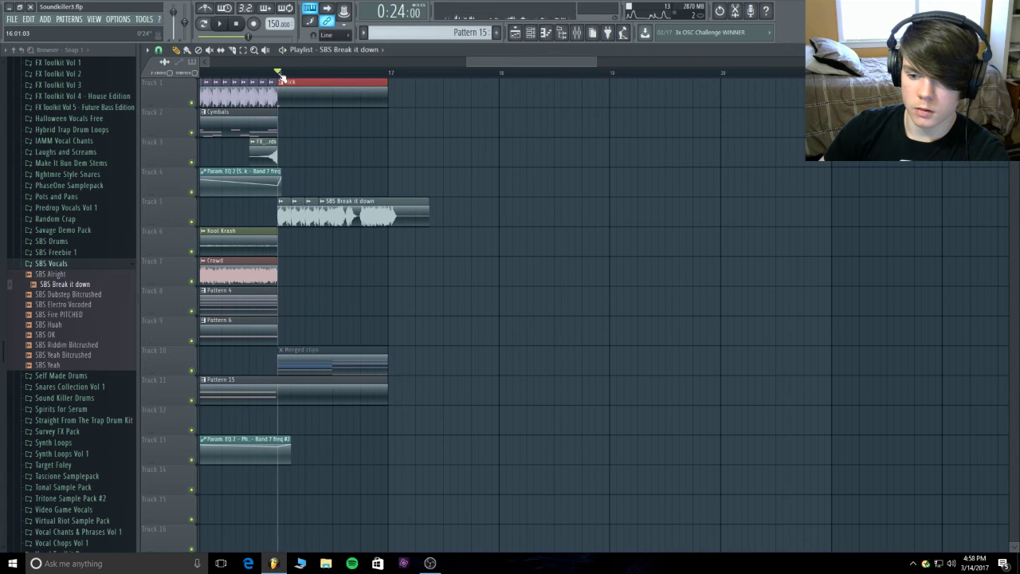
right_click(310, 213)
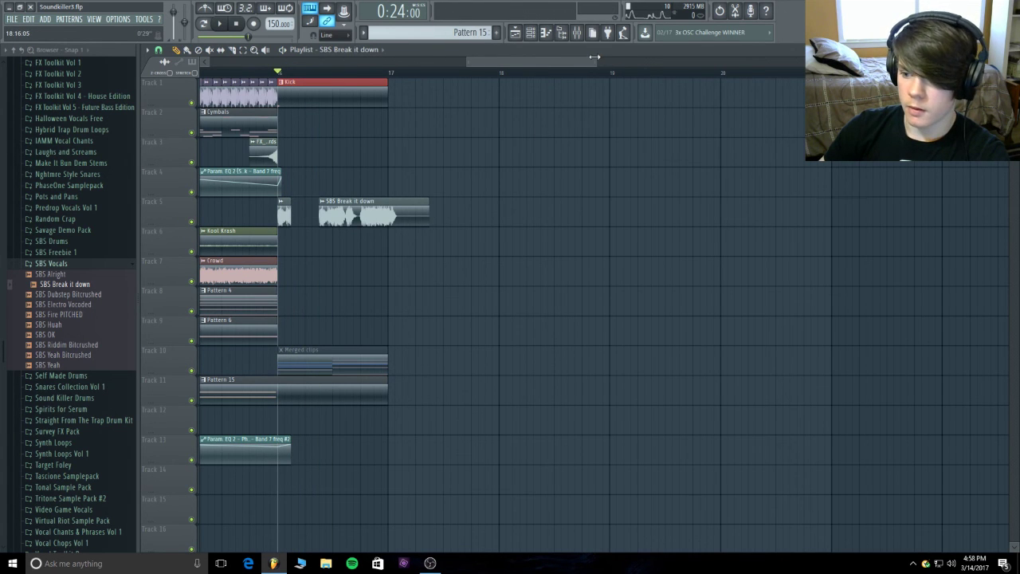
drag(595, 56, 519, 61)
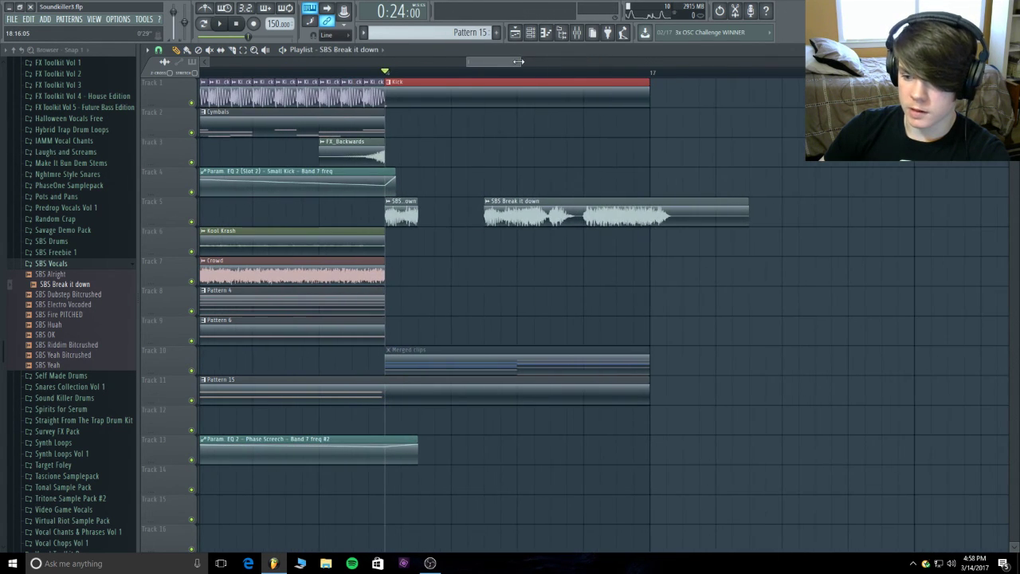
right_click(403, 214)
- Play the SBS Break it down vocal from its start at 16:07 and stop playback
click(148, 50)
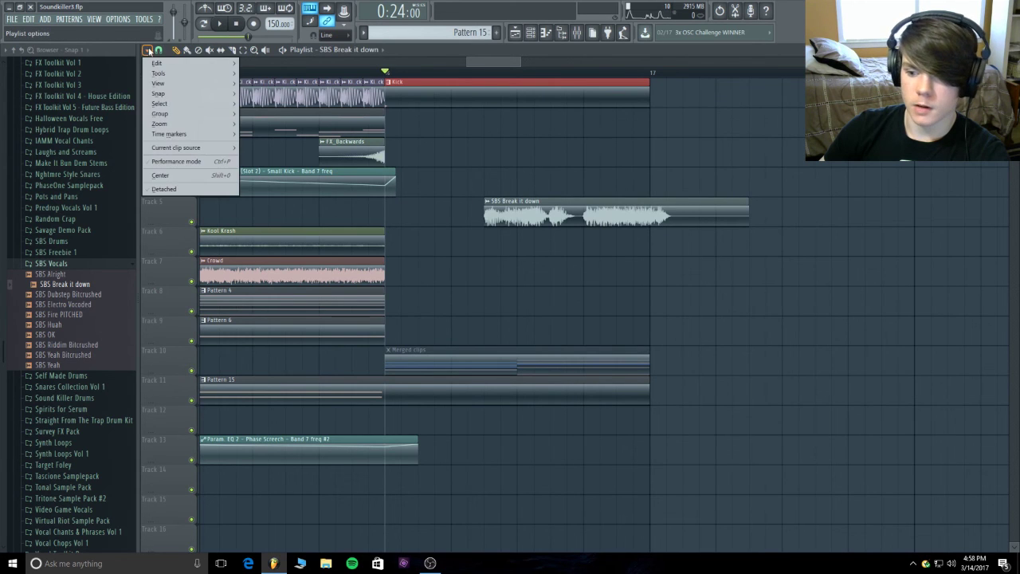
click(522, 59)
click(485, 73)
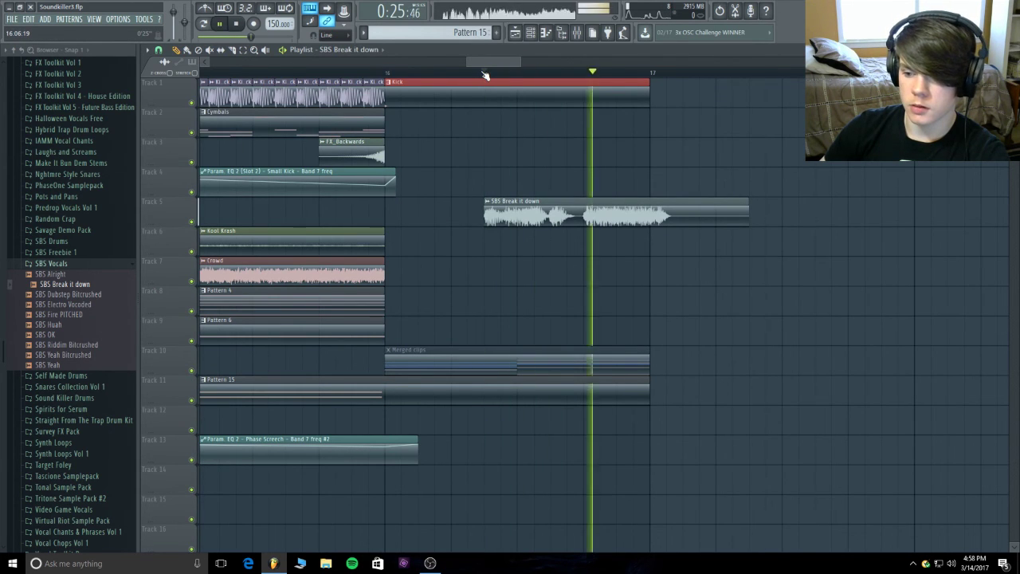
key(space)
mouse_move(486, 213)
mouse_down()
mouse_move(500, 208)
mouse_move(482, 209)
mouse_up()
key(space)
key(space)
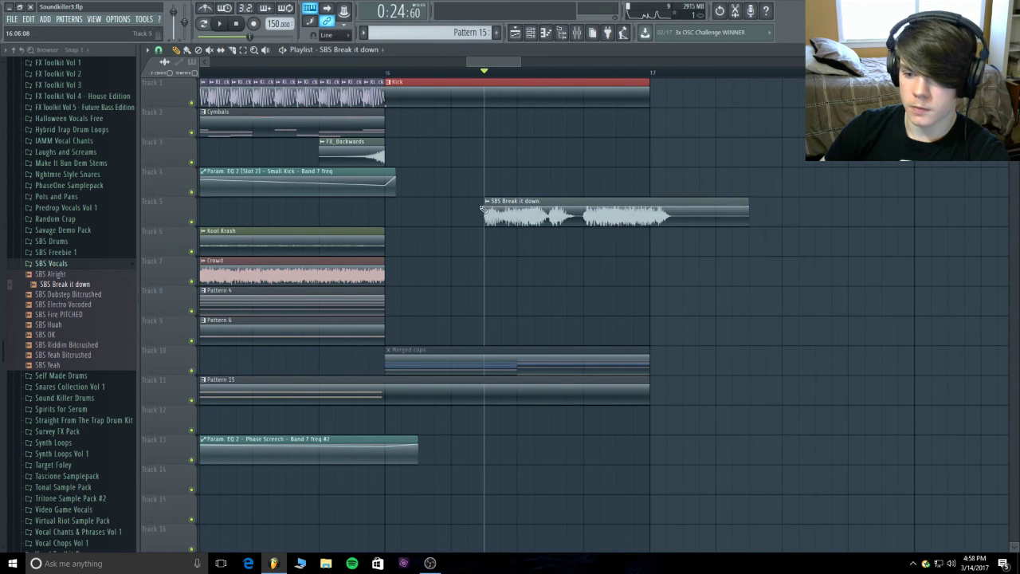
- Set the playlist snap to 1/3 beat and cut the opening sliver off the SBS Break it down clip, up to 16:07:16
click(147, 49)
mouse_move(164, 94)
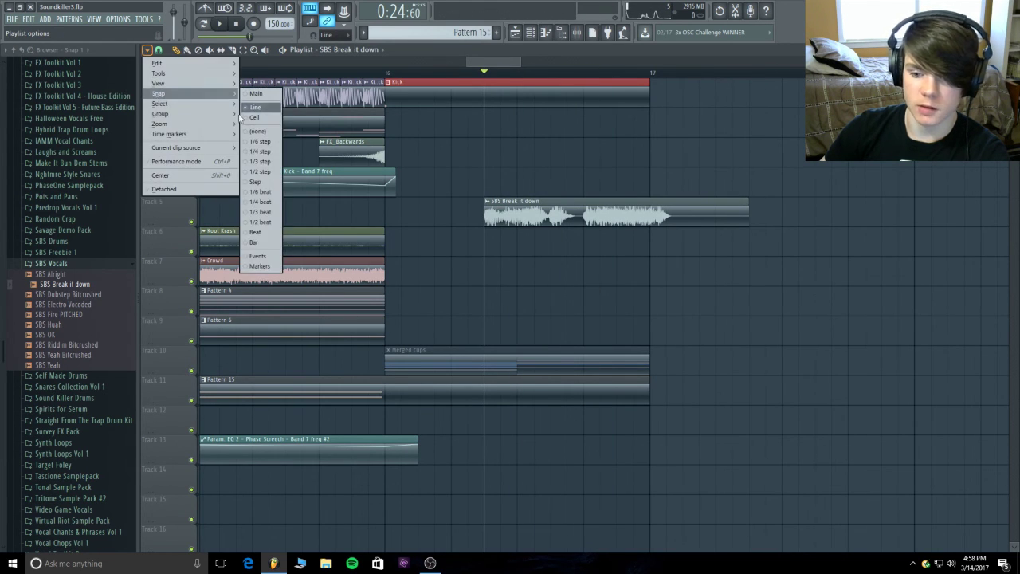
click(260, 212)
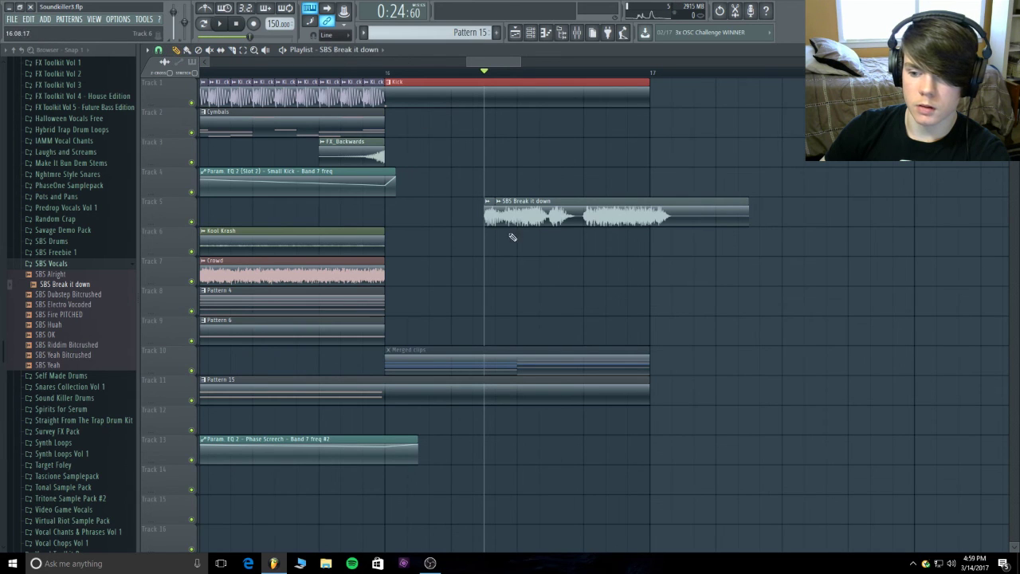
key(space)
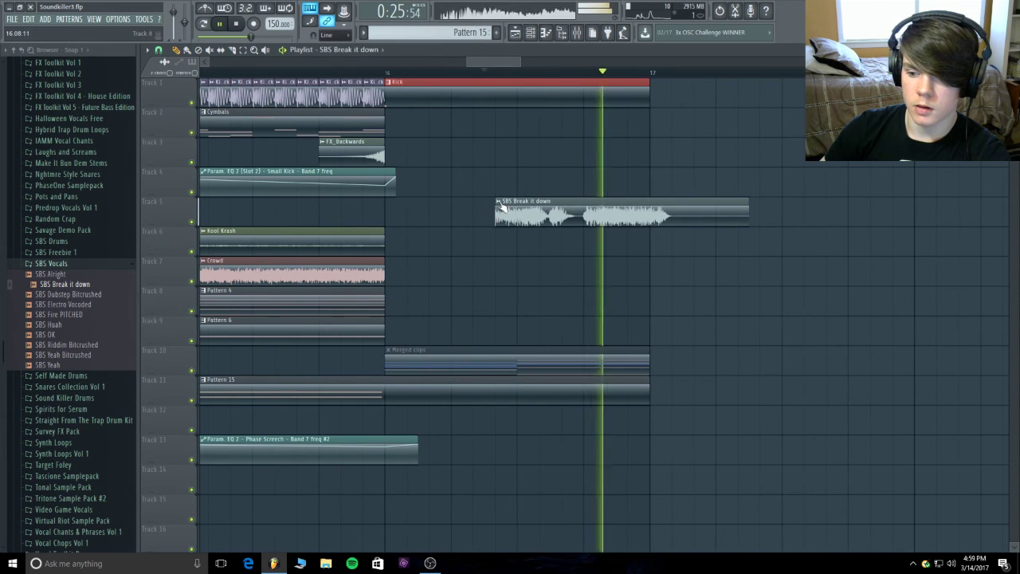
drag(484, 72, 387, 73)
key(space)
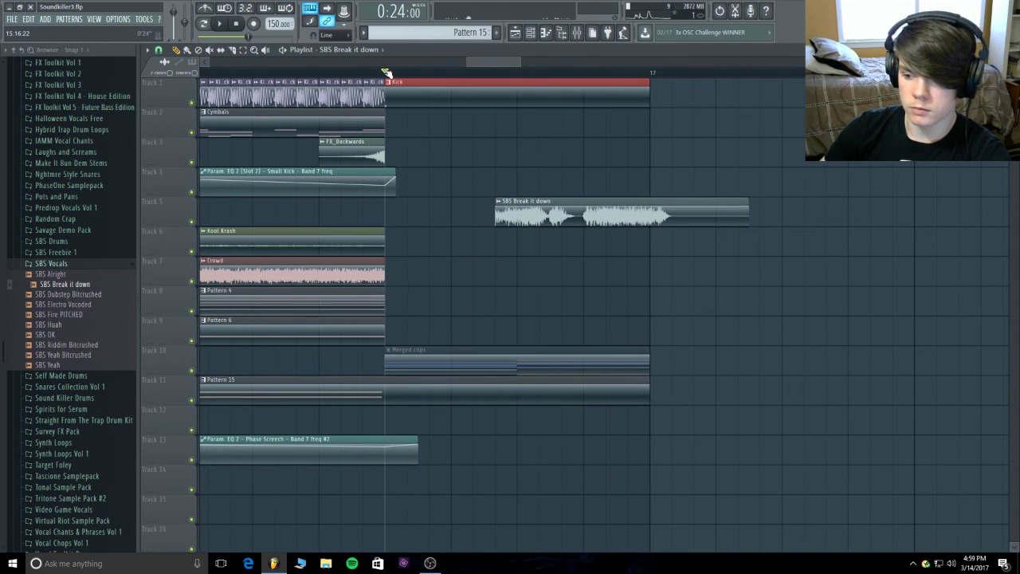
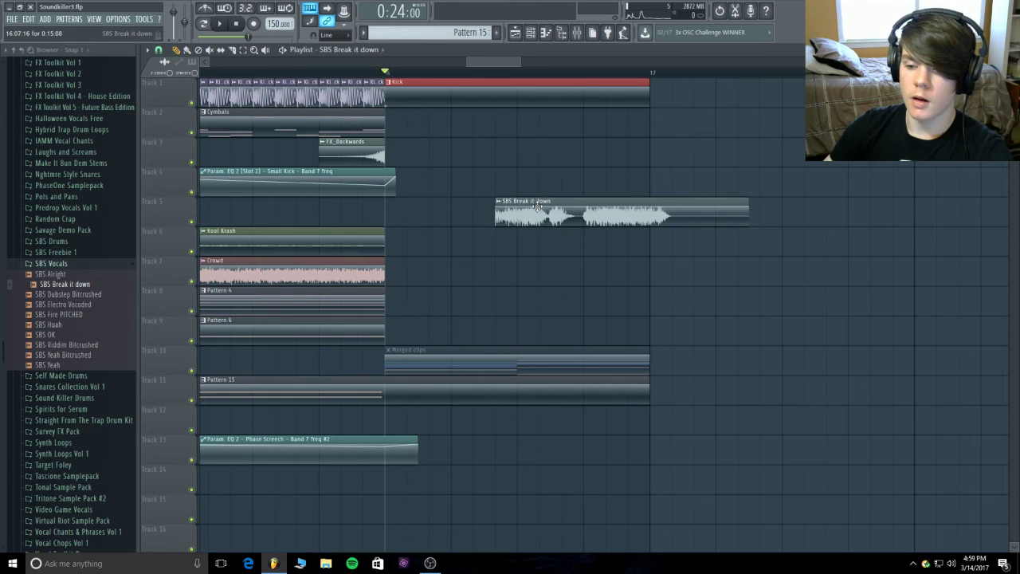
- Slice the first 1/3 beat from a copy of the vocal and repeat it five times on Track 5 from bar 16 up to the main clip
click(500, 237)
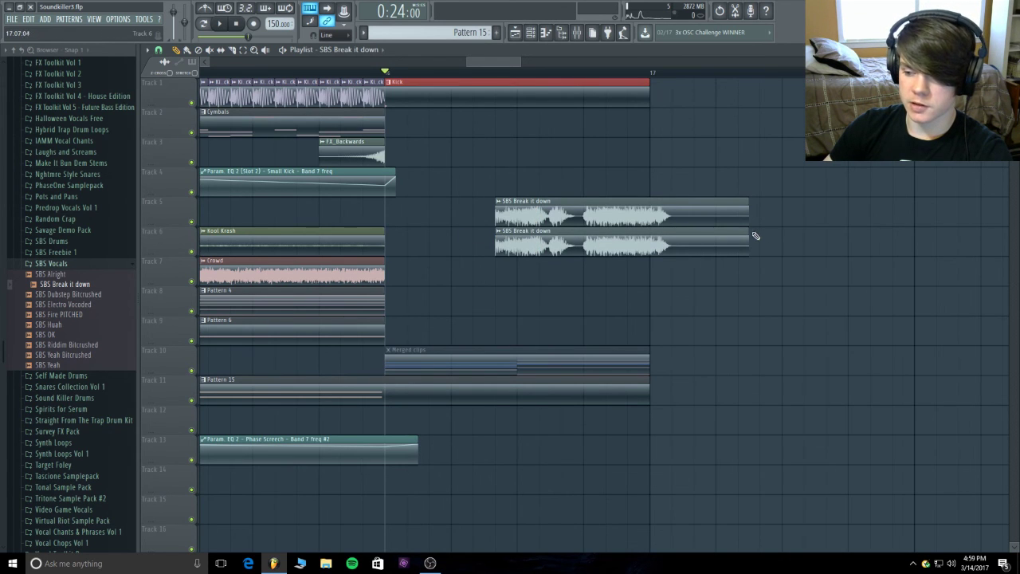
click(232, 49)
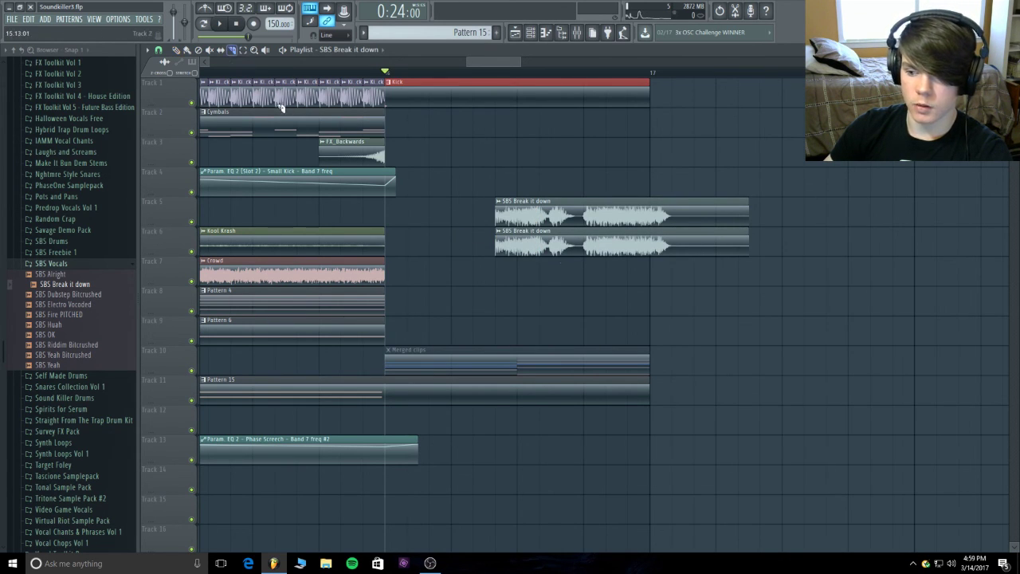
click(524, 232)
click(179, 49)
right_click(542, 242)
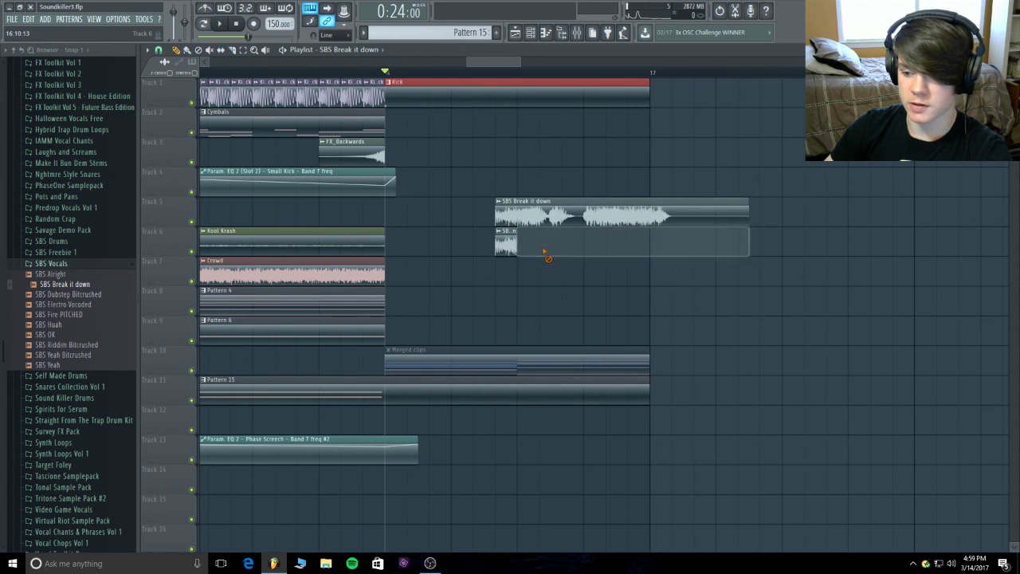
mouse_move(503, 239)
mouse_down()
mouse_move(394, 209)
mouse_move(482, 209)
mouse_up()
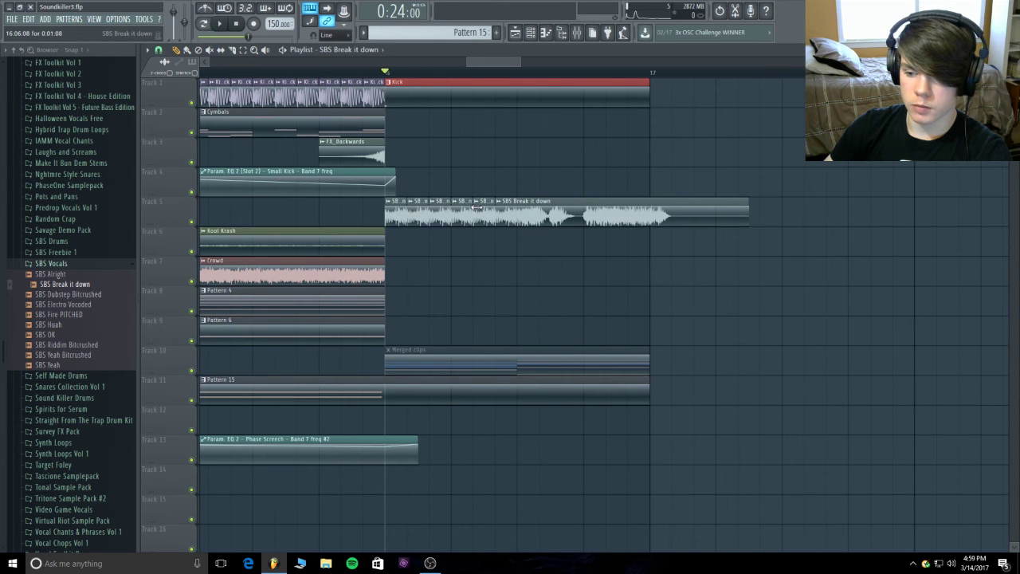
- Play the stuttered vocal lead-in from 15:13 and again from bar 16, stopping playback each time
click(318, 75)
key(space)
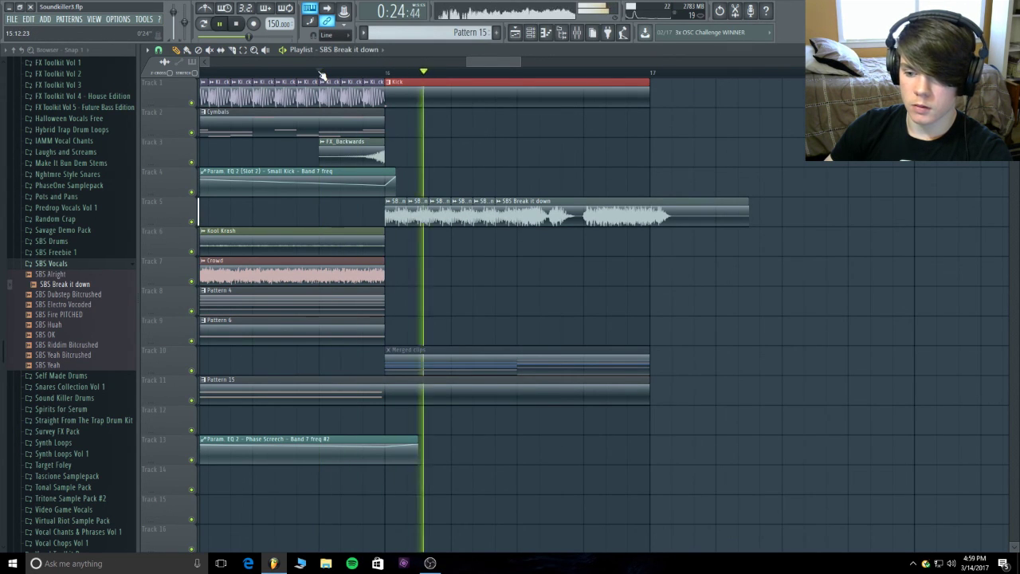
key(space)
scroll(459, 70, down, 3)
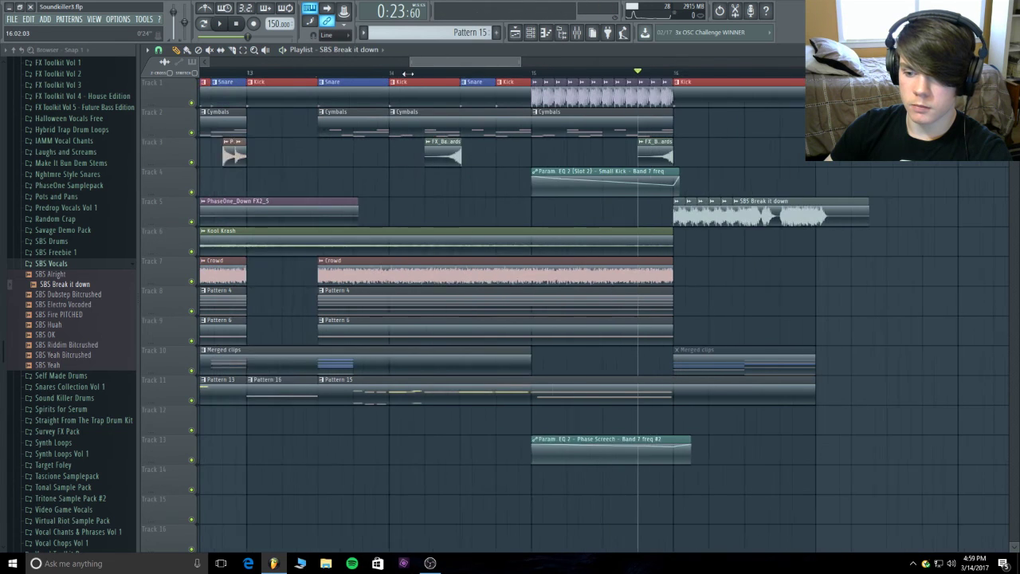
click(719, 76)
key(space)
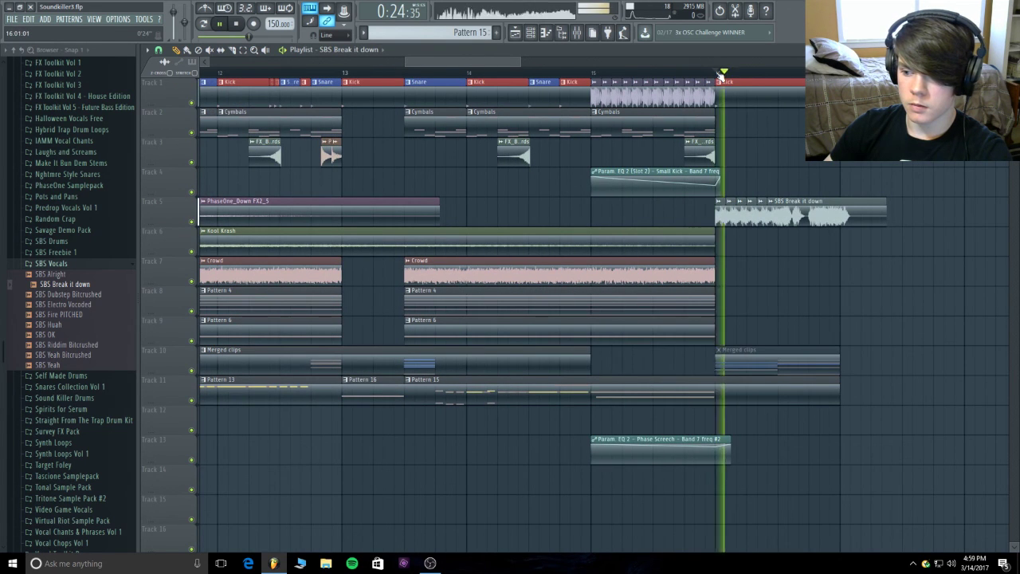
key(space)
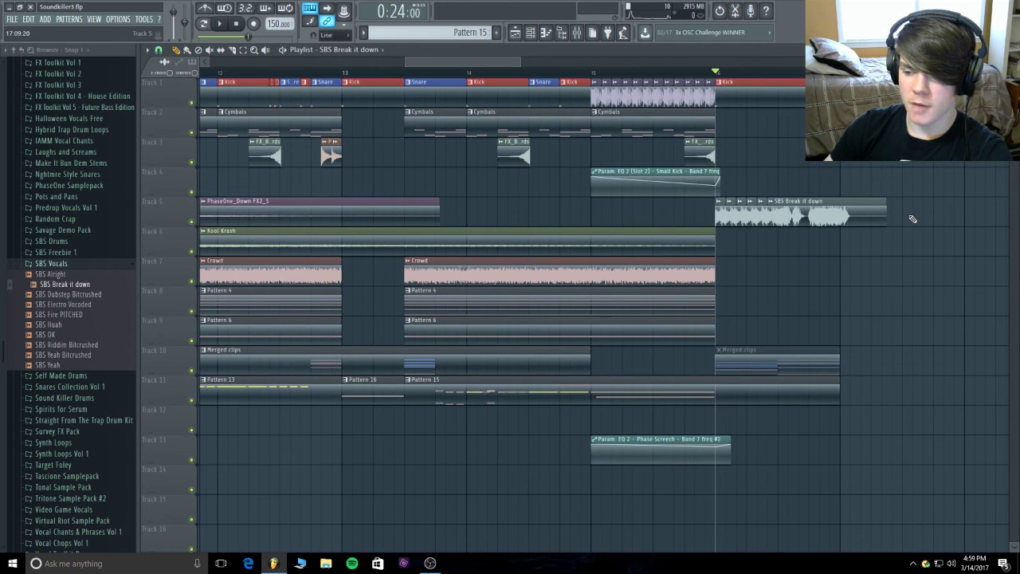
- Delete all the SBS Break it down clips from Track 5 and purge the project's unused audio clips
drag(913, 218, 730, 215)
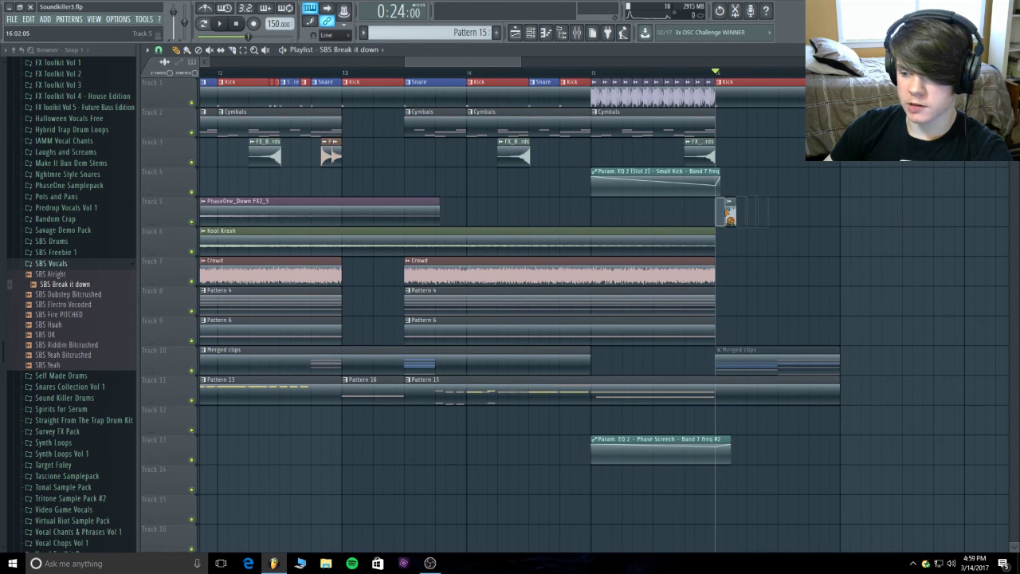
right_click(728, 214)
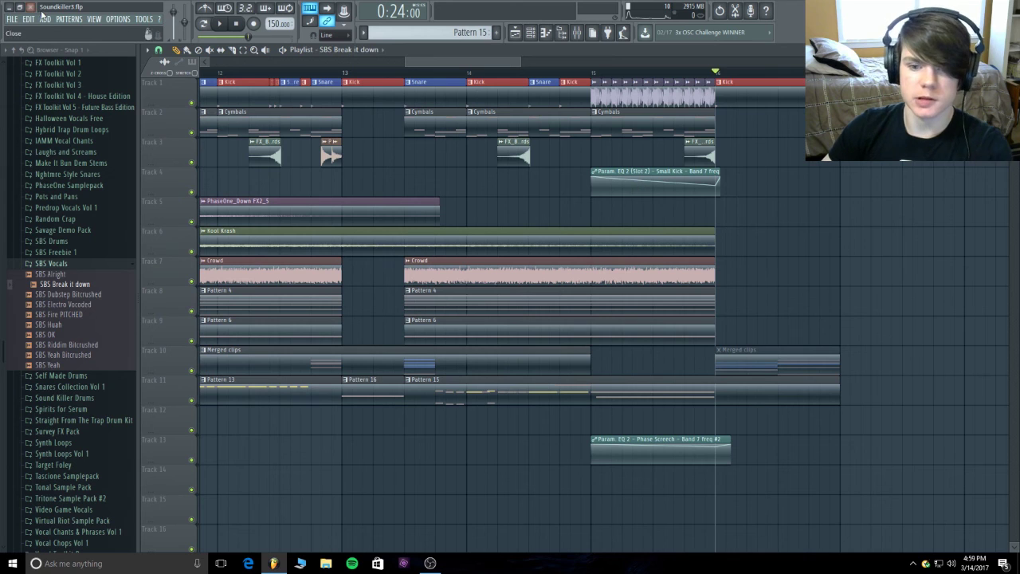
click(143, 19)
mouse_move(235, 51)
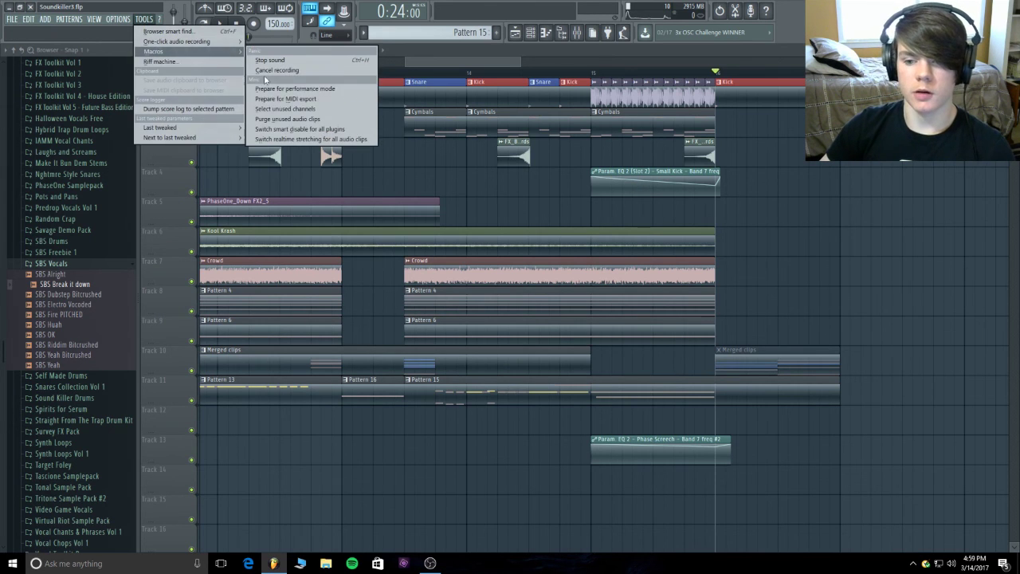
click(287, 119)
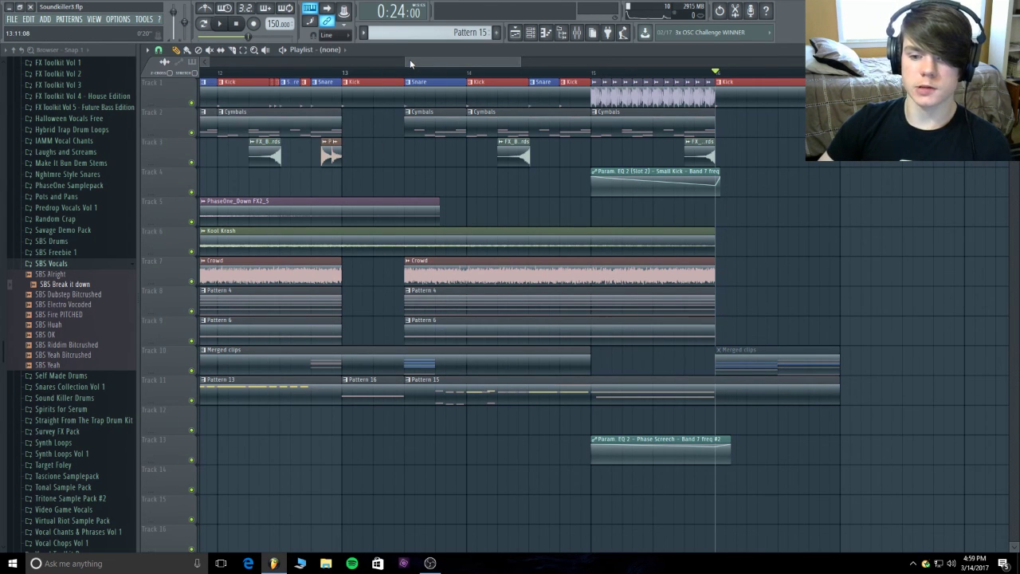
- Preview the SBS Riddim Bitcrushed and SBS OK samples as replacement vocals
drag(410, 63, 447, 64)
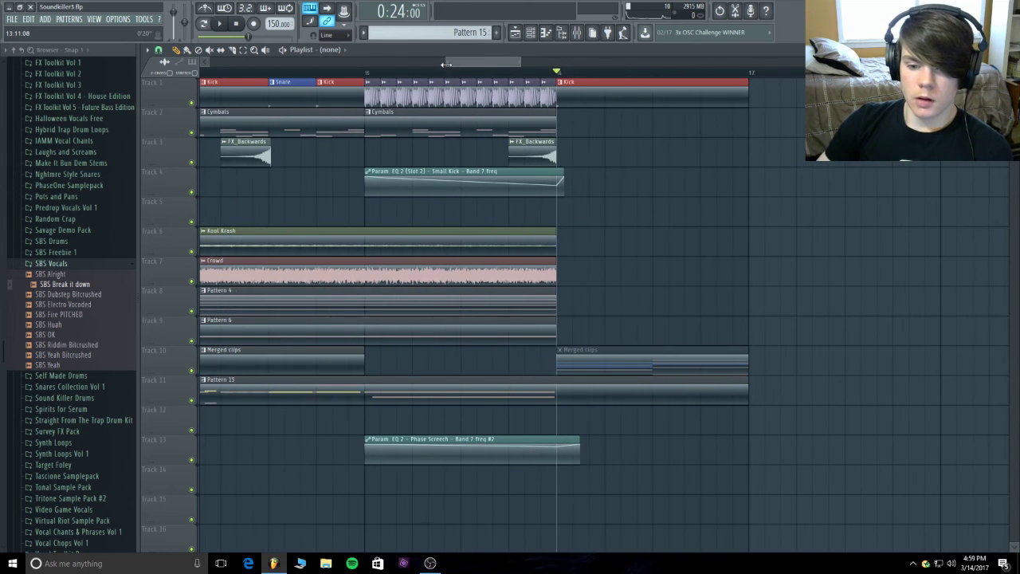
click(65, 343)
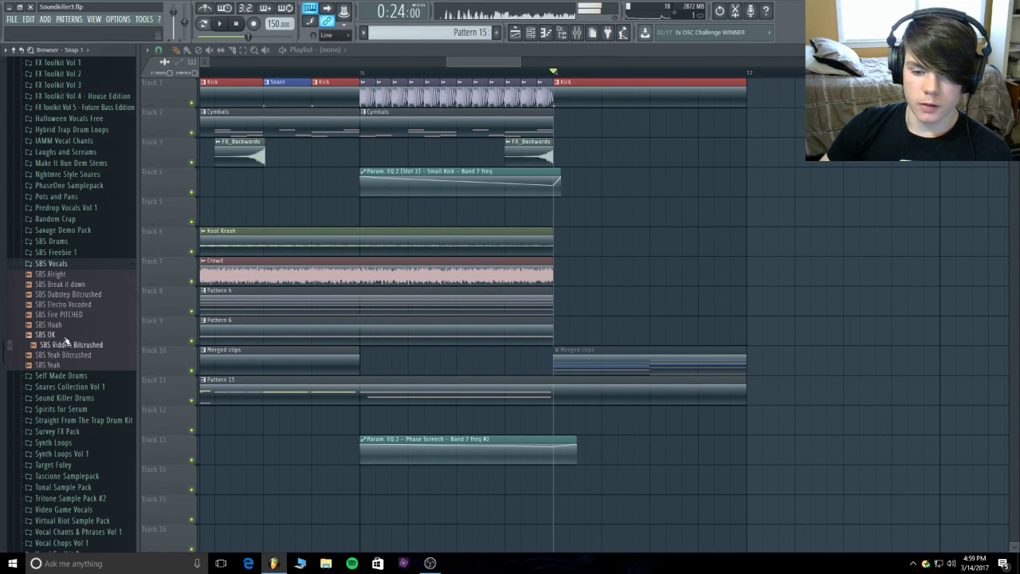
click(62, 335)
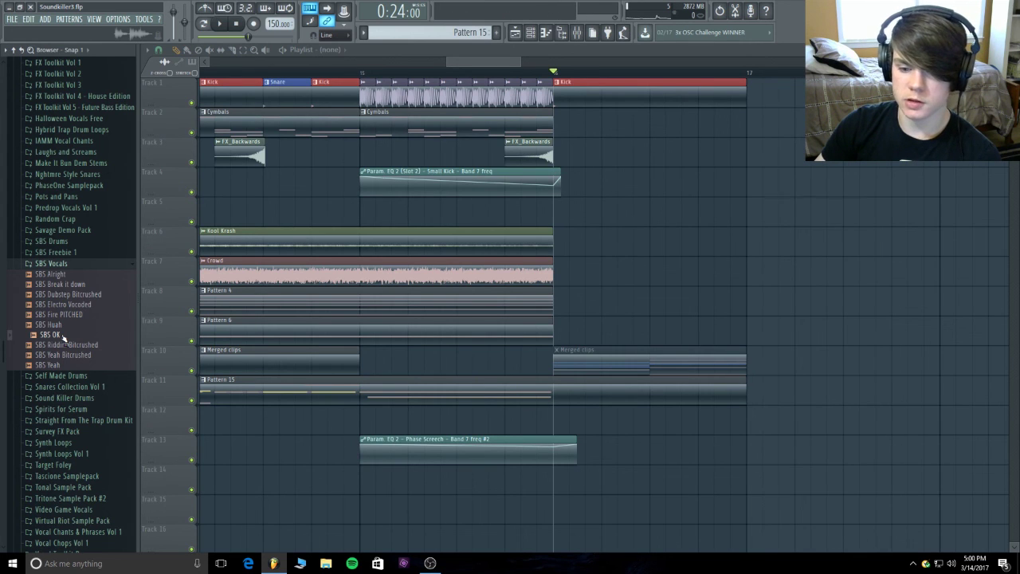
- Preview SBS Fire PITCHED and try it on Track 5 at 16:05
click(69, 314)
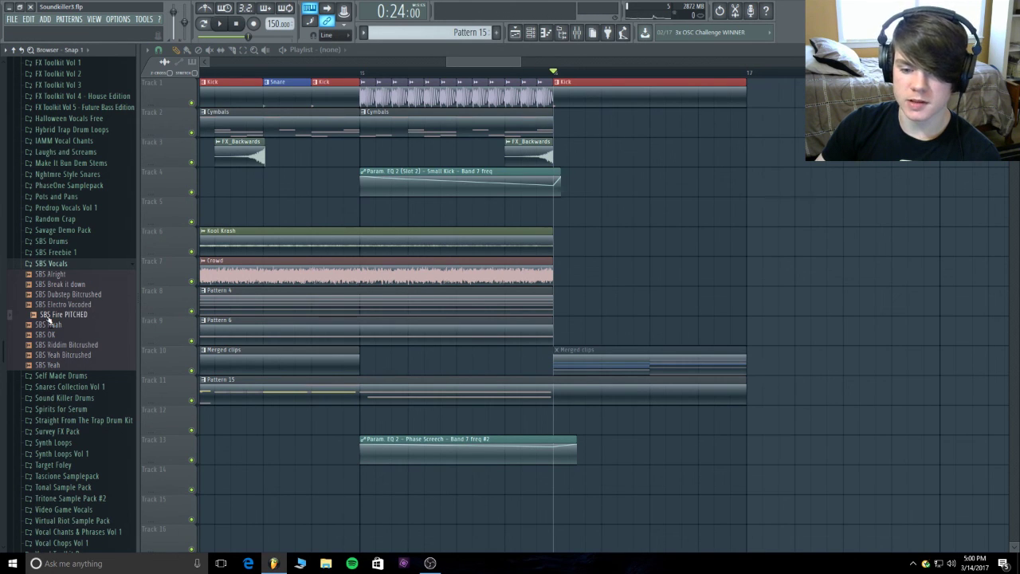
drag(49, 321, 660, 209)
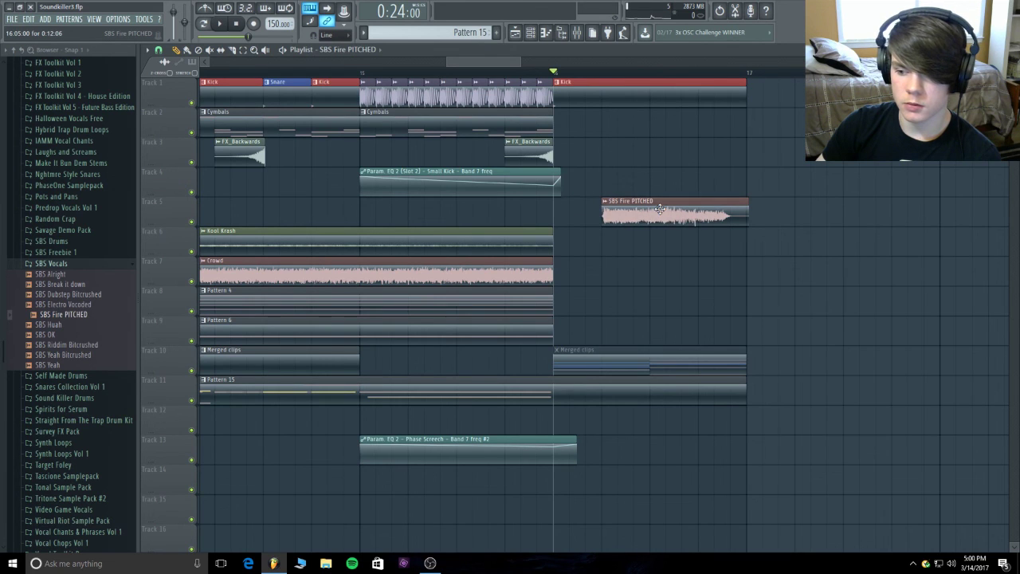
right_click(660, 209)
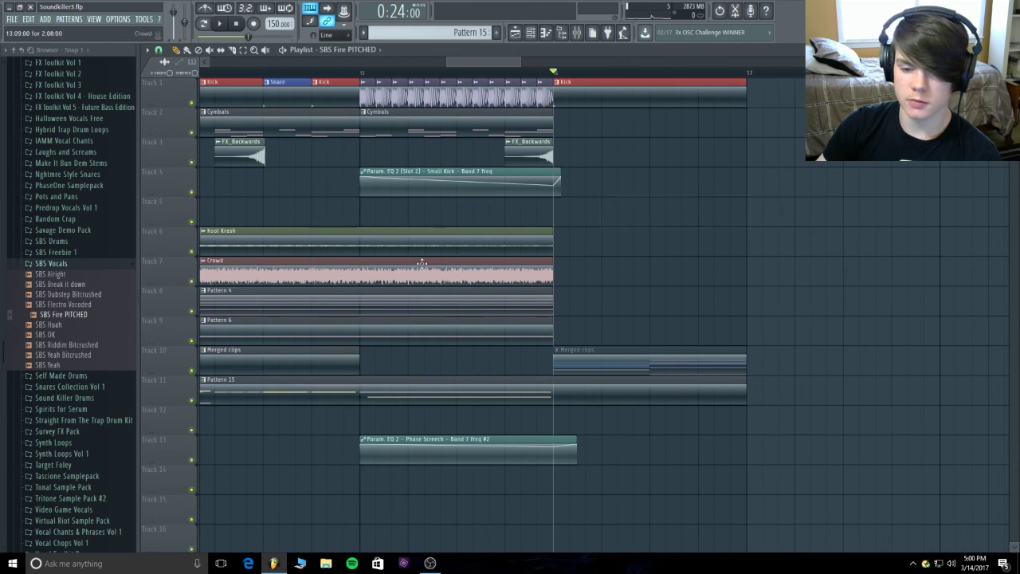
- Preview the SBS Riddim Bitcrushed and SBS Yeah Bitcrushed samples as candidate vocals
click(84, 356)
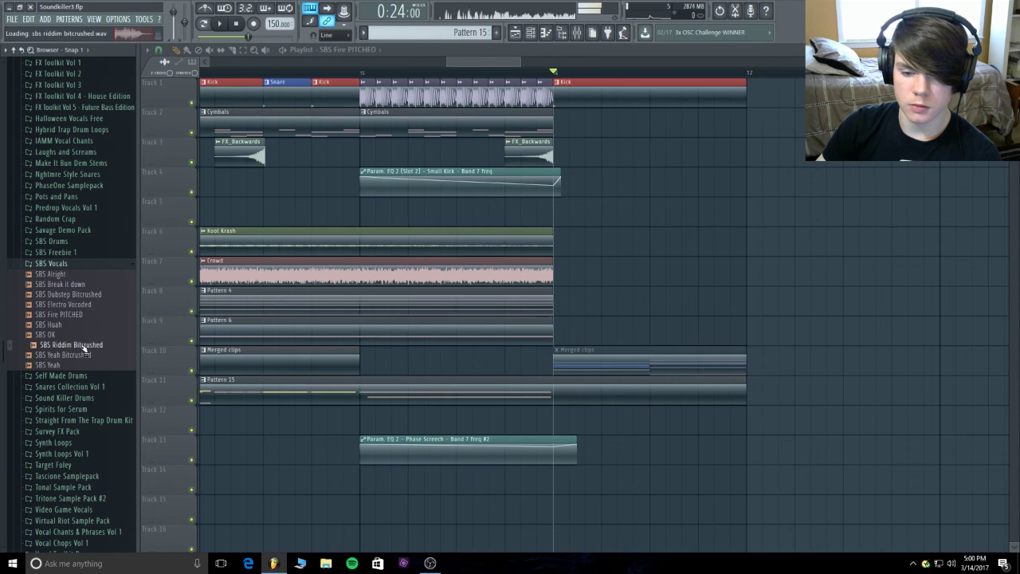
click(73, 358)
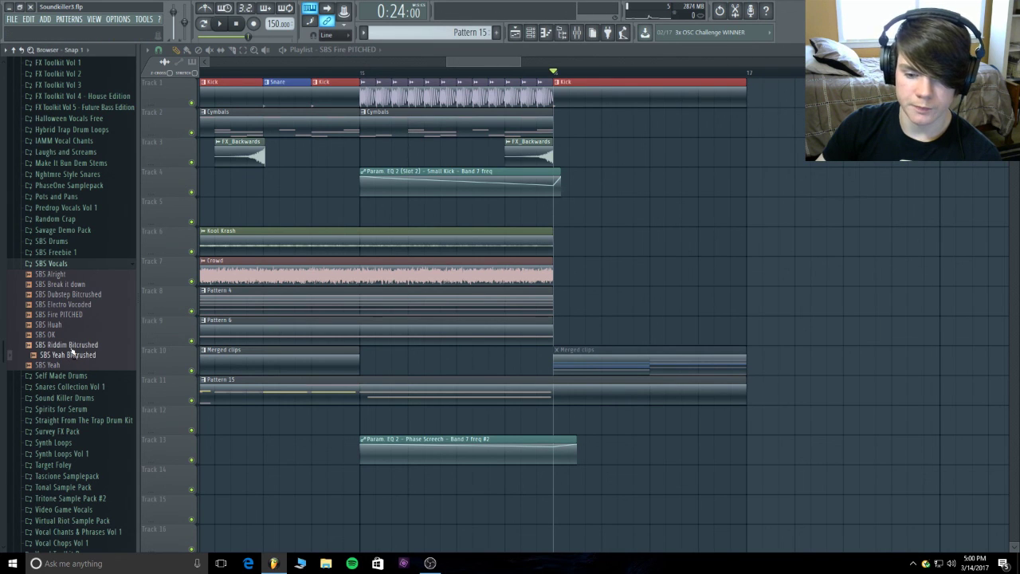
click(69, 346)
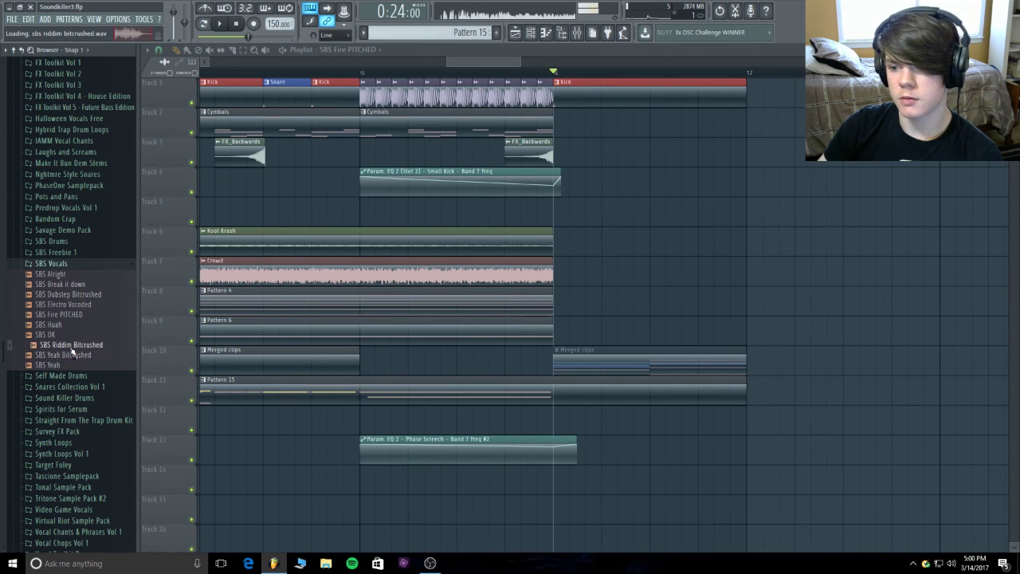
- Play the opening bars of the arrangement from bar 1 and stop playback
drag(445, 63, 209, 63)
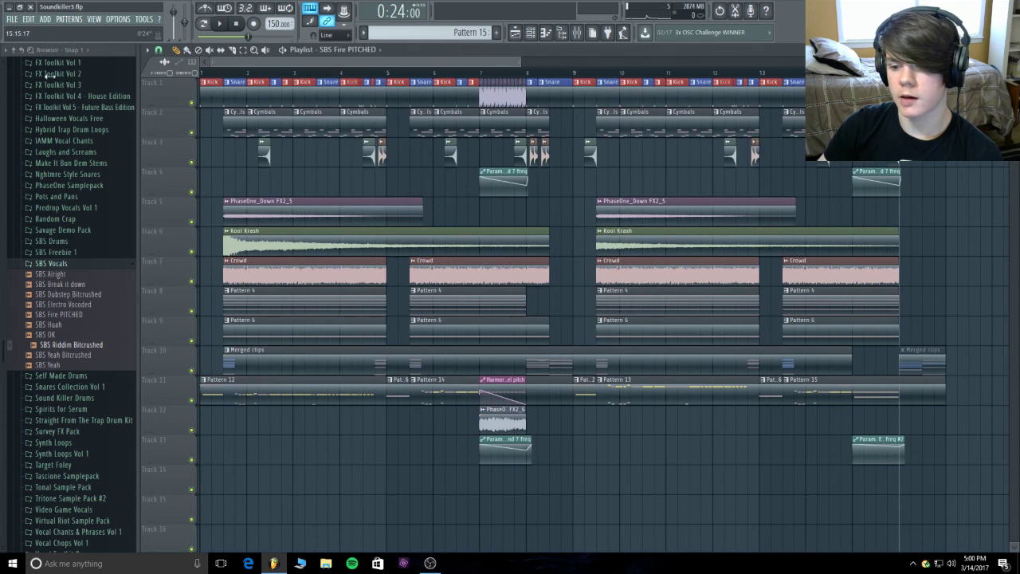
click(221, 24)
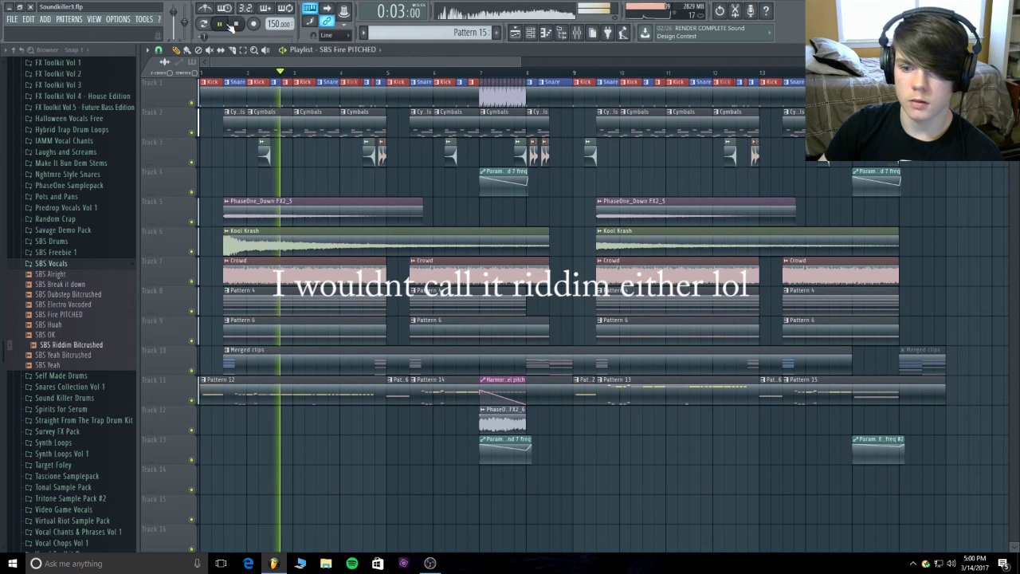
click(235, 24)
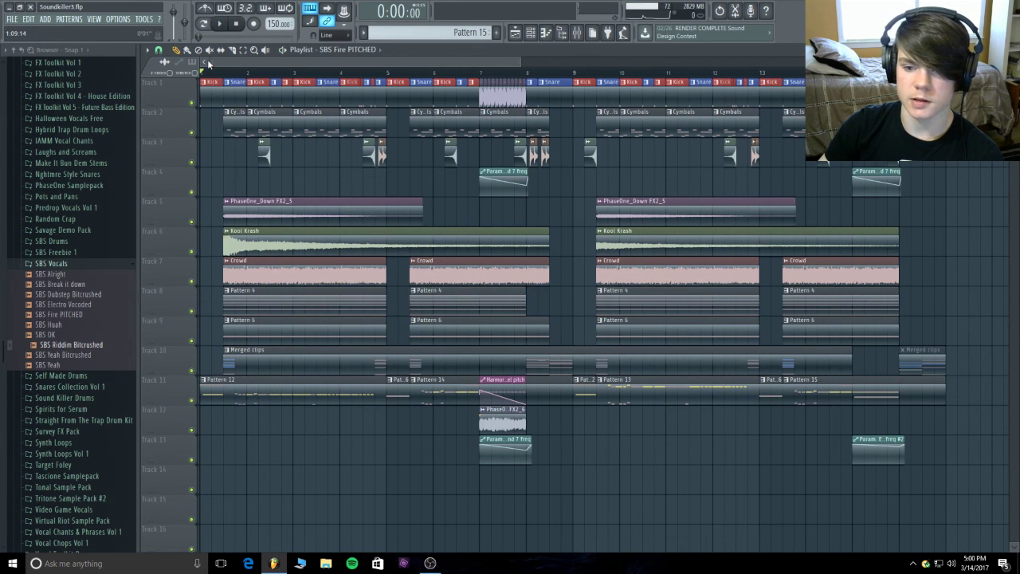
- Try SBS Riddim Bitcrushed on Track 5 in the second half of bar 16 and play it from bar 16
drag(204, 62, 437, 61)
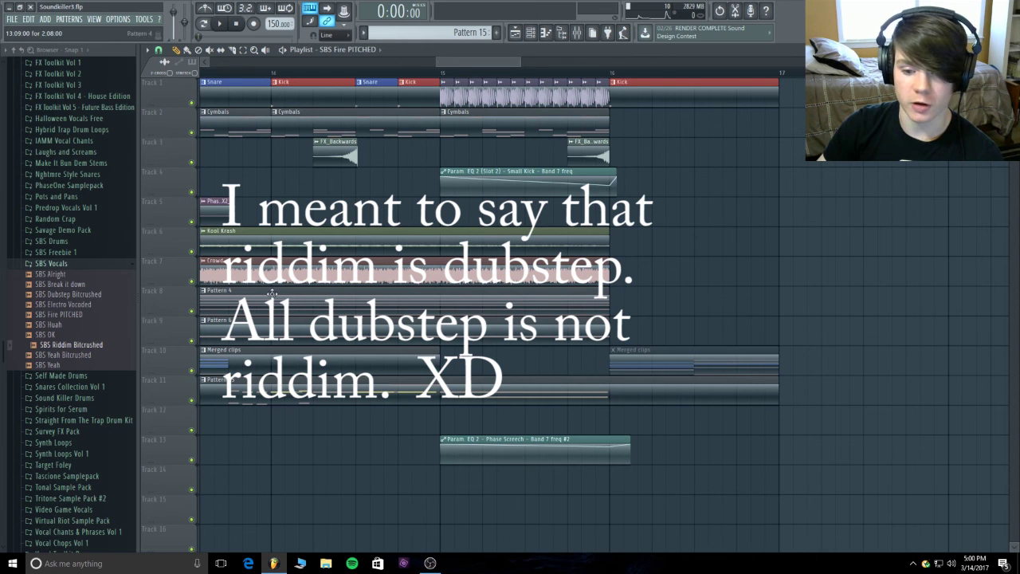
drag(83, 347, 729, 212)
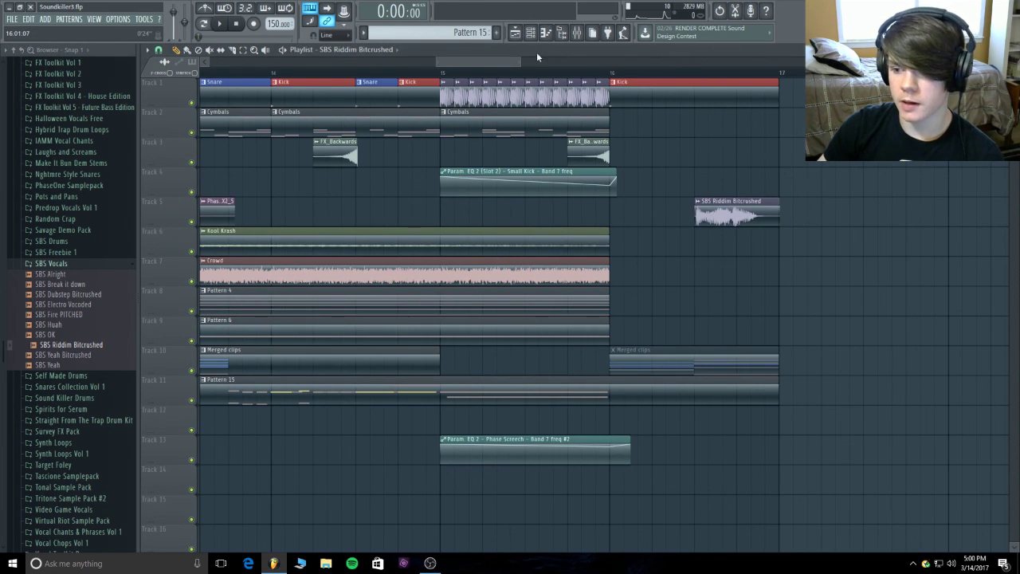
scroll(522, 62, down, 3)
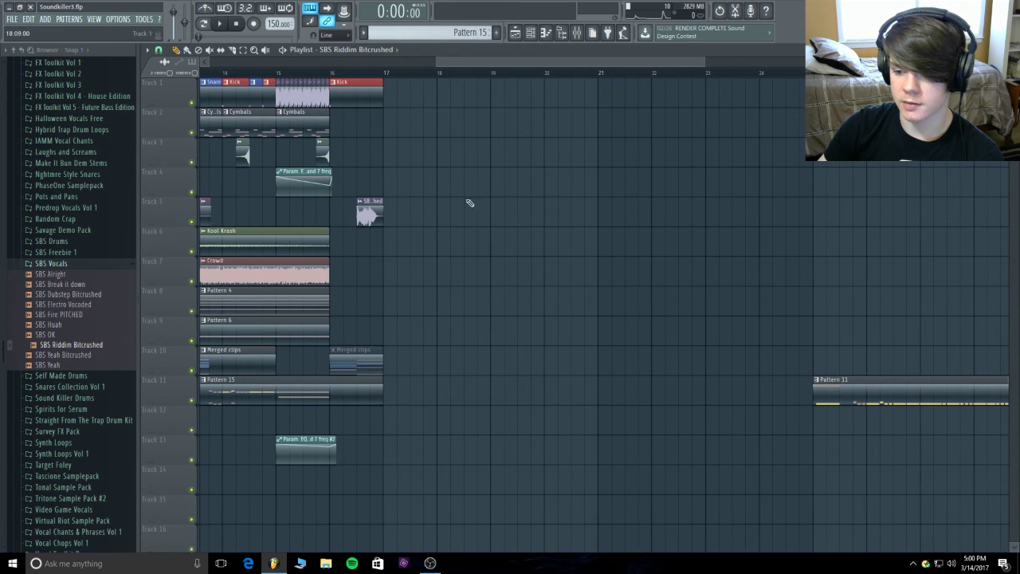
drag(699, 59, 581, 91)
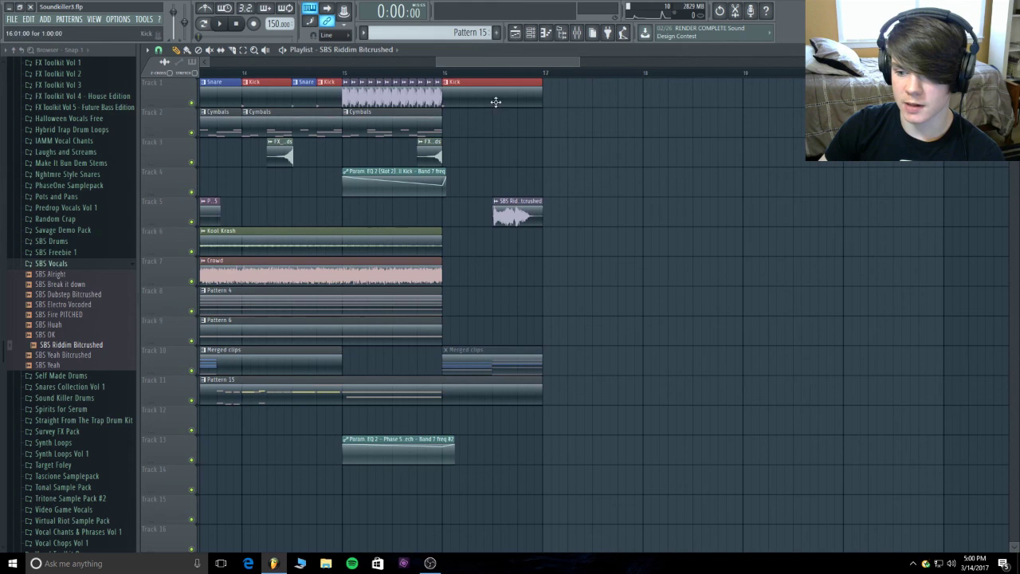
click(444, 73)
key(space)
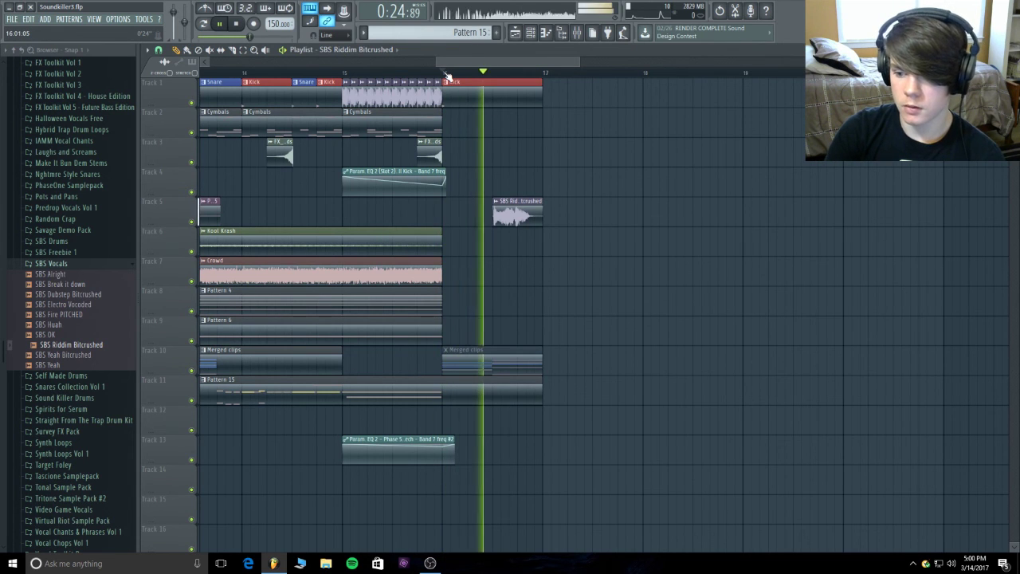
key(space)
- Shift the SBS Riddim Bitcrushed clip slightly later on Track 5 and replay the ending from bar 16
drag(523, 215, 531, 216)
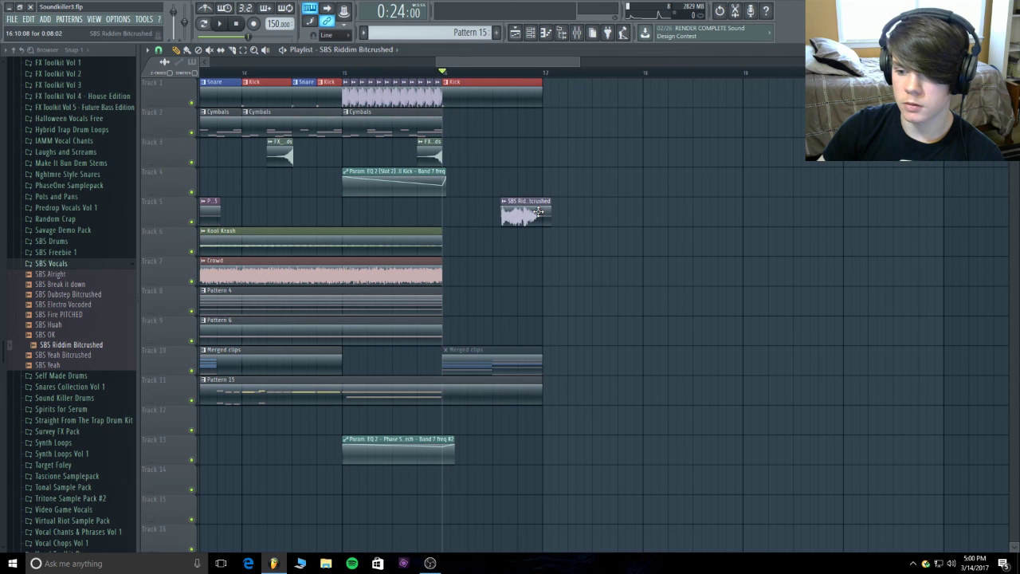
drag(539, 211, 548, 211)
key(space)
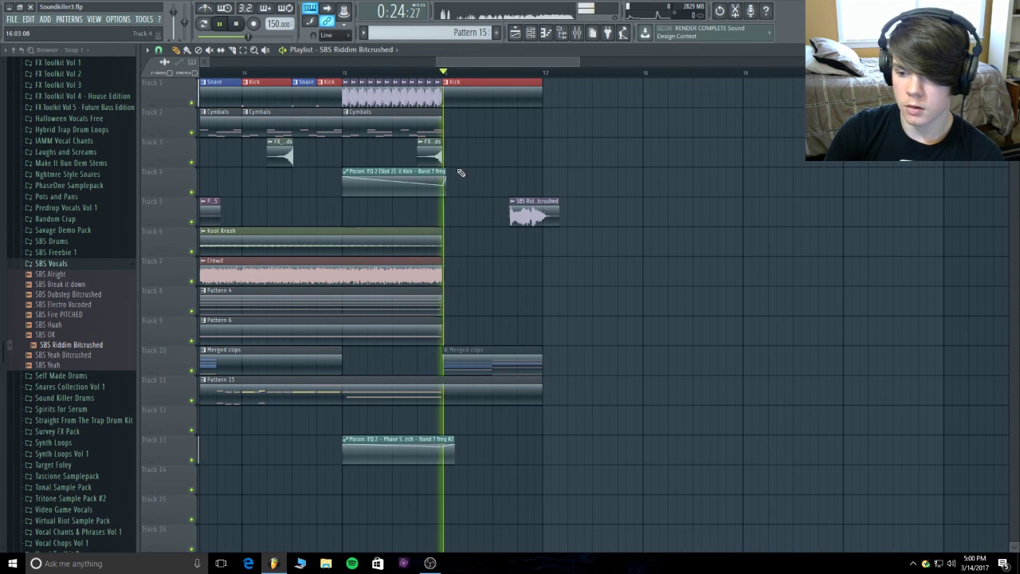
key(space)
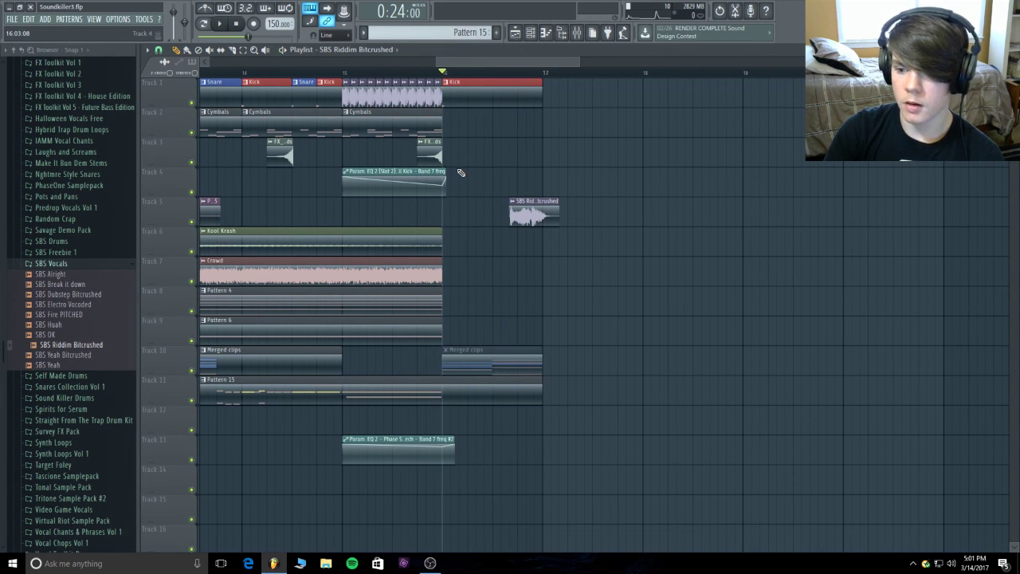
key(space)
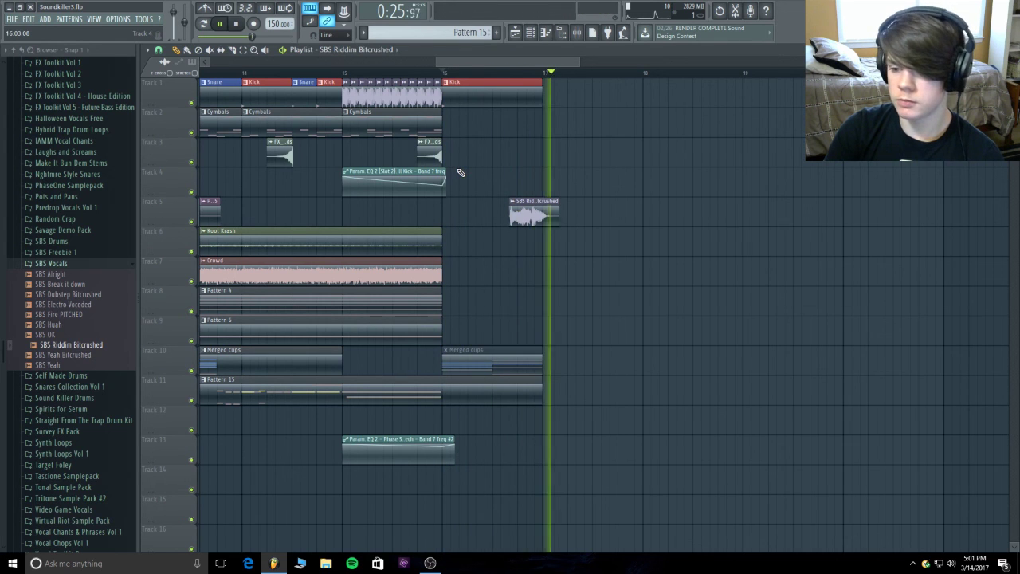
key(space)
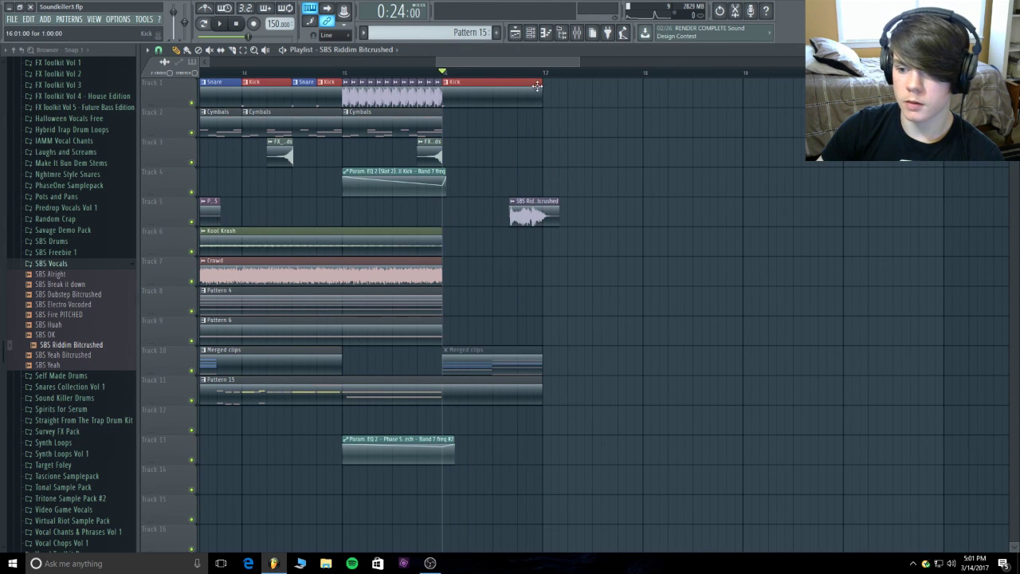
- Delete the SBS Riddim Bitcrushed clip from Track 5 and purge the project's unused audio clips
right_click(530, 205)
click(150, 20)
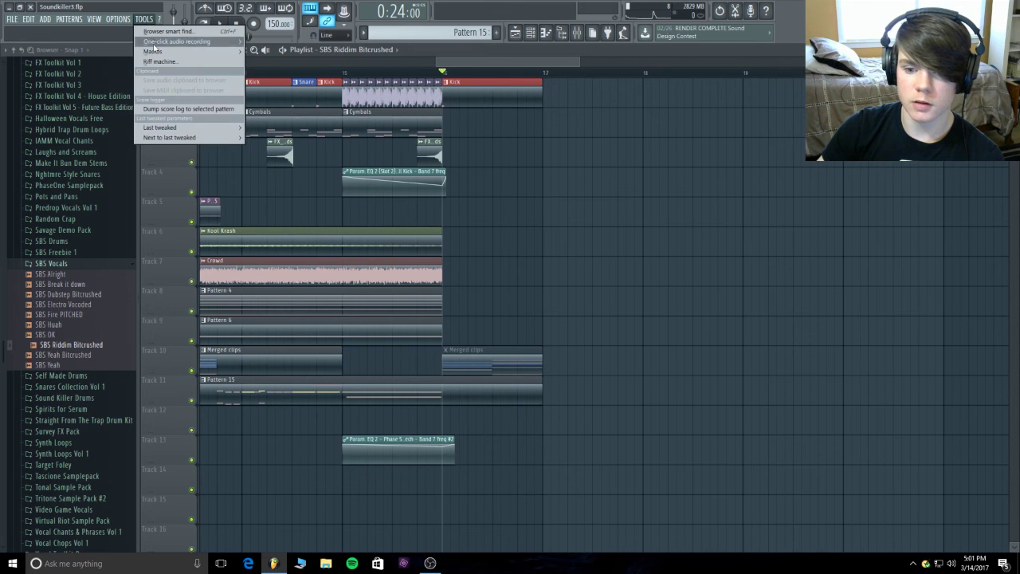
mouse_move(184, 51)
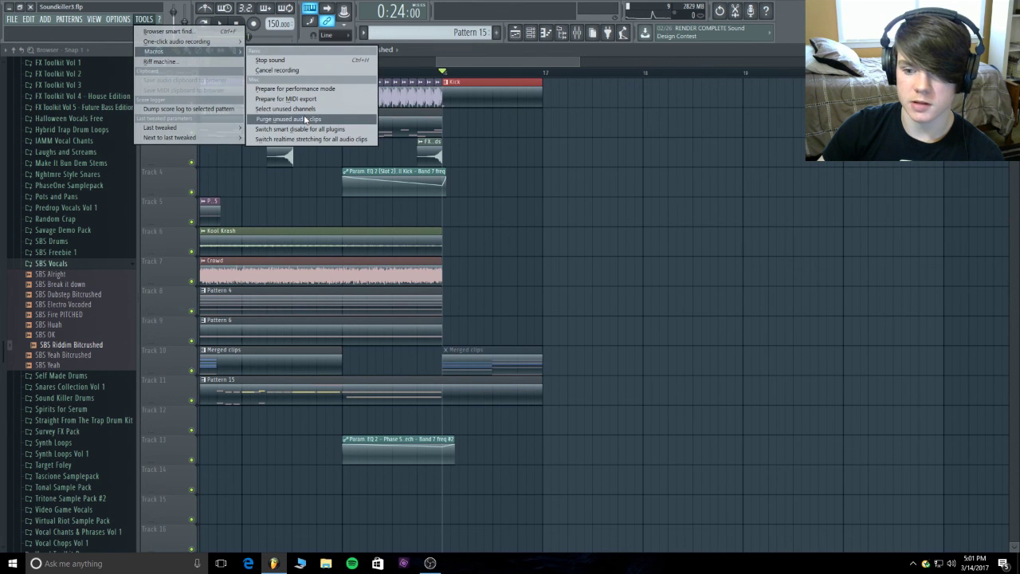
click(307, 120)
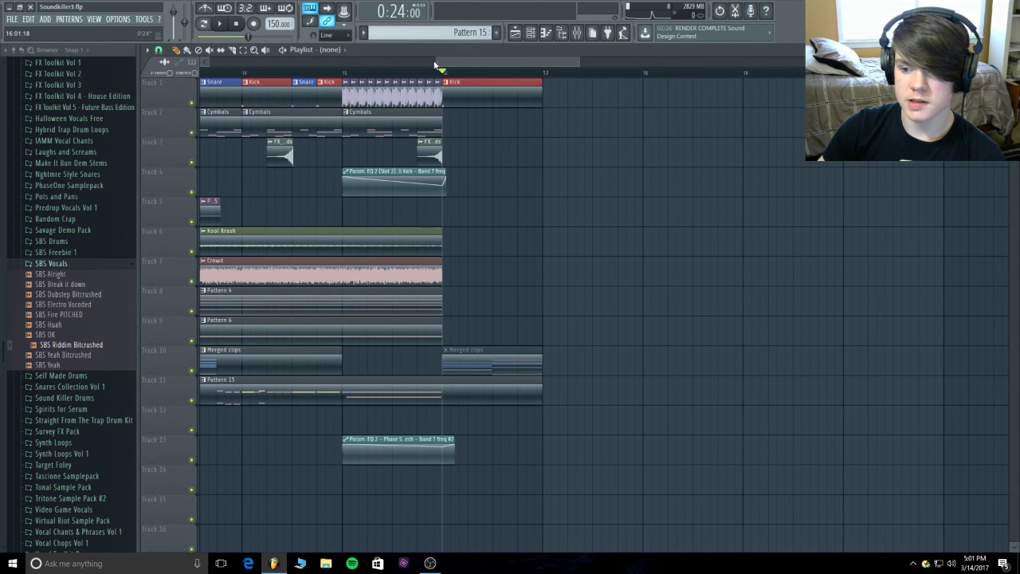
- Play the arrangement again from bar 1, stop it, and look over the whole layout
drag(433, 60, 62, 78)
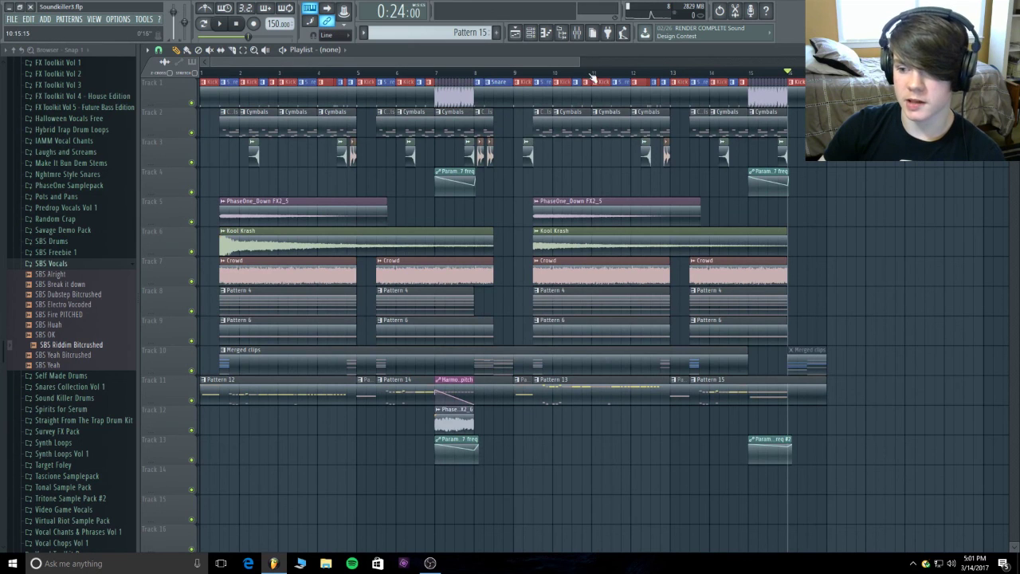
drag(183, 61, 165, 61)
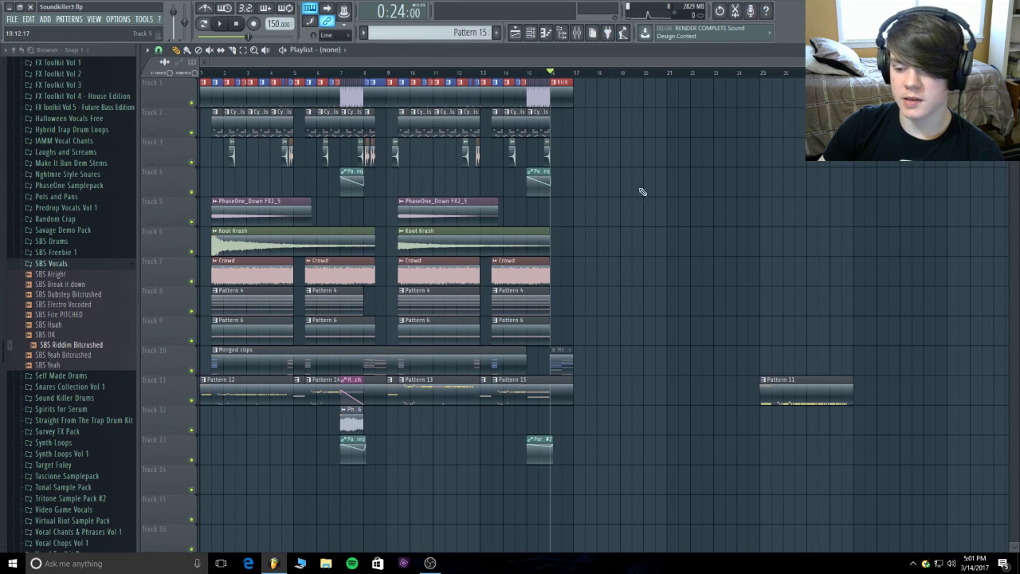
click(388, 75)
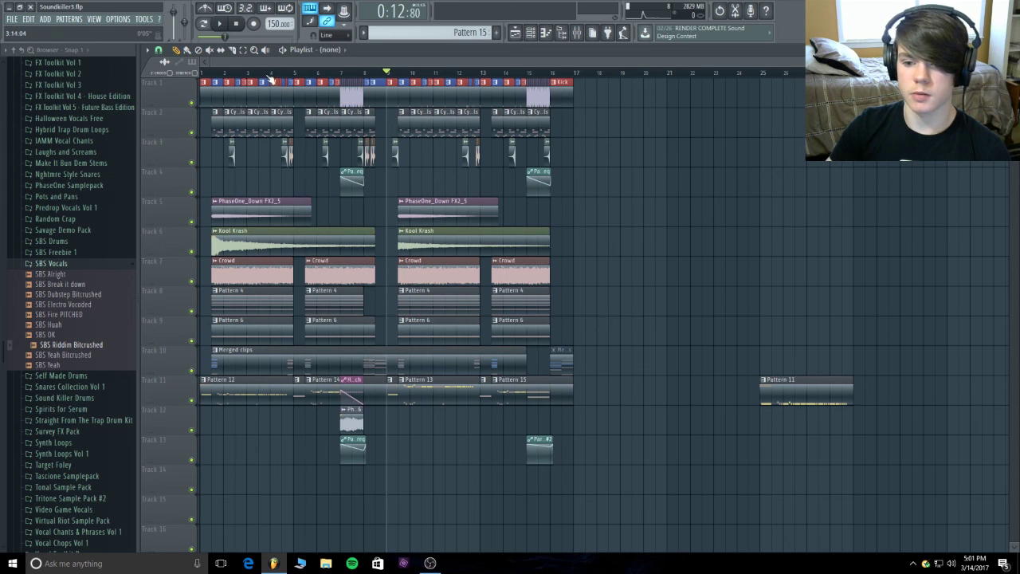
click(147, 75)
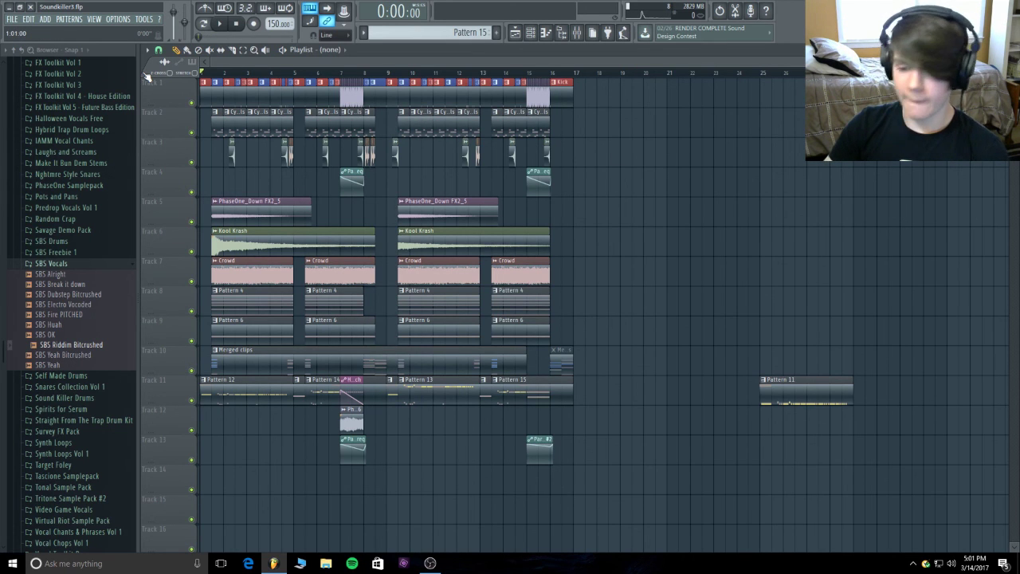
click(222, 26)
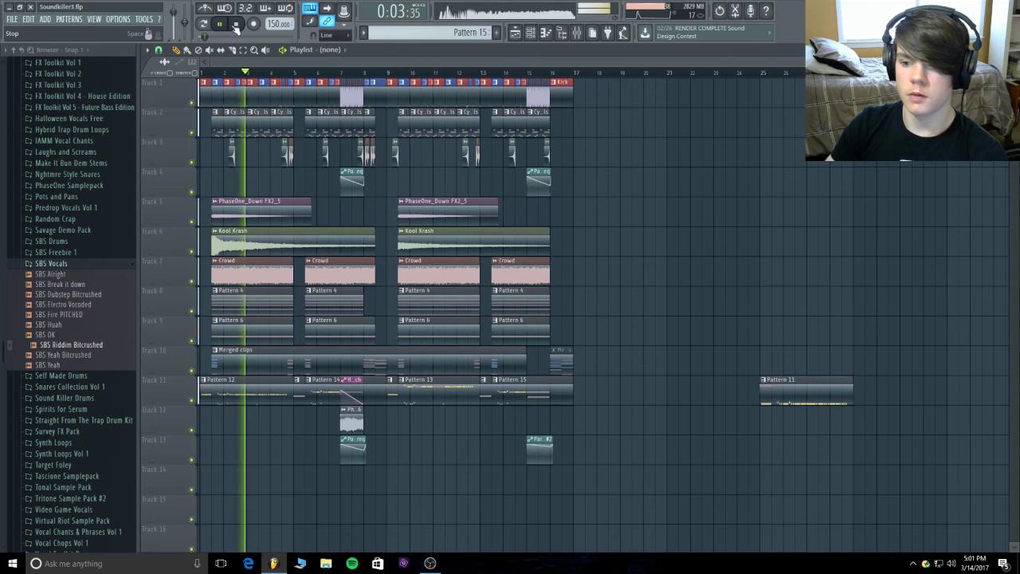
click(236, 25)
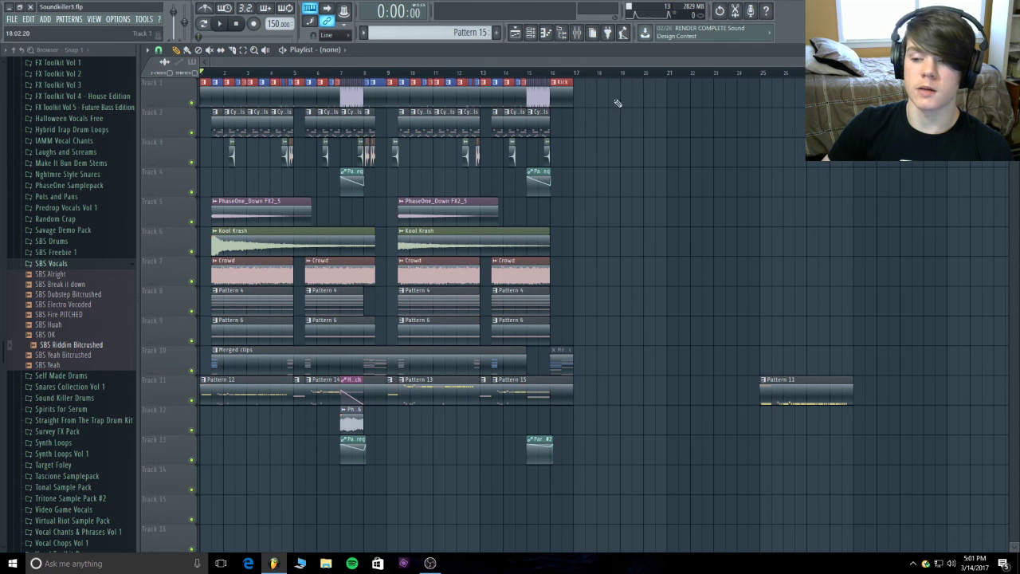
scroll(742, 68, down, 3)
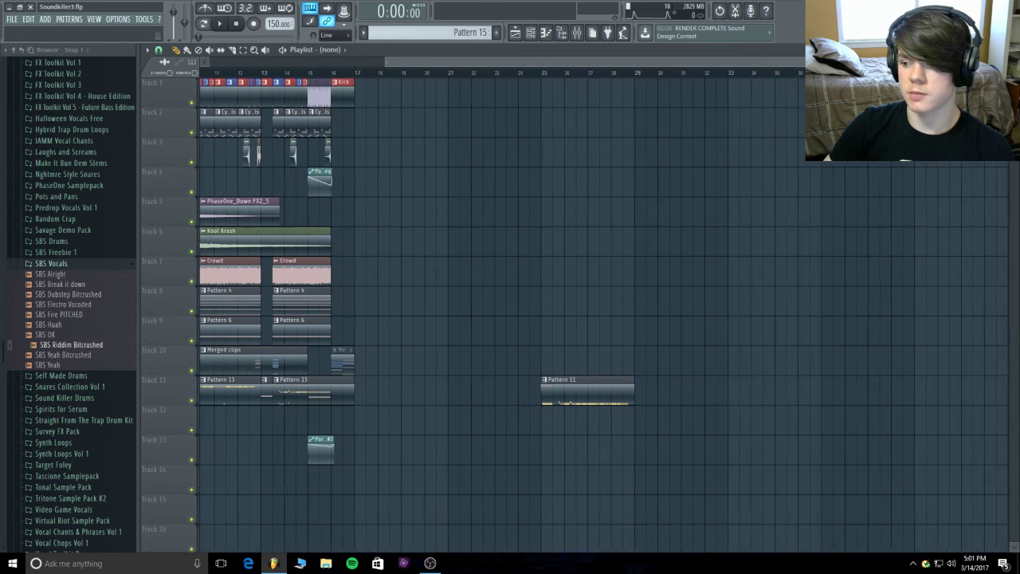
scroll(743, 68, up, 3)
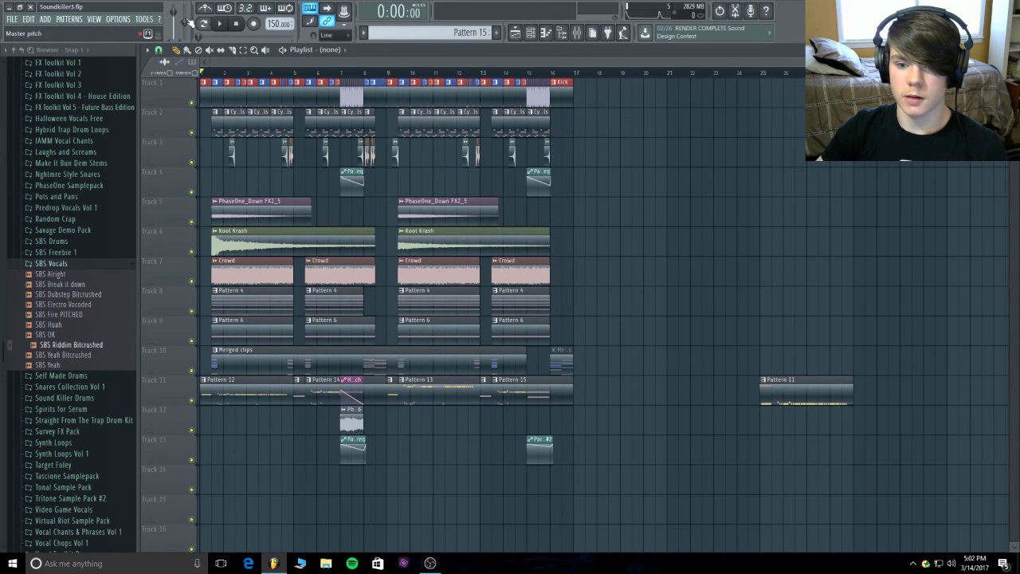
- Export the project to the Desktop as a zipped loop package named Soundkiller4 and dismiss the demo-plugin warning
click(11, 18)
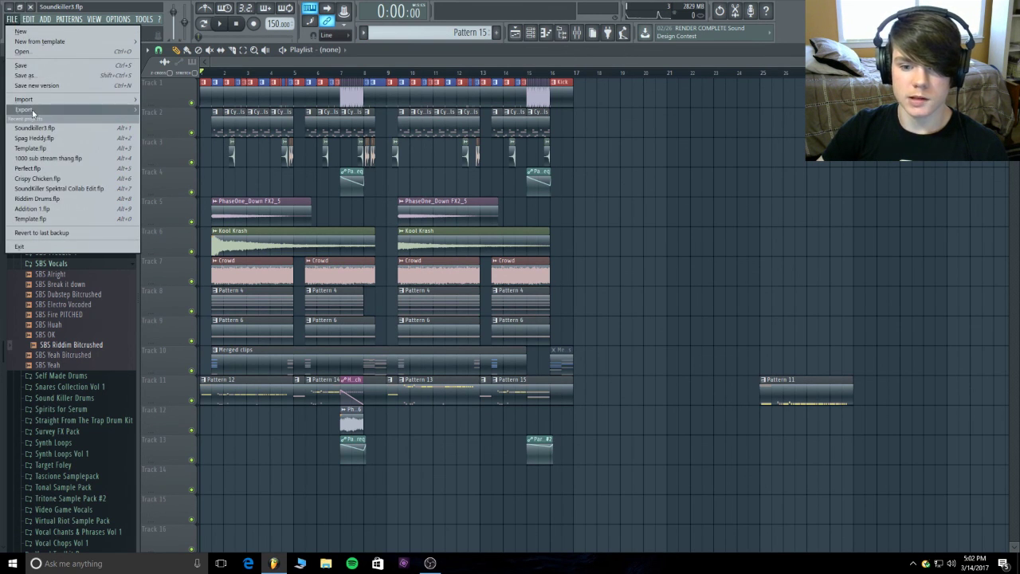
mouse_move(36, 104)
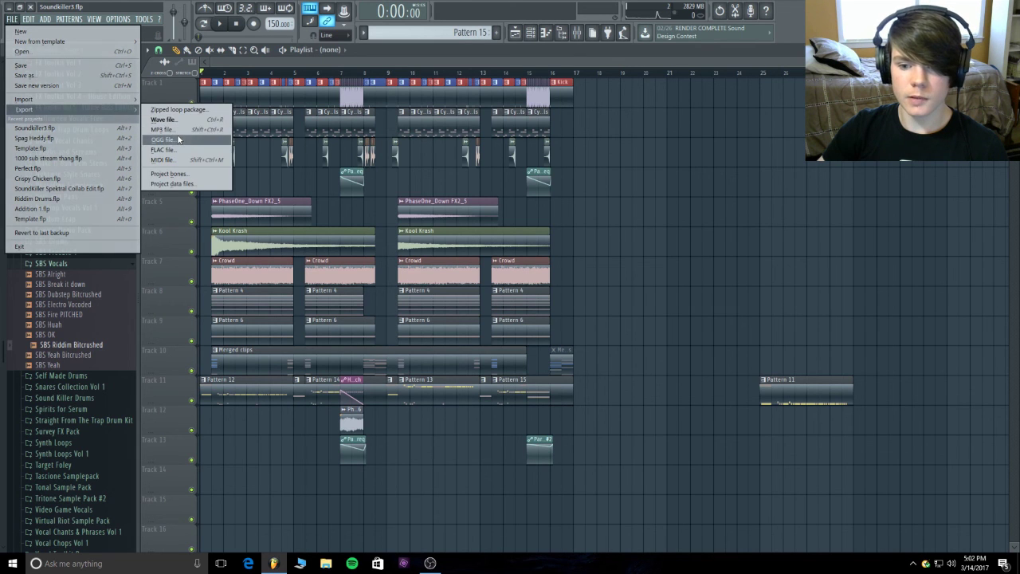
click(173, 110)
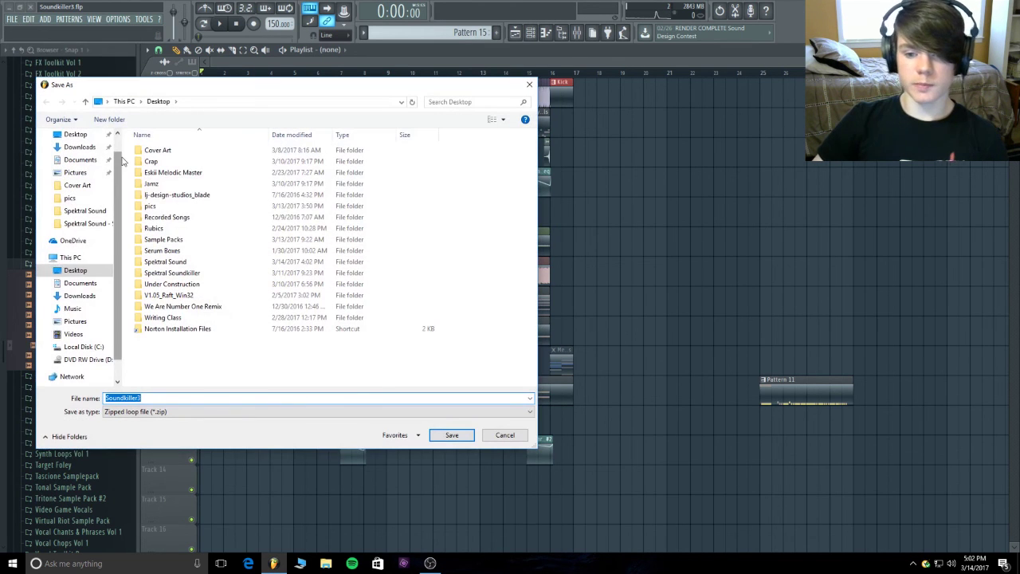
click(75, 155)
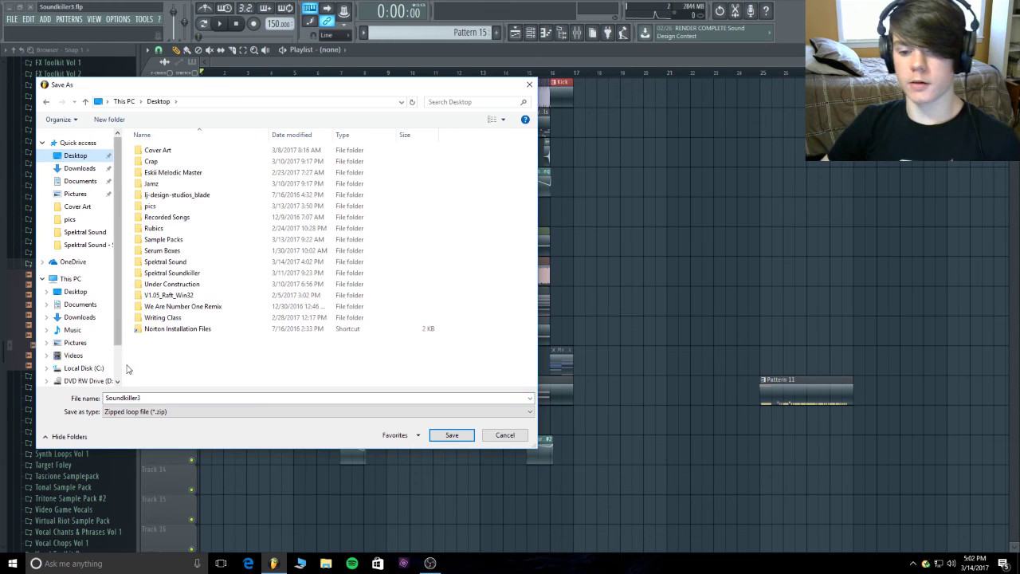
double_click(156, 397)
click(156, 397)
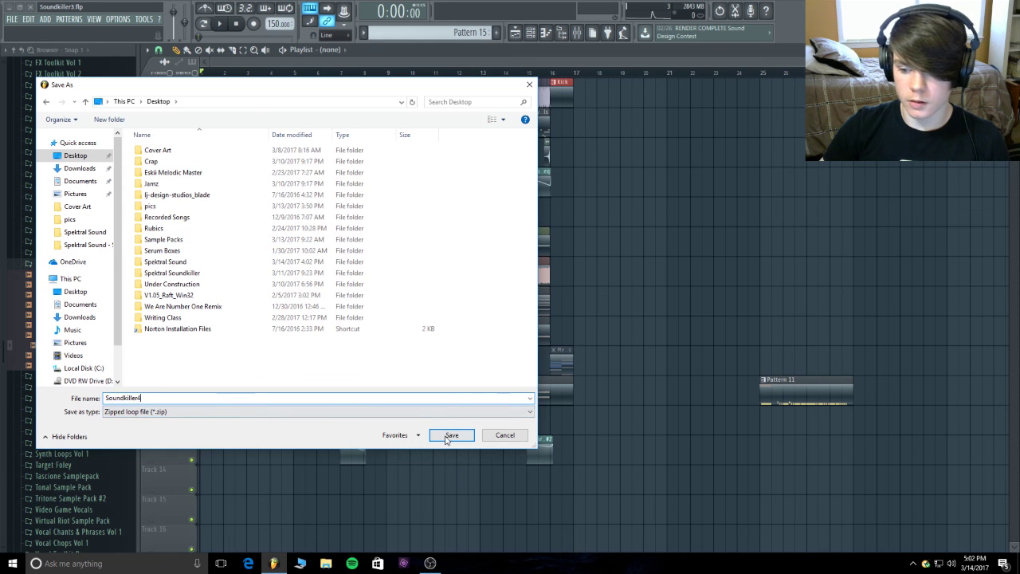
click(448, 436)
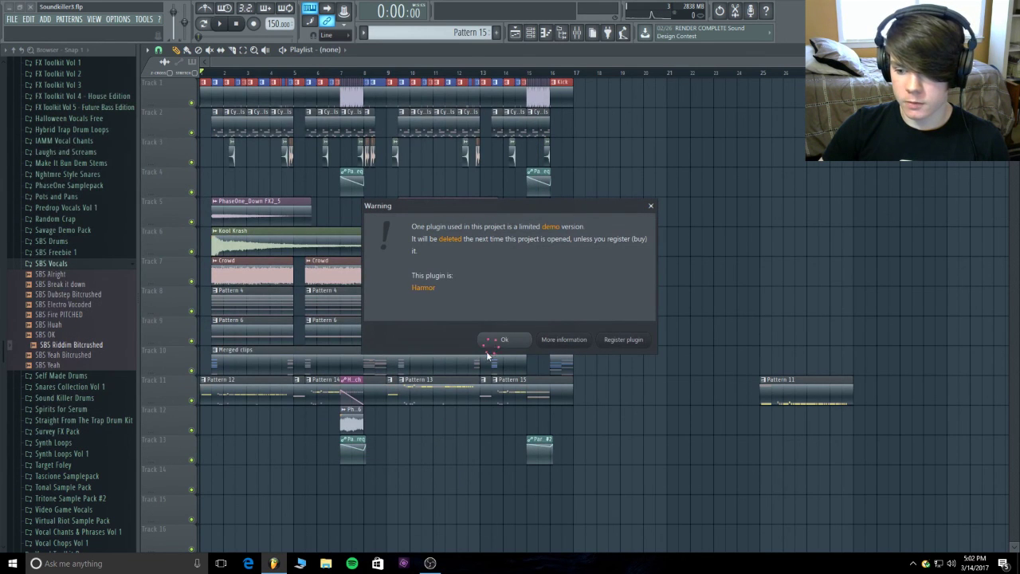
click(504, 339)
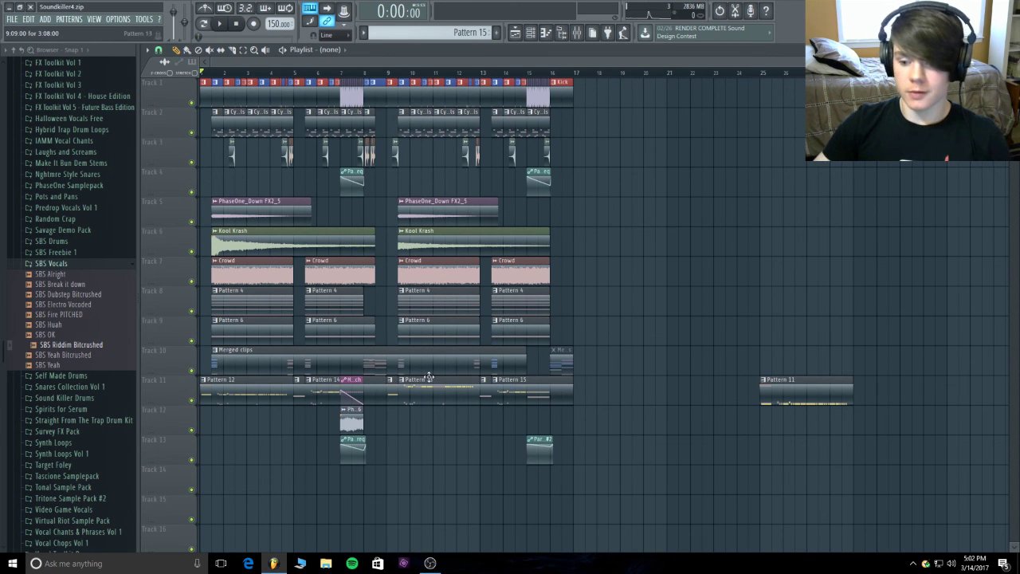
- Play the section around bar 7 and again from 6:09, stopping playback each time
key(space)
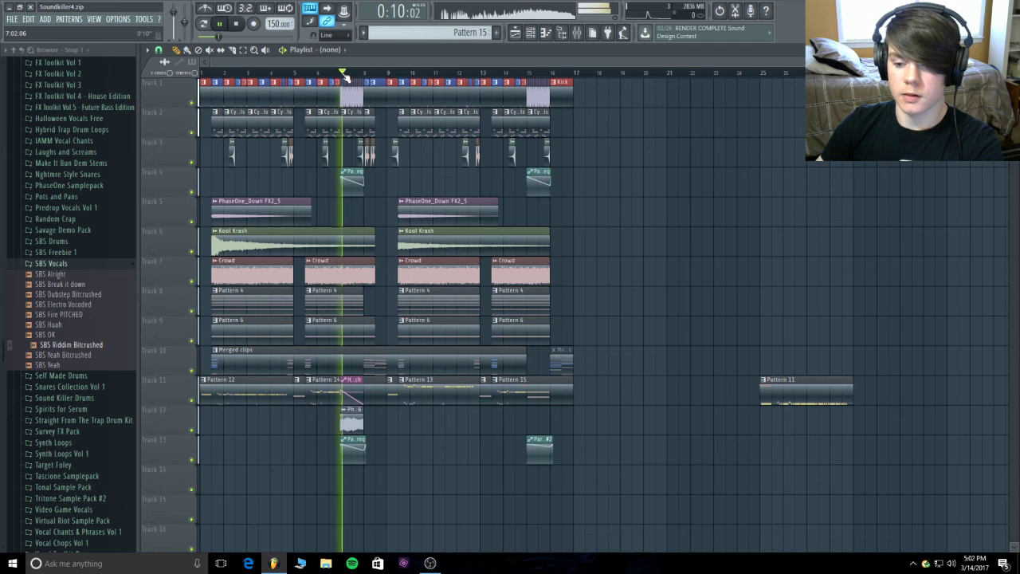
key(space)
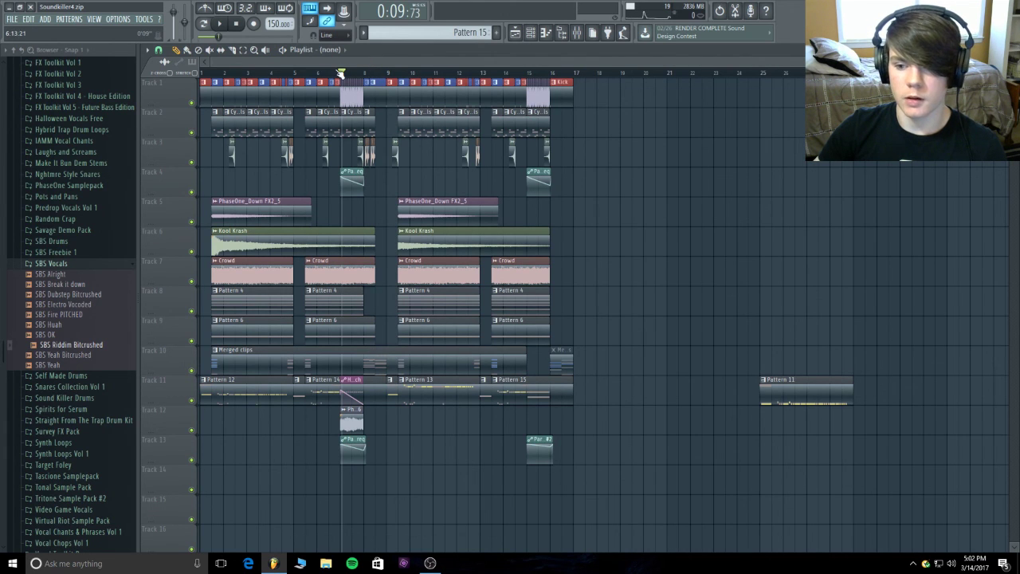
drag(341, 71, 331, 75)
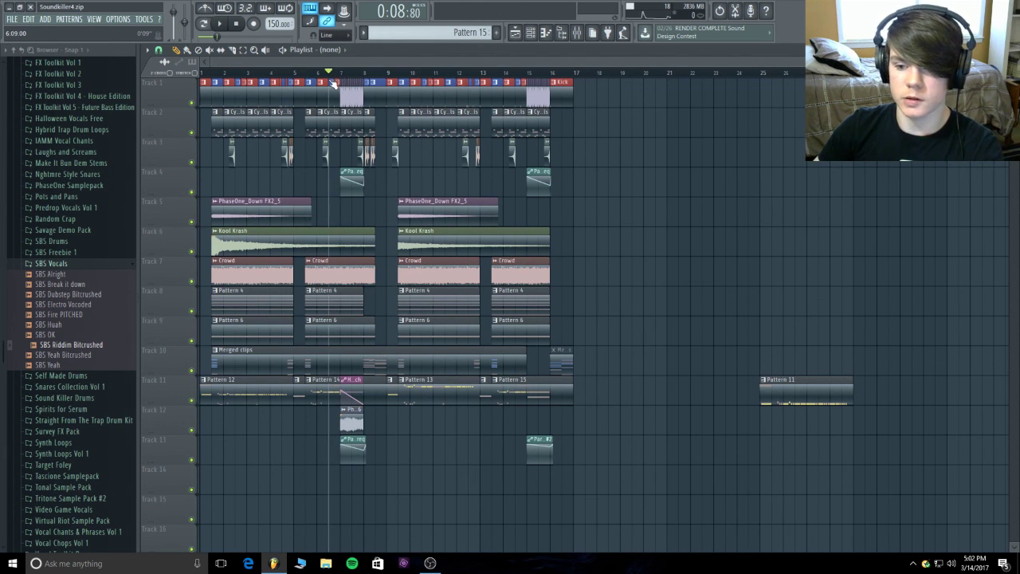
key(space)
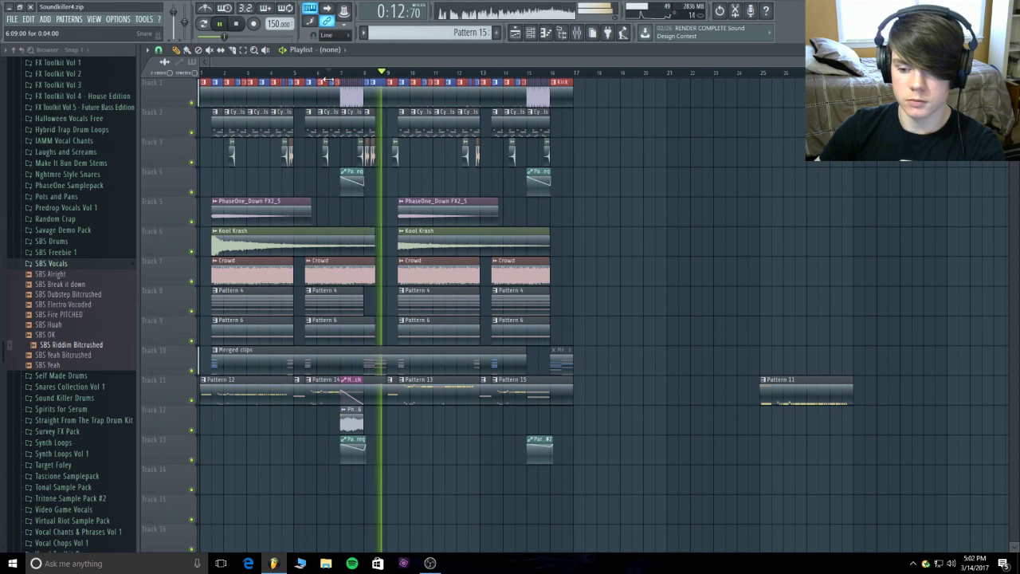
key(space)
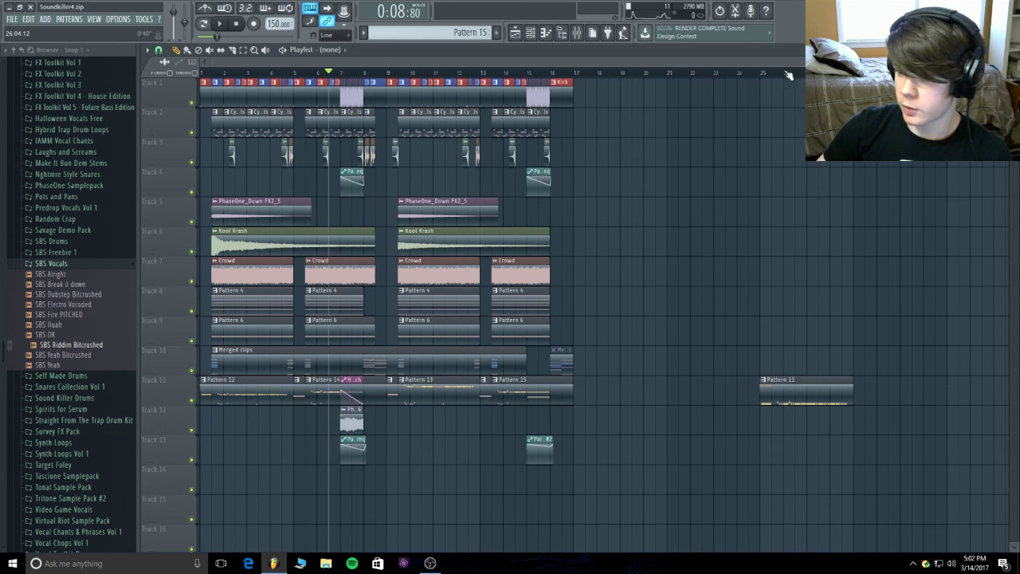
drag(803, 61, 555, 62)
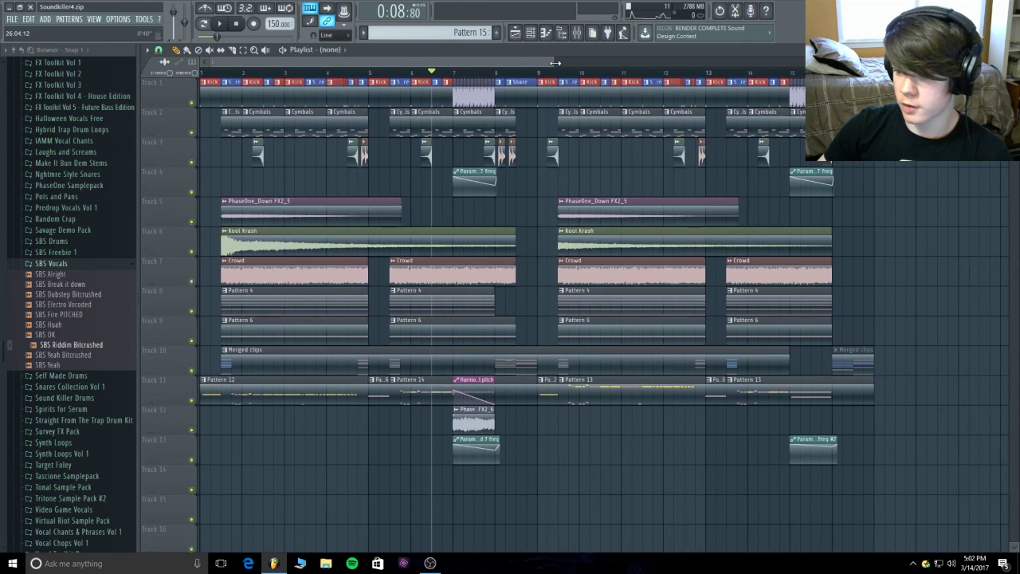